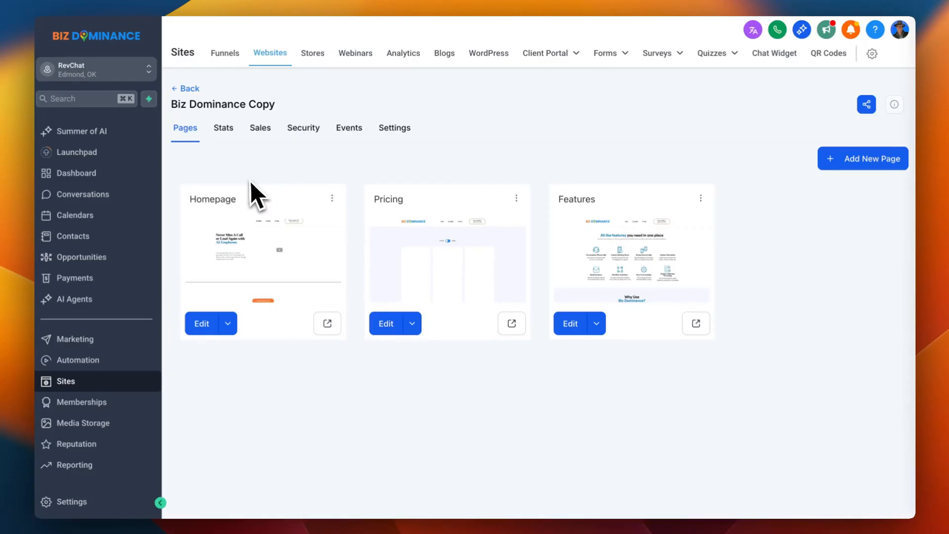
click(74, 509)
scroll(89, 395, down, 5)
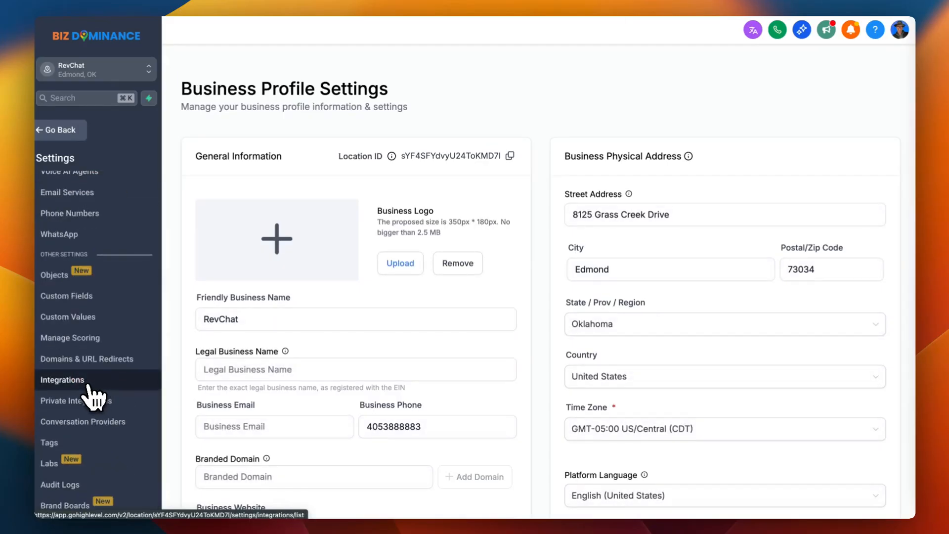
click(74, 359)
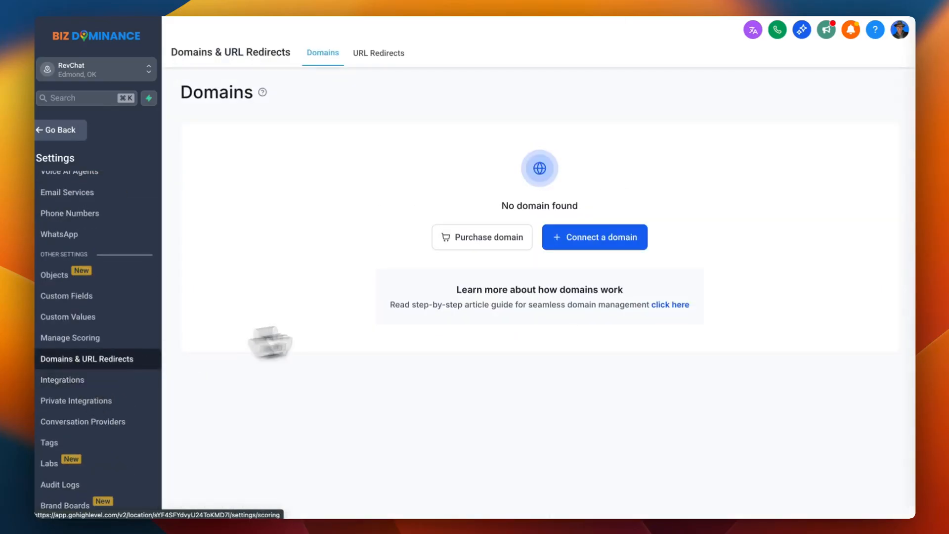
click(593, 237)
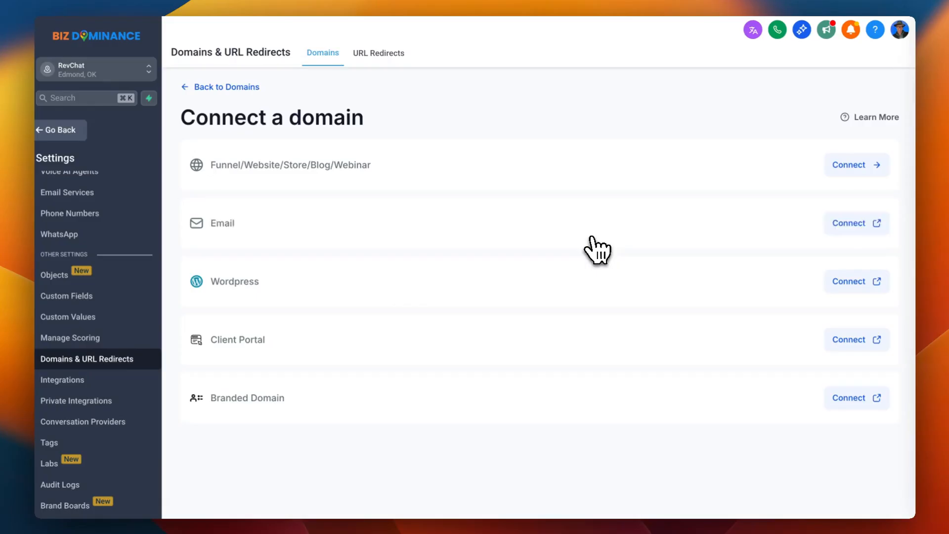
click(848, 166)
click(433, 182)
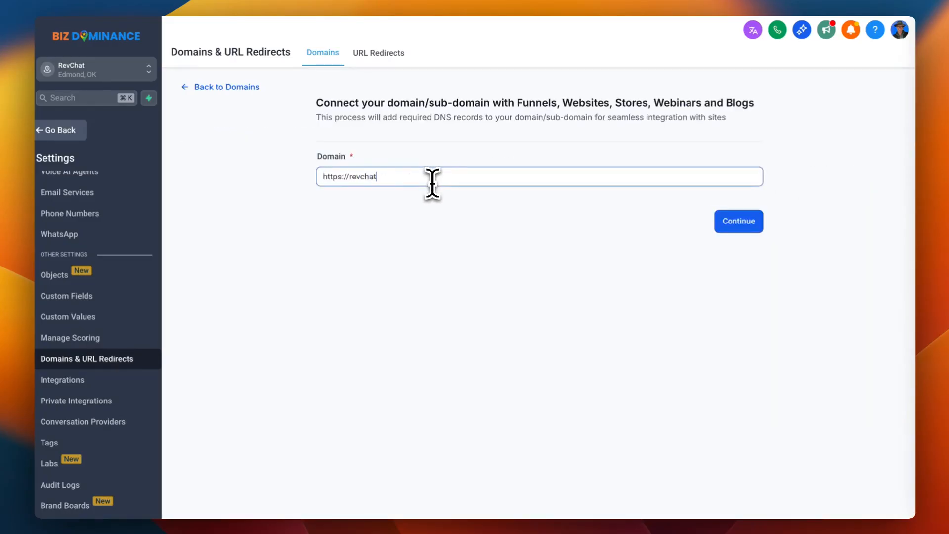
text(https://revchat.ai)
click(746, 222)
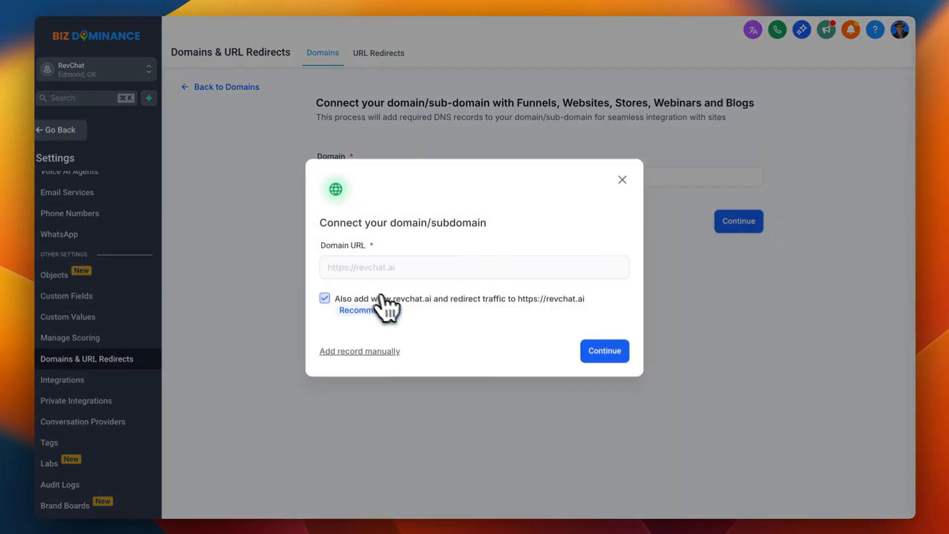
click(595, 352)
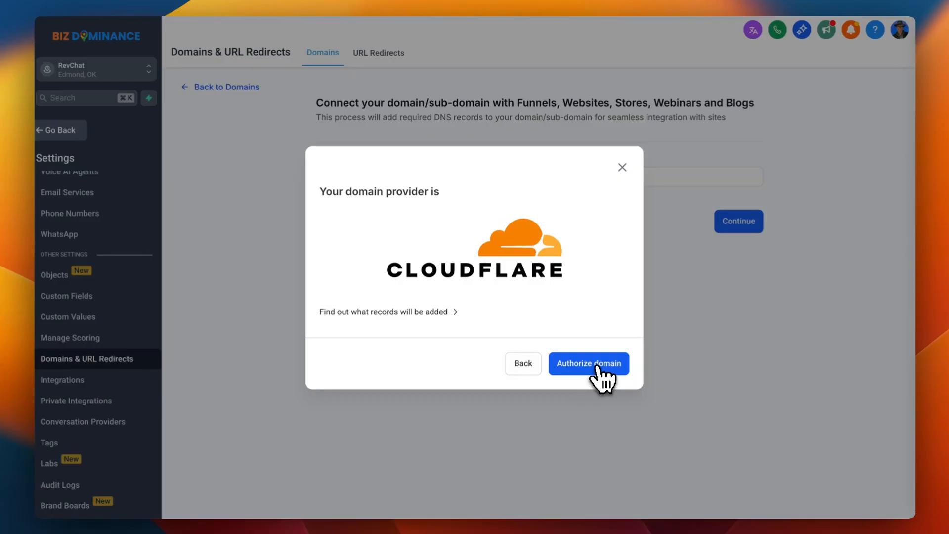
- Authorize the LeadConnector DNS records in Cloudflare and confirm deletion of the conflicting records with revchat.ai
click(598, 366)
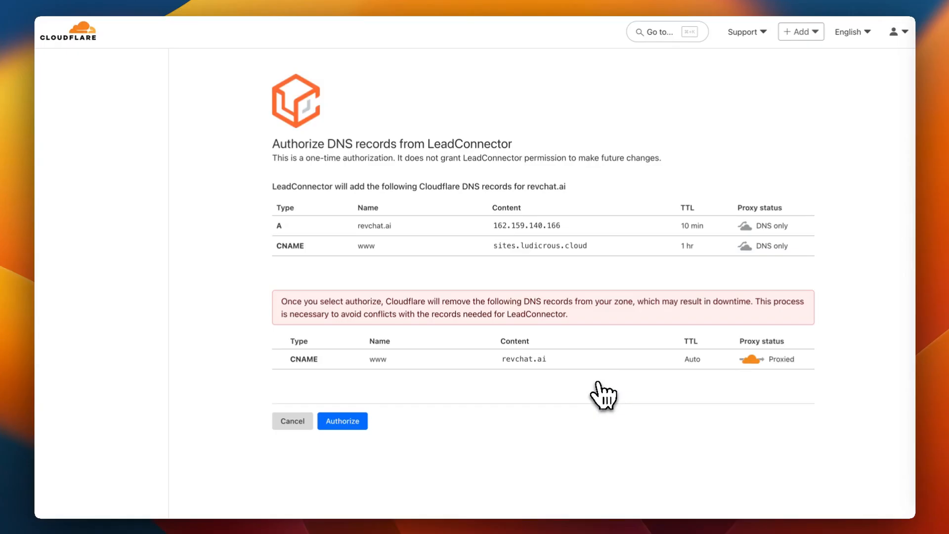
click(345, 424)
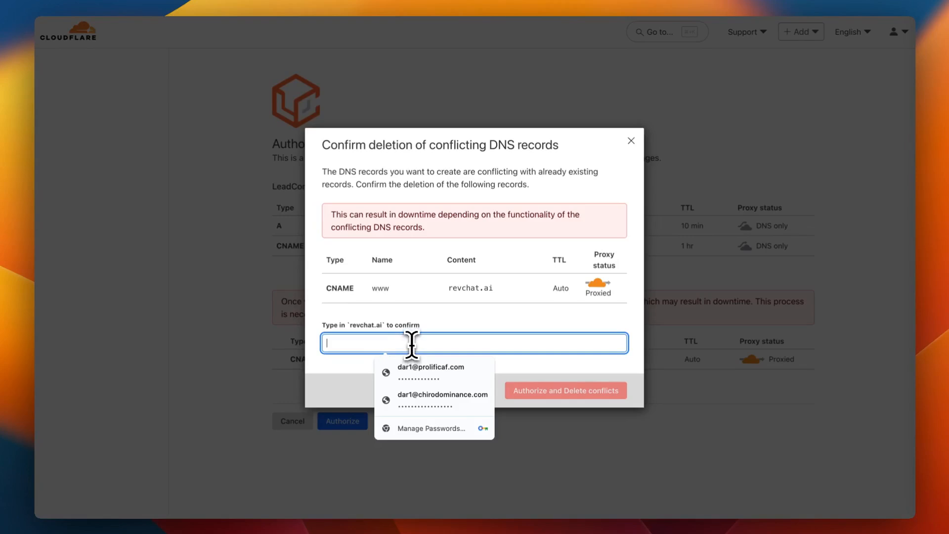
text(re)
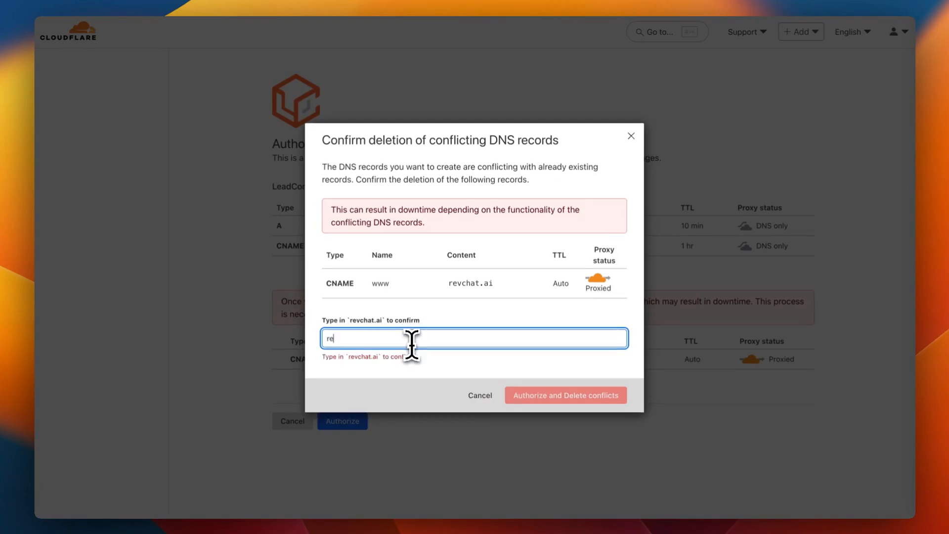
text(vchat.ai)
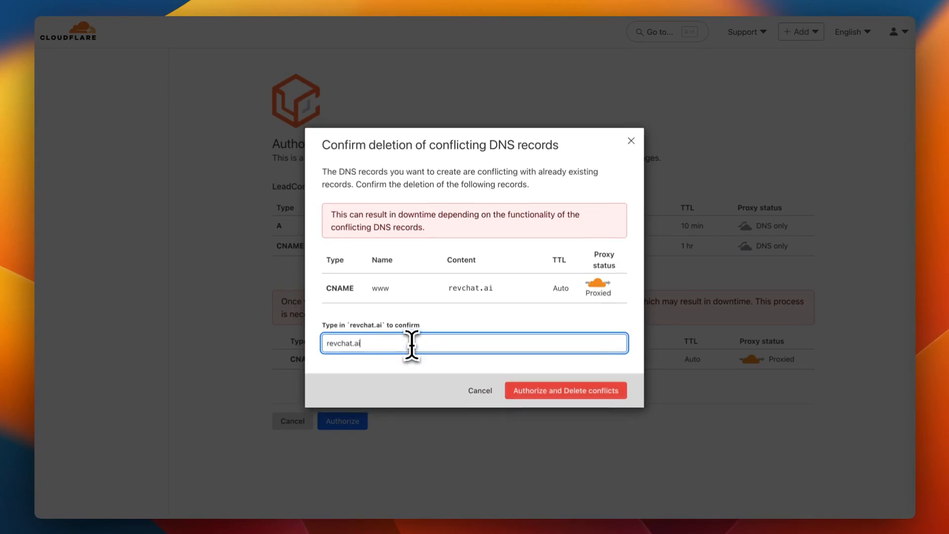
click(561, 395)
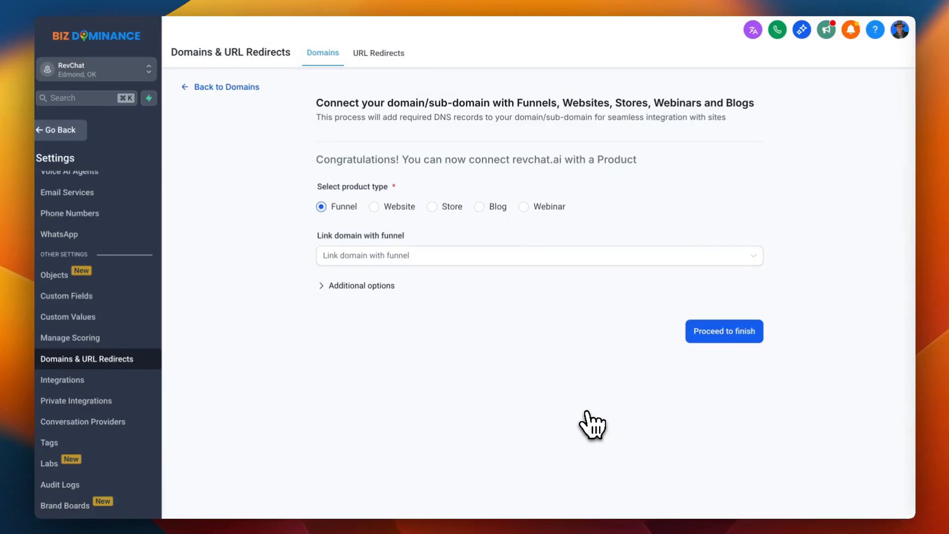
- Link the connected domain to the Biz Dominance Copy website with Homepage as default page, and finish the setup
click(379, 258)
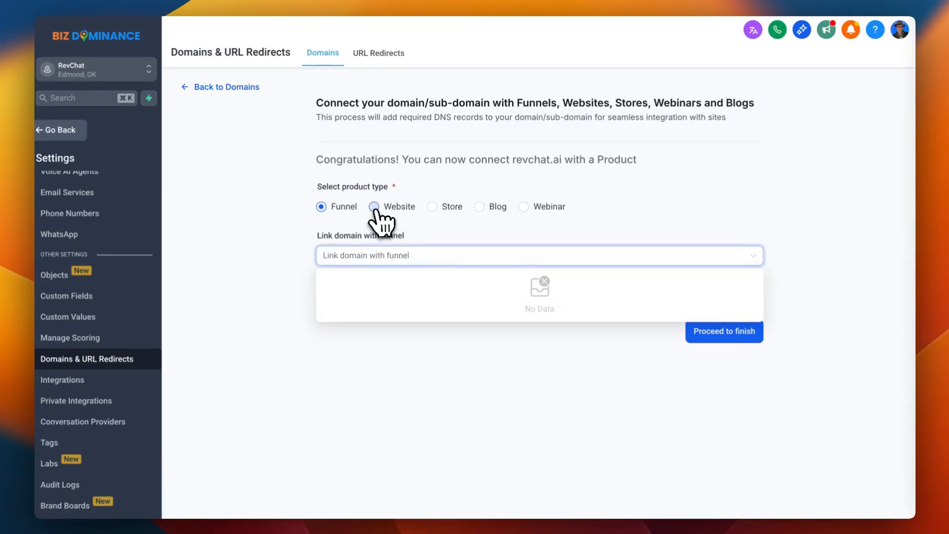
click(374, 207)
click(381, 255)
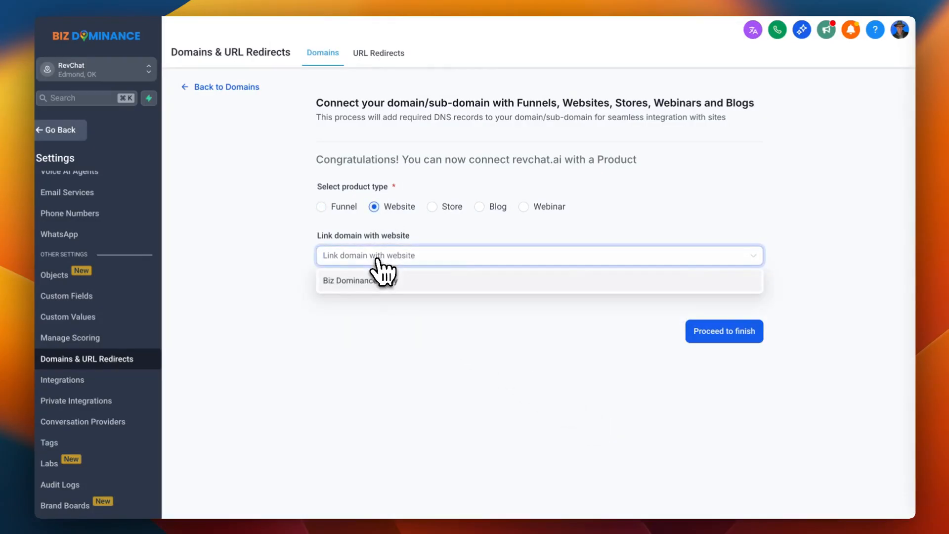
click(376, 282)
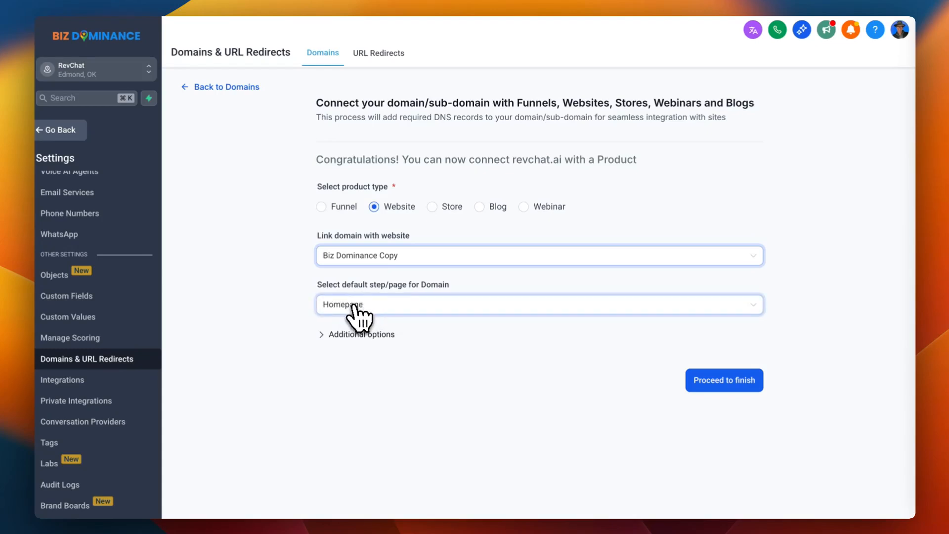
click(726, 388)
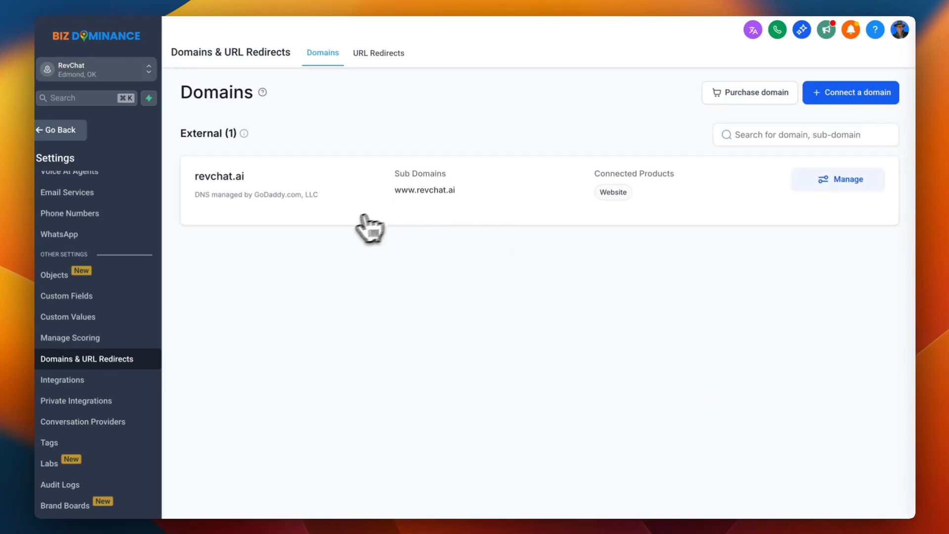
- Return to the Biz Dominance Copy website and change its name to RevChat in its settings
click(61, 131)
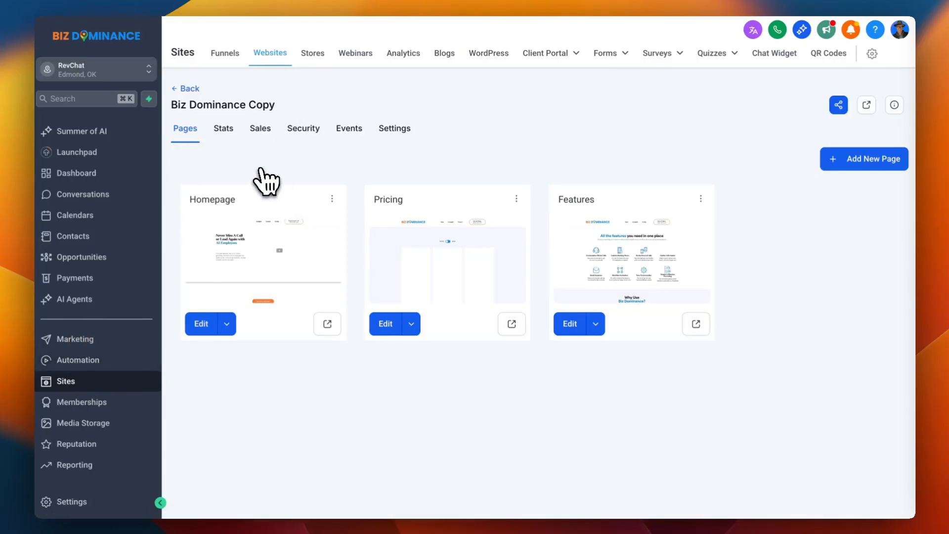
click(395, 132)
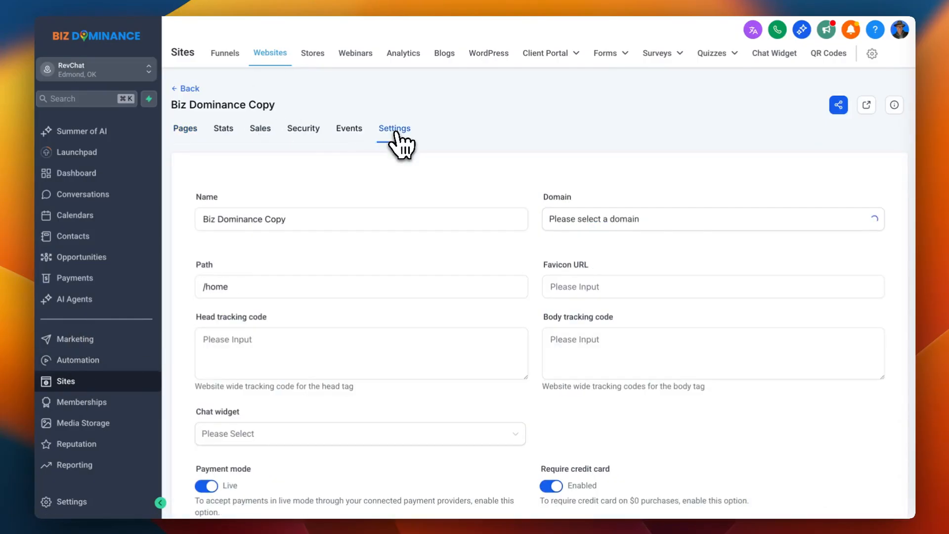
drag(291, 217, 202, 222)
text(RevChat)
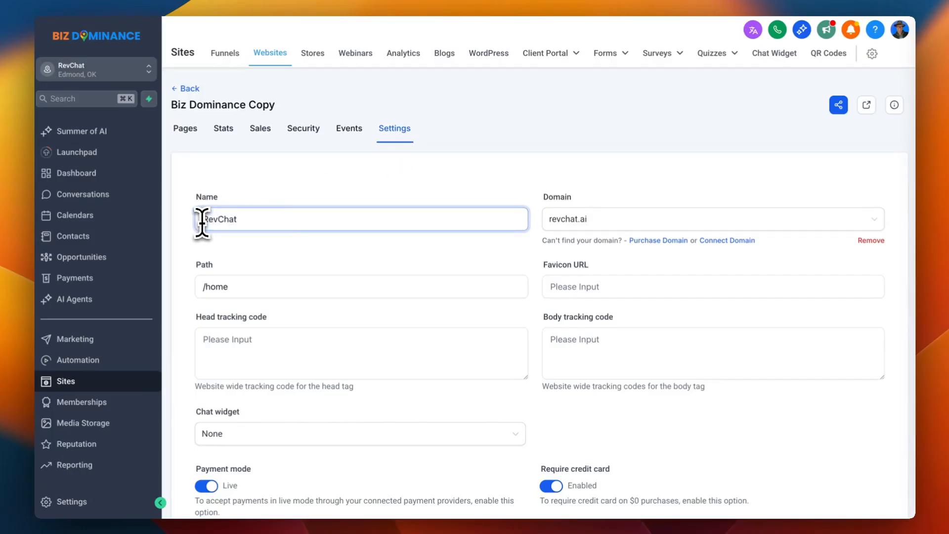
- Check the website's domain and chat widget options, and save the website settings
click(584, 223)
click(584, 224)
scroll(396, 292, down, 5)
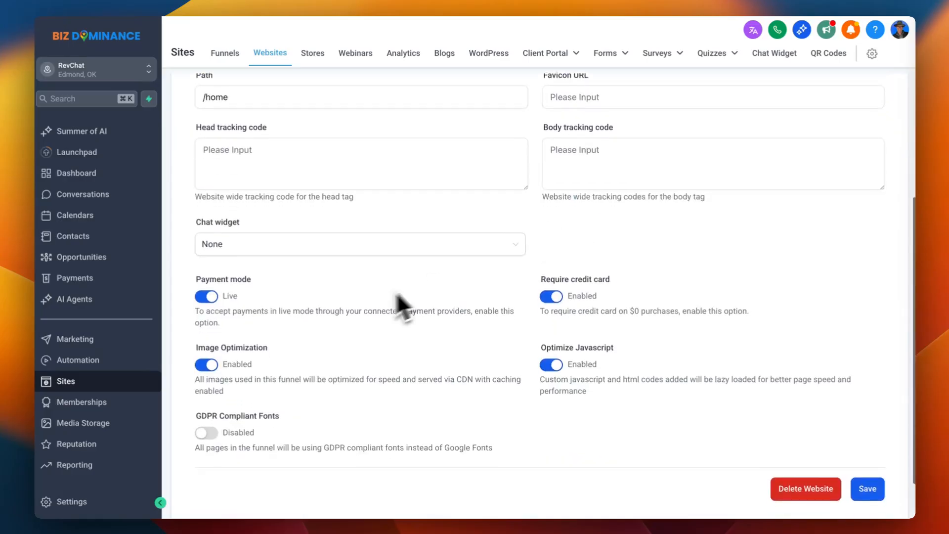
scroll(396, 292, down, 1)
scroll(373, 299, up, 1)
click(245, 260)
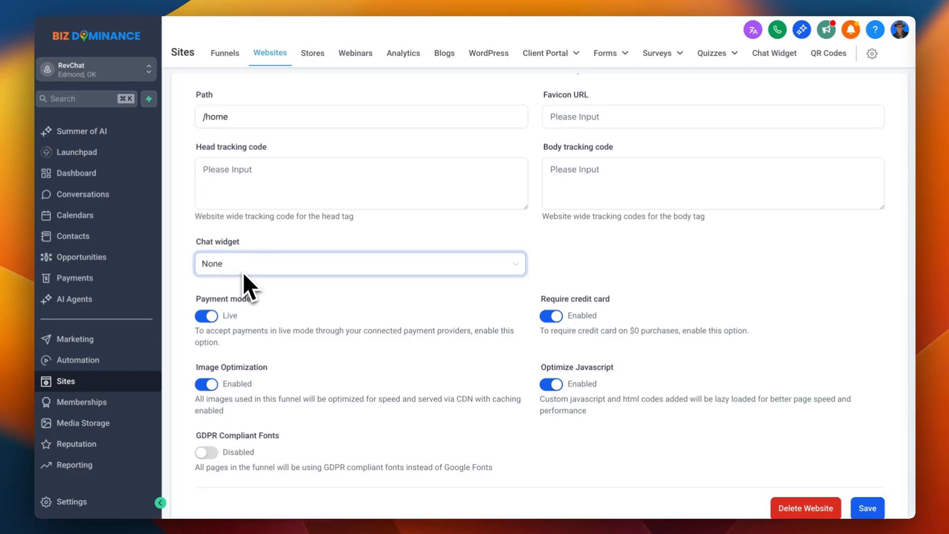
scroll(391, 296, down, 3)
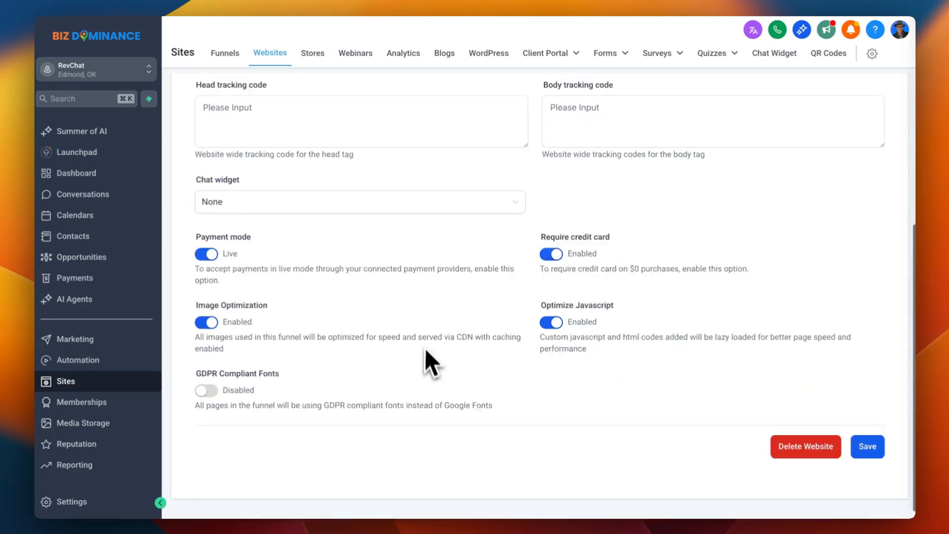
click(870, 434)
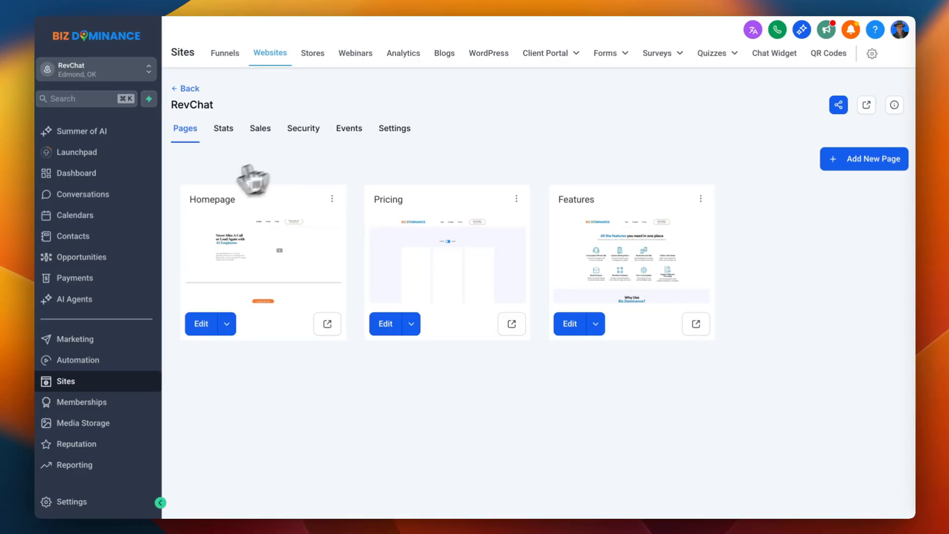
- Open Brand Boards from the account settings and add a design kit with the Start from blank style
scroll(99, 420, down, 2)
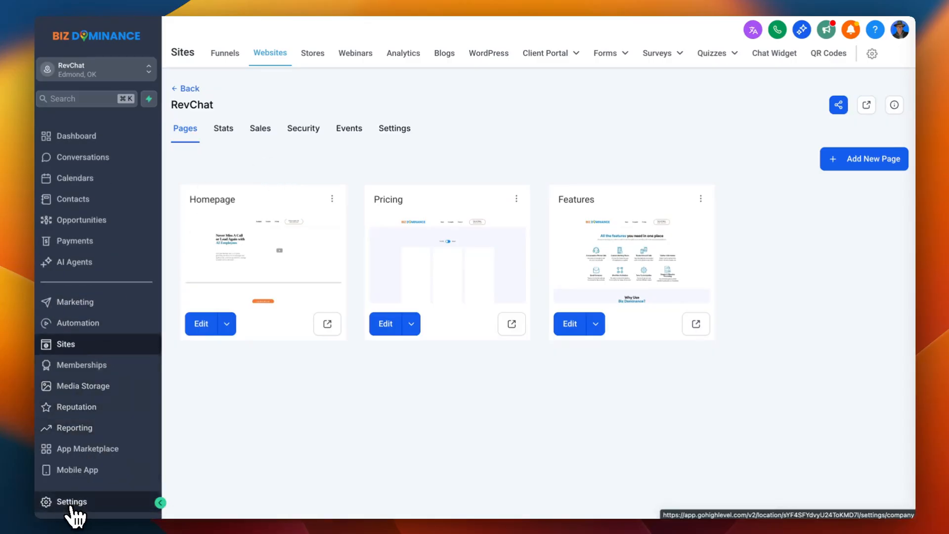
click(70, 502)
scroll(87, 435, down, 5)
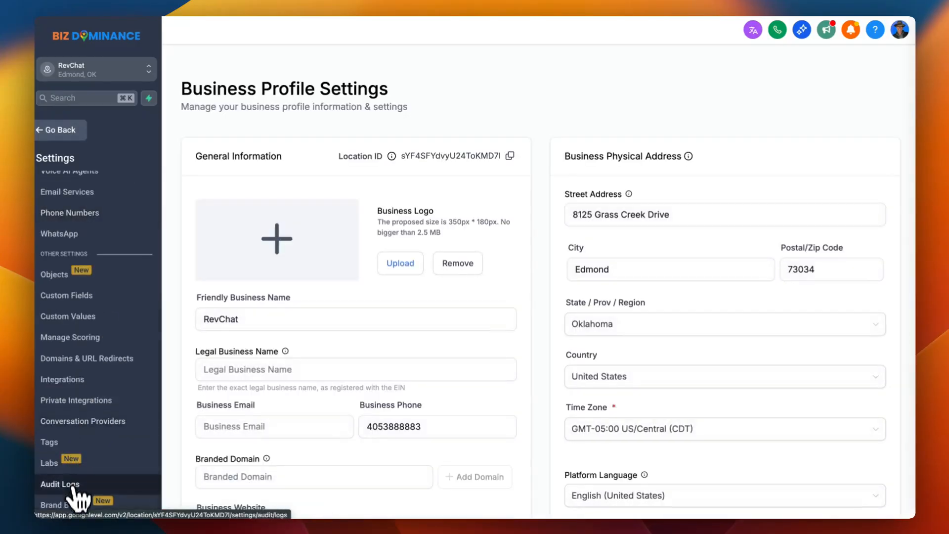
click(67, 505)
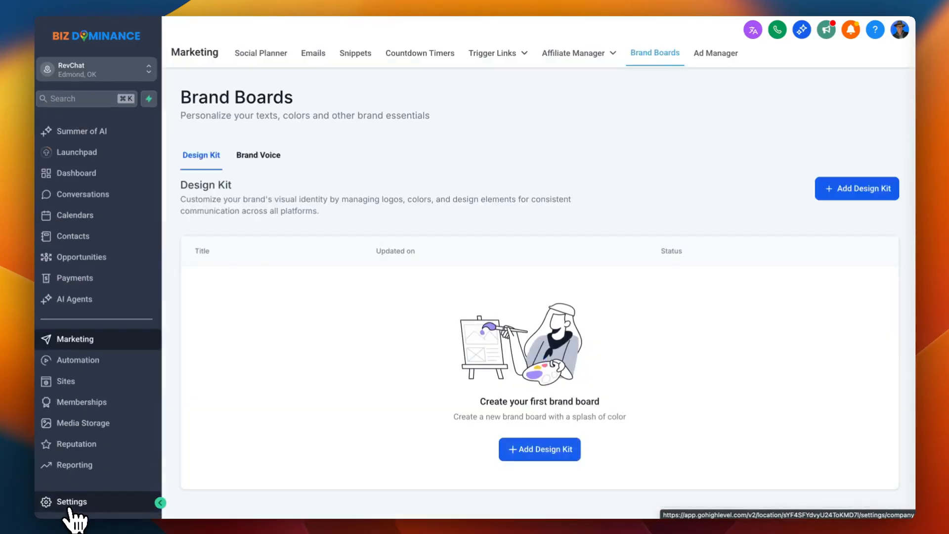
click(852, 190)
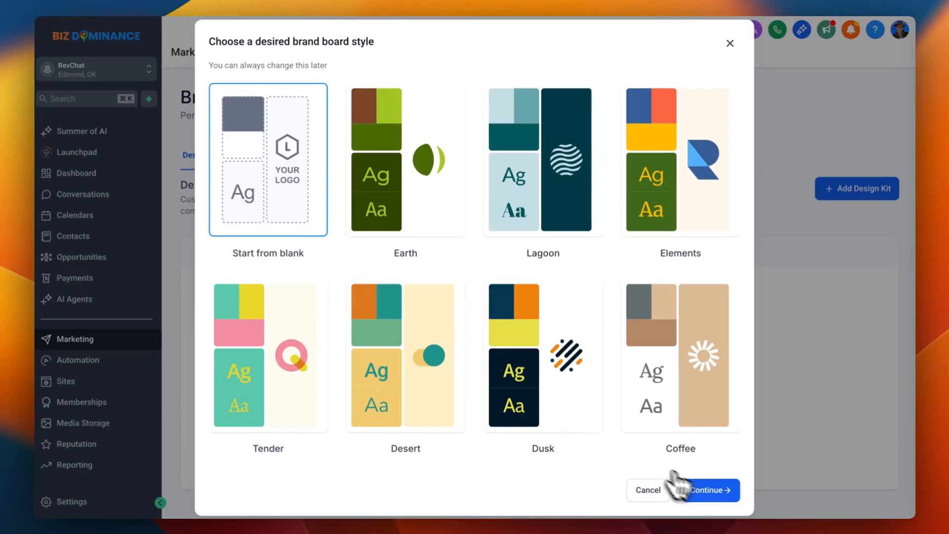
click(704, 489)
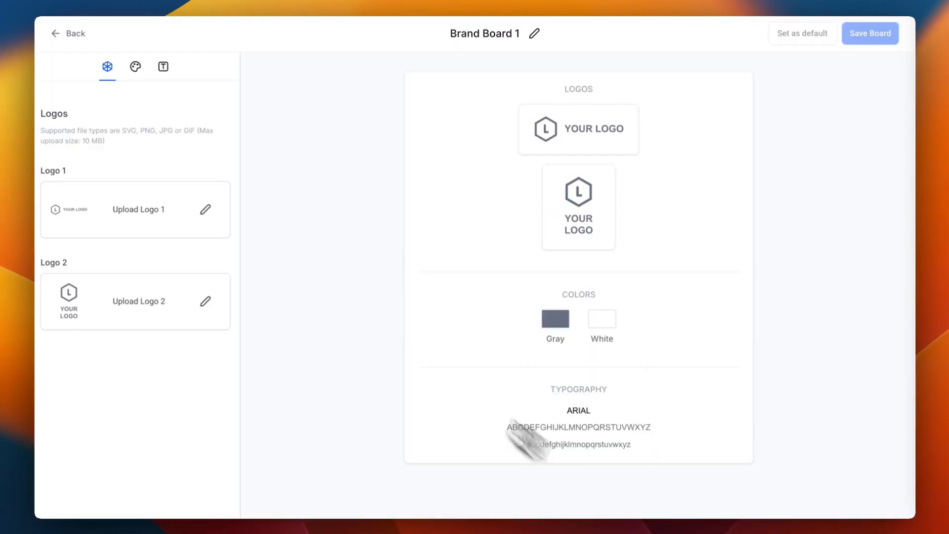
- Upload New-Rev-Revision-WhiteBAckground.png from the RevChat logos finals folder and use it as Logo 1
click(204, 210)
key(Down)
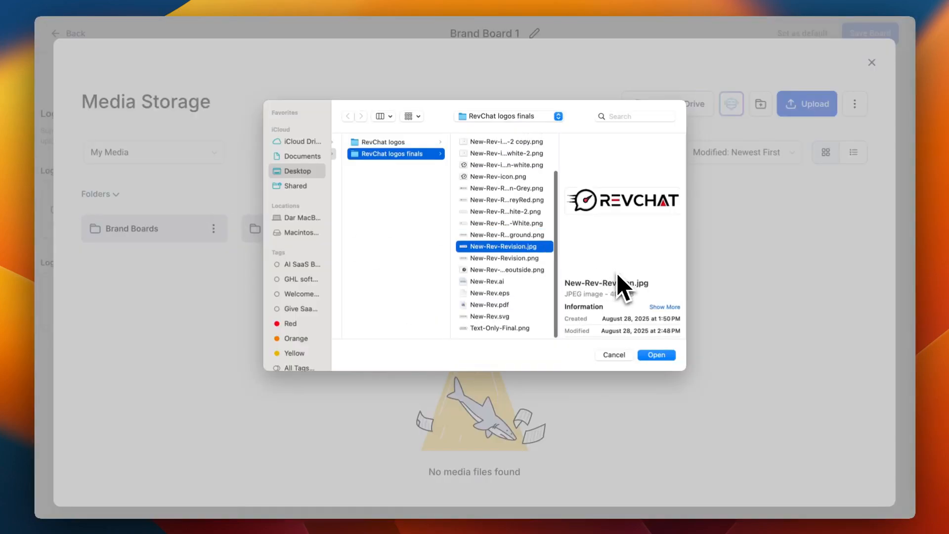
key(Up)
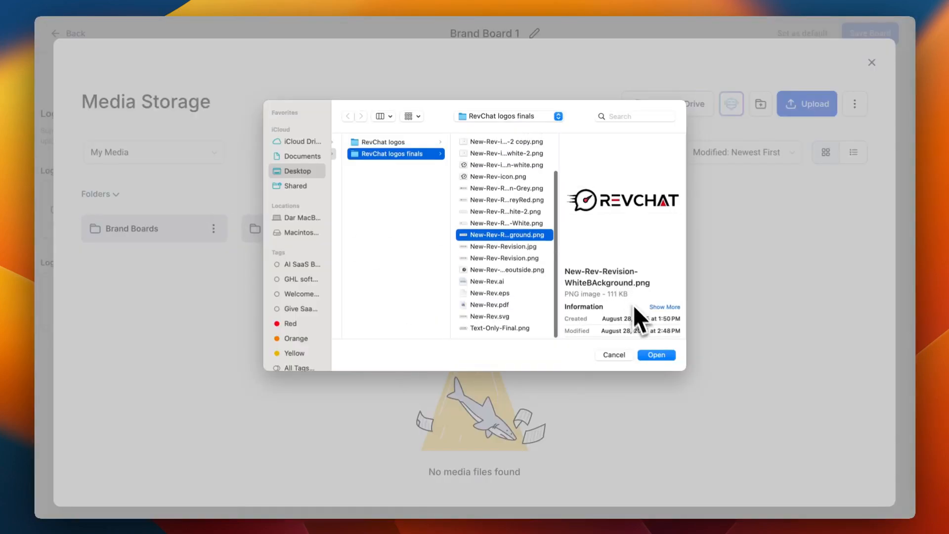
click(663, 357)
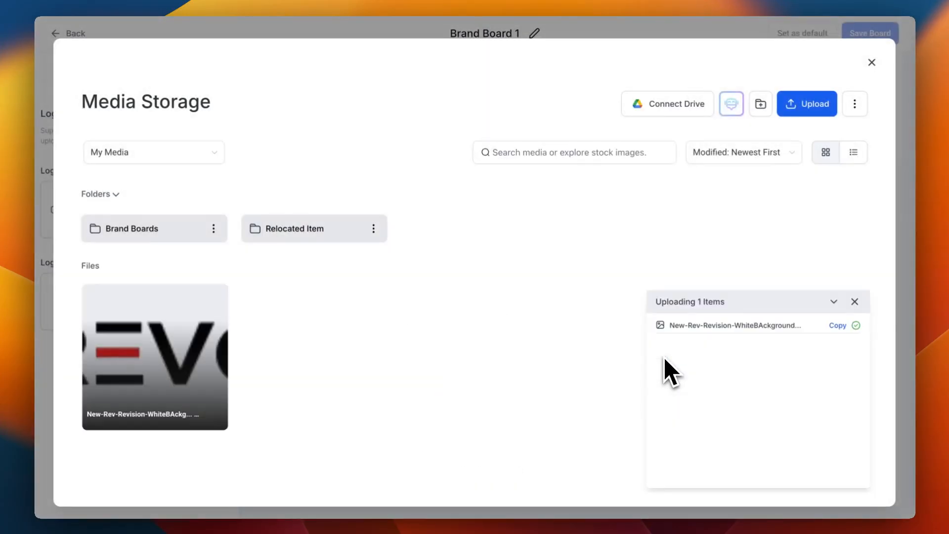
double_click(149, 352)
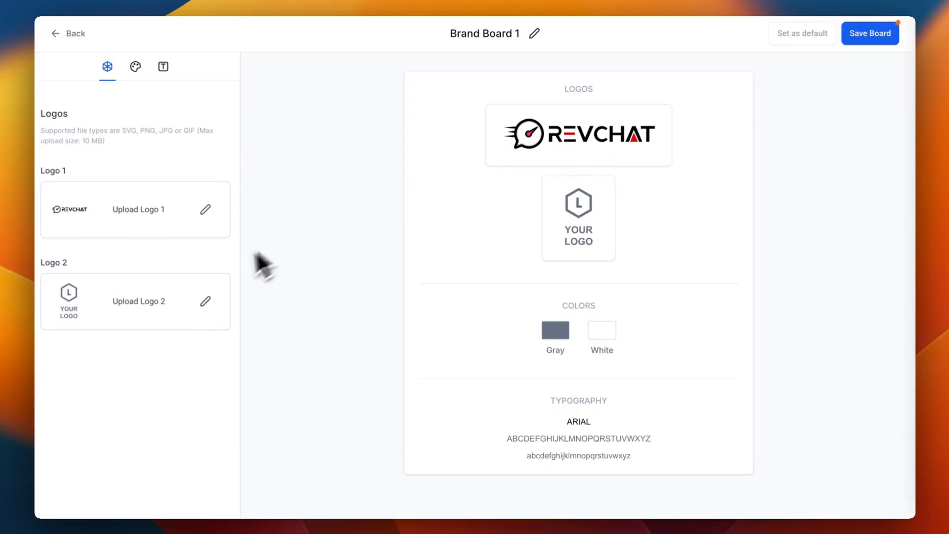
- Upload New-Rev-Revision-White.png to the media storage and use it as Logo 2
click(206, 302)
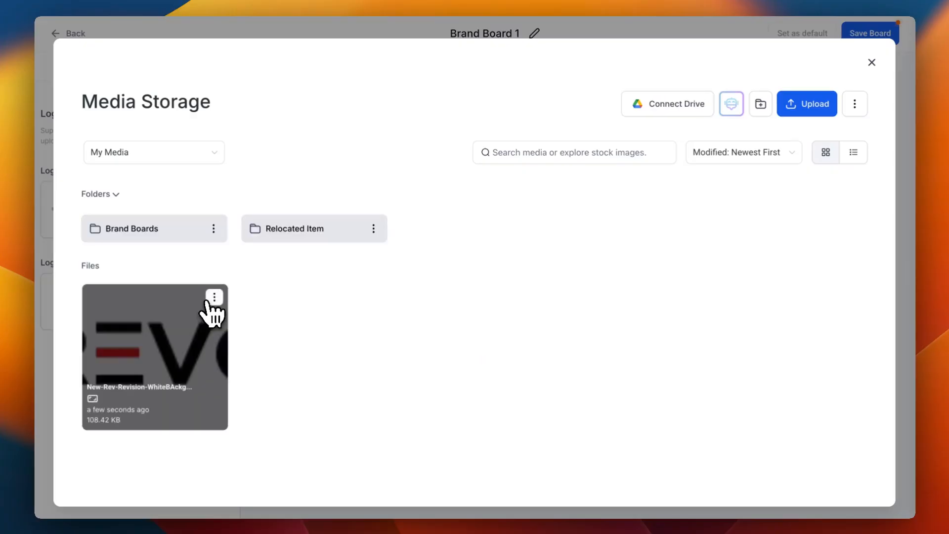
click(810, 106)
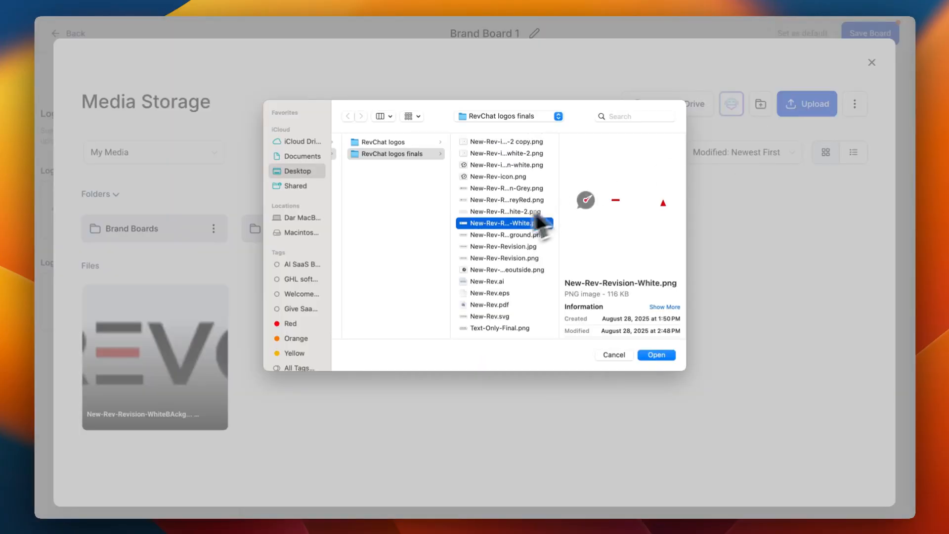
double_click(503, 224)
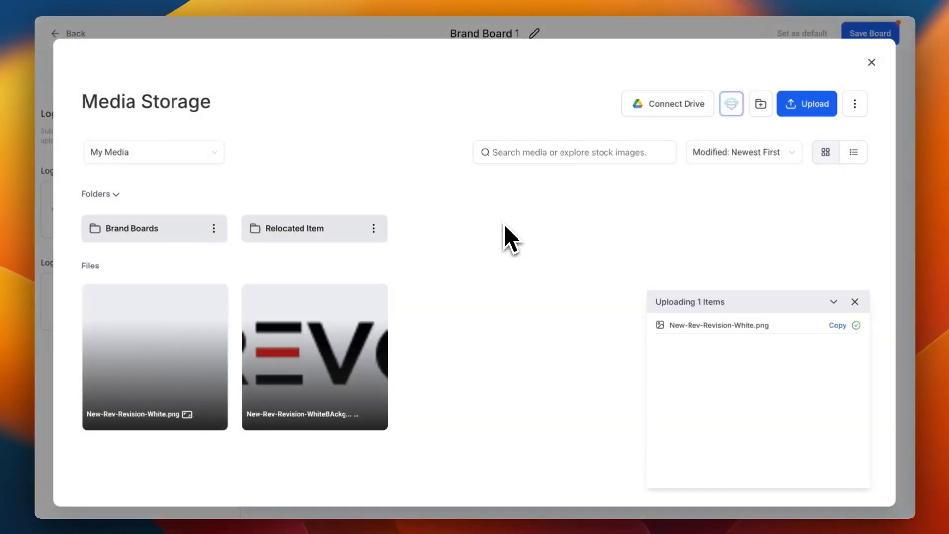
click(157, 347)
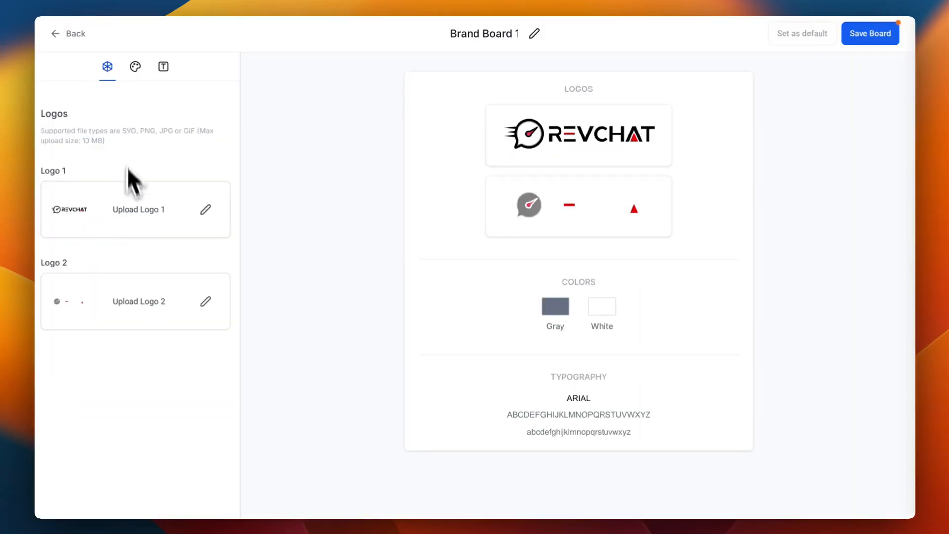
- Open the brand board's colors and sample the red triangle in the first logo with the color picker extension
click(135, 67)
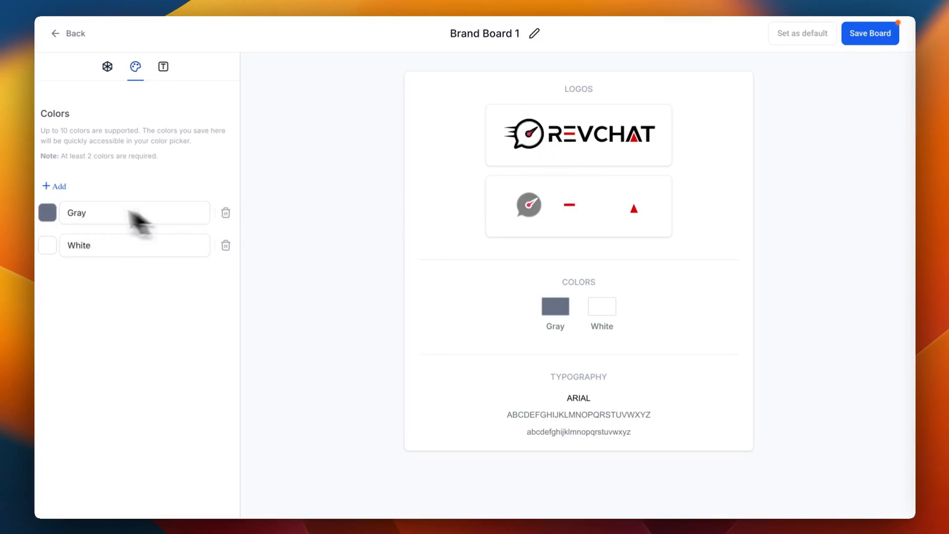
click(48, 212)
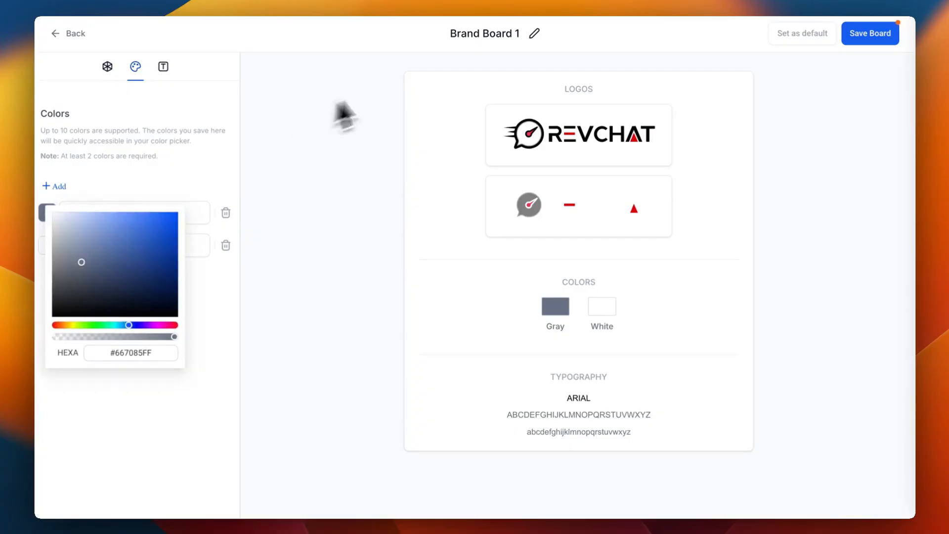
click(616, 2)
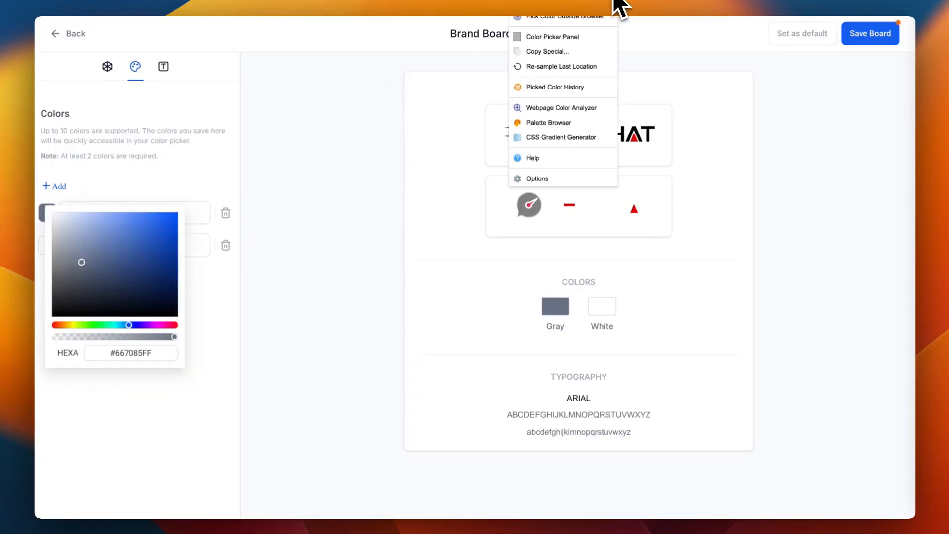
click(570, 2)
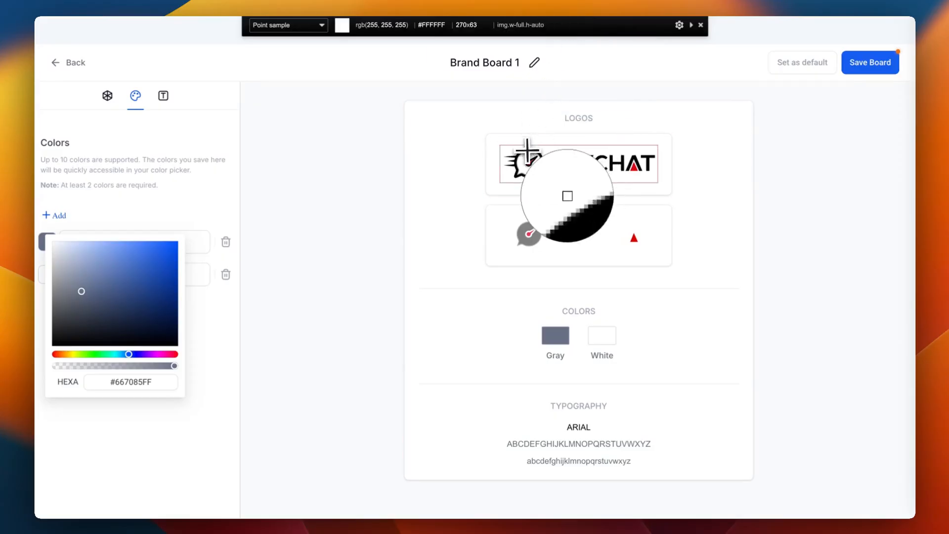
click(634, 168)
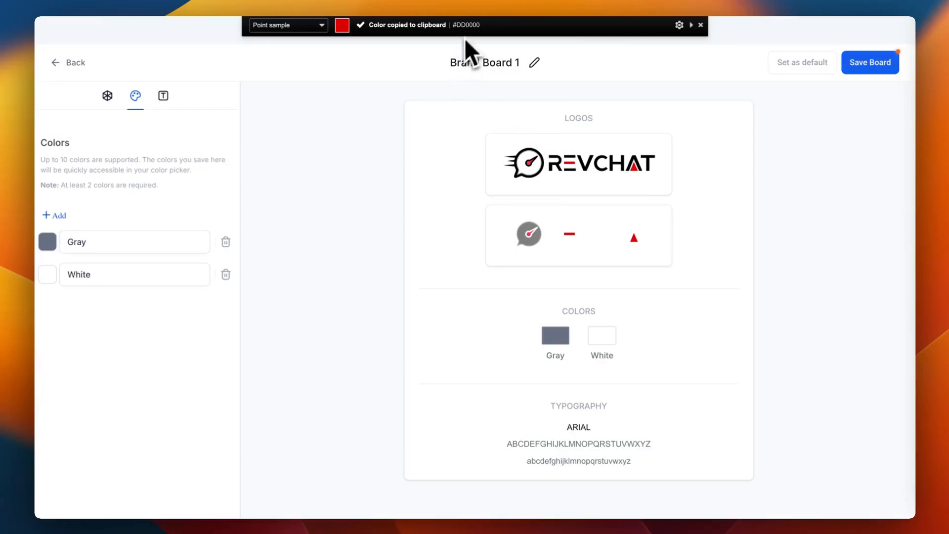
- Copy the sampled red's hex code, set the Gray brand color to #dd0000 and rename it Red (logo)
click(615, 2)
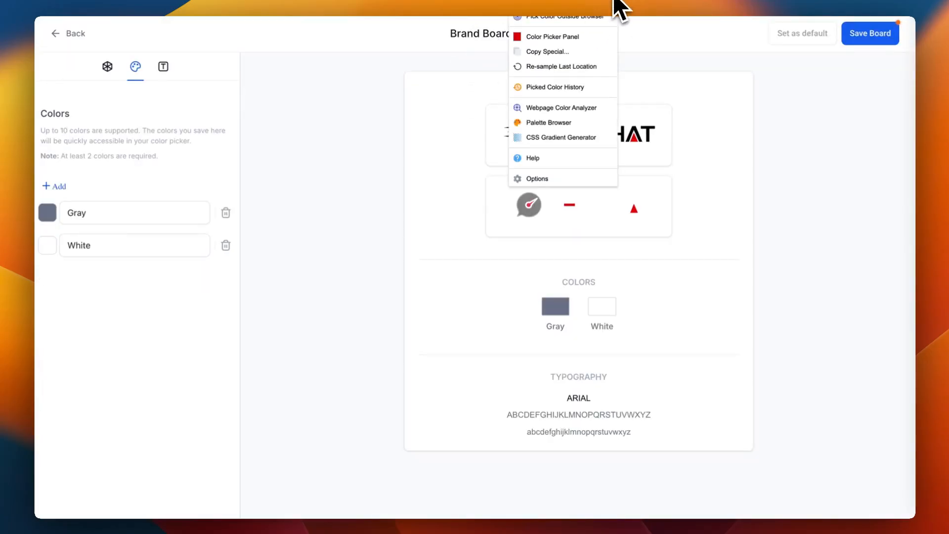
click(562, 38)
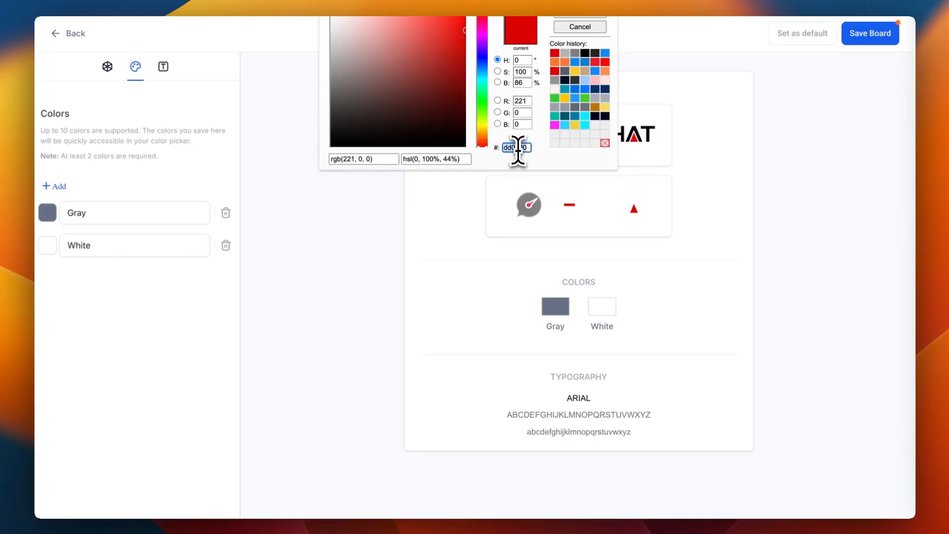
click(49, 214)
click(49, 215)
click(136, 354)
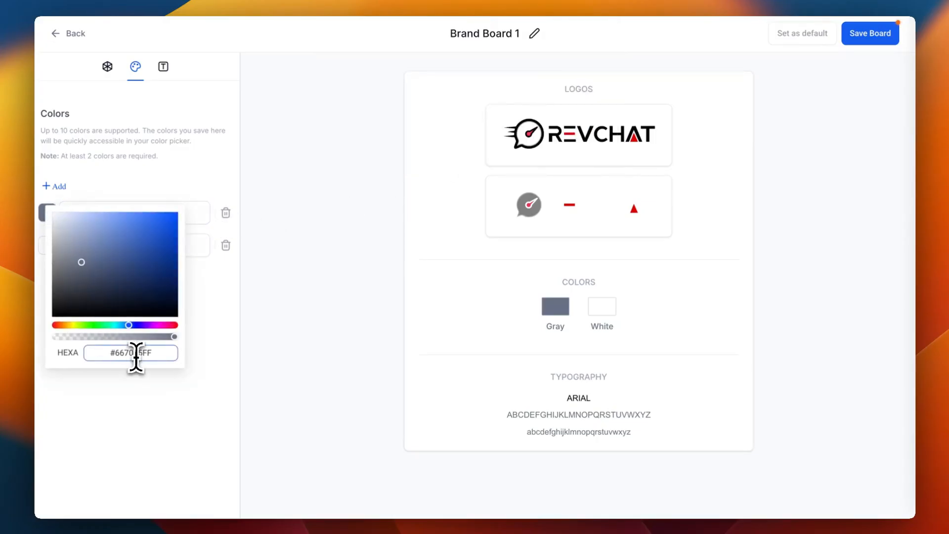
text(#dd0000)
click(156, 396)
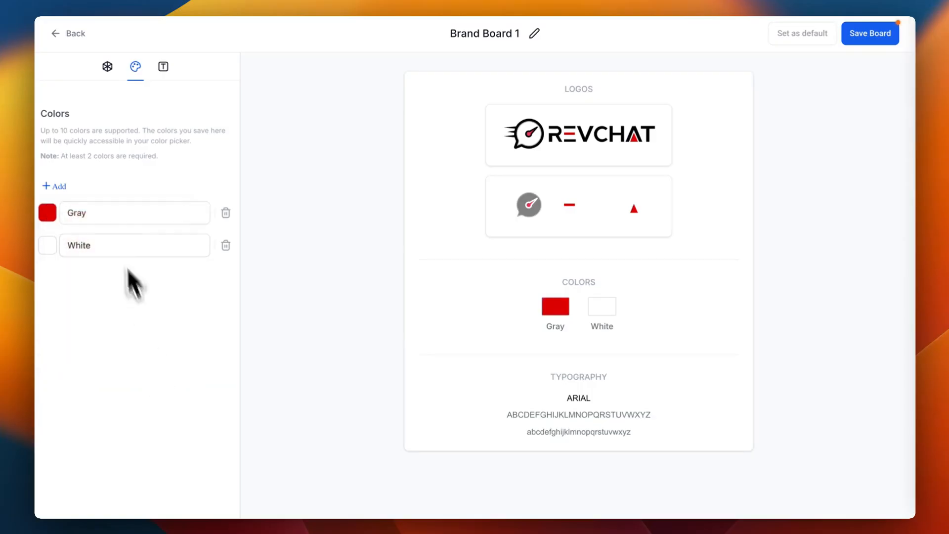
double_click(109, 213)
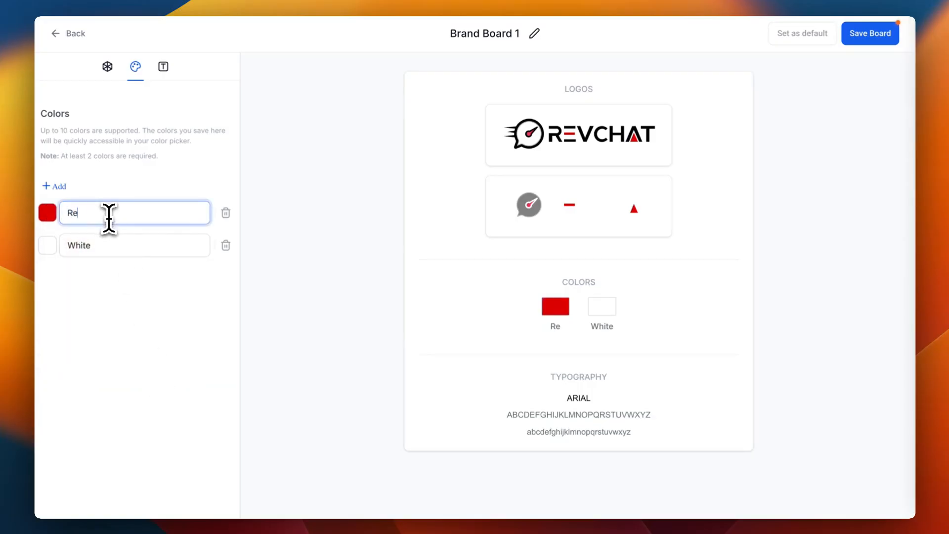
text(Red (logo))
click(47, 245)
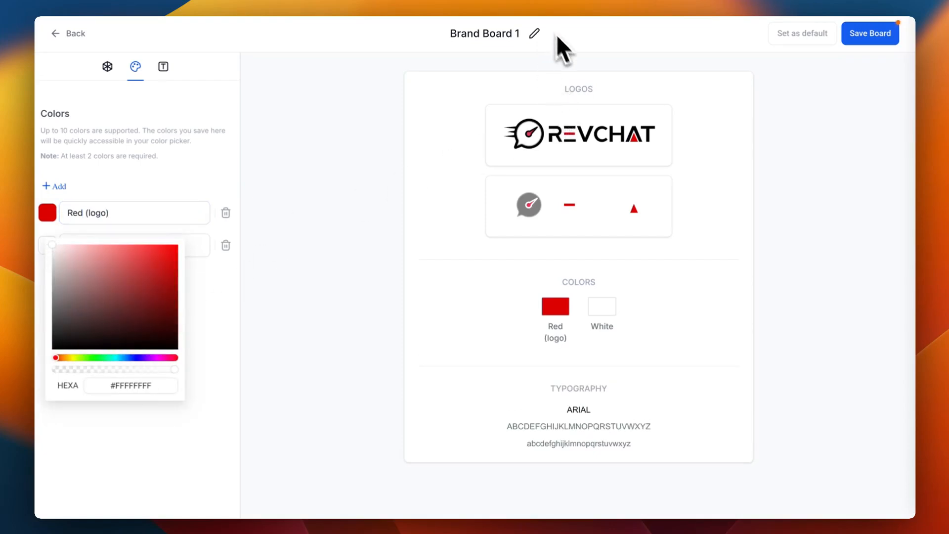
click(150, 385)
drag(157, 385, 120, 385)
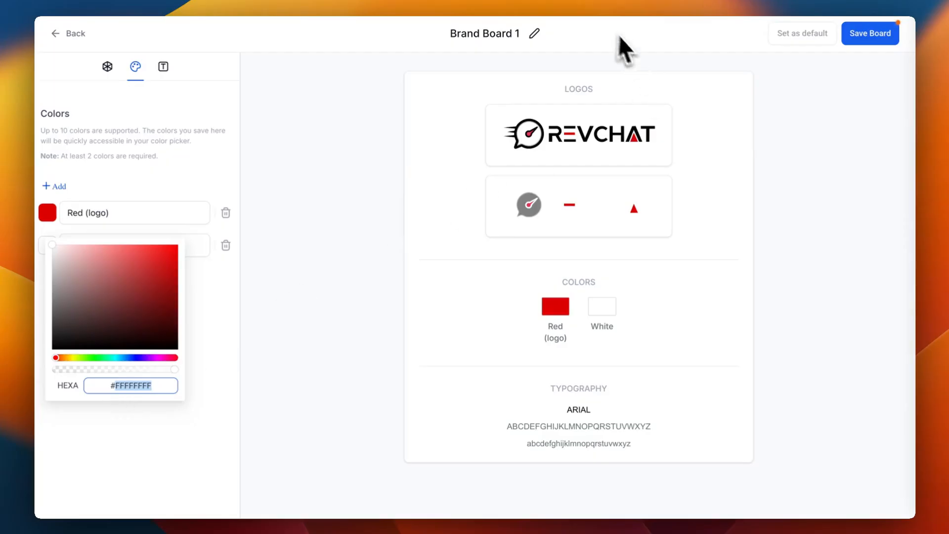
click(601, 34)
- Choose black in the color picker extension's color history and copy its hex code 000000
click(611, 1)
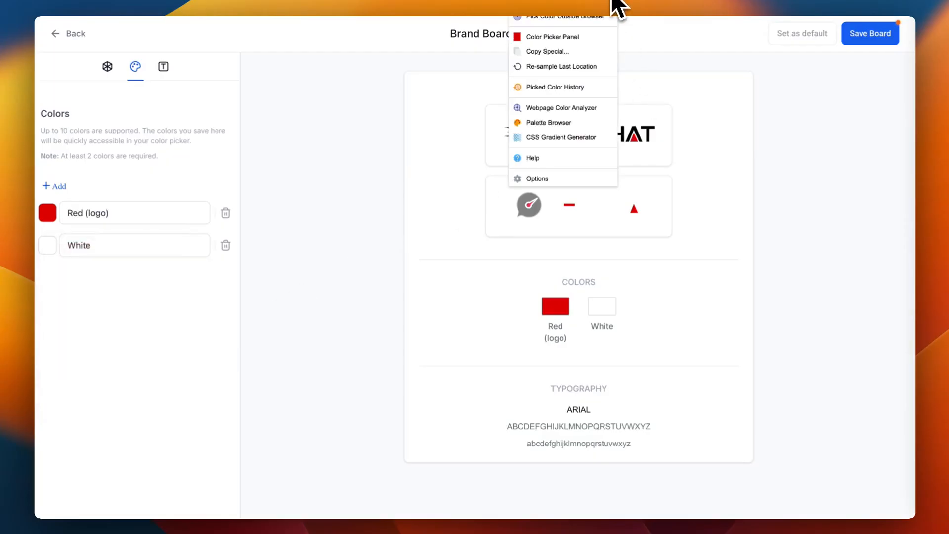
click(553, 37)
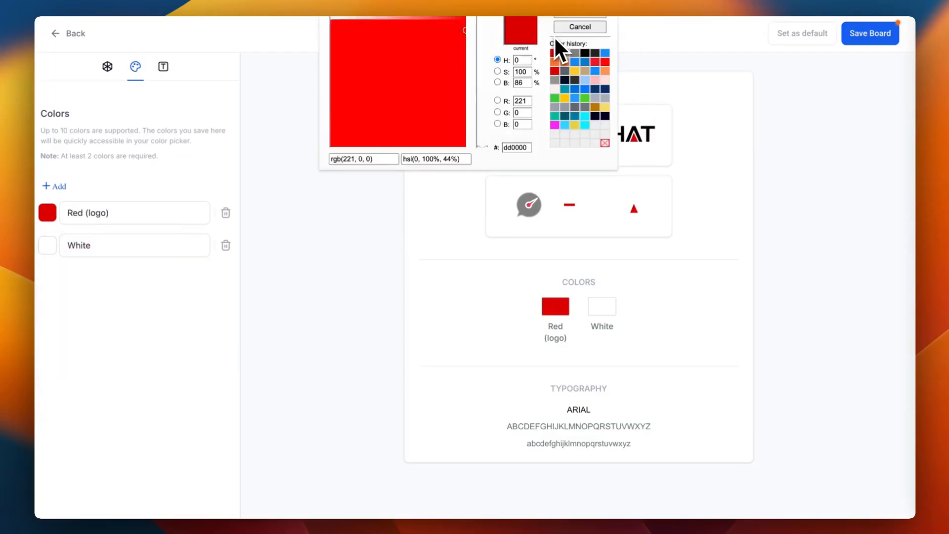
click(584, 53)
click(518, 148)
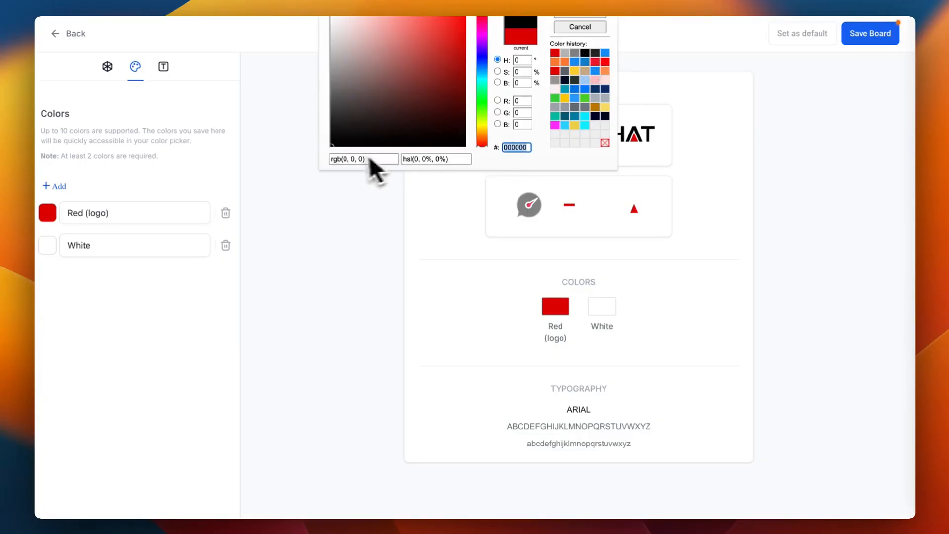
- Set the White brand color to black 000000 and rename it Black (logo)
click(49, 249)
click(49, 250)
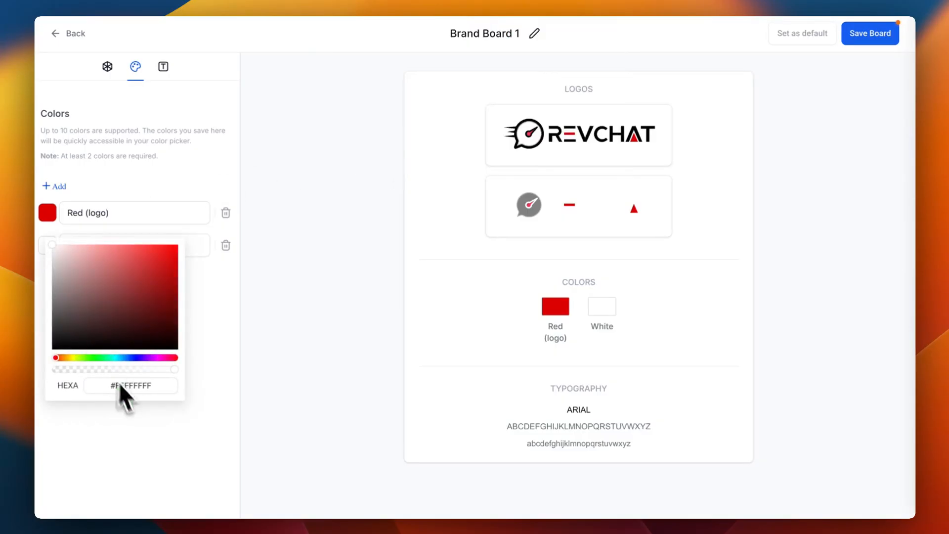
click(138, 386)
text(000000FF)
click(212, 322)
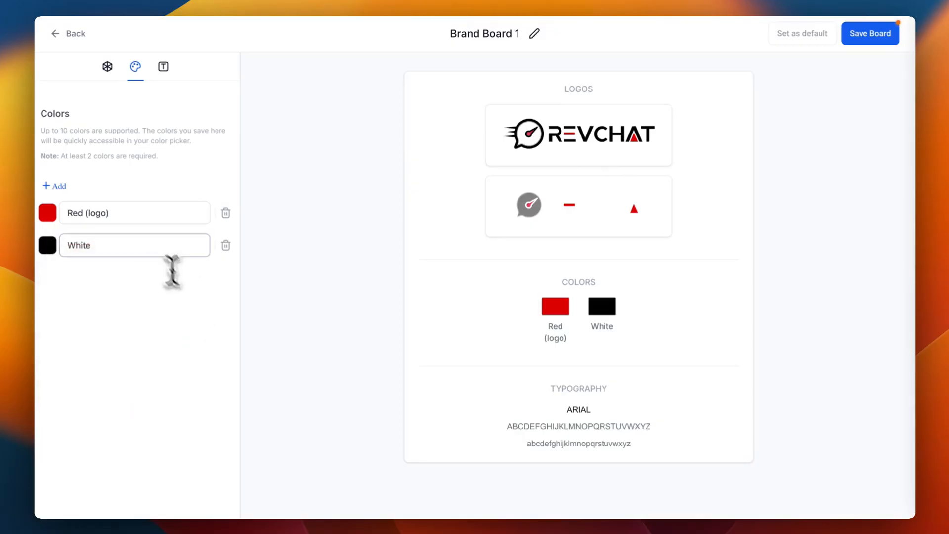
double_click(151, 245)
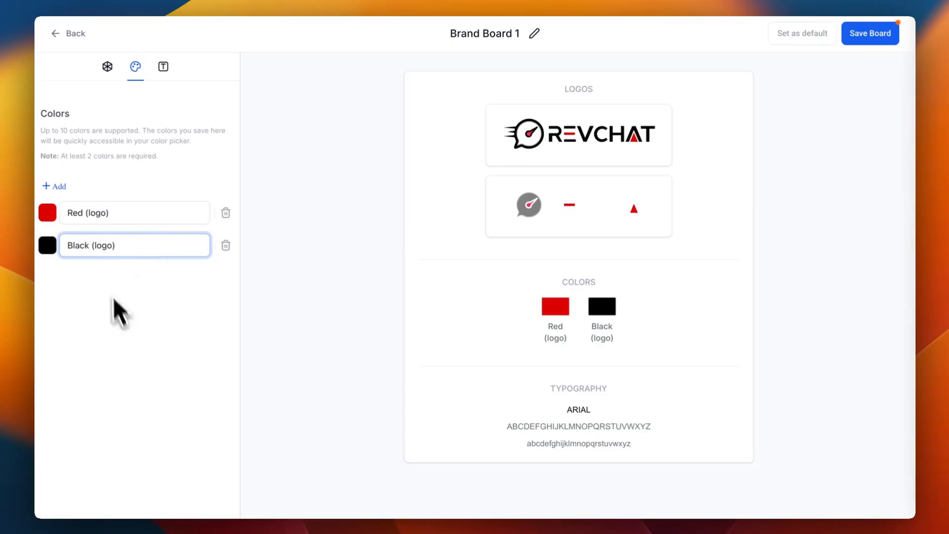
- Add a third brand color and set it to the dark grey #808080 from the color picker extension's history
click(46, 188)
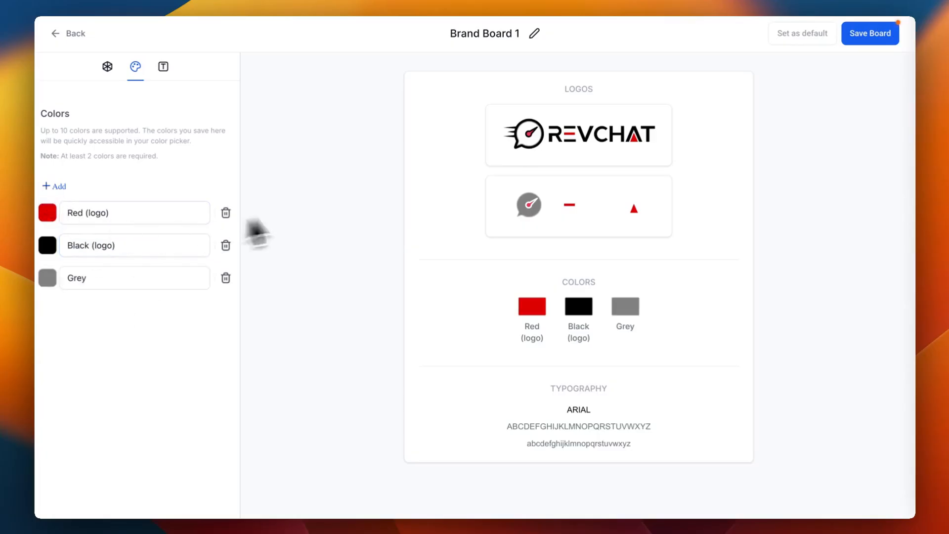
click(610, 1)
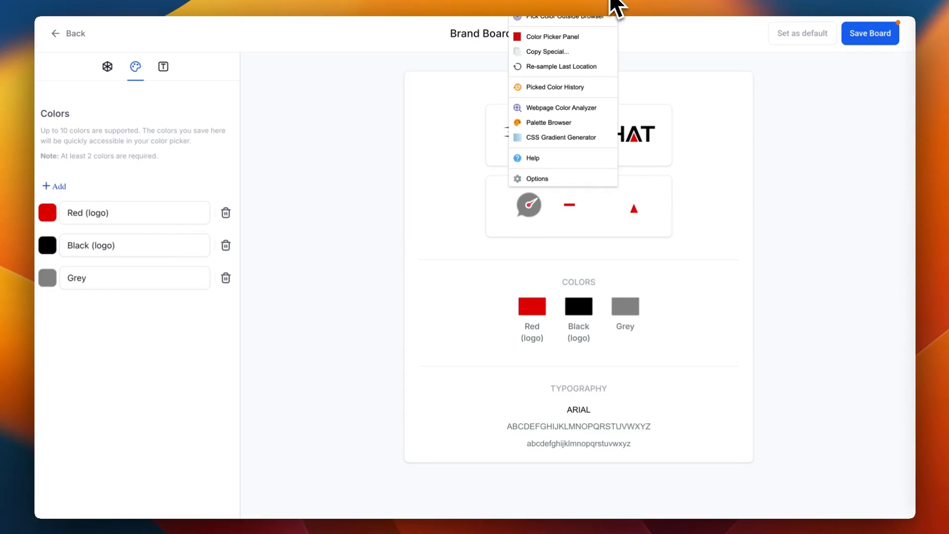
click(549, 37)
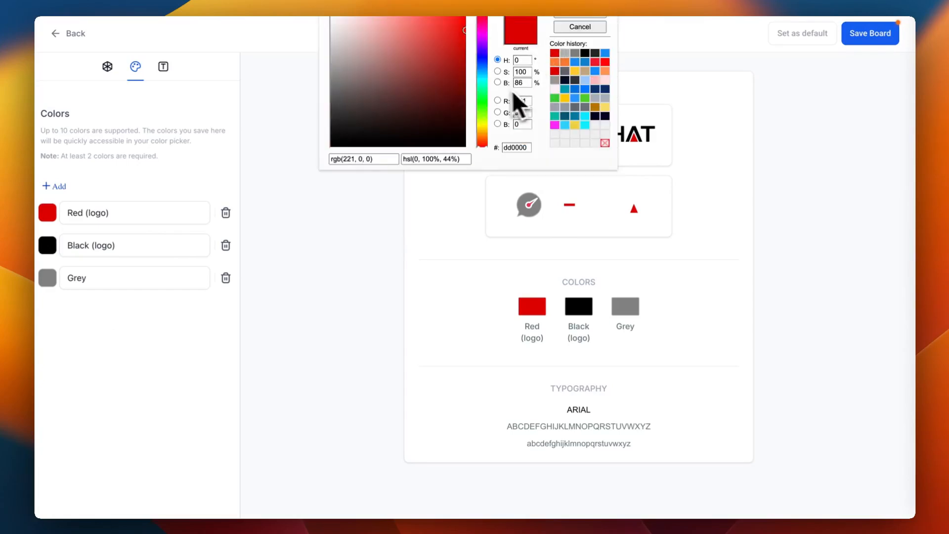
click(573, 55)
click(85, 279)
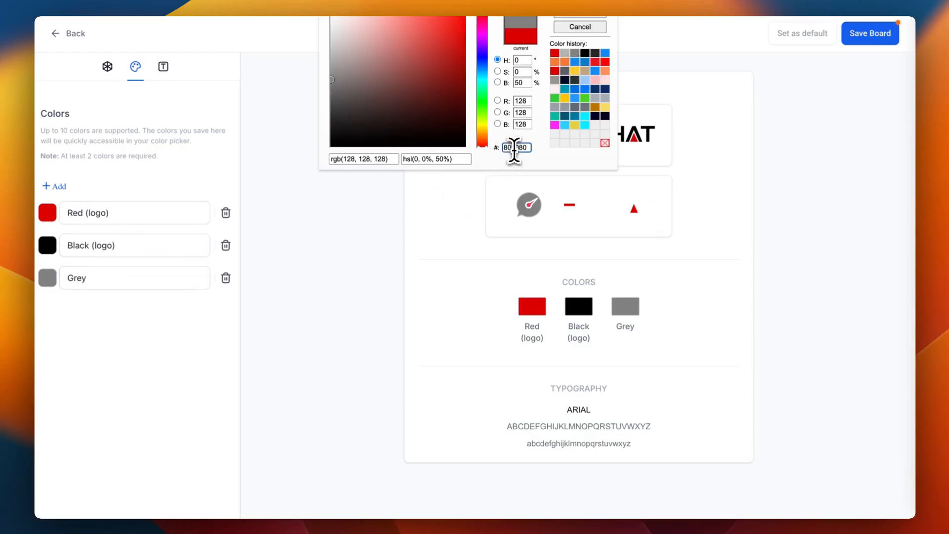
click(49, 280)
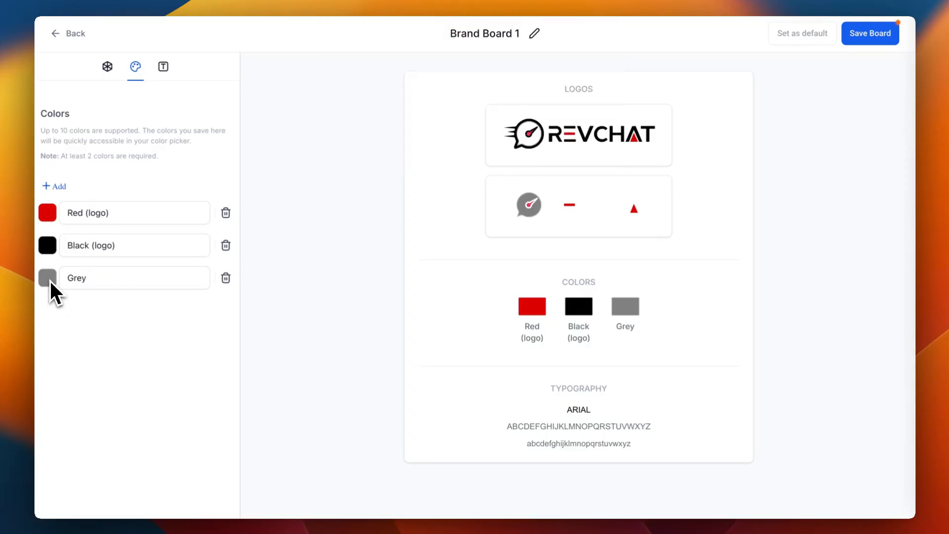
click(49, 280)
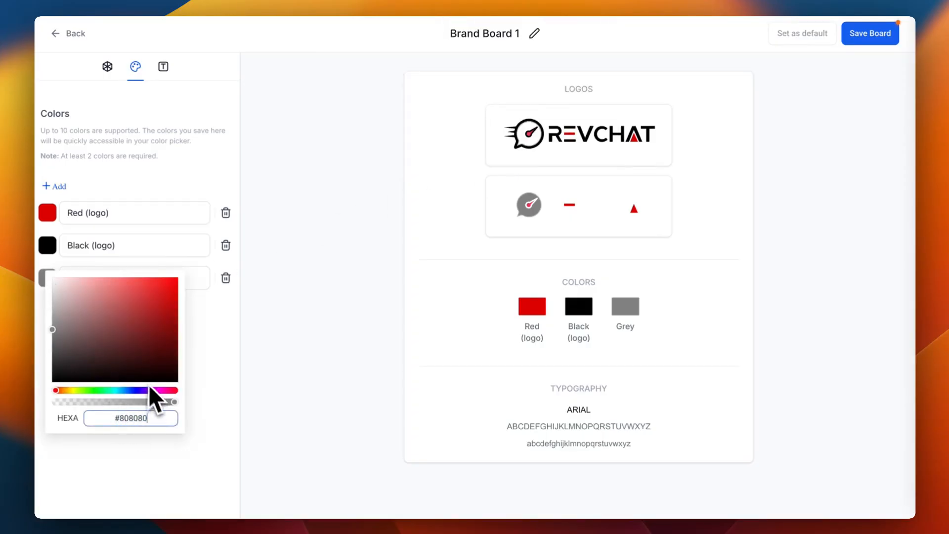
click(205, 374)
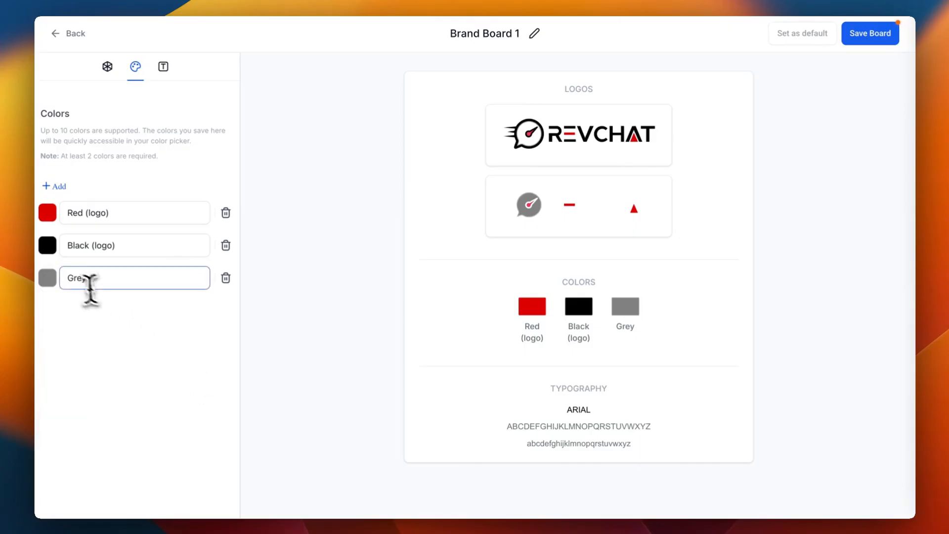
- Rename the third brand color Dk. Grey (logo)
click(70, 279)
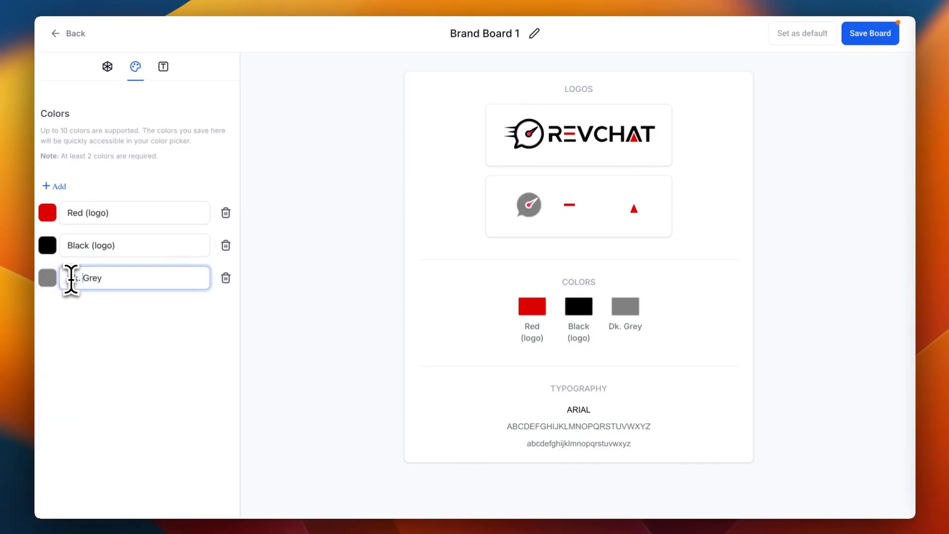
text(Dk.)
click(123, 278)
text((logo))
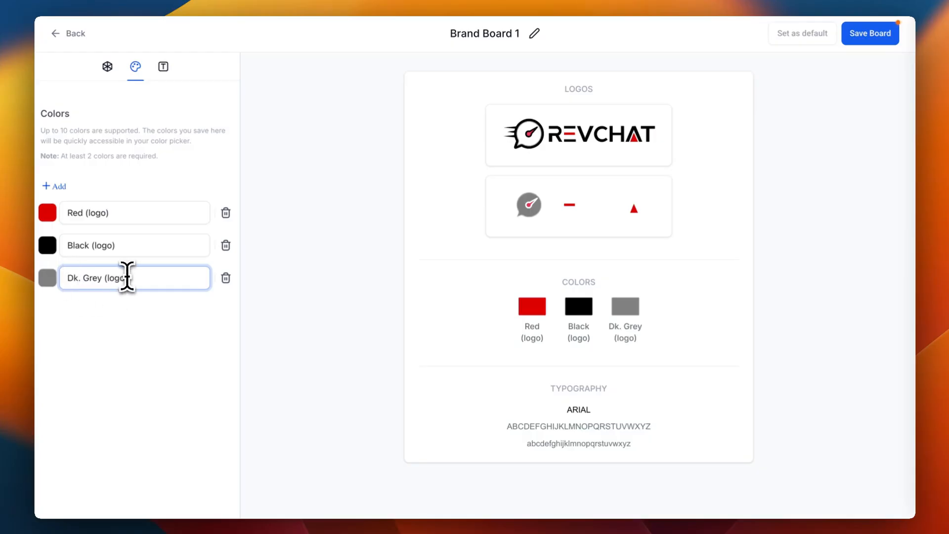
click(93, 324)
- Add a fourth brand color and set it to the light grey b3b3b3 from the color picker extension's history
click(57, 185)
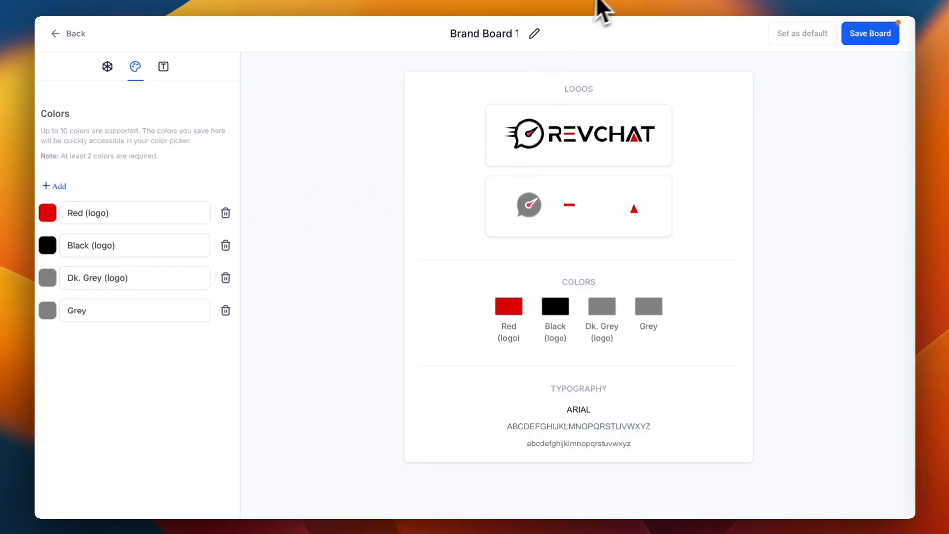
click(622, 4)
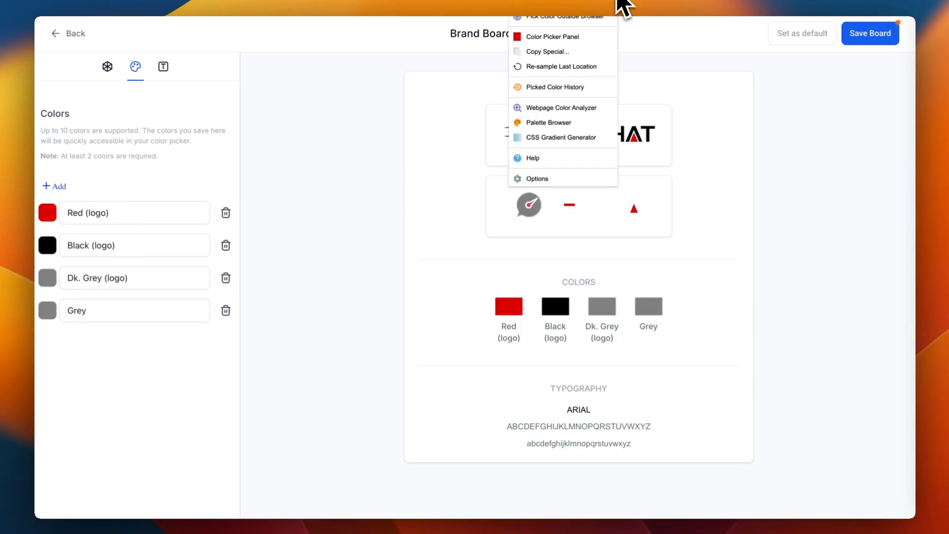
click(552, 37)
click(564, 53)
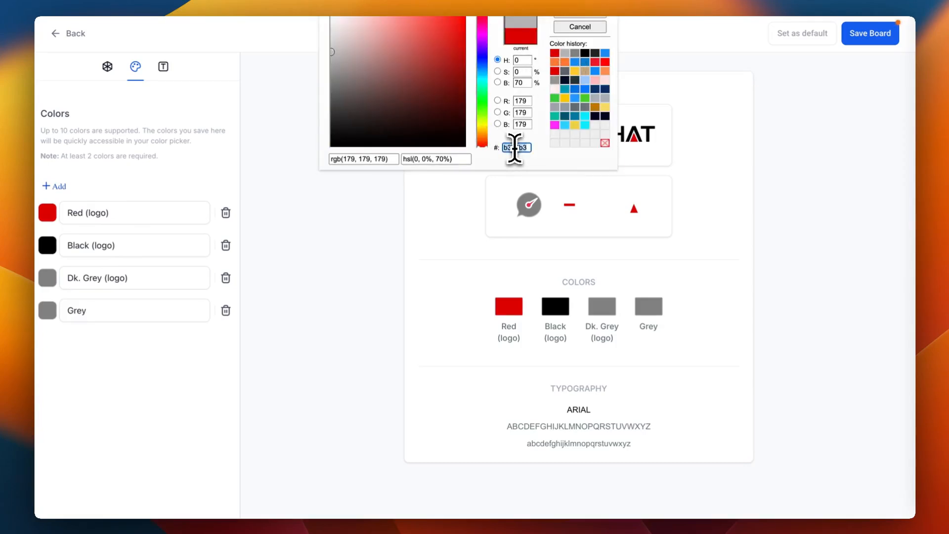
click(50, 310)
click(50, 309)
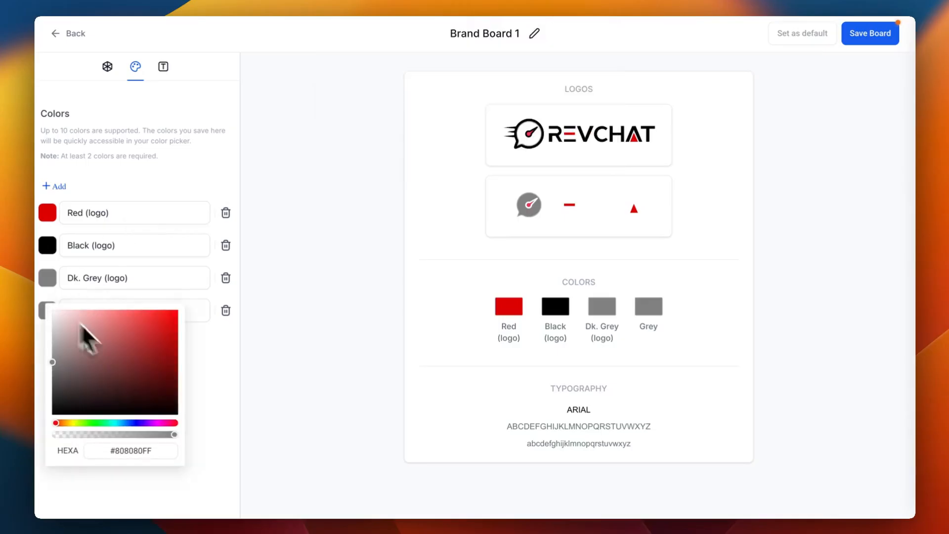
click(125, 449)
key(super+v)
click(186, 473)
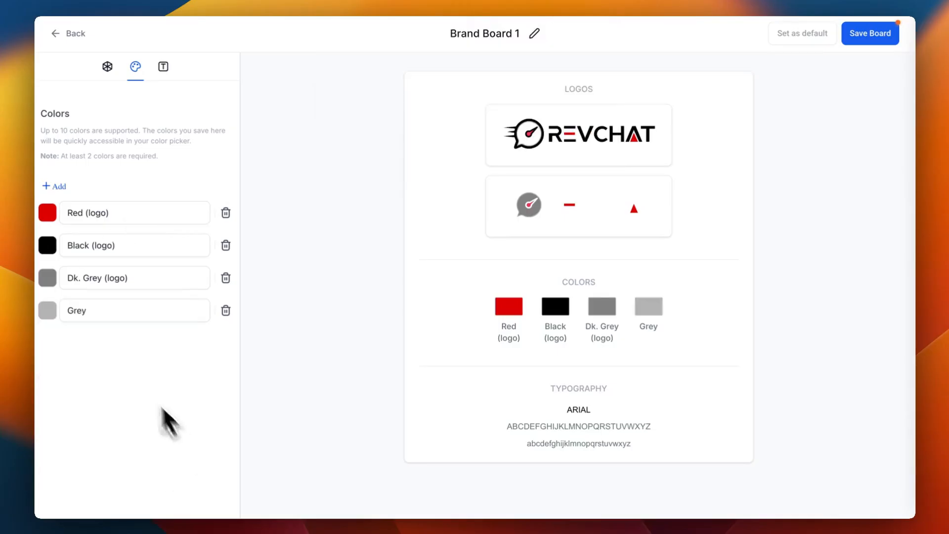
- Rename the fourth brand color Lt. Grey (logo) and save the brand board
click(70, 315)
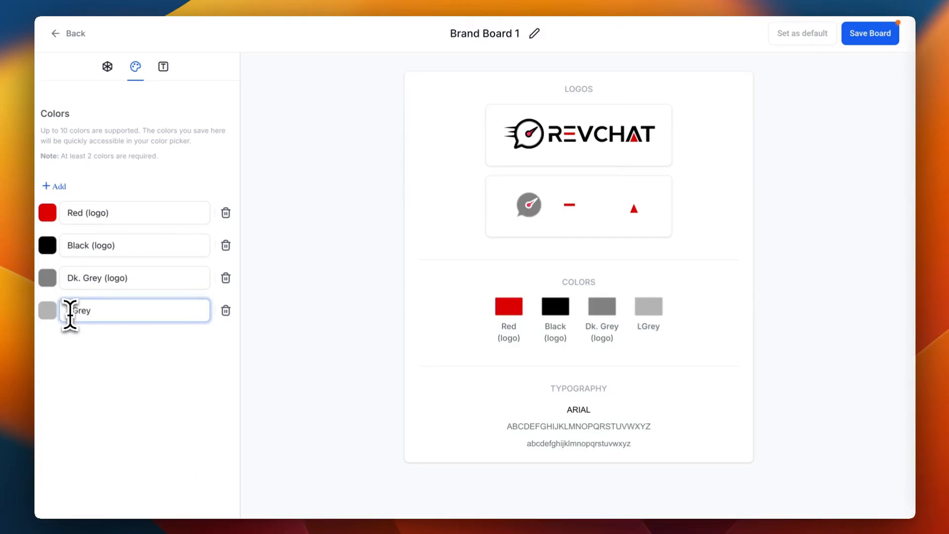
text(Lt.)
click(106, 310)
text((logo))
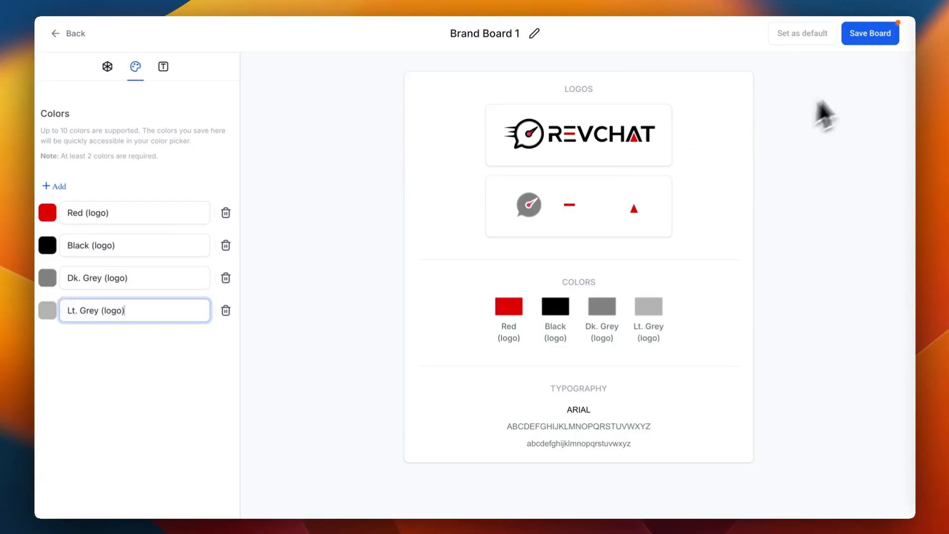
click(878, 36)
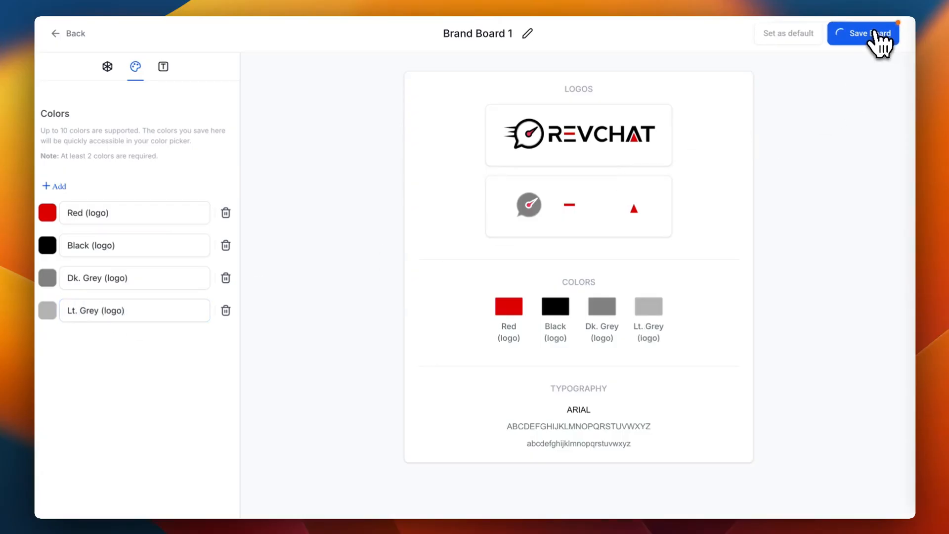
- Leave the brand board and open the RevChat website's Homepage in the page editor
click(58, 36)
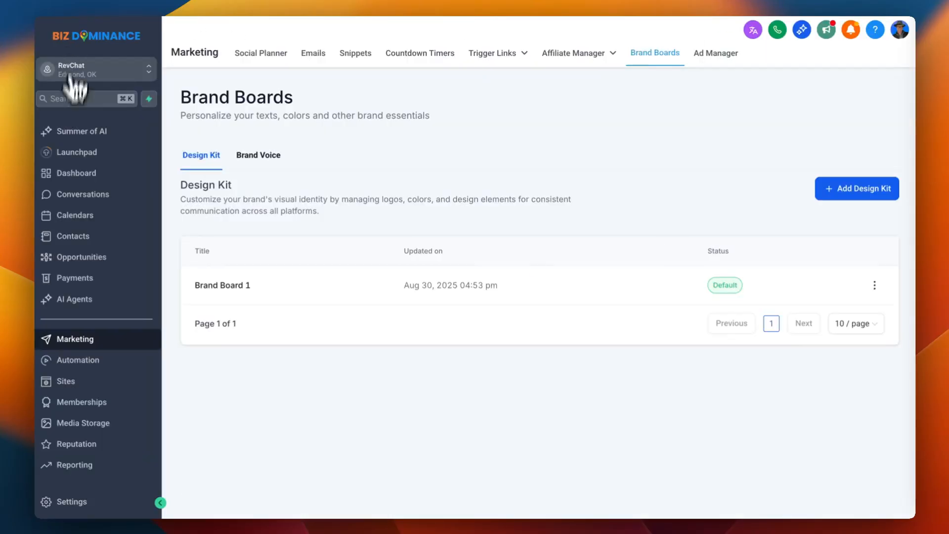
click(67, 382)
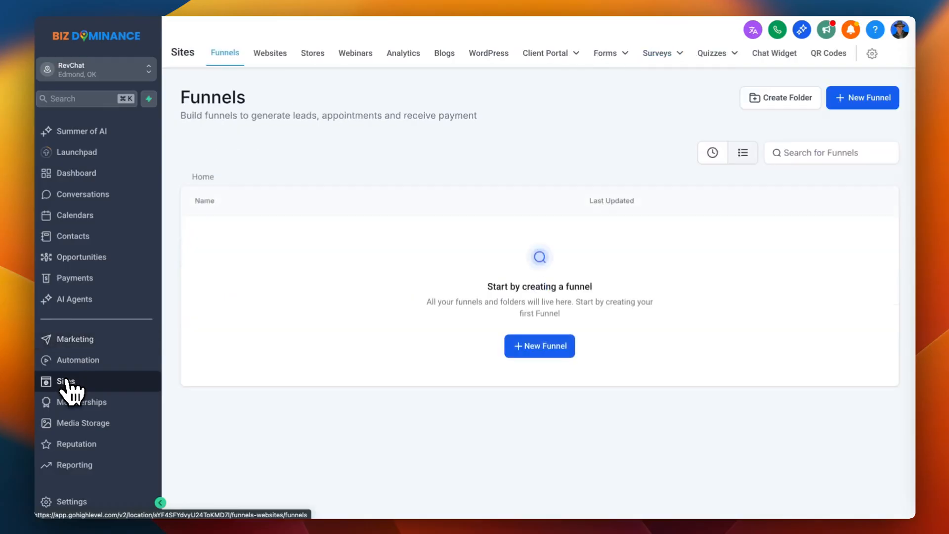
click(282, 54)
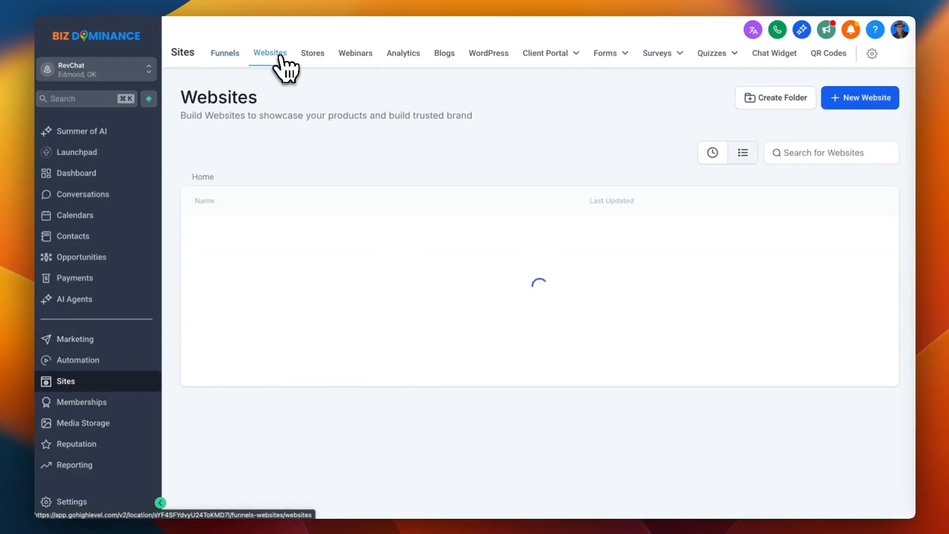
click(212, 236)
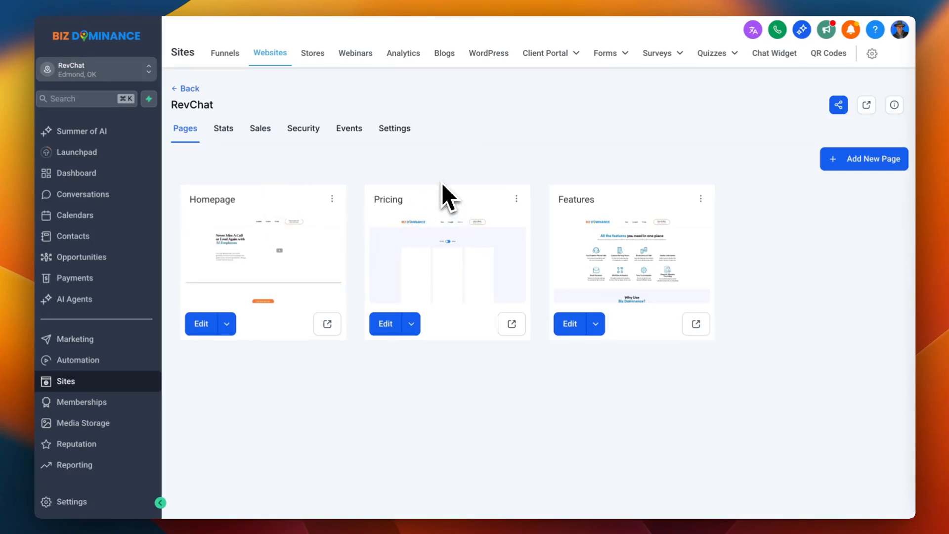
click(202, 323)
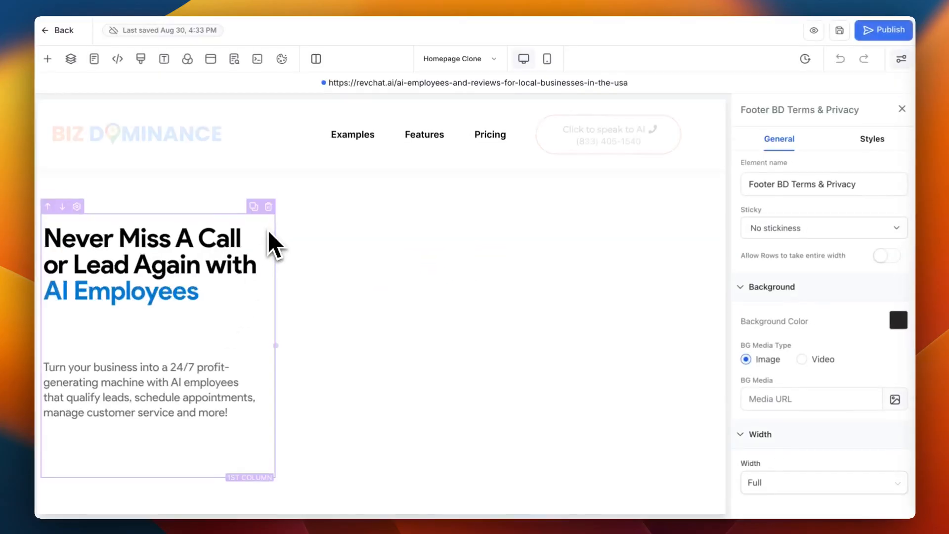
- Replace the Biz Dominance logo image in the homepage header with the black-text RevChat logo from media storage
click(216, 138)
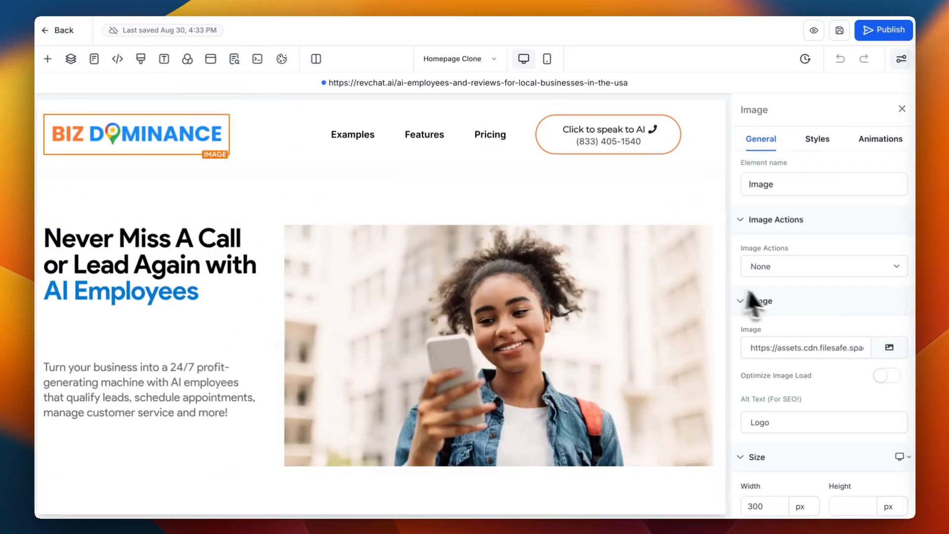
click(893, 351)
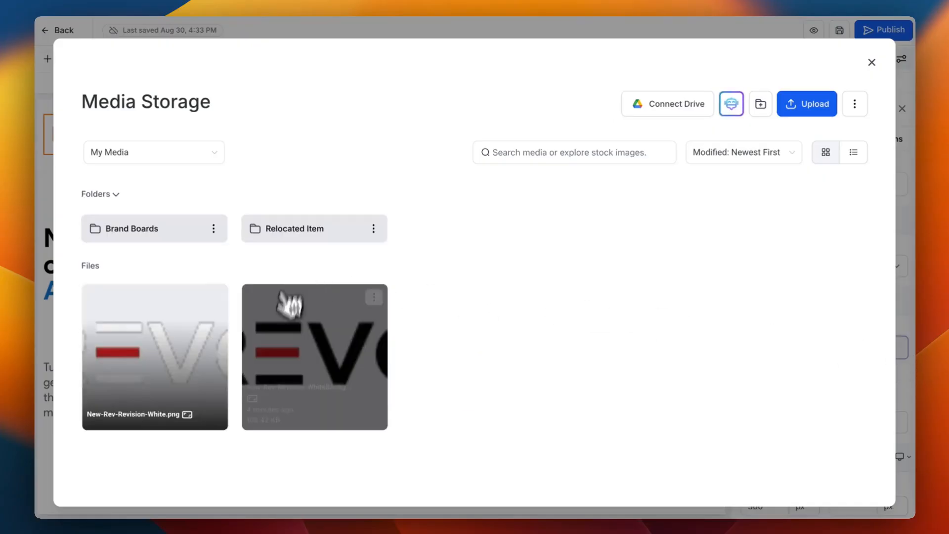
click(302, 377)
double_click(302, 377)
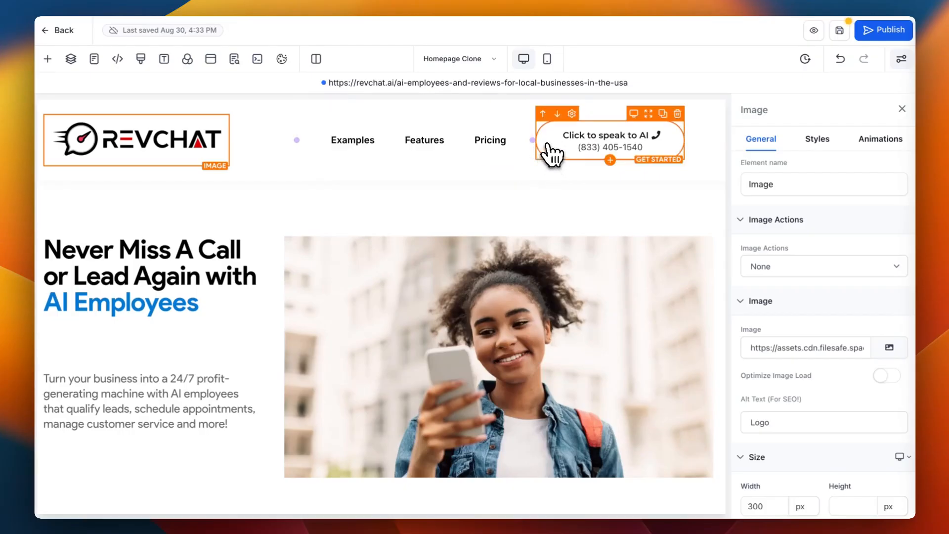
- Set the border color of the header's "Click to speak to AI" button to the brand color Red (logo)
click(574, 153)
scroll(791, 267, down, 10)
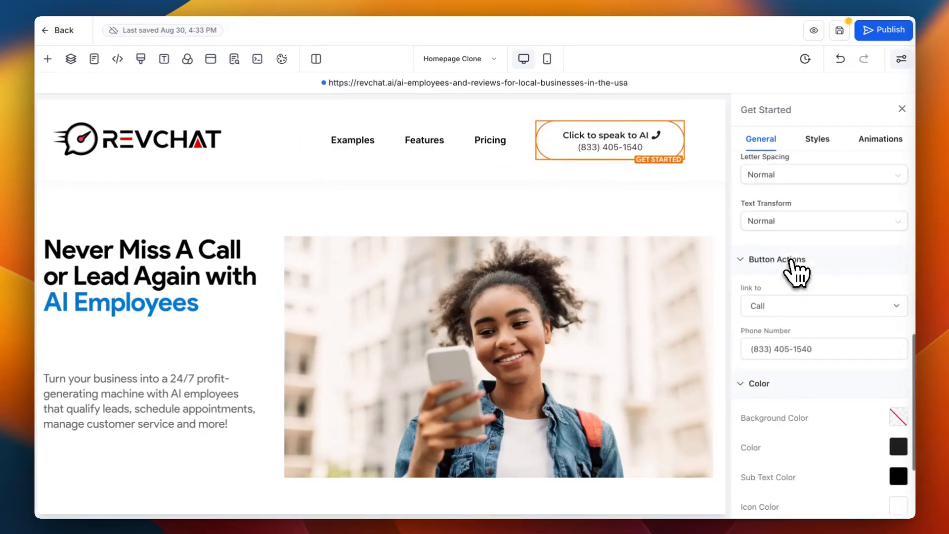
click(821, 141)
scroll(837, 277, down, 10)
scroll(837, 277, up, 4)
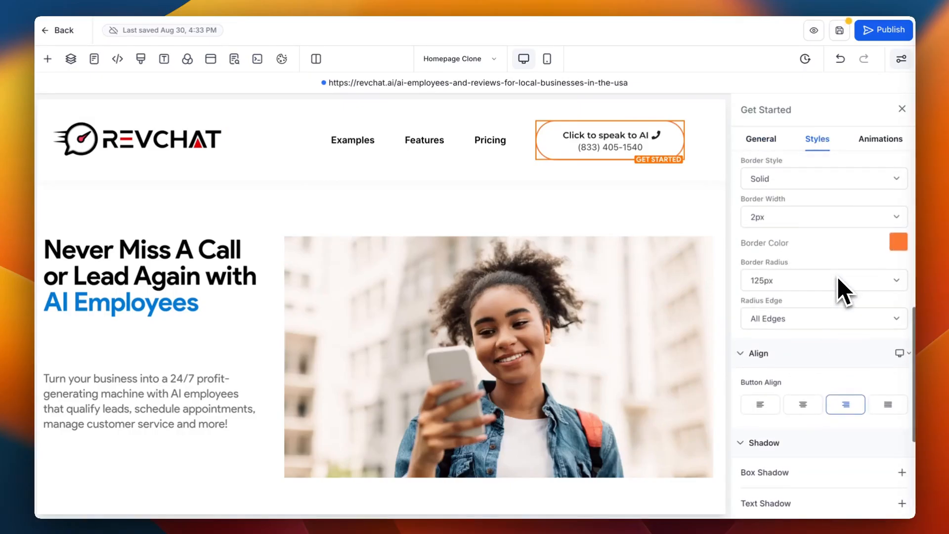
click(898, 244)
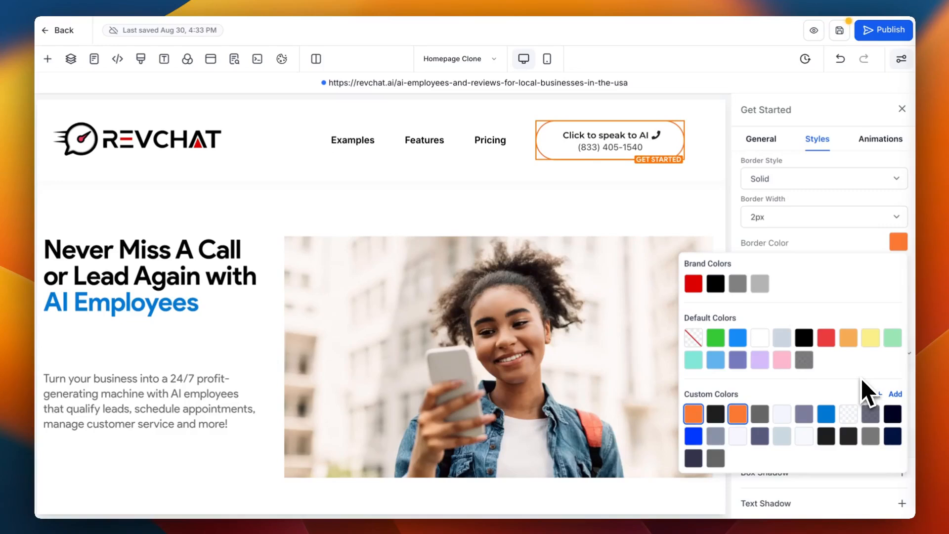
click(694, 284)
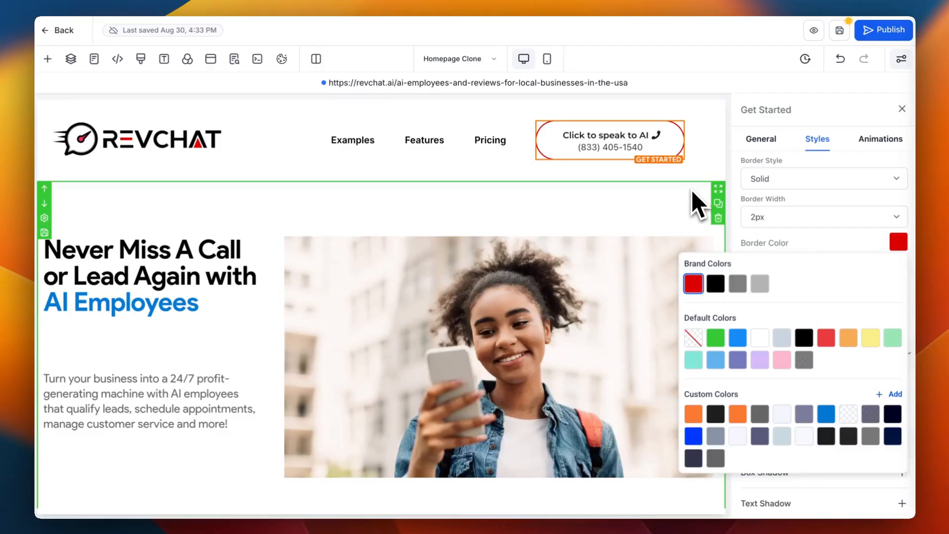
click(681, 182)
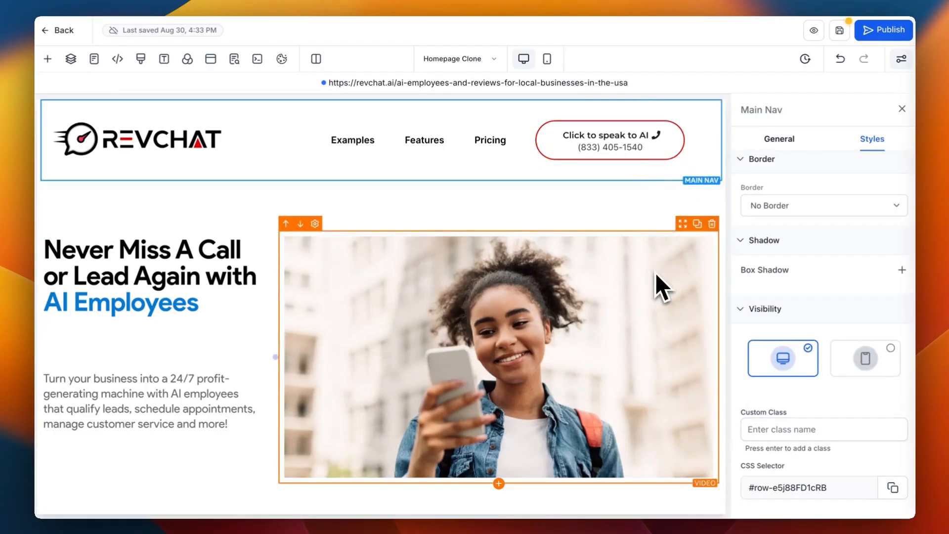
- Set the border color of the call button under "Hear A Personalized AI Voice Demo" to the brand color Red (logo)
scroll(655, 277, down, 8)
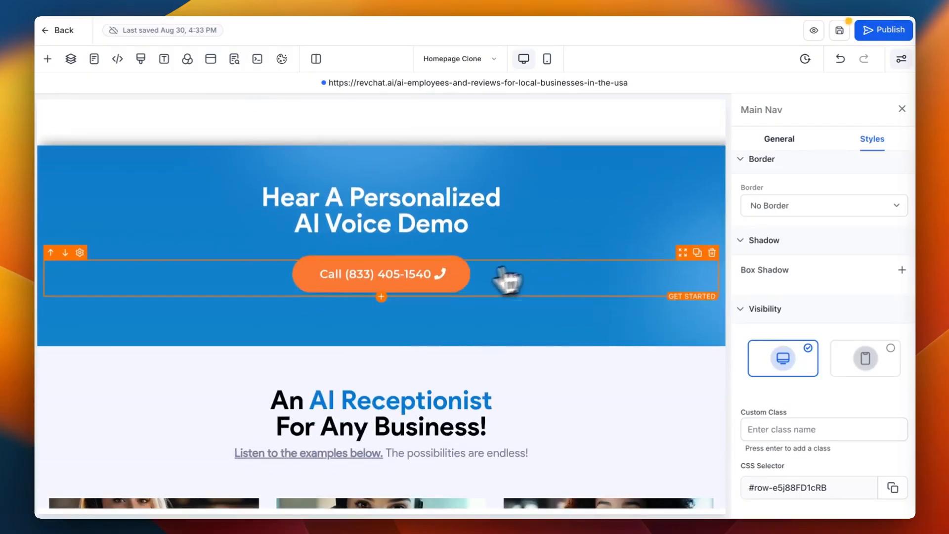
click(458, 282)
drag(458, 282, 512, 291)
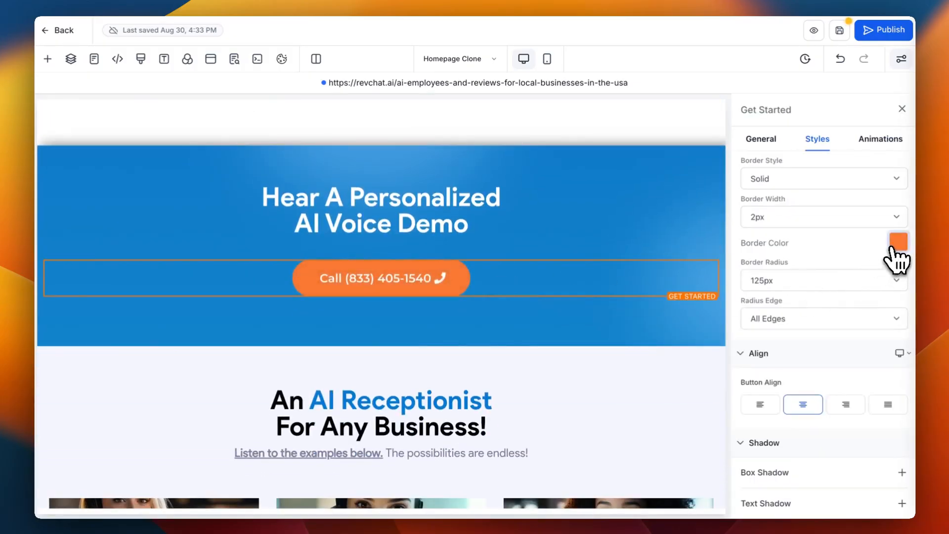
click(897, 243)
click(693, 285)
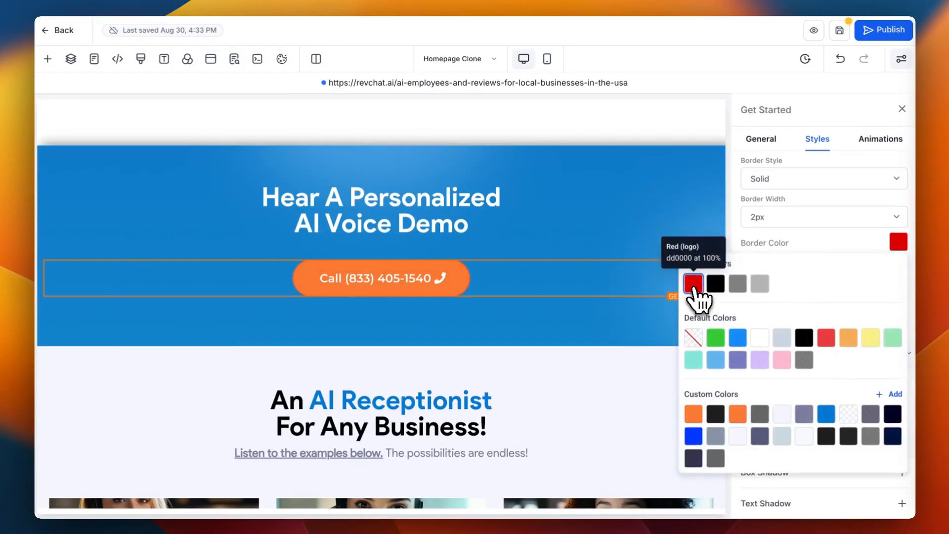
click(818, 203)
- Set the background color of the "Hear A Personalized AI Voice Demo" call button to the brand color Red (logo)
scroll(835, 265, down, 2)
scroll(835, 265, up, 2)
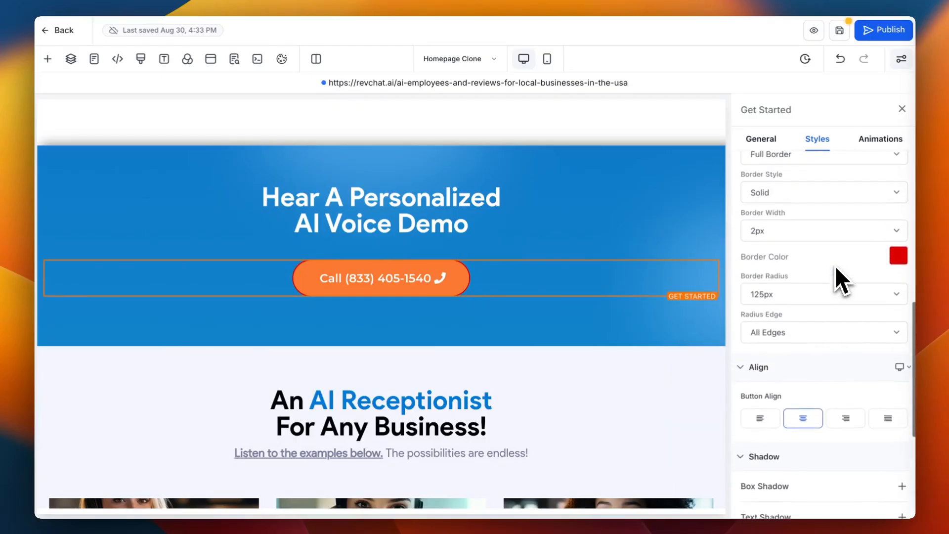
scroll(834, 264, down, 4)
scroll(832, 262, up, 10)
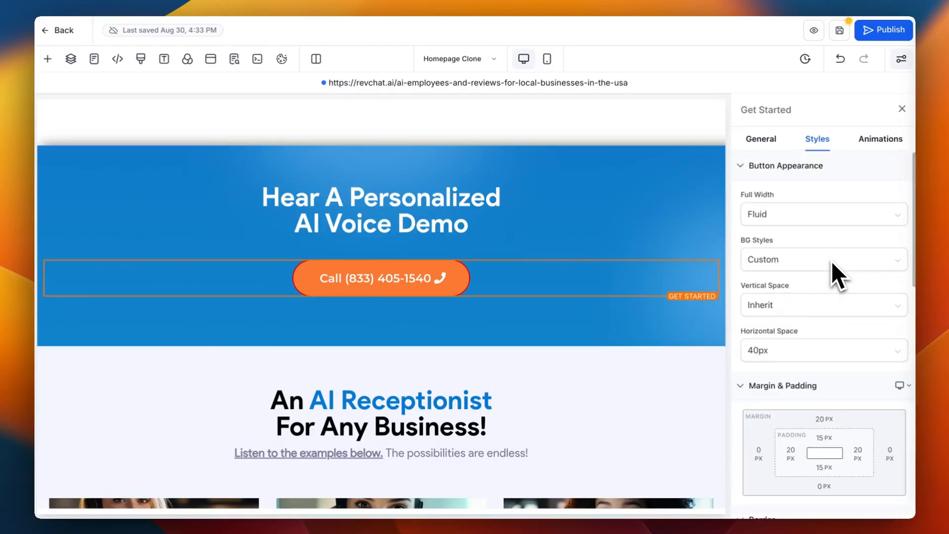
click(761, 143)
scroll(823, 303, down, 6)
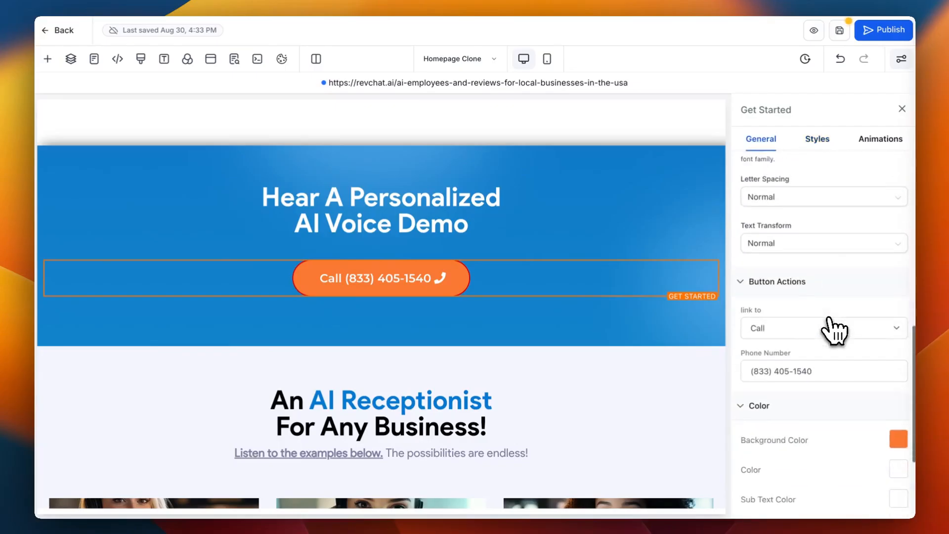
scroll(834, 330, down, 3)
click(897, 338)
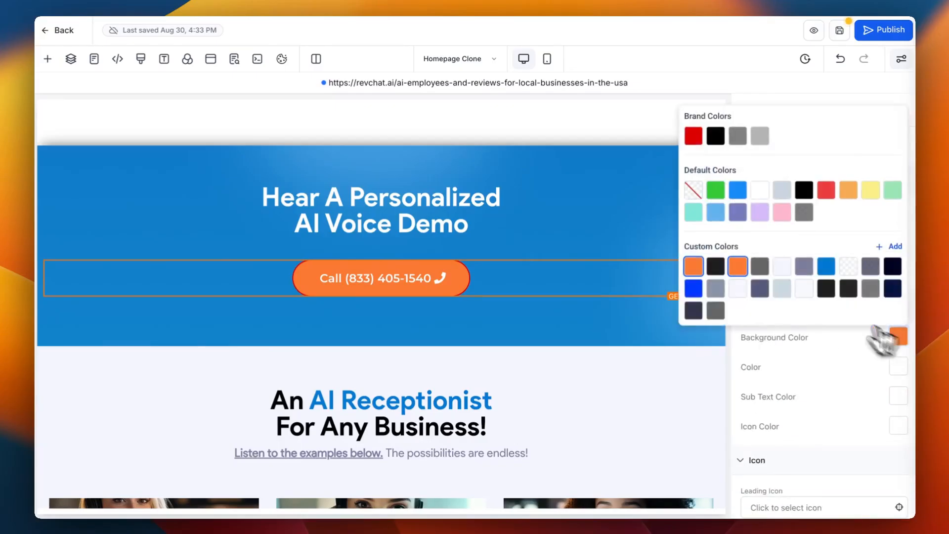
click(694, 136)
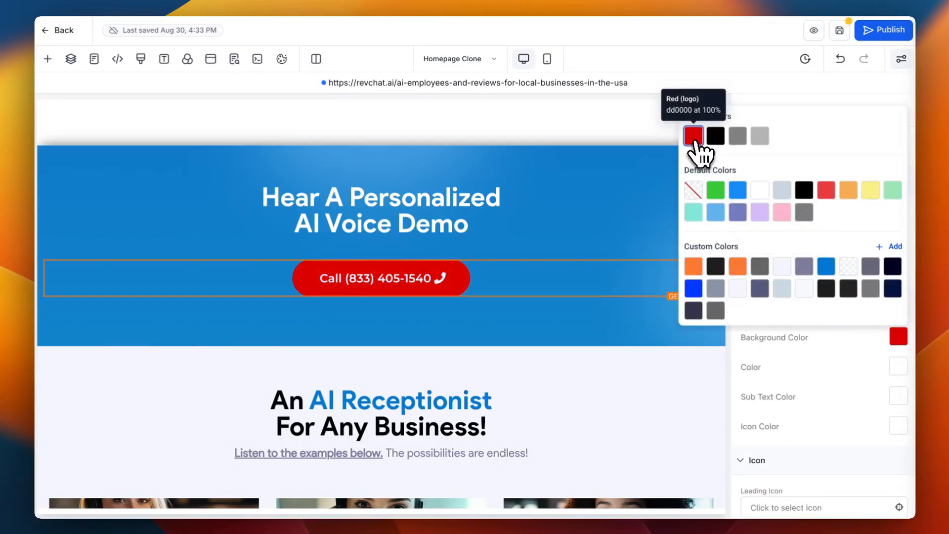
click(589, 227)
- Set the background color of the "Let's do this" button in the plans banner to the brand color Red (logo)
scroll(590, 240, down, 12)
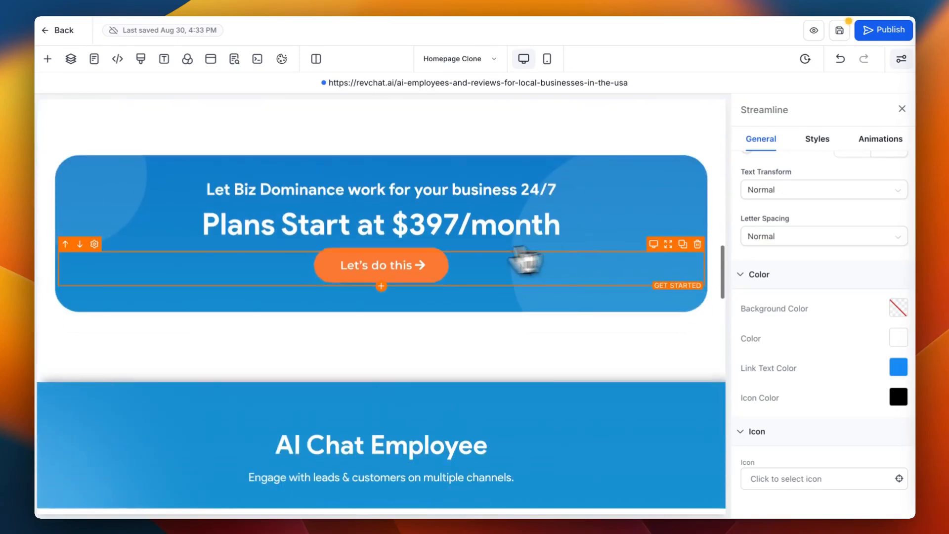
click(432, 268)
click(898, 341)
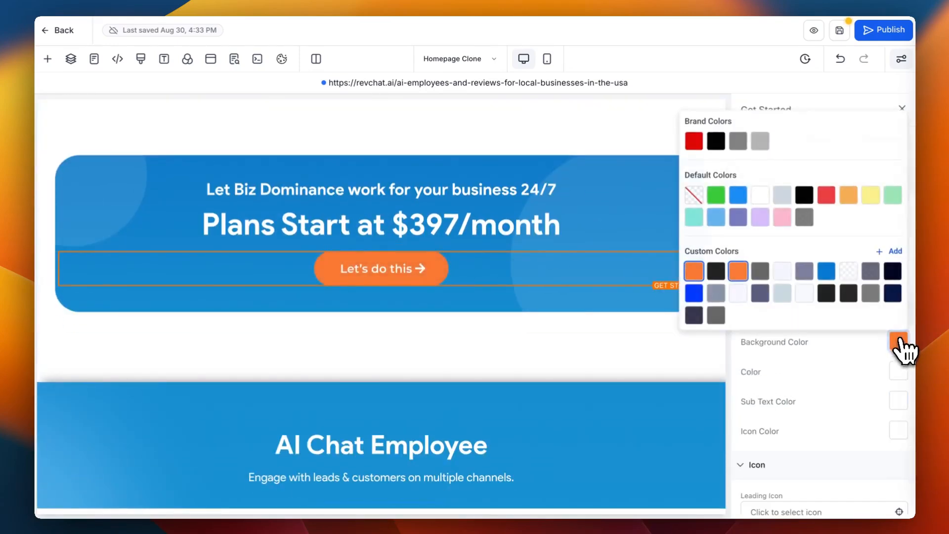
click(694, 143)
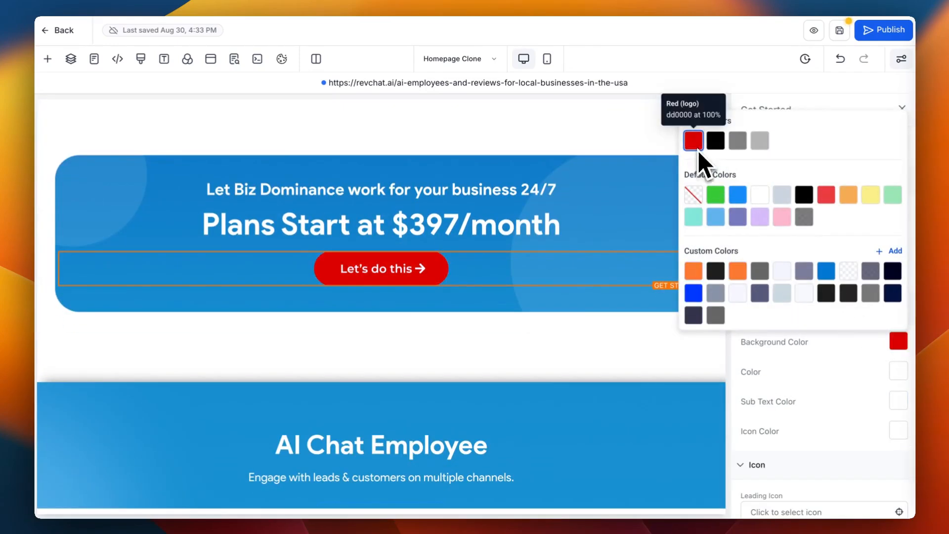
click(578, 230)
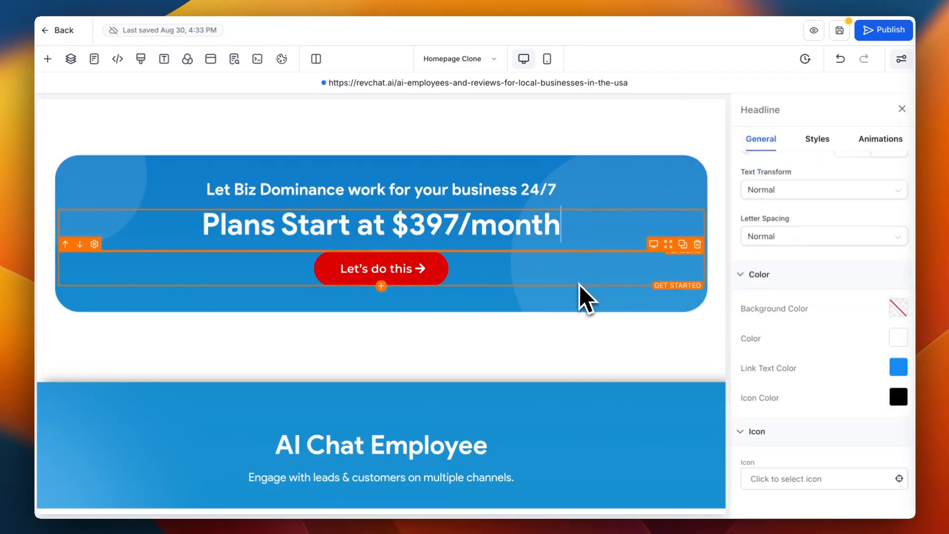
click(818, 141)
scroll(834, 321, down, 5)
scroll(839, 344, up, 5)
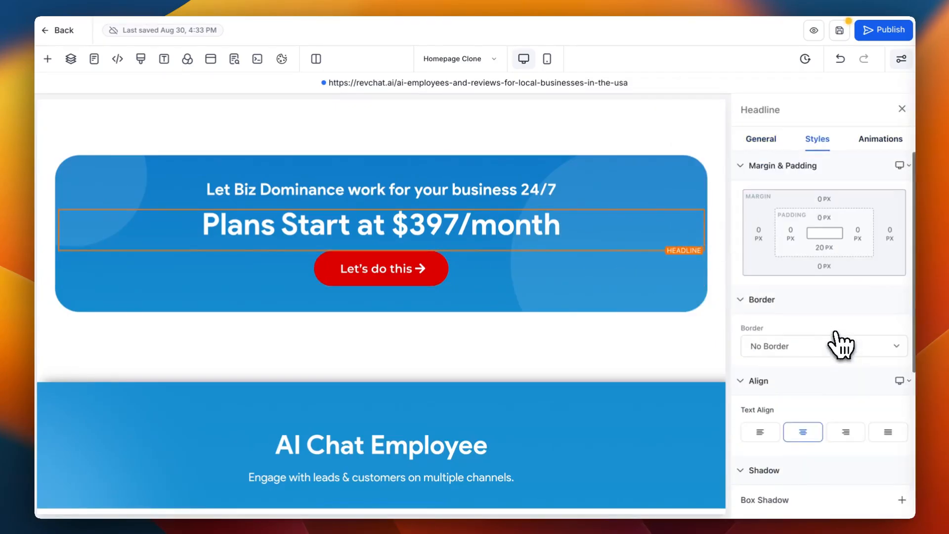
- Set the background color of the "Simulated On Your Website" button to the brand color Red (logo)
scroll(527, 307, down, 10)
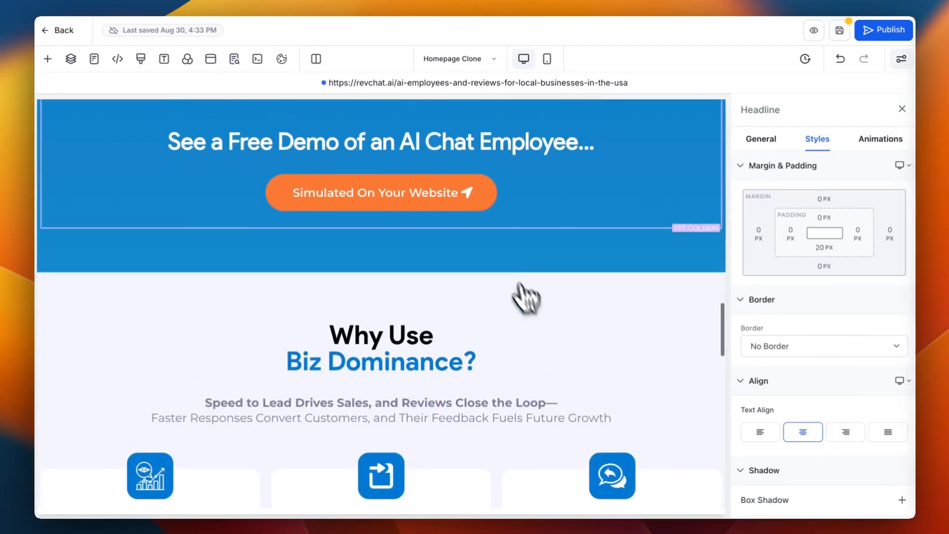
click(430, 189)
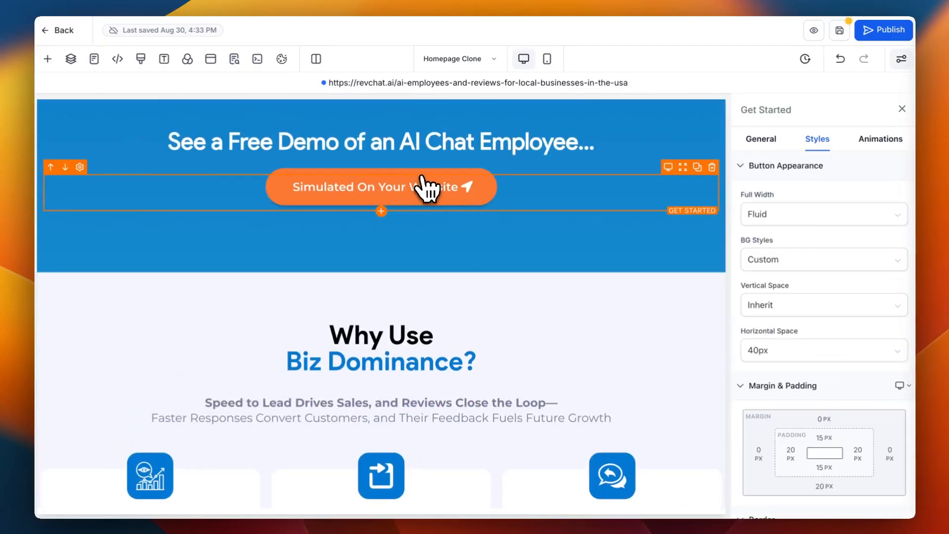
click(776, 140)
scroll(840, 272, down, 5)
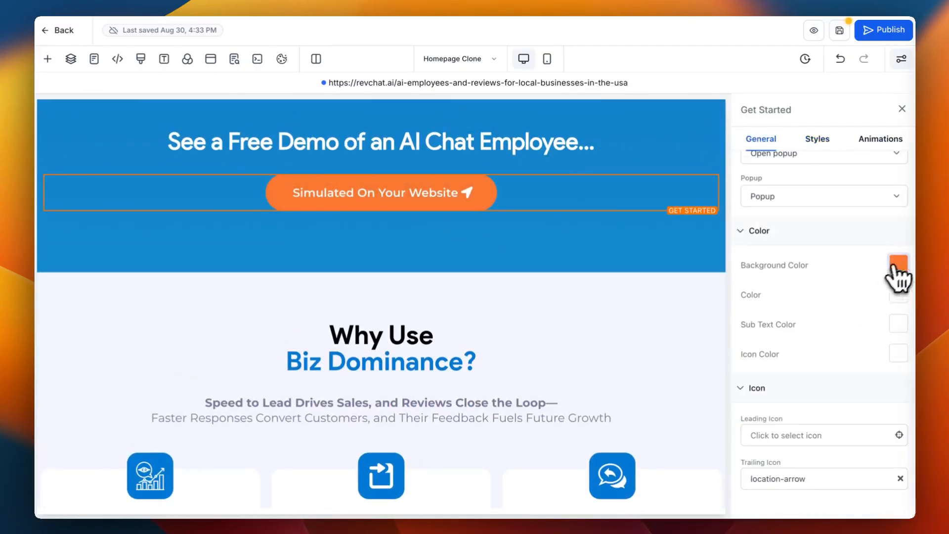
click(895, 265)
click(693, 305)
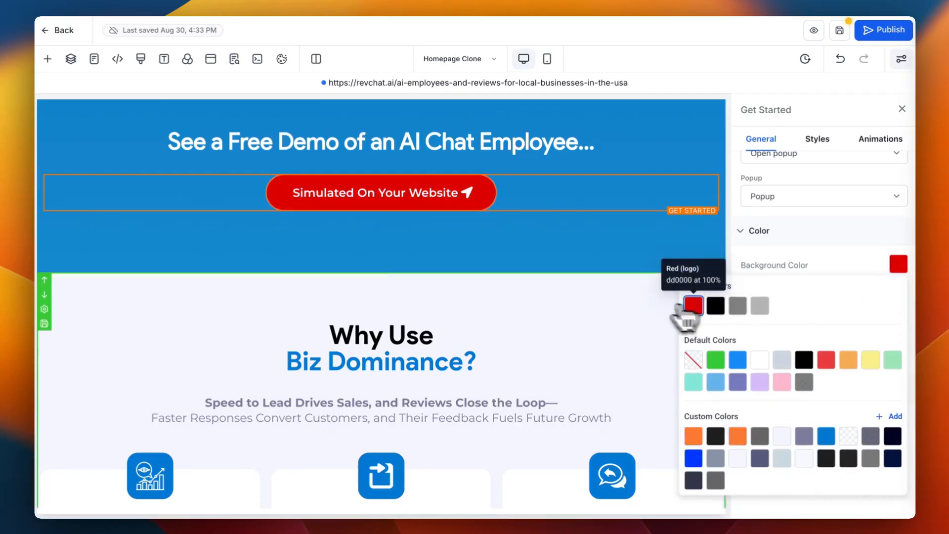
- Set the border color of the "Simulated On Your Website" button to the brand color Red (logo)
click(818, 141)
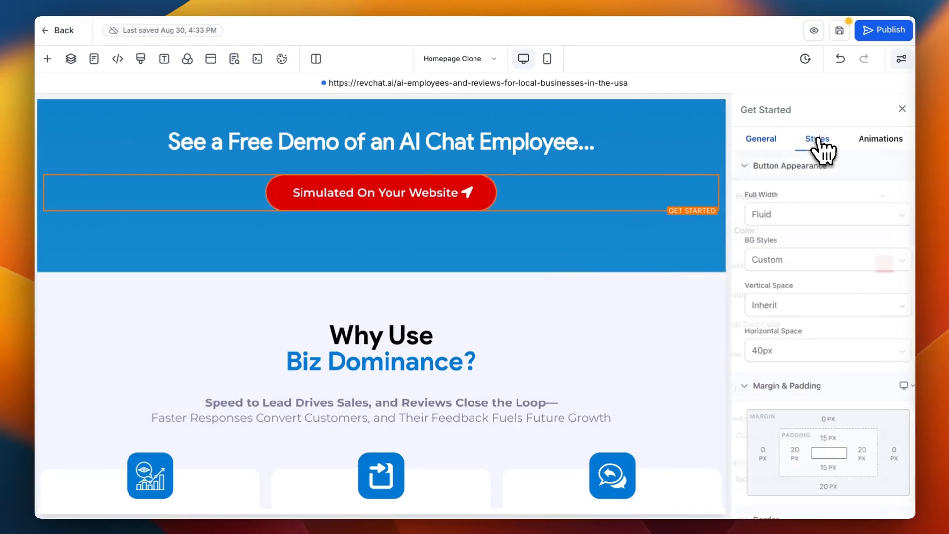
scroll(861, 275, down, 10)
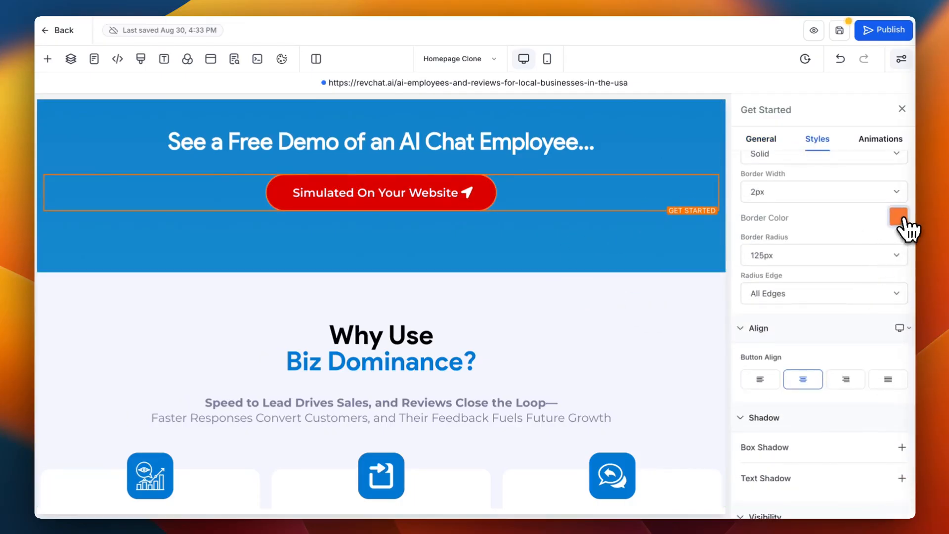
click(901, 220)
click(693, 258)
- Set the border color of the call button under "Hear AI Calculate Your Missed Call Revenue Potential" to the brand color Red (logo)
scroll(557, 256, down, 2)
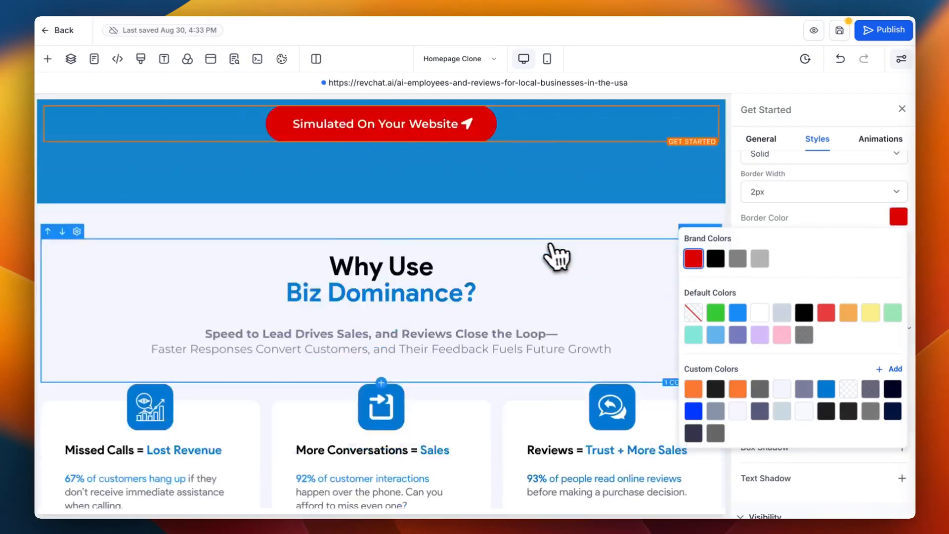
scroll(551, 255, down, 10)
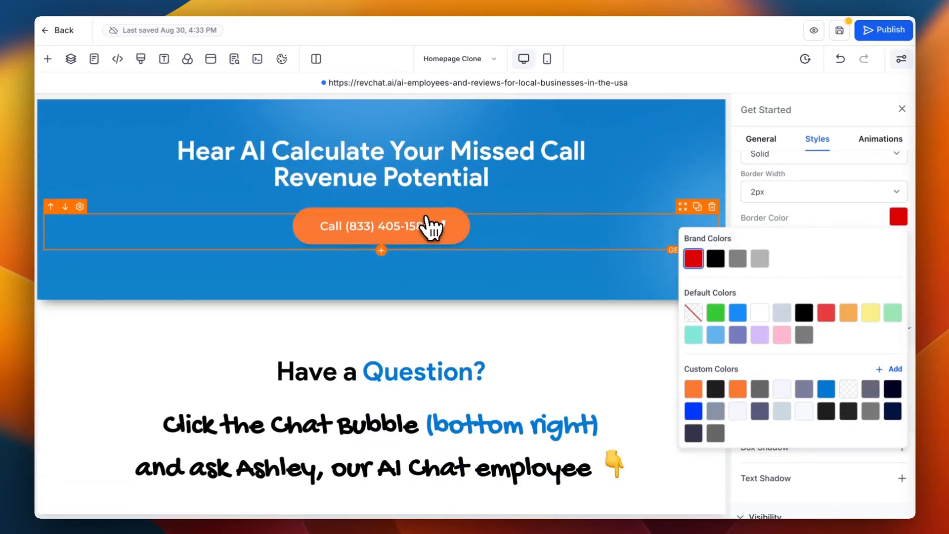
click(431, 228)
click(898, 216)
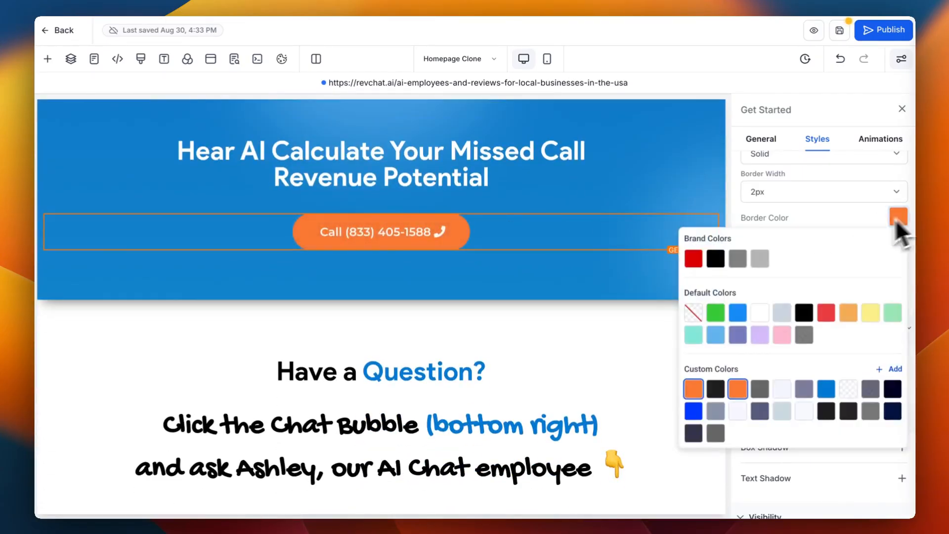
click(694, 258)
- Set the background color of the call button under "Hear AI Calculate Your Missed Call Revenue Potential" to the brand color Red (logo)
click(762, 141)
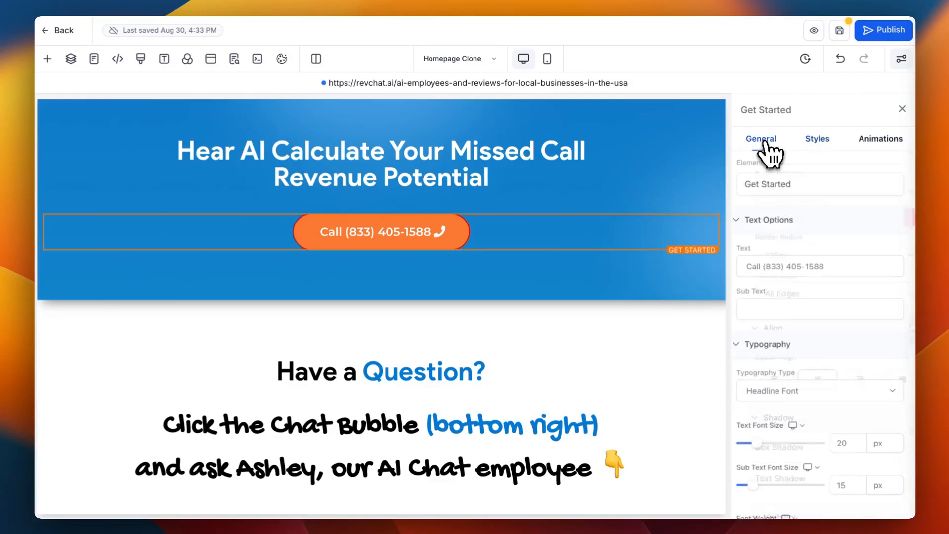
scroll(837, 341, down, 8)
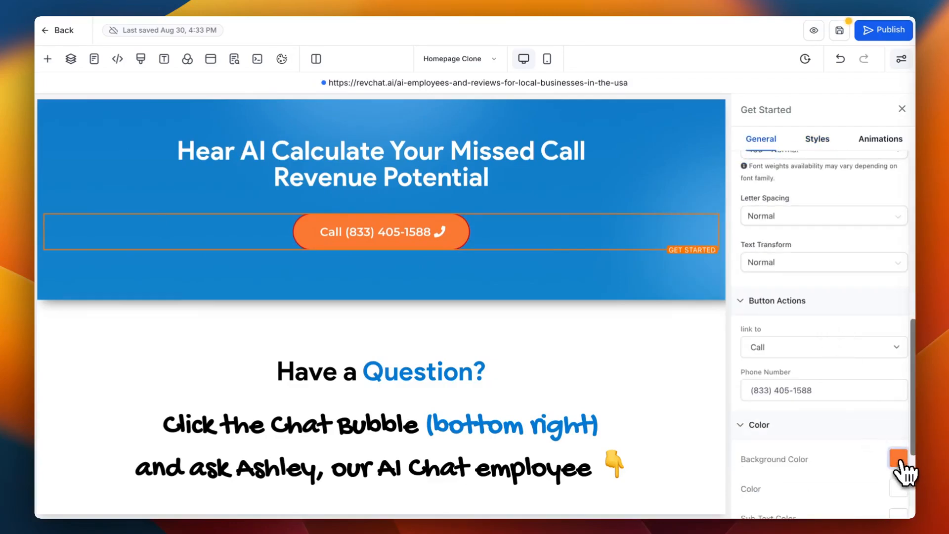
click(895, 458)
click(693, 257)
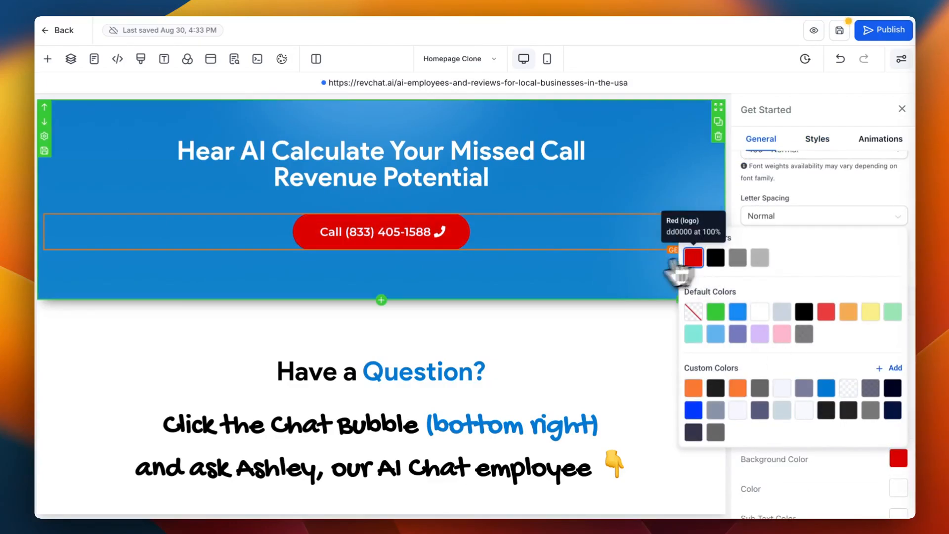
- Set the background color of the "Let's do this" button in the plans banner just above the footer to the brand color Red (logo)
scroll(583, 287, down, 10)
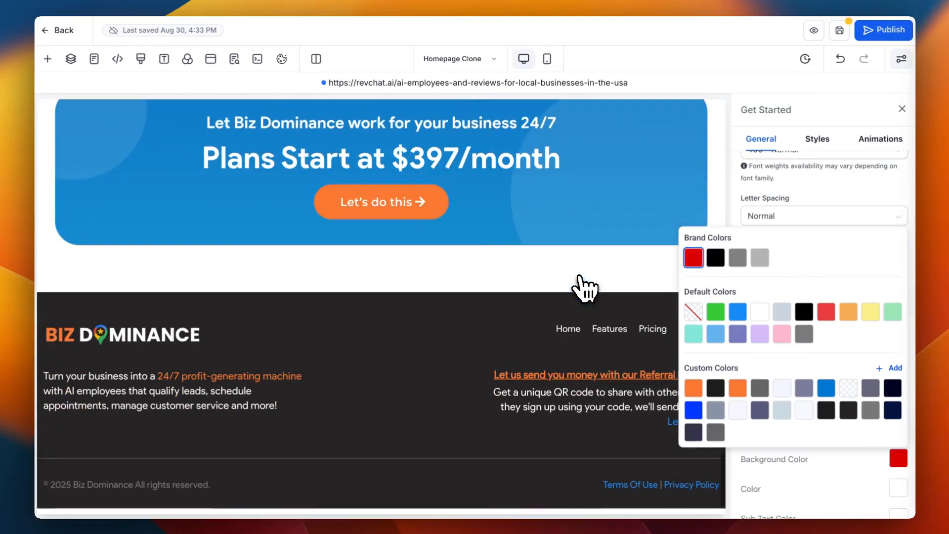
click(434, 205)
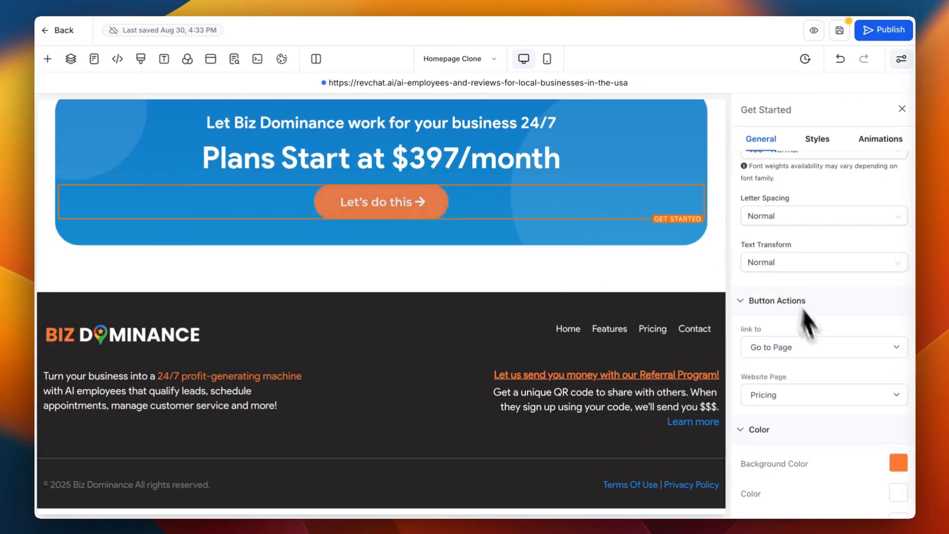
click(898, 465)
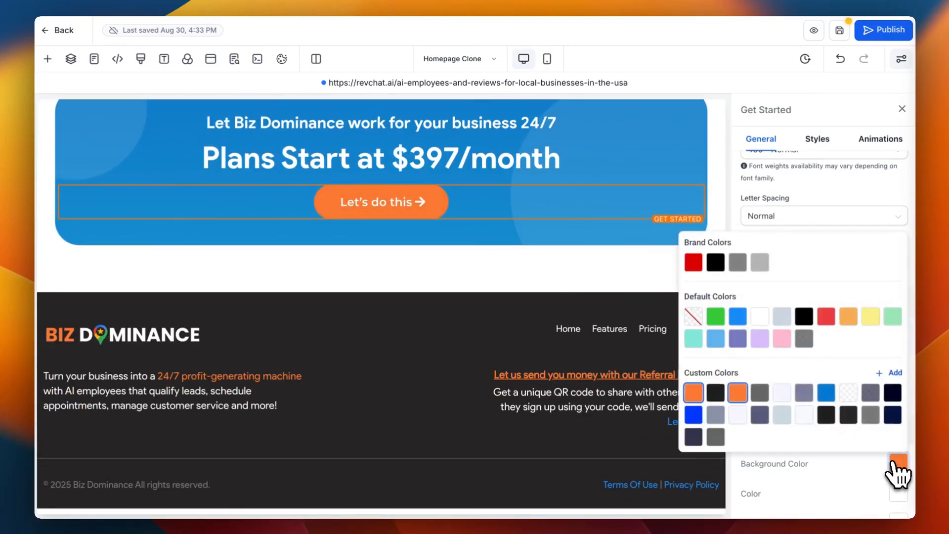
click(693, 262)
click(559, 199)
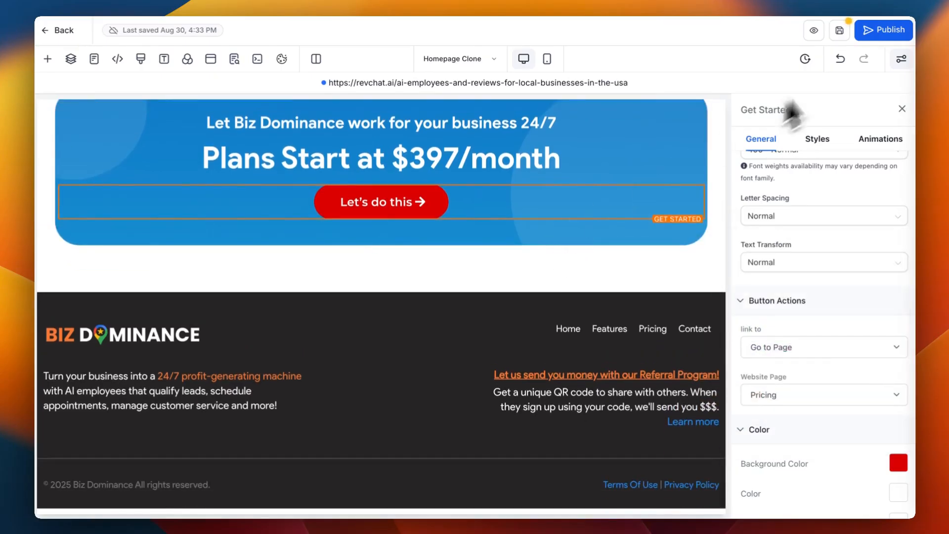
- Save the homepage, including syncing the changes made to its global sections
click(840, 32)
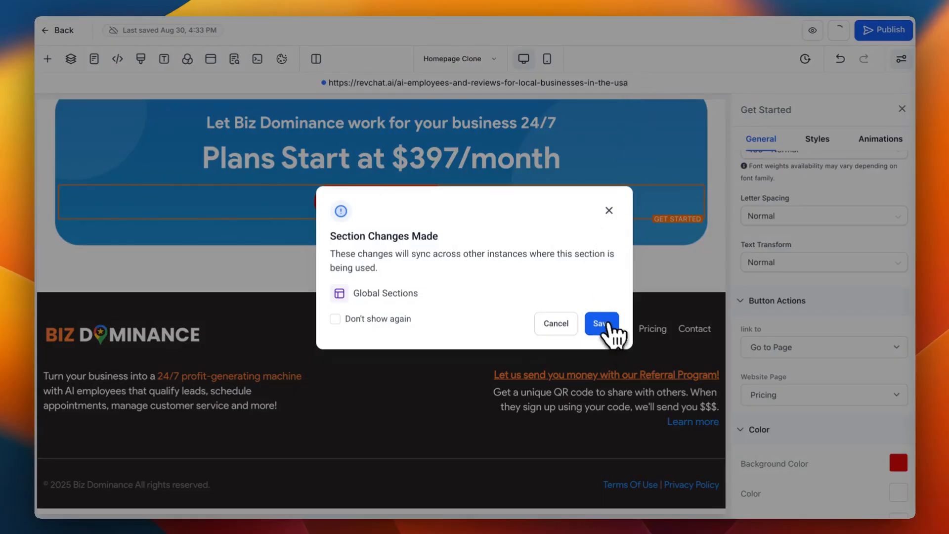
click(606, 325)
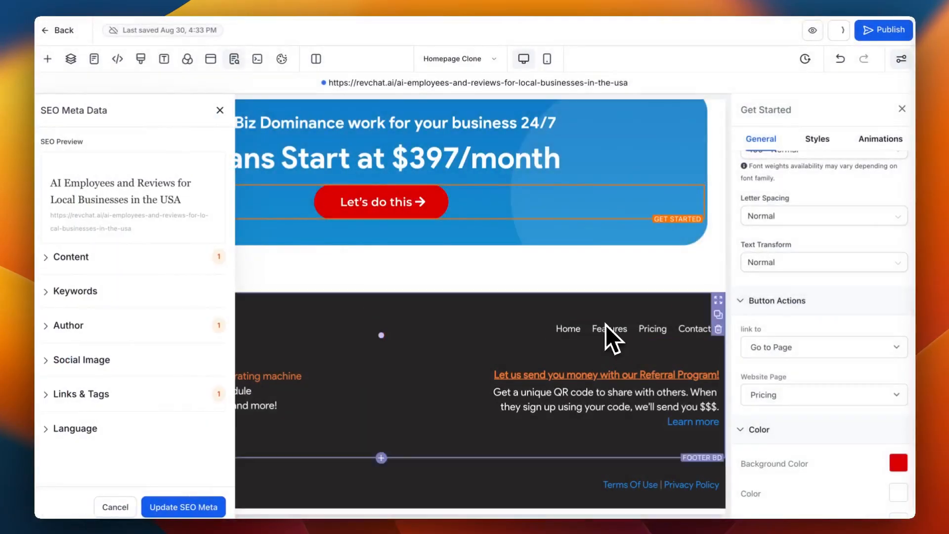
click(552, 233)
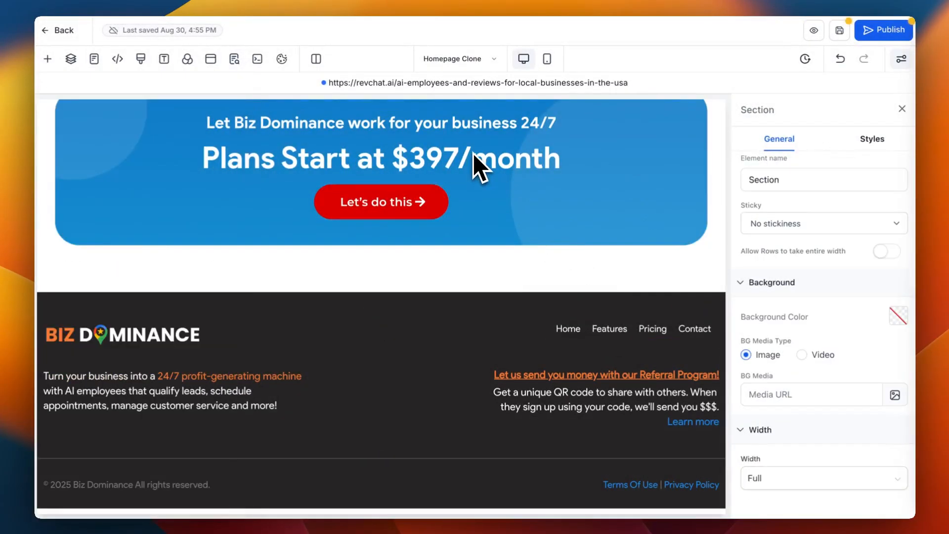
- Replace the Biz Dominance logo in the footer with New-Rev-Revision-White.png from the media storage
click(190, 339)
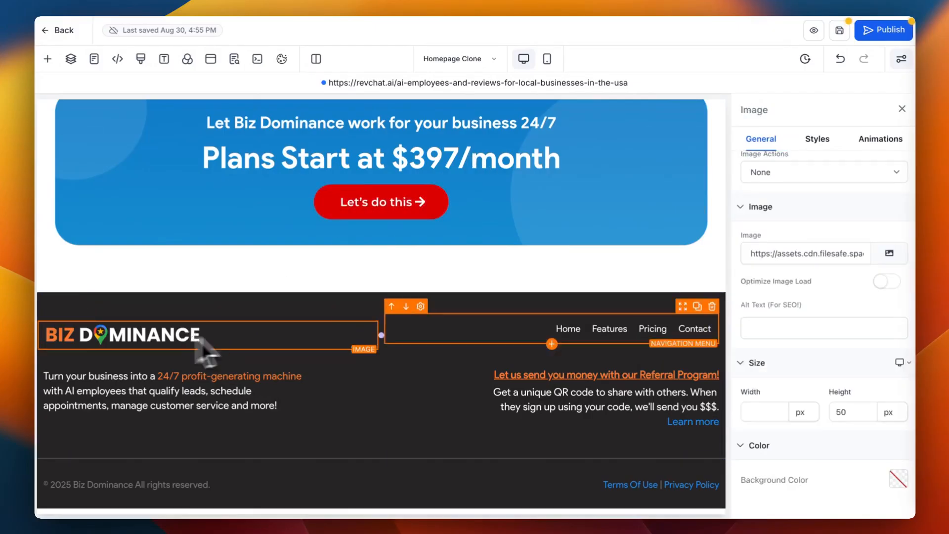
click(891, 254)
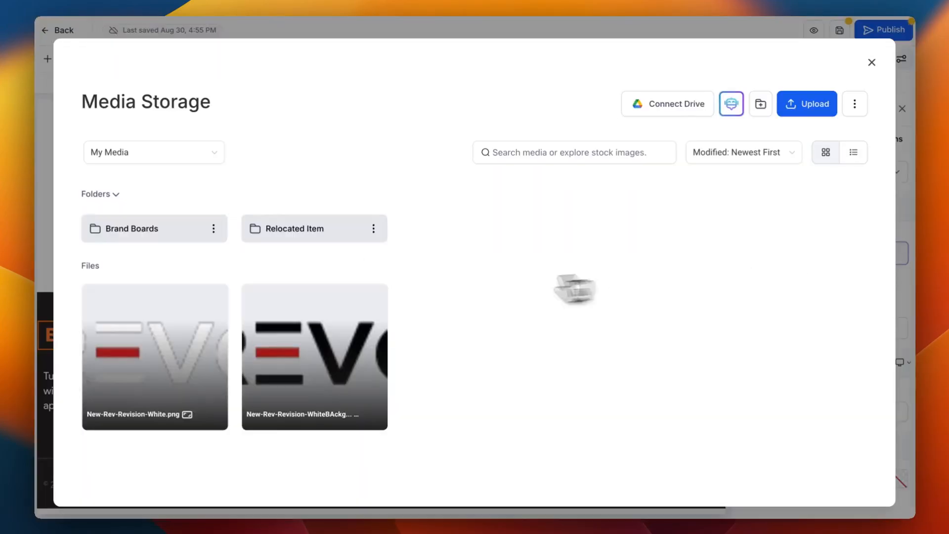
click(210, 340)
double_click(211, 341)
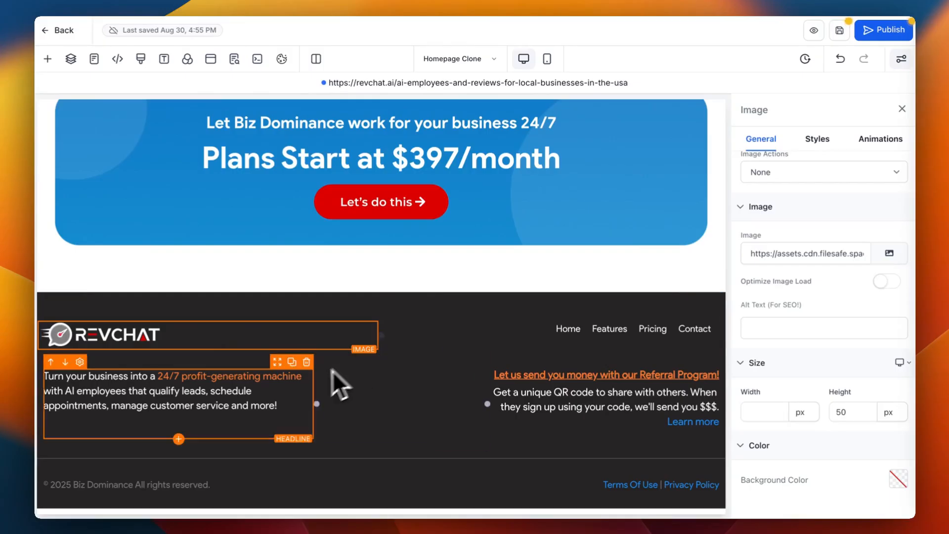
- Set the color of the words "24/7 profit-generating machine" in the footer text to the brand color Red (logo)
click(282, 379)
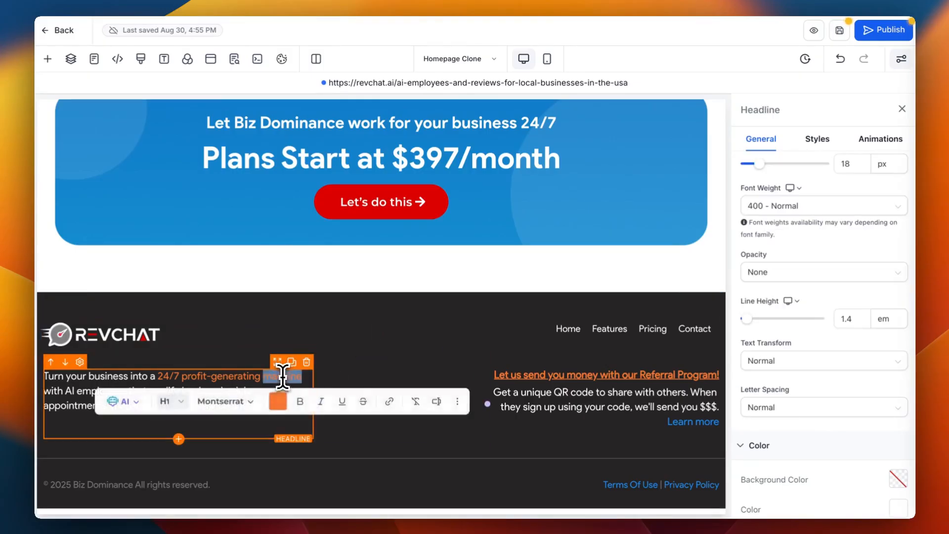
double_click(282, 377)
click(287, 380)
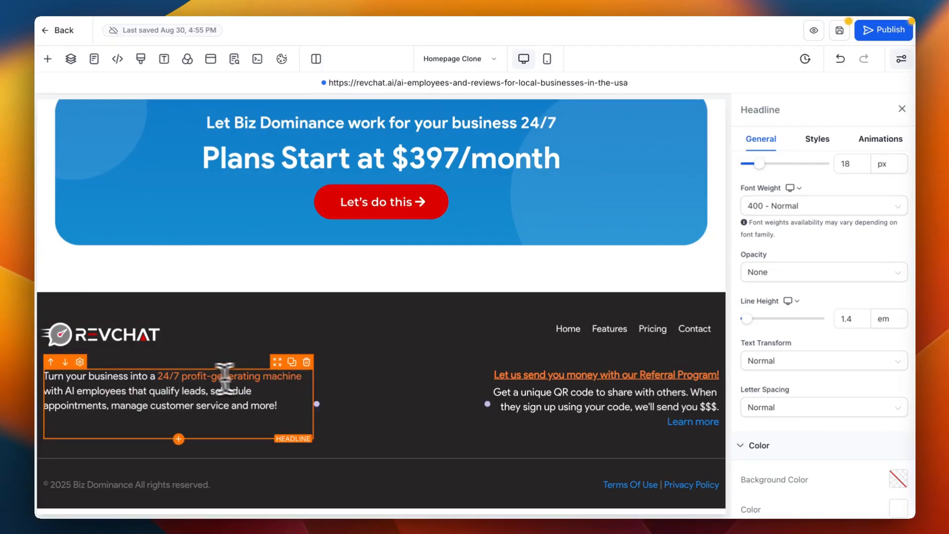
drag(157, 380, 299, 378)
click(226, 402)
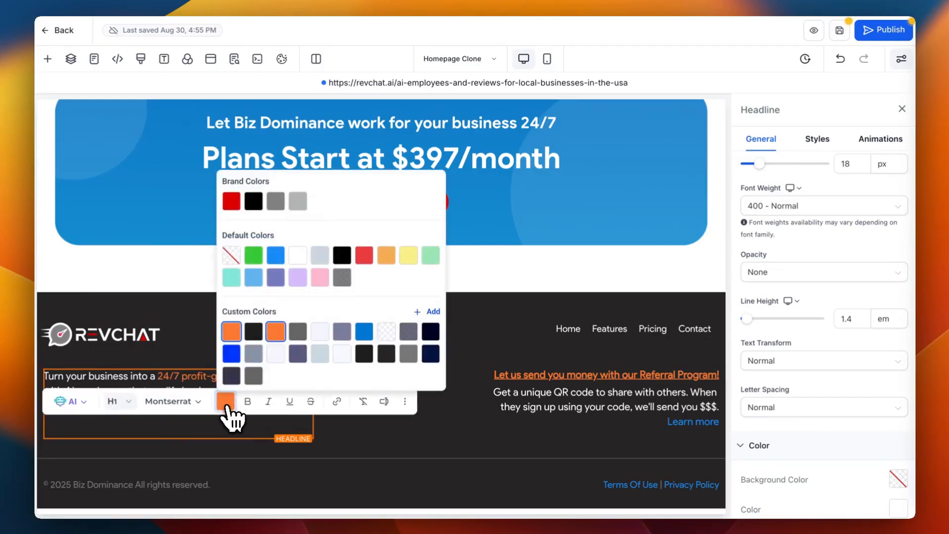
click(233, 204)
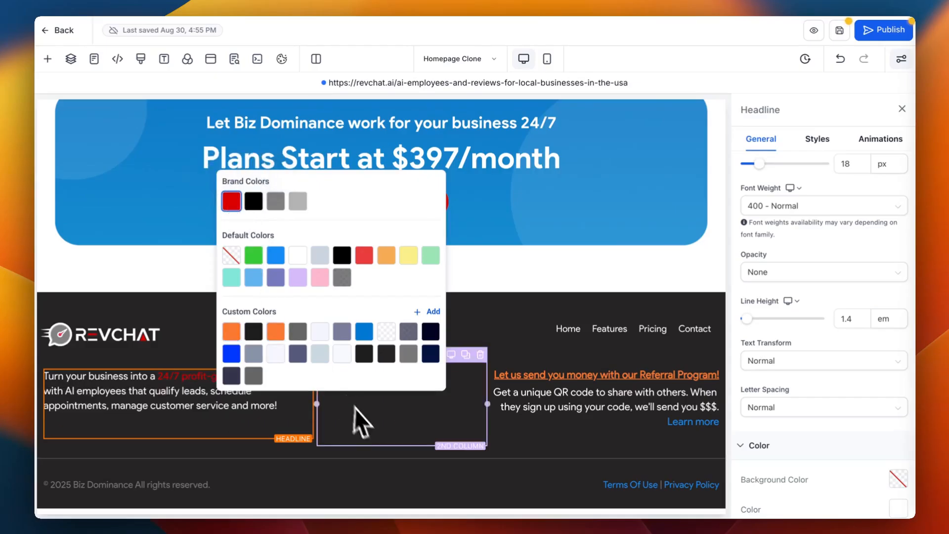
click(365, 418)
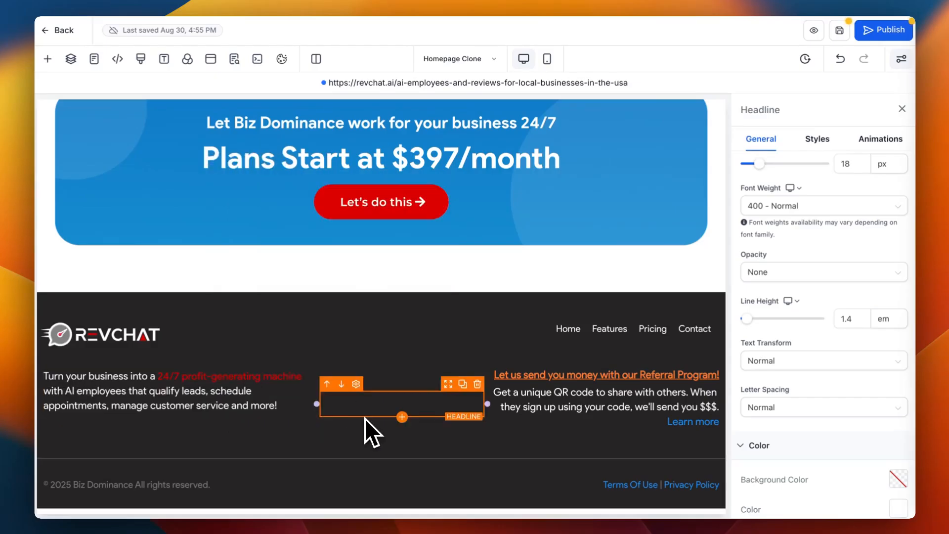
- Set the link text color of the footer headline "Let us send you money with our Referral Program!" to the brand color Red (logo)
click(496, 377)
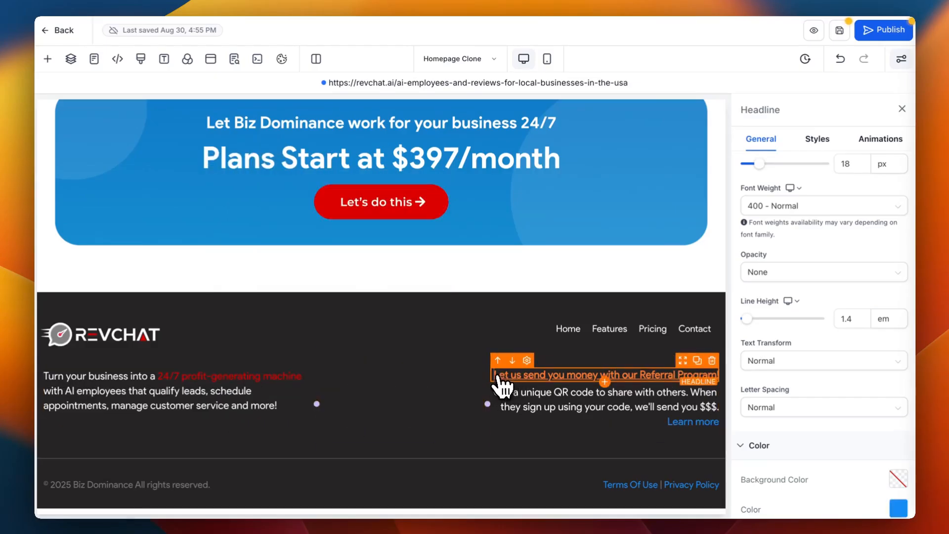
drag(496, 377, 722, 378)
click(710, 376)
double_click(646, 377)
triple_click(647, 377)
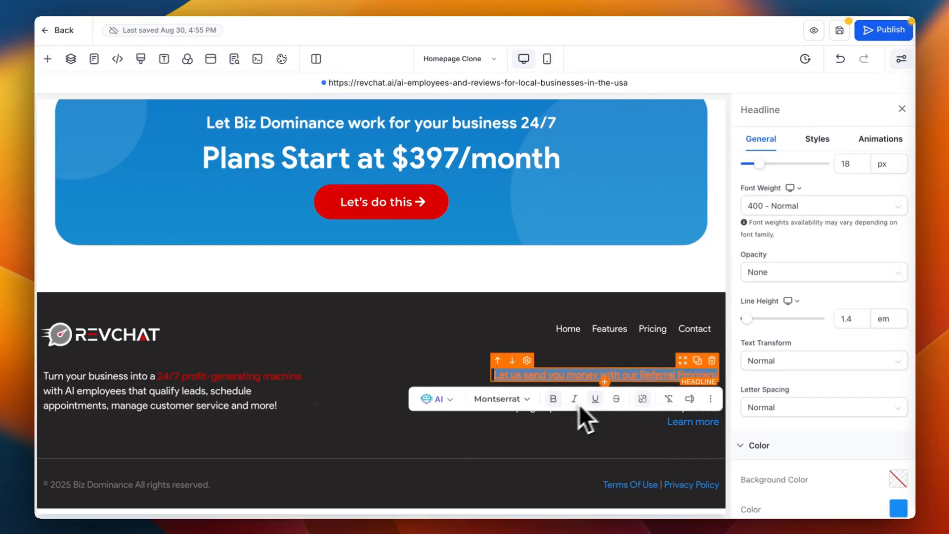
scroll(822, 376, down, 4)
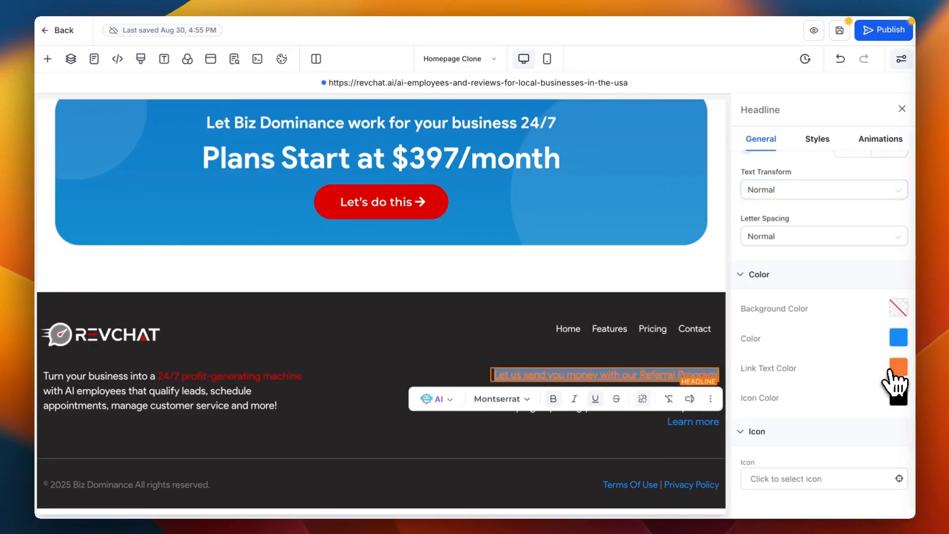
click(897, 369)
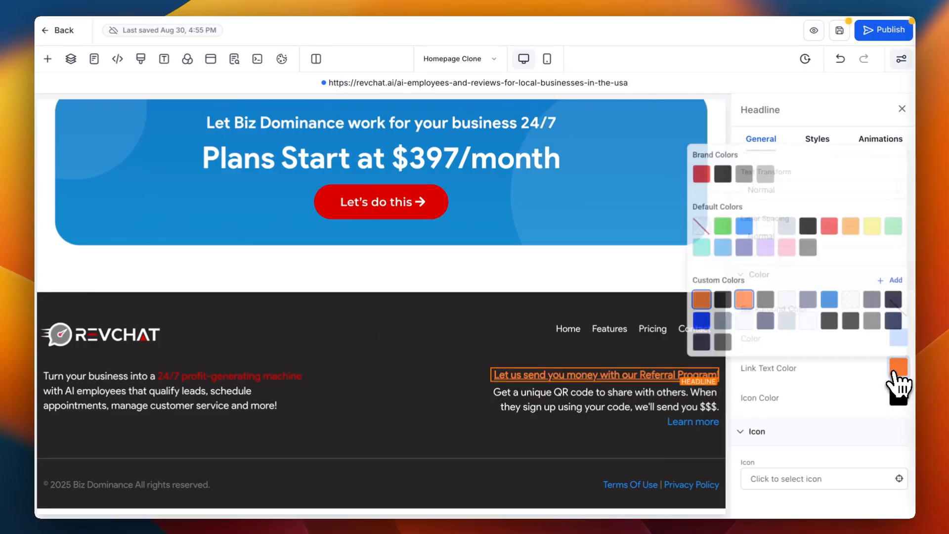
click(693, 166)
click(439, 349)
- Look through the homepage from the header to the AI Chat Employee section for content that still needs rebranding
scroll(438, 348, up, 10)
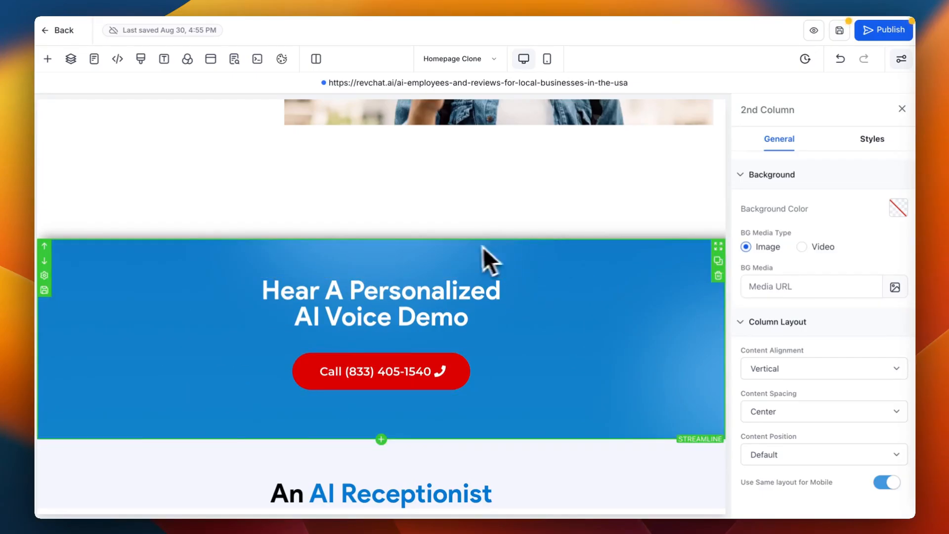
scroll(462, 269, down, 2)
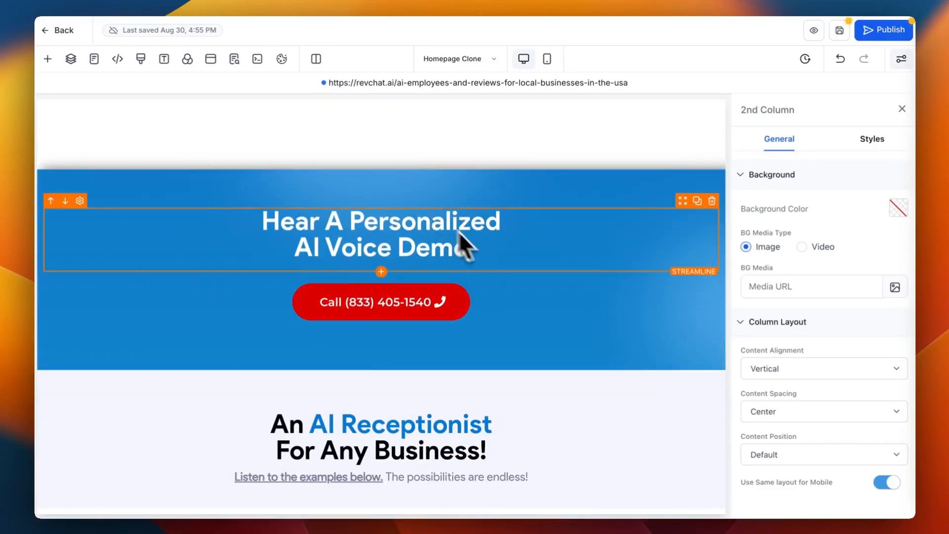
scroll(483, 255, down, 12)
scroll(484, 257, up, 3)
scroll(245, 224, down, 2)
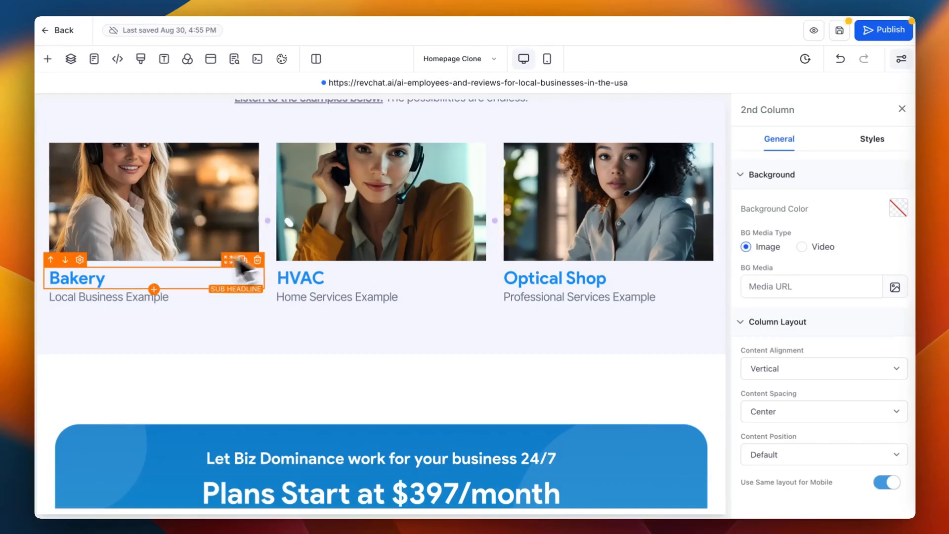
double_click(81, 279)
click(97, 257)
scroll(120, 241, up, 10)
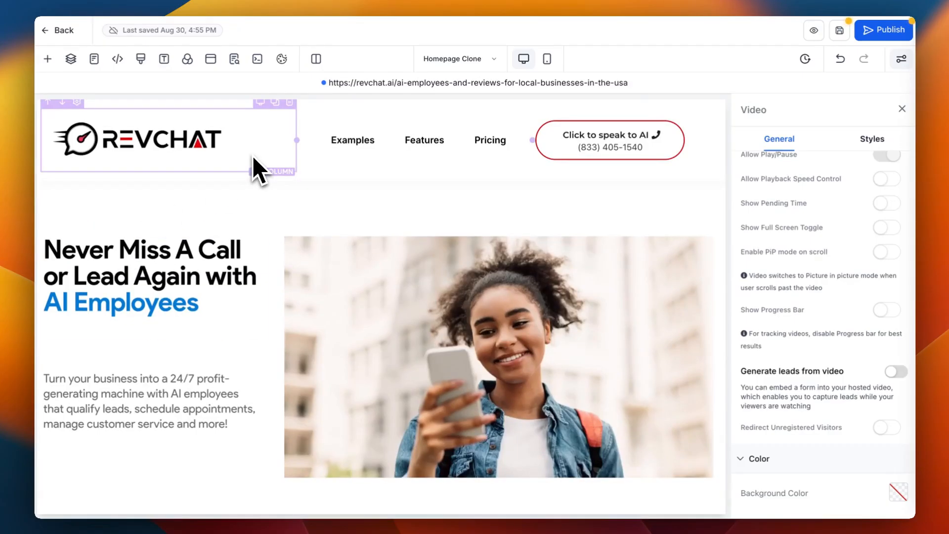
scroll(252, 156, down, 10)
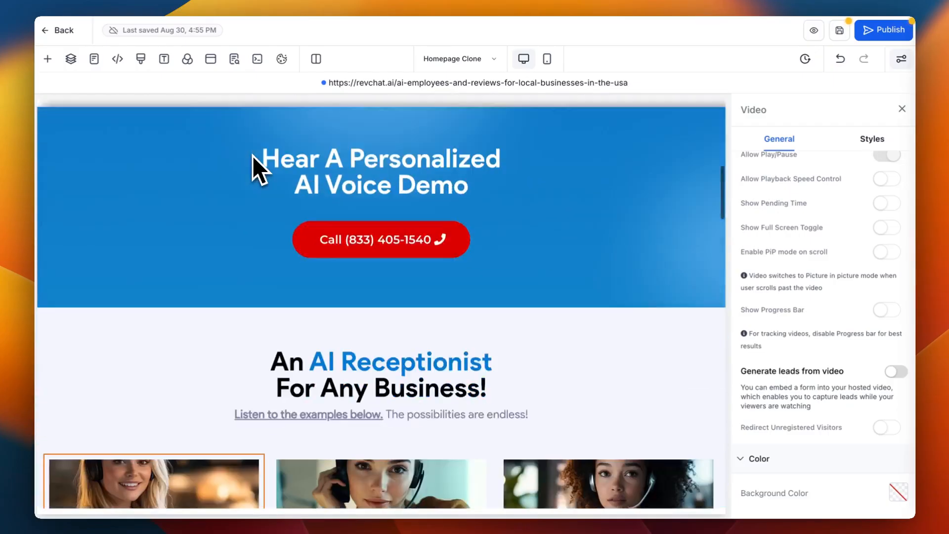
scroll(252, 156, down, 10)
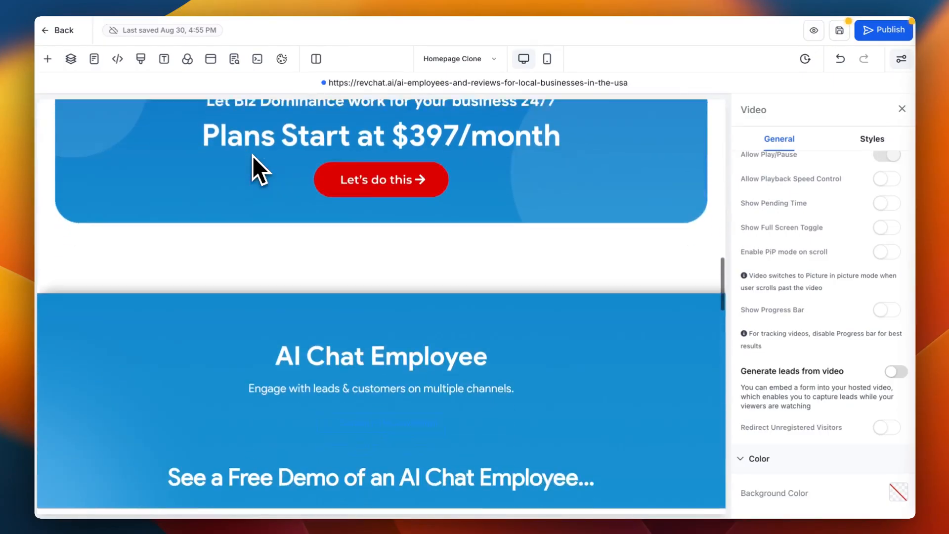
- Change the "Bakery" heading under the first AI receptionist example to "Motorcycle Dealer"
scroll(253, 155, up, 10)
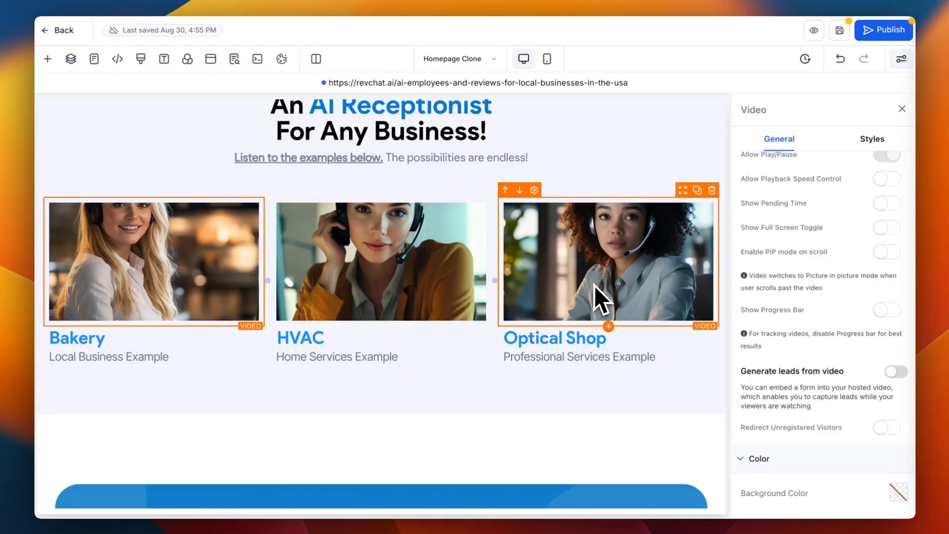
double_click(74, 340)
text(Motorcycle Deal)
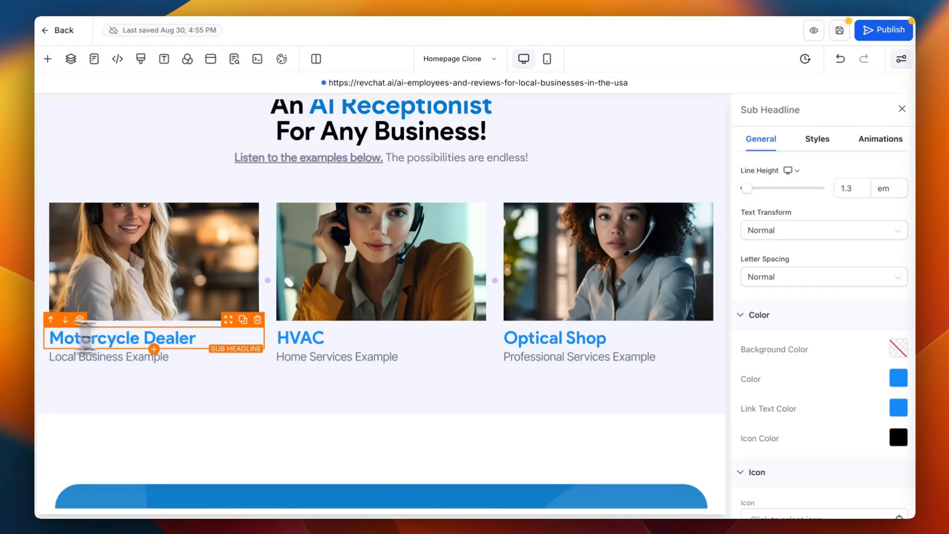
- Change the "HVAC" heading under the second AI receptionist example to "Car Dealer"
click(330, 341)
double_click(312, 341)
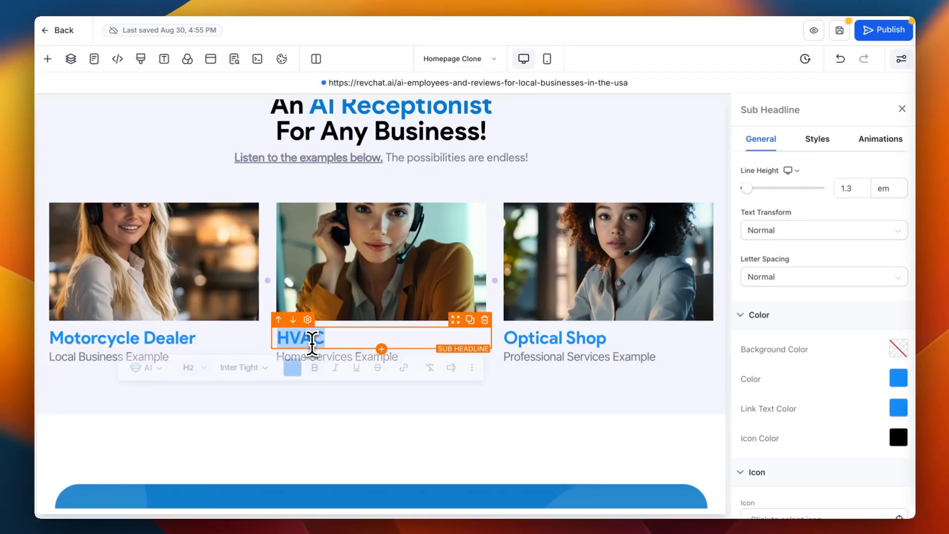
text(Car Dealer)
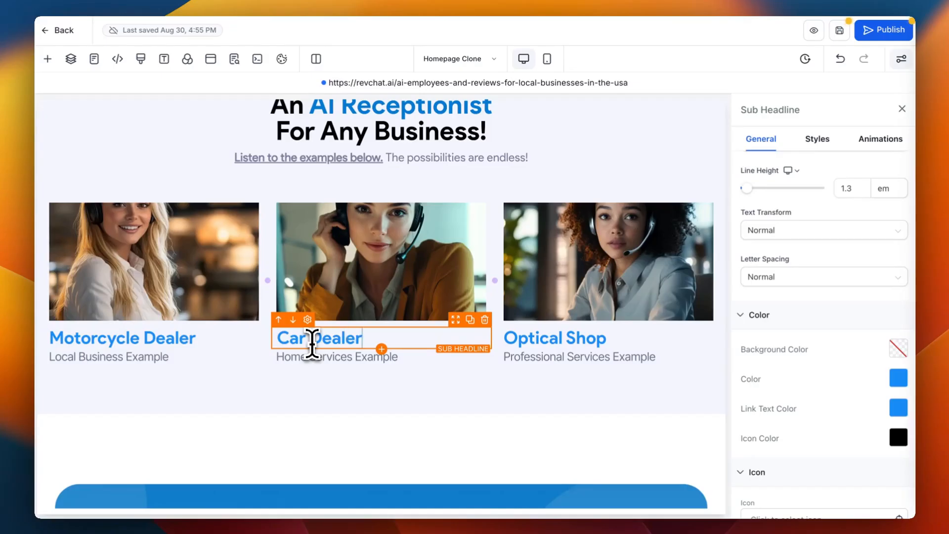
- Change the third receptionist example's heading to "Performance Shop" and the first's to "Parts Manufacturer", and reword all three captions to match those businesses
triple_click(523, 340)
text(Performance)
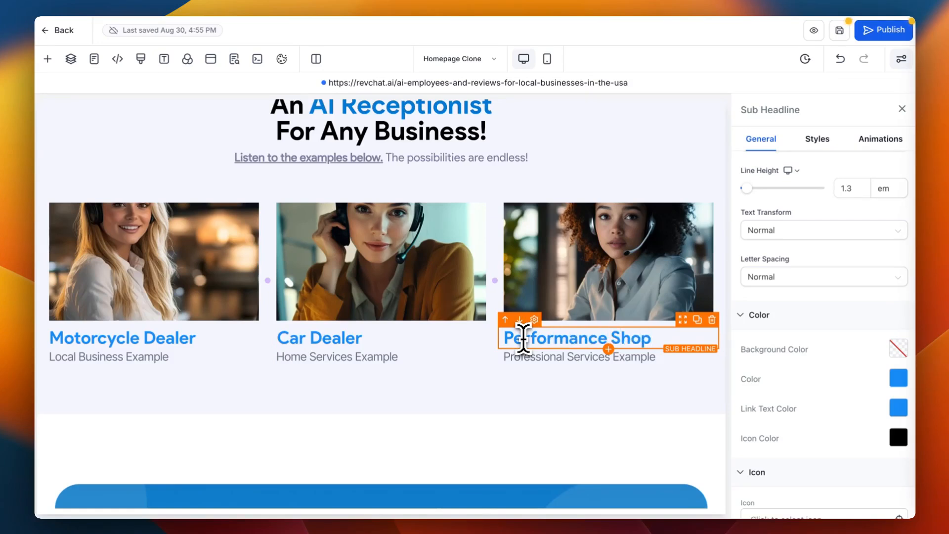
click(483, 378)
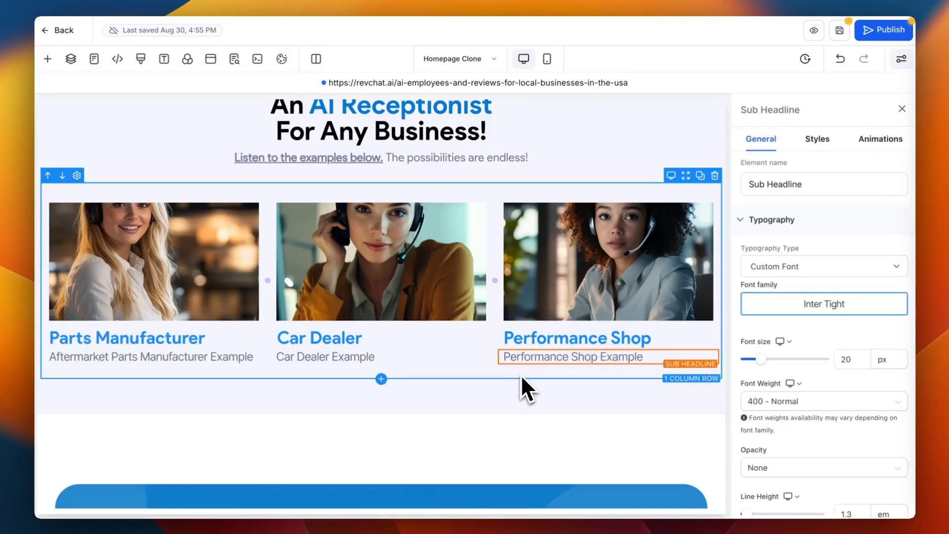
click(521, 377)
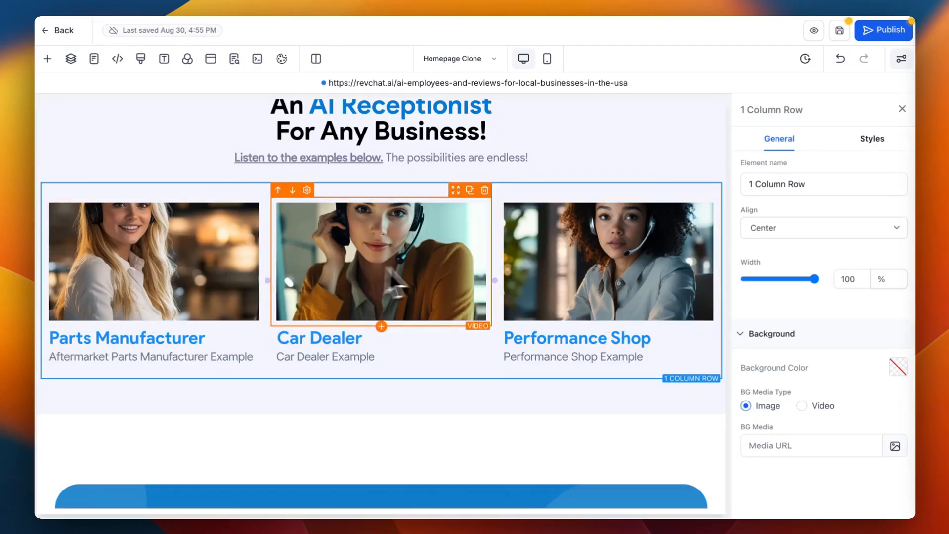
- Save the homepage, accept syncing the changes to its global sections, and publish the page
click(839, 31)
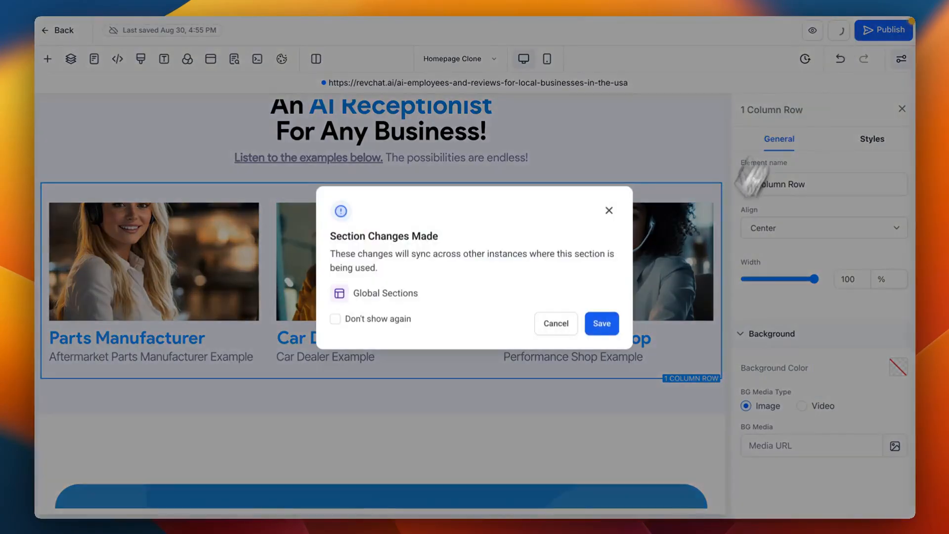
click(603, 324)
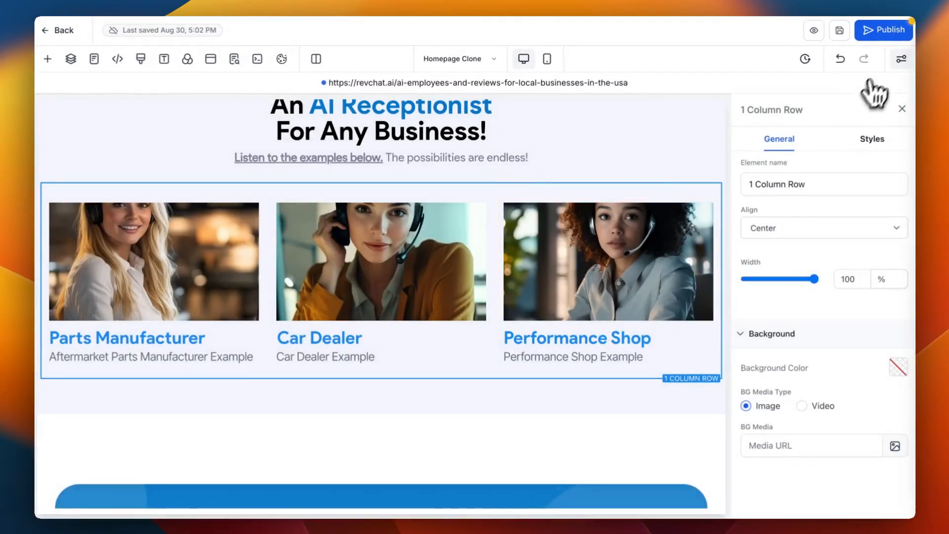
click(876, 30)
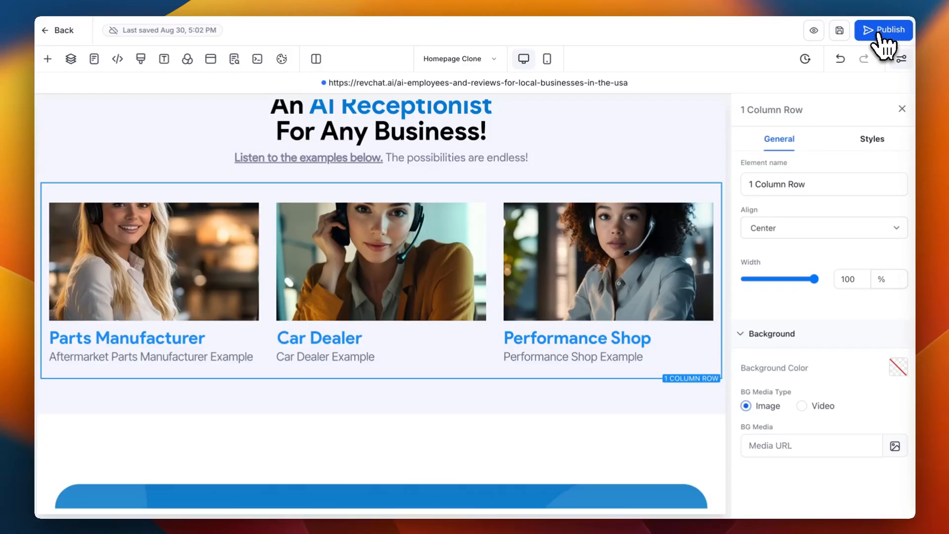
click(879, 35)
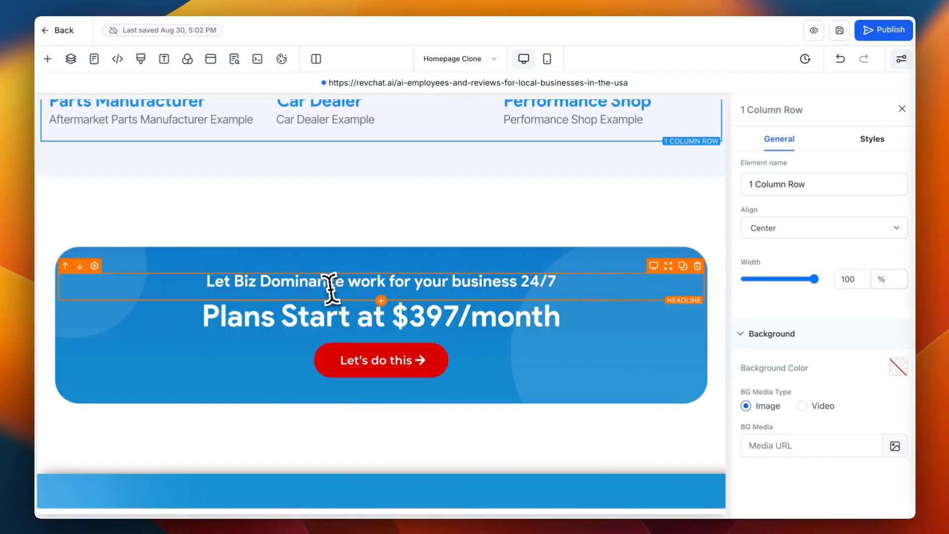
- Replace "Biz Dominance" with "RevChat" in the pricing banner headline above the AI Chat Employee section
drag(343, 283, 239, 281)
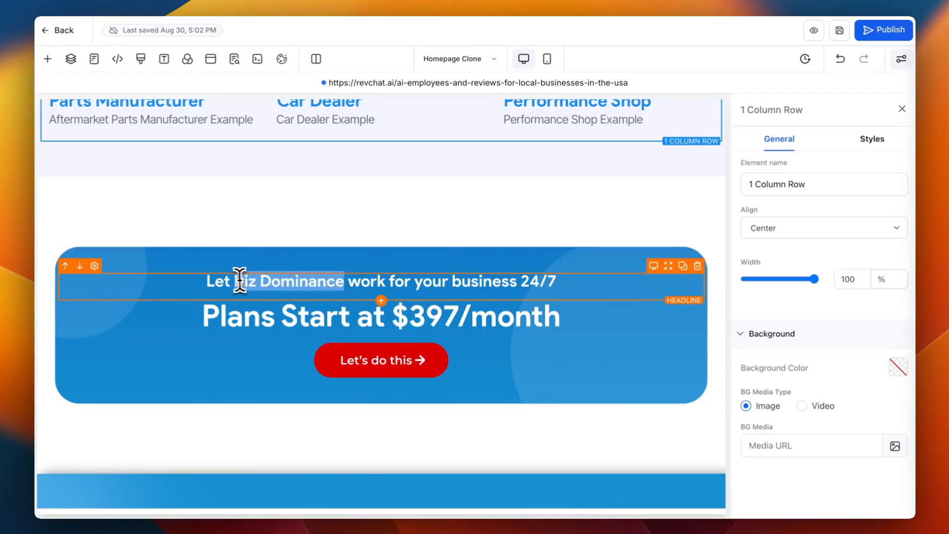
text(Rev)
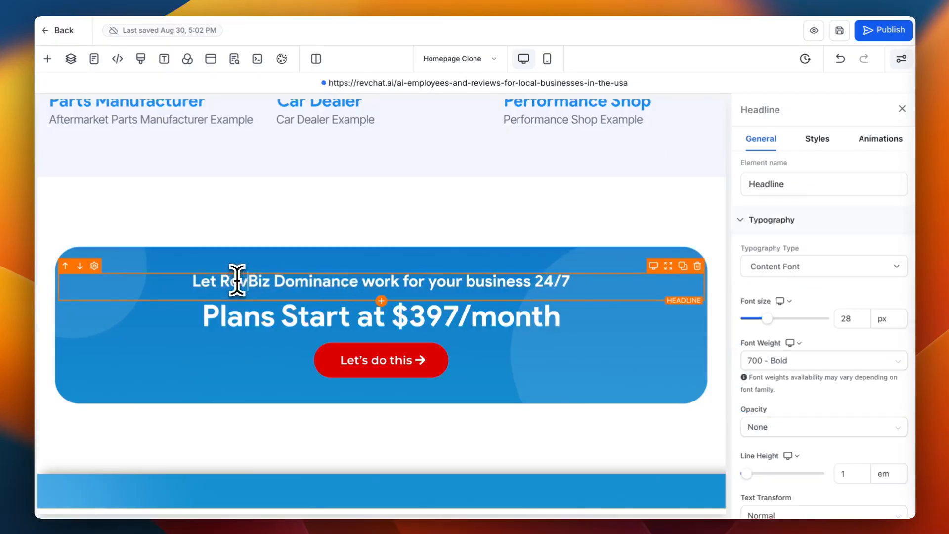
key(BackSpace)
key(BackSpace)
text(evCh)
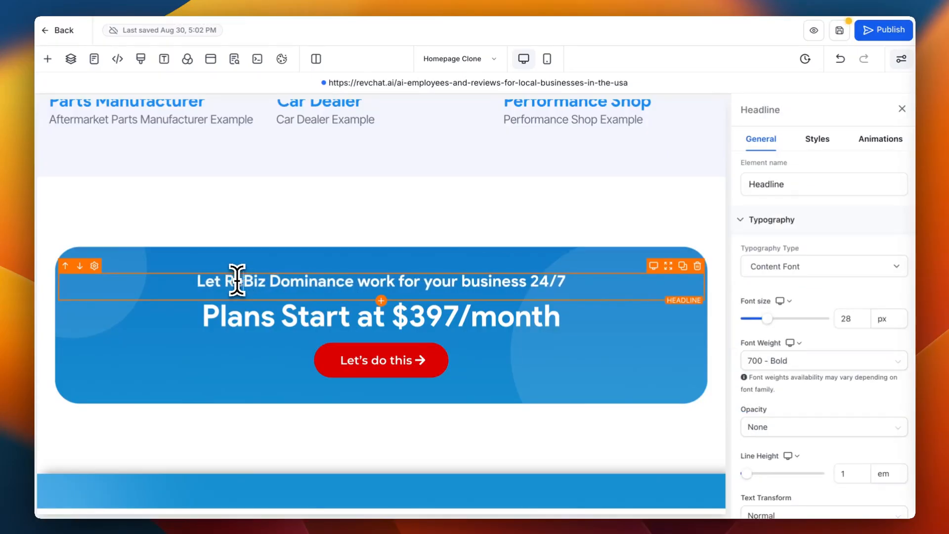
text(at)
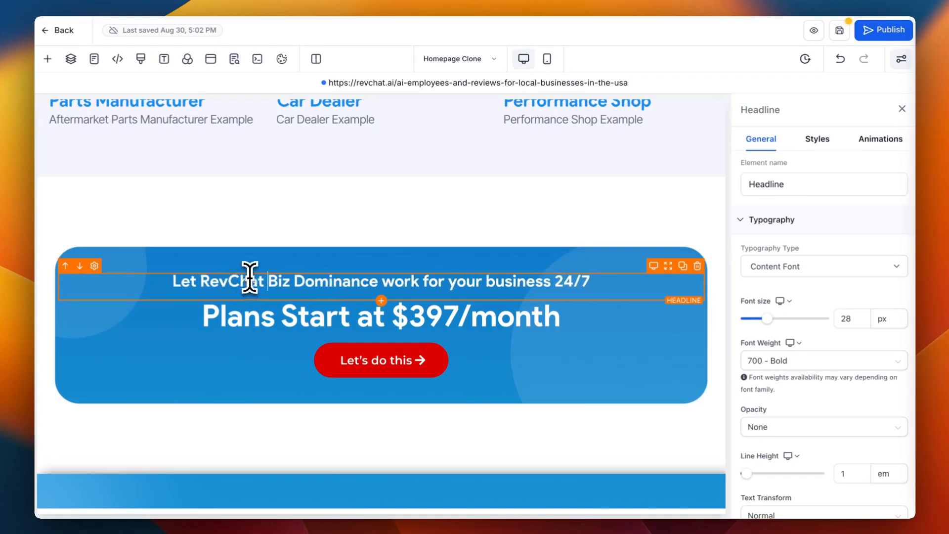
drag(267, 280, 378, 283)
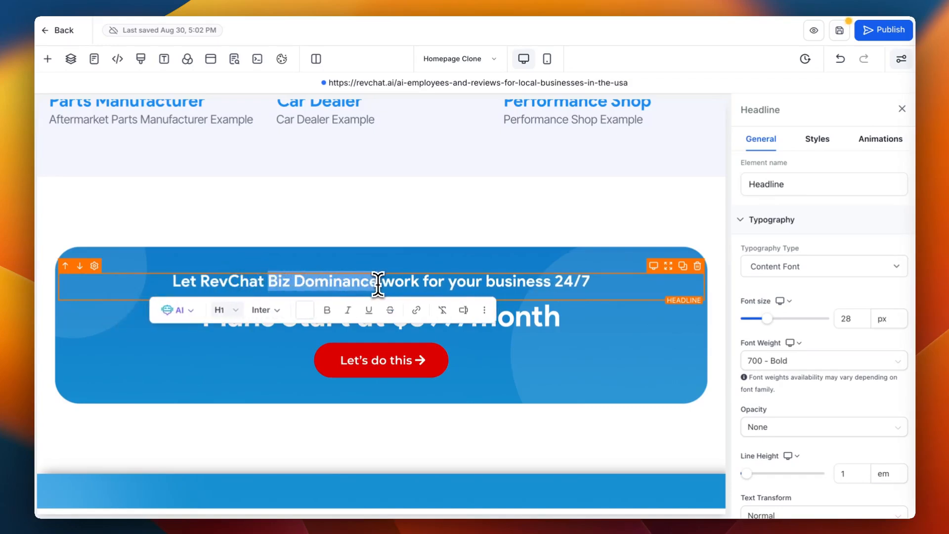
key(BackSpace)
key(BackSpace)
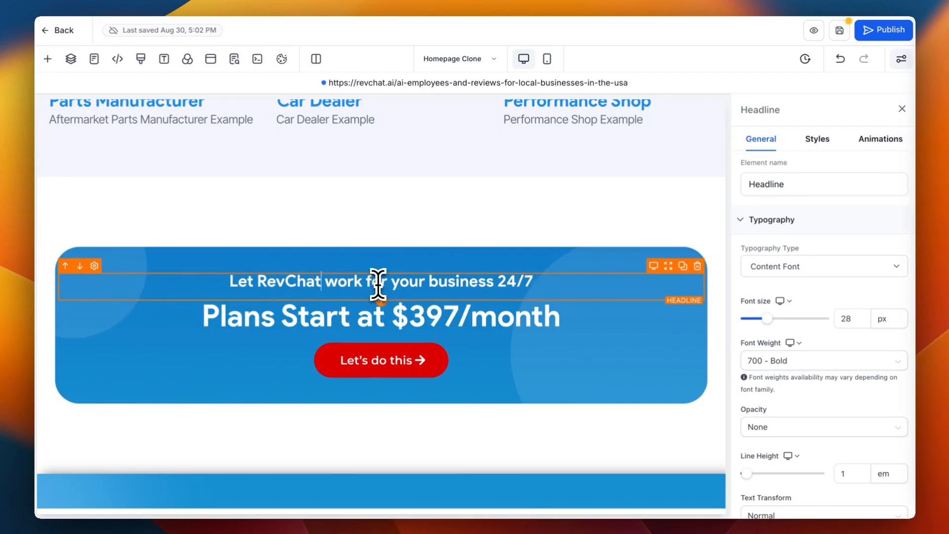
drag(321, 286, 260, 281)
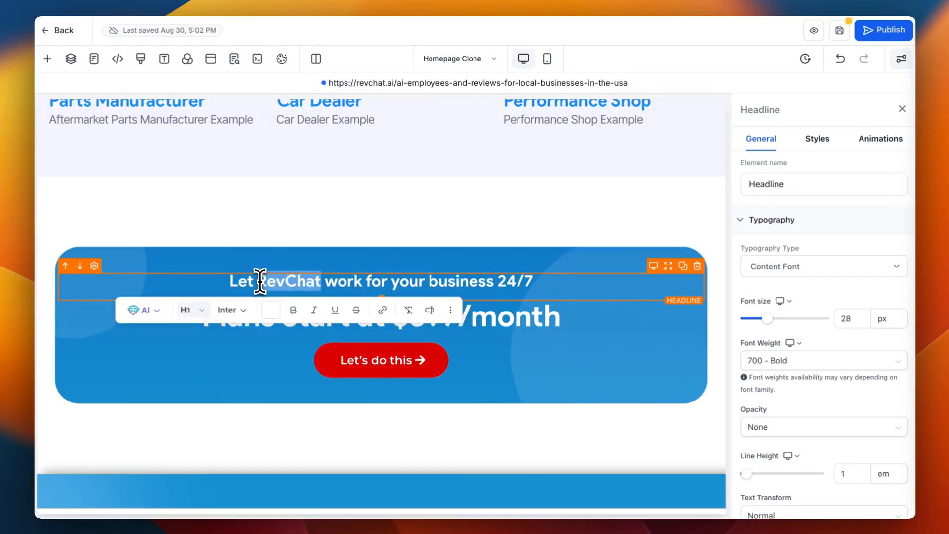
click(332, 257)
- Replace "Biz Dominance" with "RevChat" in the "Why Use" section headline
scroll(434, 298, down, 10)
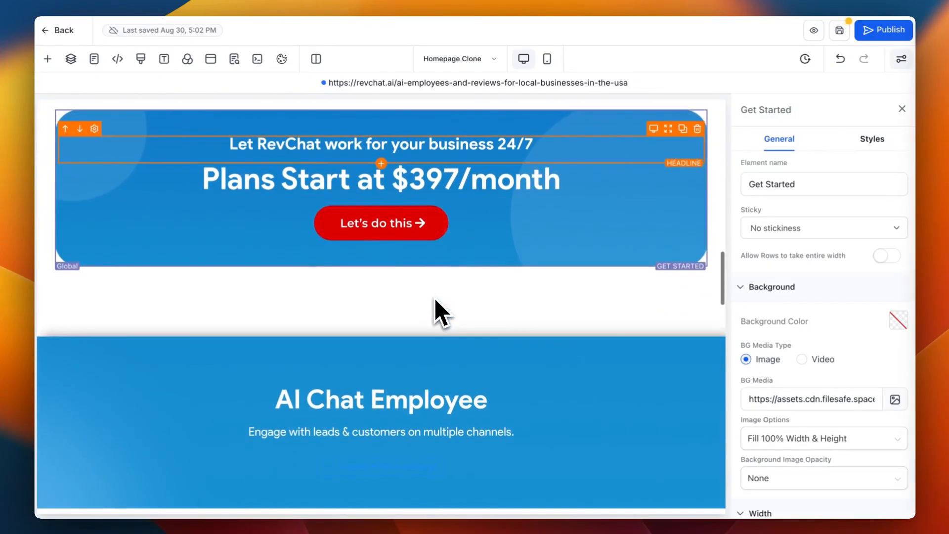
scroll(434, 298, down, 1)
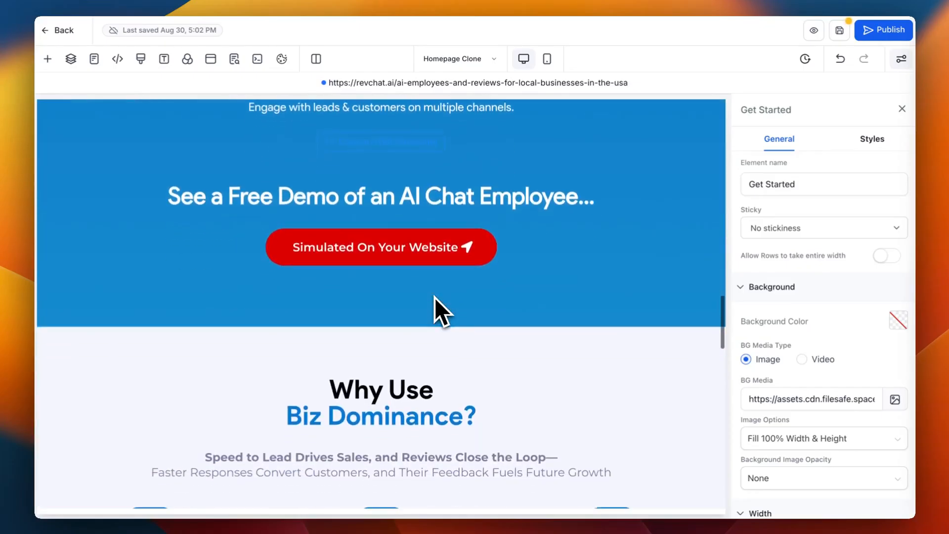
scroll(434, 298, up, 1)
scroll(434, 297, down, 5)
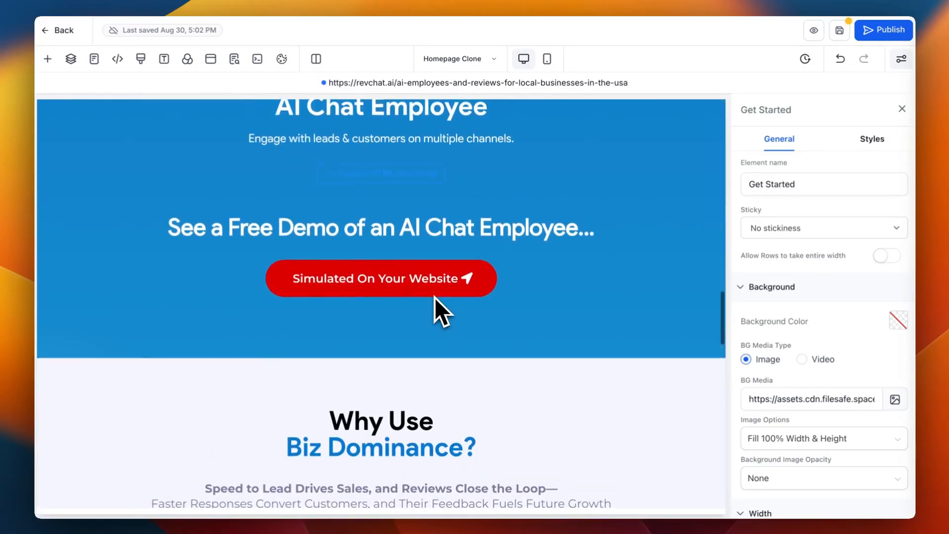
click(445, 286)
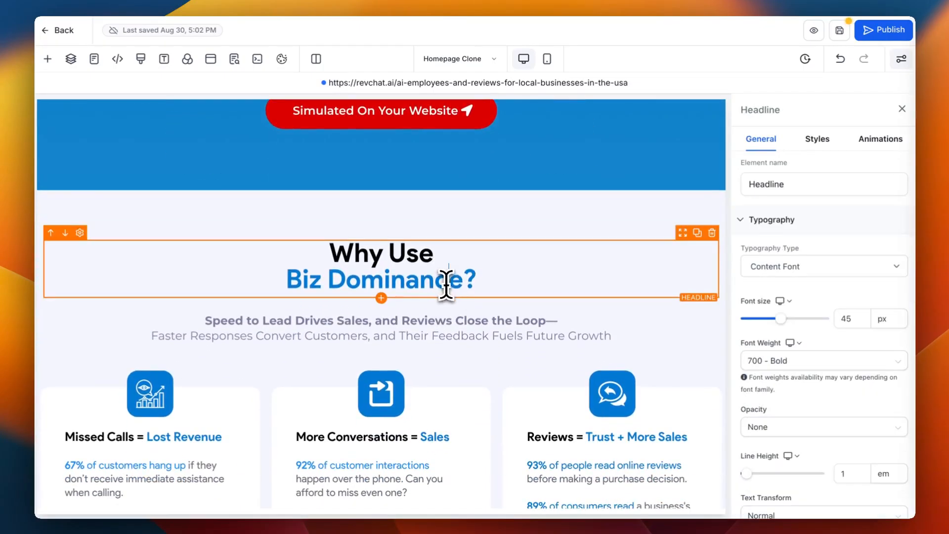
drag(459, 283, 299, 275)
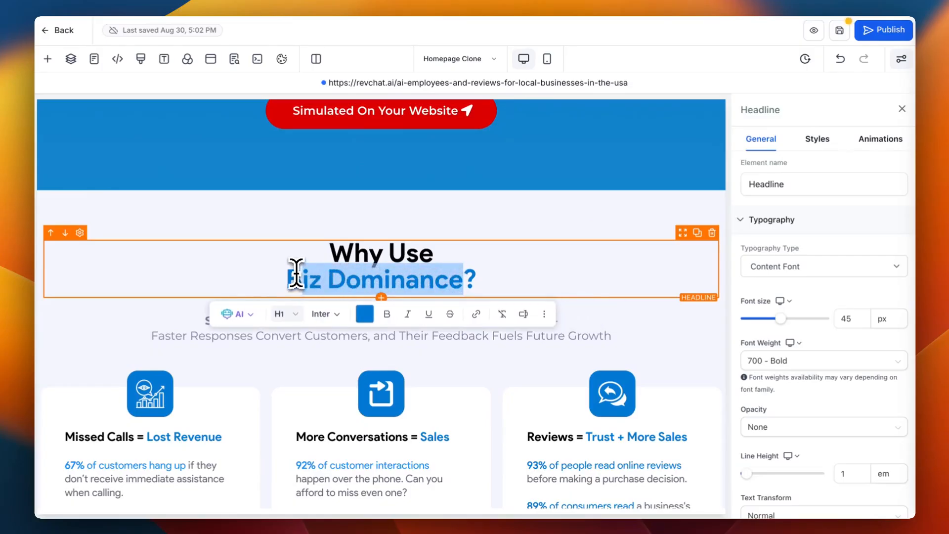
key(BackSpace)
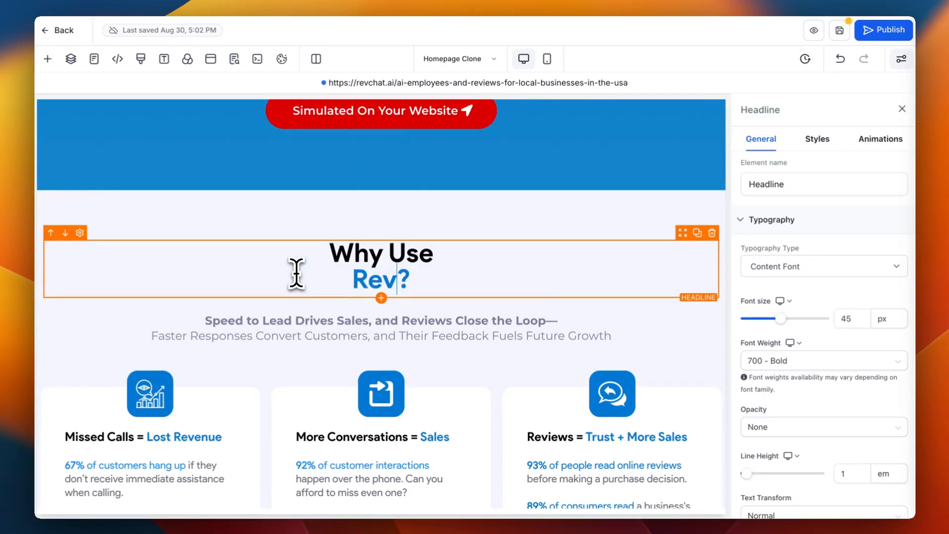
text(RevChat)
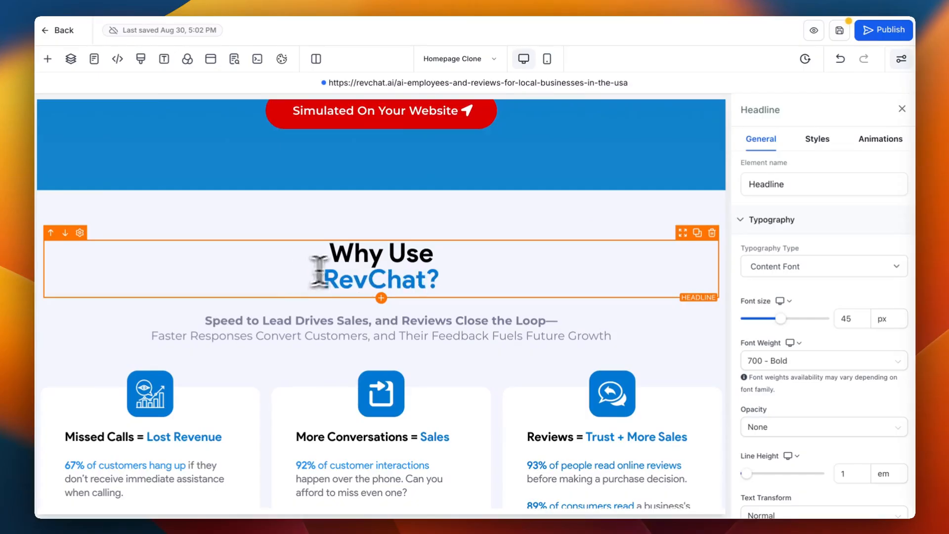
- Change the headline of the pricing banner above the footer to "Let RevChat work for your business 24/7"
scroll(462, 285, down, 5)
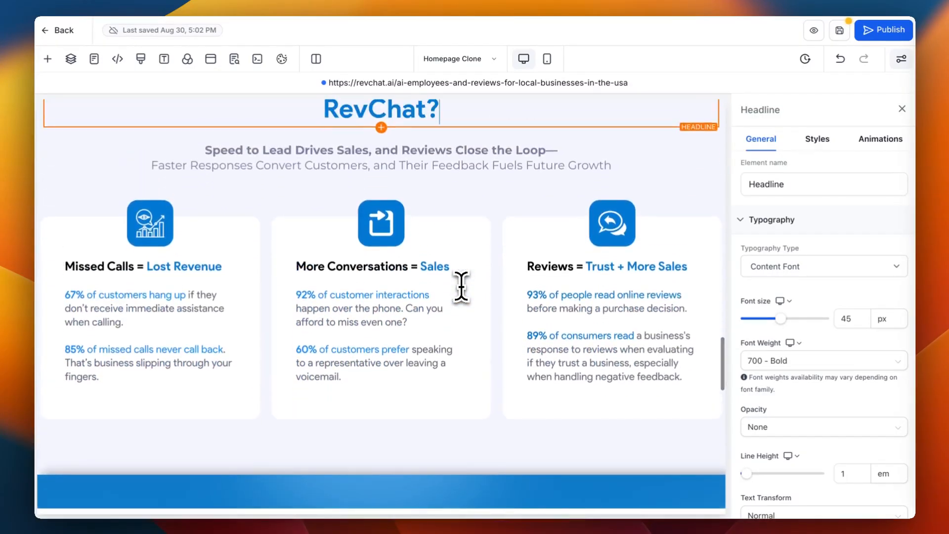
scroll(461, 285, down, 8)
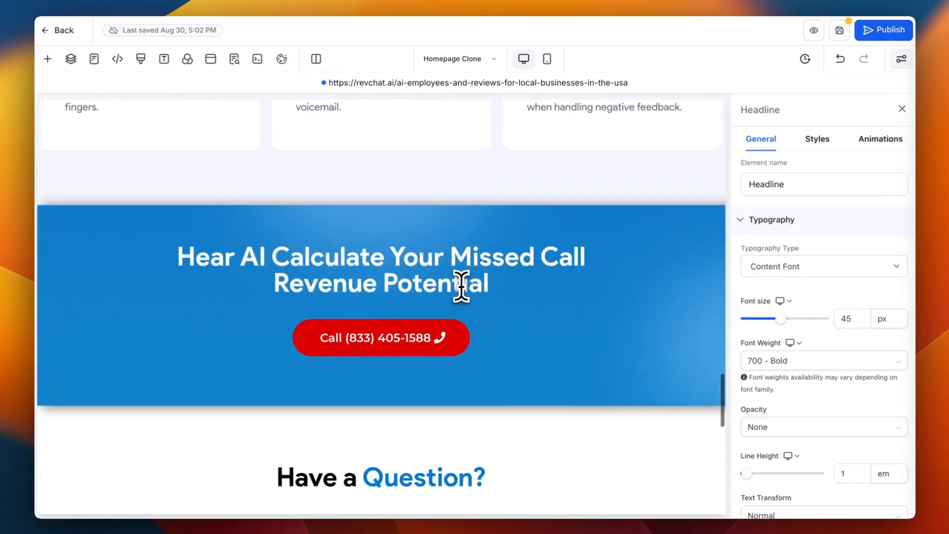
scroll(461, 285, down, 6)
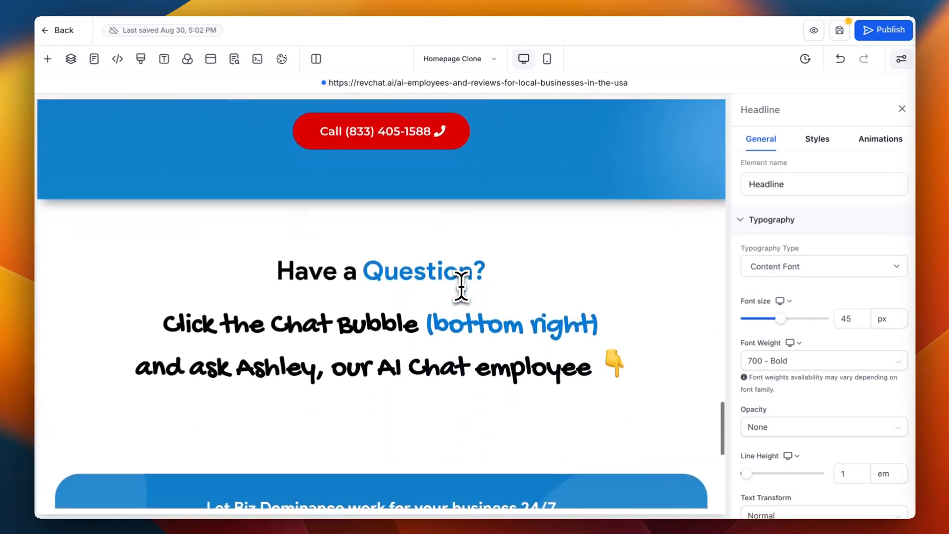
scroll(462, 285, down, 5)
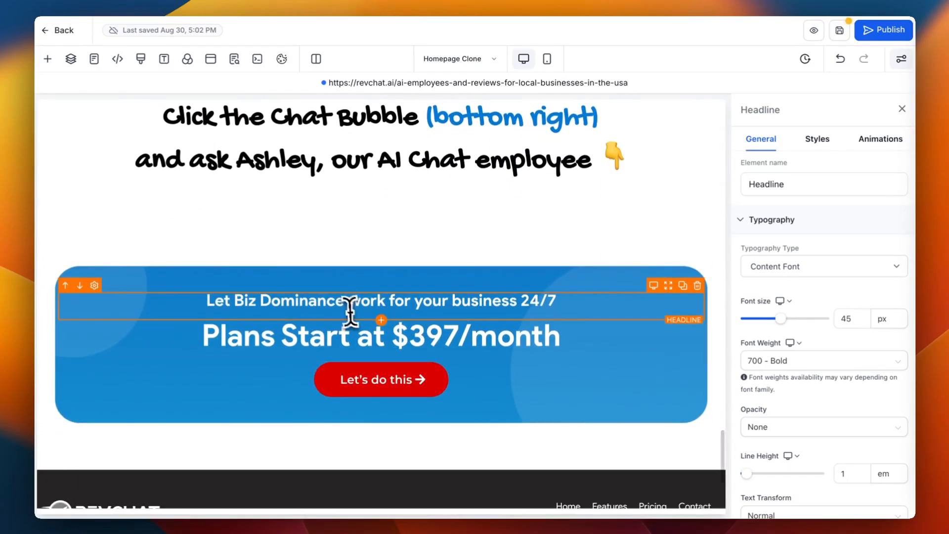
drag(344, 305, 264, 302)
click(237, 300)
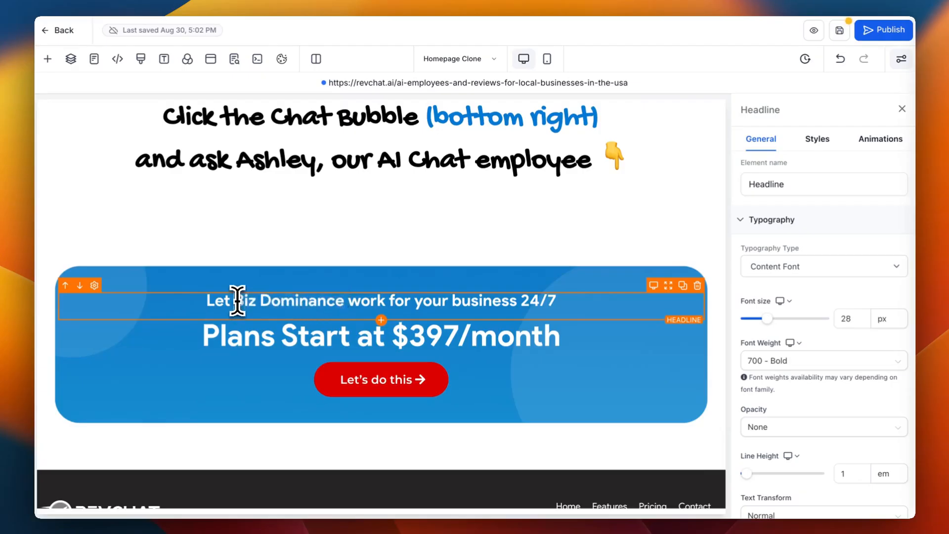
text(RevChat)
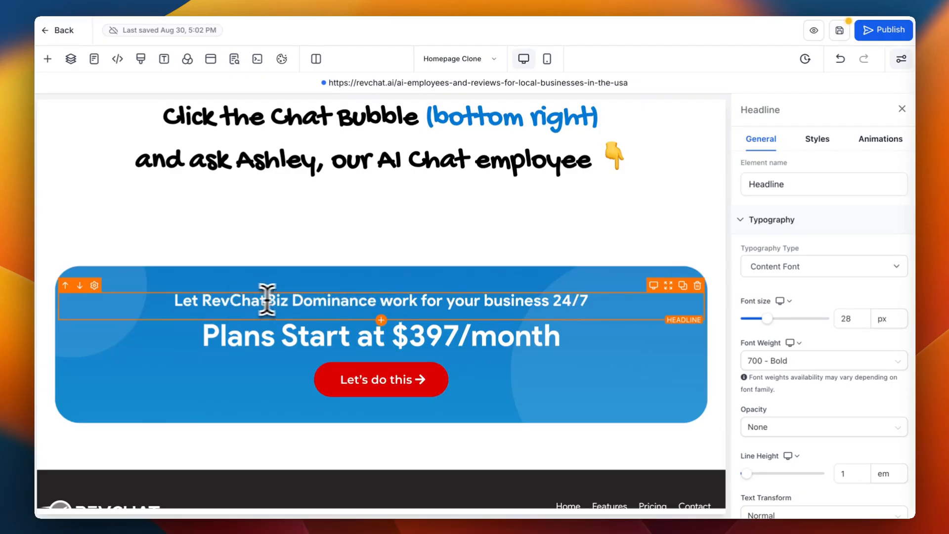
drag(267, 302, 374, 303)
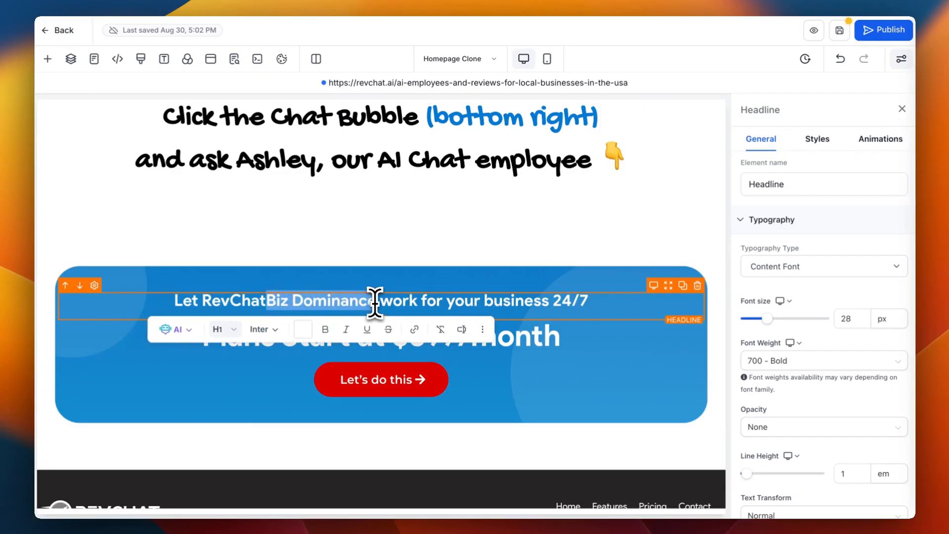
key(BackSpace)
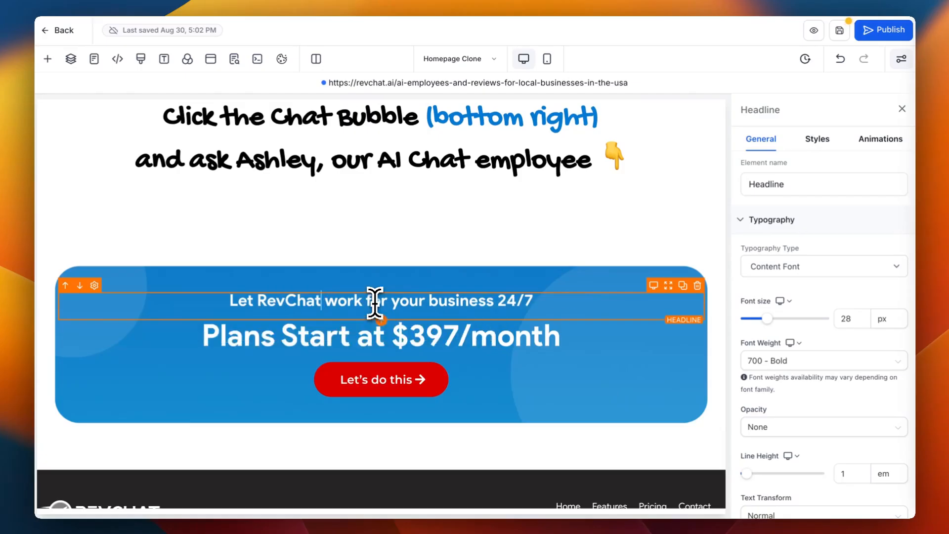
- Change the company name in the footer's copyright line to "RevChat" and save the page
scroll(494, 303, down, 5)
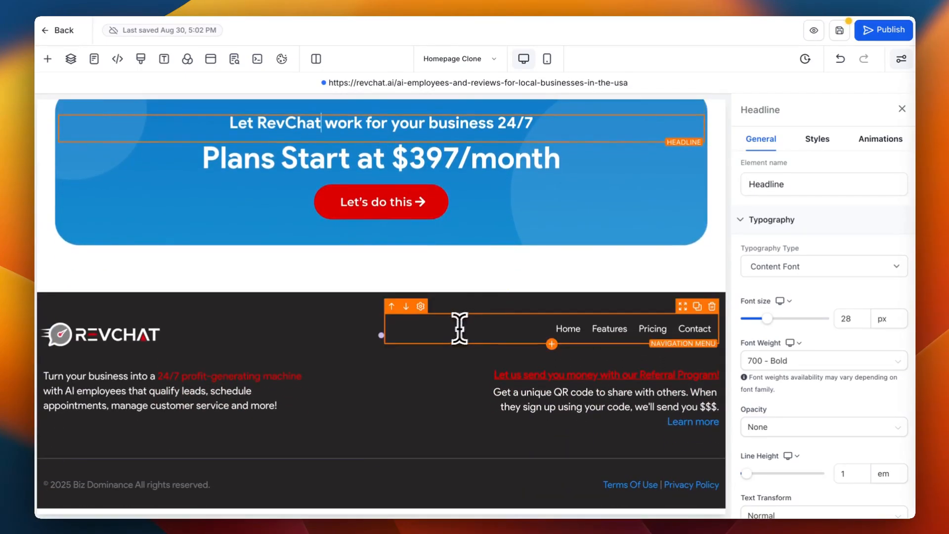
click(124, 484)
drag(132, 484, 95, 484)
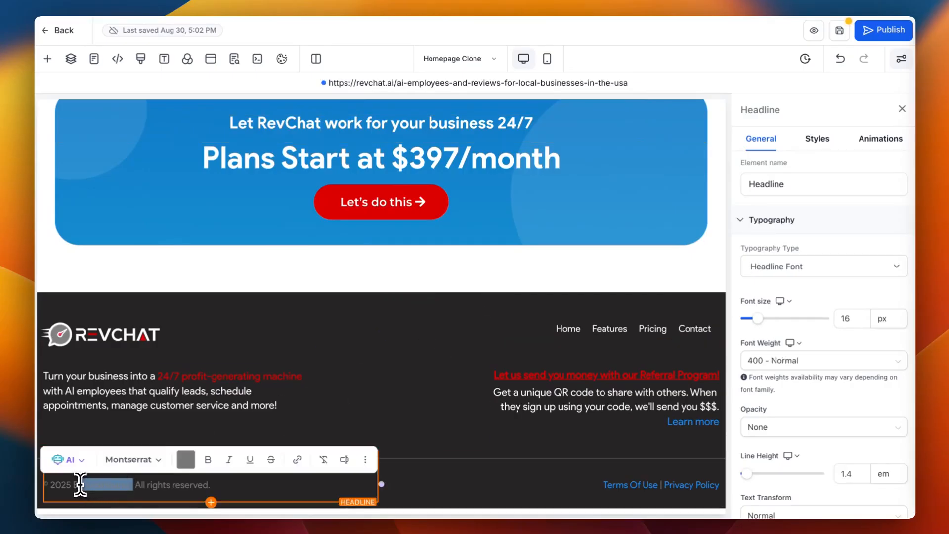
key(BackSpace)
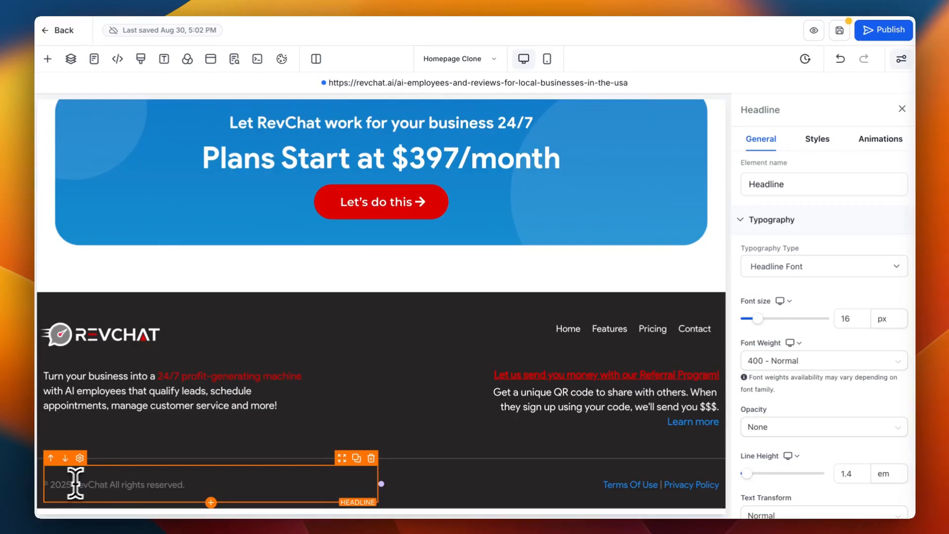
click(177, 458)
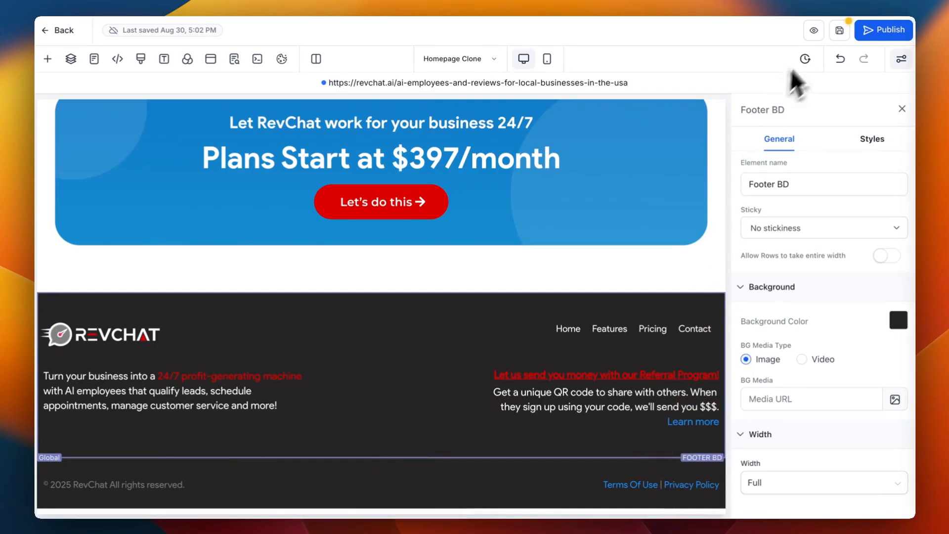
click(839, 30)
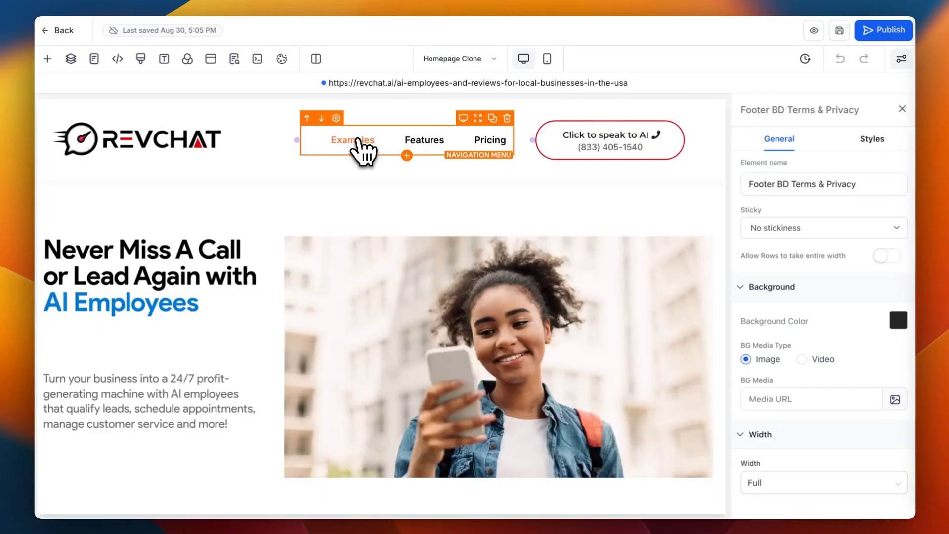
- Open the header navigation's Examples menu item and check the section anchor in its website URL
click(360, 142)
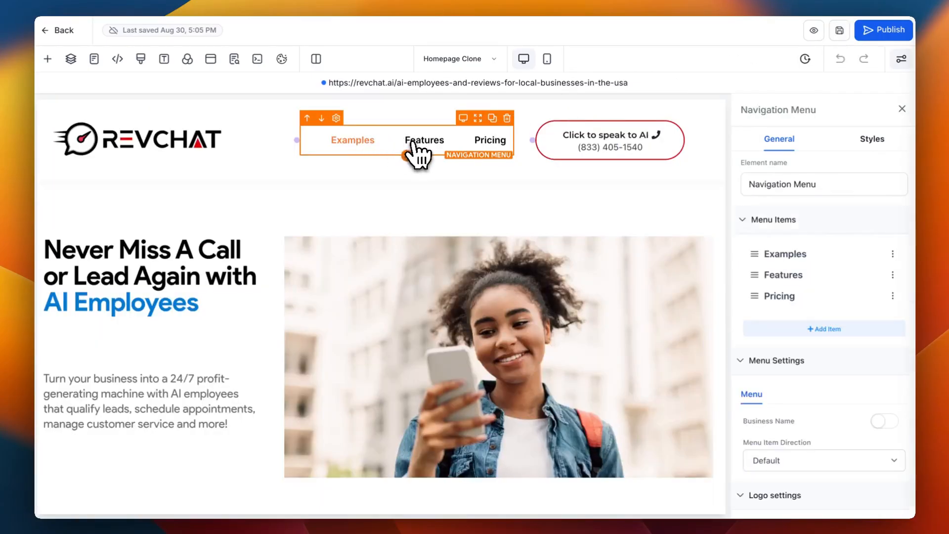
click(893, 254)
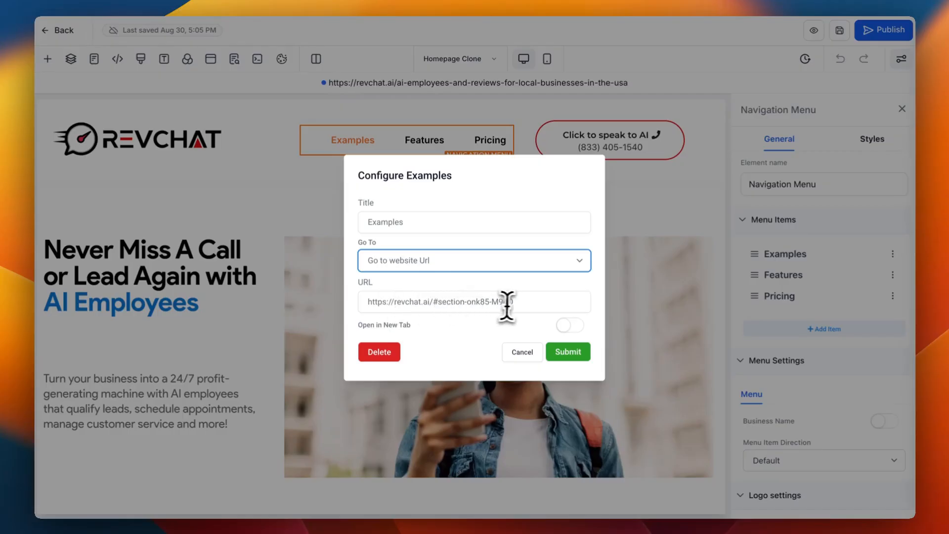
drag(513, 301, 442, 303)
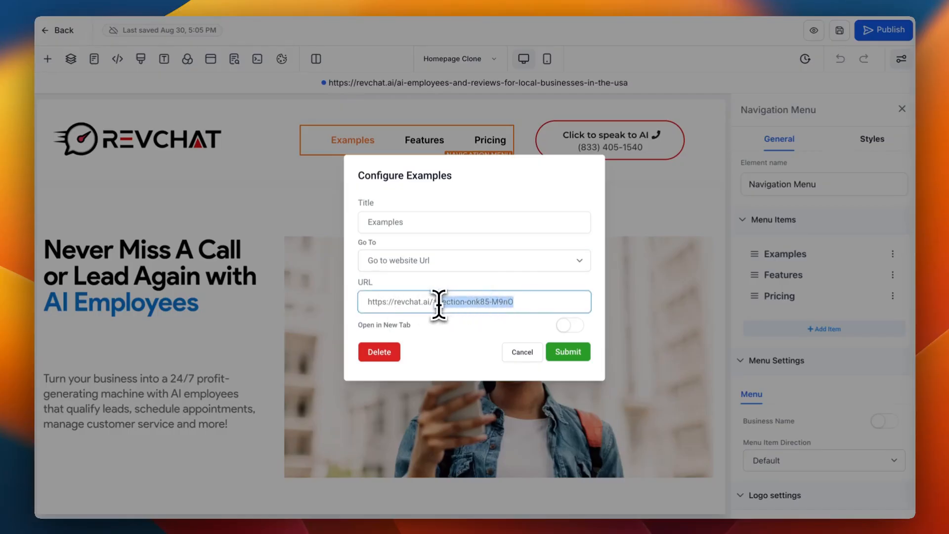
click(634, 194)
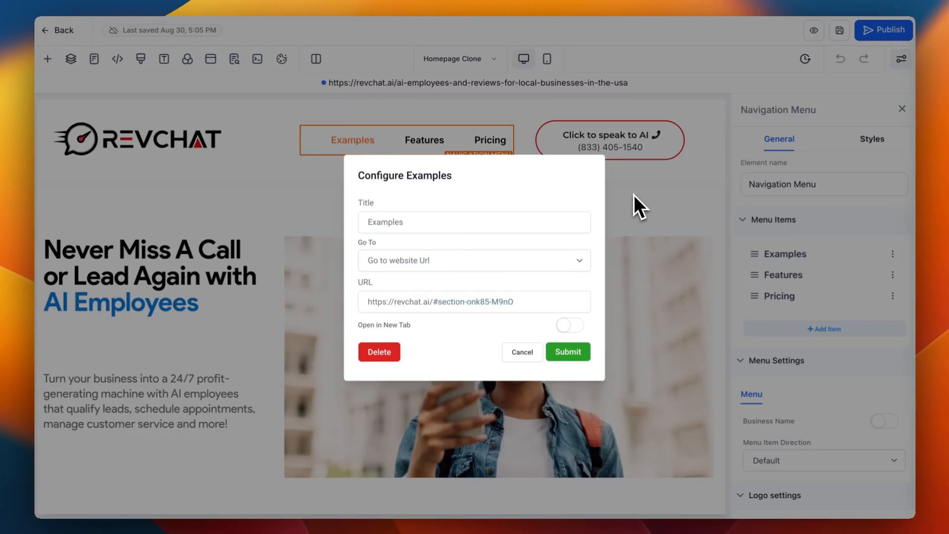
- Look up the CSS selector of the AI Voice section holding the "An AI Receptionist For Any Business!" headline
scroll(609, 298, down, 15)
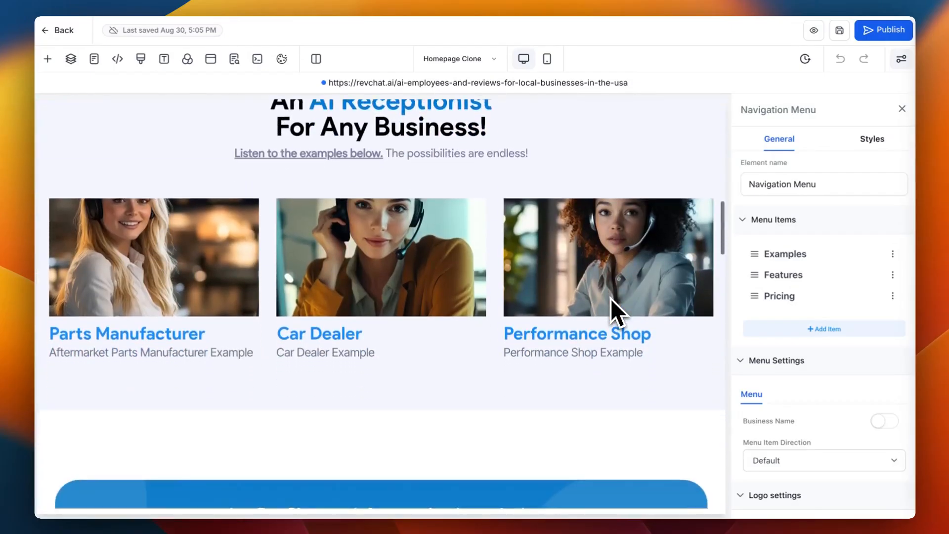
scroll(610, 298, up, 2)
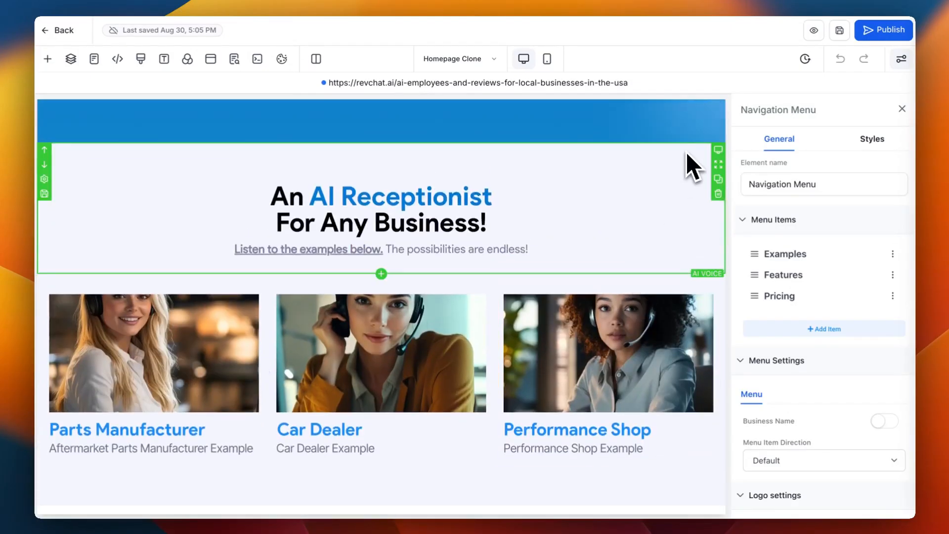
click(693, 150)
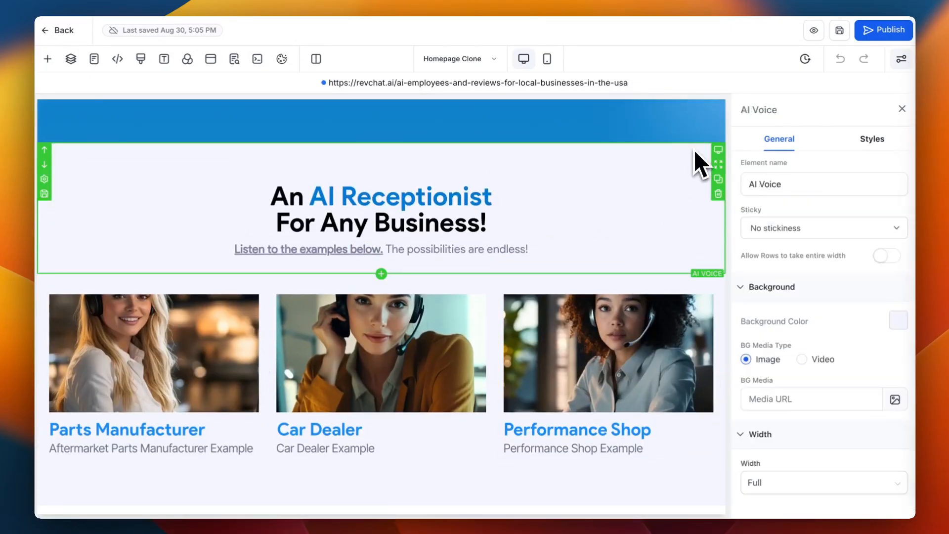
scroll(855, 361, down, 1)
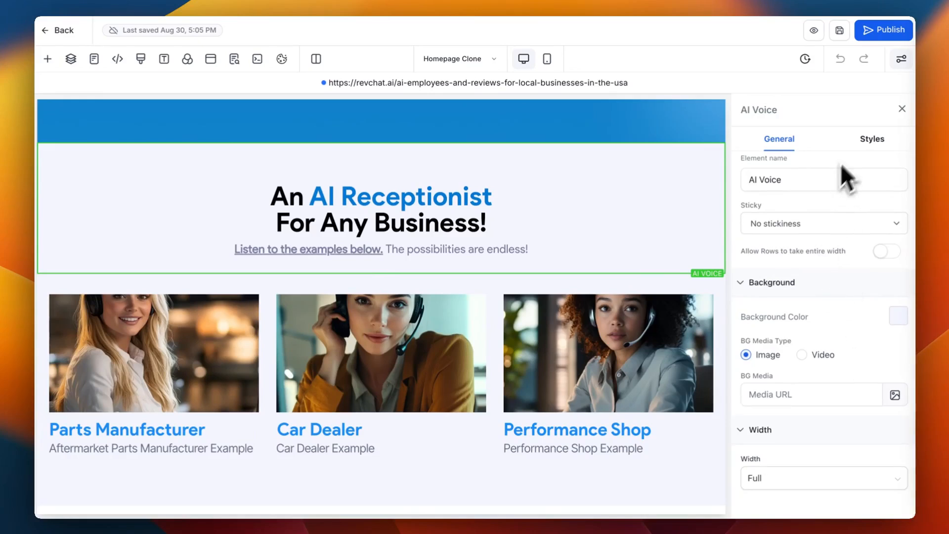
click(873, 140)
scroll(815, 332, down, 3)
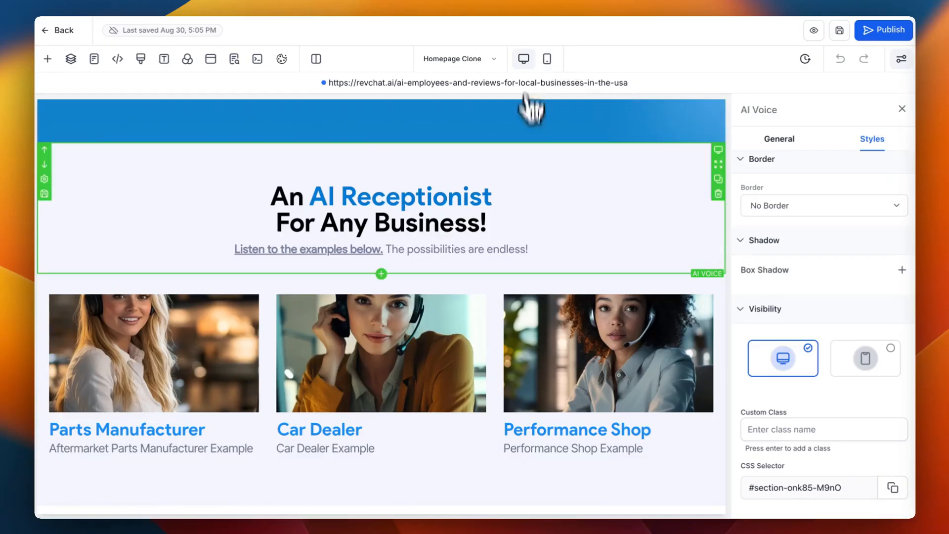
scroll(550, 188, up, 10)
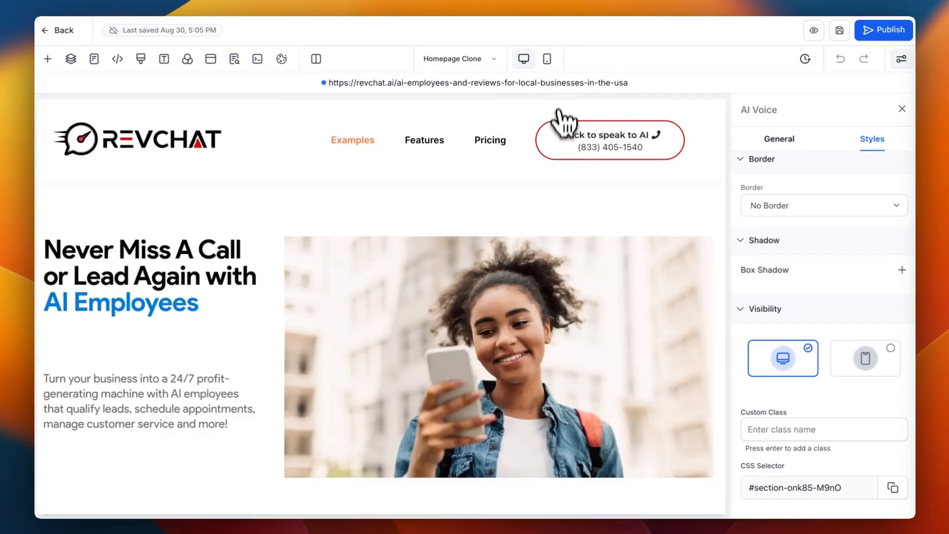
click(354, 143)
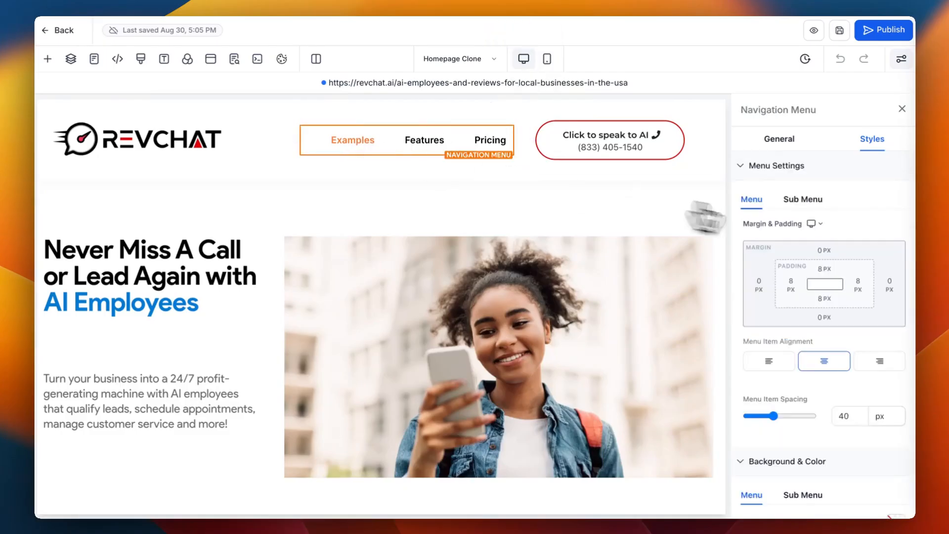
click(780, 139)
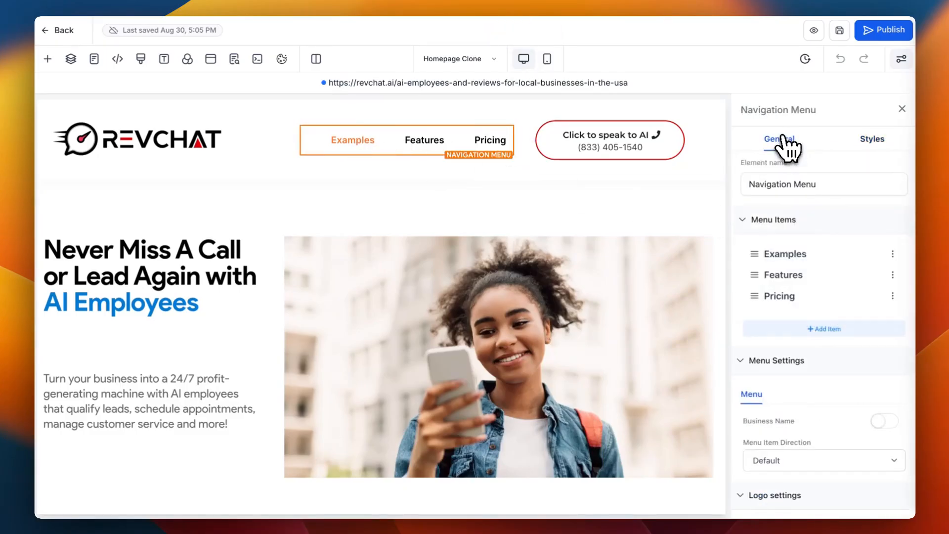
click(892, 255)
click(534, 302)
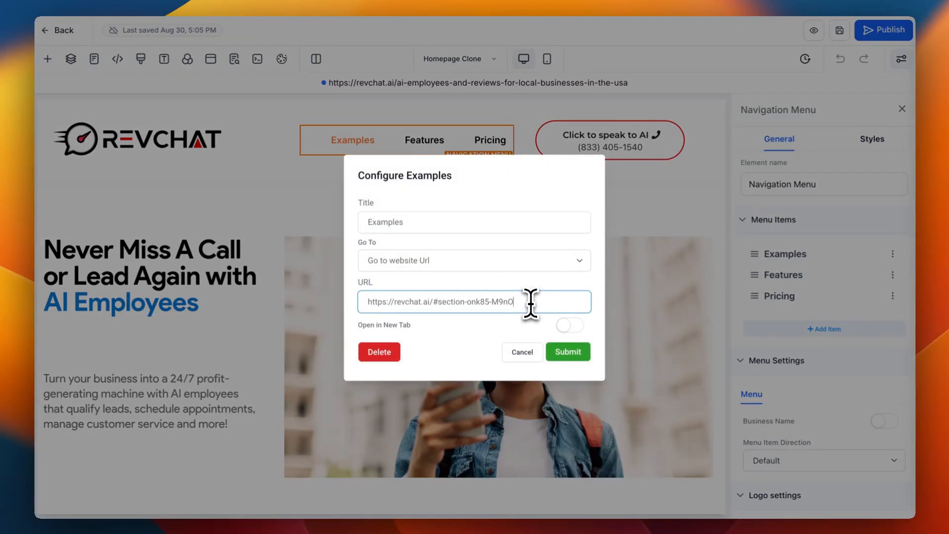
text(#section-onk85-M9nO)
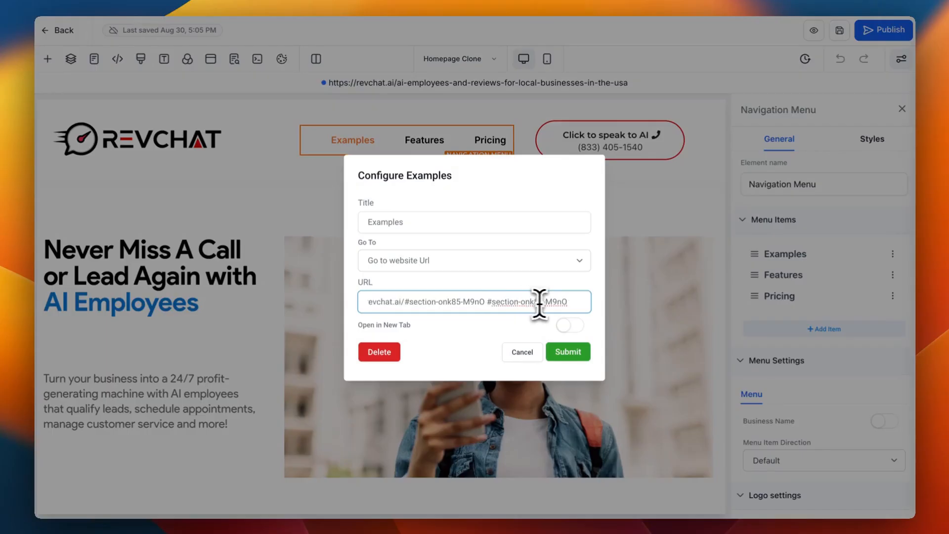
drag(578, 303, 514, 303)
key(BackSpace)
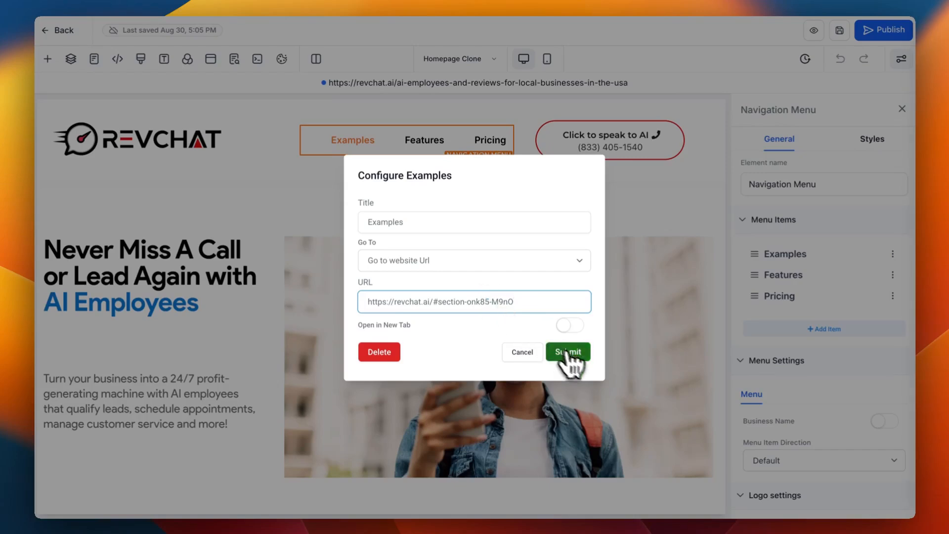
click(581, 357)
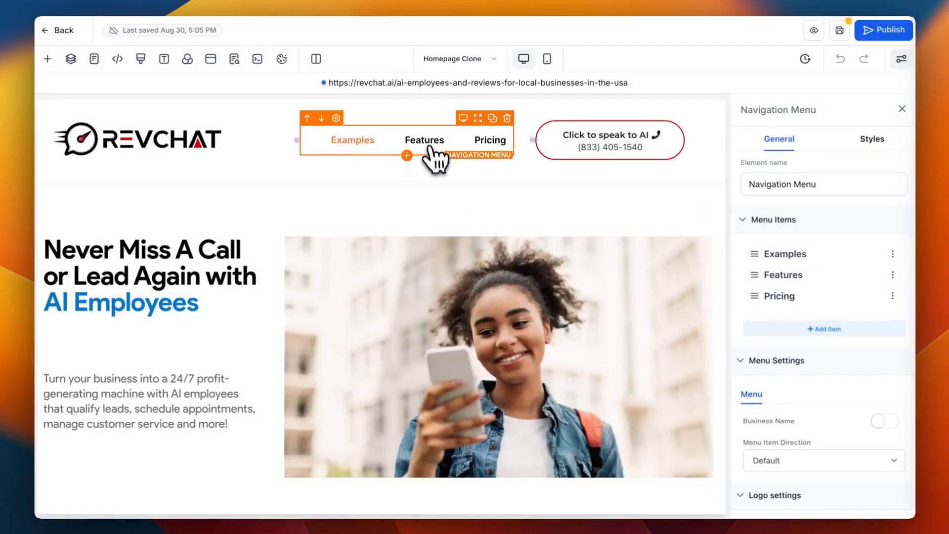
- Check the page links of the header's Features and Pricing menu items and submit each unchanged
click(893, 274)
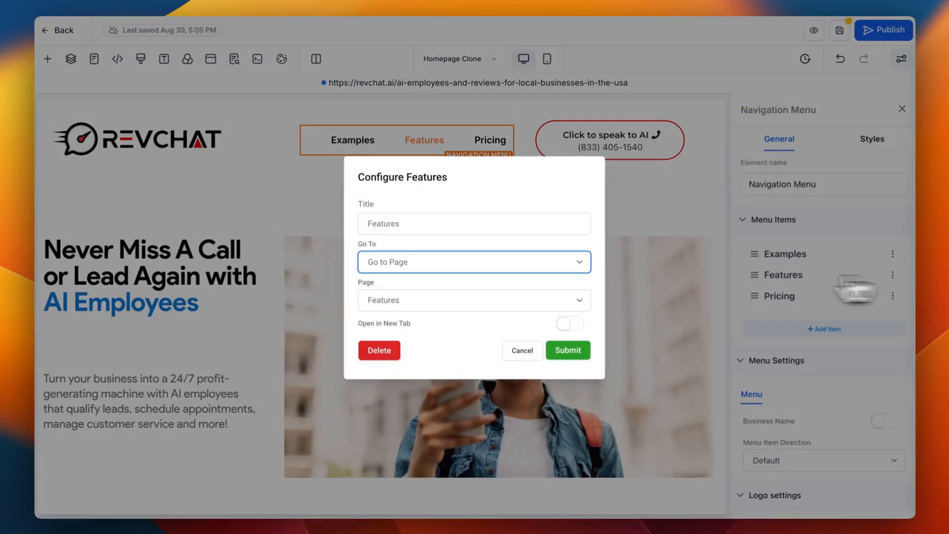
click(574, 352)
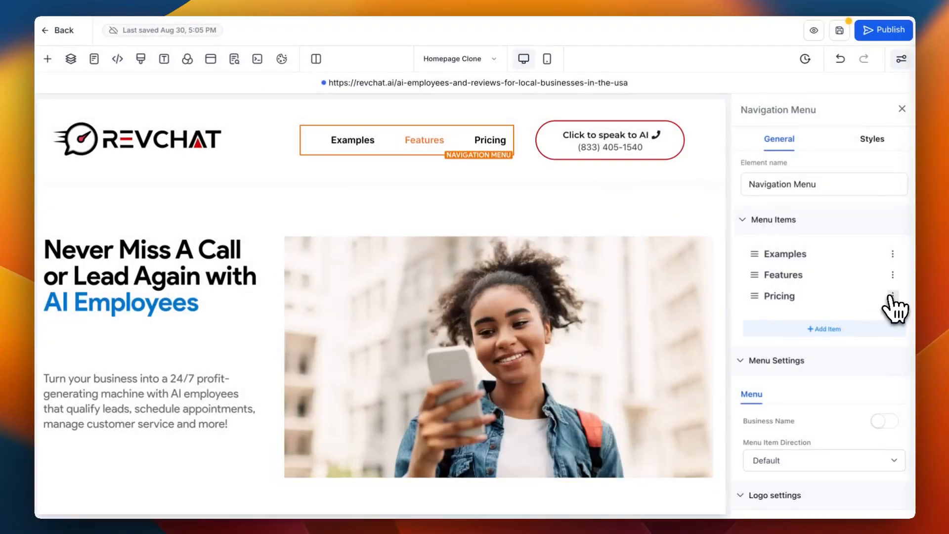
click(892, 295)
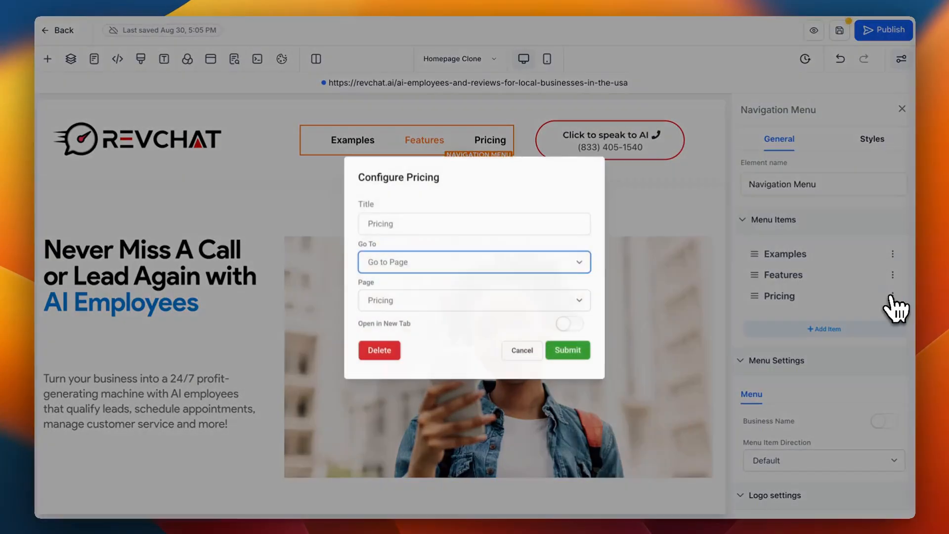
click(580, 351)
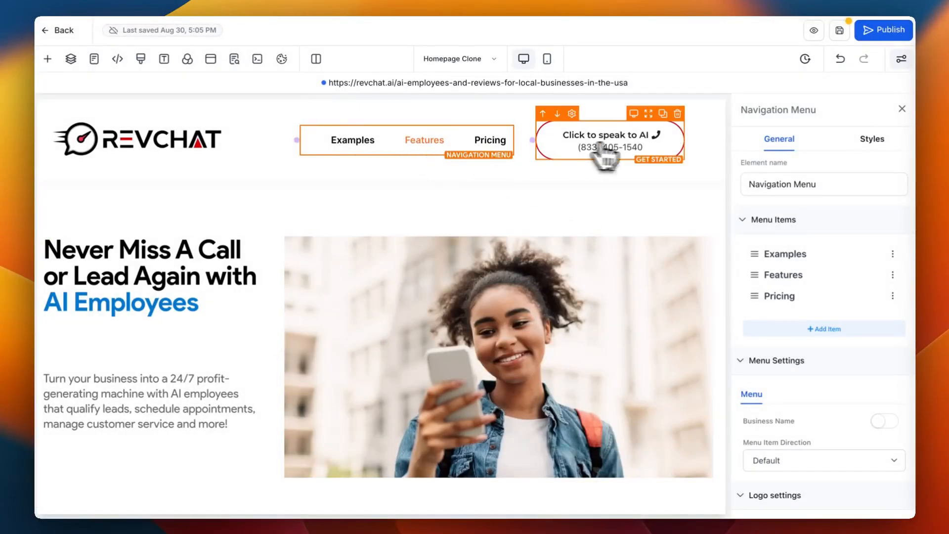
- Set the header navigation menu's hover text color to the brand color Red (logo), dd0000
scroll(796, 287, down, 10)
scroll(743, 292, down, 3)
scroll(801, 288, up, 15)
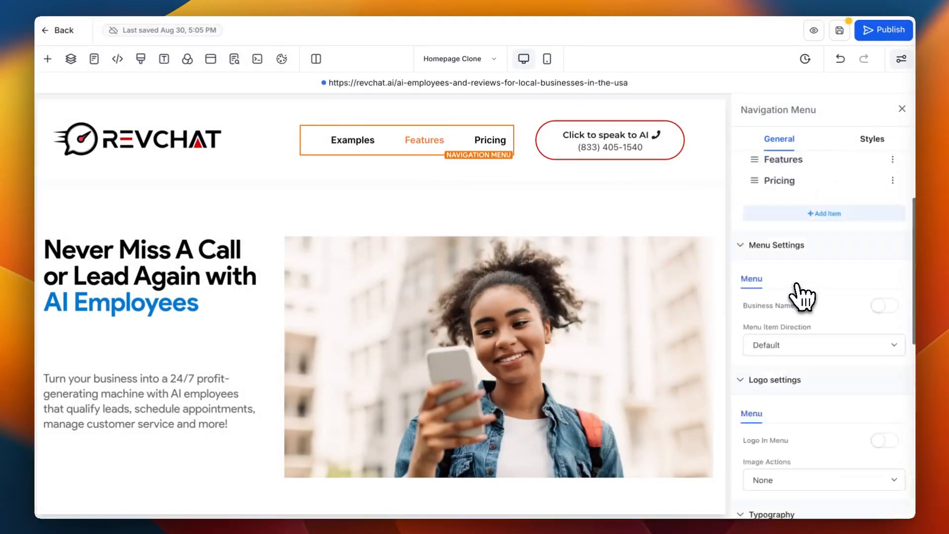
click(873, 148)
scroll(826, 346, down, 6)
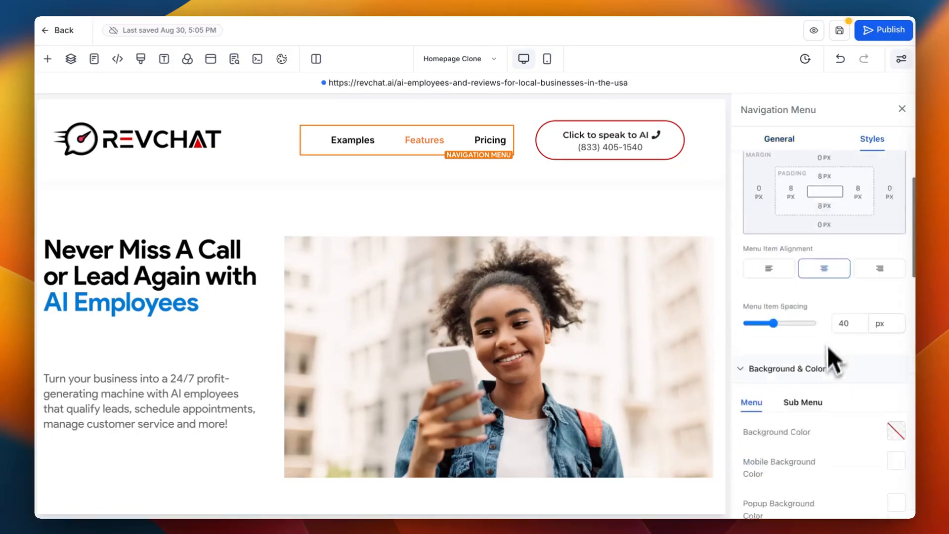
click(896, 283)
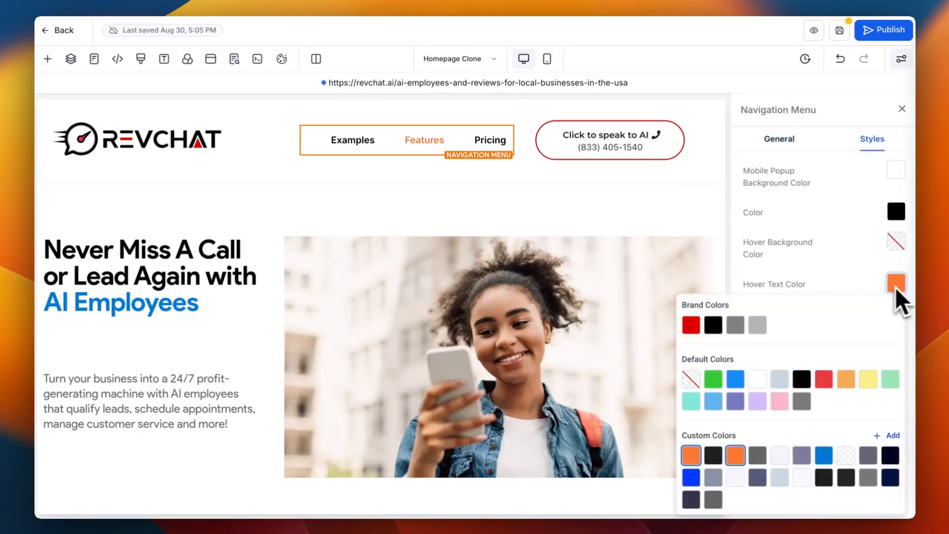
click(691, 325)
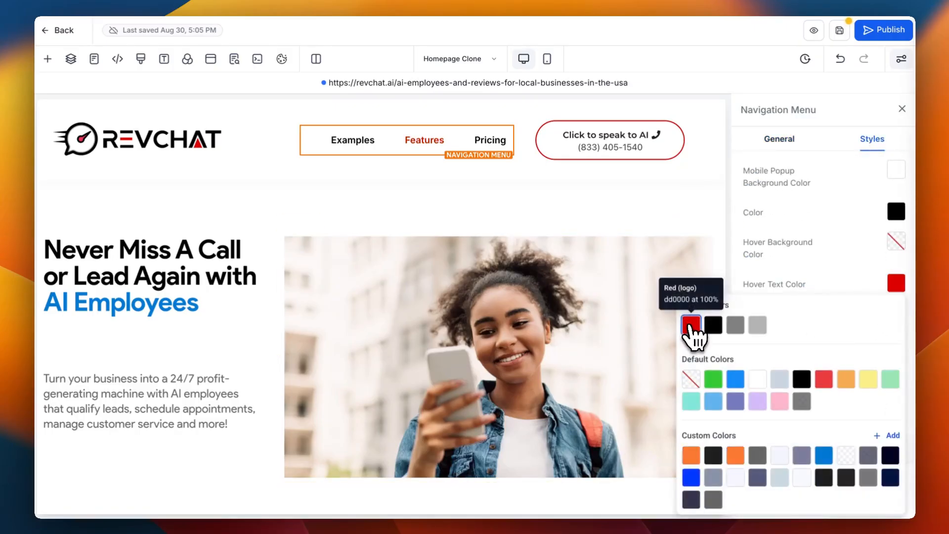
click(645, 203)
- Set the footer navigation menu's hover text color to the brand color Red (logo), dd0000
scroll(645, 204, down, 15)
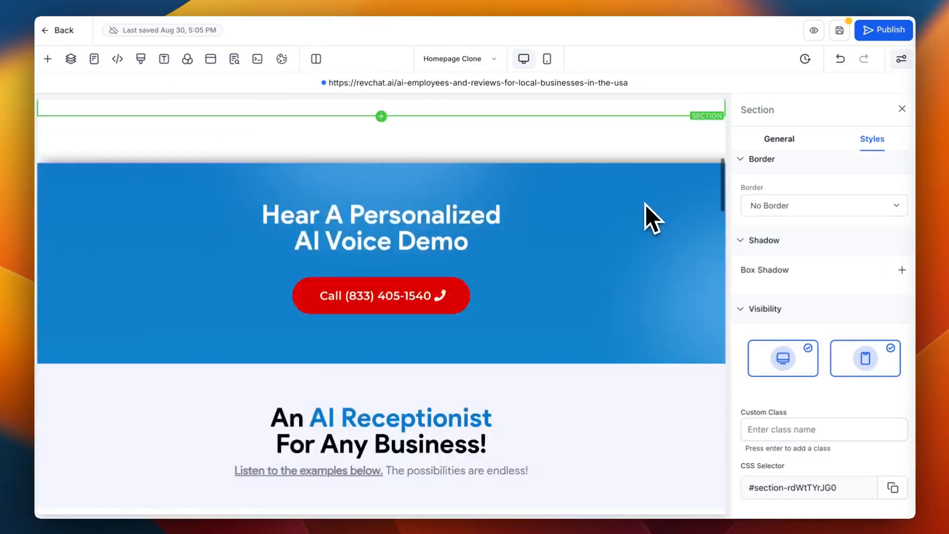
scroll(645, 203, down, 20)
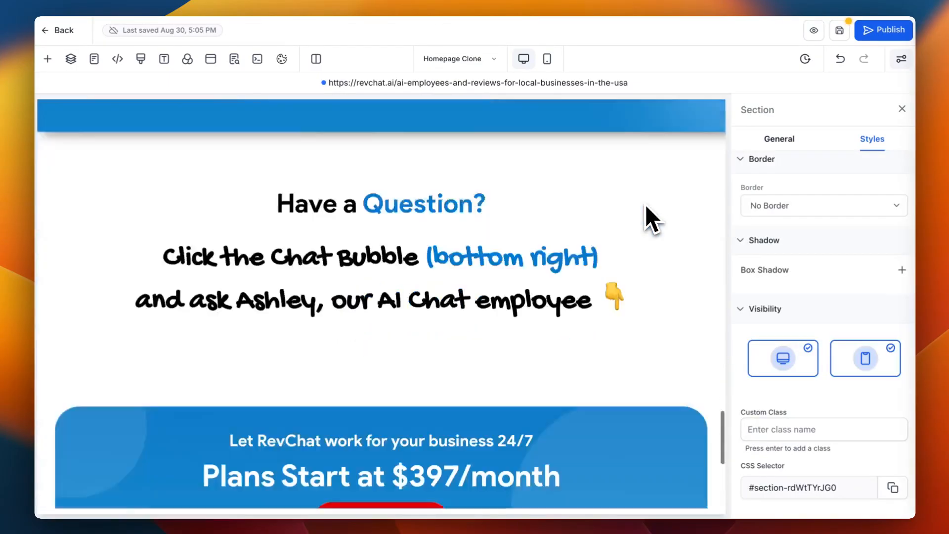
scroll(645, 204, down, 1)
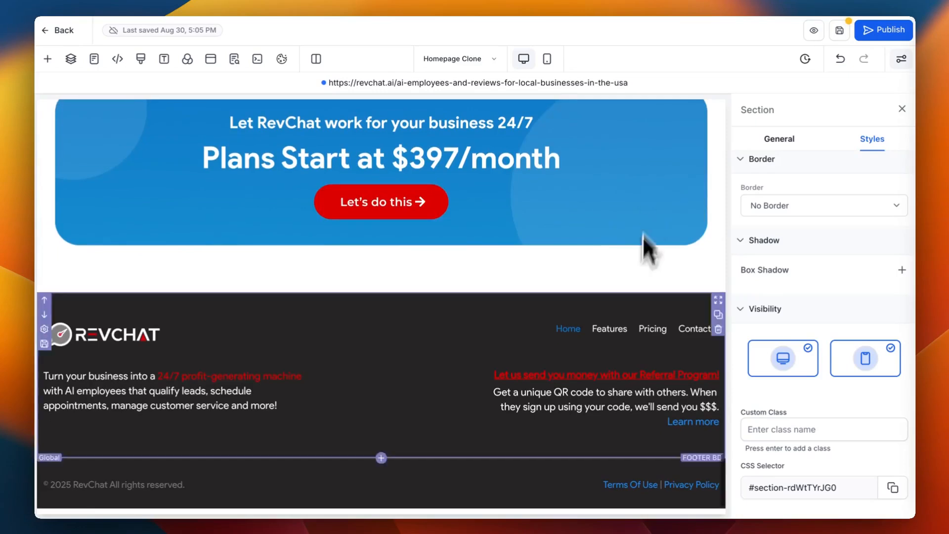
click(576, 336)
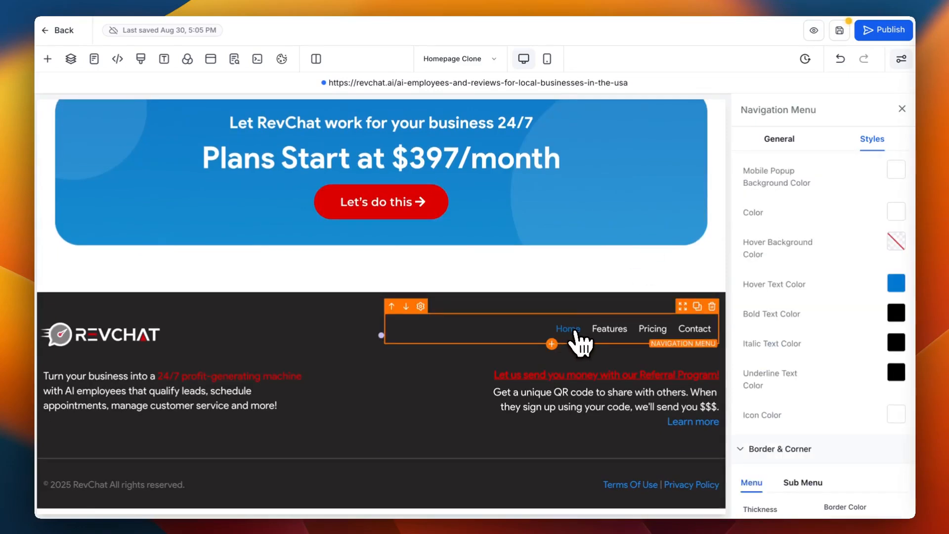
click(897, 285)
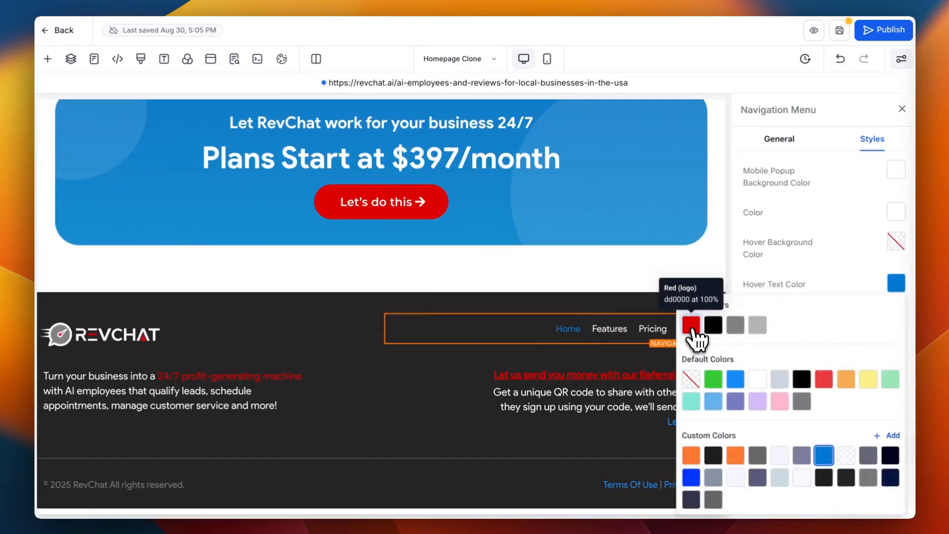
click(691, 325)
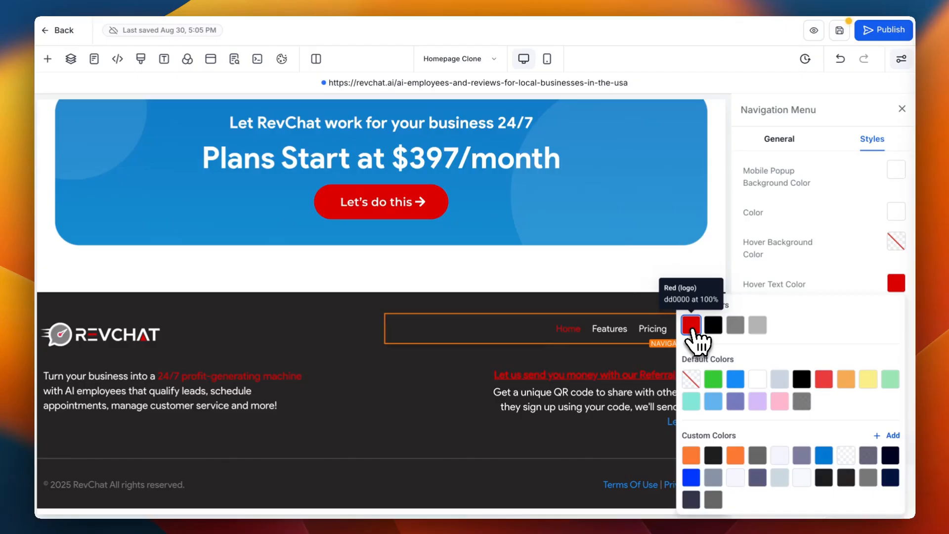
click(633, 287)
- Check which pages the footer navigation's Home and Features menu items link to
scroll(839, 305, up, 4)
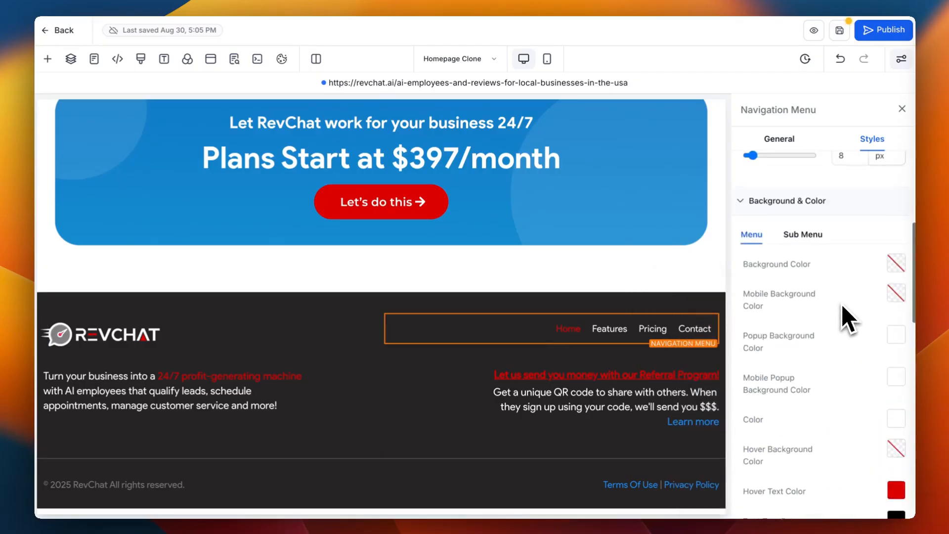
scroll(838, 297, down, 7)
click(780, 141)
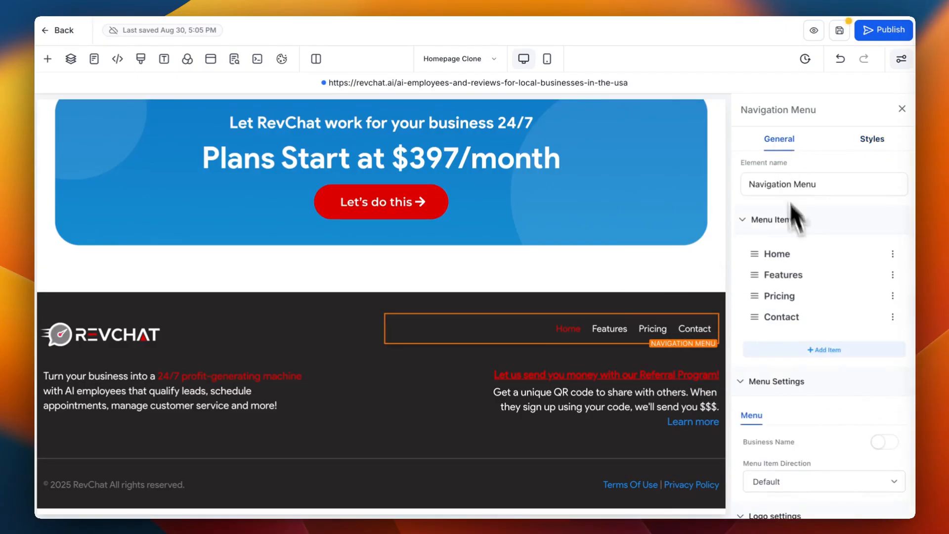
click(892, 254)
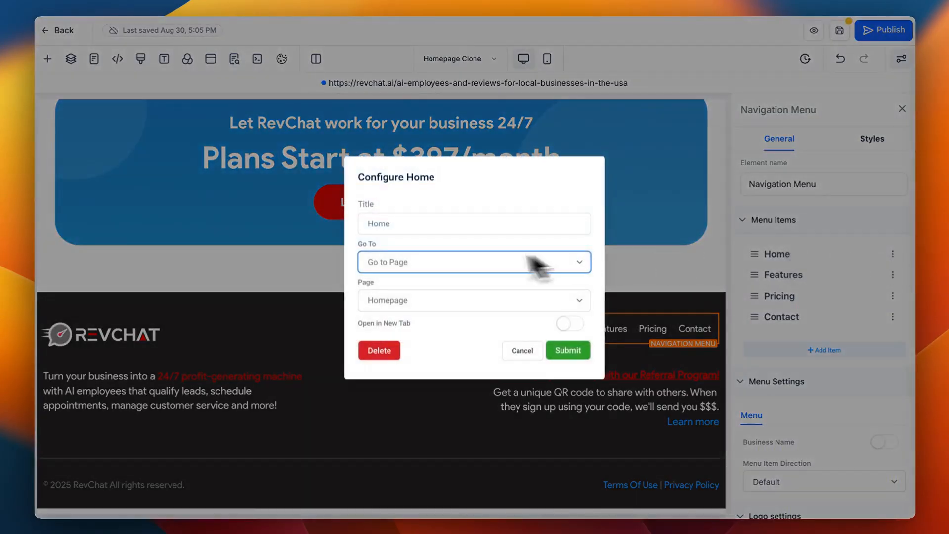
click(893, 275)
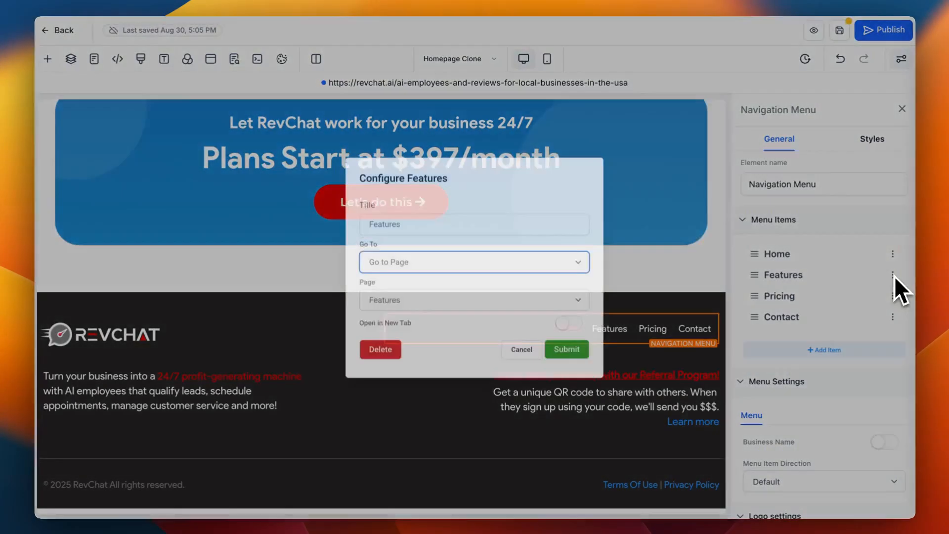
key(Escape)
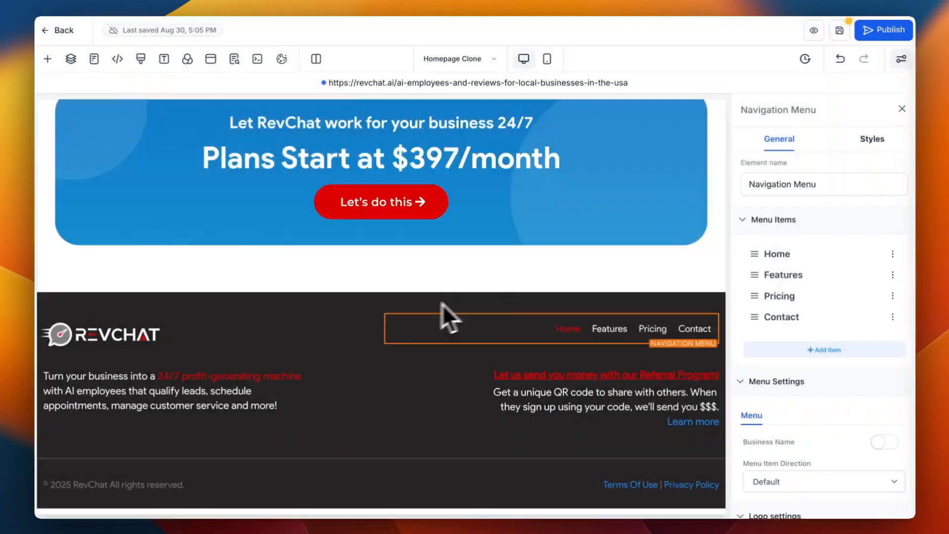
- Check the footer menu's Home link, then set its Features item to go to the Features page and submit it
click(565, 333)
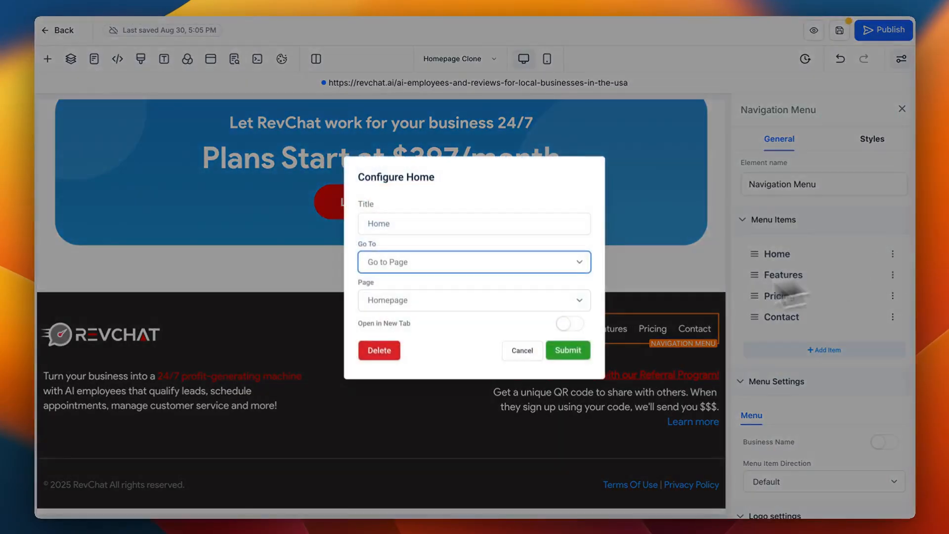
key(Escape)
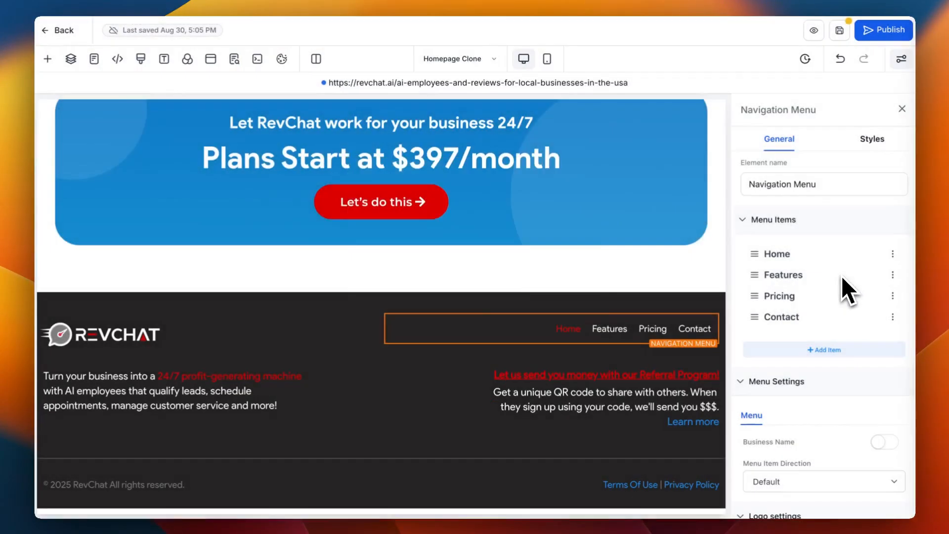
click(893, 275)
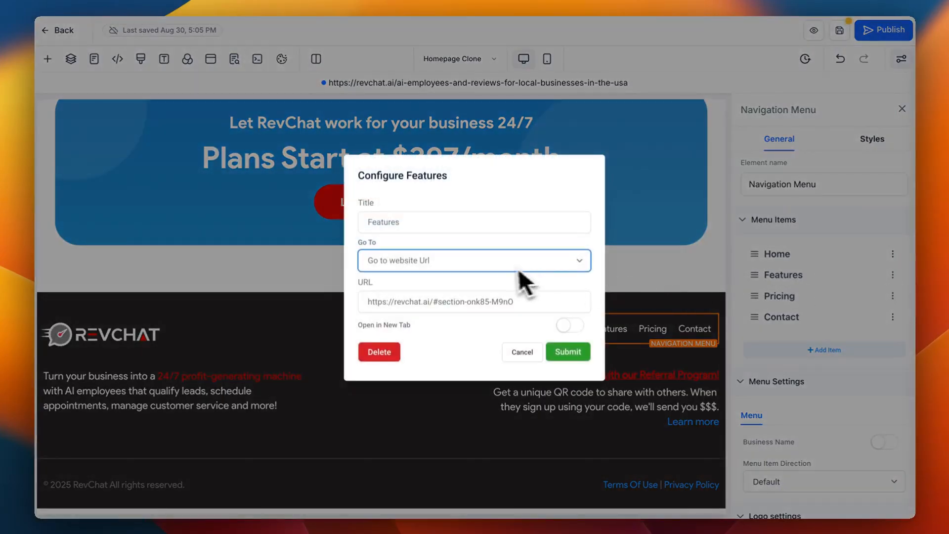
click(504, 264)
click(493, 276)
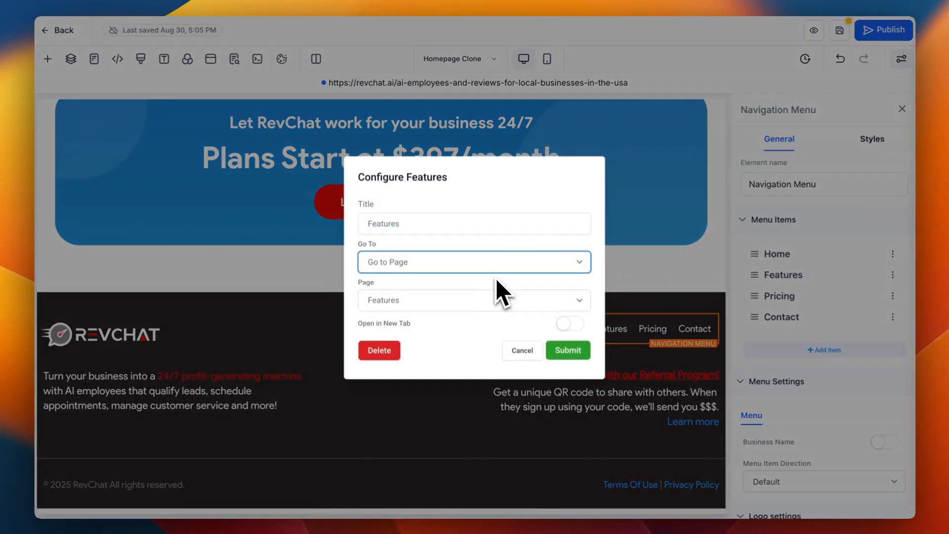
click(566, 351)
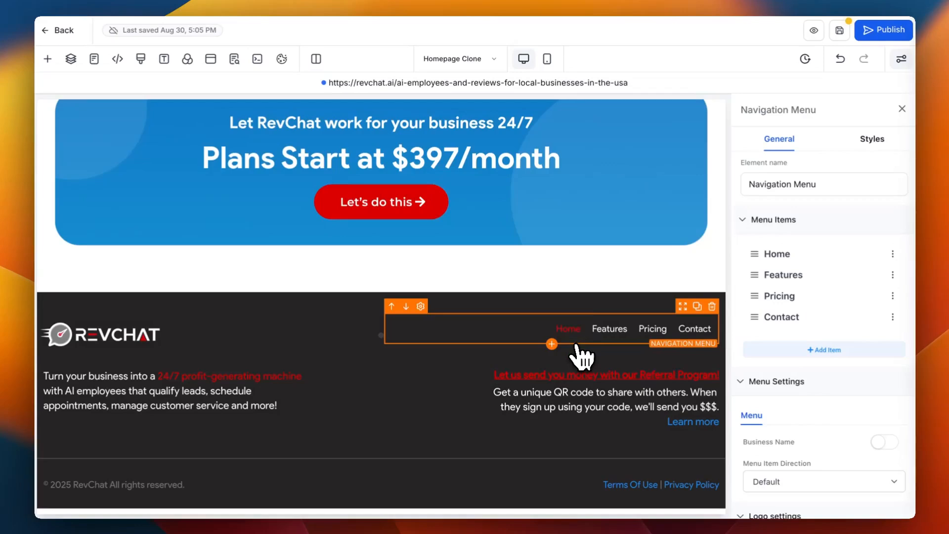
- Check the link settings of the footer menu's Pricing and Contact items without changing them
click(892, 296)
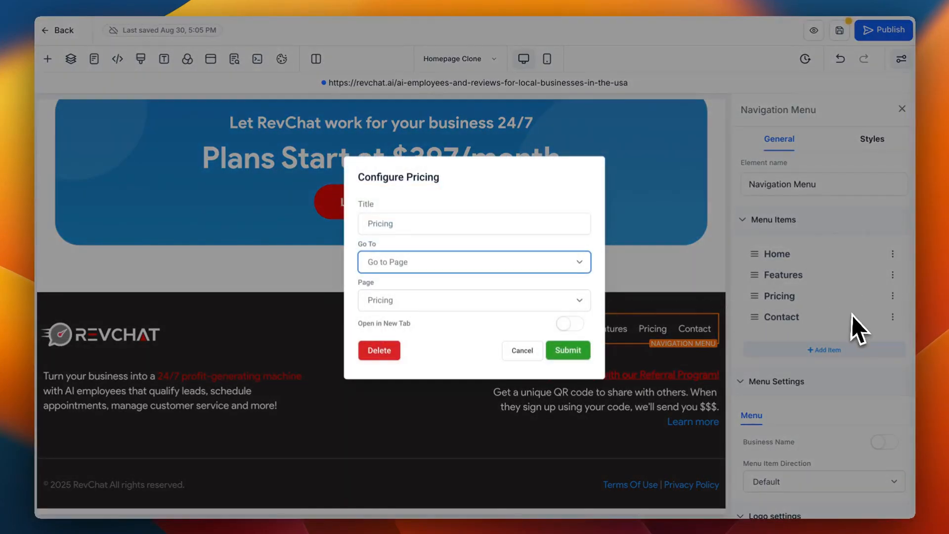
click(852, 315)
click(893, 317)
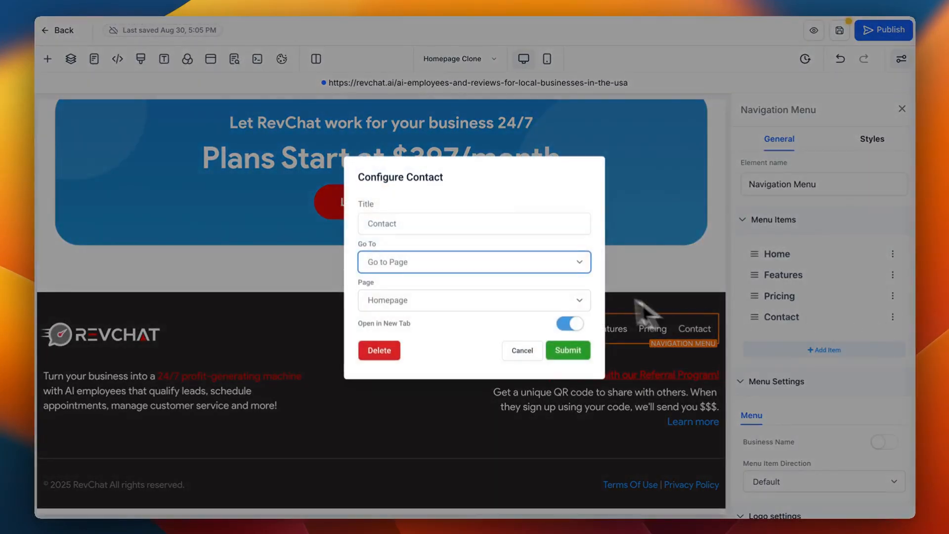
click(709, 264)
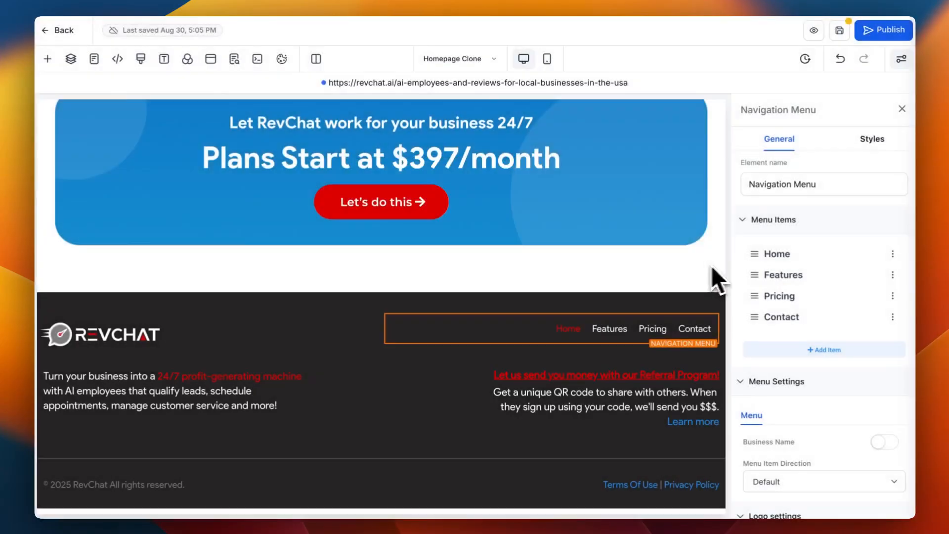
- Save the homepage along with its global section changes and publish it
click(838, 31)
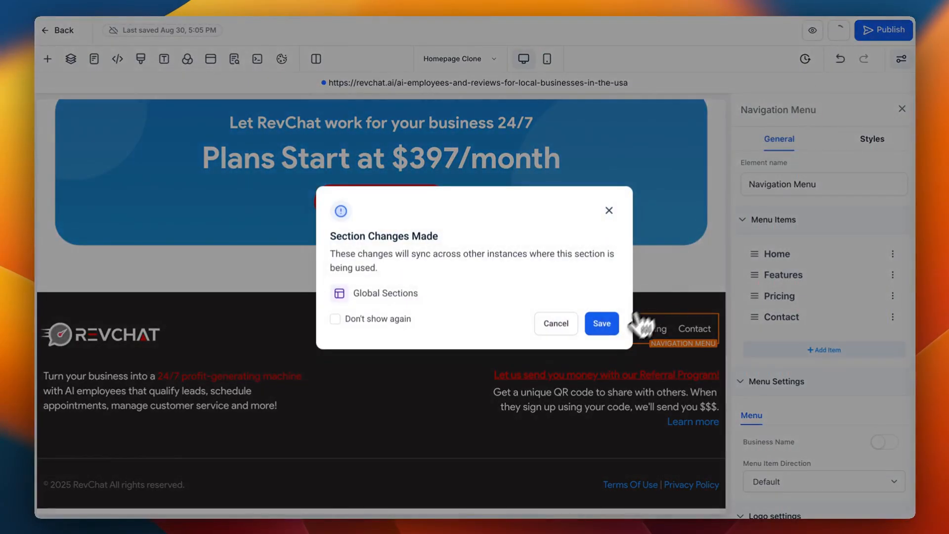
click(603, 326)
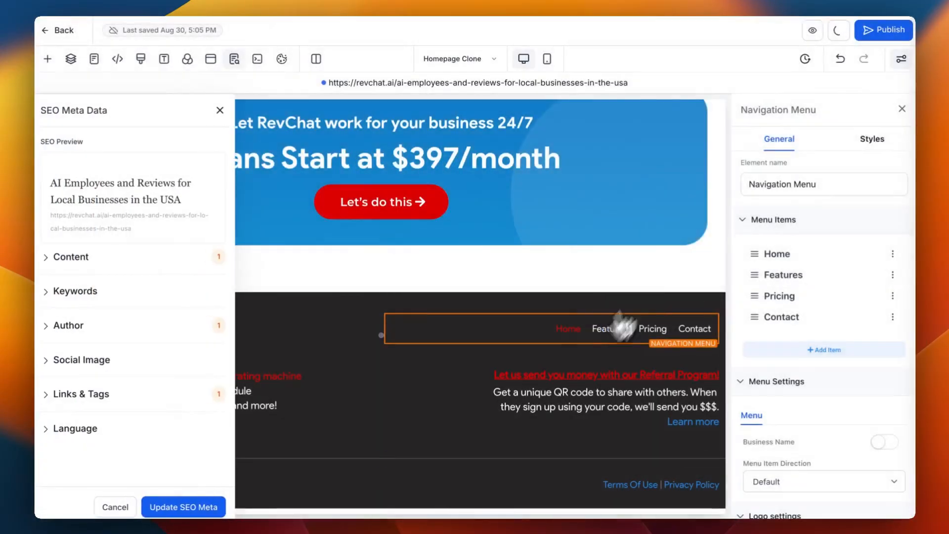
click(885, 34)
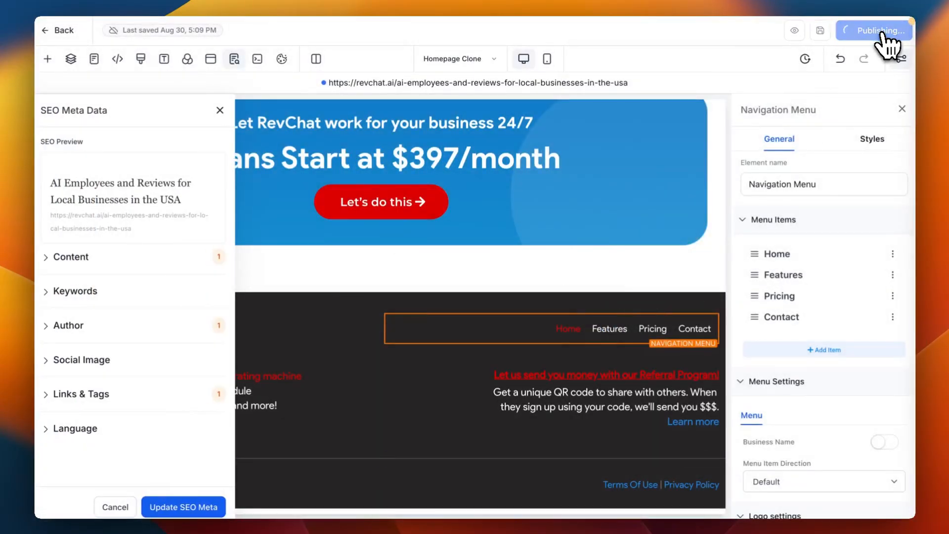
- Open the RevChat website's Pricing page for editing and replace the Biz Dominance header logo with the RevChat logo
click(58, 33)
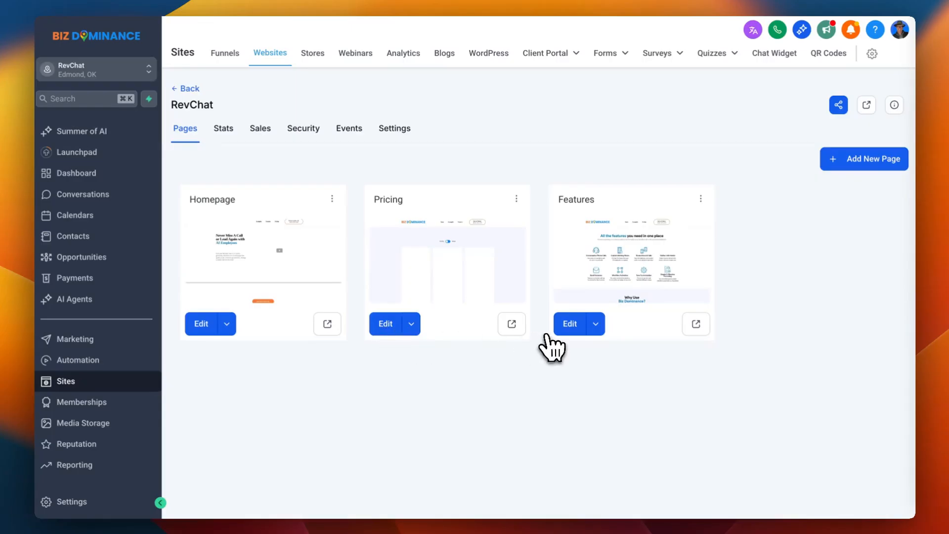
click(386, 324)
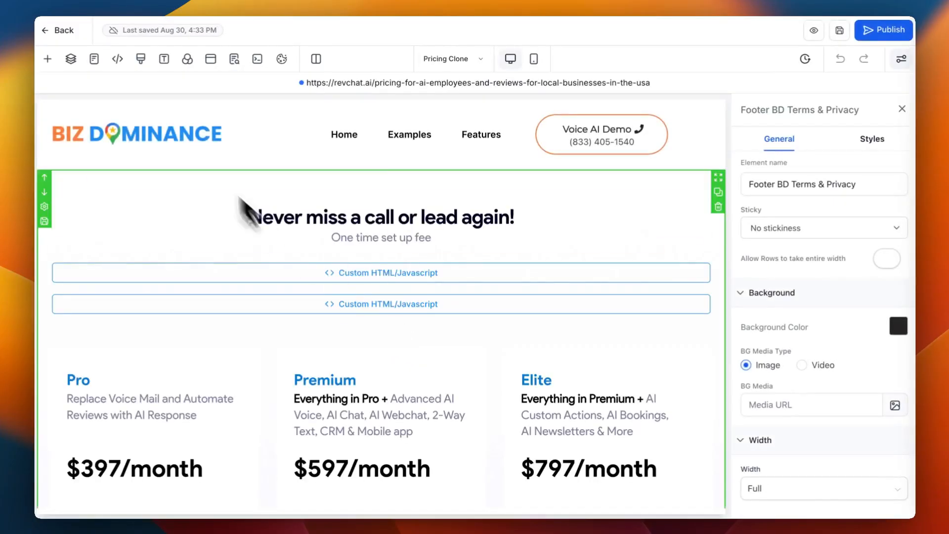
click(186, 140)
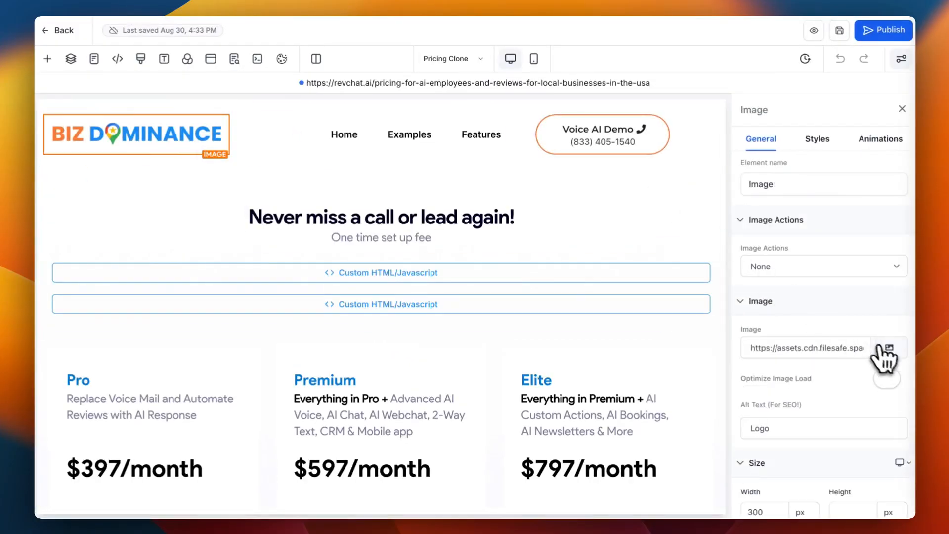
click(889, 357)
double_click(311, 360)
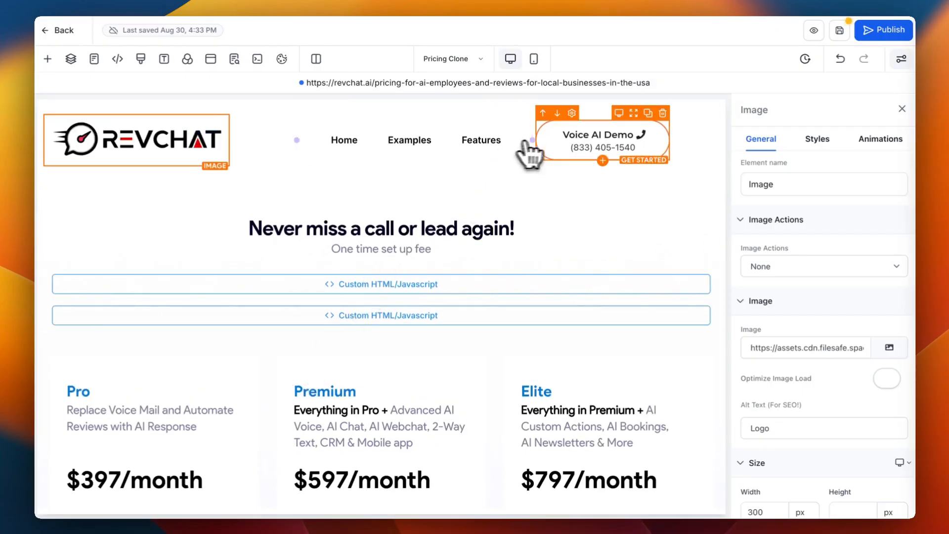
- Set the border color of the header's Voice AI Demo button to the brand color Red (logo), dd0000
click(550, 145)
scroll(824, 291, down, 5)
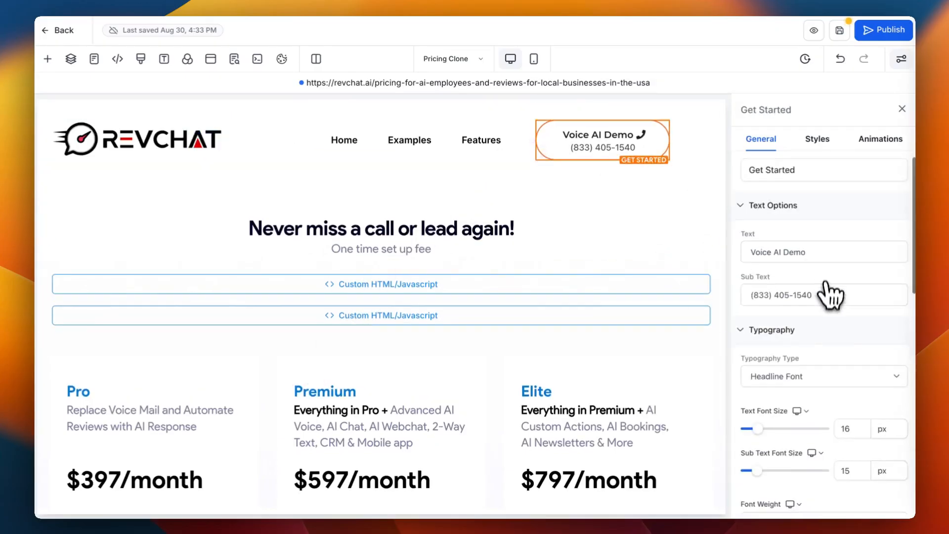
click(819, 141)
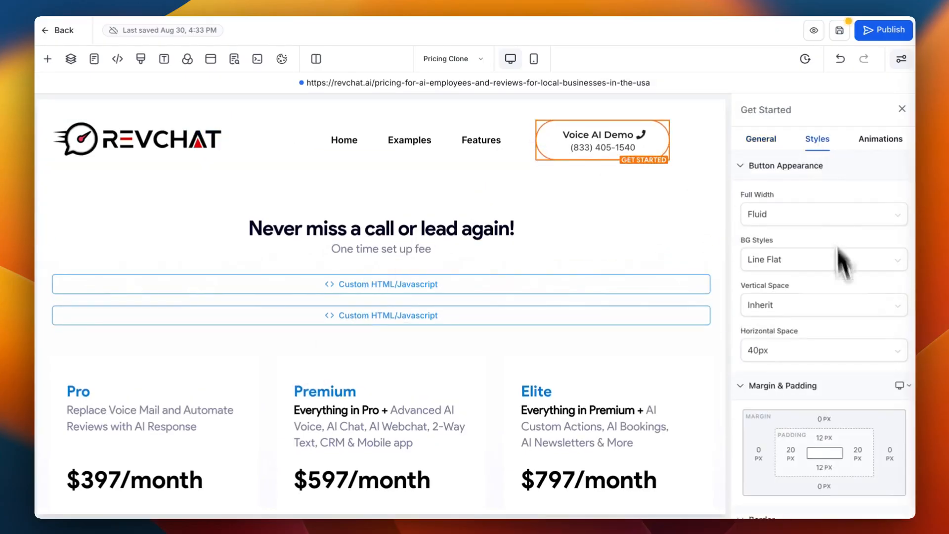
scroll(845, 277, down, 6)
click(898, 218)
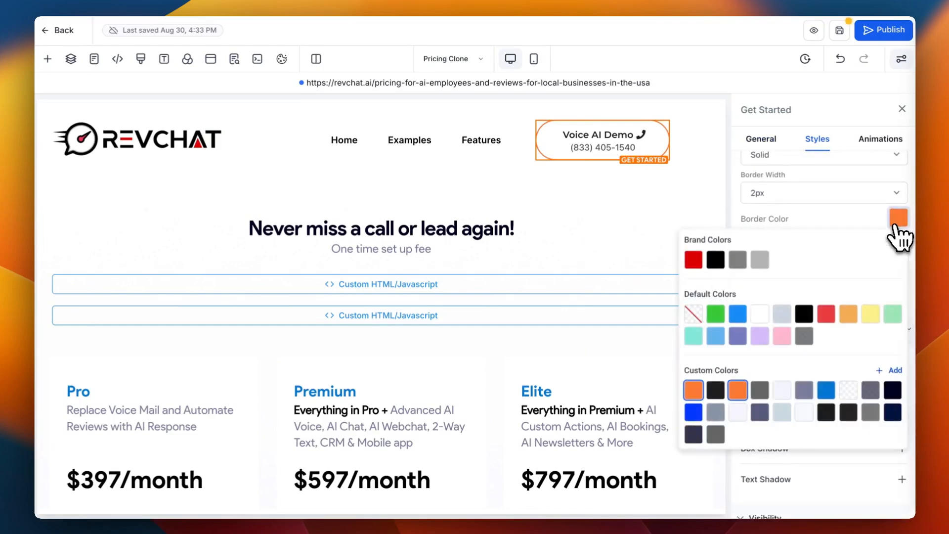
click(693, 261)
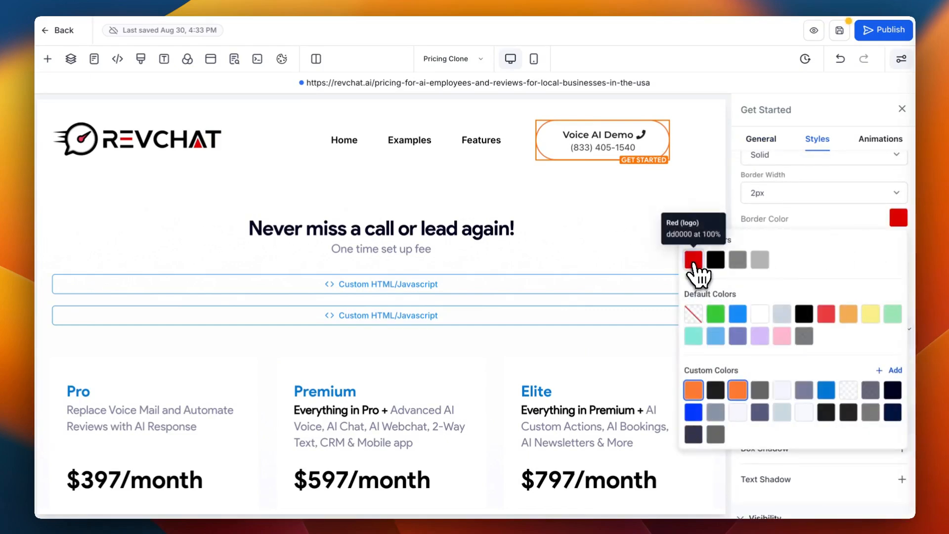
click(600, 220)
- Set the background color of the Pro plan's Get Started button to the brand color Red (logo), dd0000
scroll(600, 221, down, 2)
scroll(600, 221, down, 10)
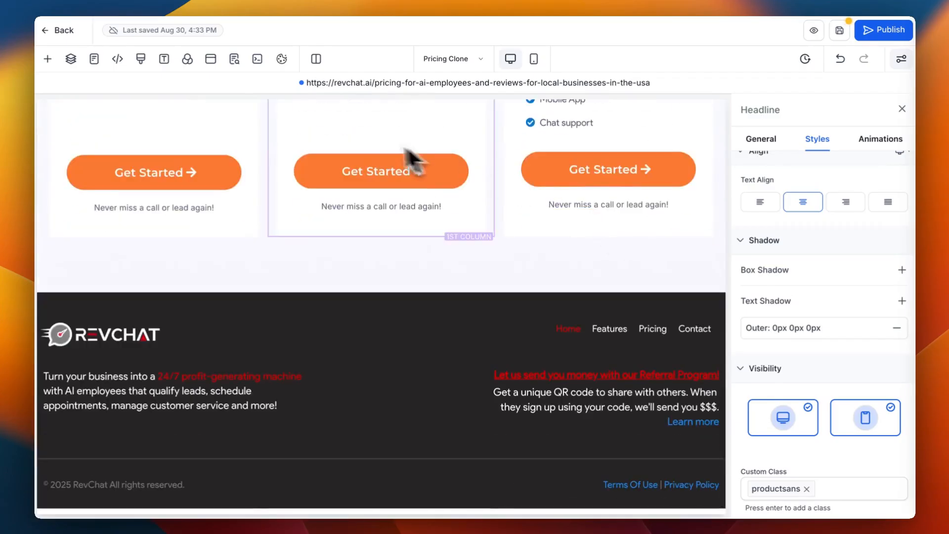
click(225, 177)
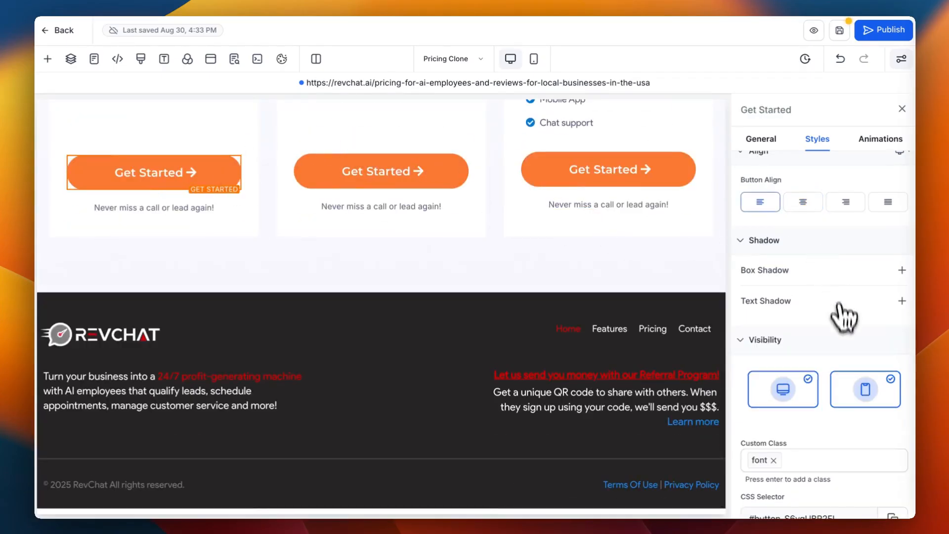
click(761, 140)
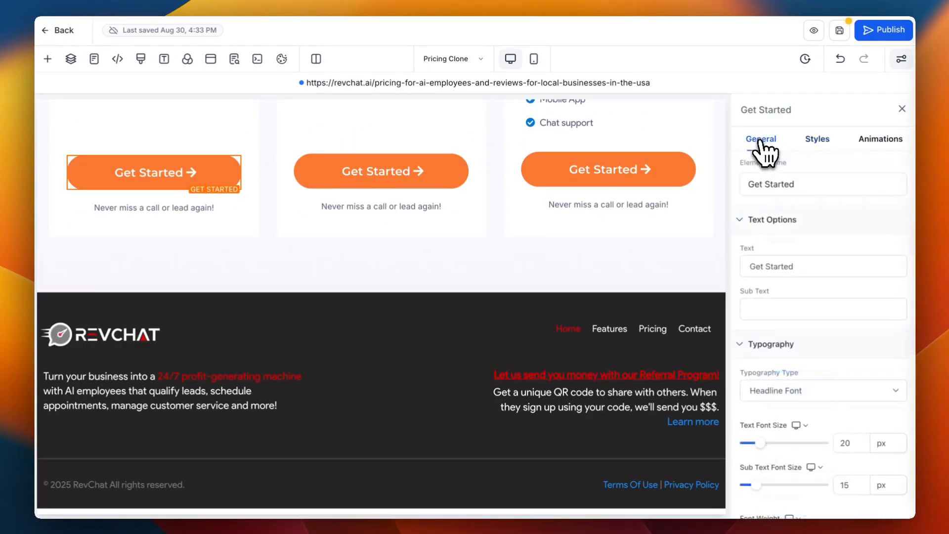
scroll(747, 272, down, 10)
click(899, 264)
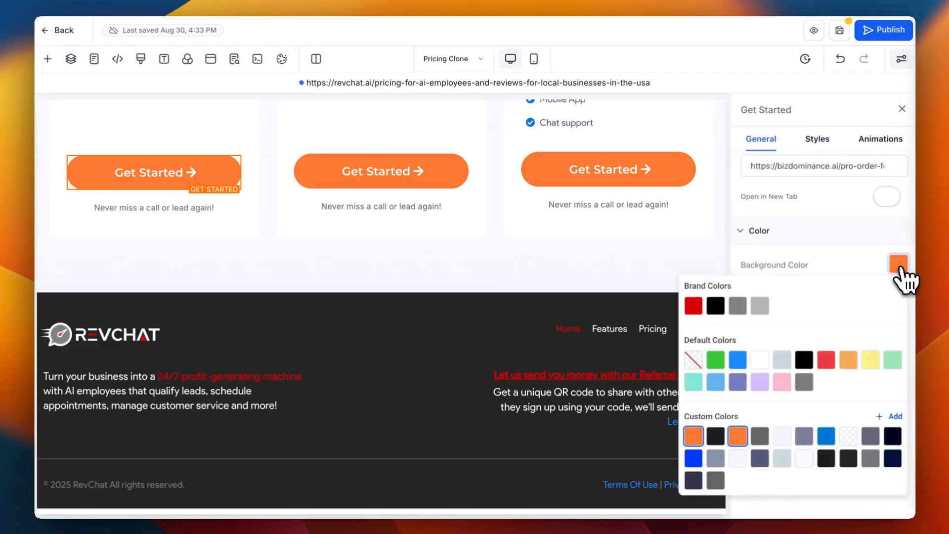
click(693, 306)
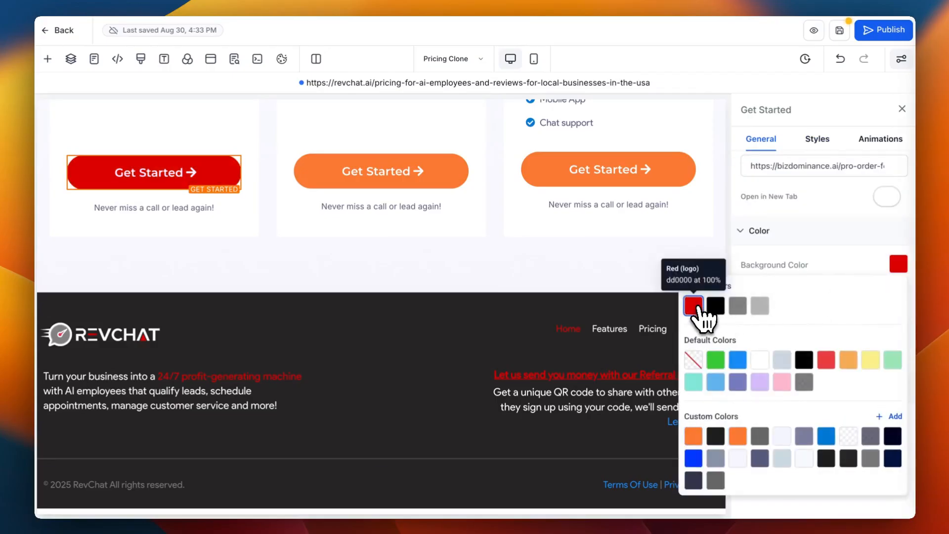
- Set the background color of the Premium and Elite plans' Get Started buttons to the brand color Red (logo), dd0000
click(455, 190)
click(899, 265)
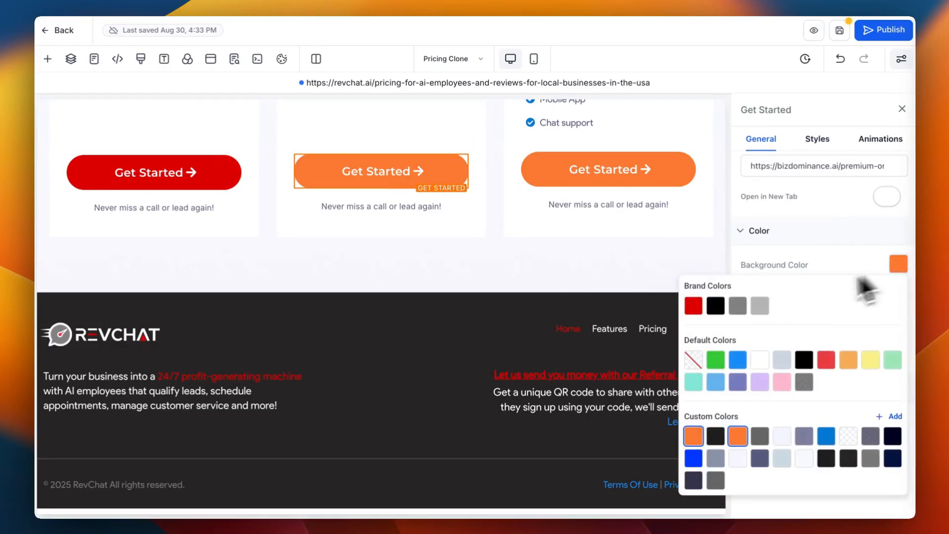
click(694, 306)
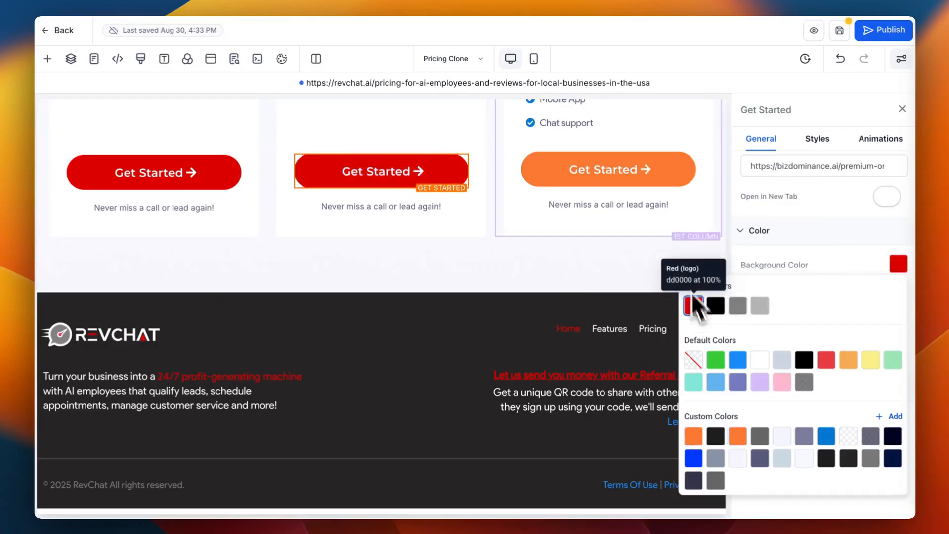
click(676, 183)
click(898, 264)
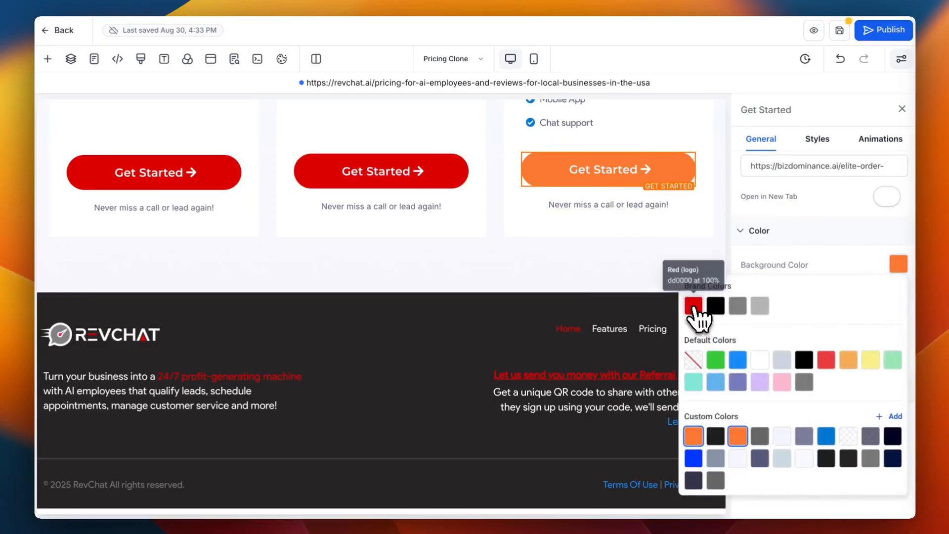
click(694, 307)
click(624, 235)
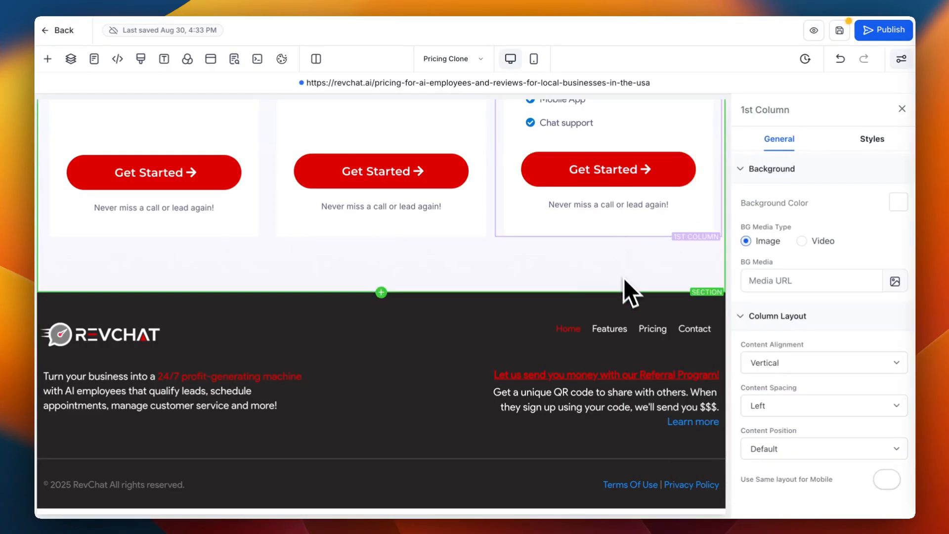
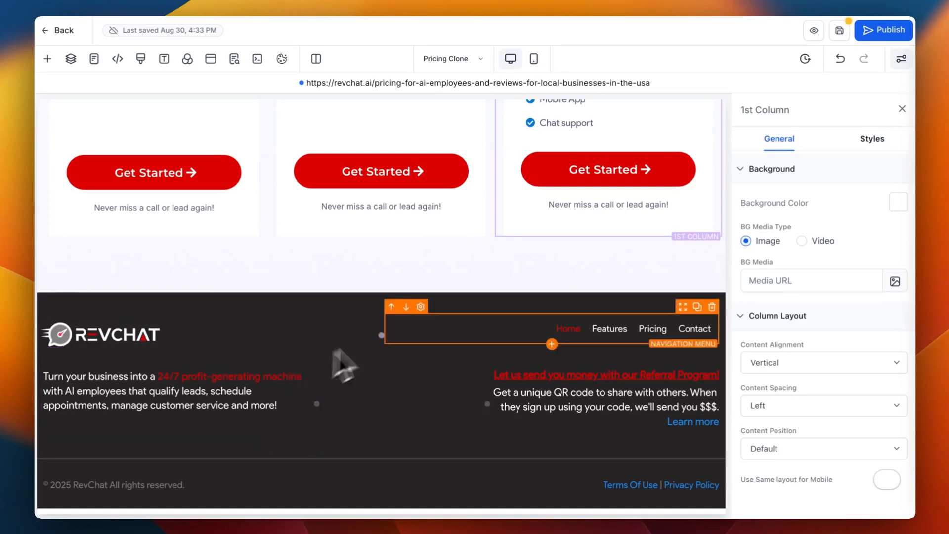
- Set the hover text color of the Pricing page's header navigation menu to the brand color Red (logo), dd0000
scroll(414, 297, up, 3)
scroll(413, 292, up, 10)
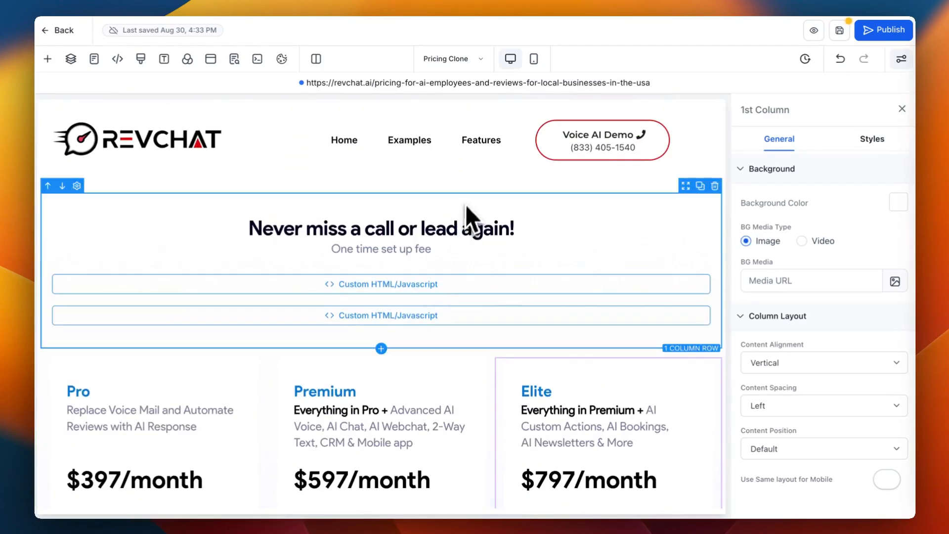
click(368, 141)
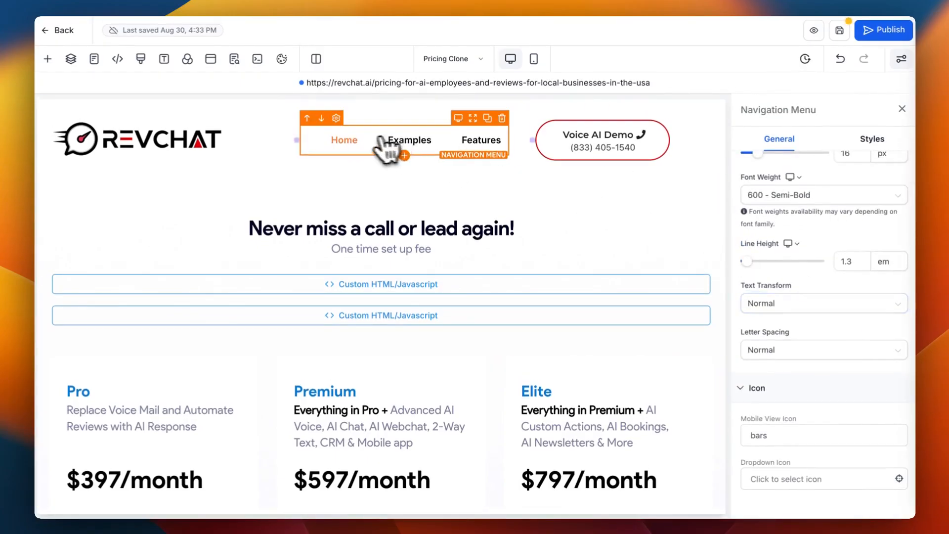
scroll(865, 228, up, 5)
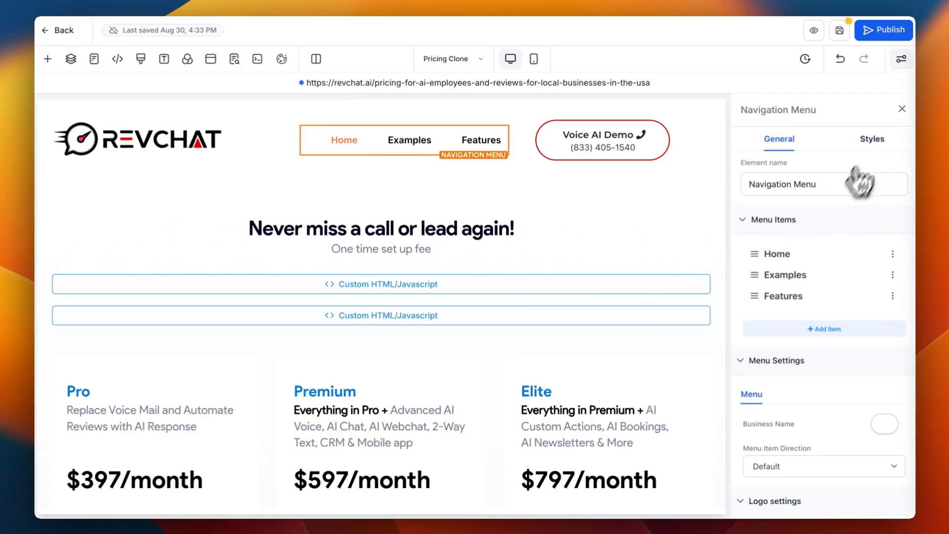
click(873, 143)
scroll(859, 326, down, 10)
scroll(858, 326, up, 8)
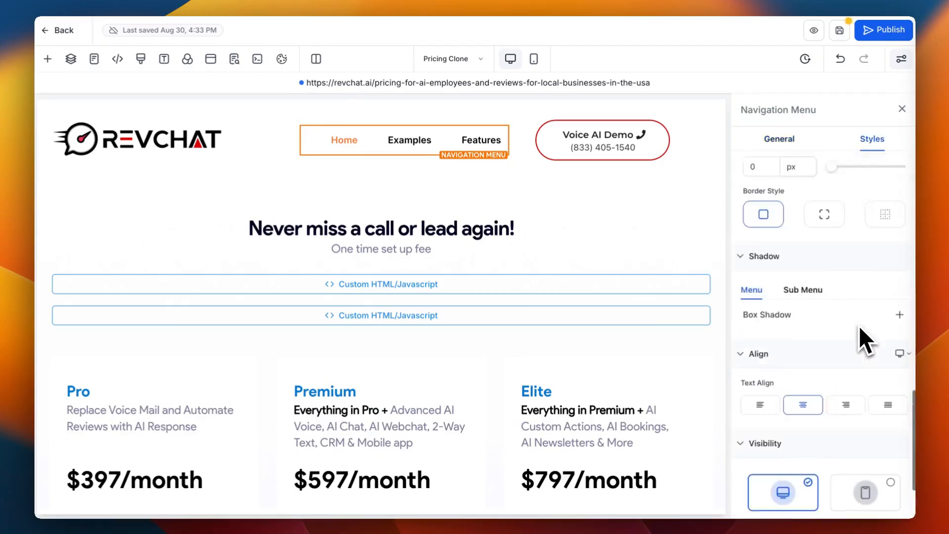
scroll(859, 325, up, 3)
click(896, 282)
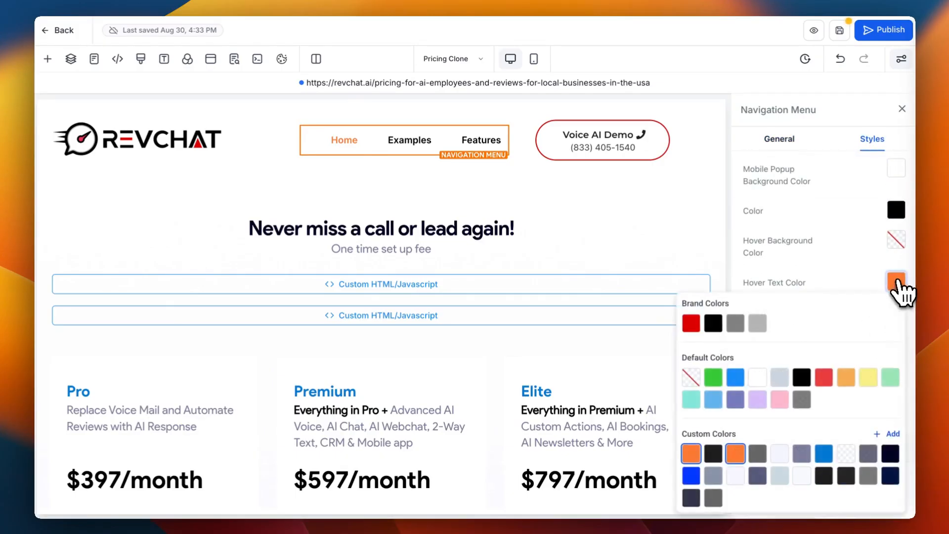
click(690, 323)
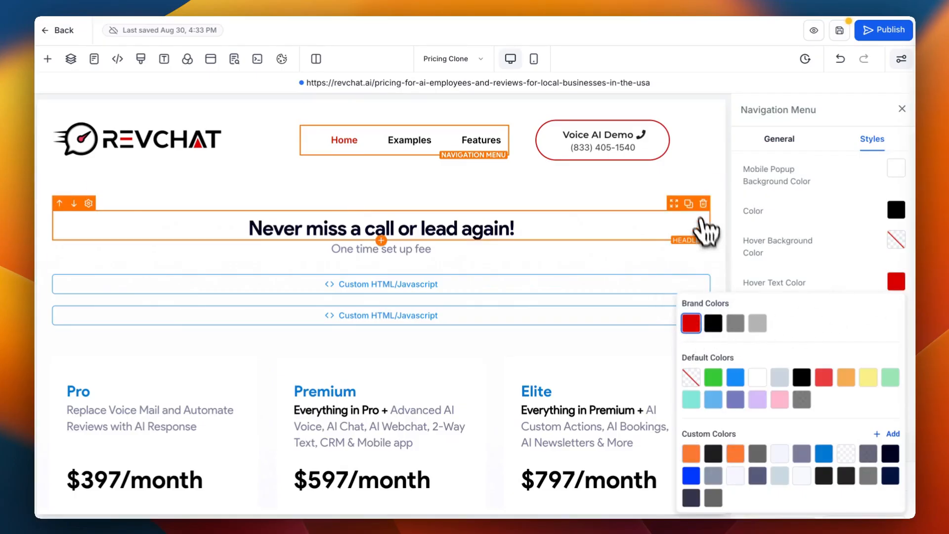
- Check the header menu's Home item link and change the Examples item's URL domain to revchat.ai, keeping its section anchor
click(346, 143)
click(780, 140)
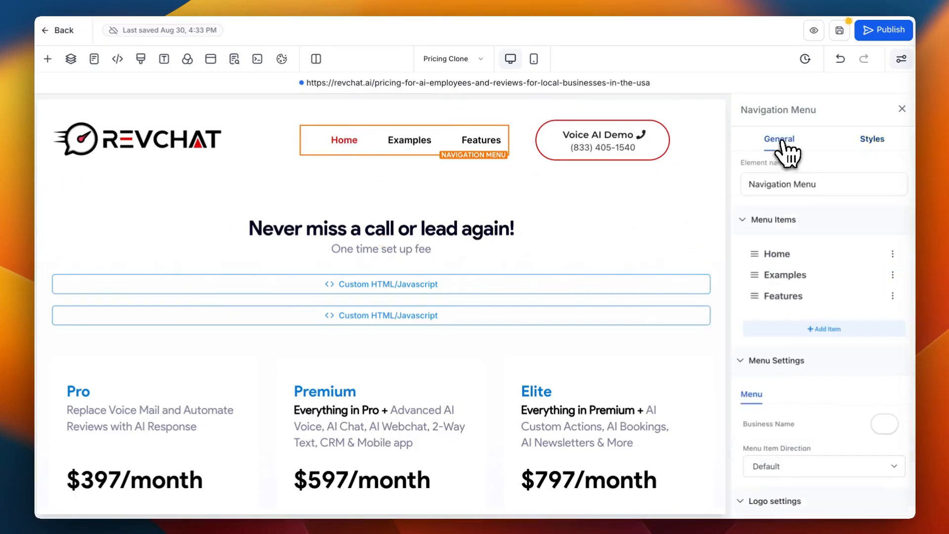
click(893, 255)
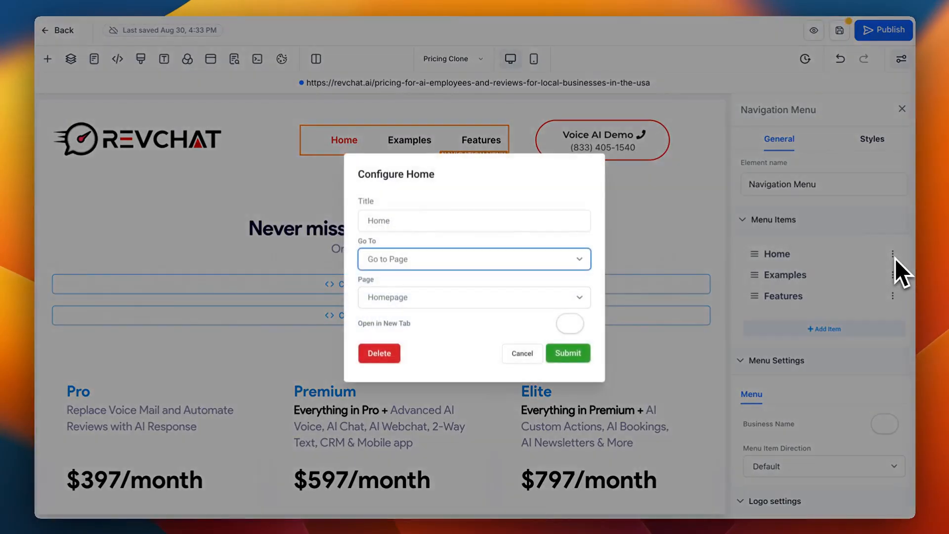
click(414, 144)
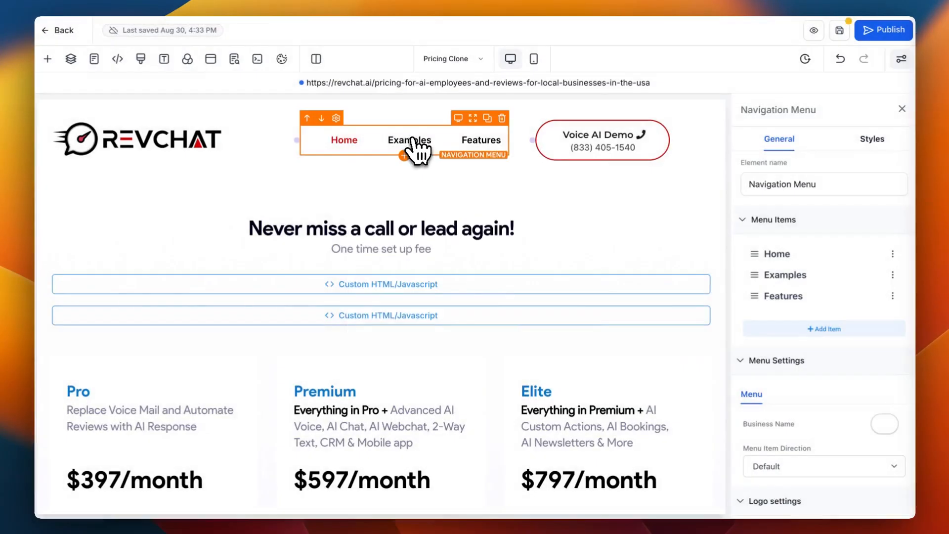
click(893, 275)
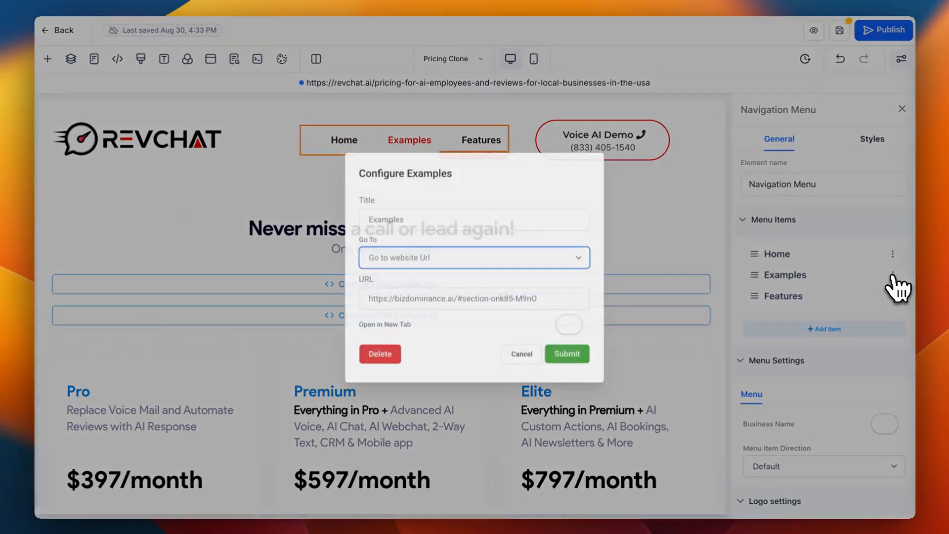
click(444, 302)
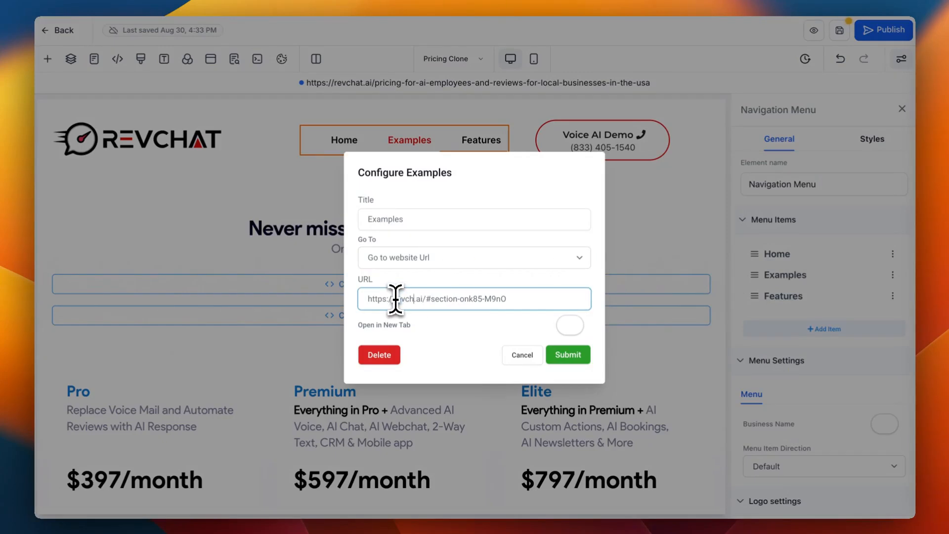
click(563, 358)
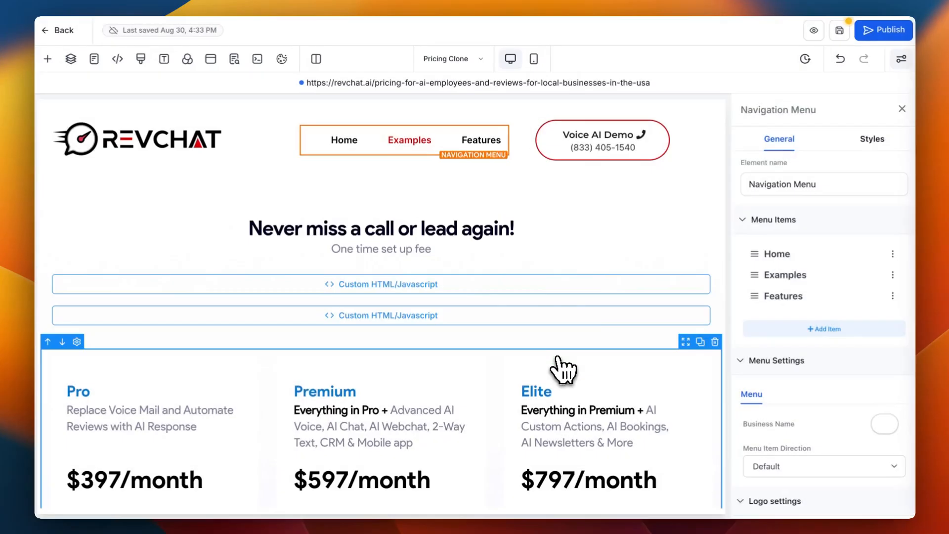
- Check the Features menu item's page link, save the Pricing page and publish it
click(892, 296)
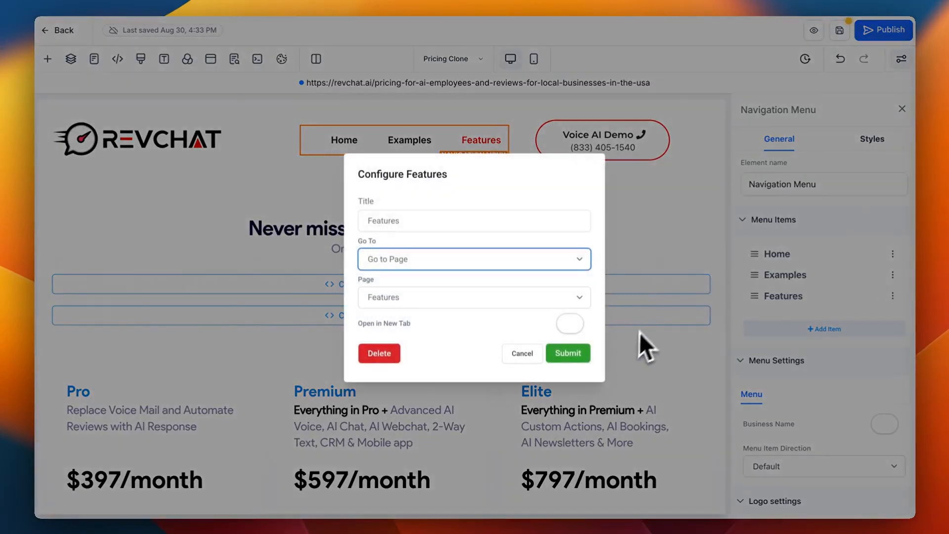
click(761, 312)
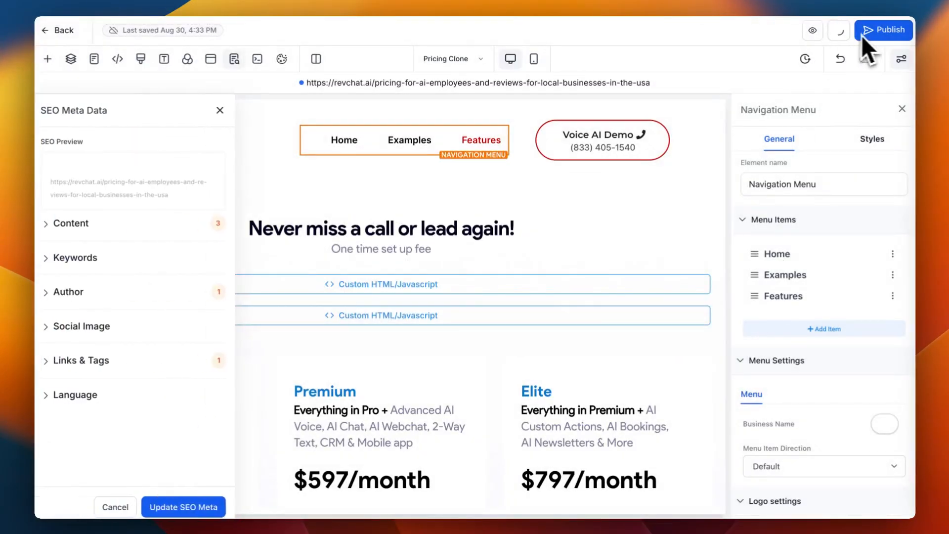
click(880, 31)
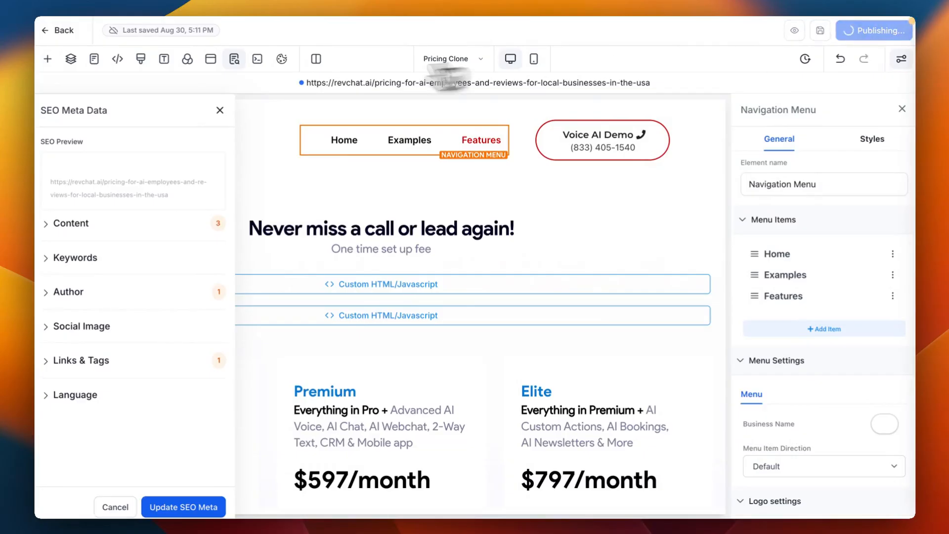
click(220, 110)
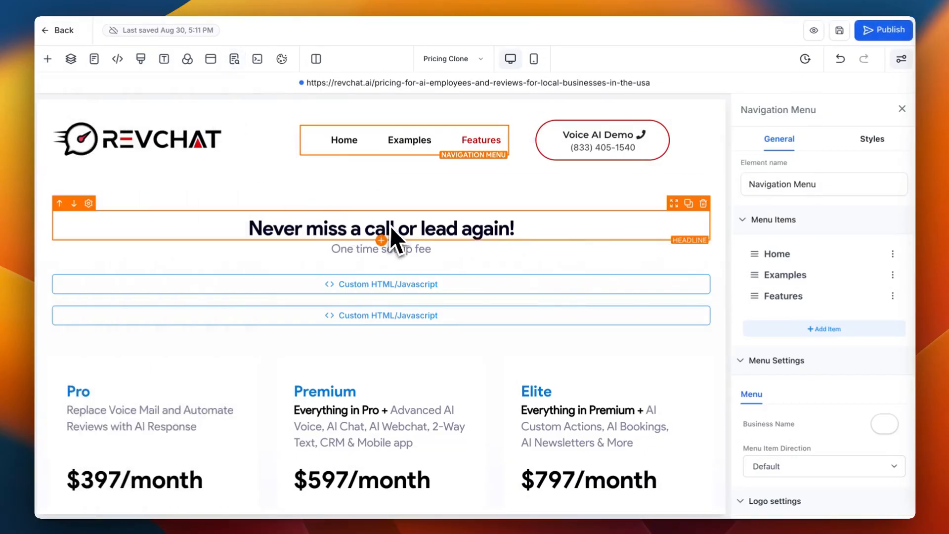
- Try editing the first digit of the Pro plan's monthly price headline and set it back to $397/month
scroll(391, 226, down, 3)
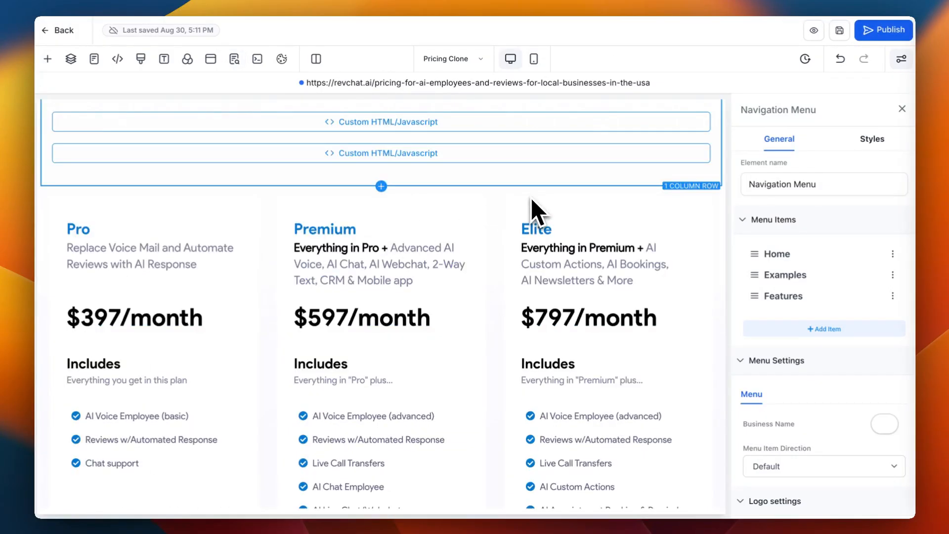
scroll(531, 197, down, 2)
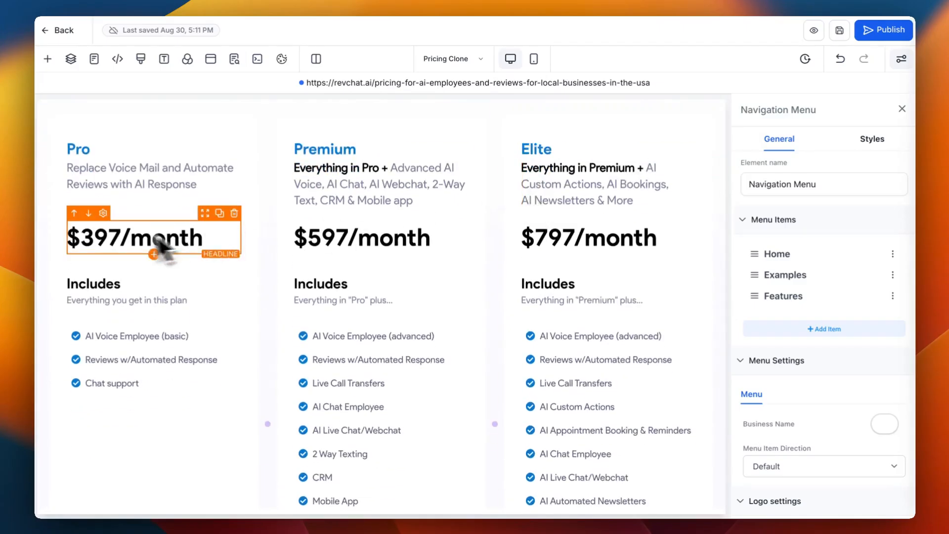
click(98, 243)
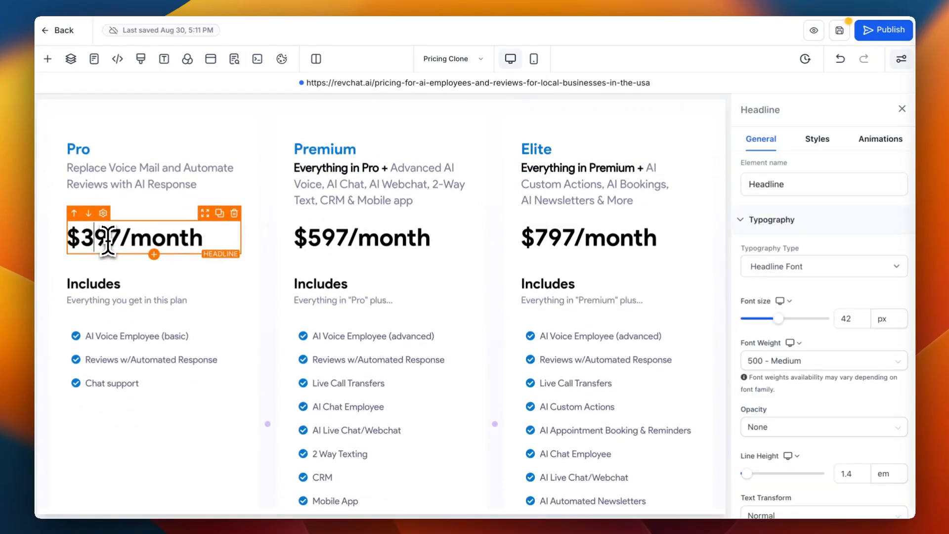
key(BackSpace)
text(2)
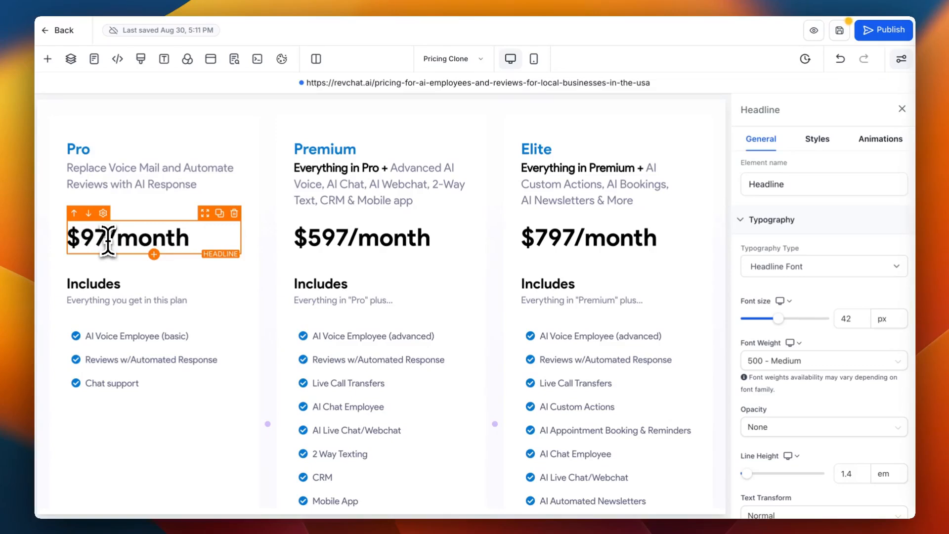
key(BackSpace)
text(3)
click(121, 265)
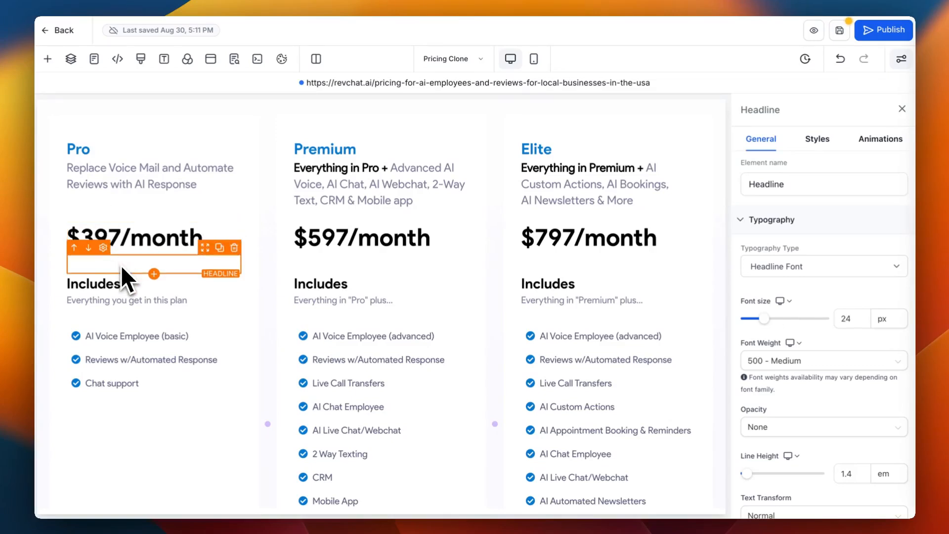
- Expand the Pricing page's main section in the layer tree and examine its column rows against the page content
scroll(235, 256, up, 3)
scroll(235, 256, up, 1)
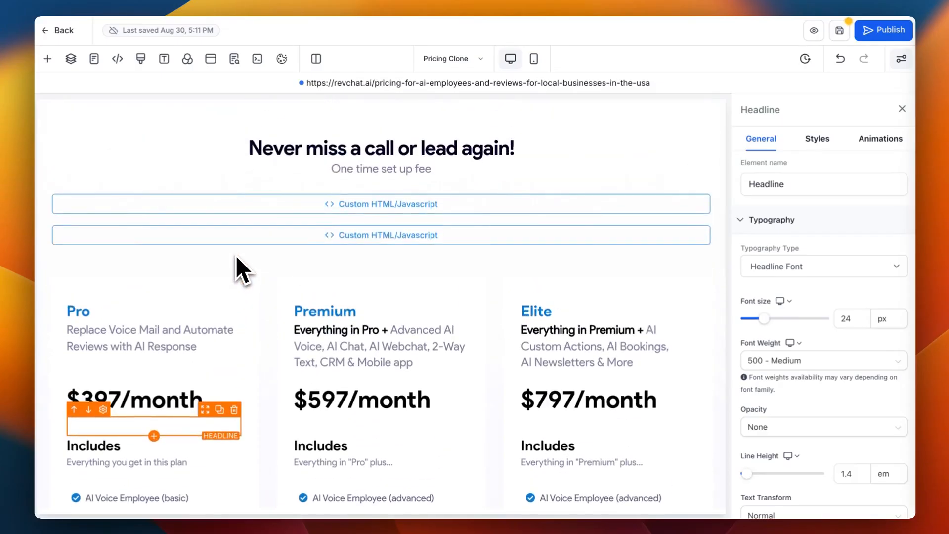
scroll(332, 319, down, 1)
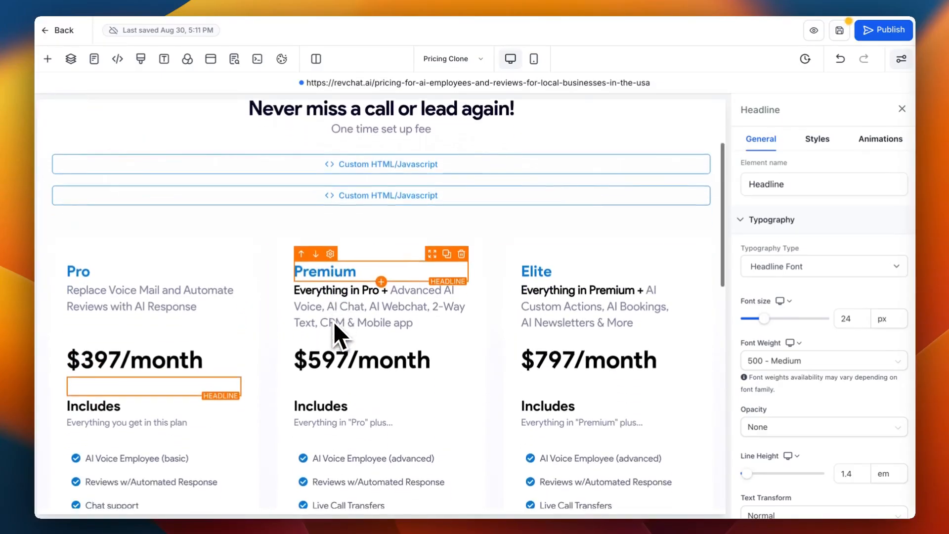
scroll(333, 322, down, 10)
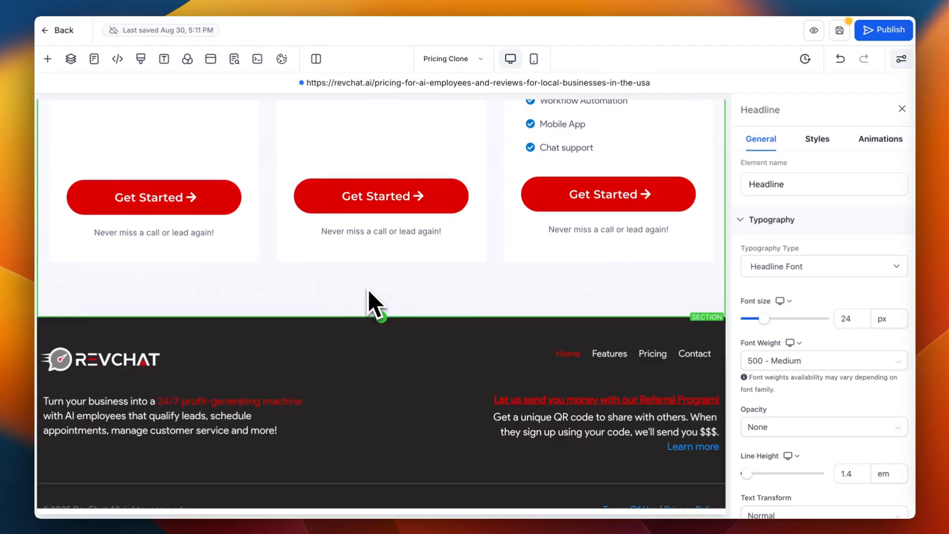
scroll(368, 290, up, 20)
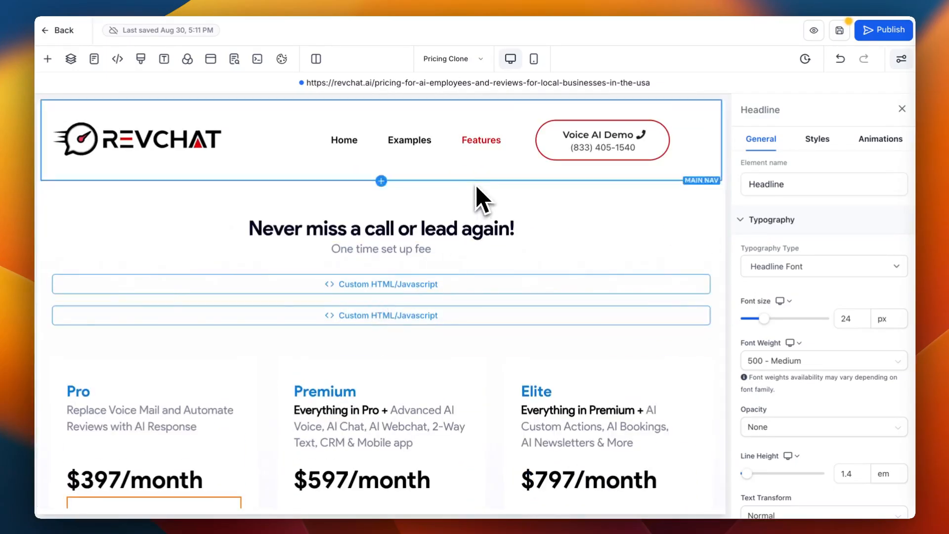
click(72, 61)
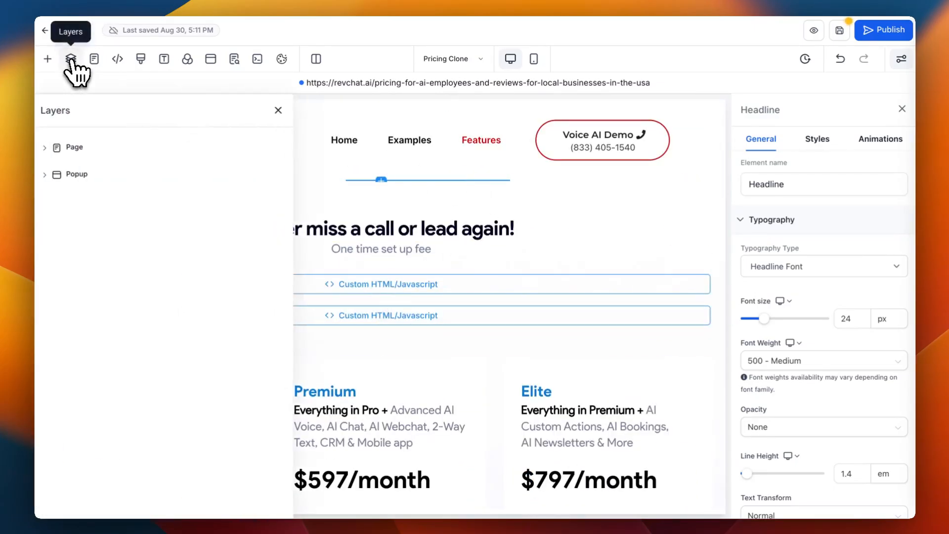
click(45, 147)
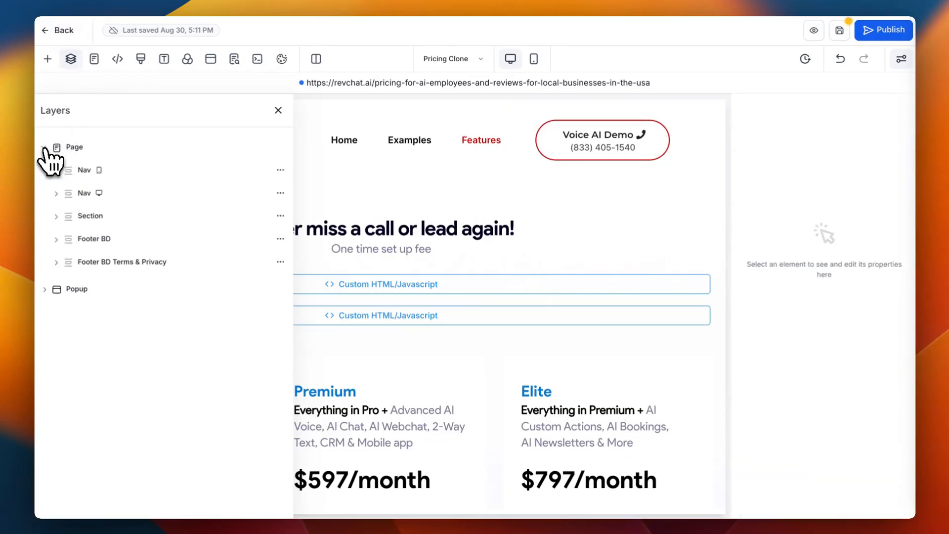
click(85, 216)
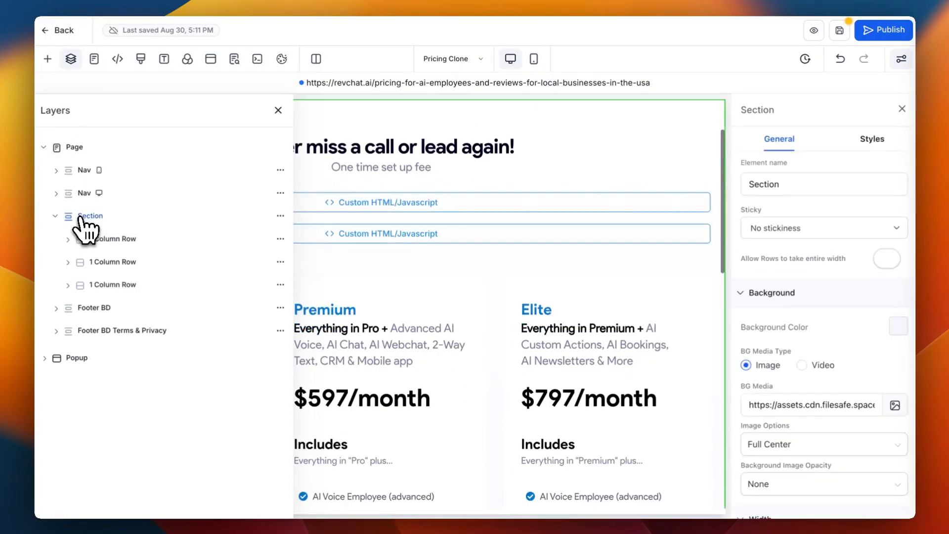
click(109, 287)
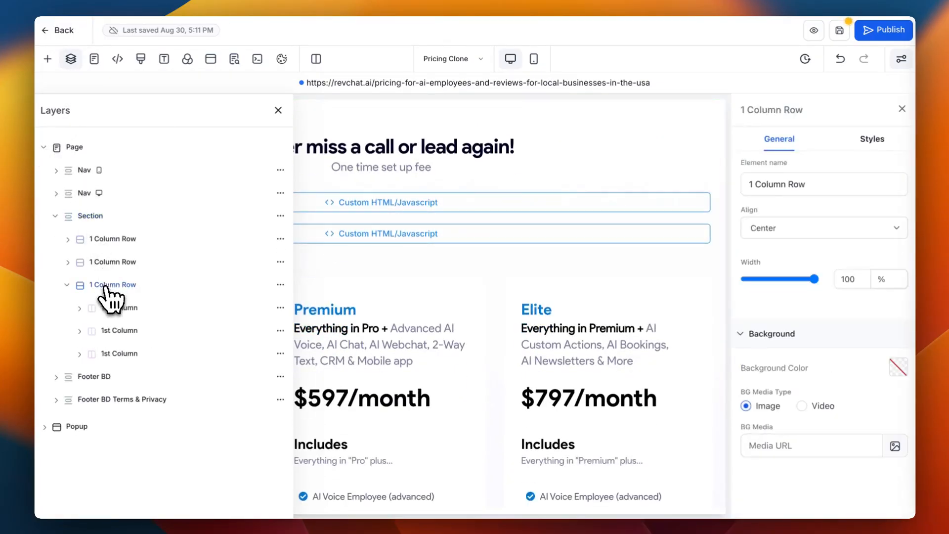
scroll(502, 256, down, 2)
scroll(503, 256, up, 5)
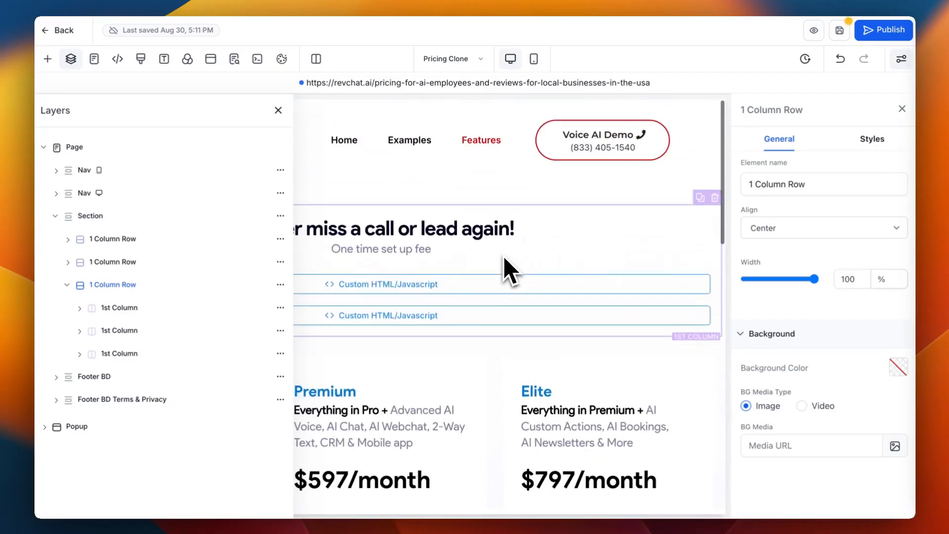
scroll(501, 299, down, 10)
scroll(501, 298, up, 3)
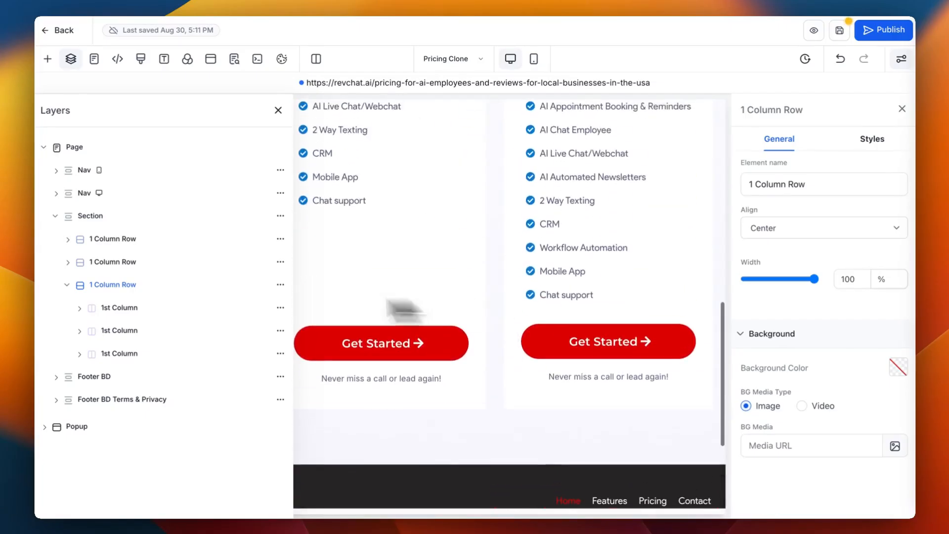
- Expand the section's first two column rows and examine the custom class assigned to the second row with the monthly plans
click(101, 241)
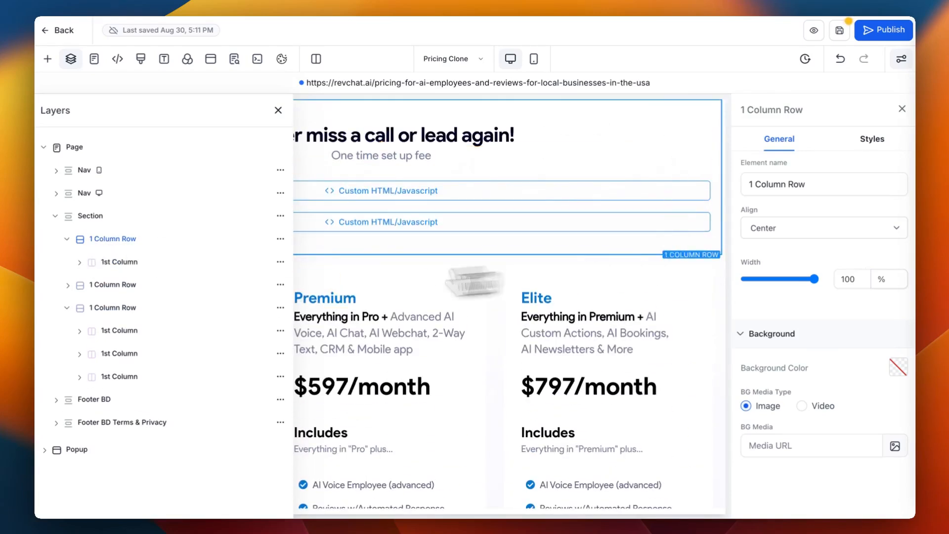
click(106, 285)
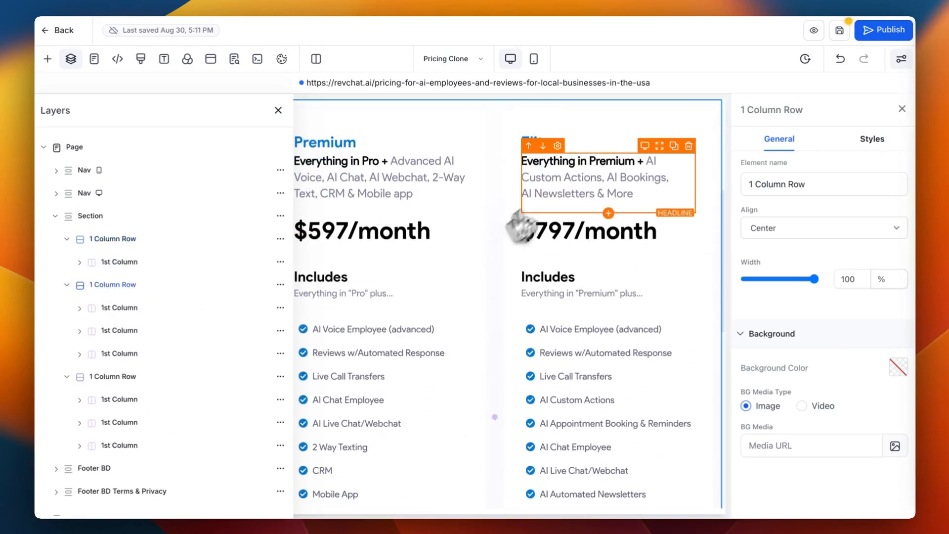
scroll(660, 317, down, 5)
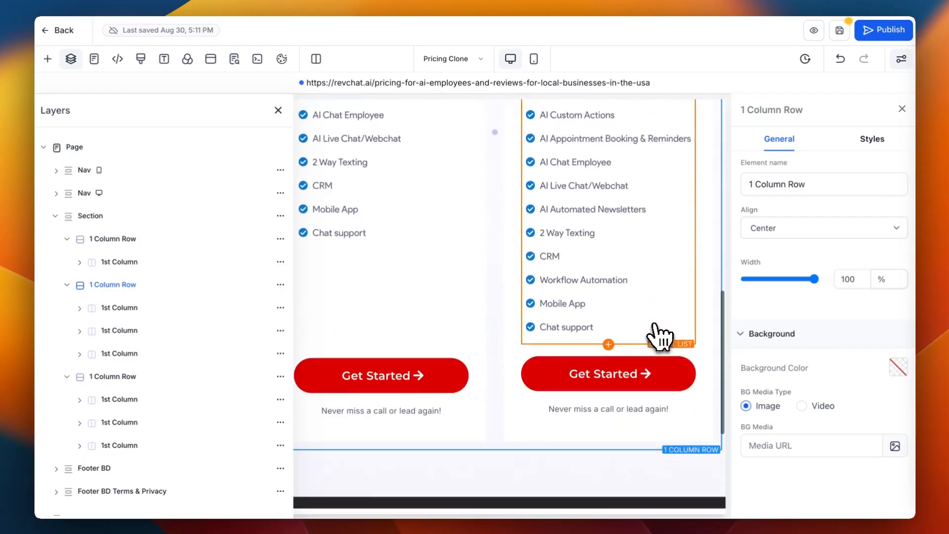
scroll(661, 336, down, 1)
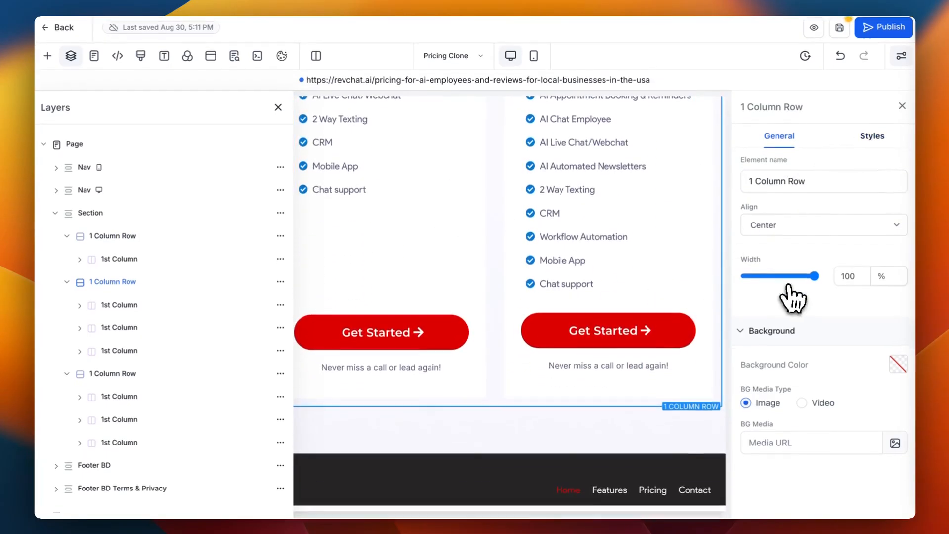
click(873, 141)
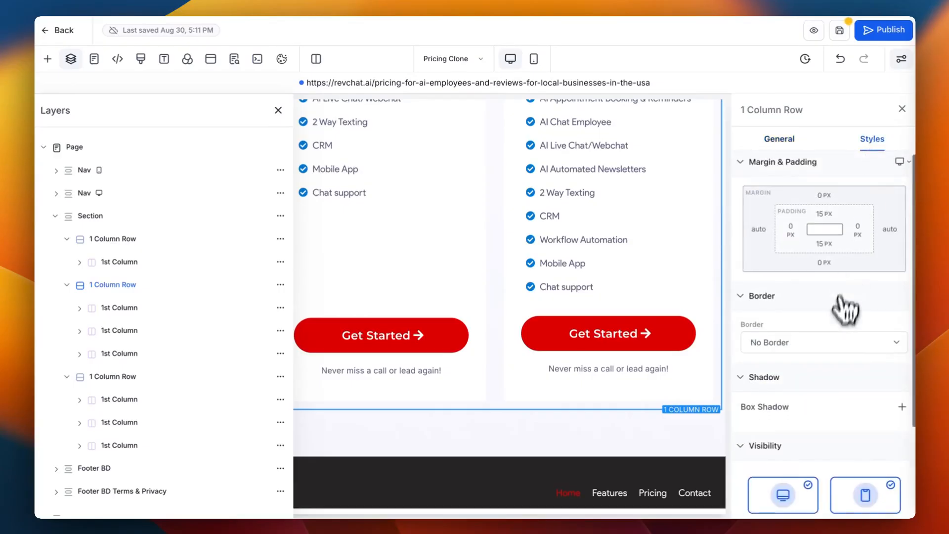
scroll(837, 316, down, 3)
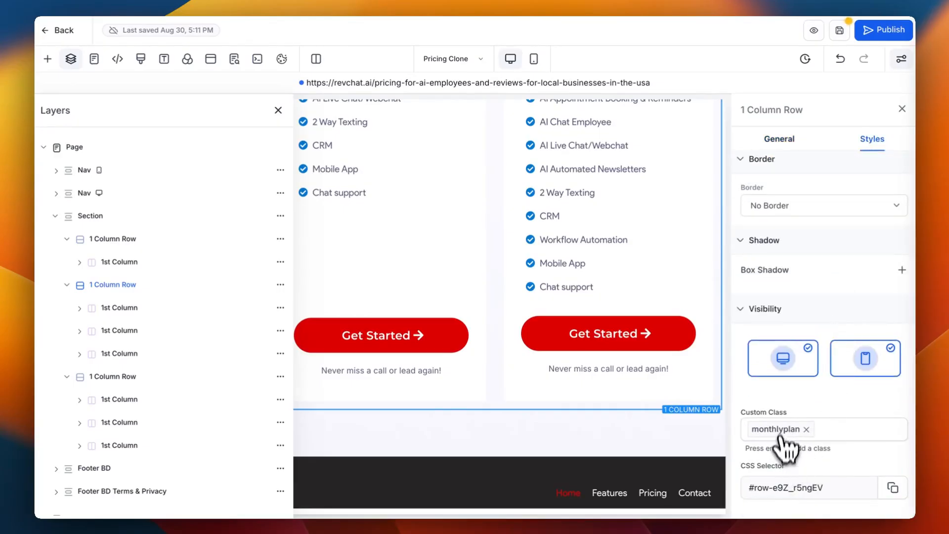
- Remove the hide custom class from the section's third column row so only annualplan remains, and close the layer tree
click(118, 378)
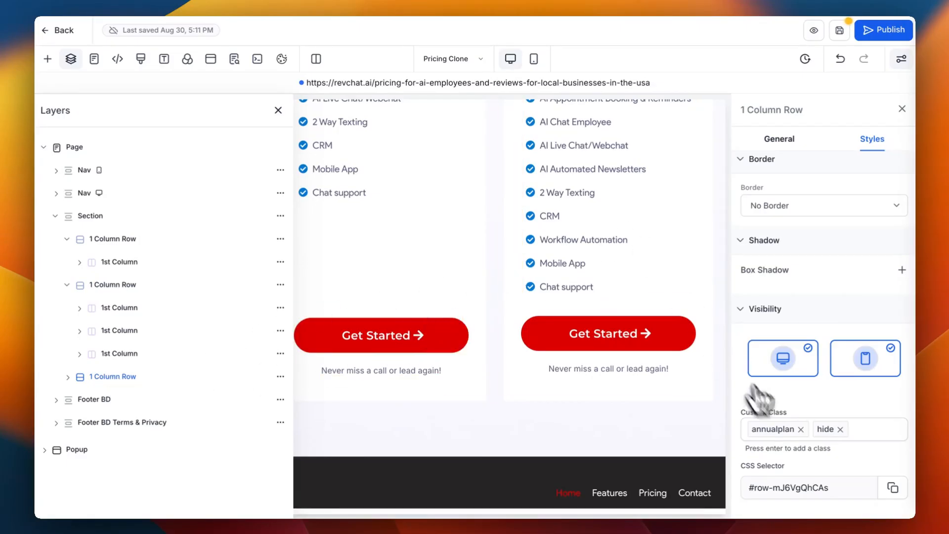
click(840, 429)
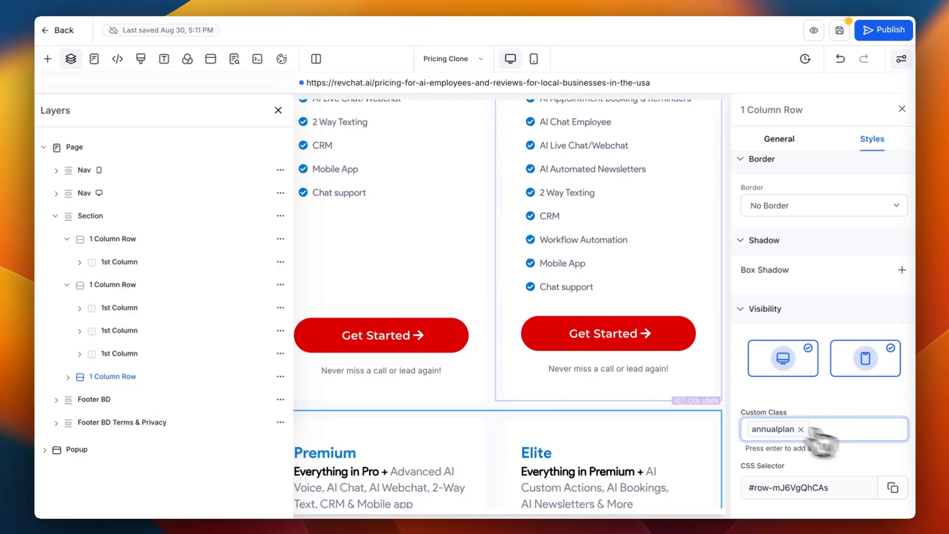
scroll(658, 377, down, 3)
scroll(657, 381, down, 2)
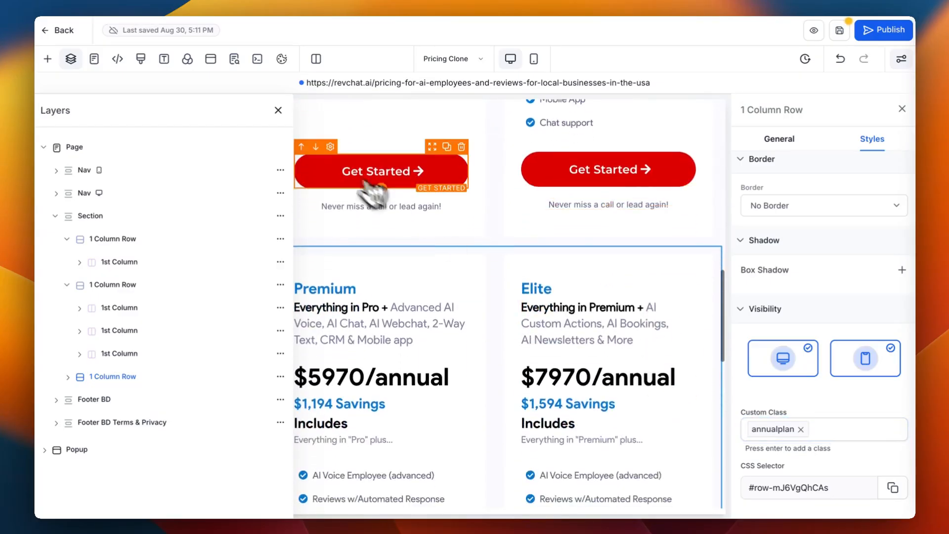
click(277, 111)
scroll(306, 316, down, 10)
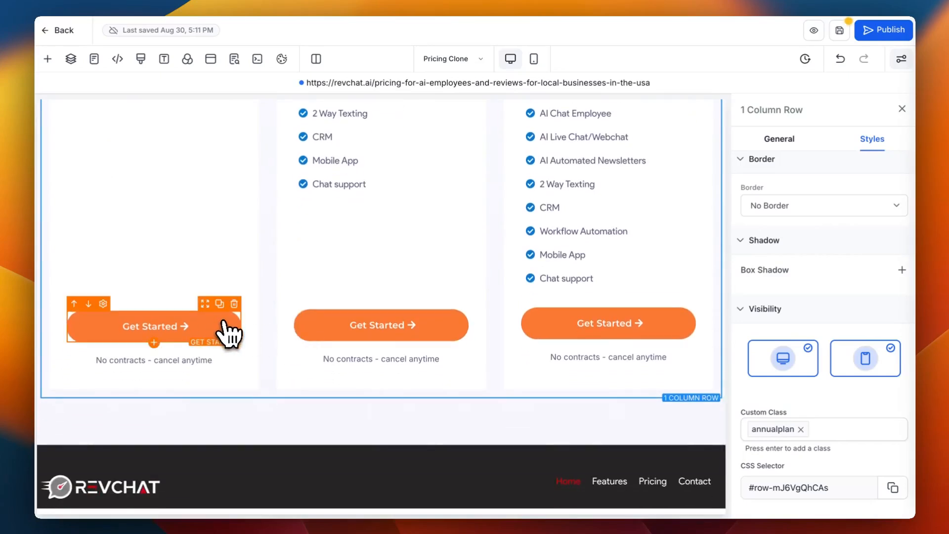
- Set the background color of the annual Pro plan's Get Started button to the brand color Red (logo)
scroll(238, 327, up, 6)
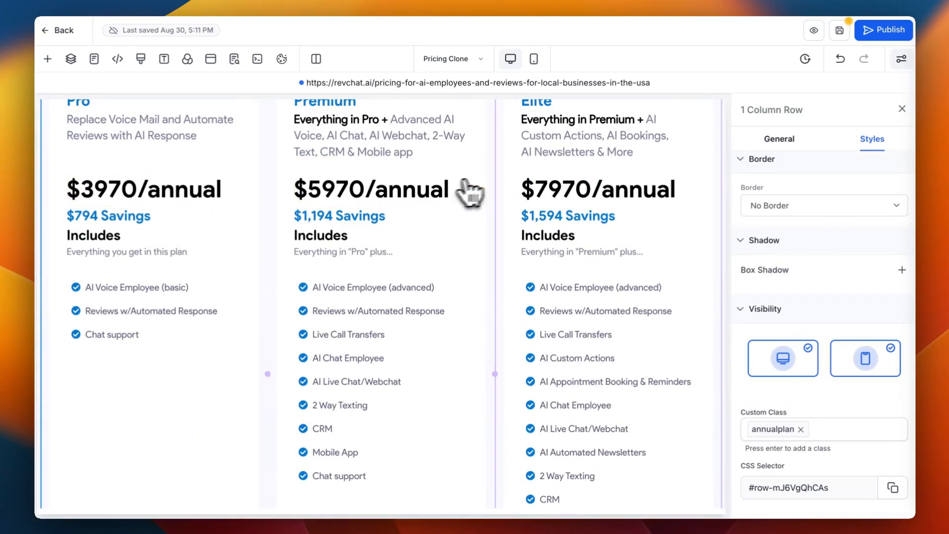
scroll(475, 227, down, 6)
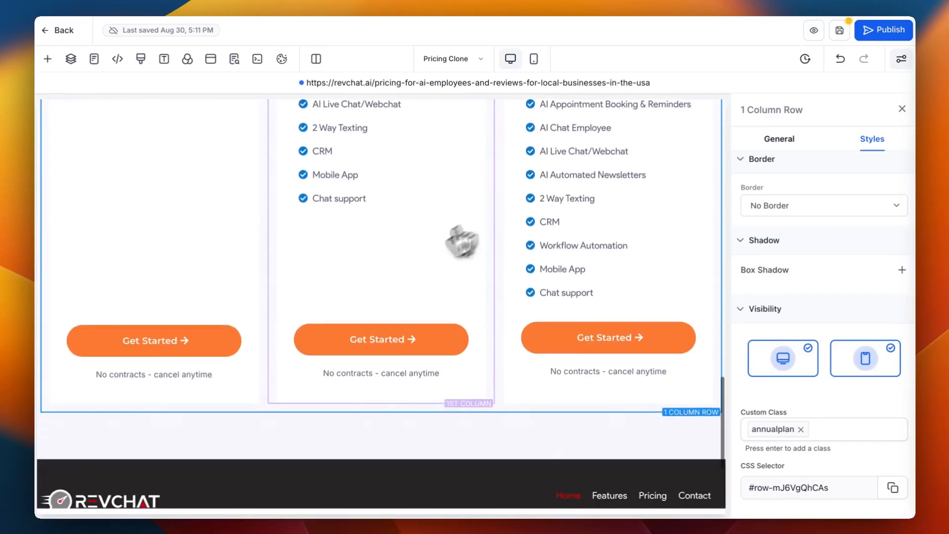
click(230, 348)
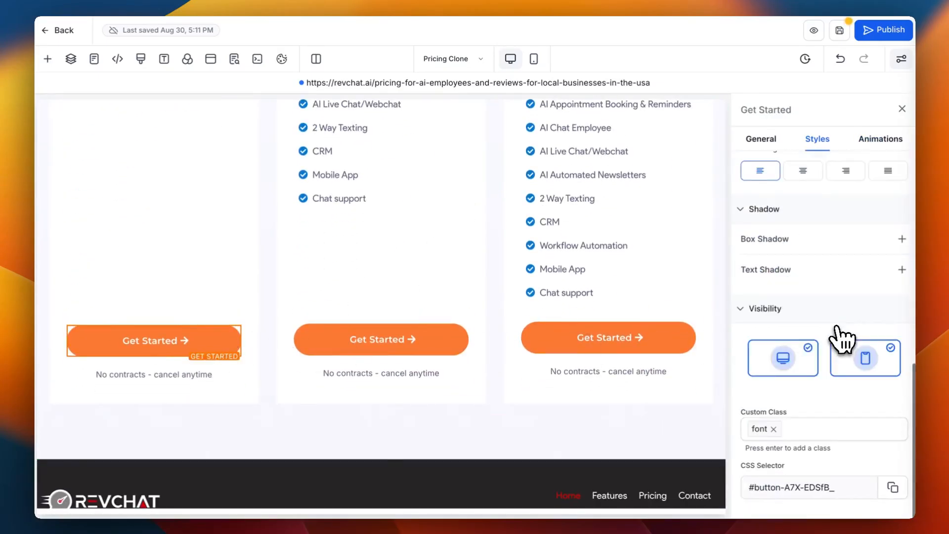
scroll(842, 340, up, 2)
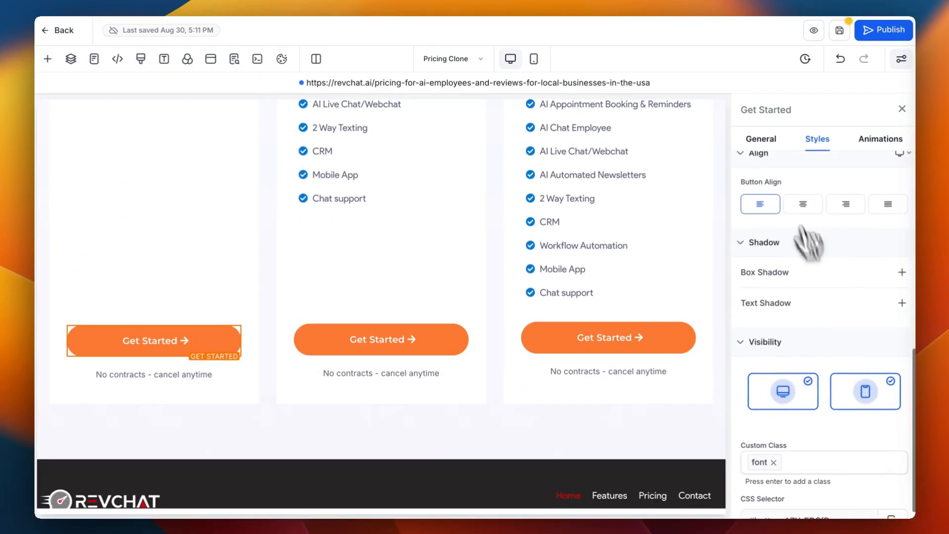
click(760, 139)
scroll(828, 307, down, 10)
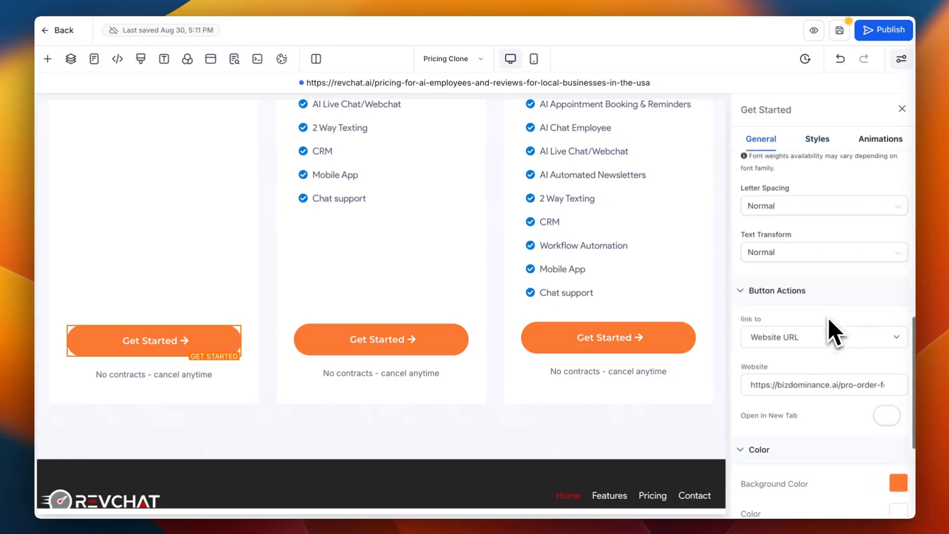
click(897, 264)
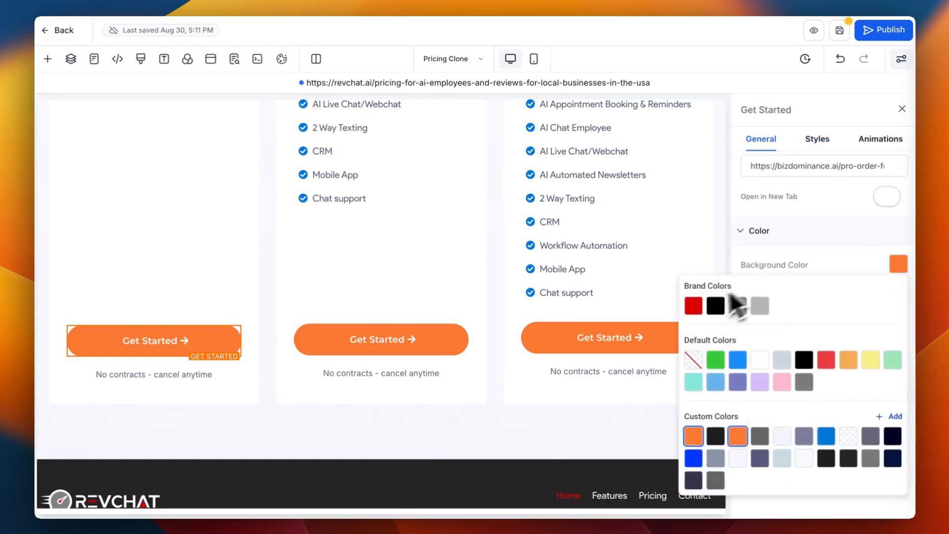
click(693, 305)
- Set the background color of the annual Premium and Elite plans' Get Started buttons to the brand color Red (logo)
click(455, 353)
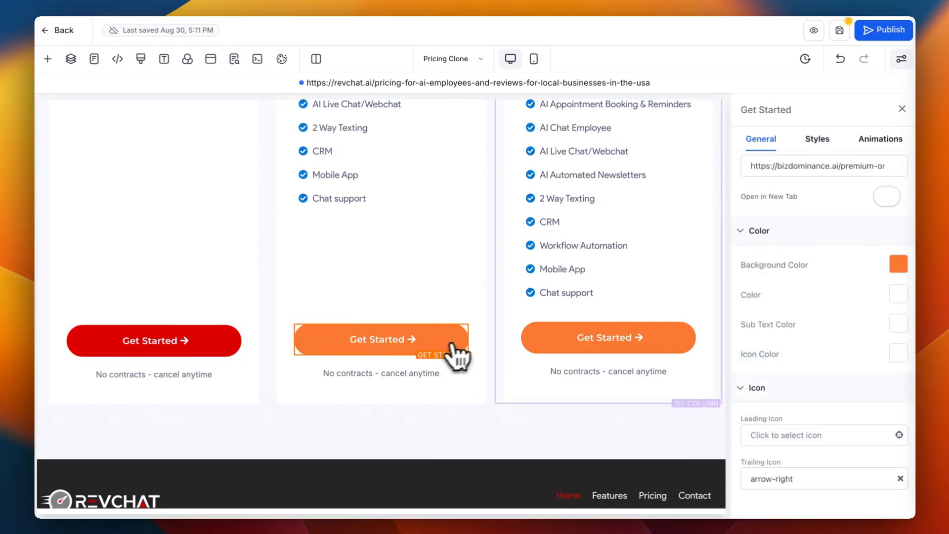
click(898, 264)
click(693, 306)
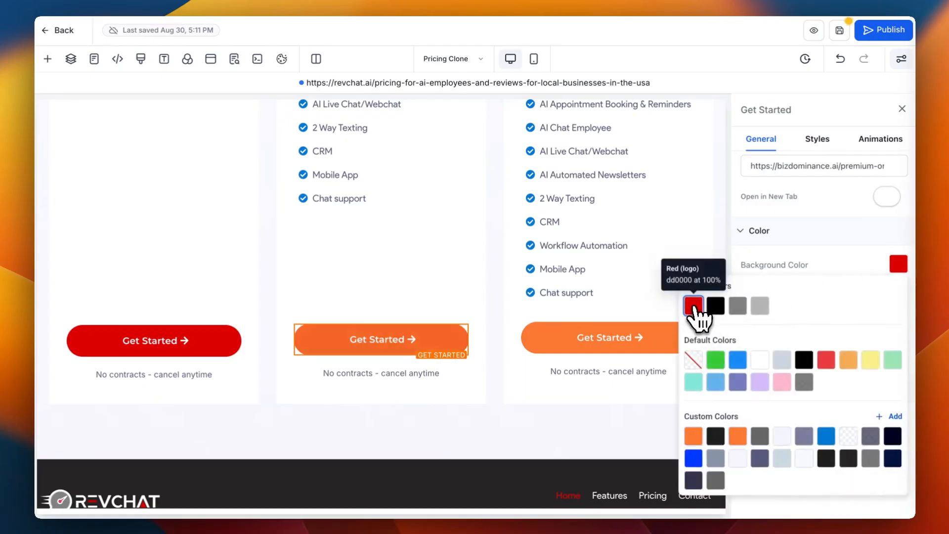
click(563, 342)
click(898, 264)
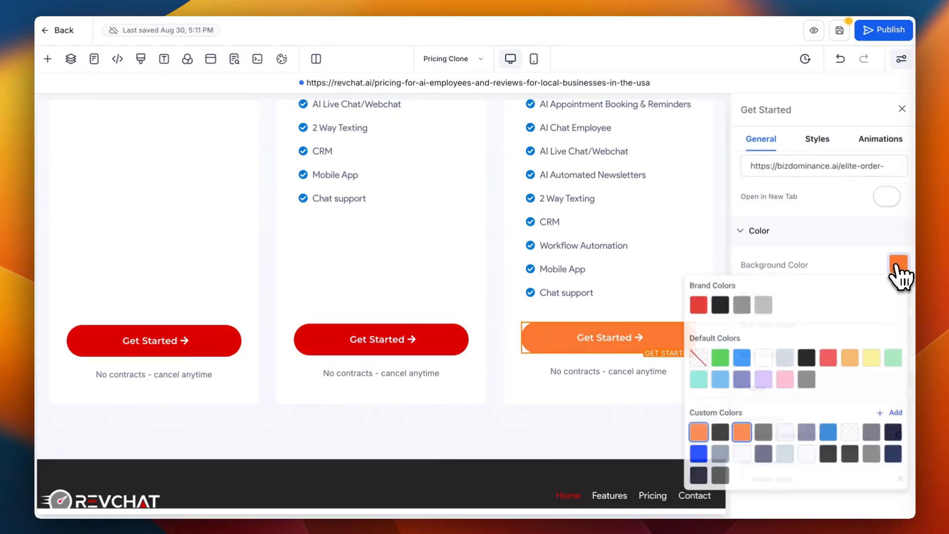
click(693, 306)
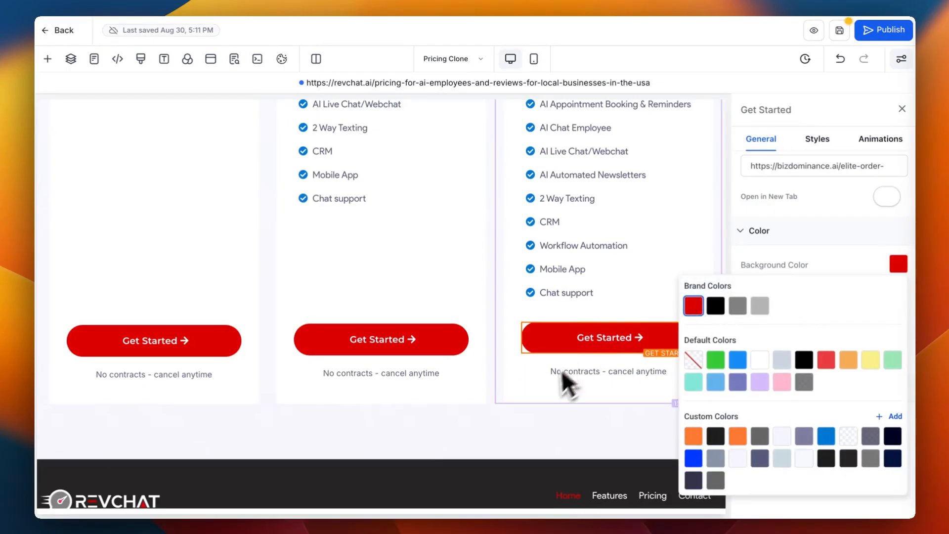
click(528, 391)
- Set the icon color of the annual Premium plan's bullet list to the brand color Red (logo)
scroll(527, 390, up, 6)
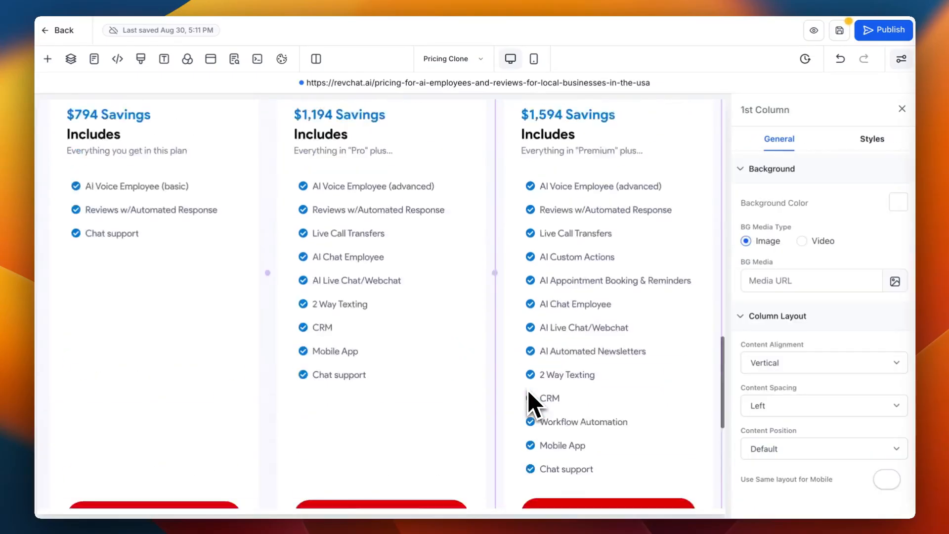
scroll(528, 390, down, 3)
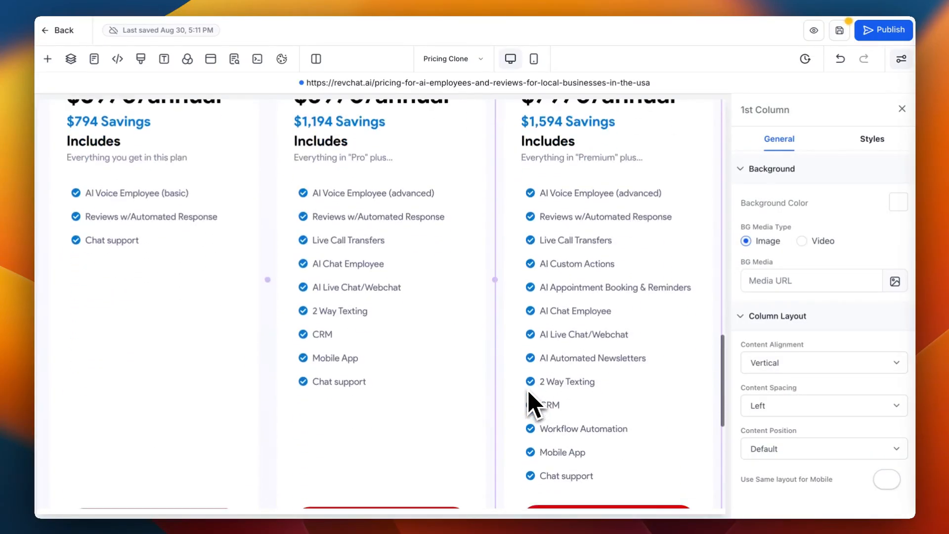
click(306, 191)
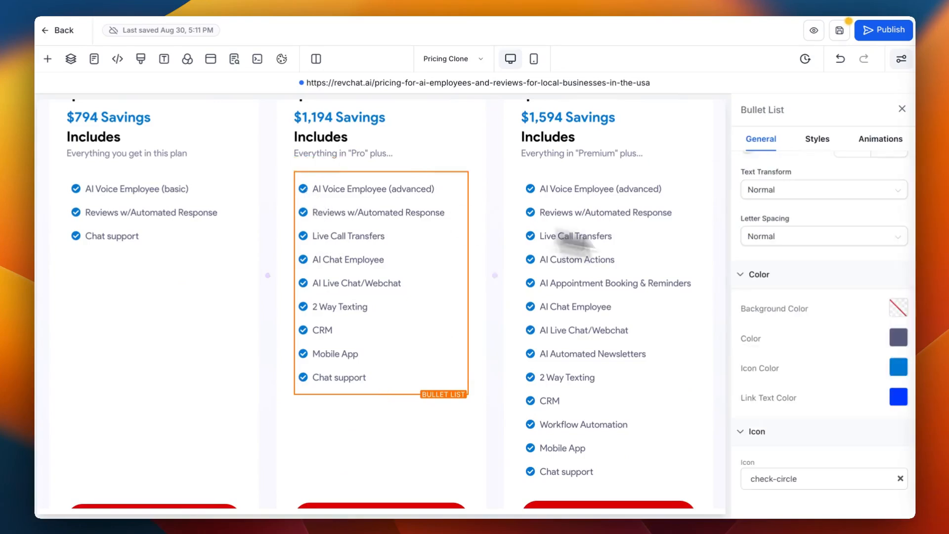
click(897, 373)
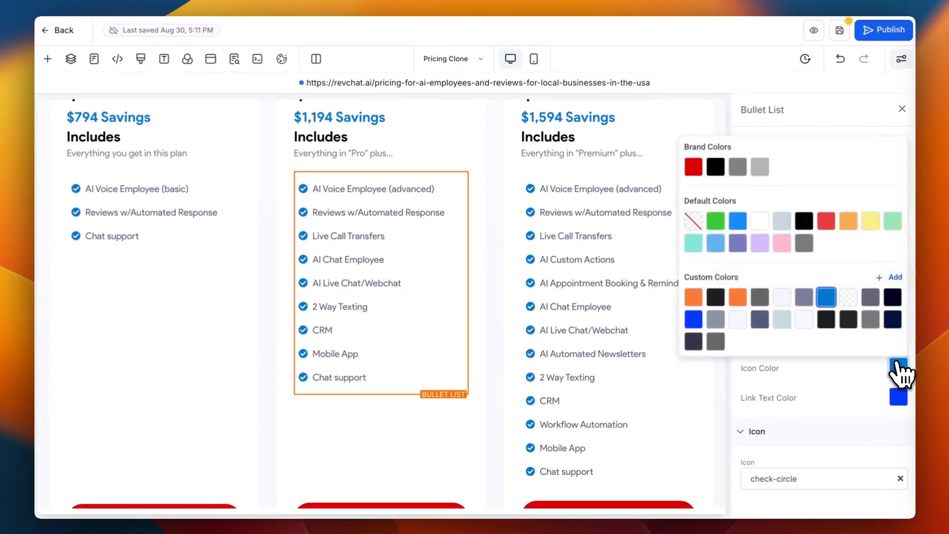
click(693, 167)
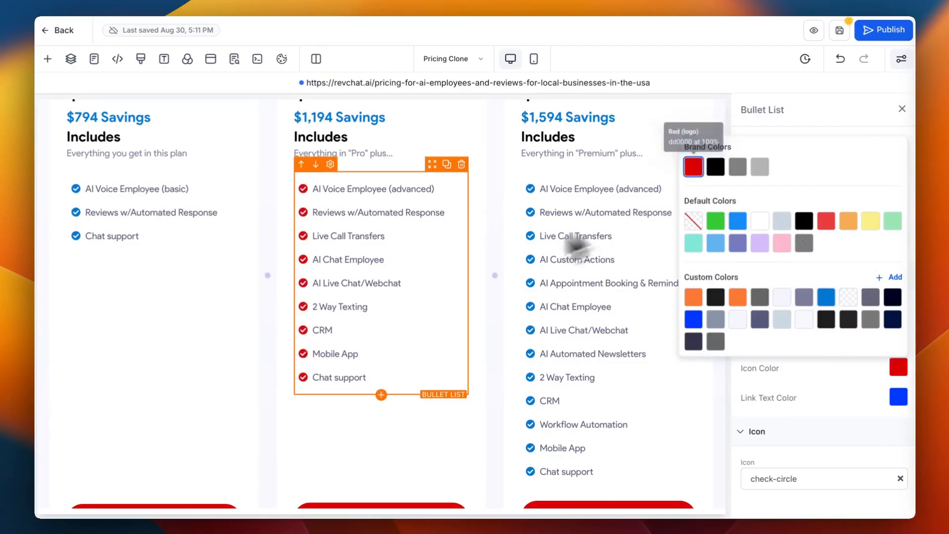
click(431, 274)
- Set the icon color of the annual Elite and Pro plans' bullet lists to the brand color Red (logo)
scroll(443, 332, down, 1)
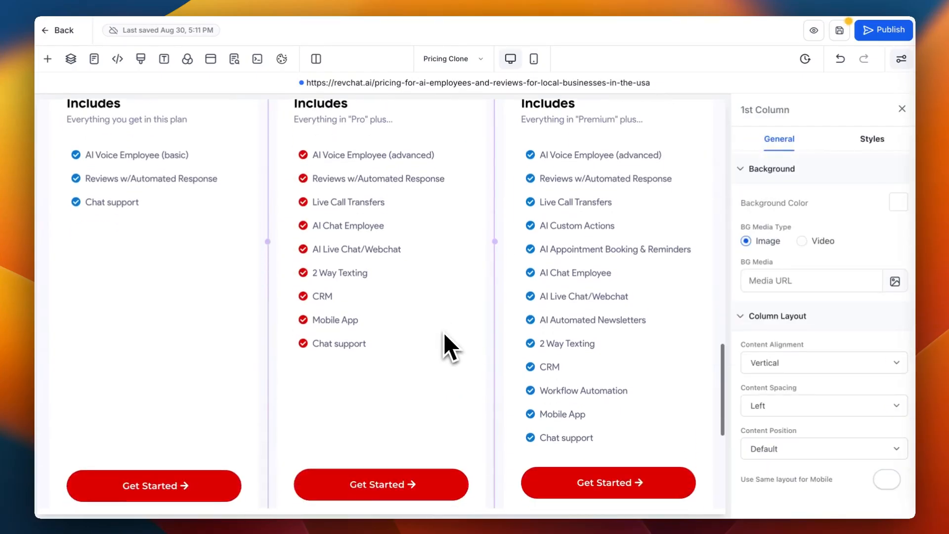
click(534, 156)
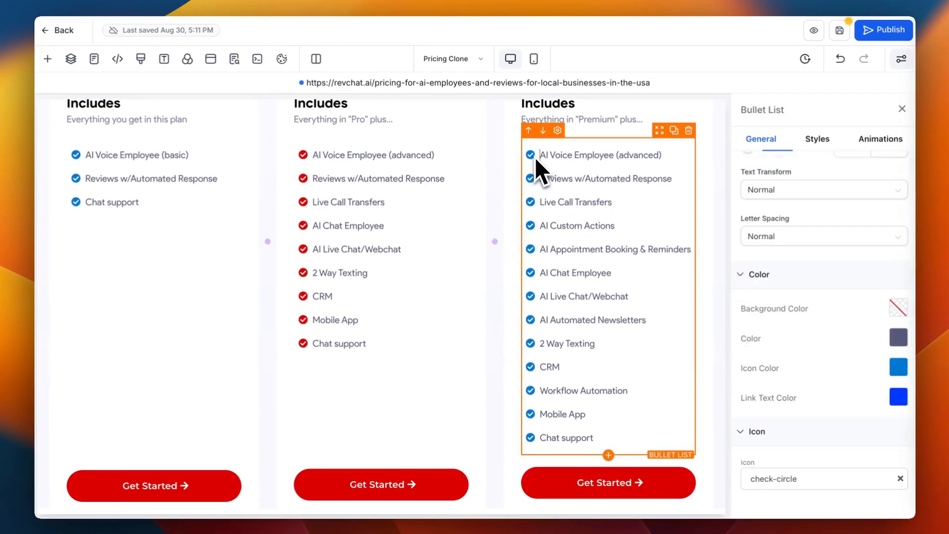
click(898, 368)
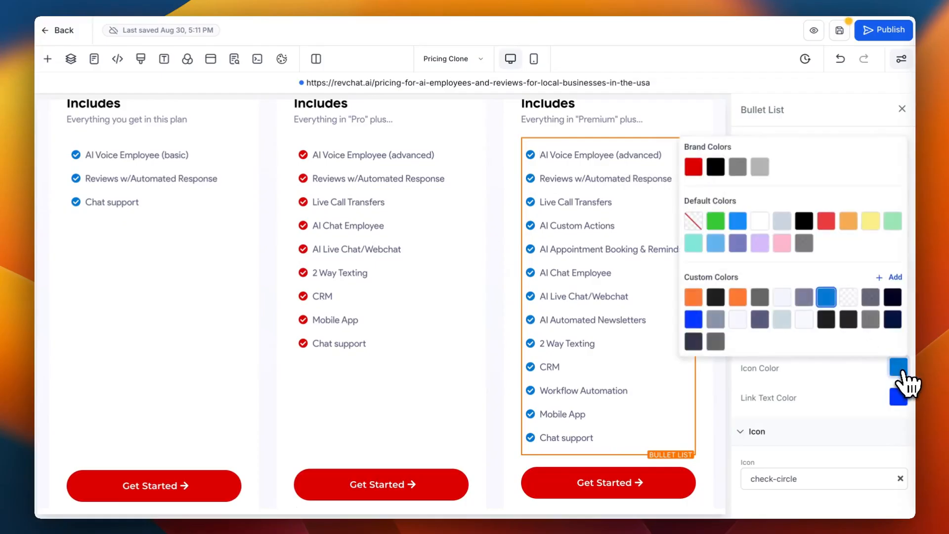
click(694, 169)
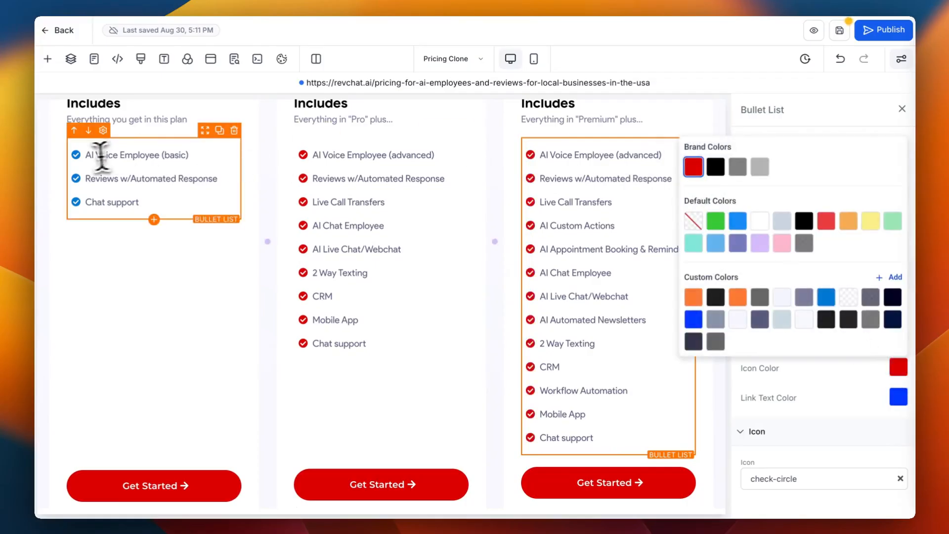
click(84, 155)
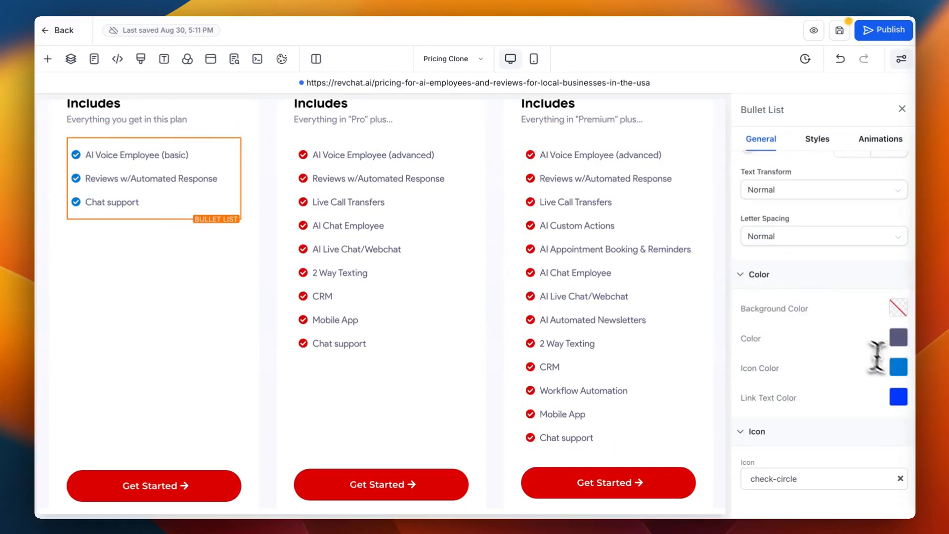
click(898, 367)
click(694, 166)
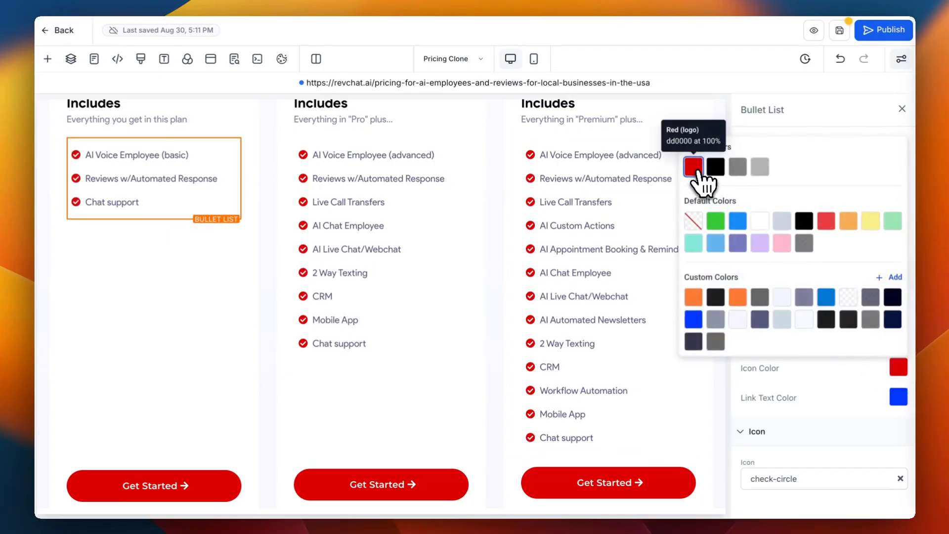
click(464, 214)
- Set the icon color of the monthly Pro plan's bullet list to the brand color Red (logo)
scroll(461, 215, up, 4)
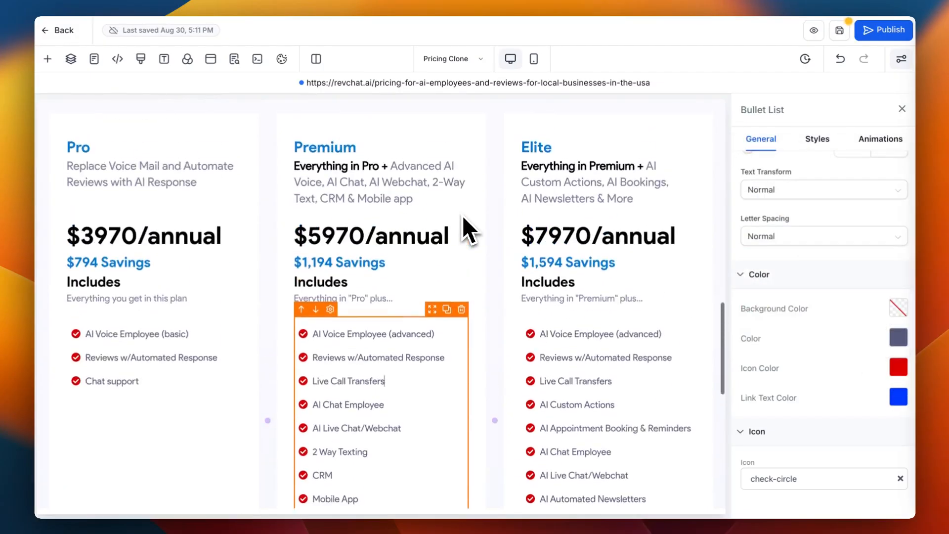
scroll(462, 215, up, 10)
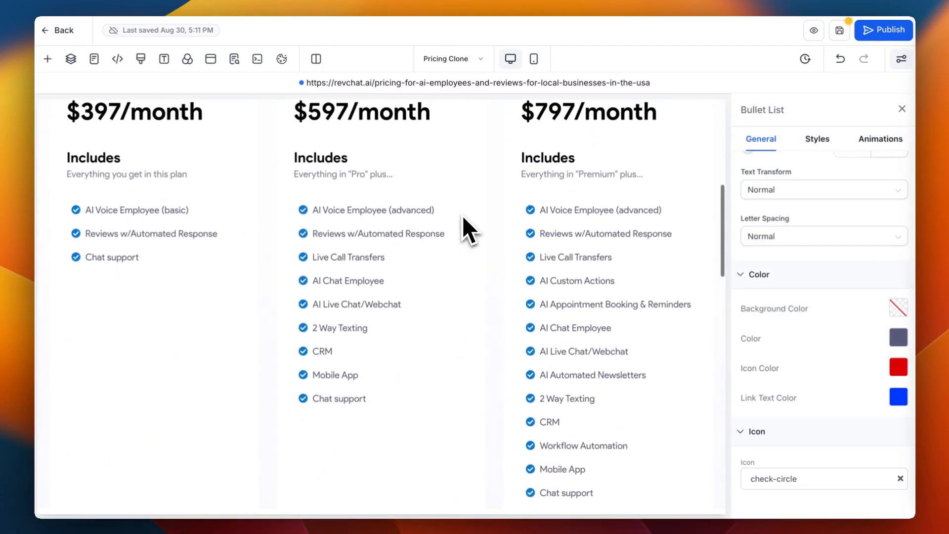
click(155, 233)
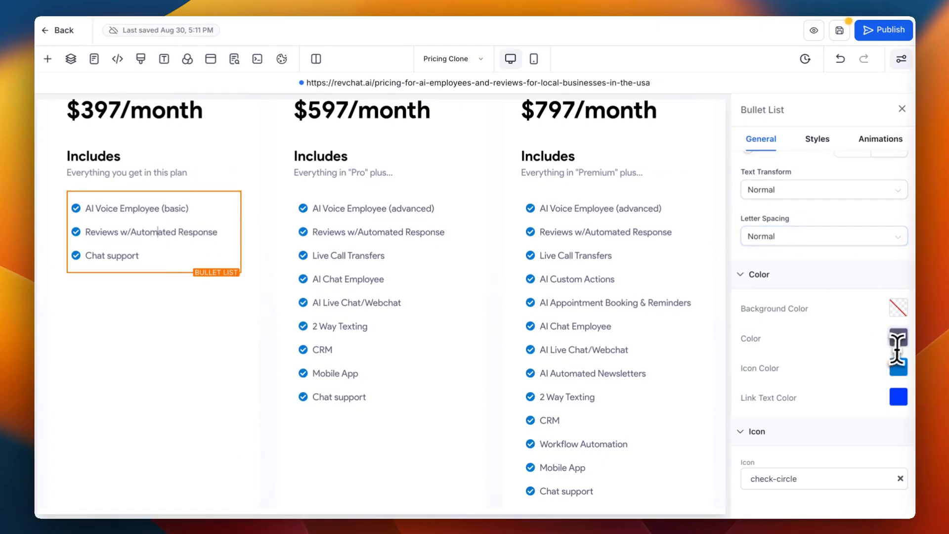
click(898, 368)
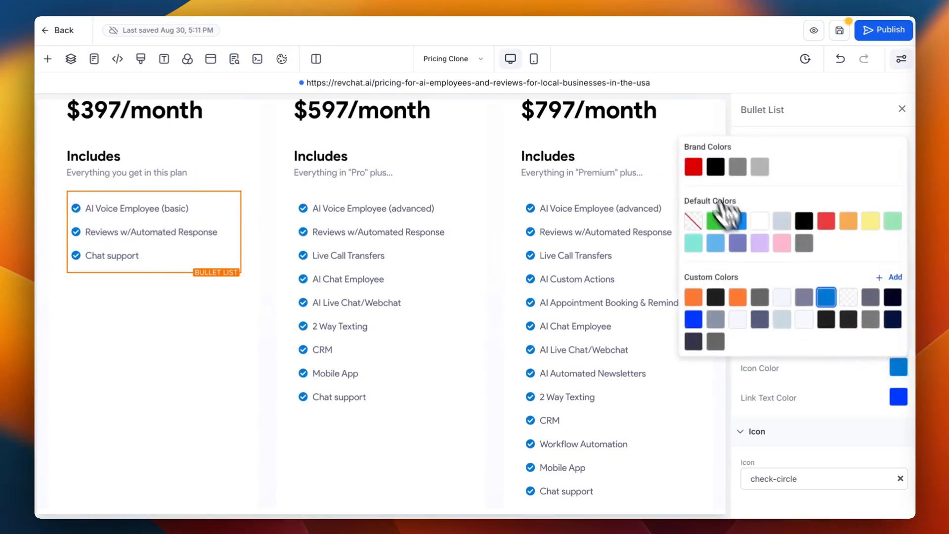
click(693, 166)
- Set the icon color of the monthly Premium and Elite plans' bullet lists to Red (logo) and save the page
click(369, 225)
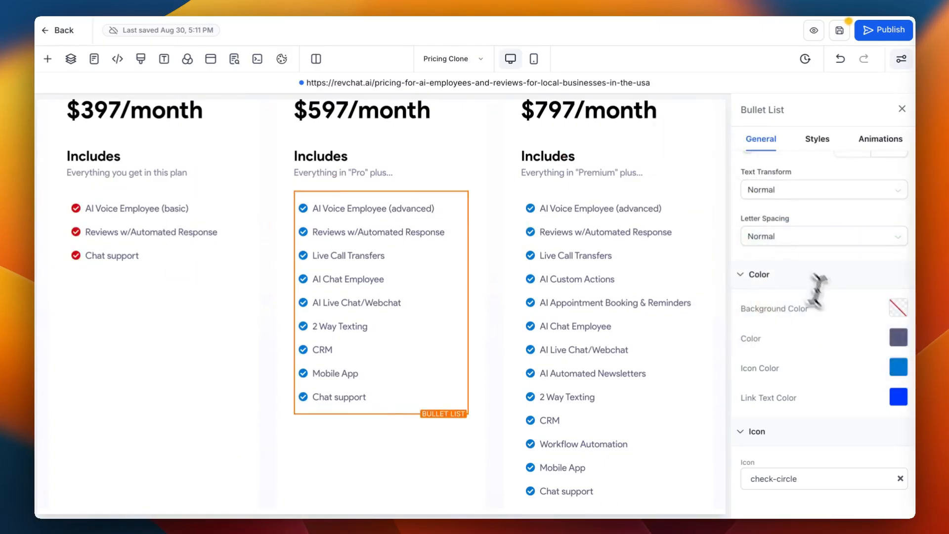
click(898, 368)
click(697, 173)
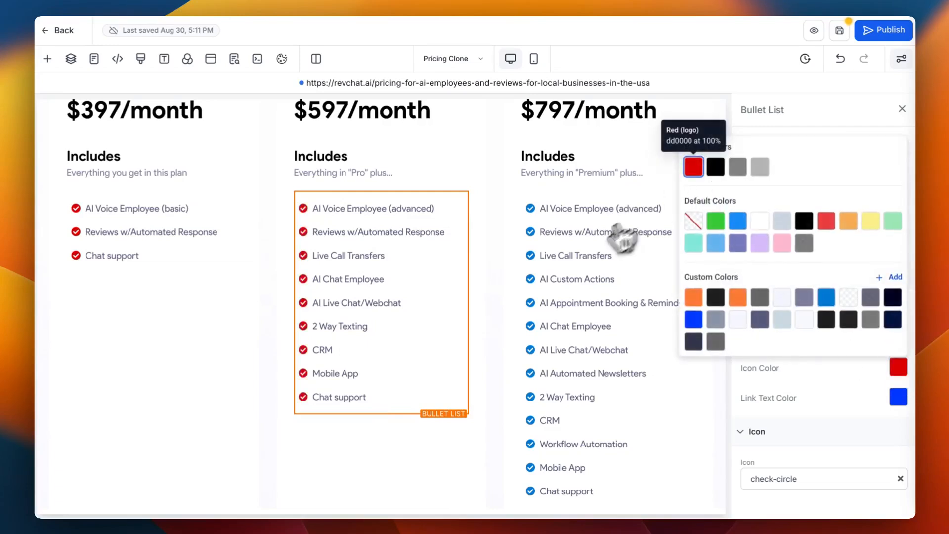
click(582, 255)
click(898, 367)
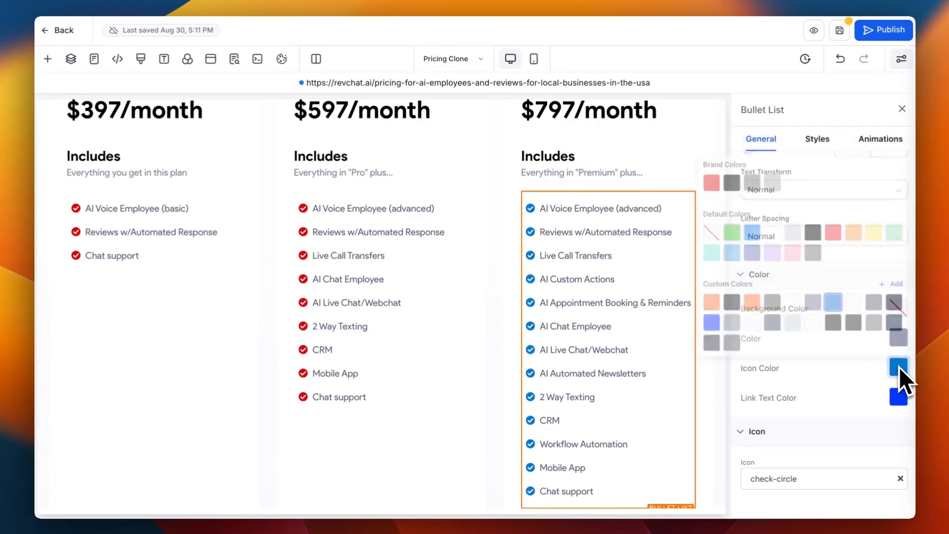
click(694, 166)
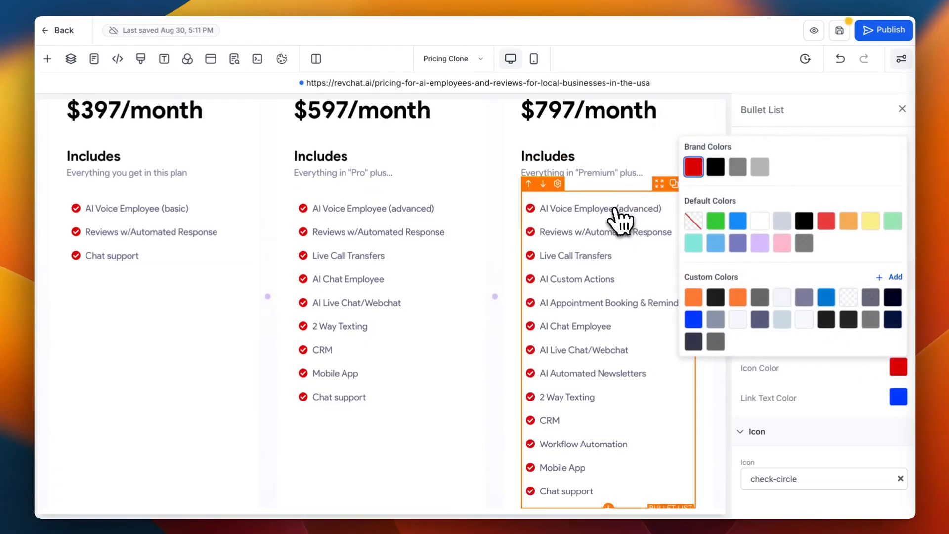
click(839, 31)
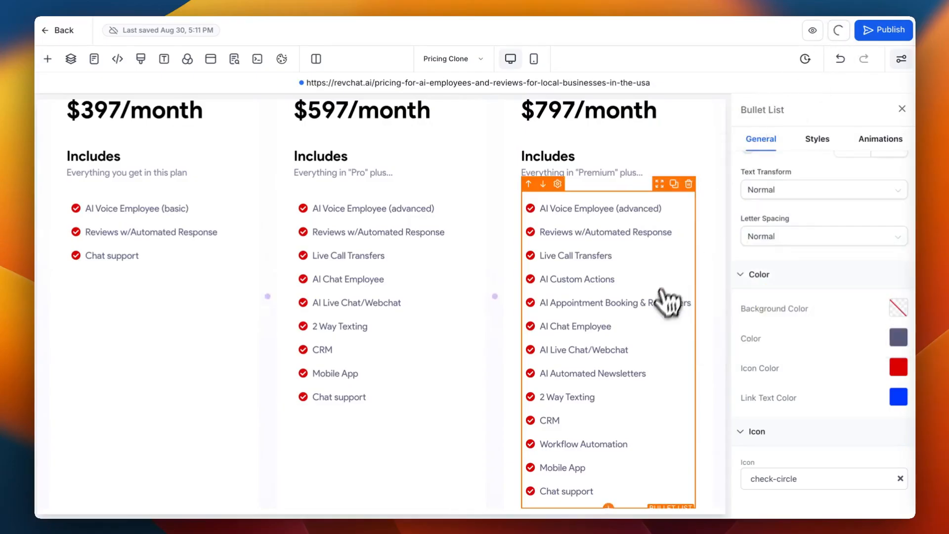
- Add the custom class "hide" to the annual plans row on the Pricing page
scroll(662, 311, down, 8)
scroll(662, 314, down, 2)
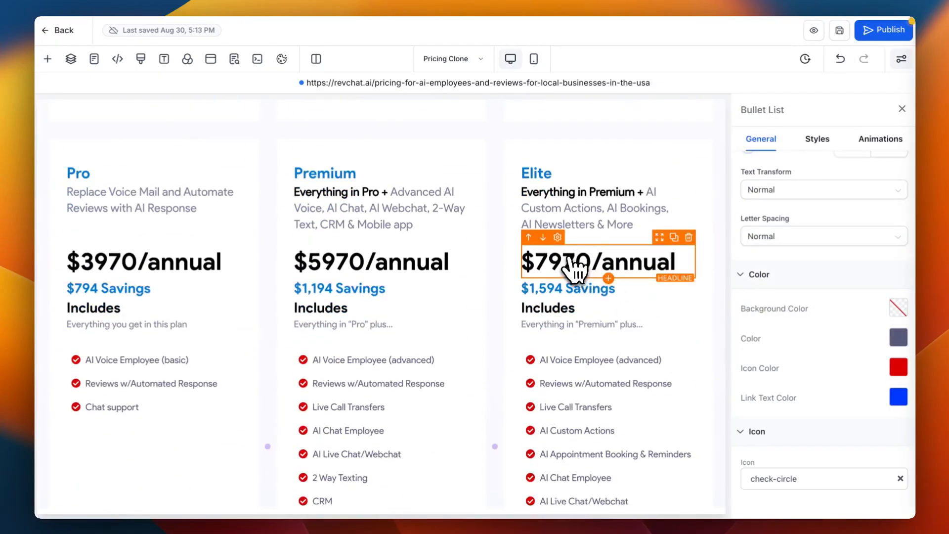
scroll(571, 267, down, 2)
scroll(494, 321, down, 1)
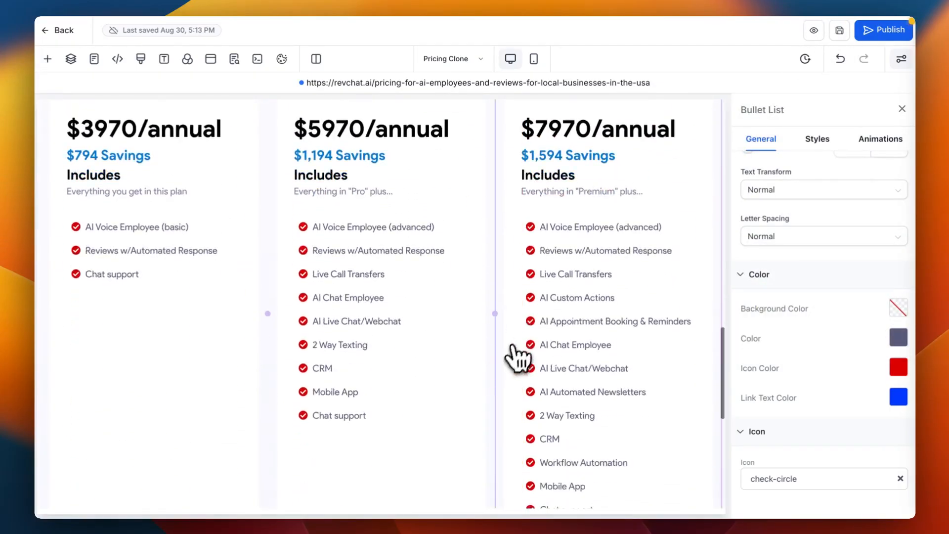
scroll(516, 359, up, 5)
scroll(515, 361, down, 7)
scroll(514, 364, up, 2)
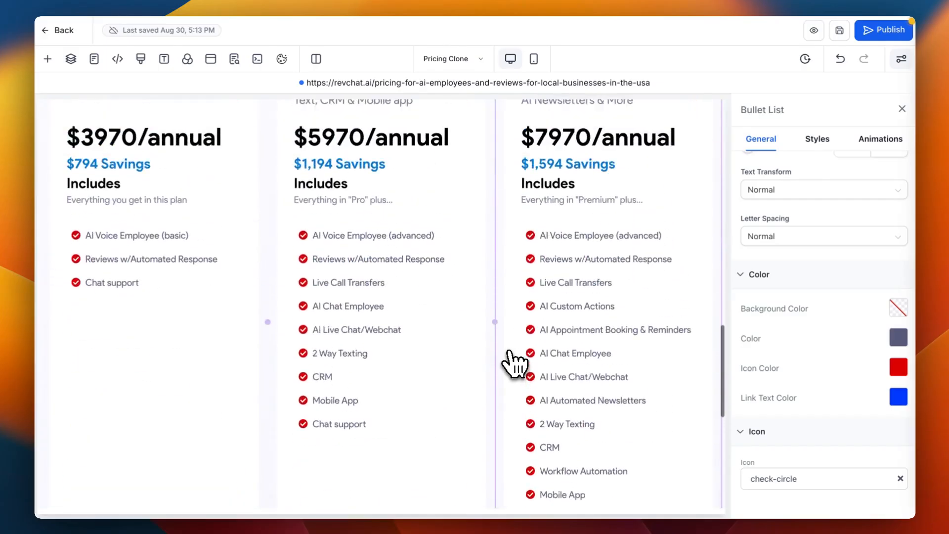
click(70, 59)
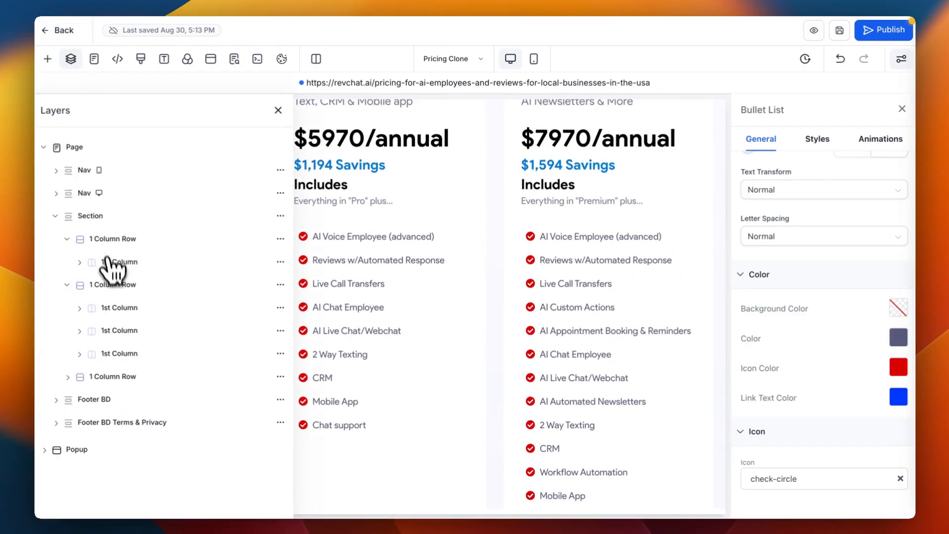
click(113, 376)
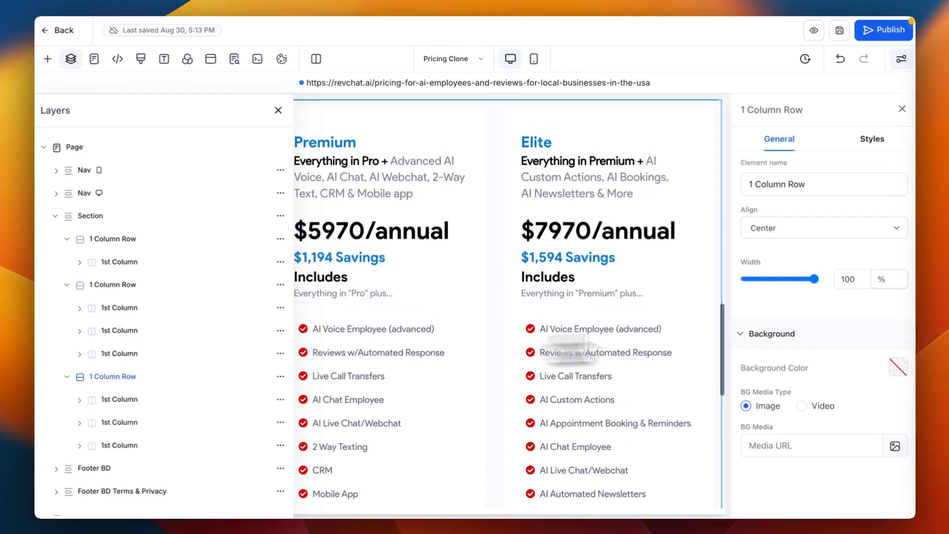
click(872, 141)
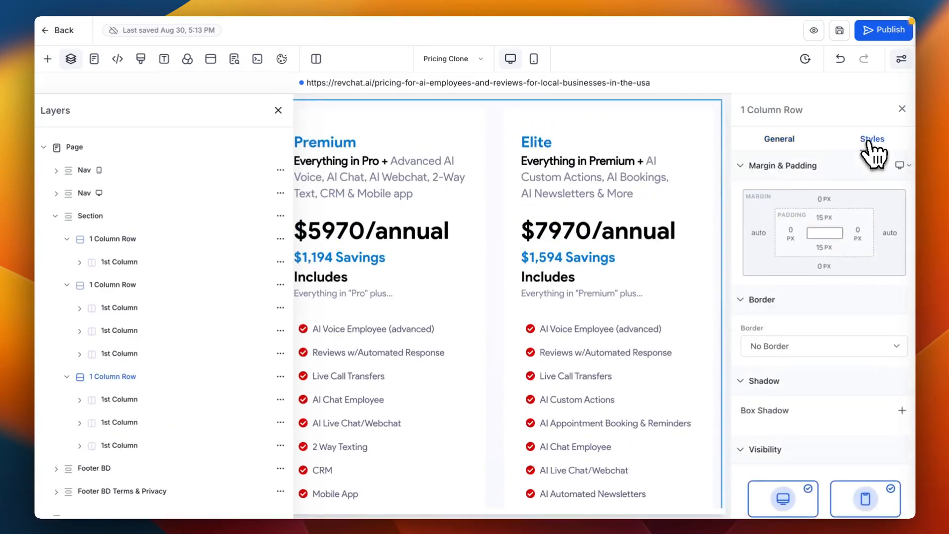
scroll(837, 306, down, 3)
click(846, 438)
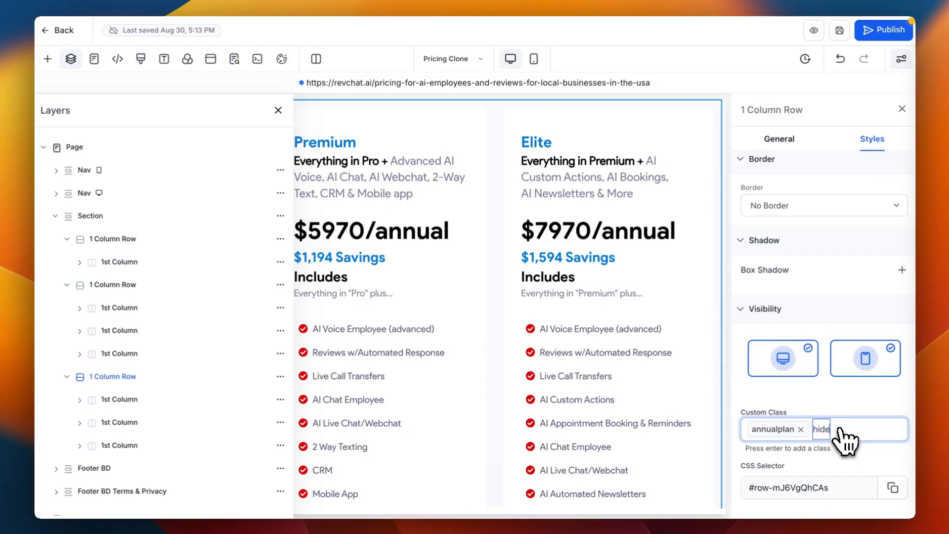
text(hide)
key(Return)
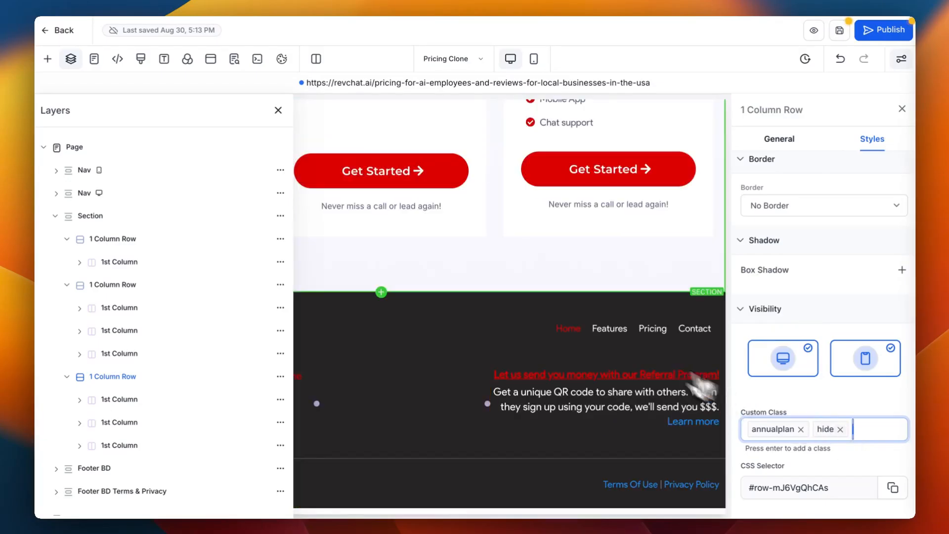
- Save and publish the Pricing page, and open the Features page for editing
click(278, 110)
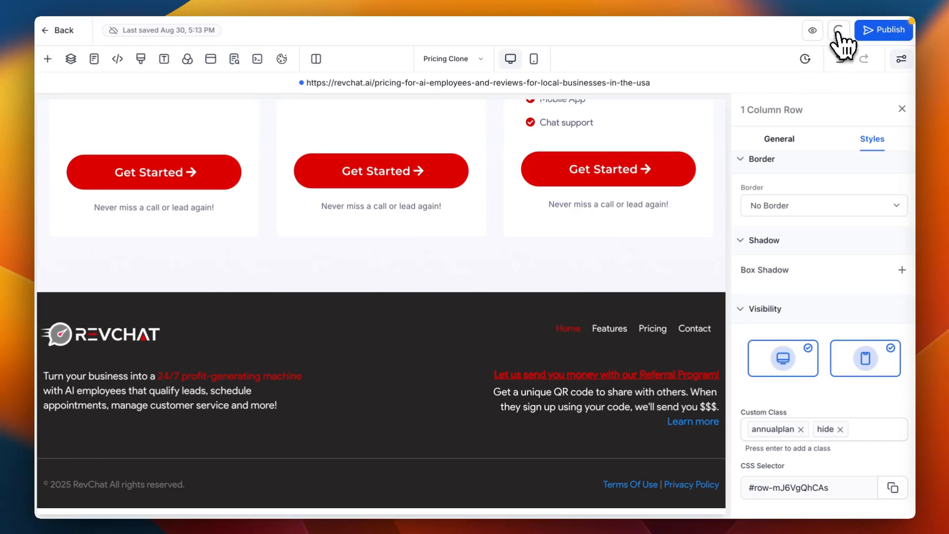
click(879, 31)
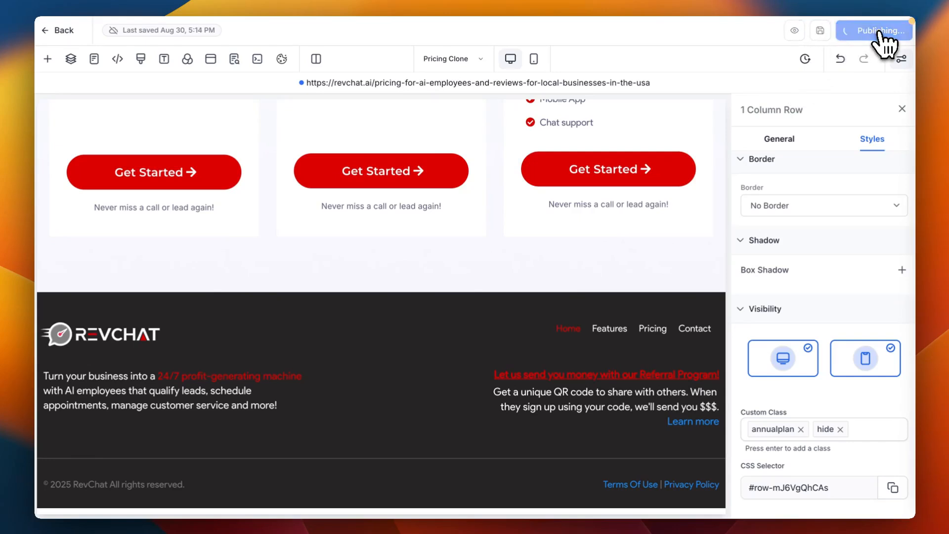
scroll(660, 282, up, 5)
scroll(660, 284, up, 10)
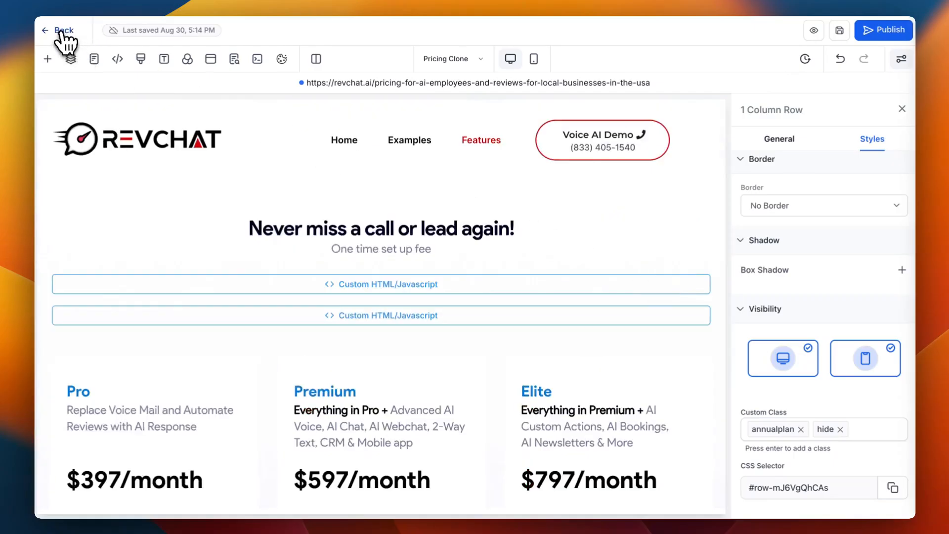
click(64, 32)
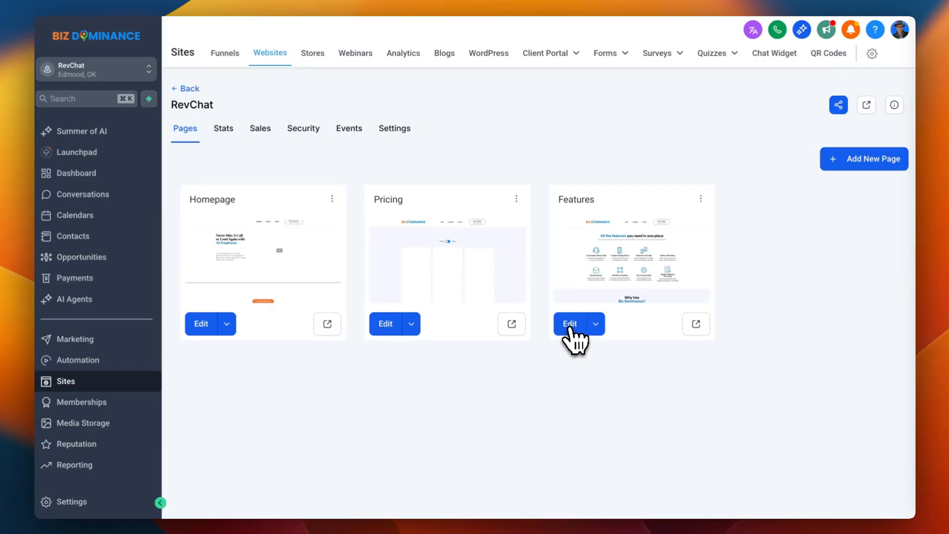
click(569, 324)
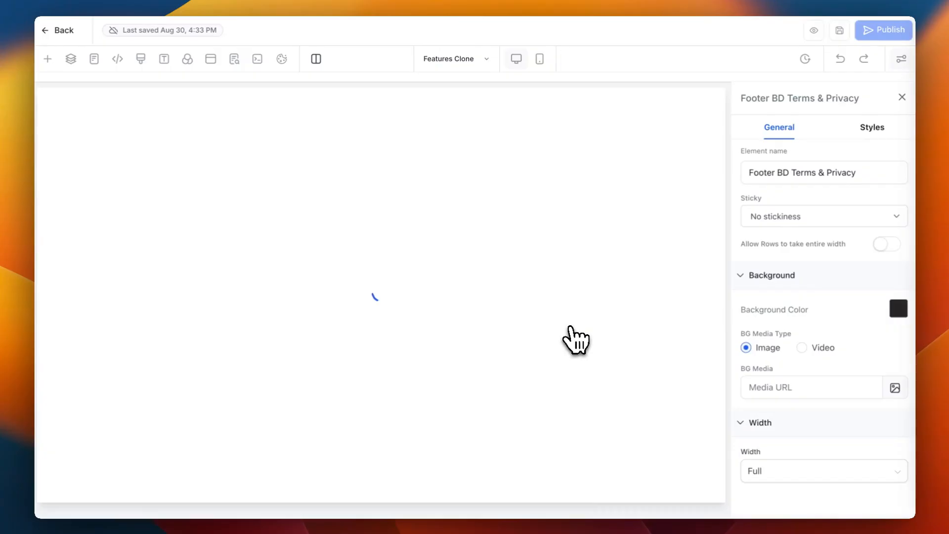
- Replace the Biz Dominance logo in the Features page header with the RevChat logo image
click(191, 129)
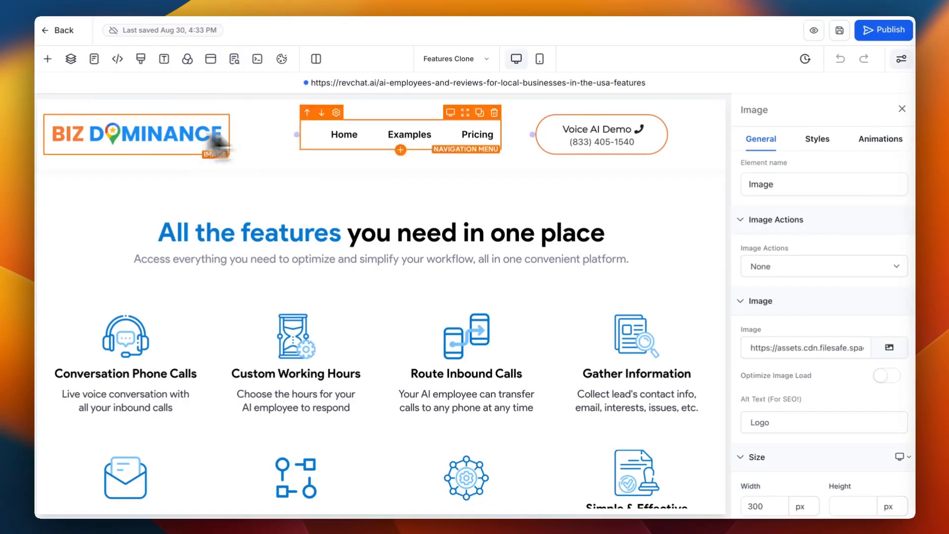
click(889, 348)
click(297, 359)
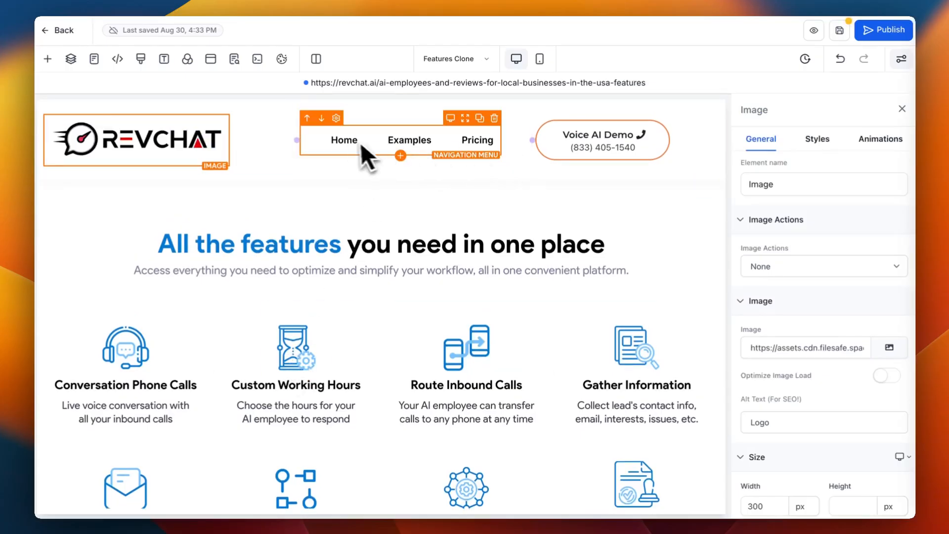
- Set the border color of the header's Voice AI Demo button to the brand color Red (logo)
click(554, 156)
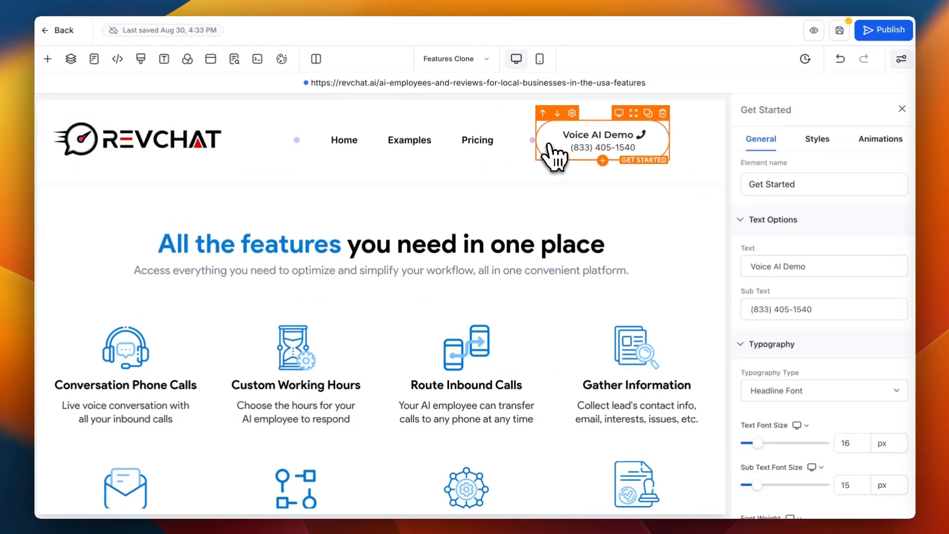
scroll(771, 307, down, 10)
click(817, 140)
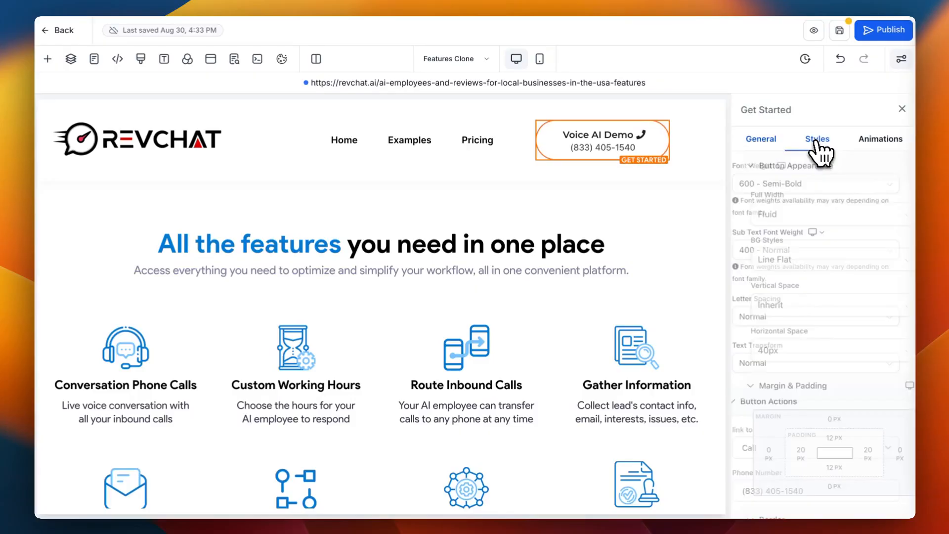
scroll(860, 321, down, 10)
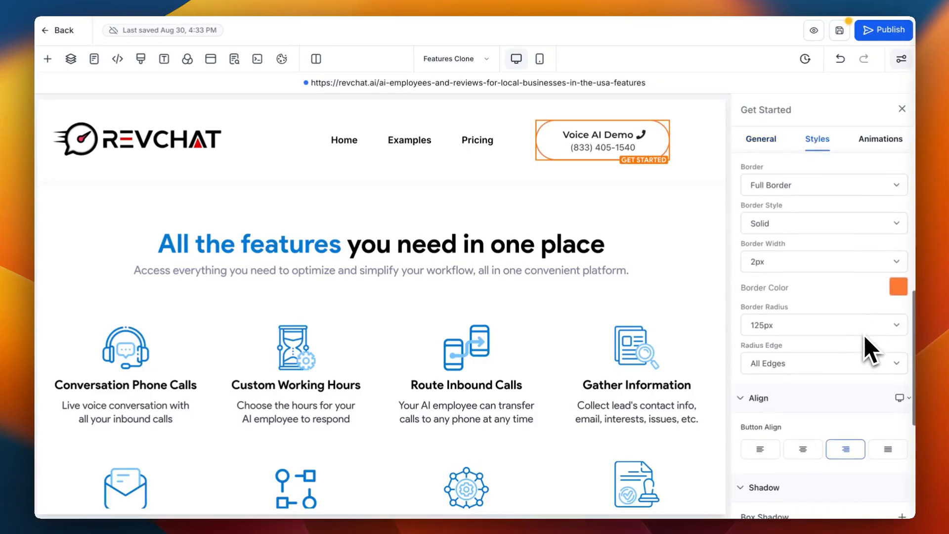
click(898, 286)
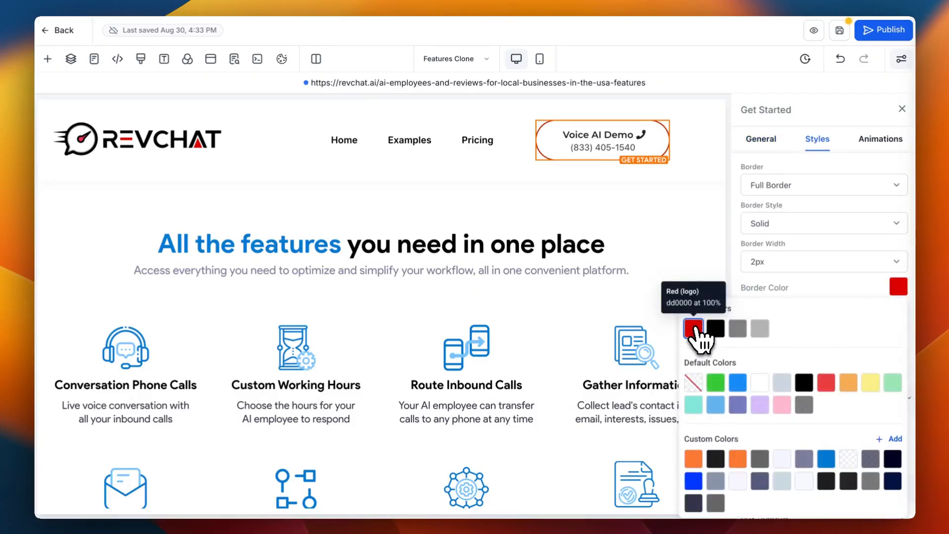
click(656, 218)
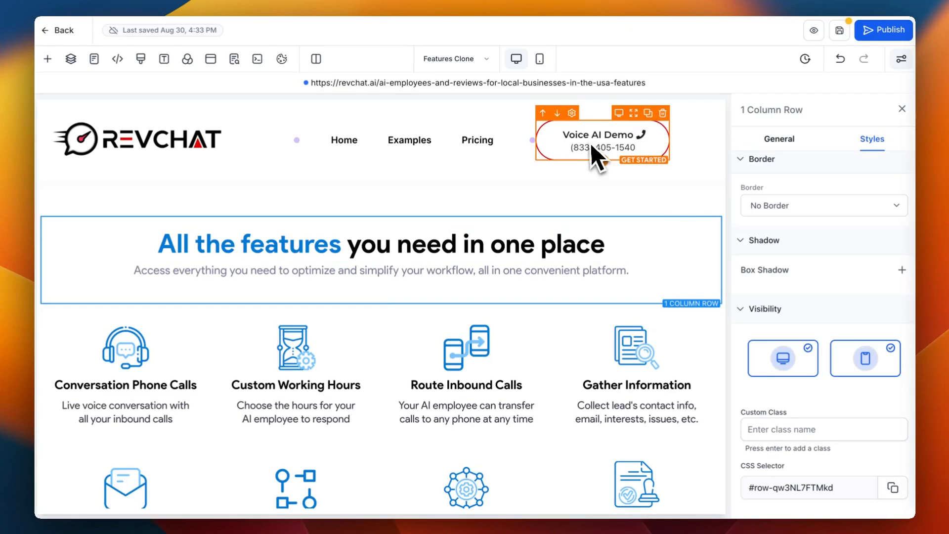
- Set the header navigation menu's hover text color to the brand color Red (logo)
click(452, 146)
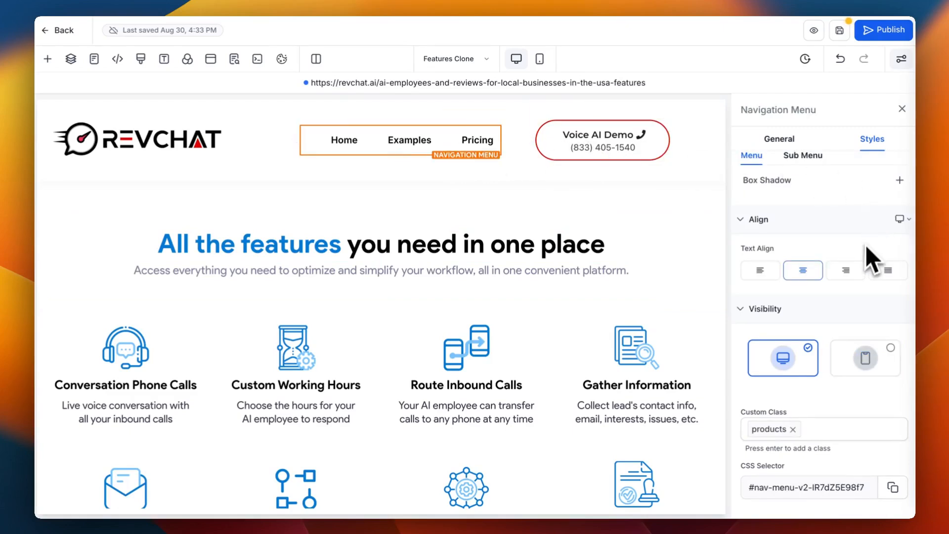
scroll(864, 244, down, 15)
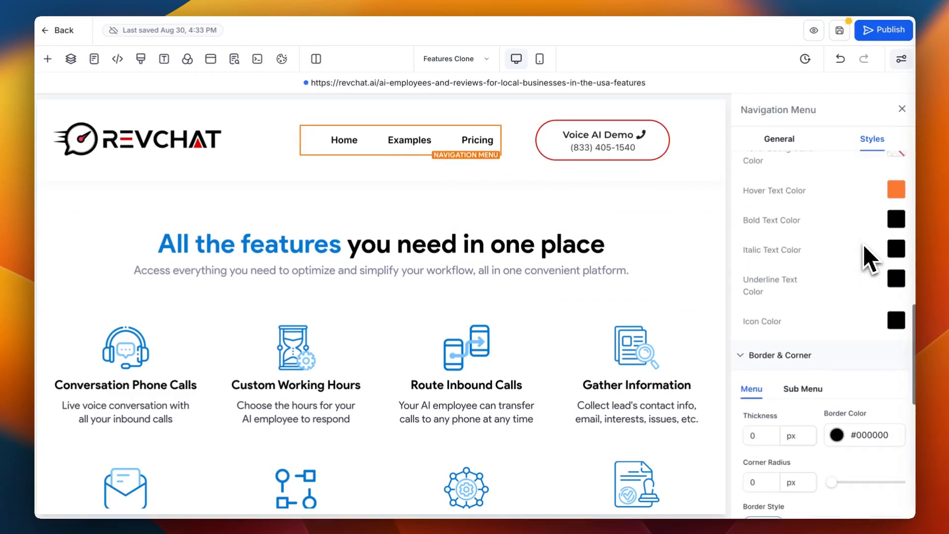
scroll(863, 246, up, 2)
click(896, 230)
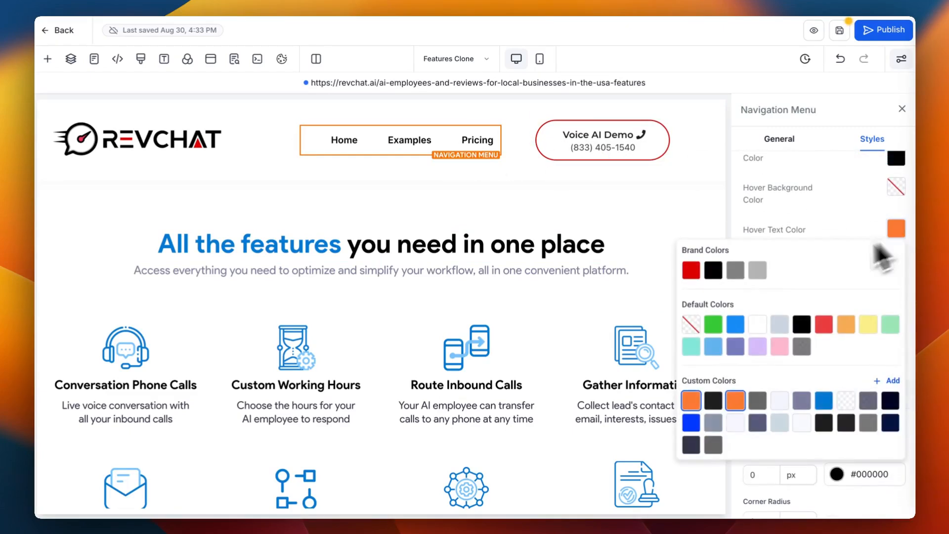
click(692, 273)
click(792, 216)
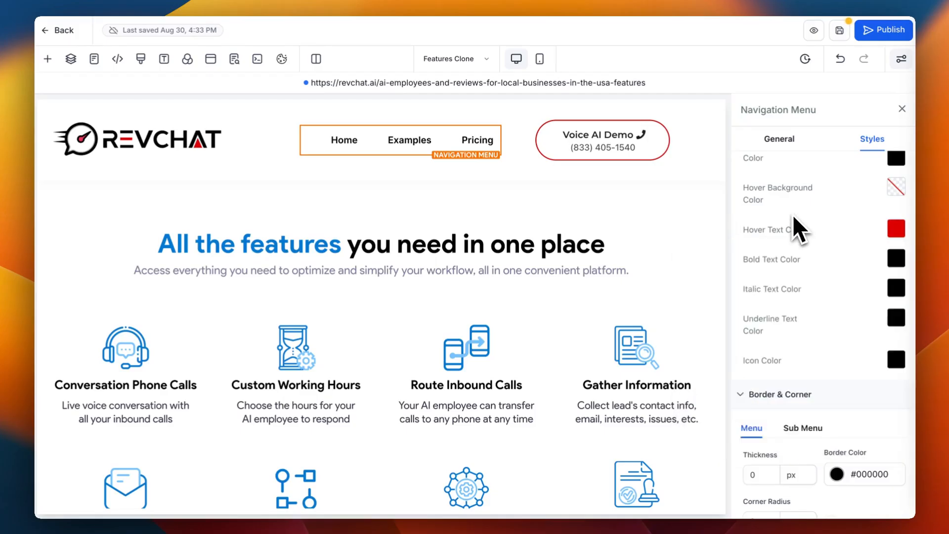
scroll(793, 215, up, 15)
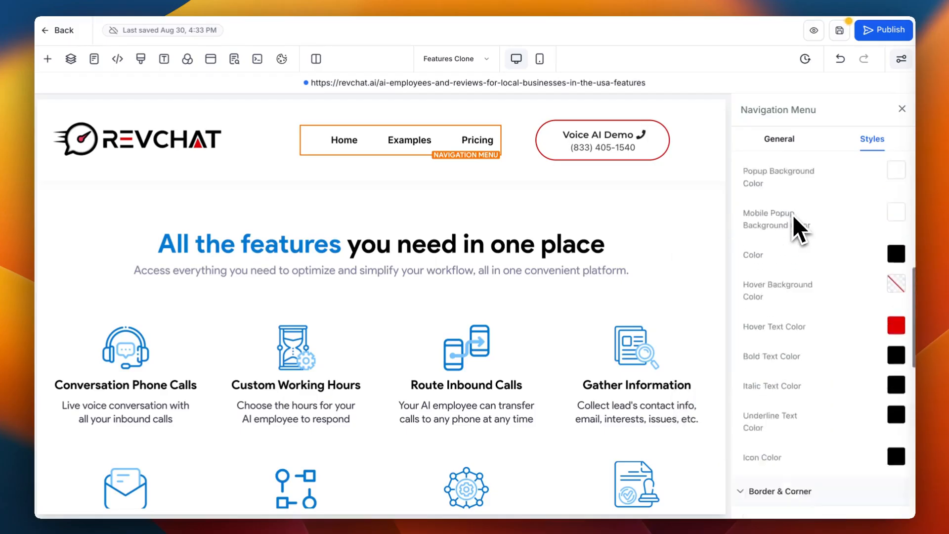
click(778, 144)
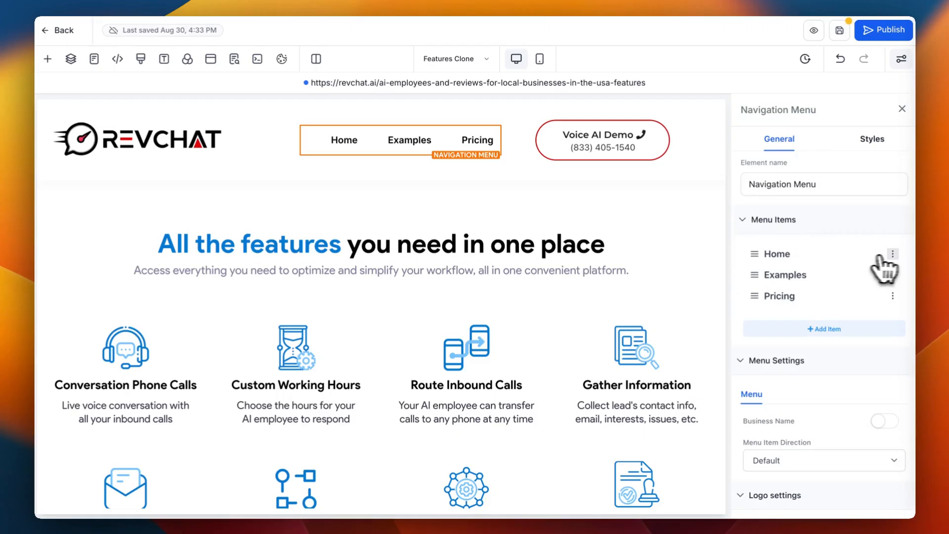
click(893, 254)
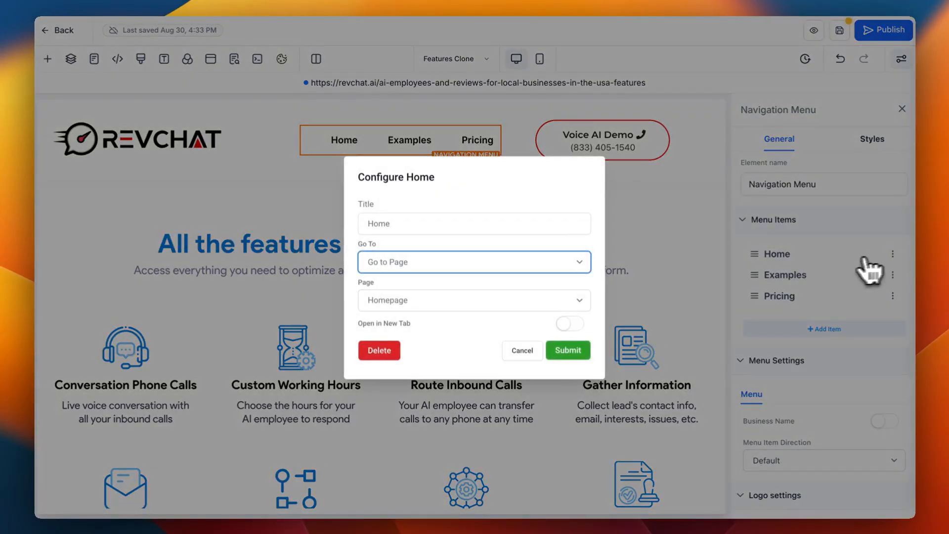
click(844, 259)
click(892, 275)
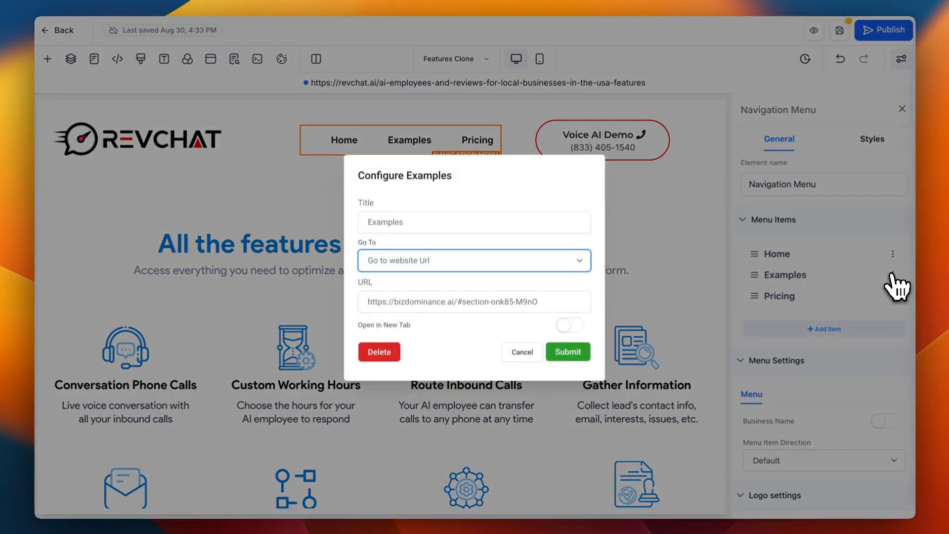
click(444, 305)
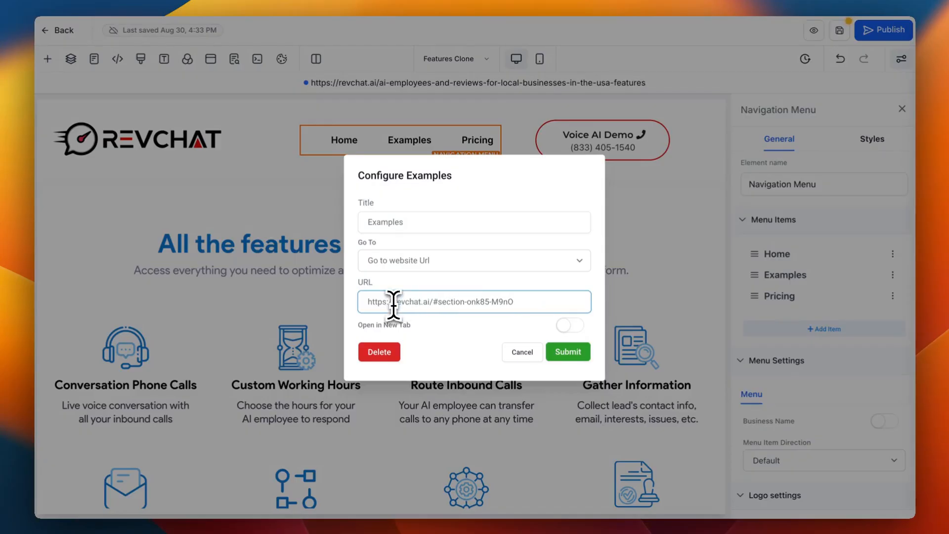
click(568, 353)
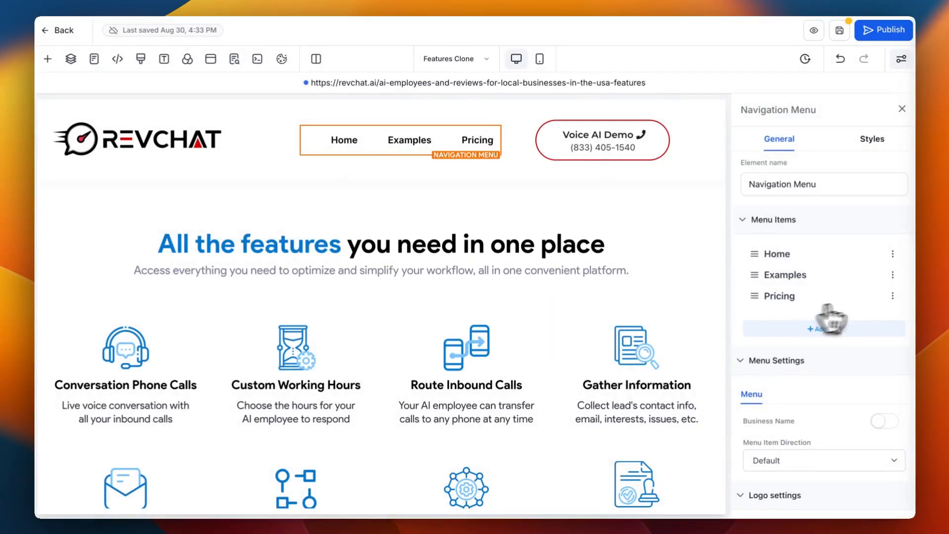
click(893, 295)
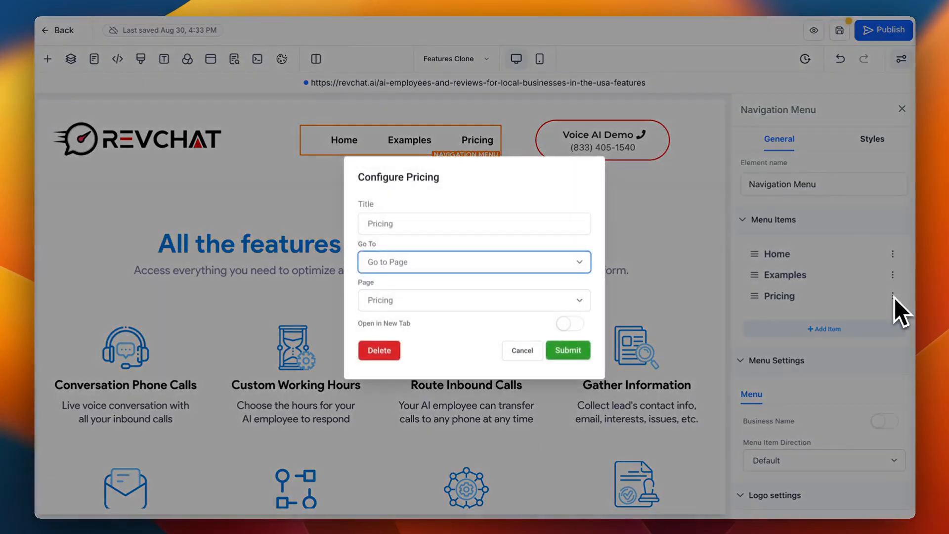
click(855, 297)
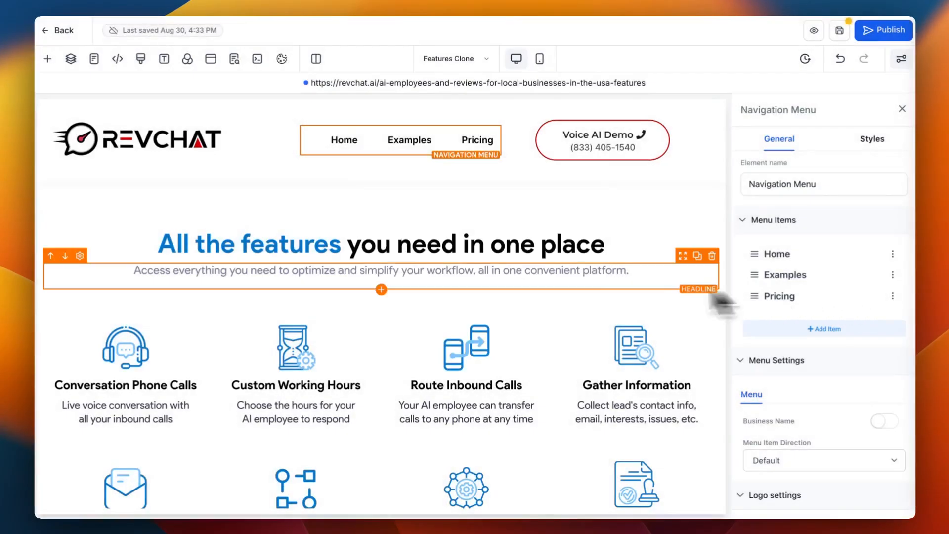
- Replace the brand name Biz Dominance with RevChat in the "Why Use" headline on the Features page
scroll(584, 285, down, 4)
scroll(584, 286, down, 5)
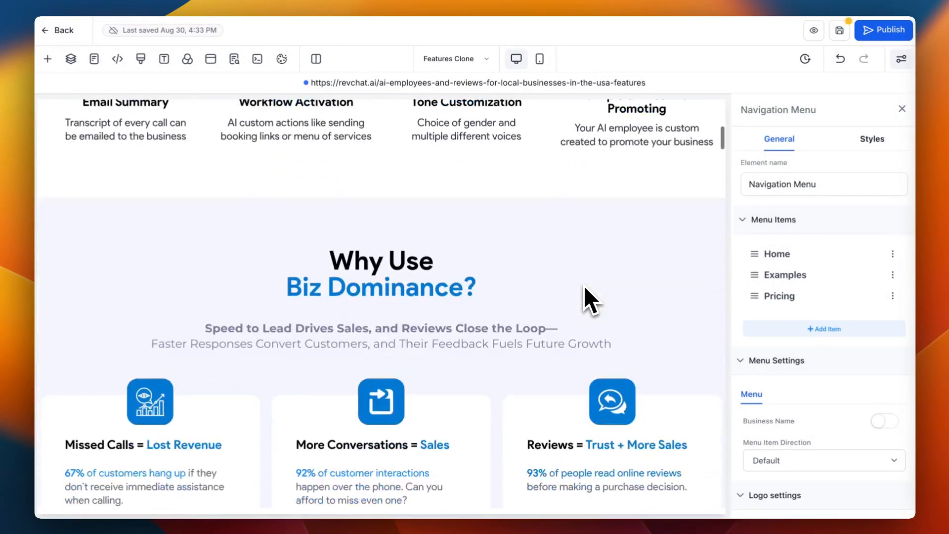
drag(463, 260, 296, 270)
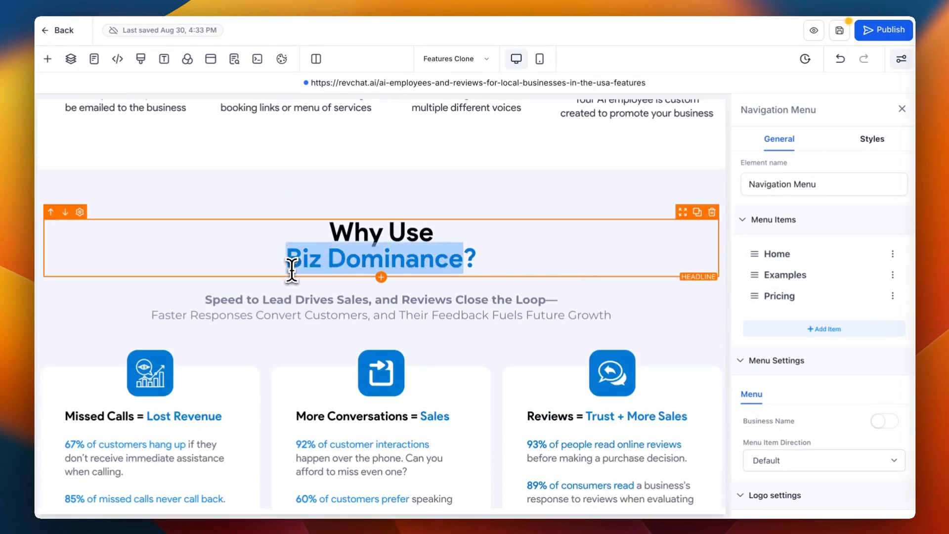
click(291, 269)
text(Re)
drag(478, 259, 275, 253)
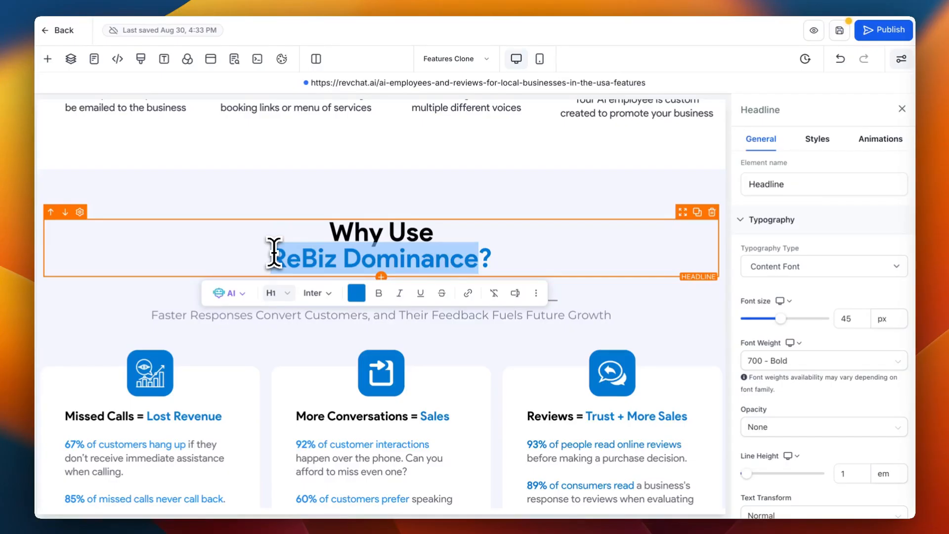
text(R)
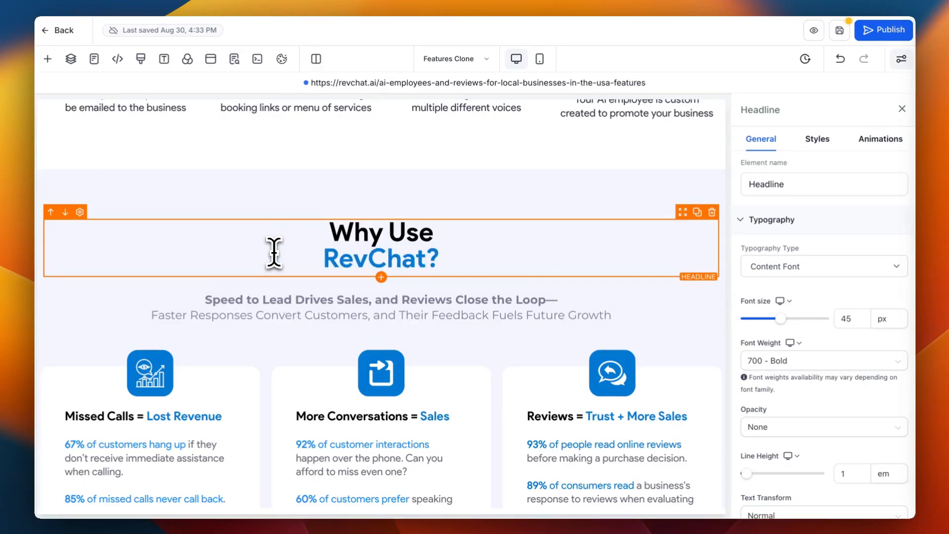
- Review the sections below the "Why Use" headline, down to the plans banner, for remaining Biz Dominance branding
scroll(407, 255, down, 10)
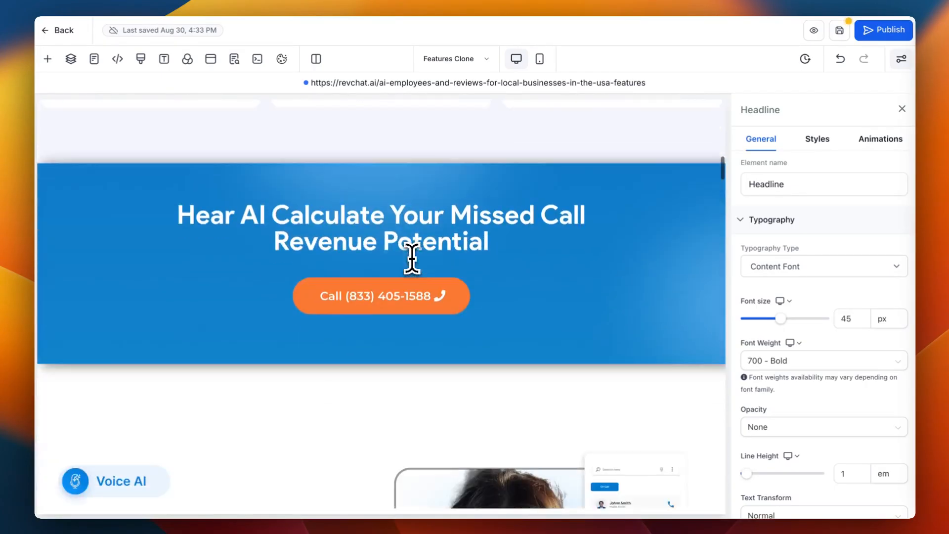
scroll(412, 257, up, 3)
scroll(412, 257, down, 8)
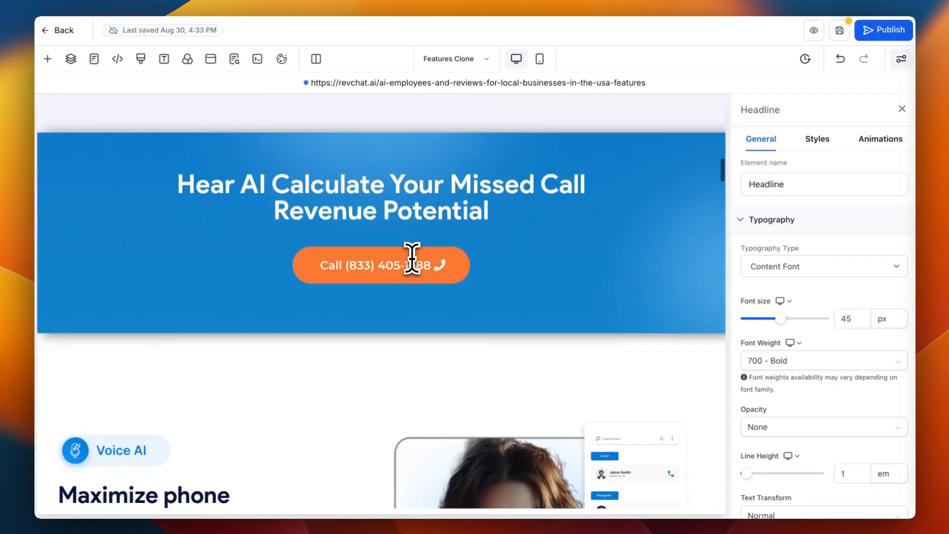
scroll(412, 257, down, 10)
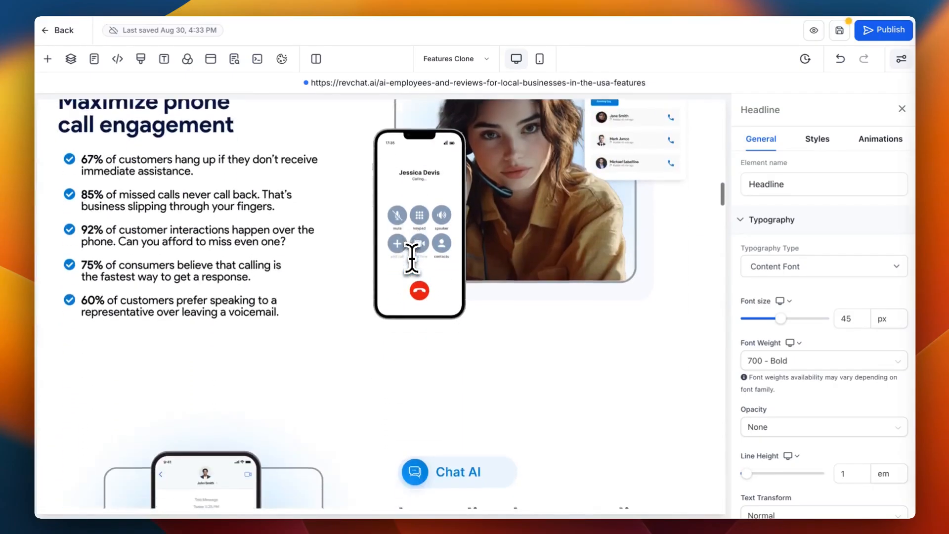
scroll(412, 257, down, 10)
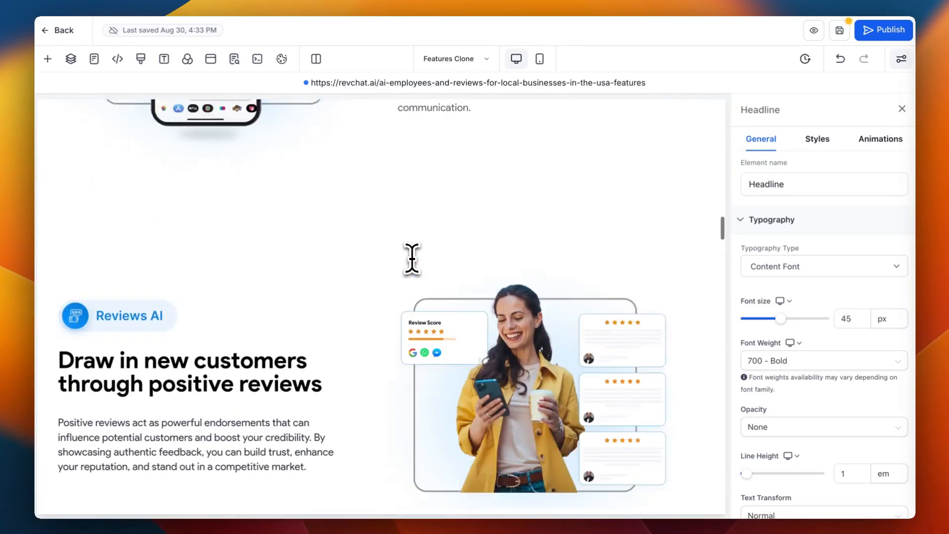
scroll(412, 257, down, 10)
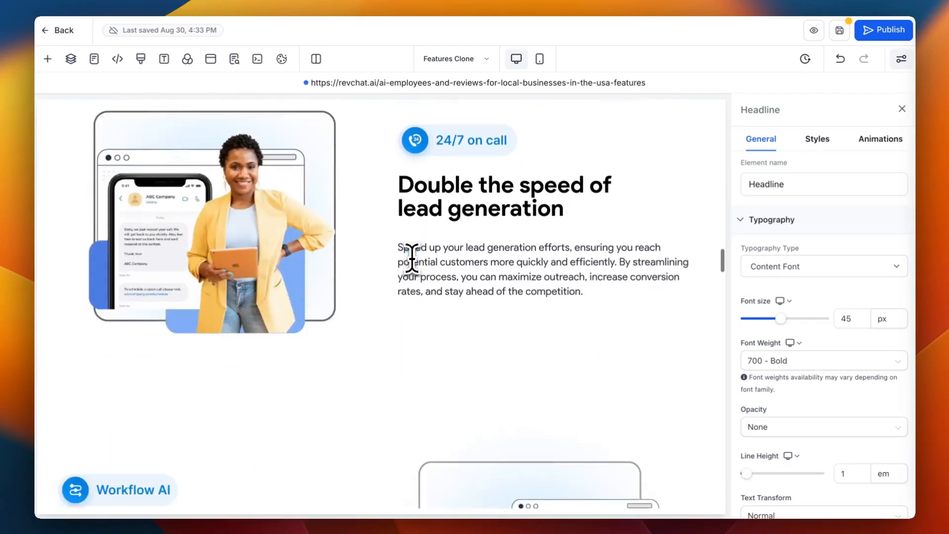
scroll(412, 257, down, 10)
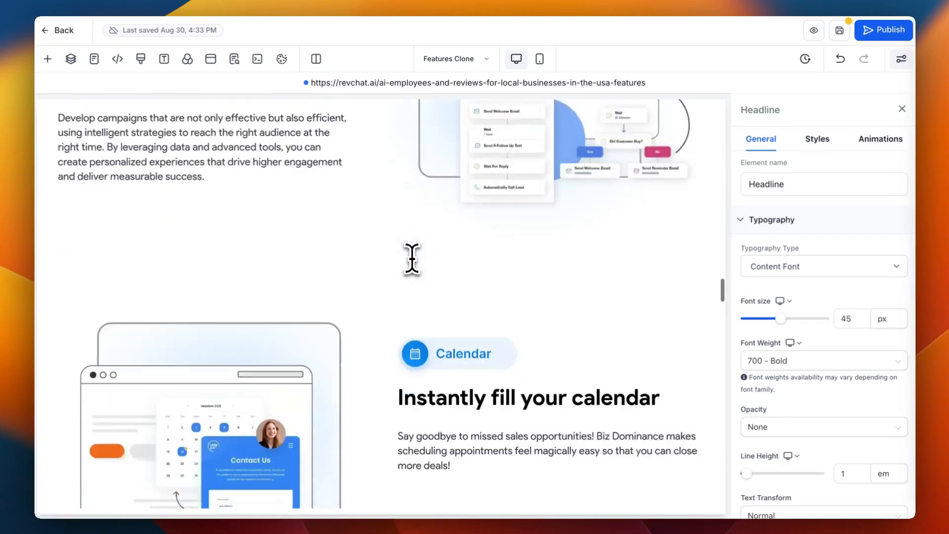
scroll(412, 257, down, 8)
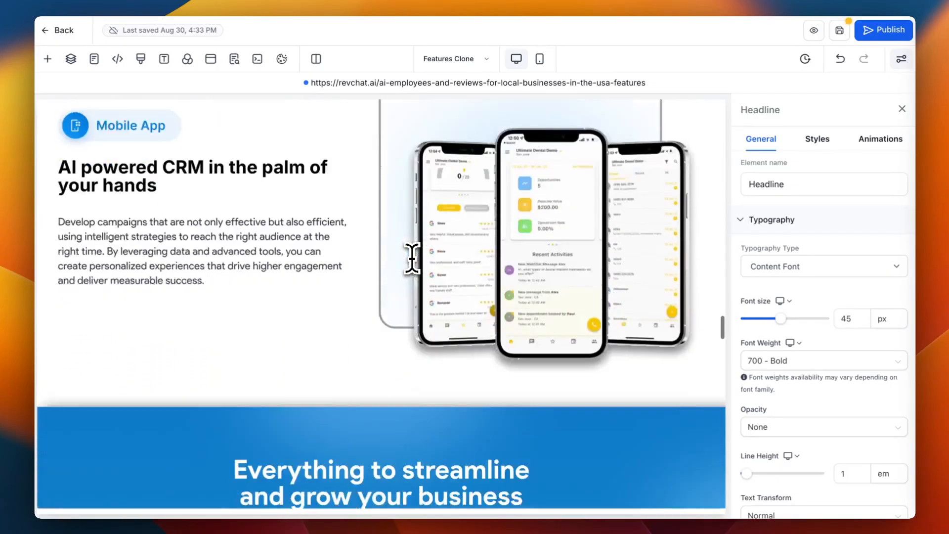
scroll(412, 257, down, 8)
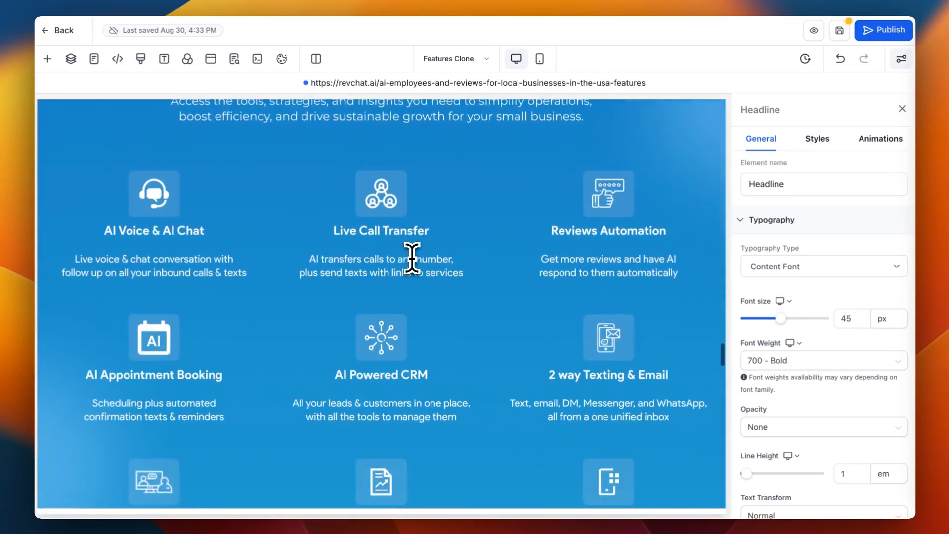
scroll(412, 257, down, 8)
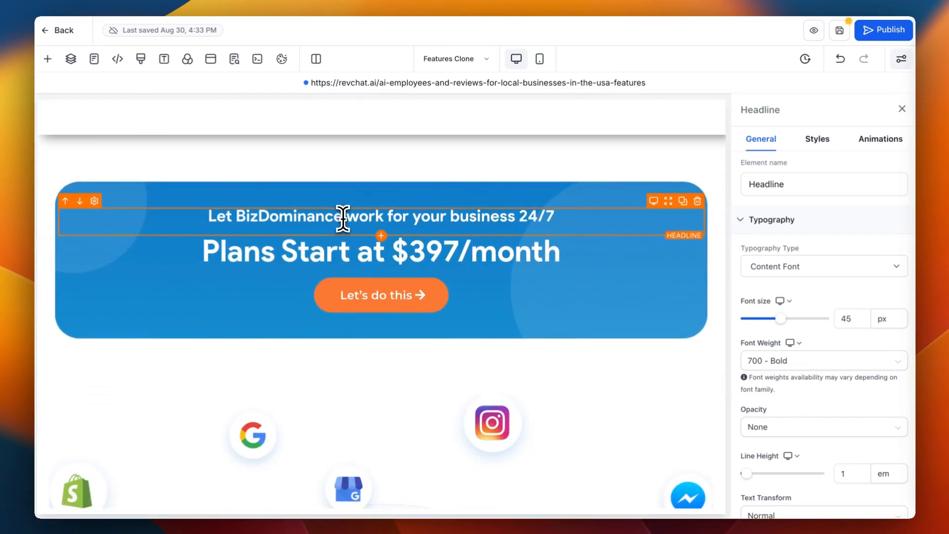
- Change the plans banner's top line to read "Let RevChat work for your business 24/7"
click(239, 213)
text(Rev)
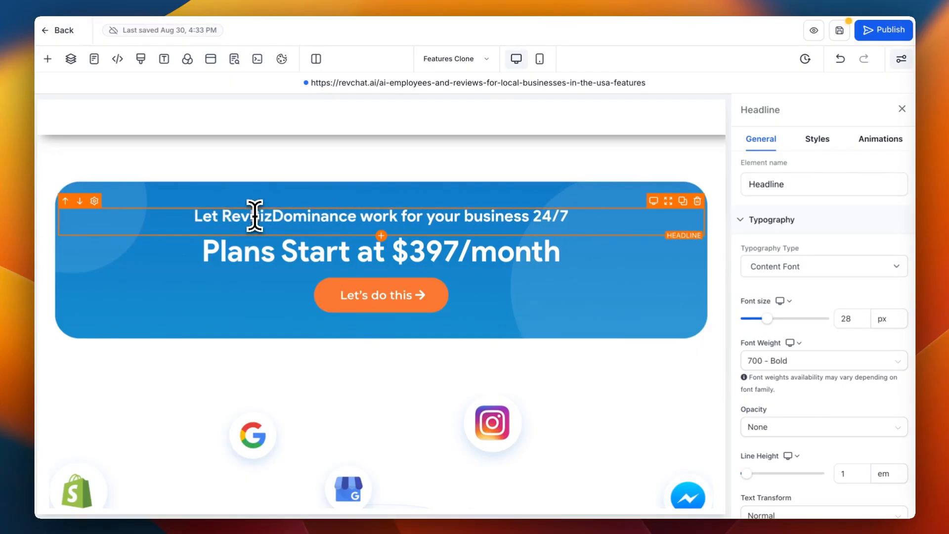
text(Chat)
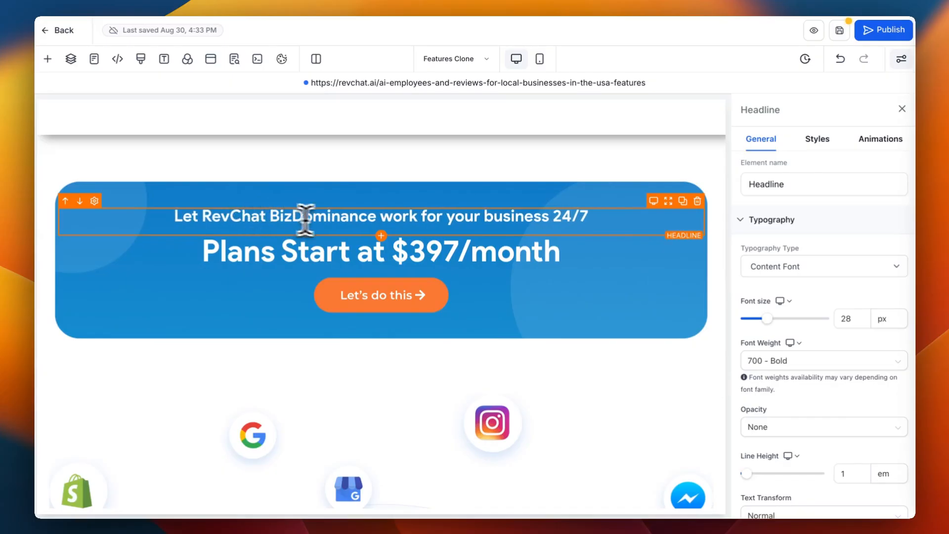
drag(372, 216, 314, 216)
key(BackSpace)
key(BackSpace)
key(BackSpace)
key(BackSpace)
key(BackSpace)
key(BackSpace)
key(BackSpace)
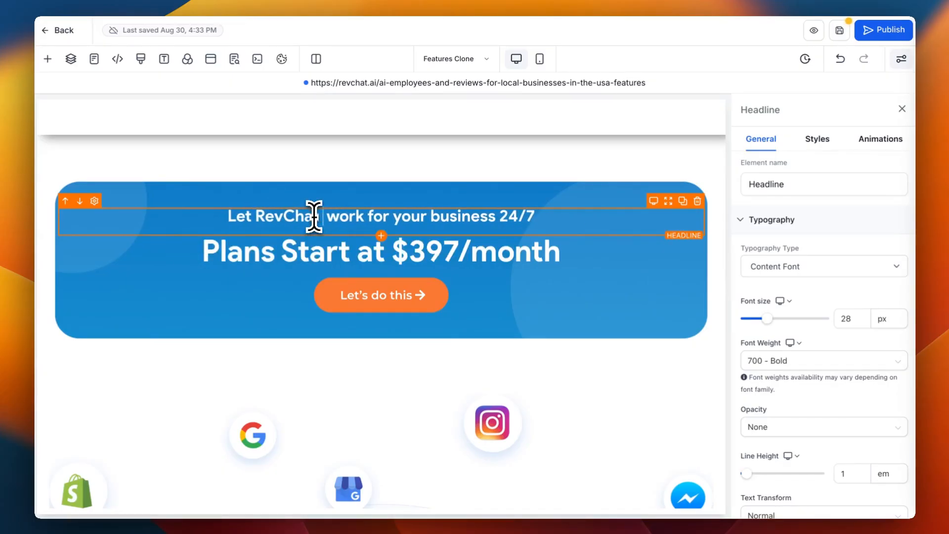
- Set the background color of the plans banner's "Let's do this" button to the brand color Red (logo)
click(424, 248)
scroll(442, 245, down, 3)
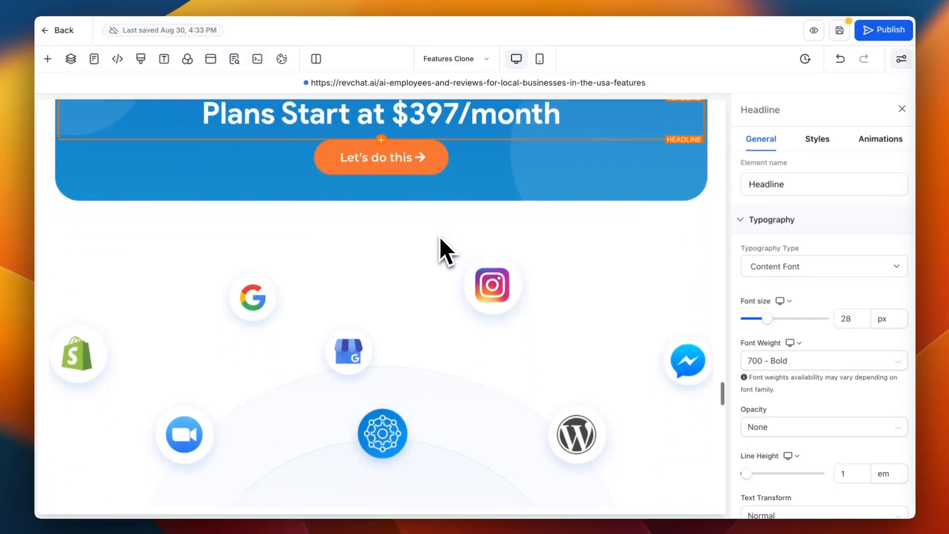
scroll(440, 236, up, 1)
click(435, 216)
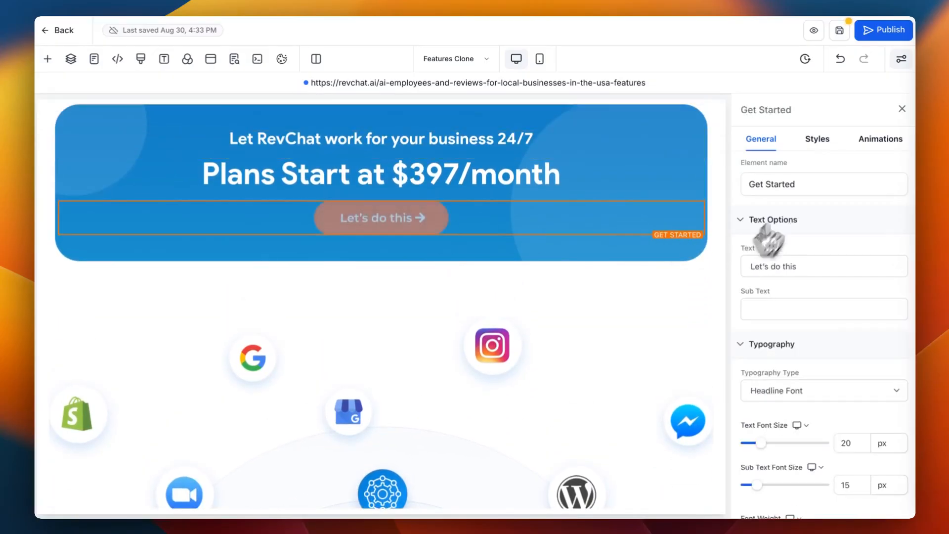
scroll(811, 287, down, 10)
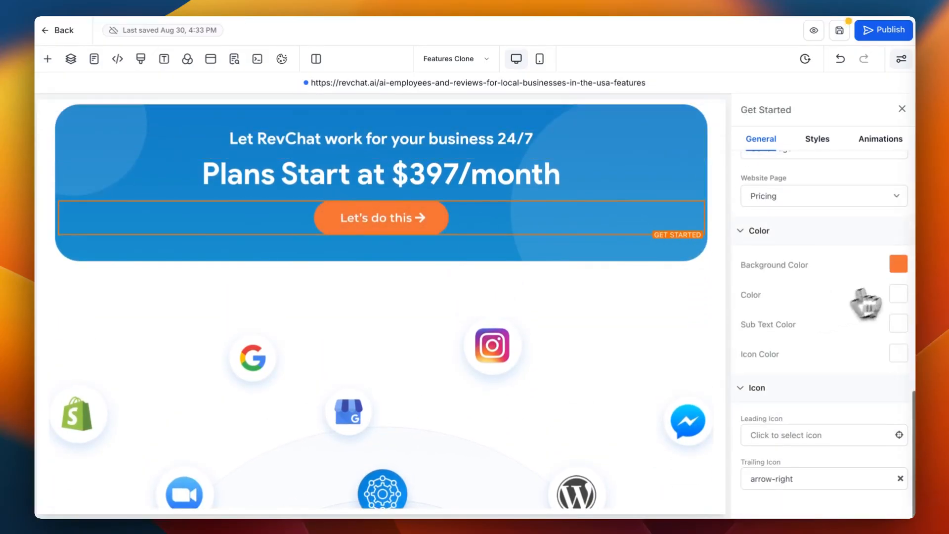
click(899, 265)
click(694, 306)
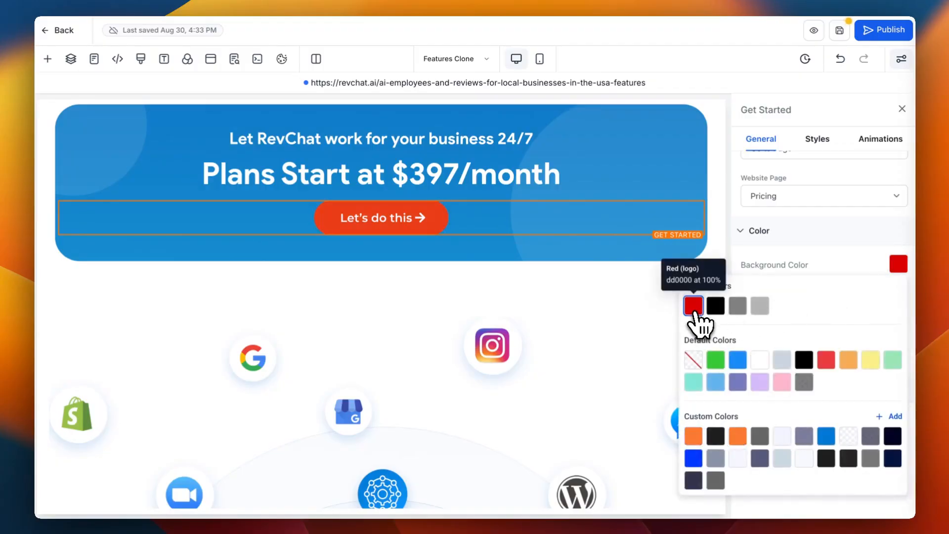
click(588, 218)
click(561, 287)
- Review the integrations, chat bubble and Frequently Asked Questions sections for remaining old branding
scroll(562, 288, down, 3)
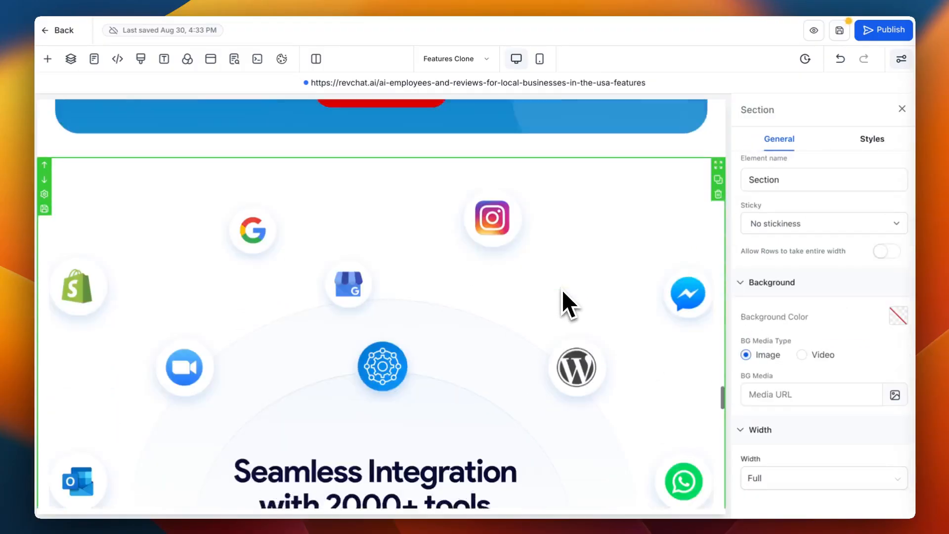
scroll(562, 291, down, 10)
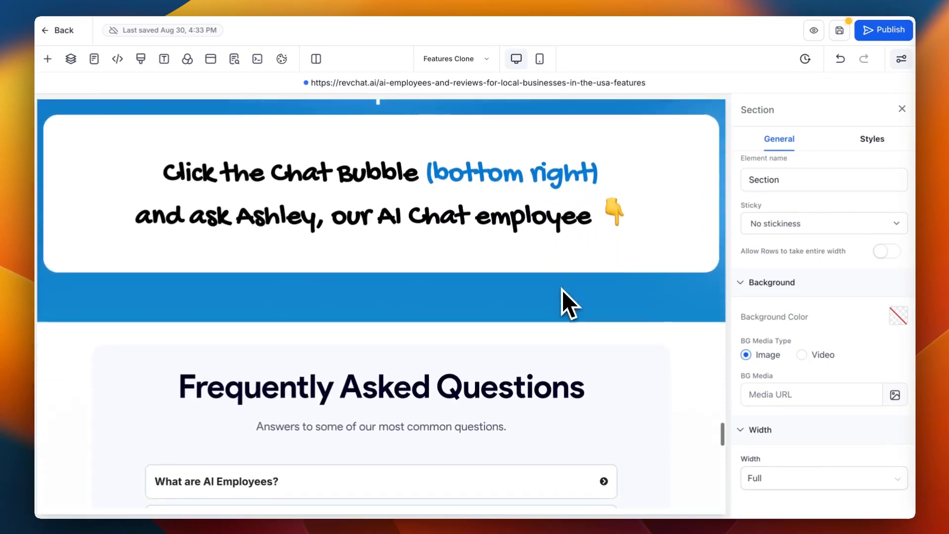
scroll(562, 289, down, 5)
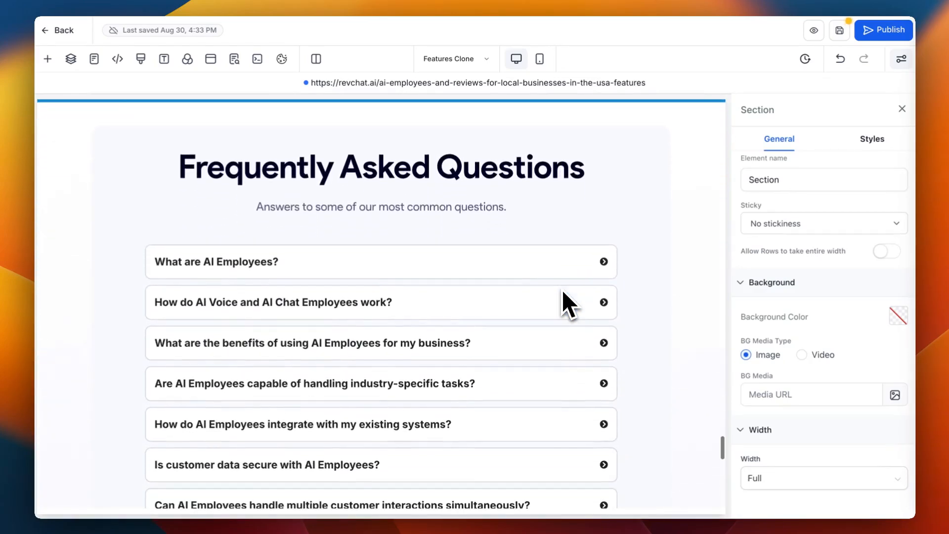
scroll(562, 289, down, 4)
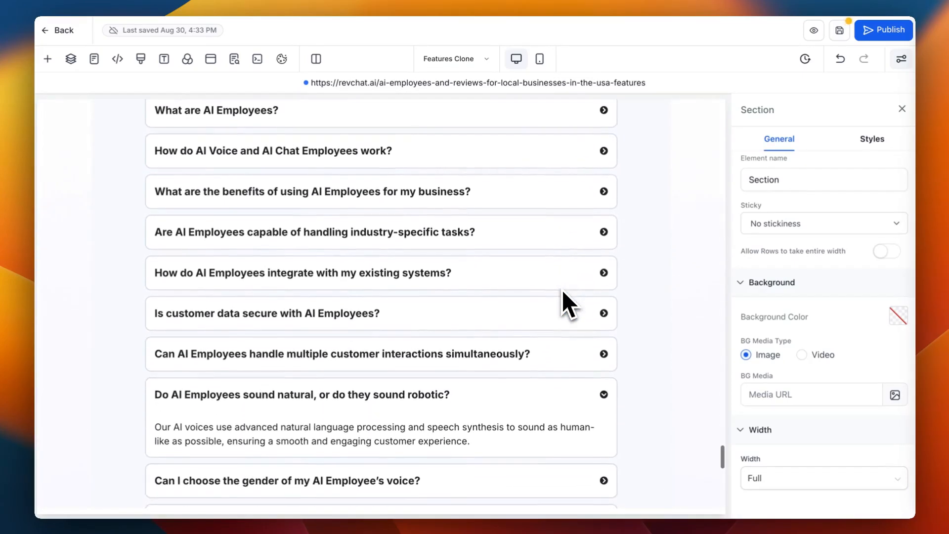
scroll(562, 289, down, 1)
scroll(561, 290, up, 2)
scroll(561, 289, down, 1)
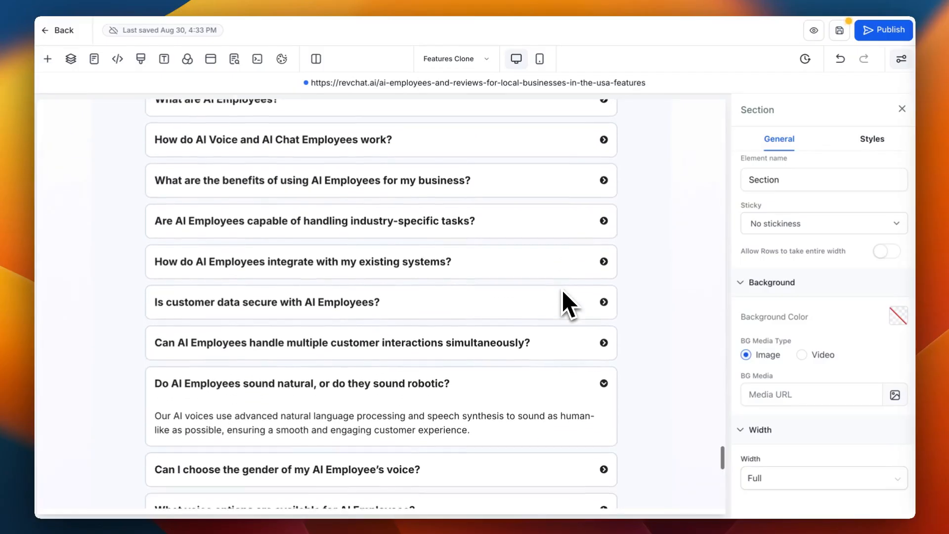
- Replace "BizDominance" with "RevChat" in the headline above the "Plans Start at $397/month" text
scroll(561, 289, down, 4)
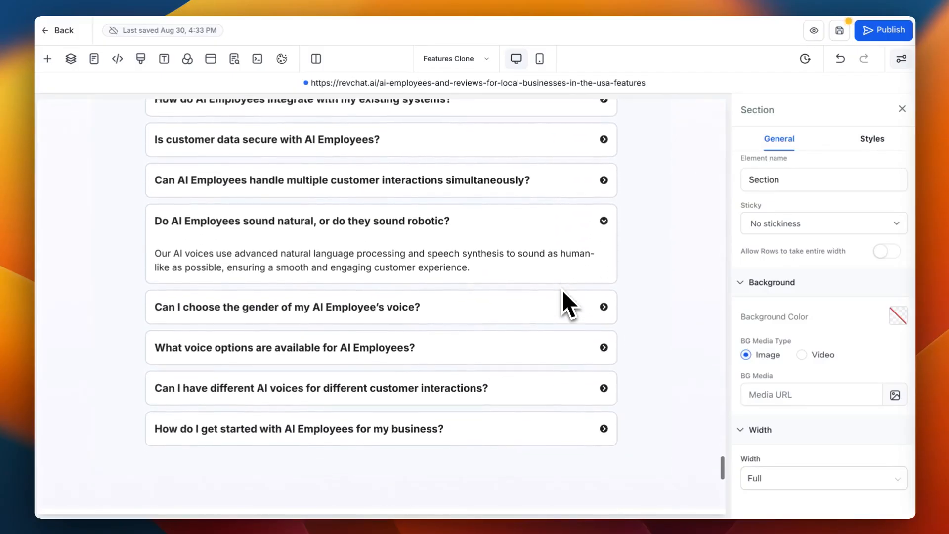
scroll(562, 289, down, 5)
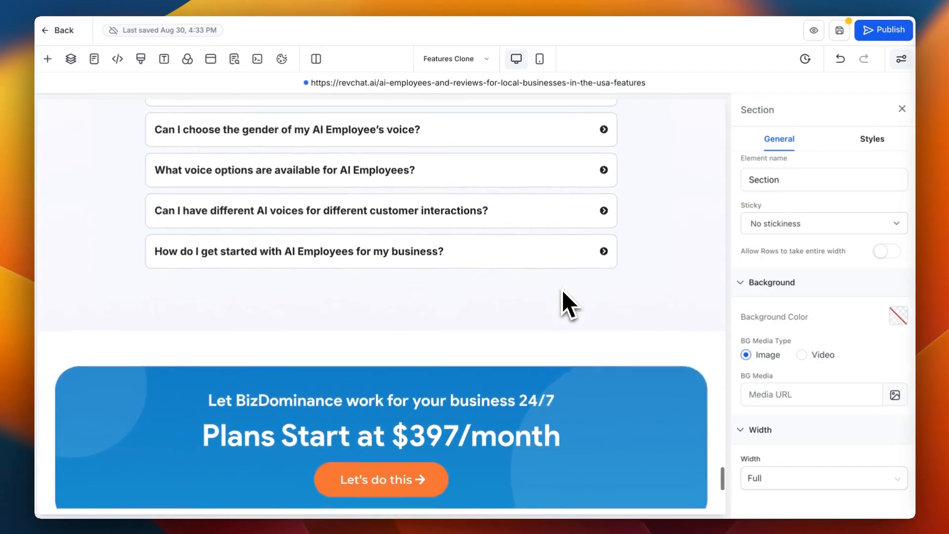
scroll(562, 290, down, 5)
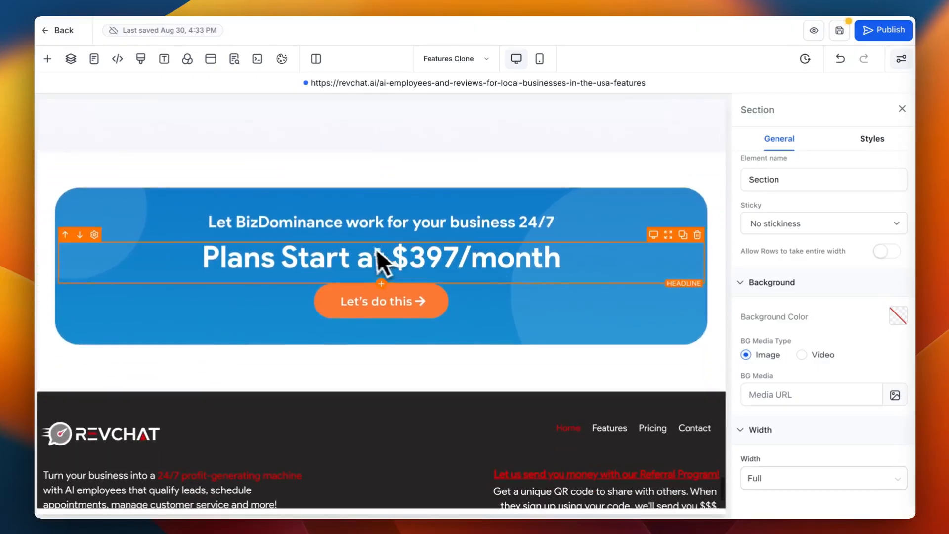
click(266, 223)
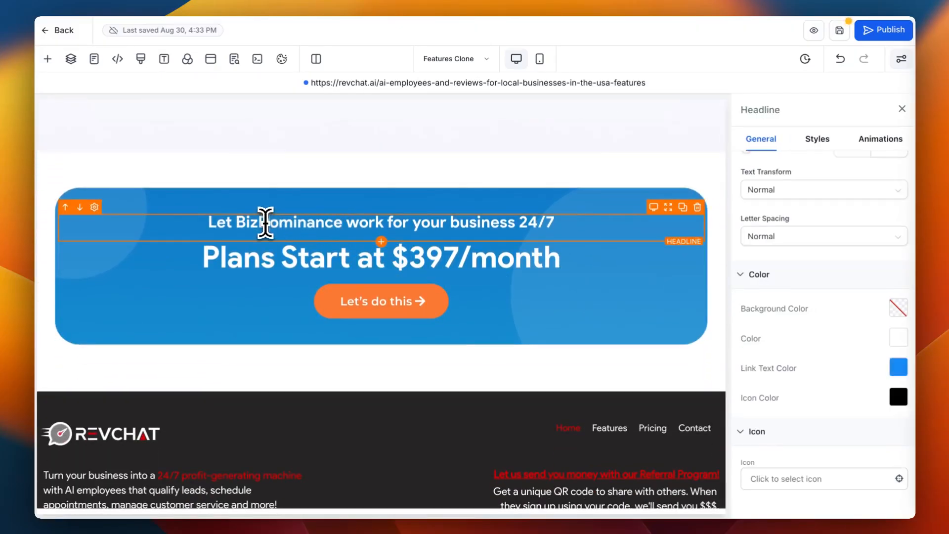
key(BackSpace)
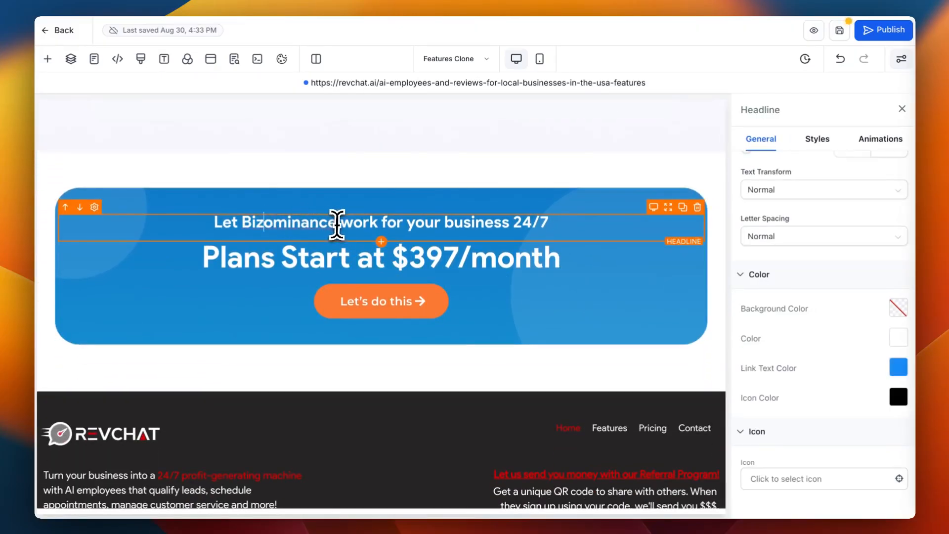
key(BackSpace)
key(BackSpace)
key(BackSpace)
key(BackSpace)
key(BackSpace)
key(BackSpace)
key(BackSpace)
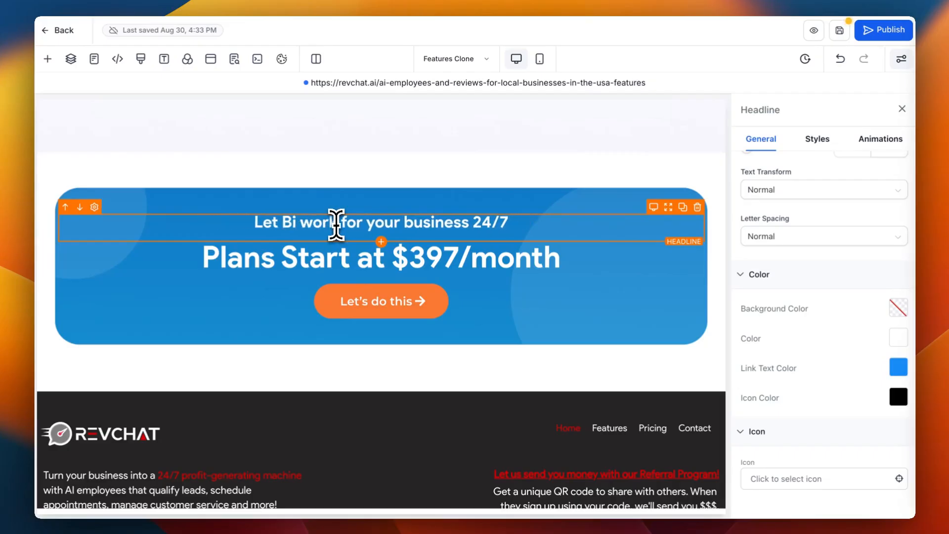
text(Re)
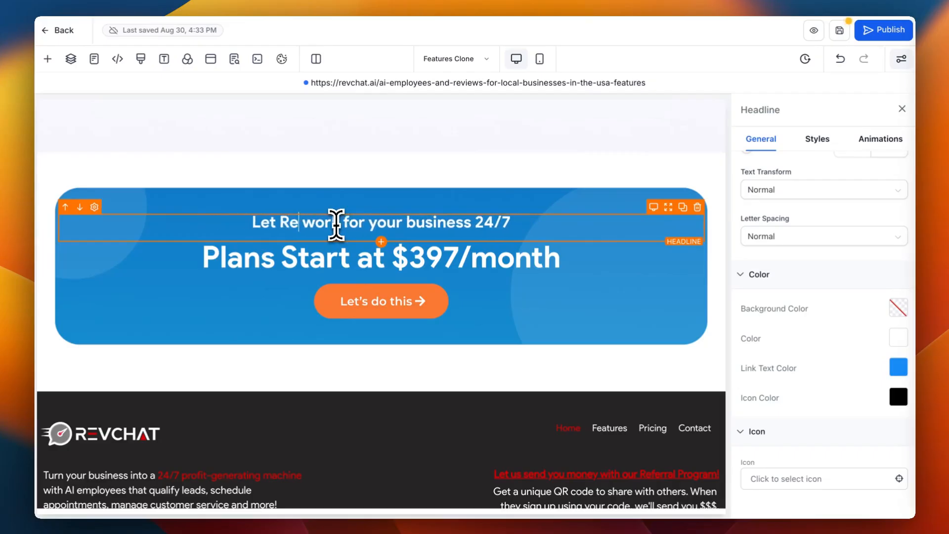
text(vChat)
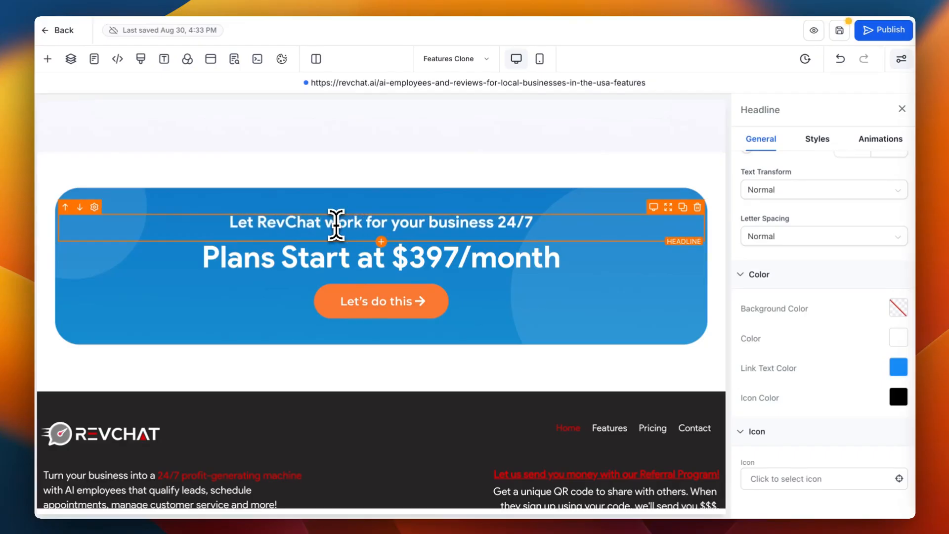
- Set the background of the "Let's do this" button to the red brand color, and save and publish the page
click(403, 297)
click(898, 264)
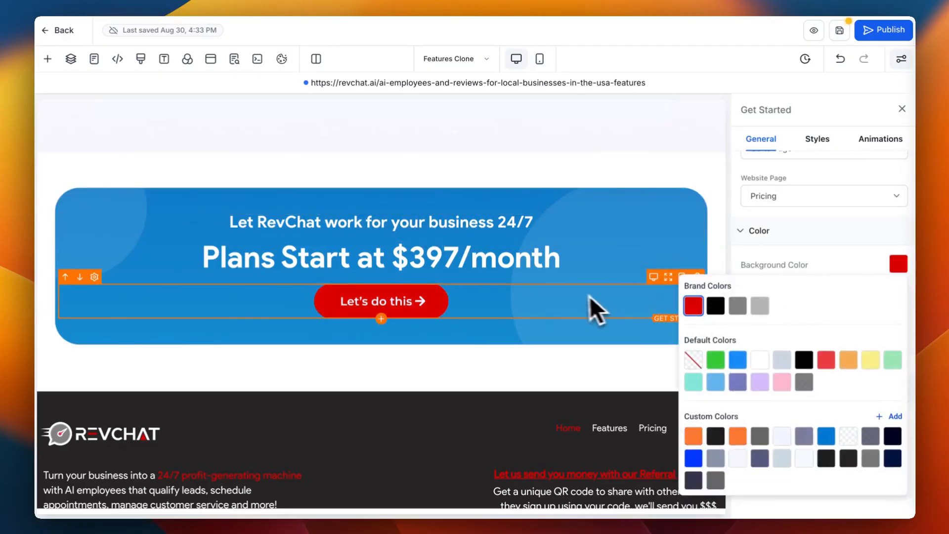
scroll(574, 294, down, 3)
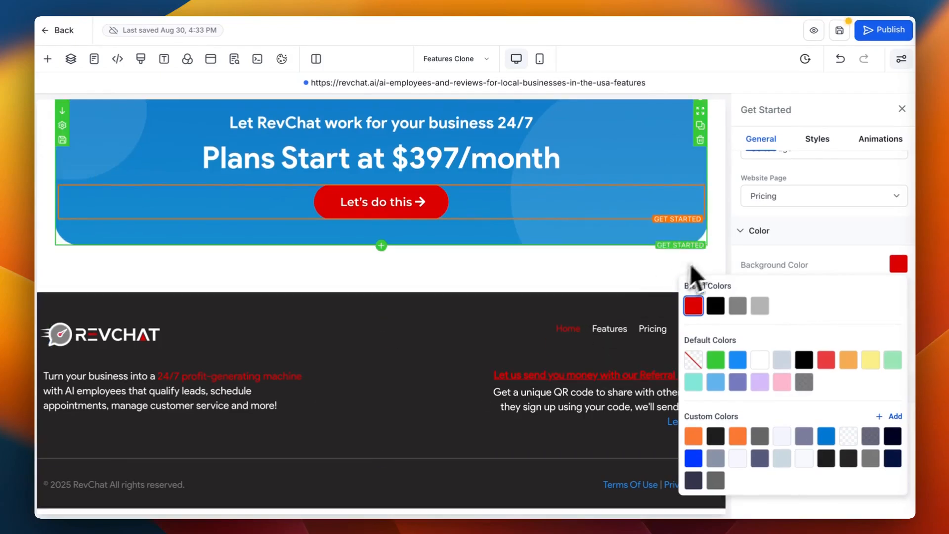
click(704, 258)
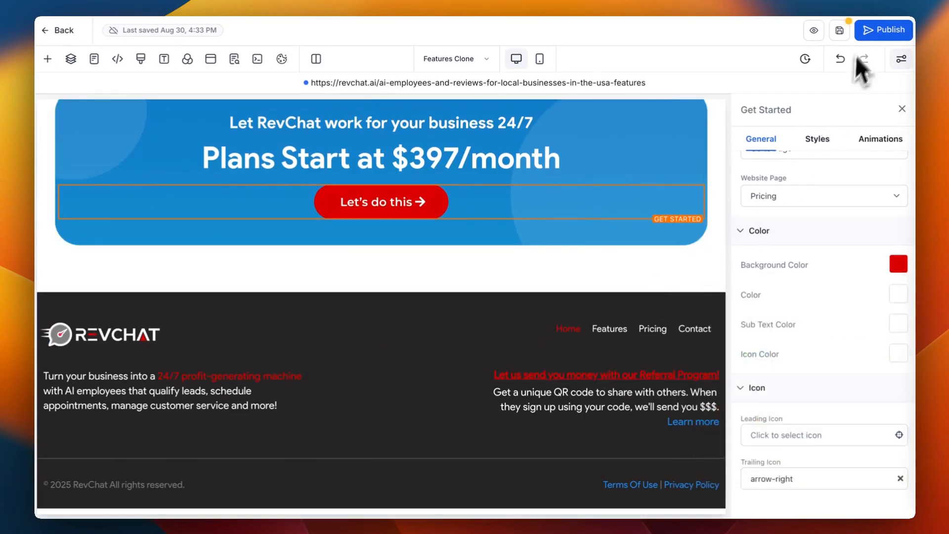
click(839, 30)
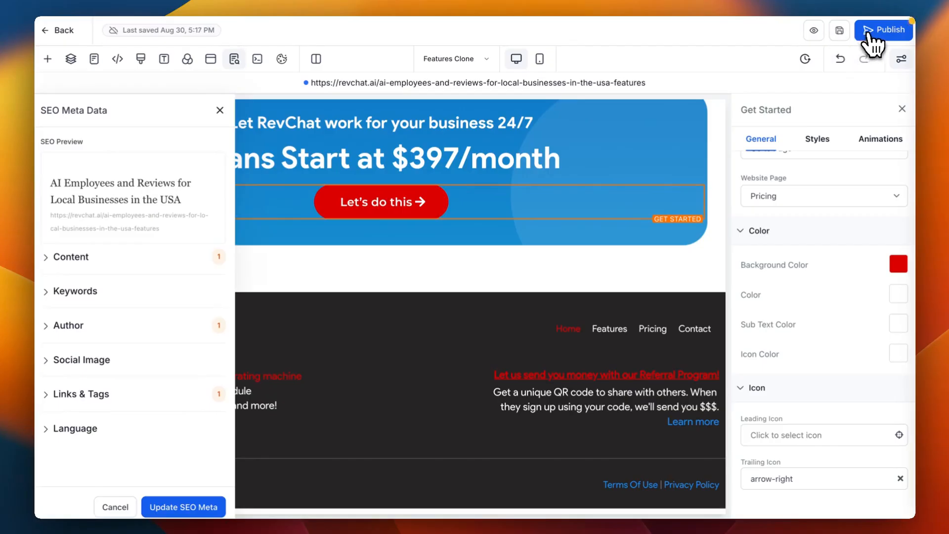
click(868, 34)
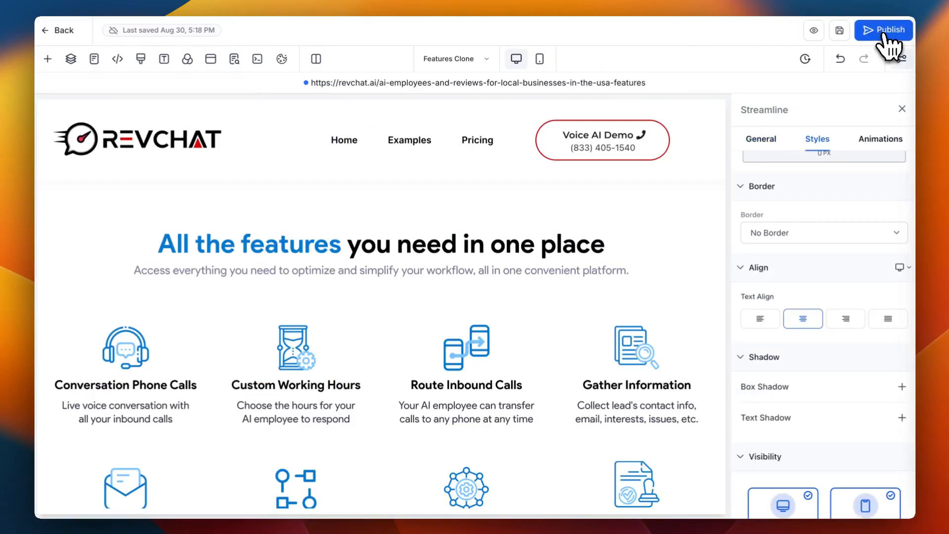
- Examine the header's Voice AI Demo button settings, including visibility, sub text, call action and phone number
click(595, 150)
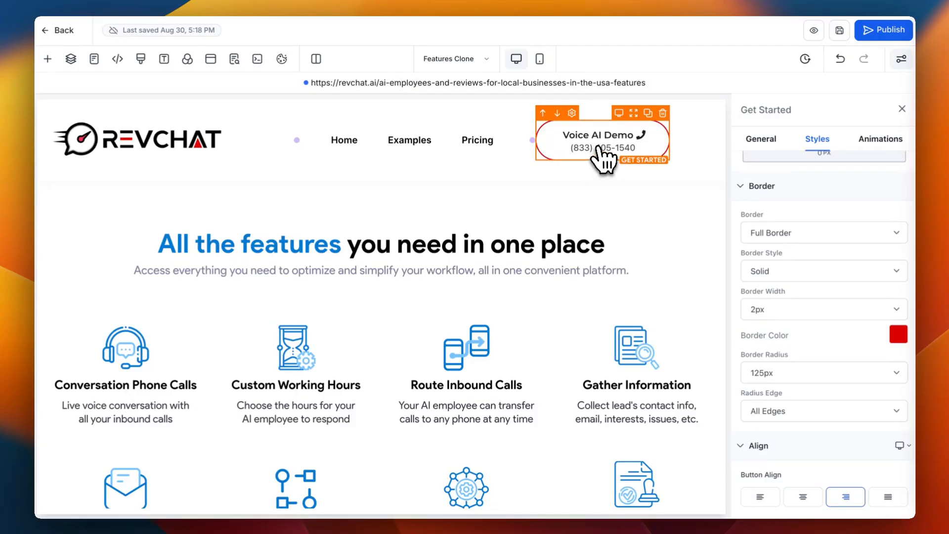
scroll(780, 289, down, 7)
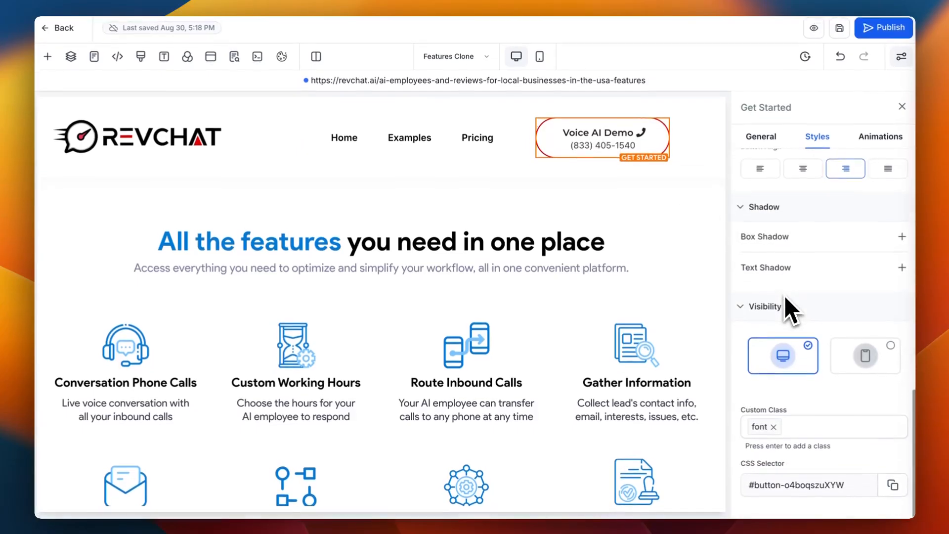
click(761, 137)
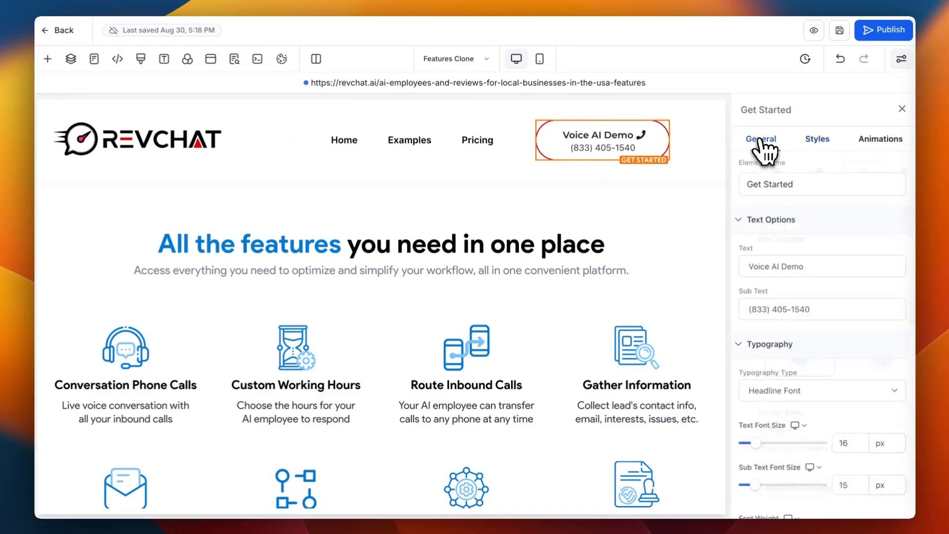
scroll(791, 360, down, 1)
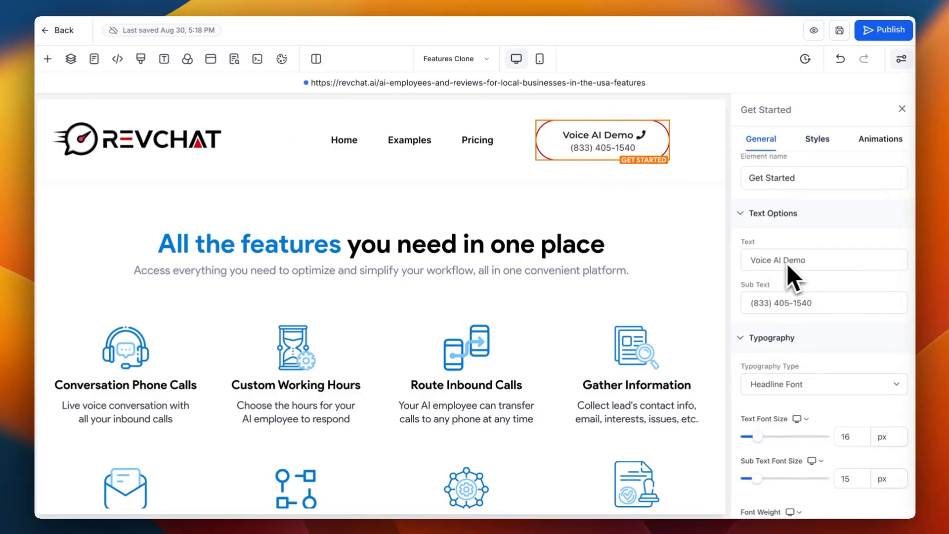
drag(816, 303, 800, 305)
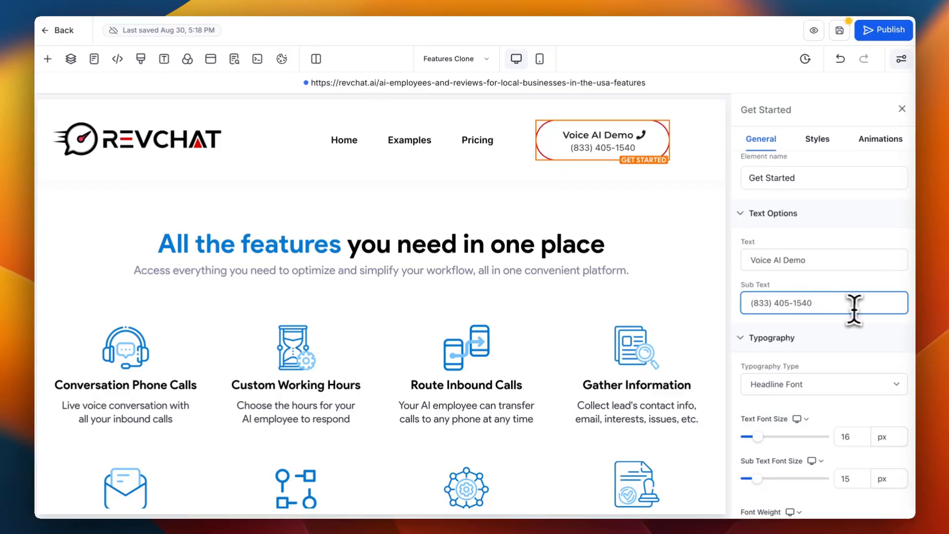
scroll(834, 274, down, 10)
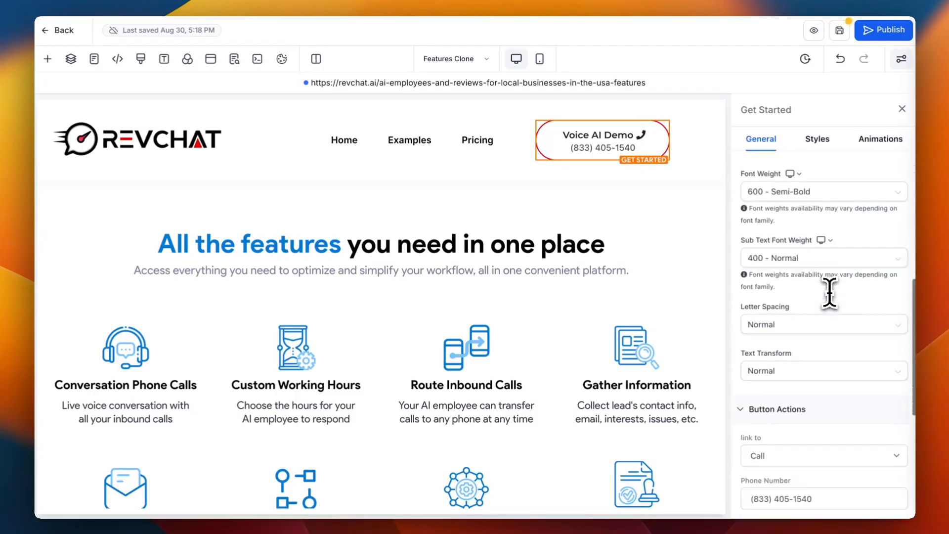
scroll(829, 293, up, 2)
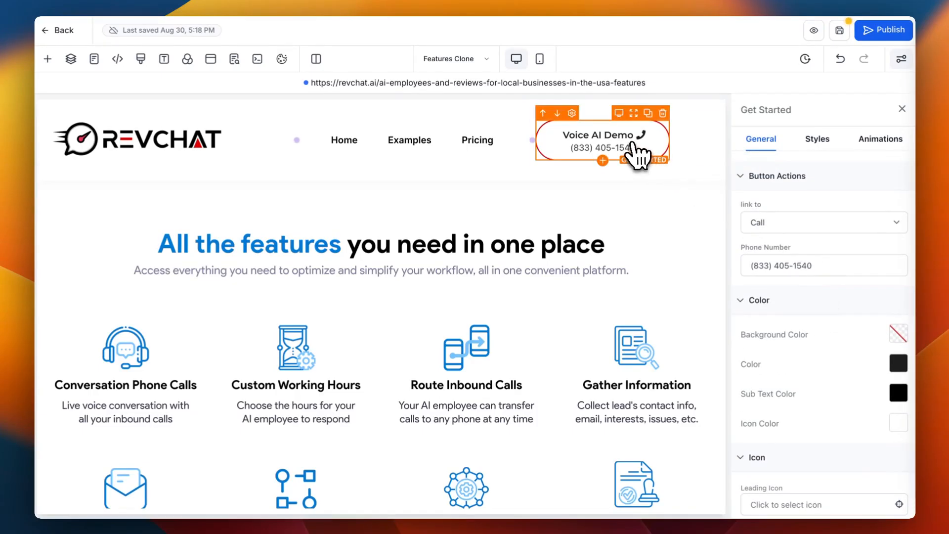
click(765, 223)
click(766, 225)
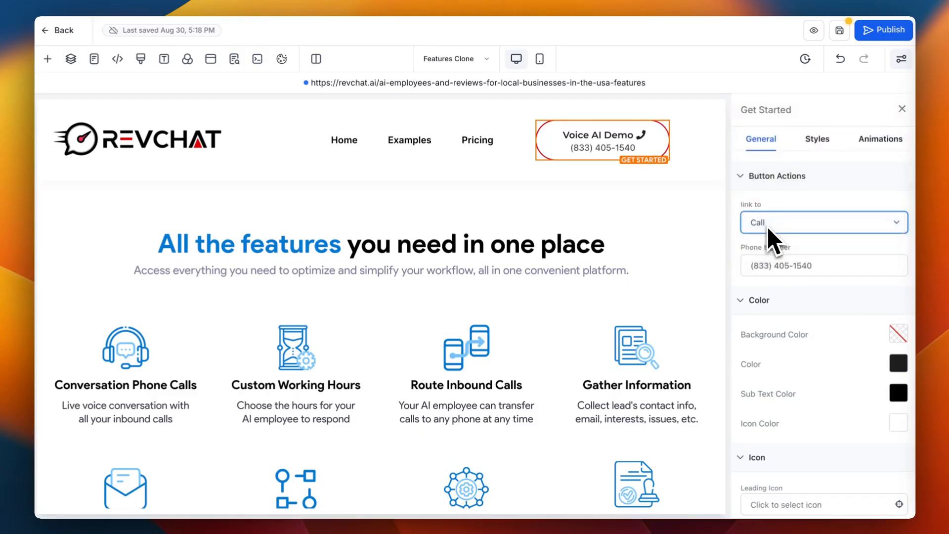
click(786, 266)
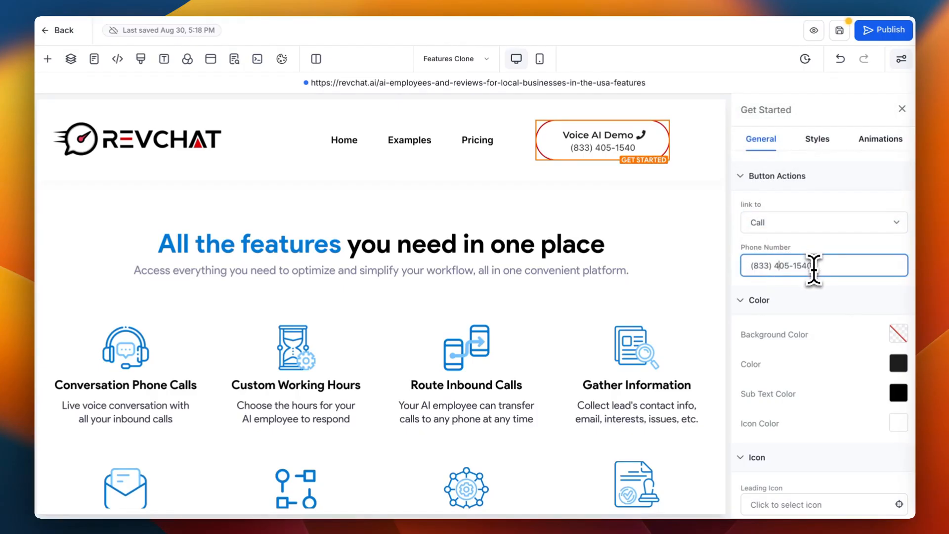
scroll(781, 270, down, 2)
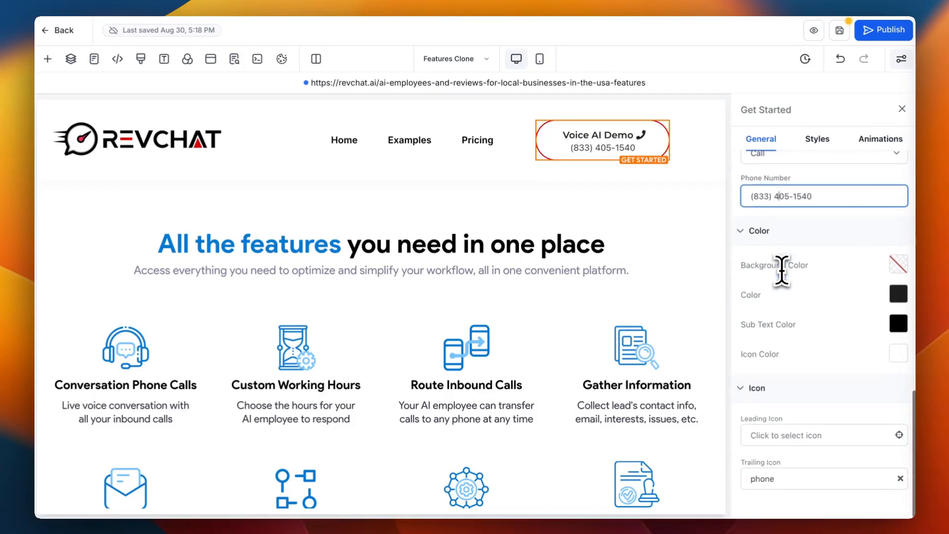
- Save the page and publish it after checking the header button
click(840, 33)
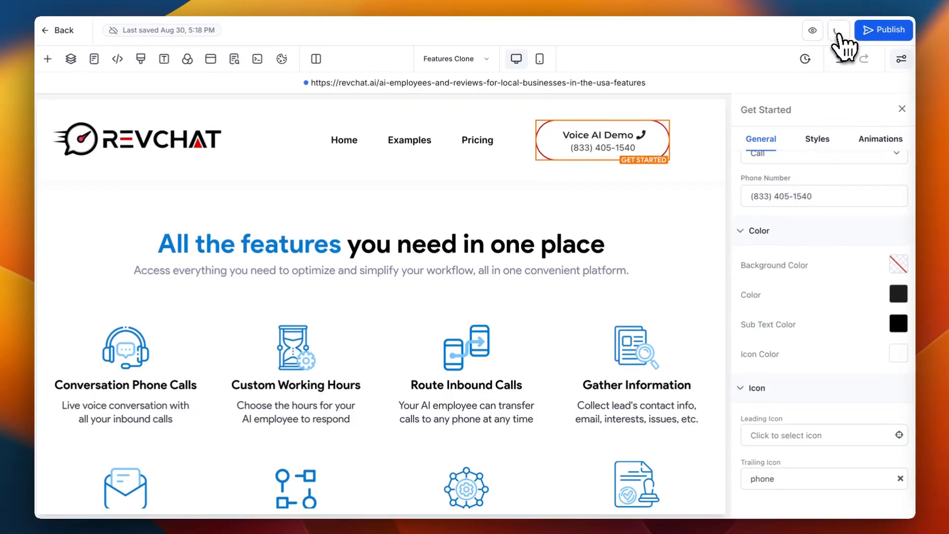
click(873, 33)
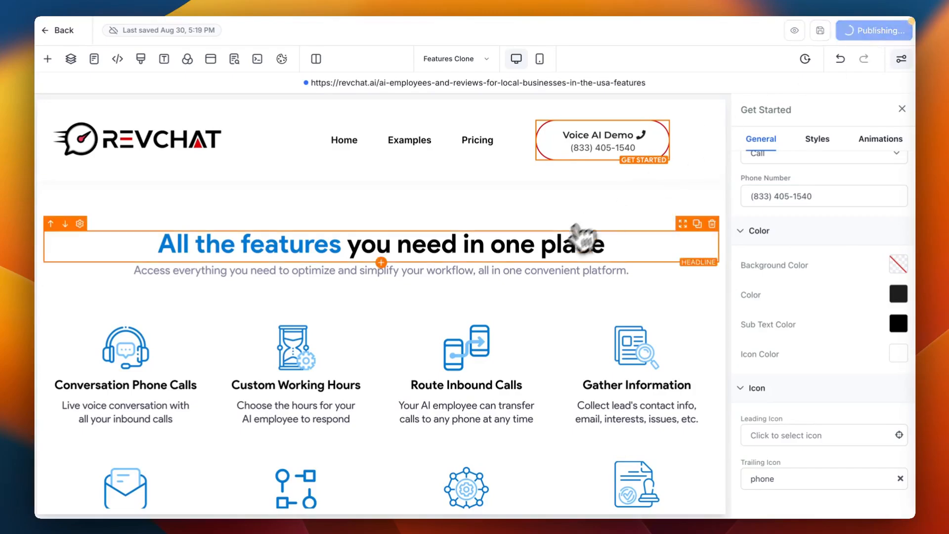
- Check the link action and phone number of the call button in the missed call revenue section
scroll(562, 252, down, 15)
scroll(563, 251, down, 10)
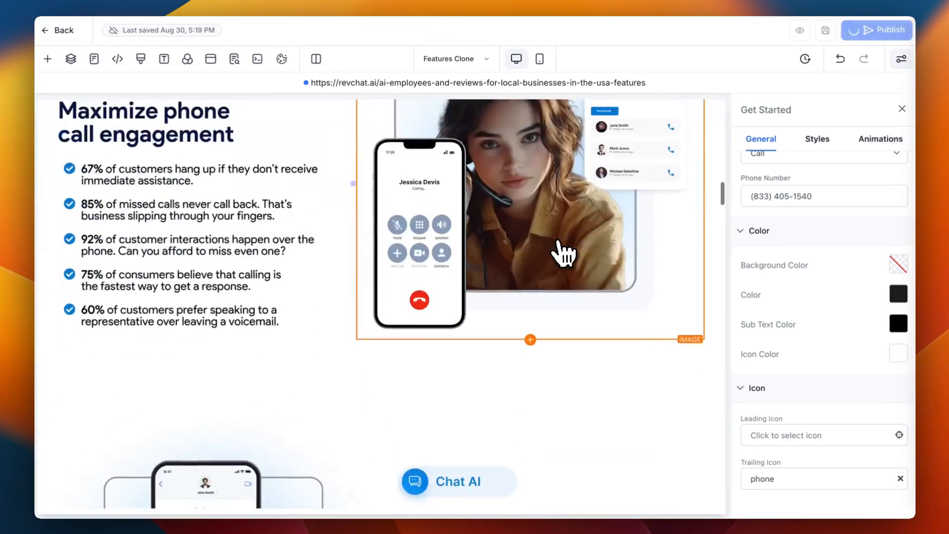
scroll(555, 250, up, 5)
click(412, 193)
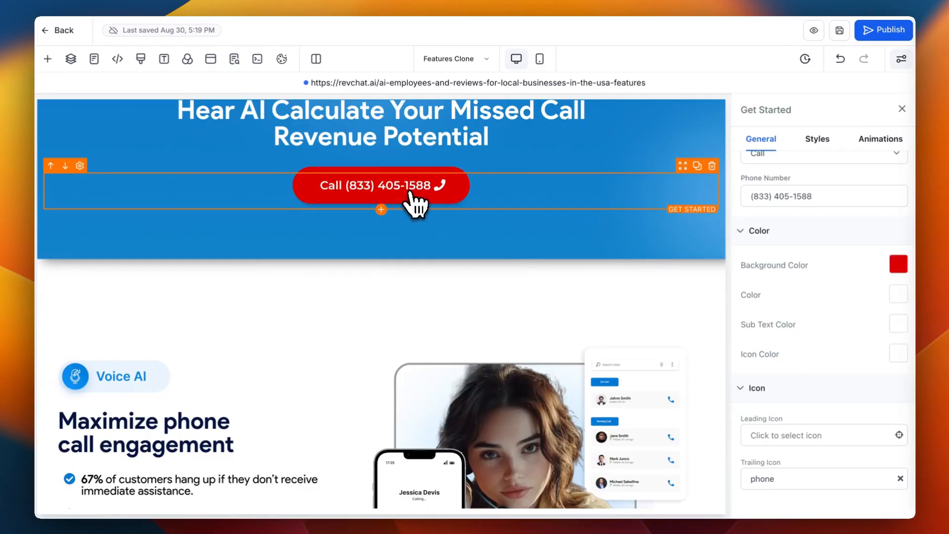
scroll(811, 202, up, 1)
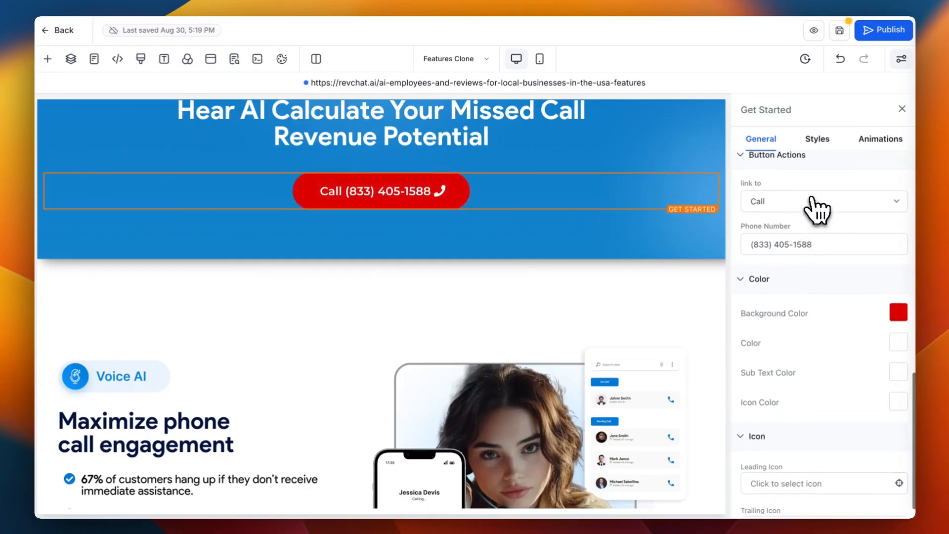
click(777, 202)
click(776, 203)
click(796, 246)
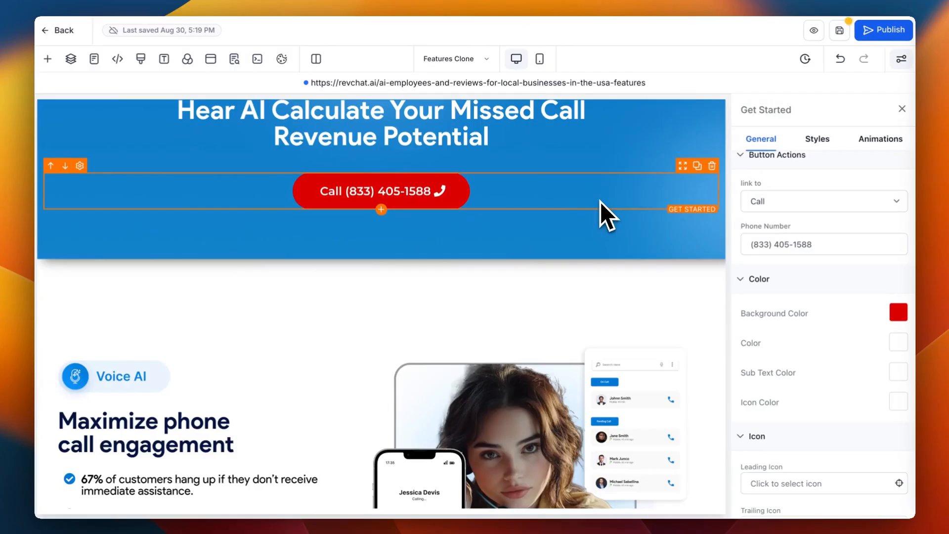
- Save and publish the features page again
scroll(600, 201, up, 10)
scroll(600, 202, up, 2)
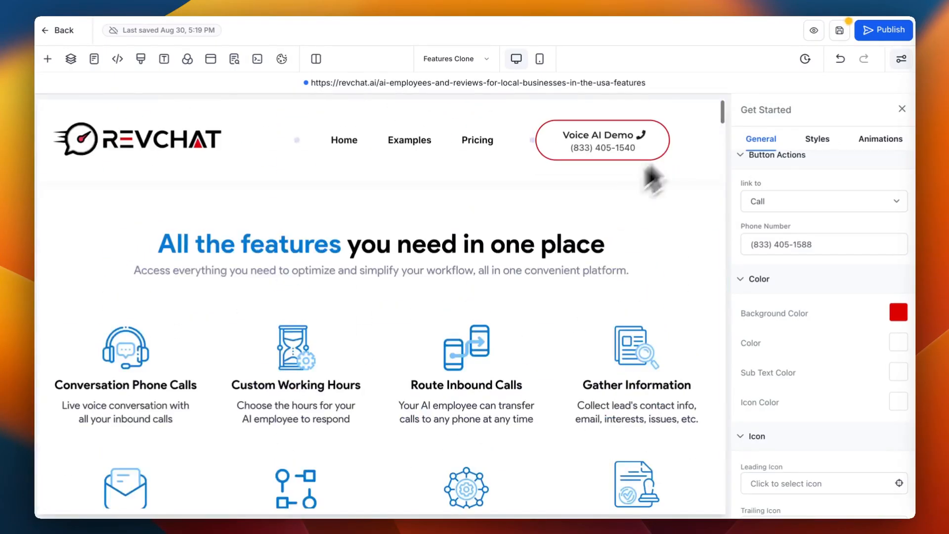
click(839, 33)
click(885, 31)
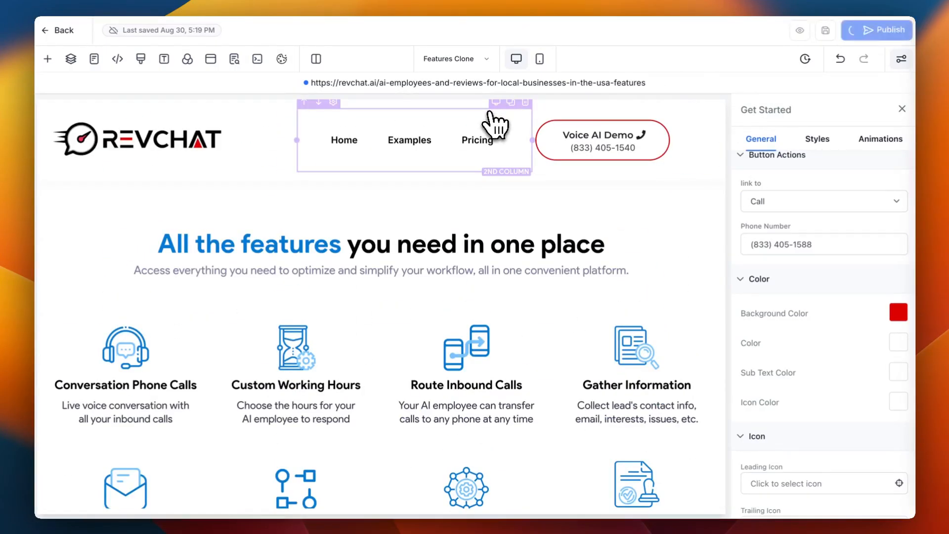
- Recolor the words "All the features" in the main headline with the red brand color
click(286, 247)
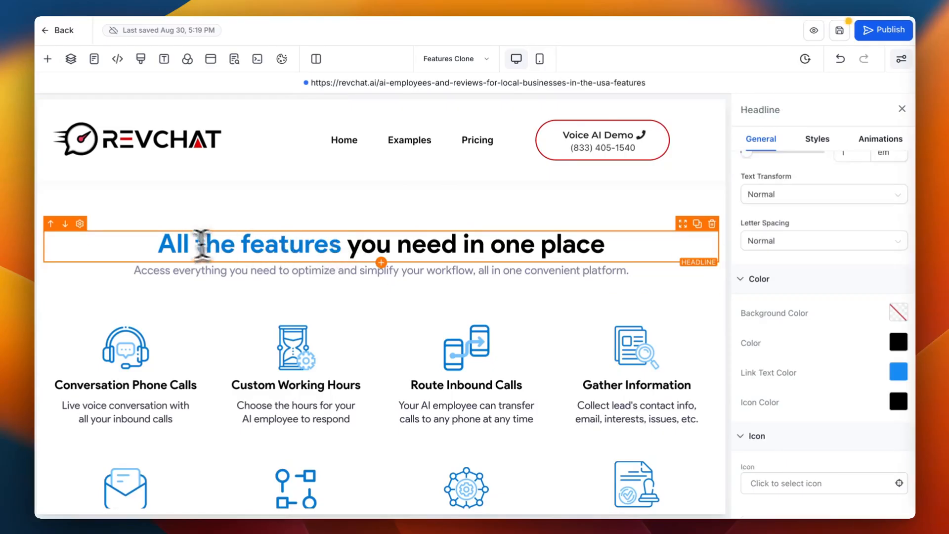
drag(168, 245, 342, 246)
click(231, 278)
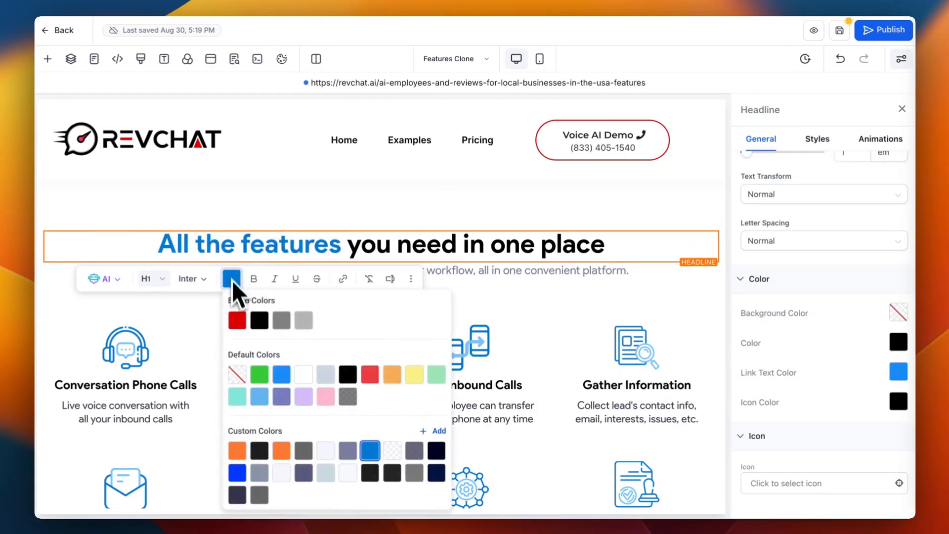
click(237, 320)
click(253, 209)
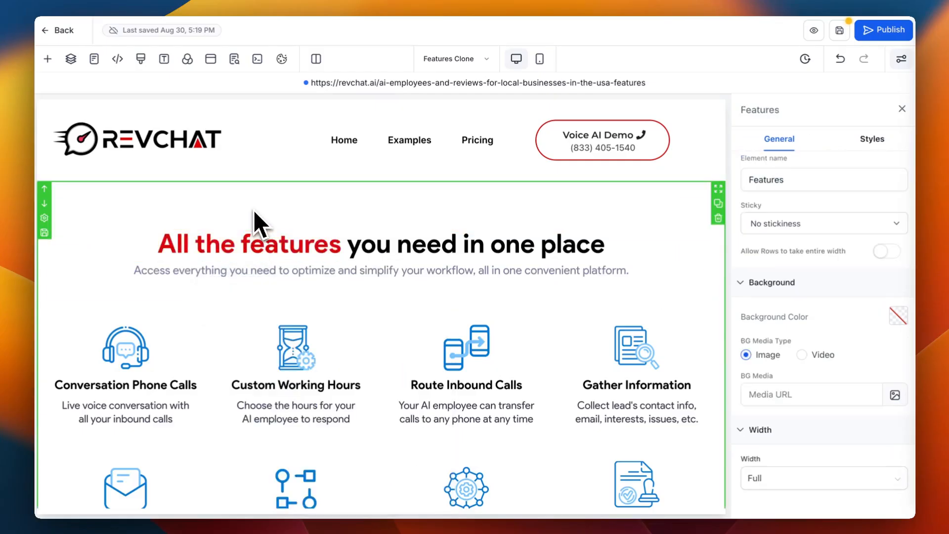
scroll(253, 251, down, 2)
scroll(253, 251, up, 2)
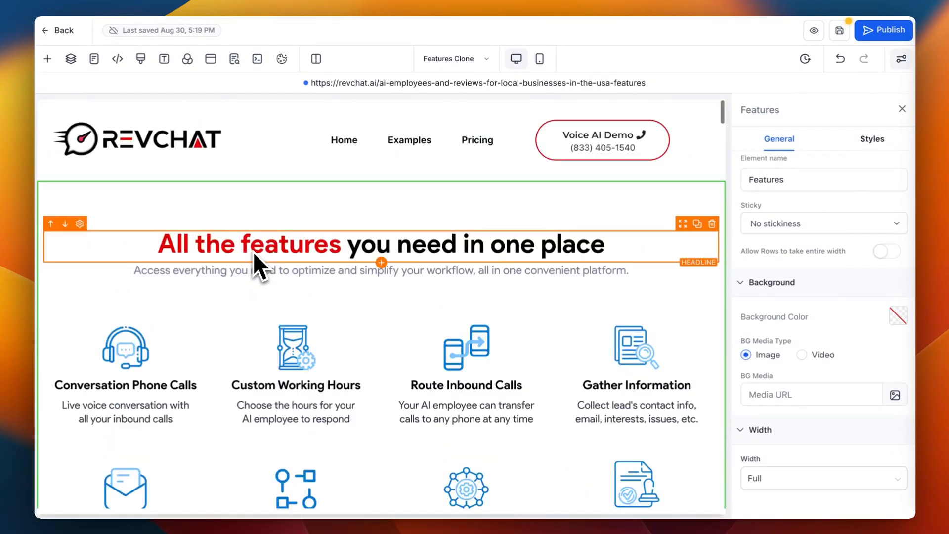
- Recolor the word "RevChat?" in the "Why Use RevChat?" headline with the red brand color
scroll(253, 251, down, 2)
scroll(253, 251, down, 7)
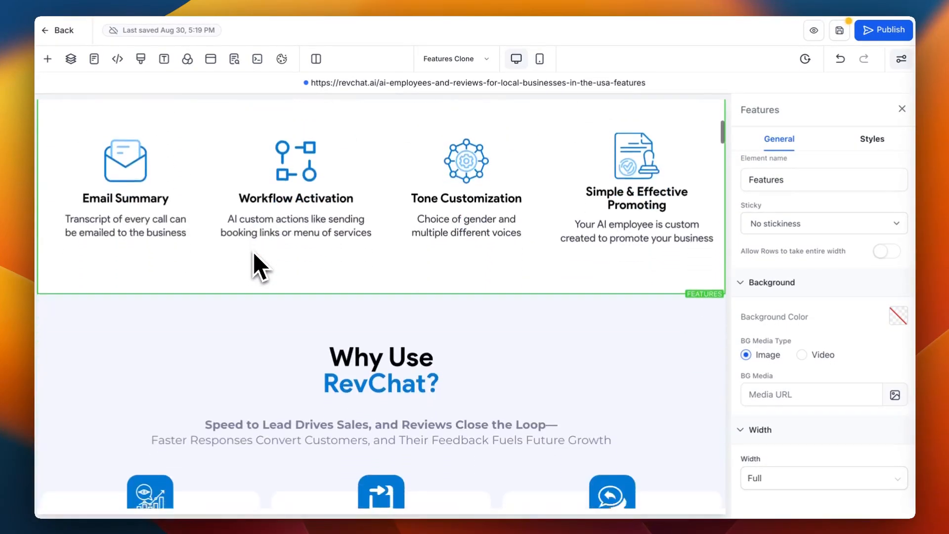
click(420, 221)
drag(439, 218, 324, 212)
click(363, 249)
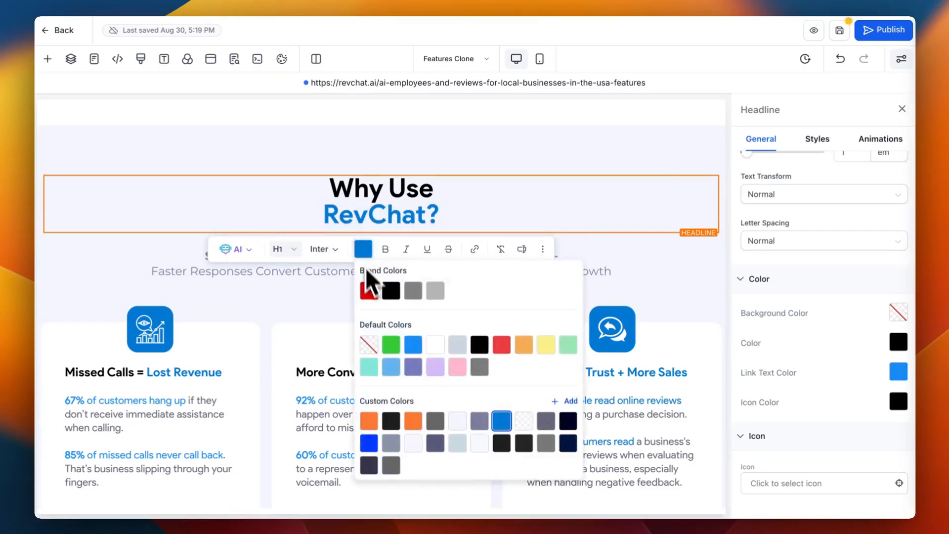
click(367, 287)
click(480, 221)
- Review the features page from the main headline down through the feature sections for text still using the old blue color
scroll(480, 221, up, 8)
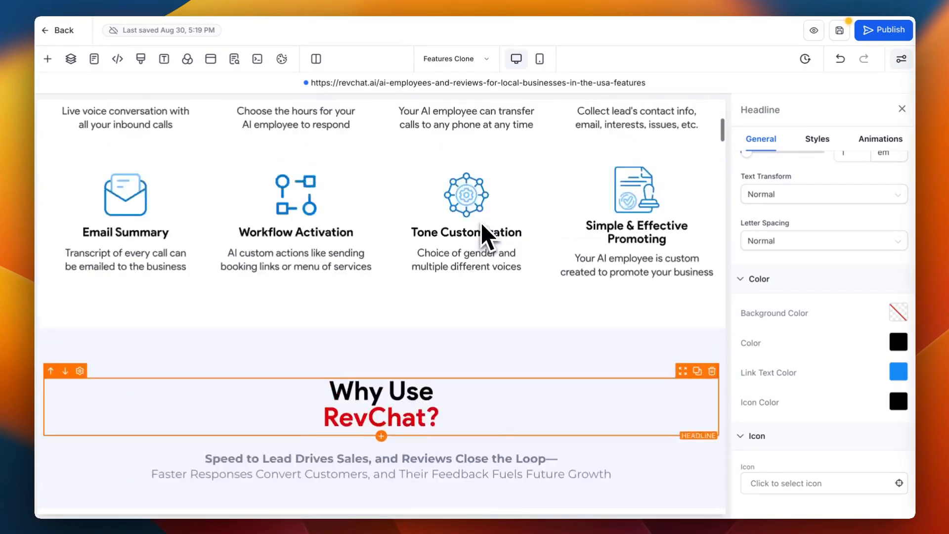
scroll(482, 223, down, 8)
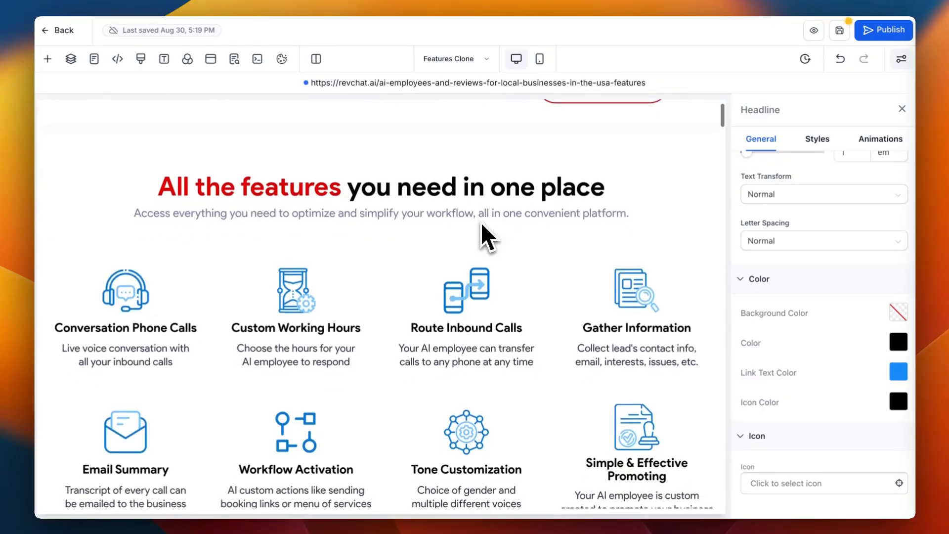
scroll(481, 223, down, 10)
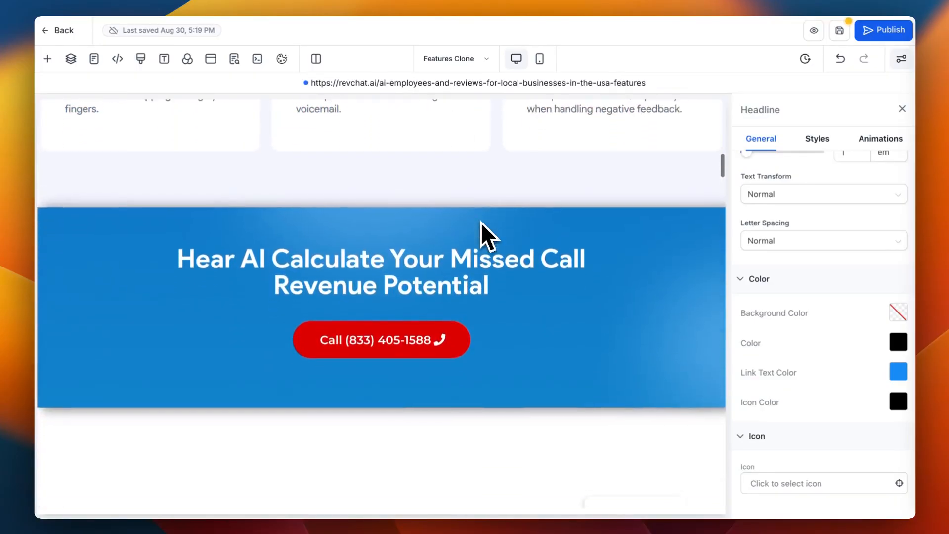
scroll(482, 222, down, 3)
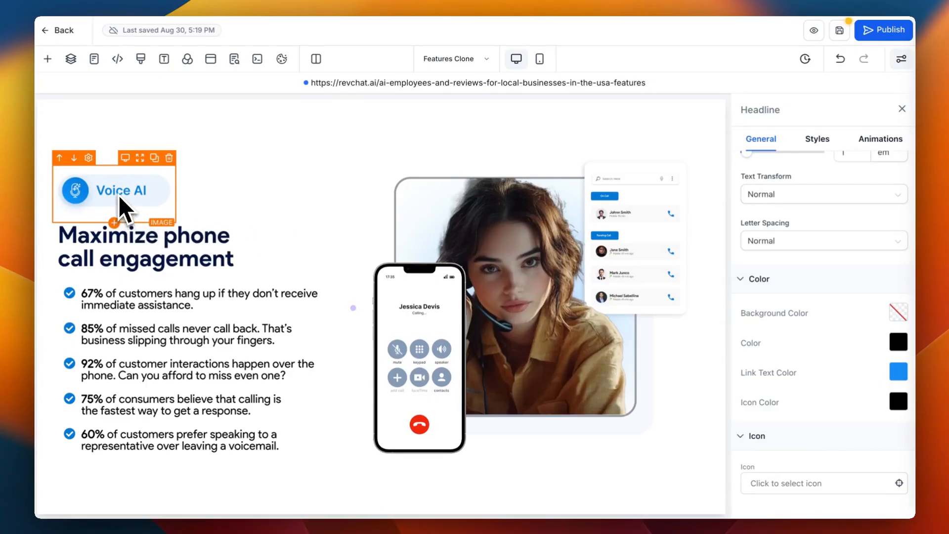
scroll(337, 233, down, 10)
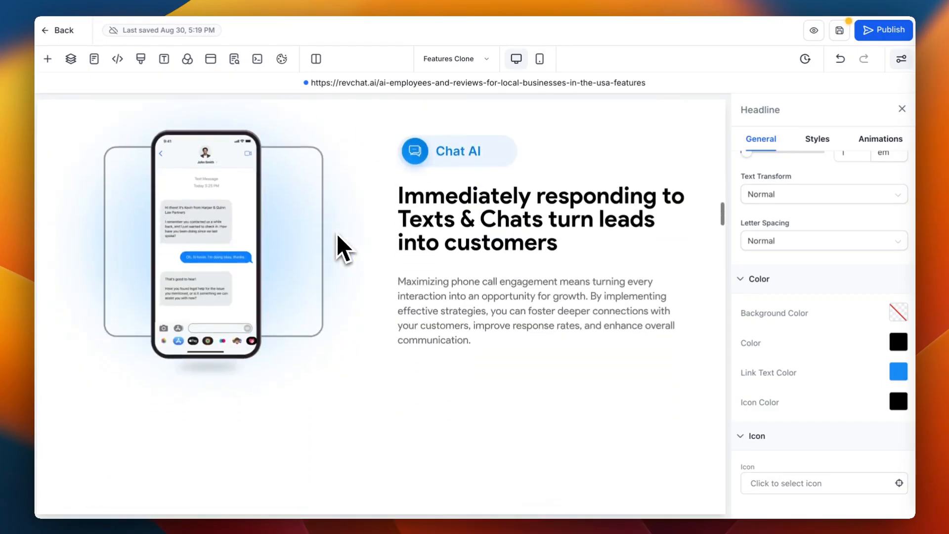
scroll(337, 233, down, 10)
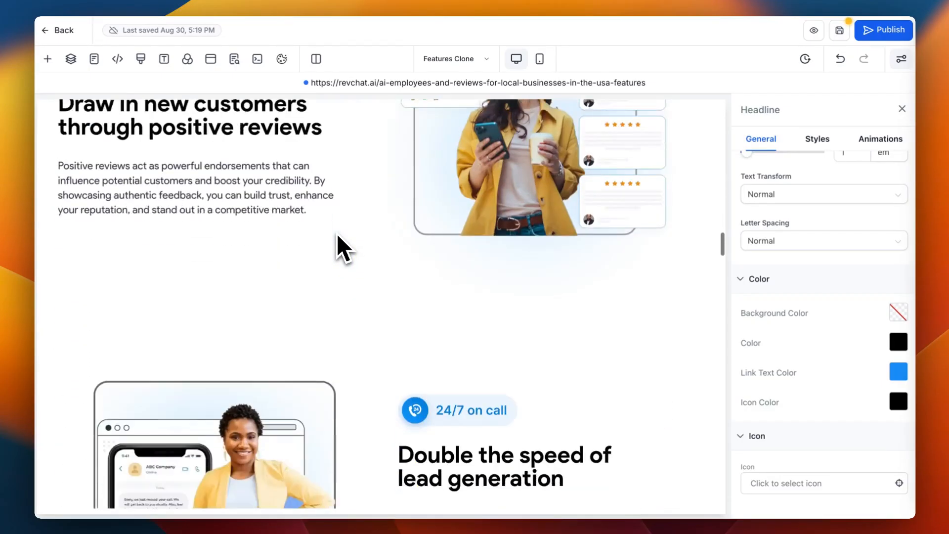
scroll(337, 234, down, 10)
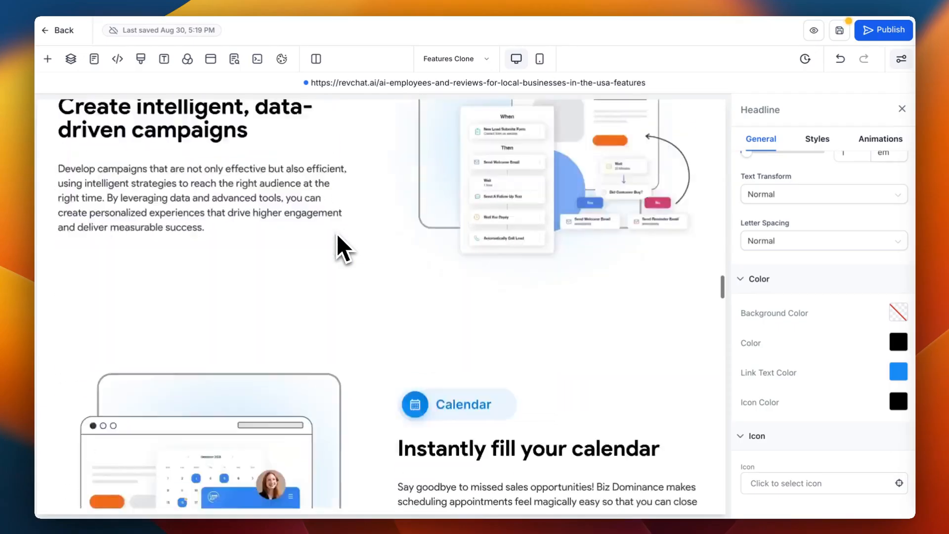
scroll(336, 233, down, 10)
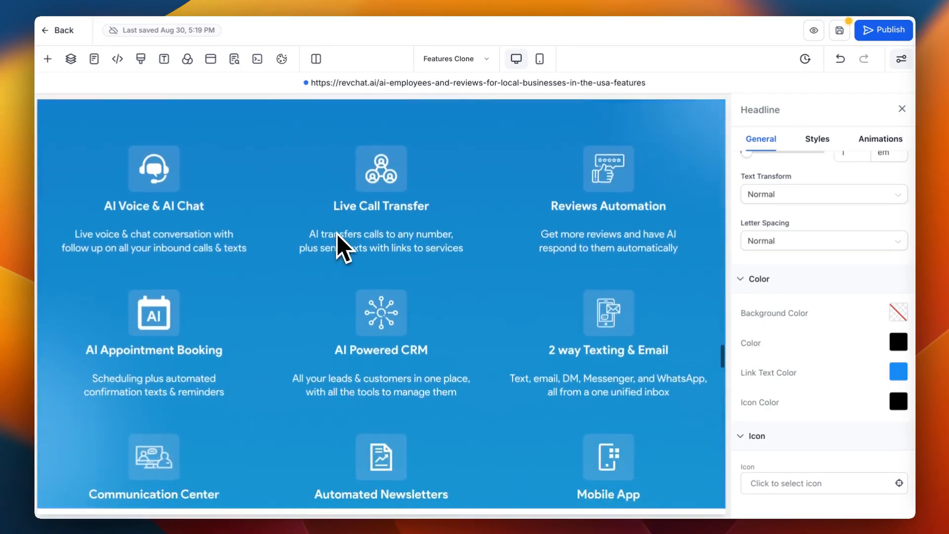
scroll(336, 233, down, 10)
- Recolor the word "RevChat" in the "Let RevChat work for your business 24/7" headline with the Lt. Grey (logo) brand color
scroll(337, 234, up, 5)
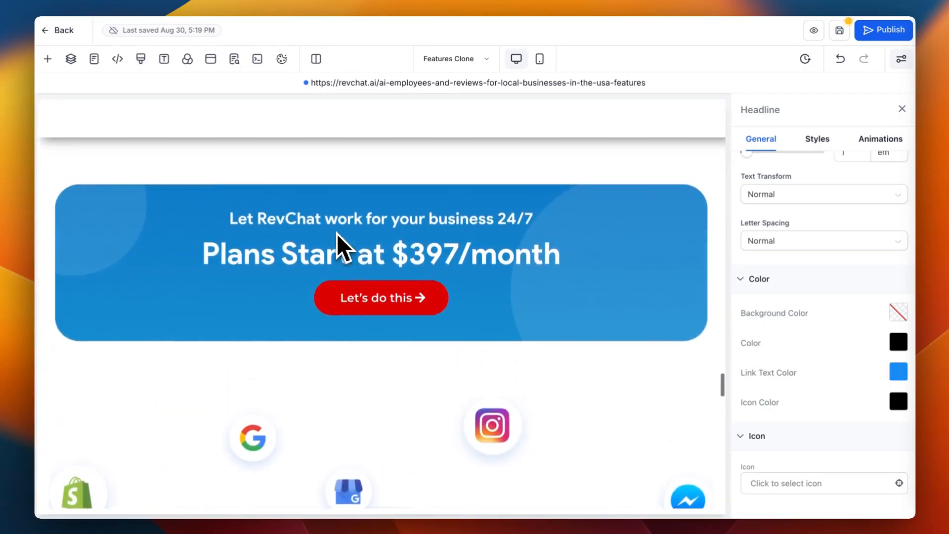
click(336, 234)
mouse_move(321, 222)
mouse_down()
mouse_move(258, 218)
mouse_move(324, 221)
mouse_up()
click(271, 248)
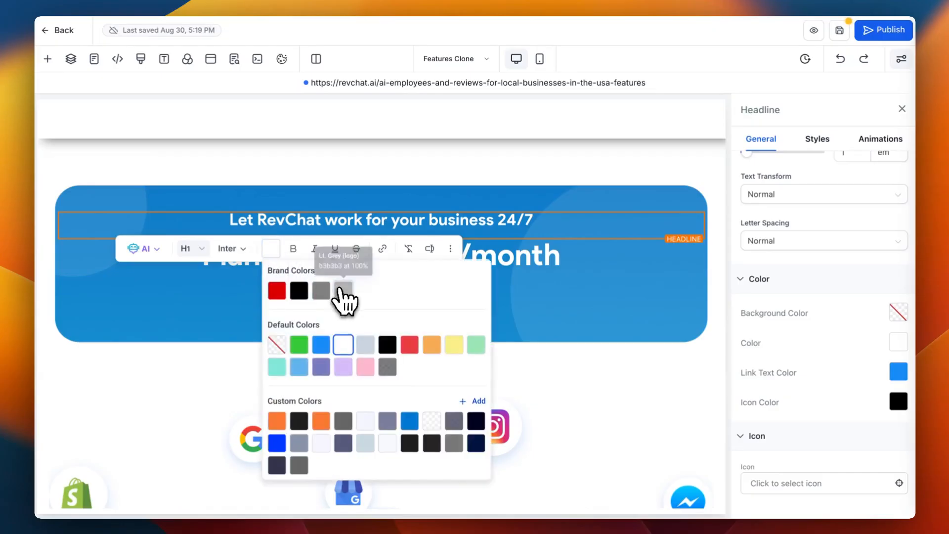
click(344, 296)
click(384, 238)
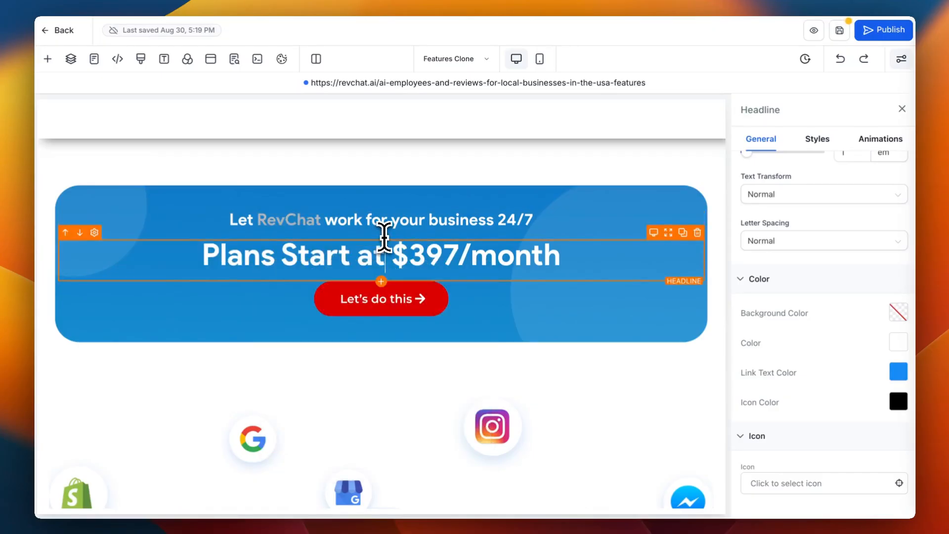
- Look over the pricing banner, the FAQ area and the blue sections of the features page to check the remaining branding
scroll(385, 238, up, 3)
scroll(385, 237, down, 2)
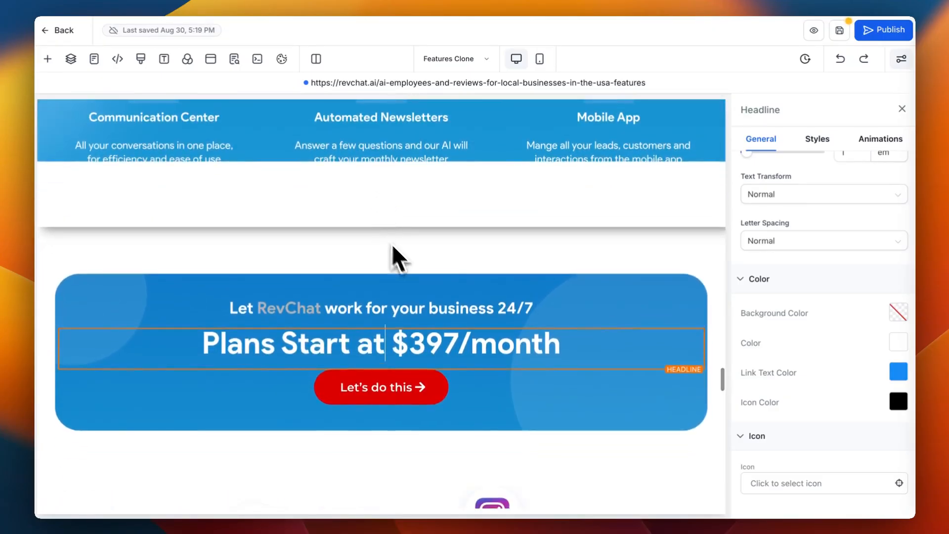
scroll(393, 244, down, 3)
scroll(425, 282, up, 3)
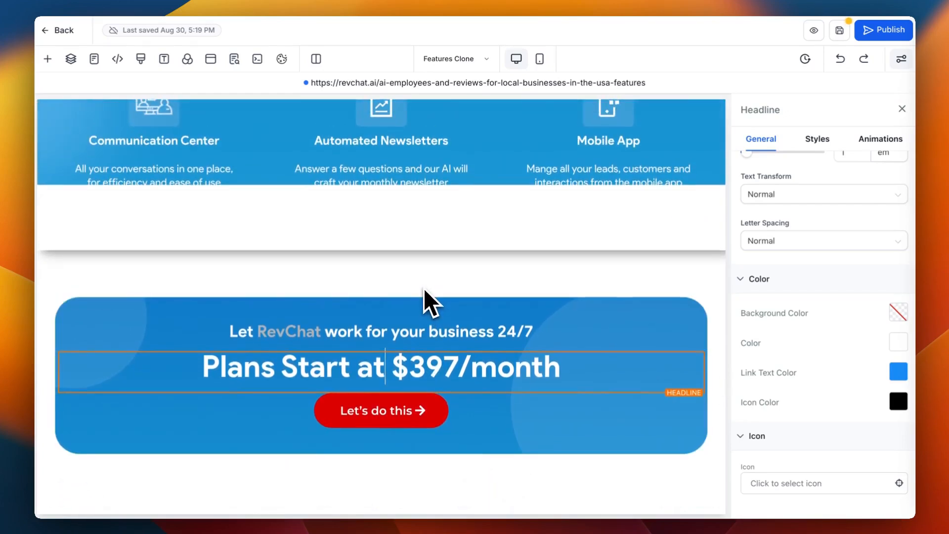
scroll(423, 289, down, 3)
scroll(423, 289, down, 12)
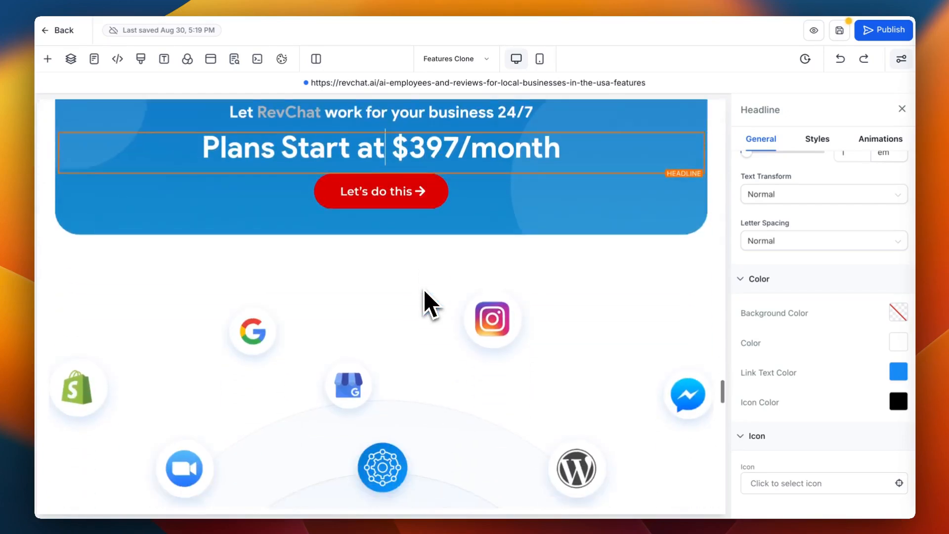
scroll(424, 292, down, 9)
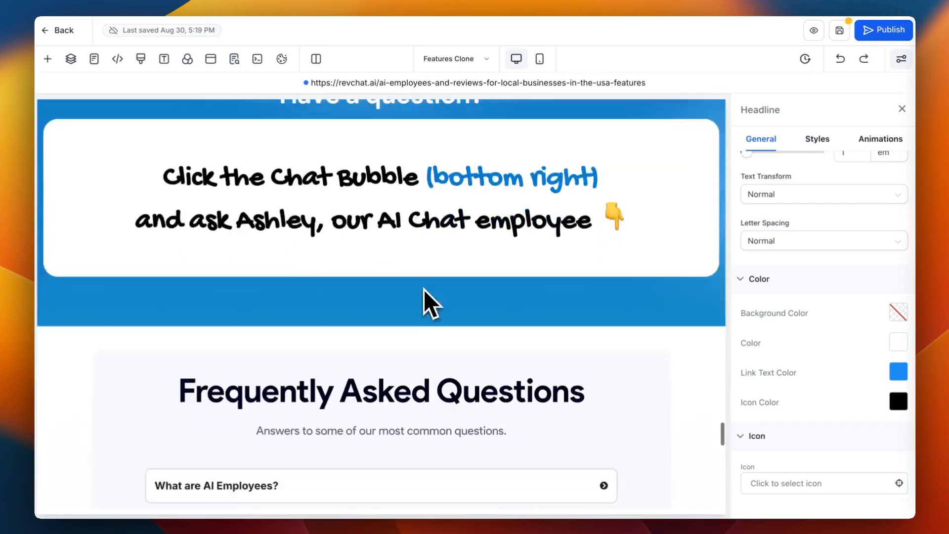
scroll(424, 291, up, 12)
scroll(424, 292, up, 9)
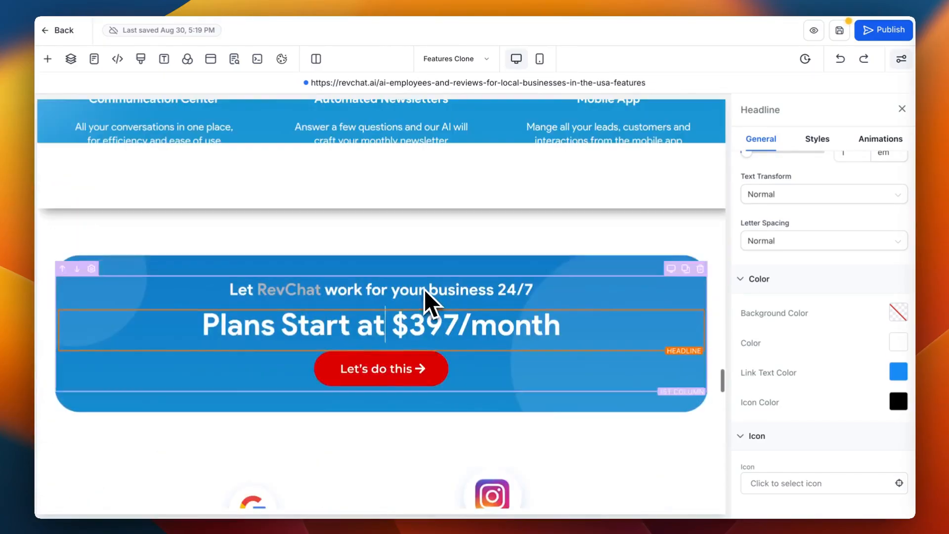
scroll(478, 242, up, 3)
scroll(478, 241, up, 15)
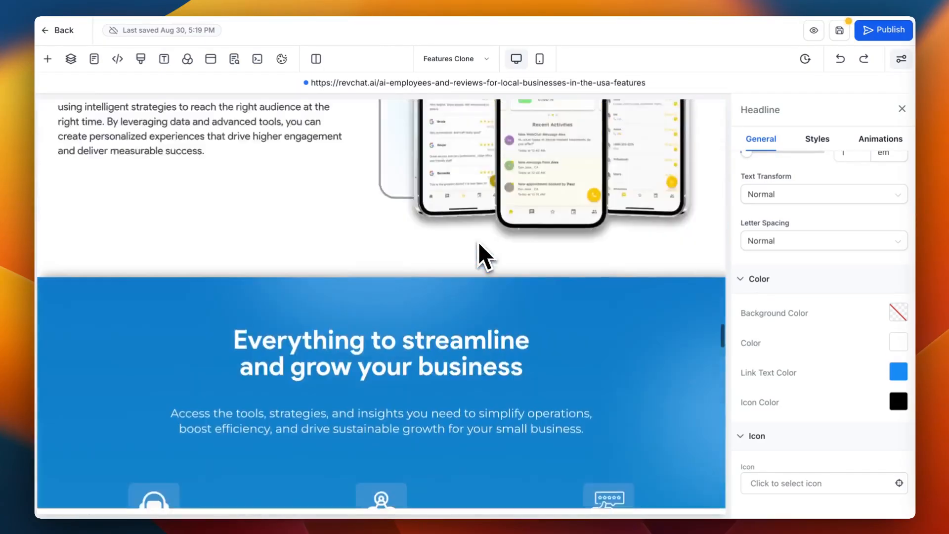
scroll(478, 241, up, 15)
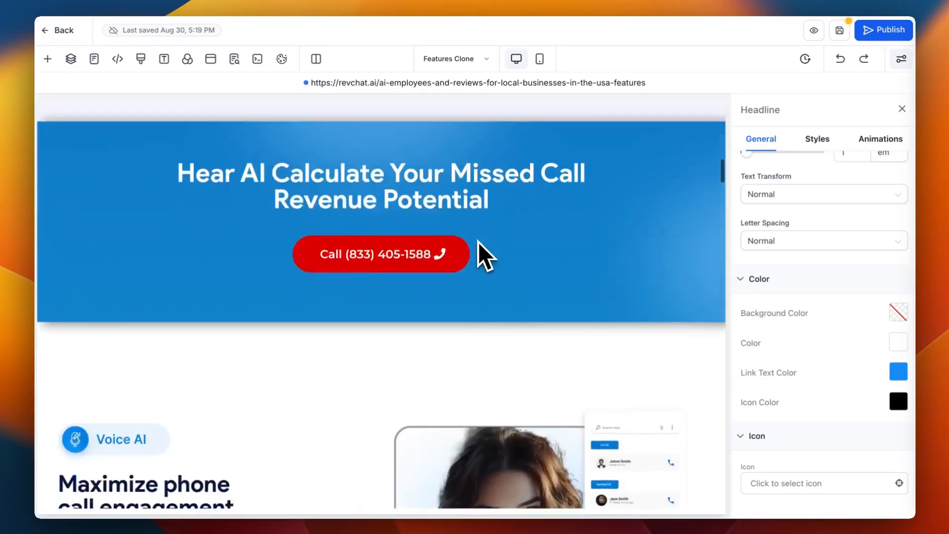
scroll(479, 242, up, 5)
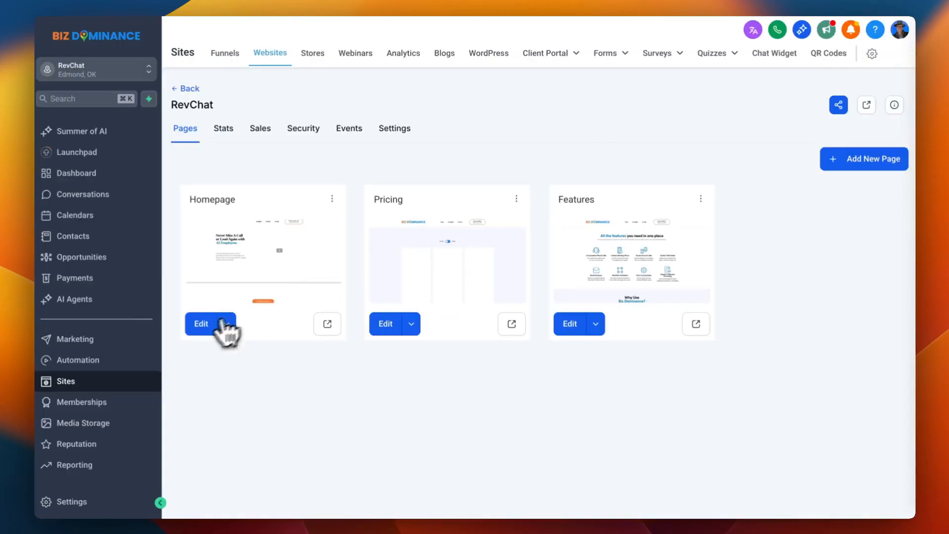
- Open the RevChat homepage for editing and replace the Biz Dominance logo in the mobile navigation menu with the RevChat logo
click(207, 327)
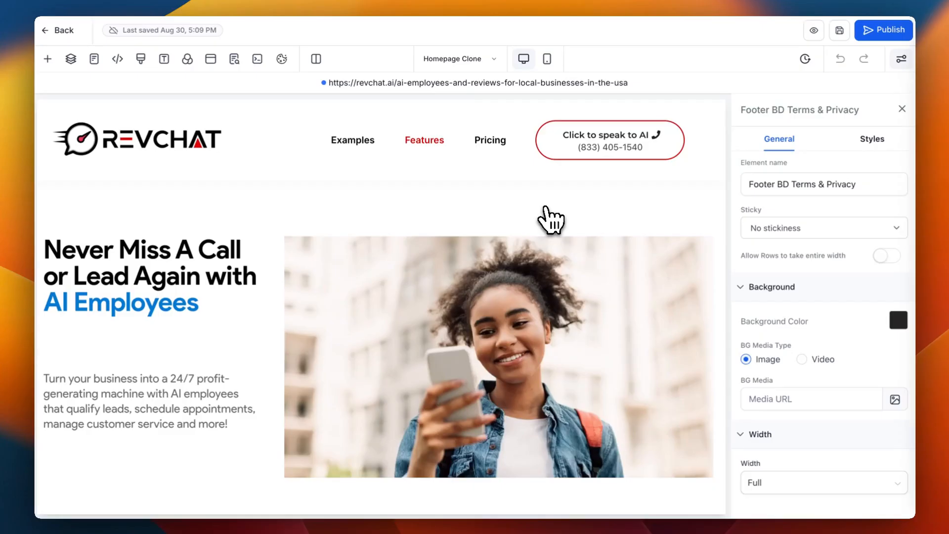
click(547, 59)
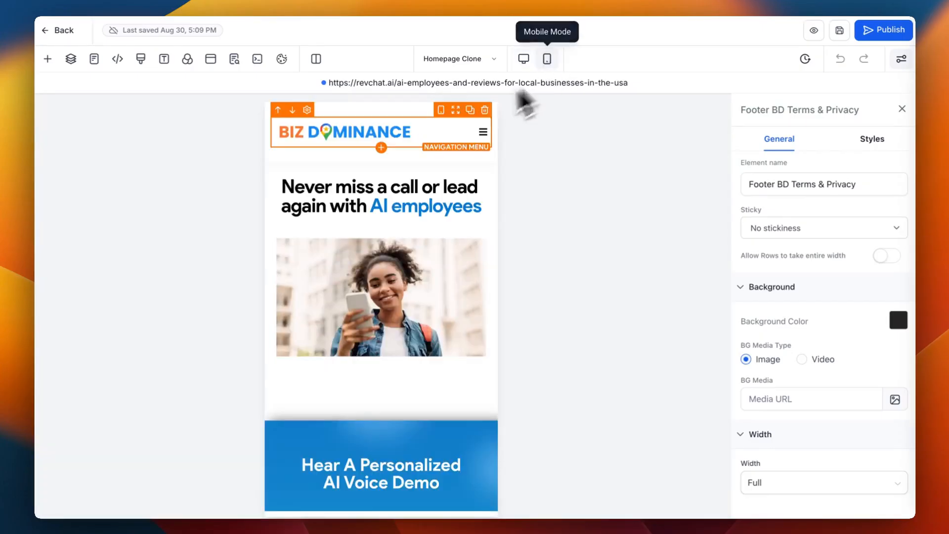
click(384, 142)
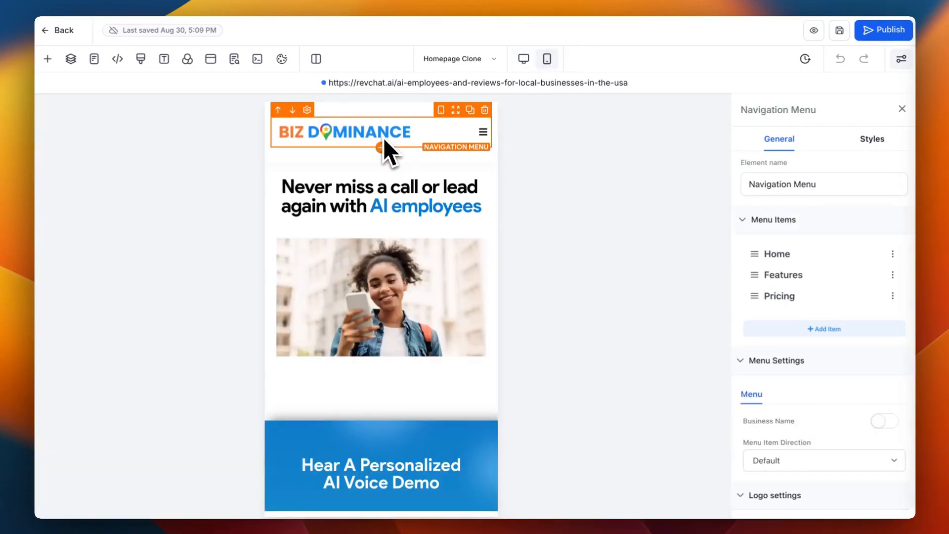
scroll(823, 353, down, 6)
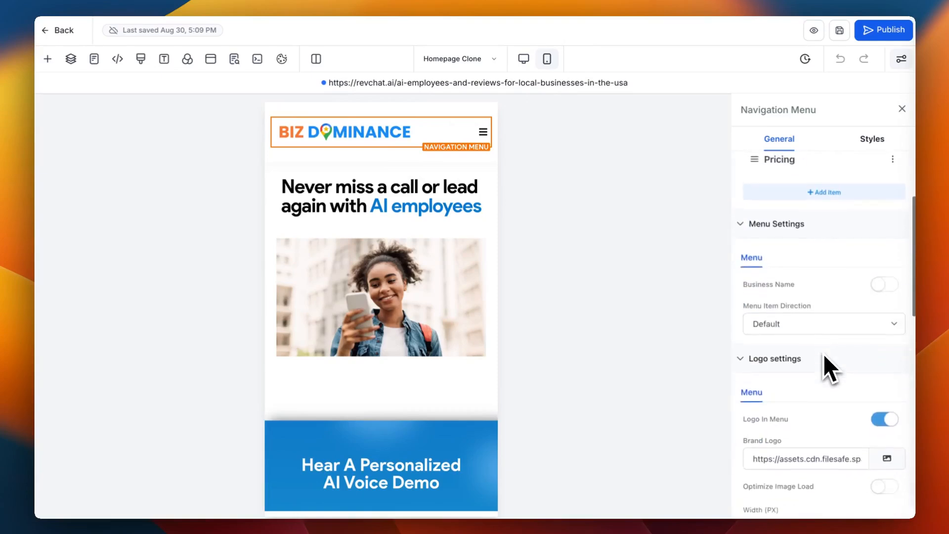
click(885, 289)
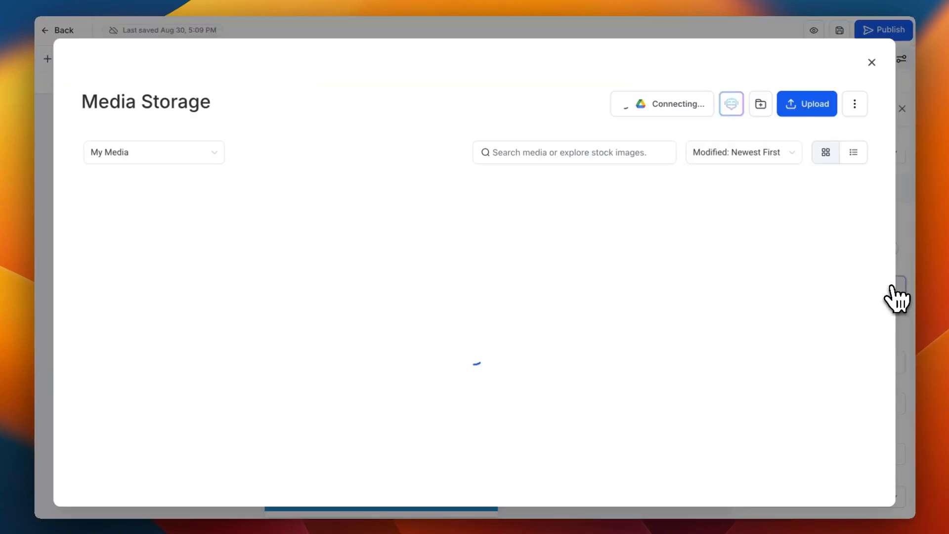
click(308, 329)
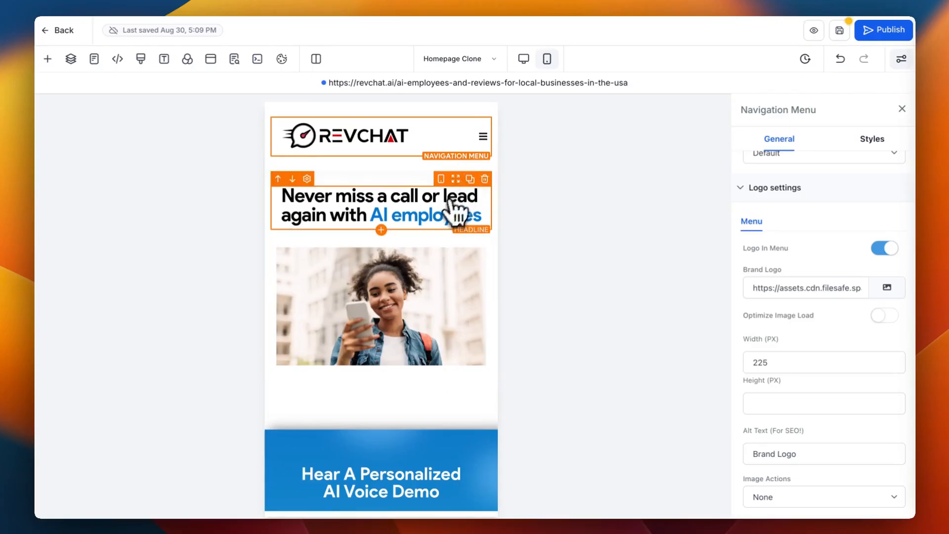
- Expand the mobile navigation menu and check the link targets of its Home, Features and Pricing items
click(483, 137)
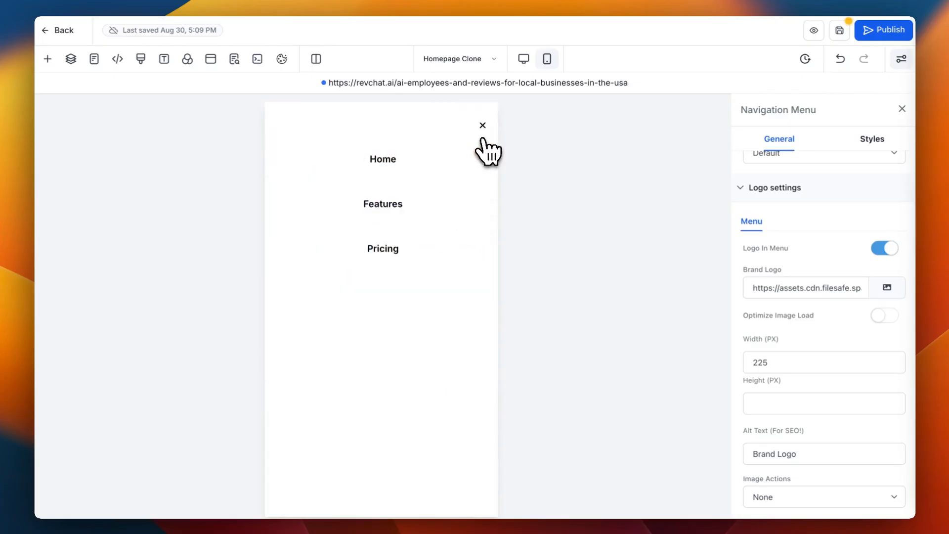
click(388, 159)
scroll(835, 212, up, 8)
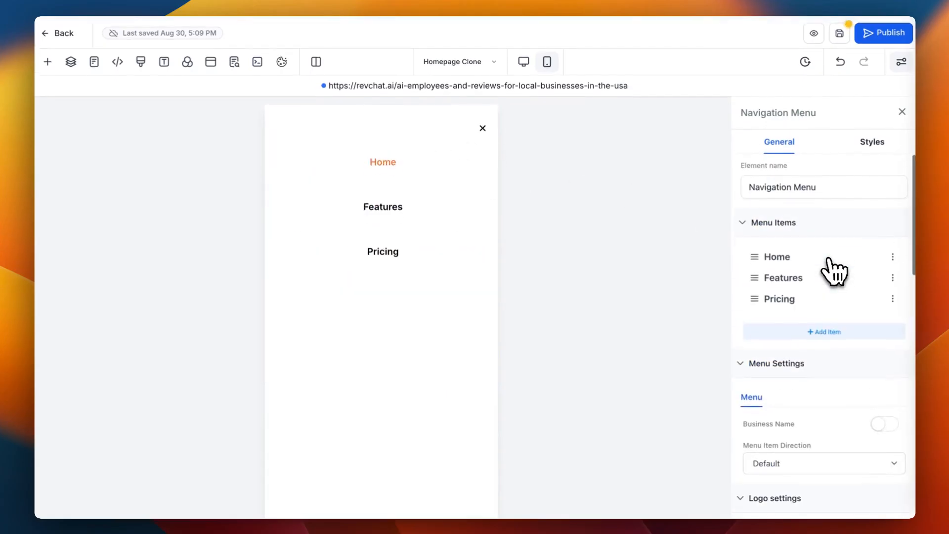
click(893, 257)
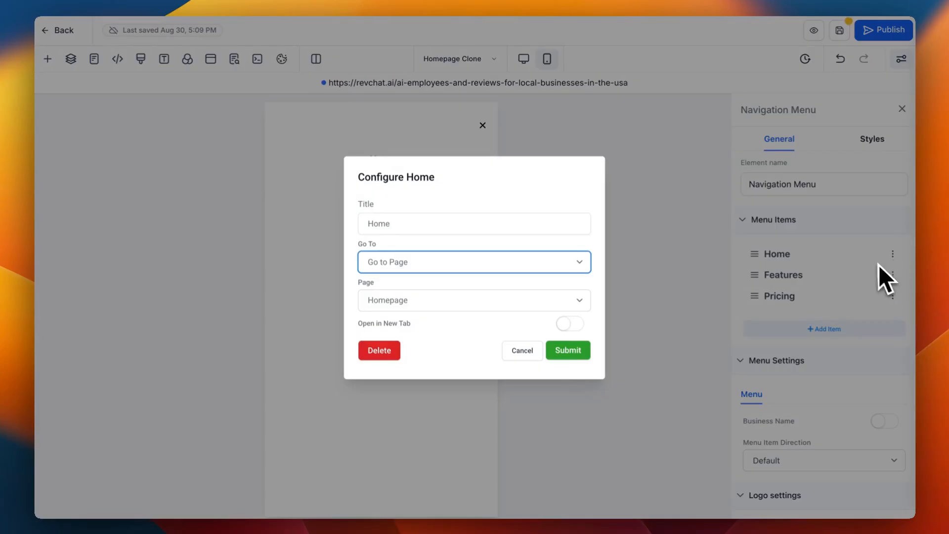
click(888, 272)
click(893, 275)
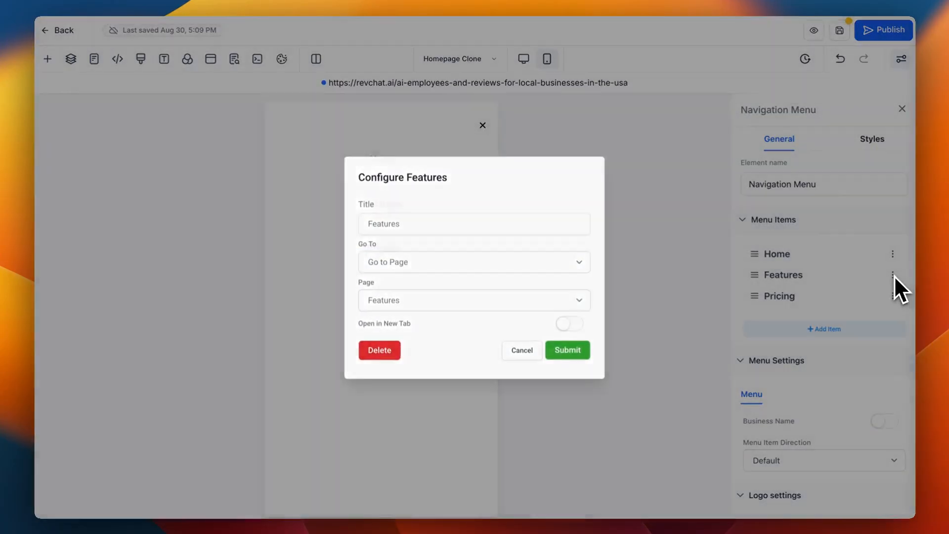
click(894, 275)
click(892, 295)
click(897, 301)
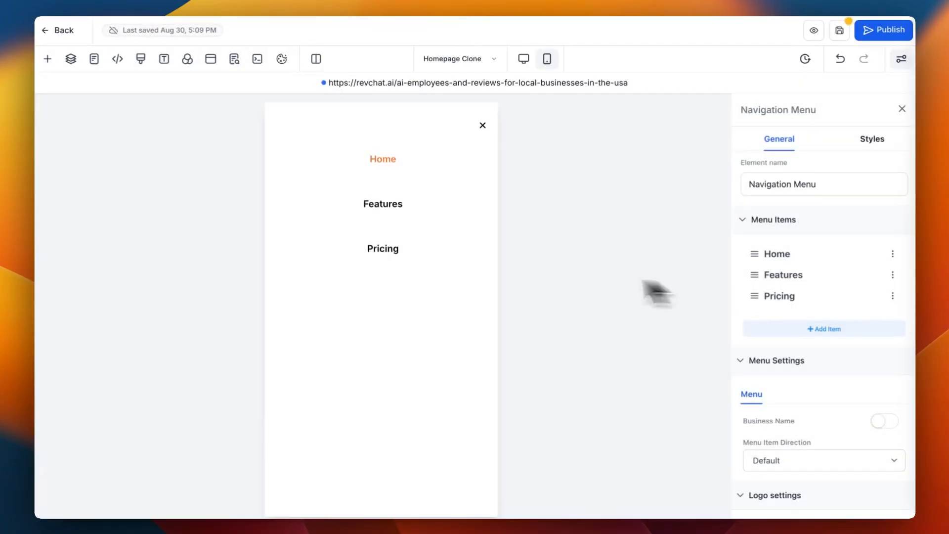
- Set the mobile navigation menu's hover text color to the Red (logo) brand color and close the expanded menu
scroll(815, 284, down, 7)
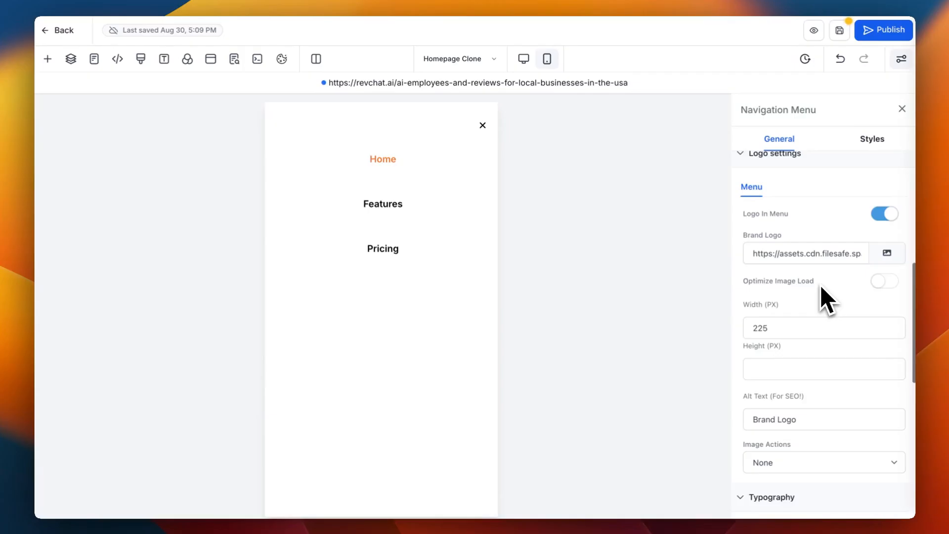
scroll(858, 264, down, 8)
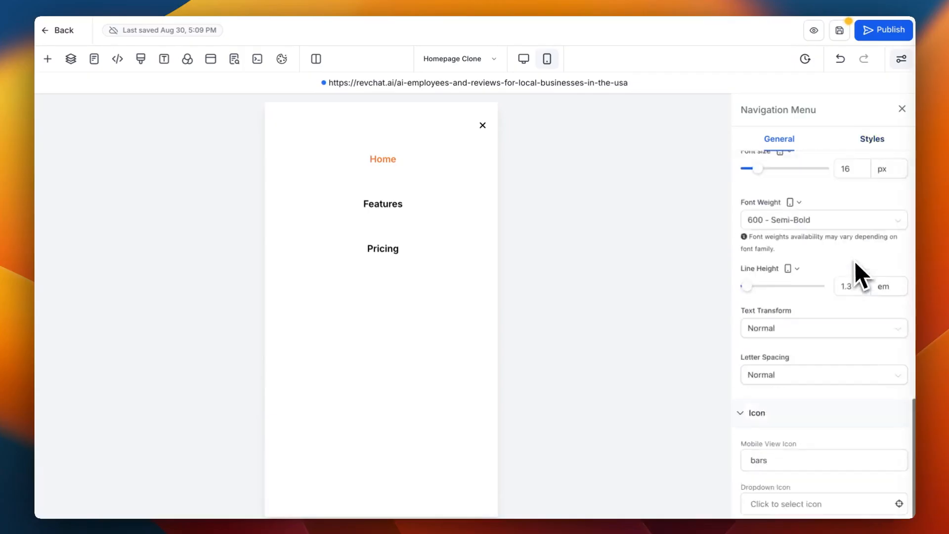
click(870, 146)
scroll(849, 321, down, 10)
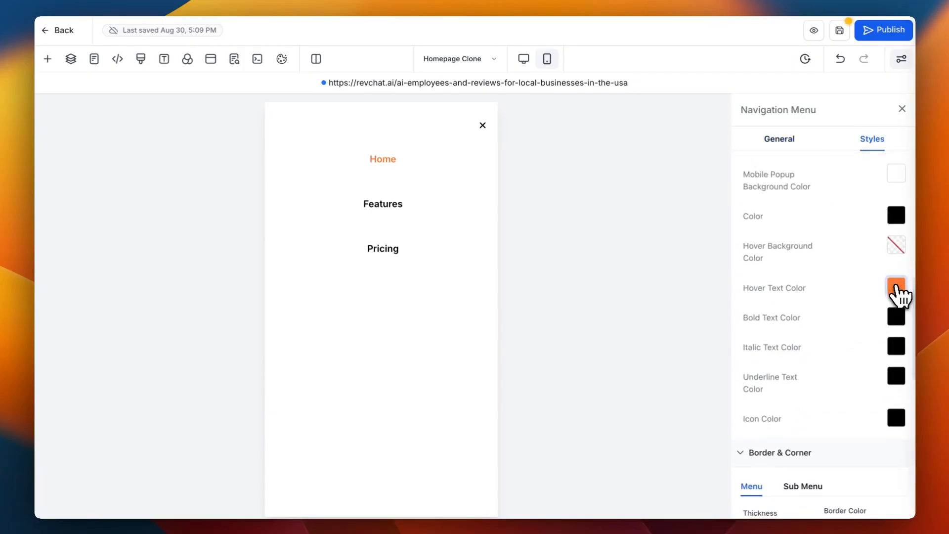
click(896, 287)
click(694, 329)
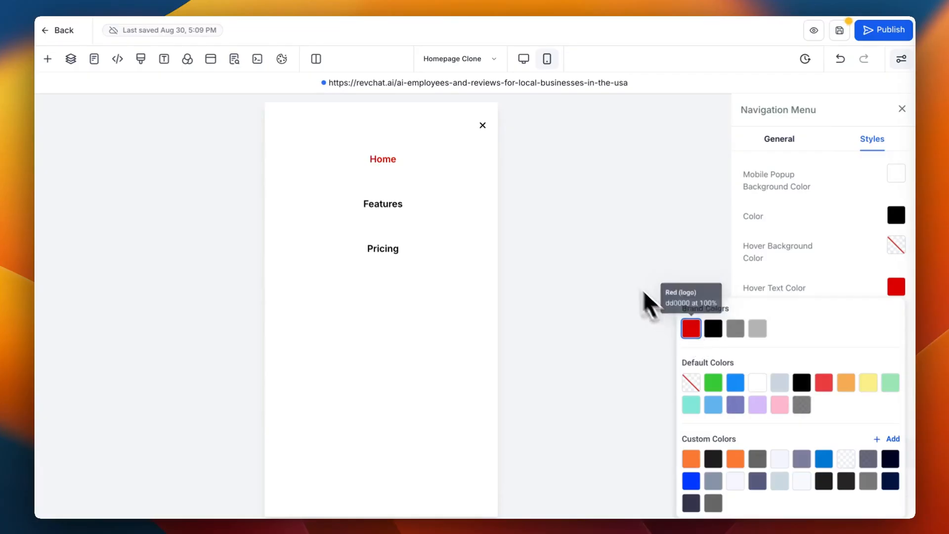
click(623, 260)
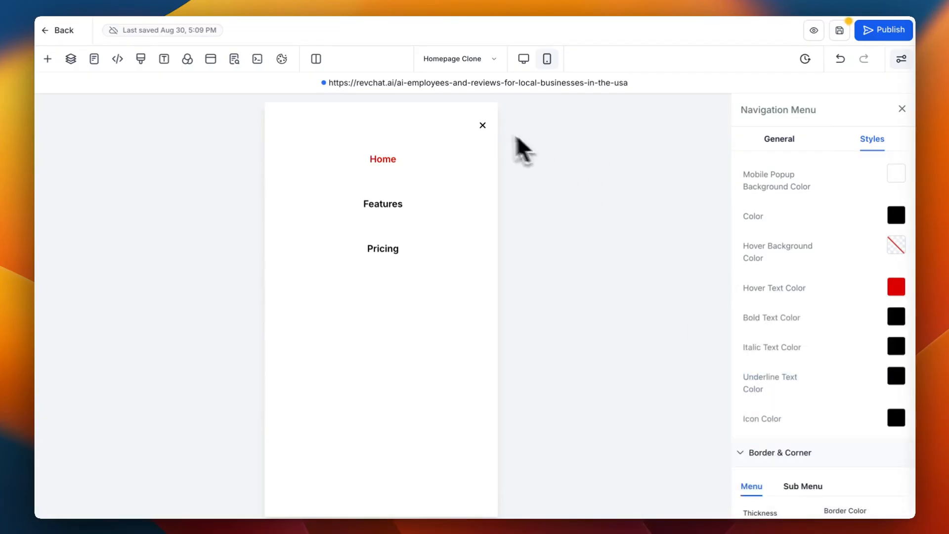
click(483, 125)
- Replace the title "Bakery" in the AI Receptionist examples with "Parts Manufacturer"
scroll(444, 309, down, 3)
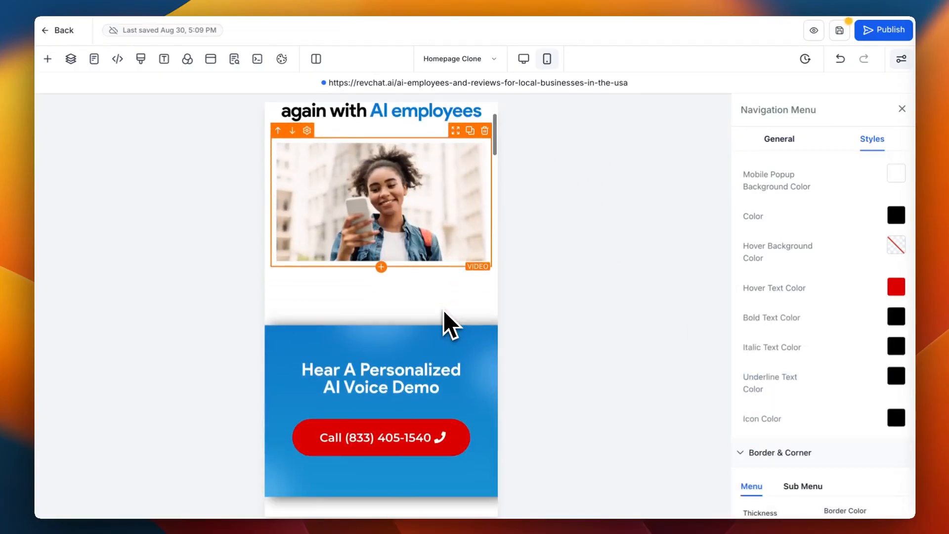
scroll(443, 309, up, 2)
scroll(443, 310, down, 5)
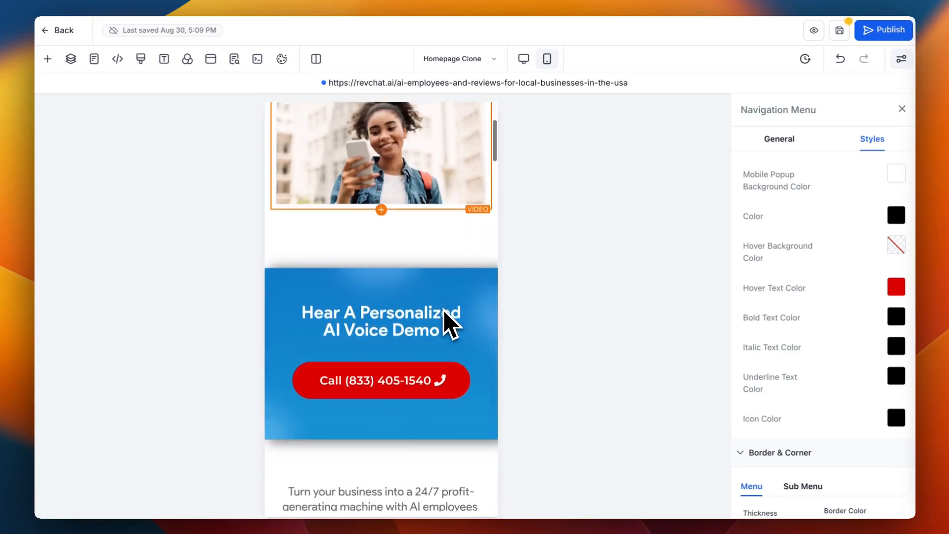
scroll(443, 310, down, 6)
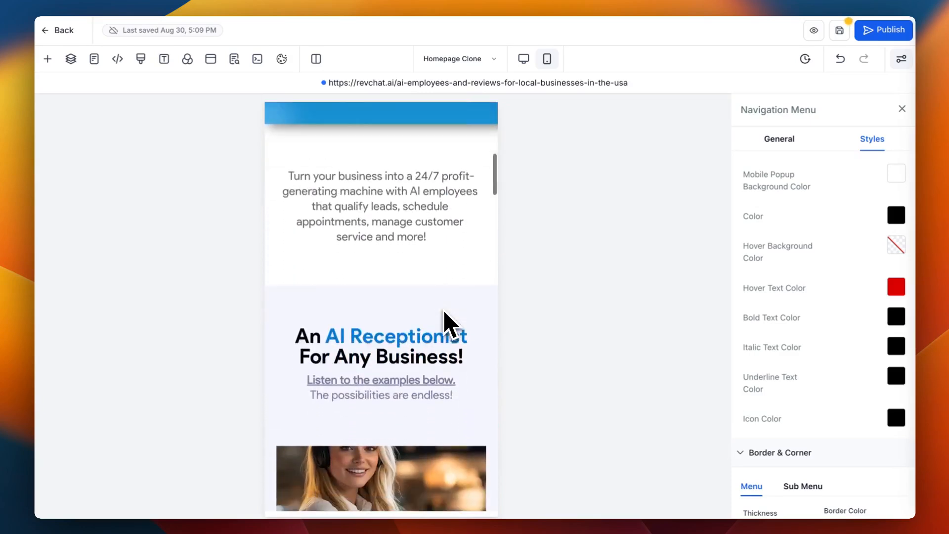
scroll(444, 310, down, 2)
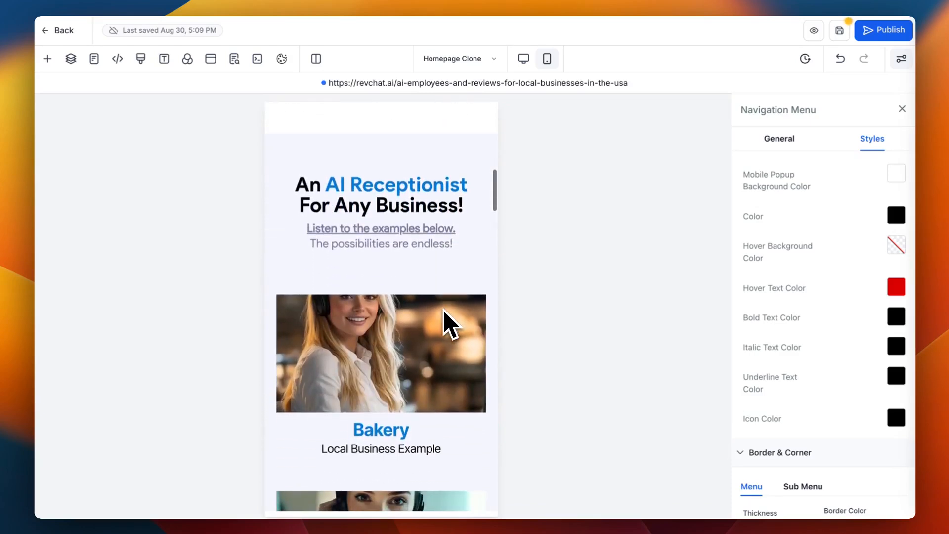
scroll(444, 310, down, 5)
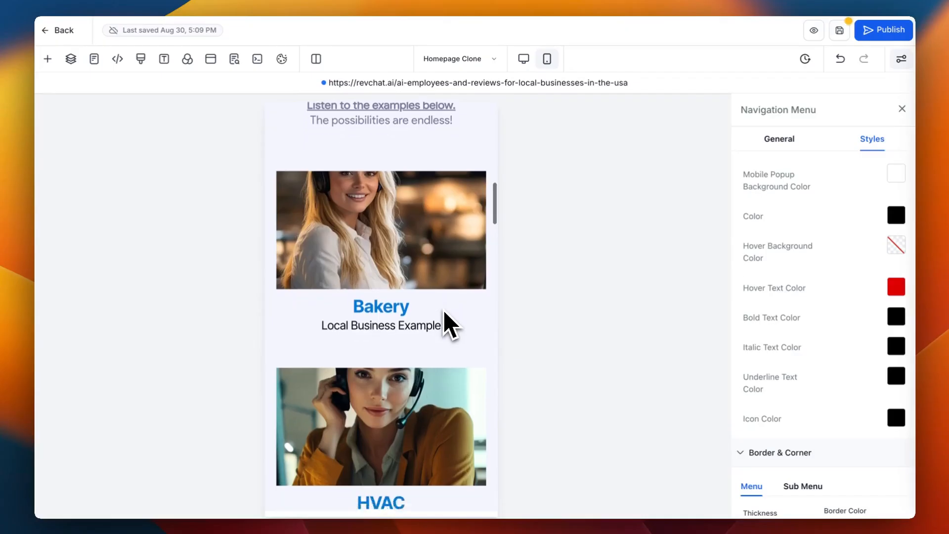
scroll(444, 310, down, 2)
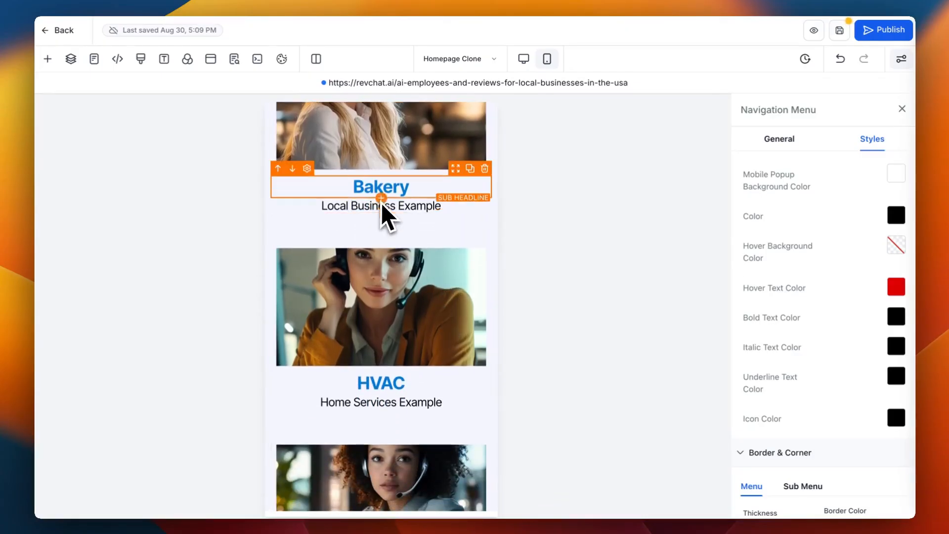
double_click(378, 185)
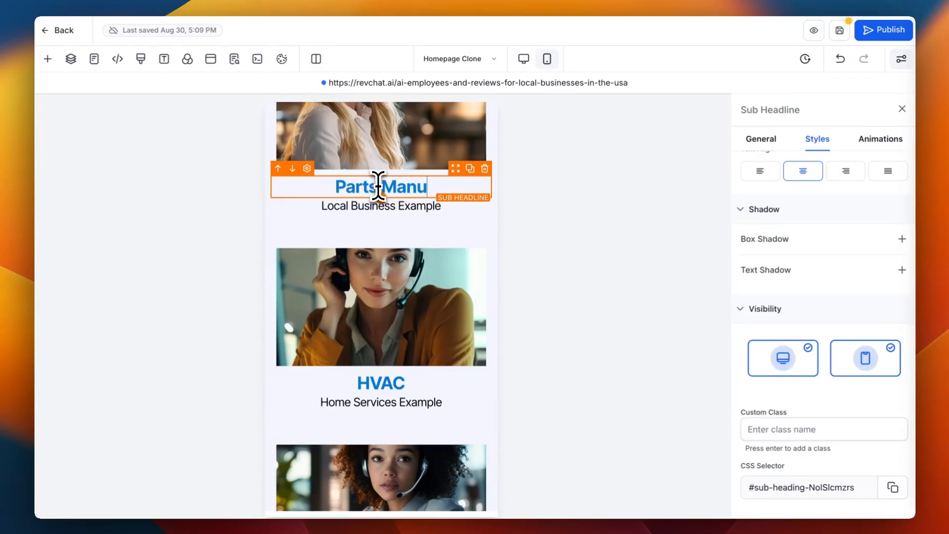
text(Parts Manufacture)
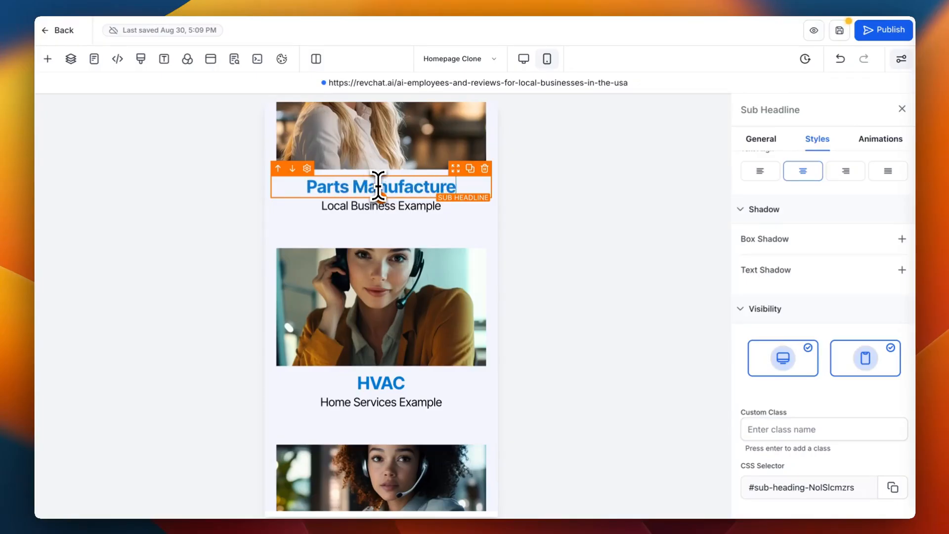
text(r)
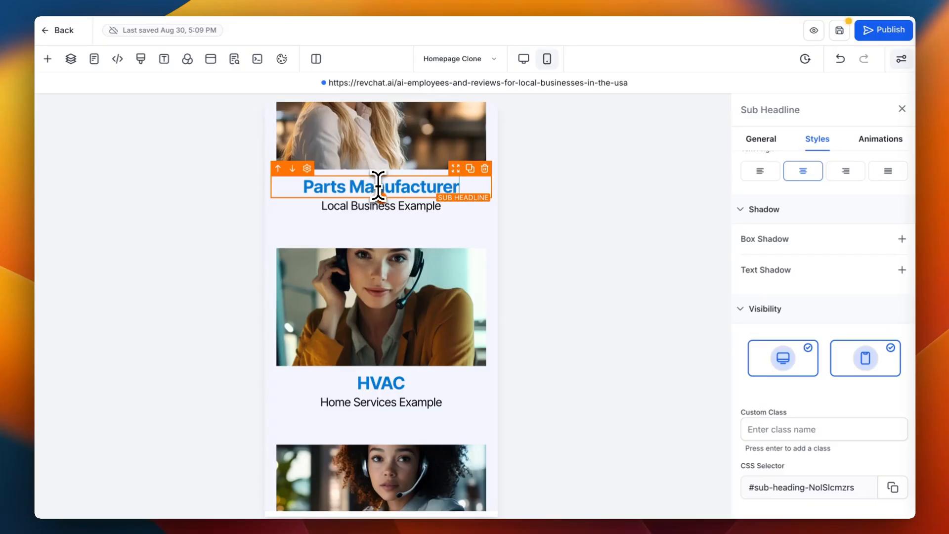
- Change the subtitle under the Parts Manufacturer title to "Aftermarket Parts Manufacturer Example"
click(356, 206)
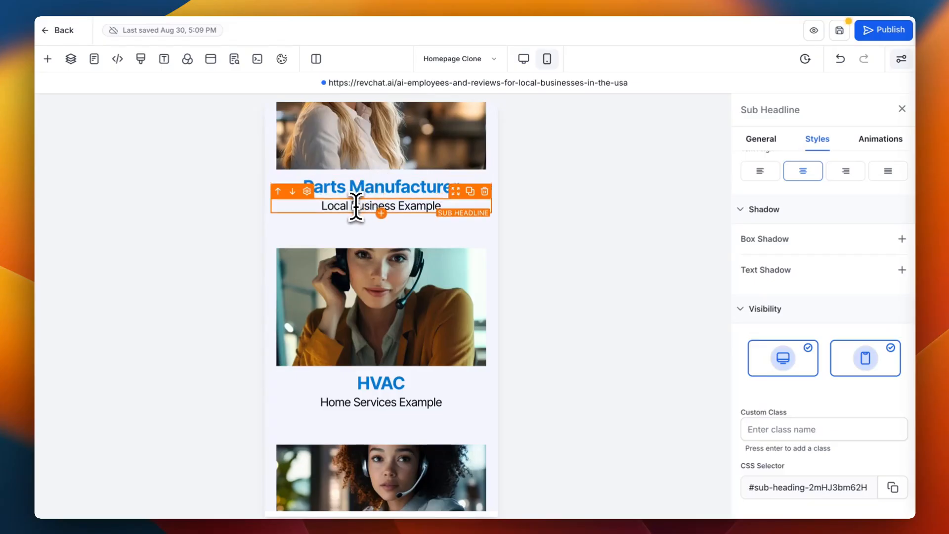
double_click(355, 207)
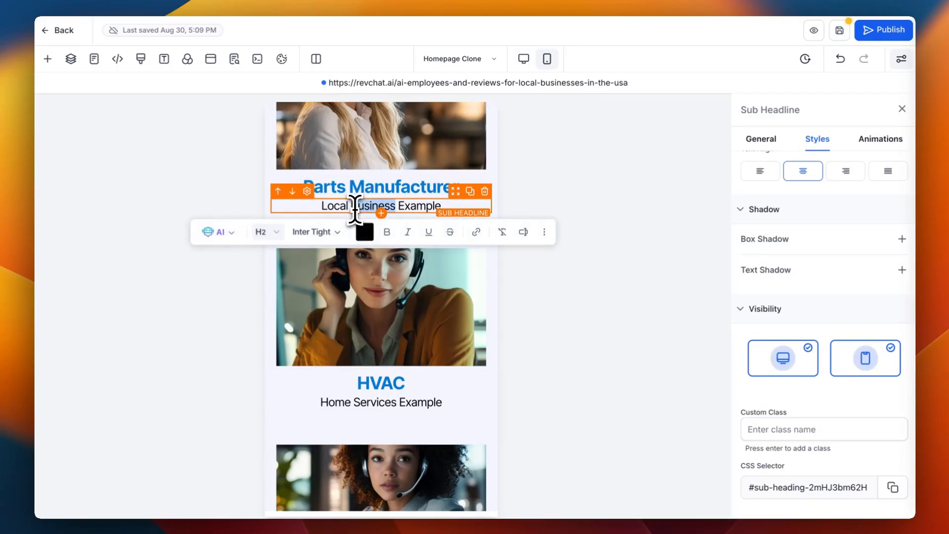
key(BackSpace)
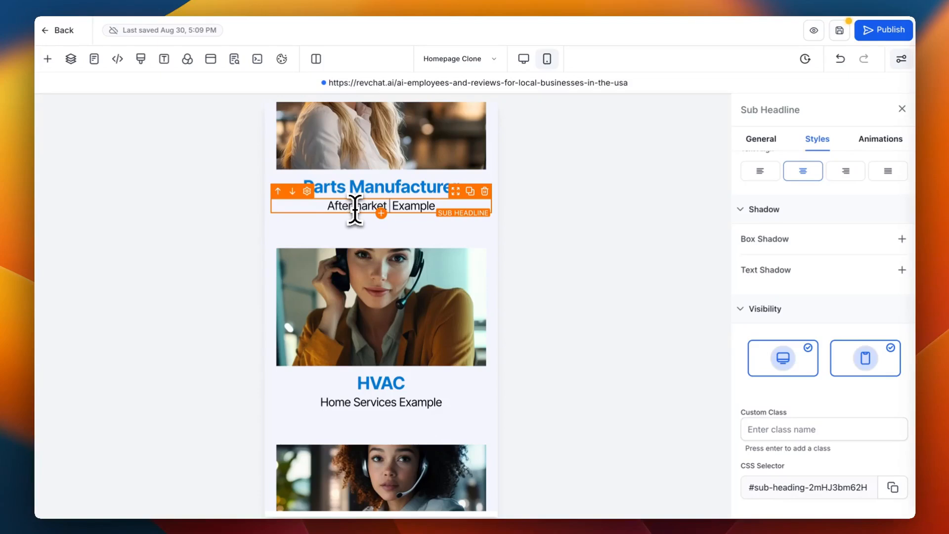
text(Parts Ma )
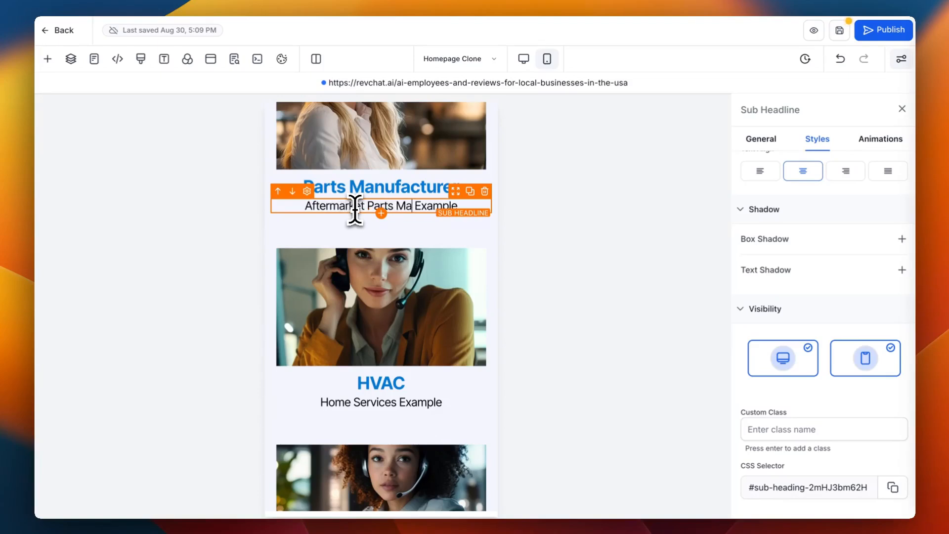
text(n)
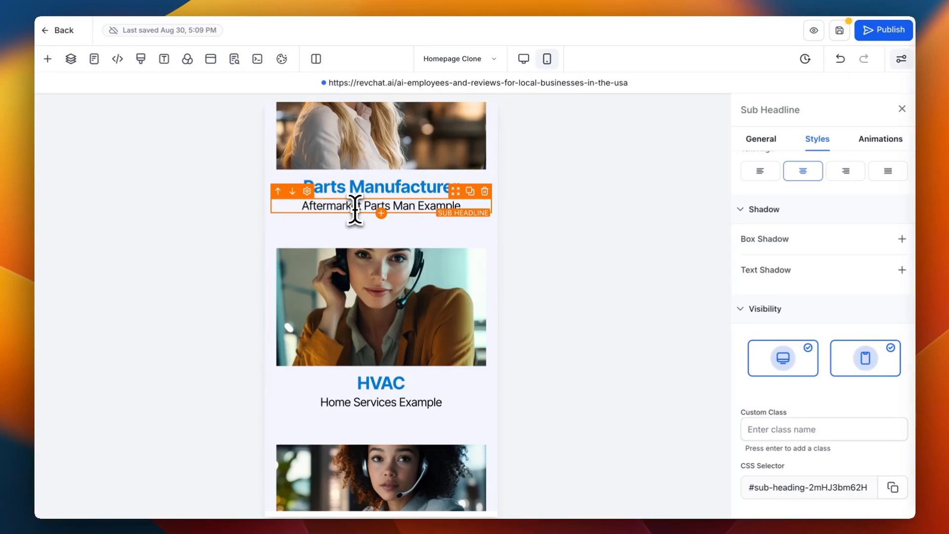
text(ufacture)
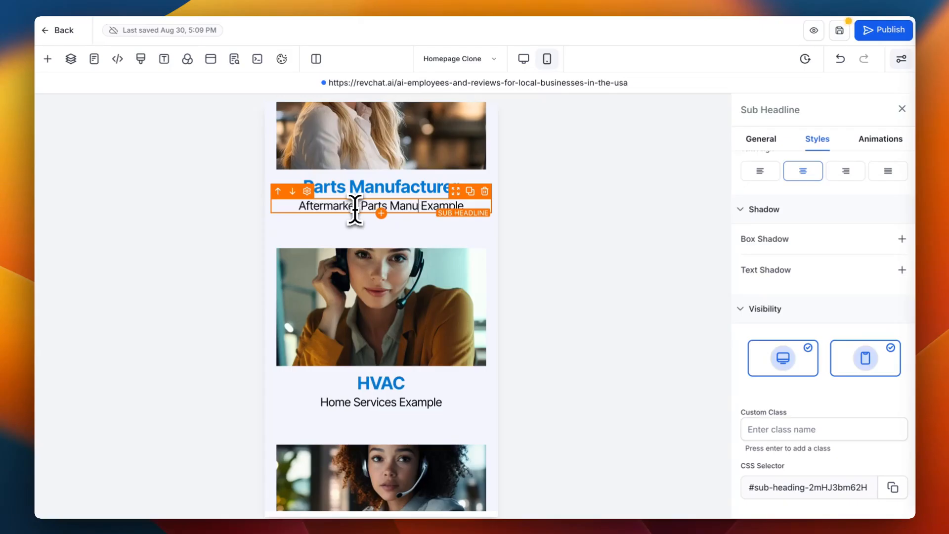
text(r)
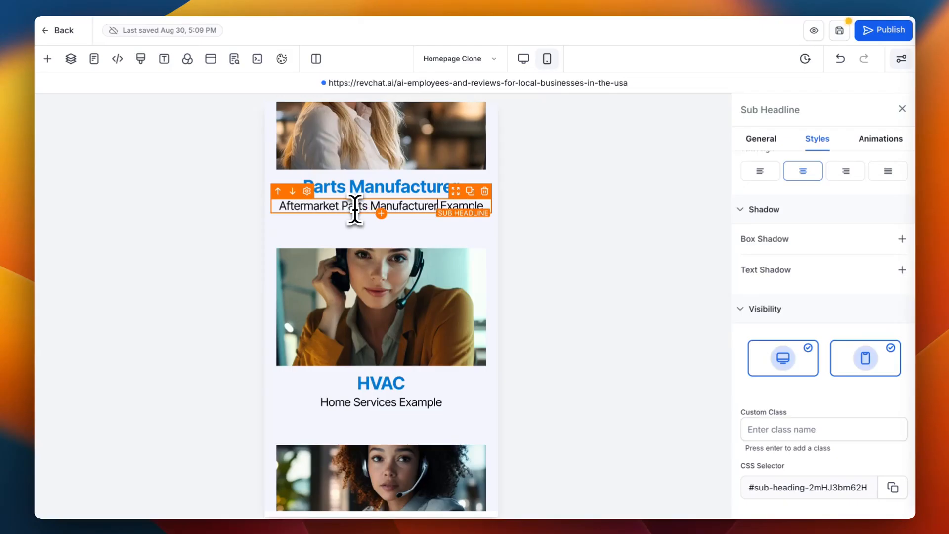
click(357, 218)
- Retitle the HVAC example as "Car Dealer" and change its subtitle to "Car Dealer Example"
scroll(358, 226, down, 3)
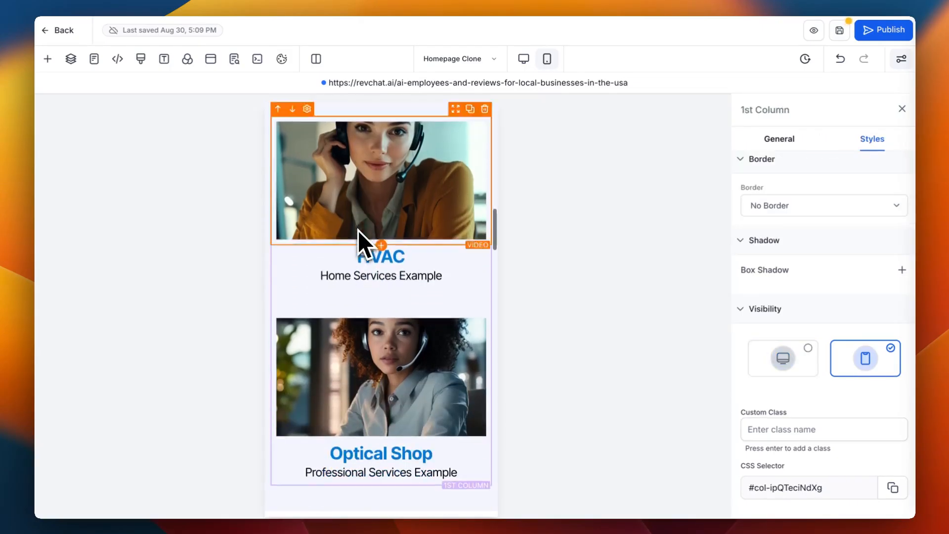
click(358, 281)
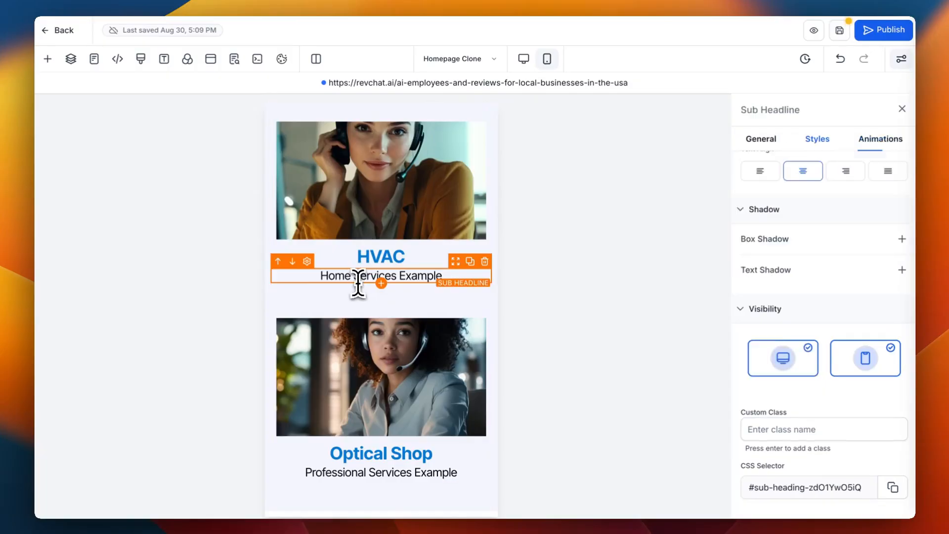
double_click(371, 256)
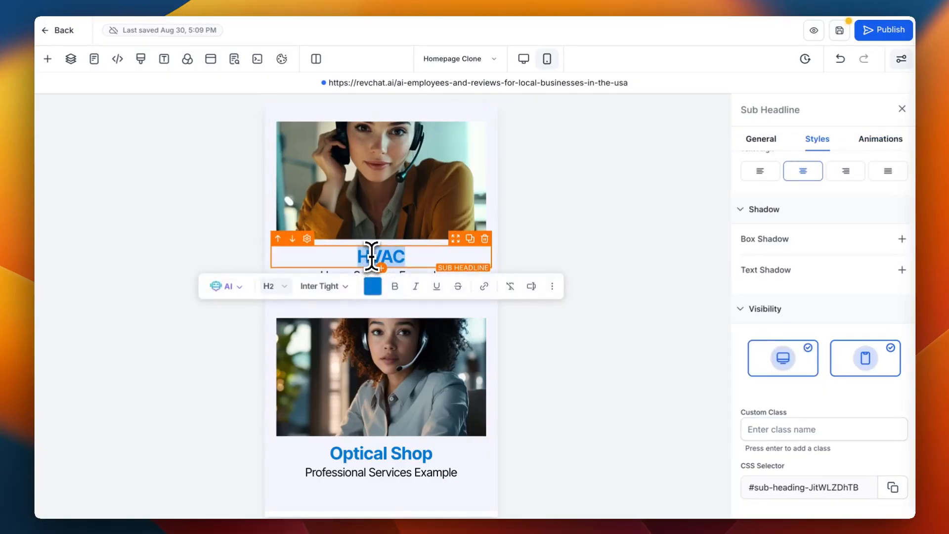
text(Car D)
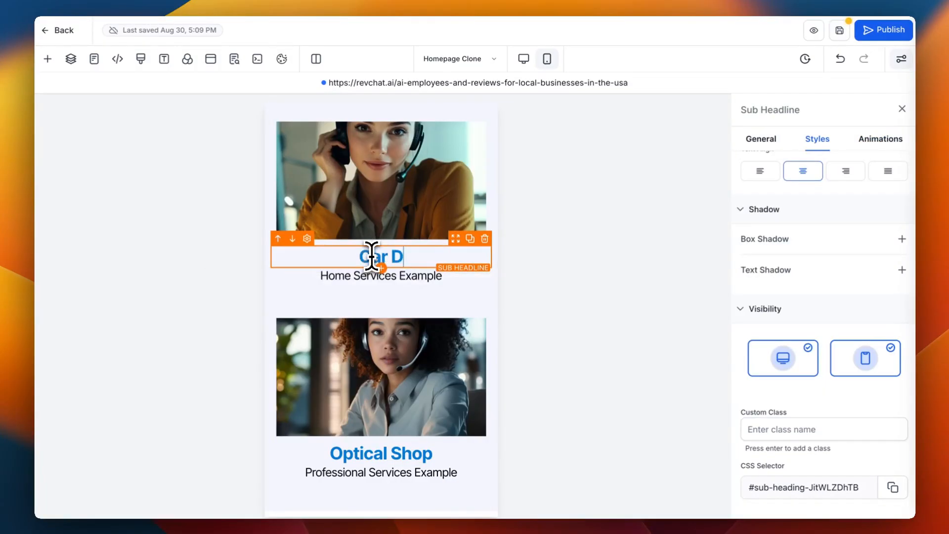
text(ealer)
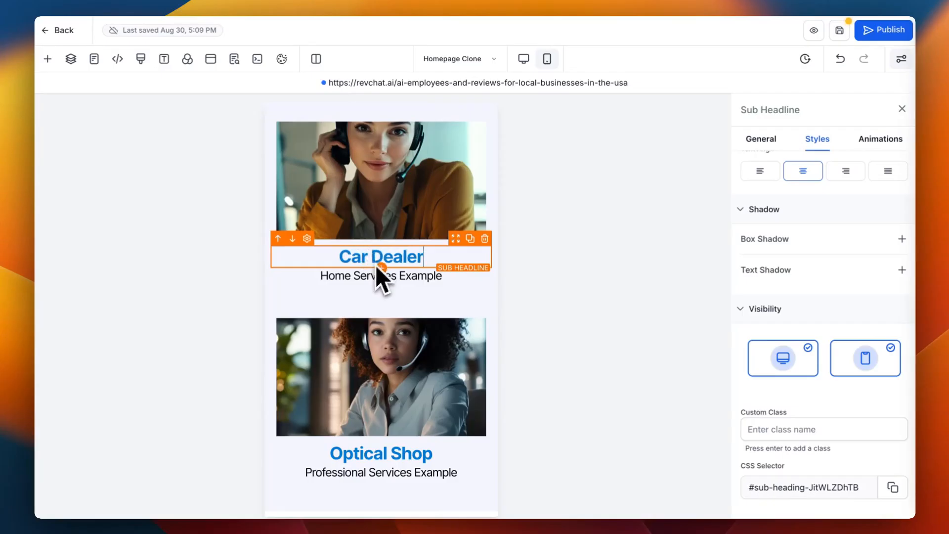
click(368, 274)
key(BackSpace)
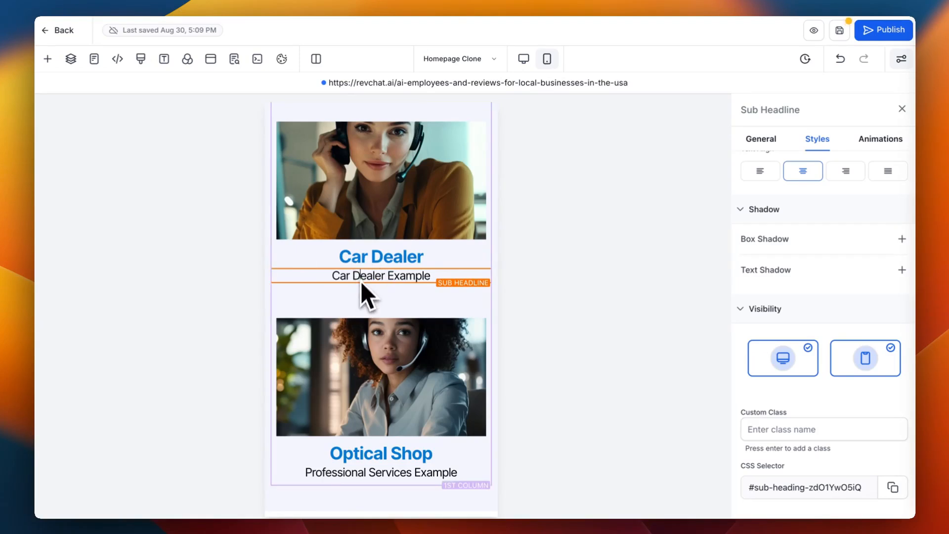
- Change the subtitle under the Optical Shop title to "Performance Shop Example"
scroll(360, 281, down, 3)
click(352, 331)
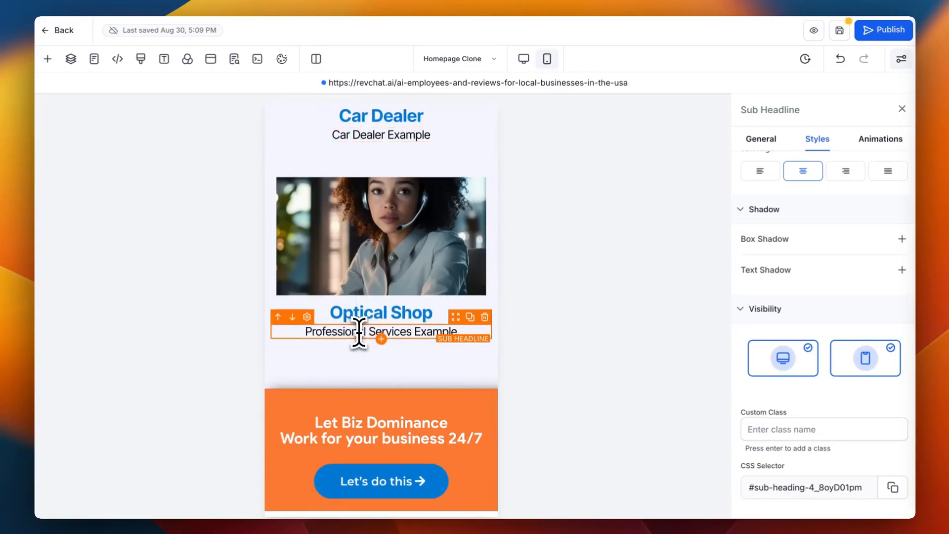
click(412, 331)
drag(412, 331, 314, 334)
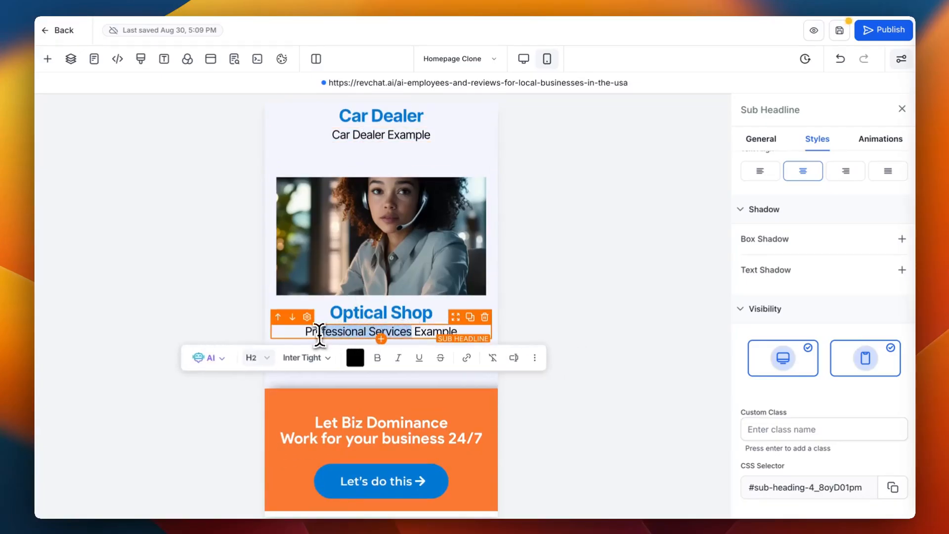
text(er)
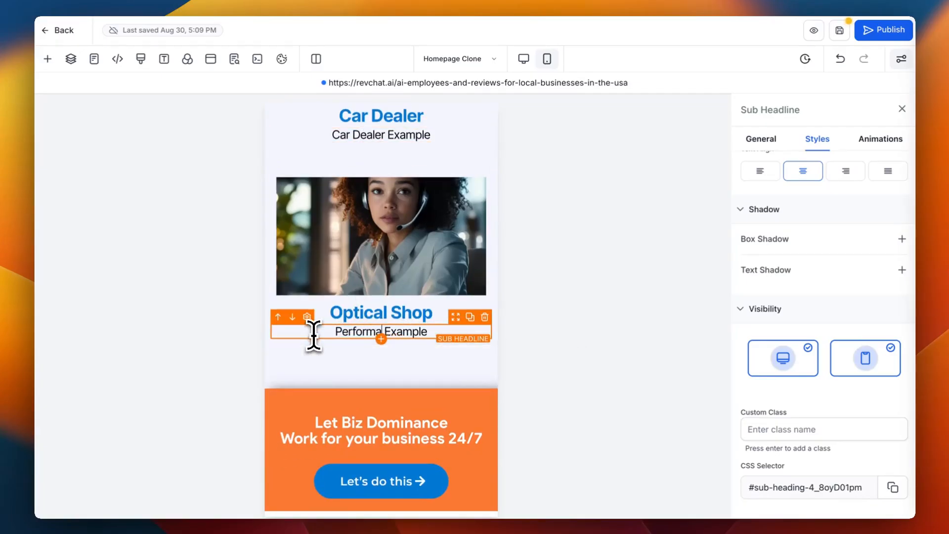
text(formance Shop)
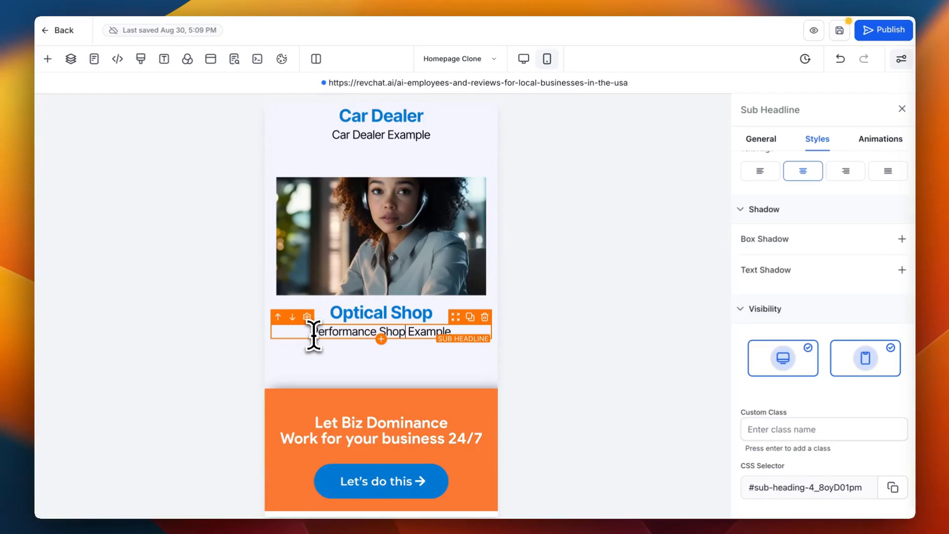
- Replace "Biz Dominance" with "RevChat" in the orange banner's "Work for your business 24/7" headline
scroll(343, 352, down, 3)
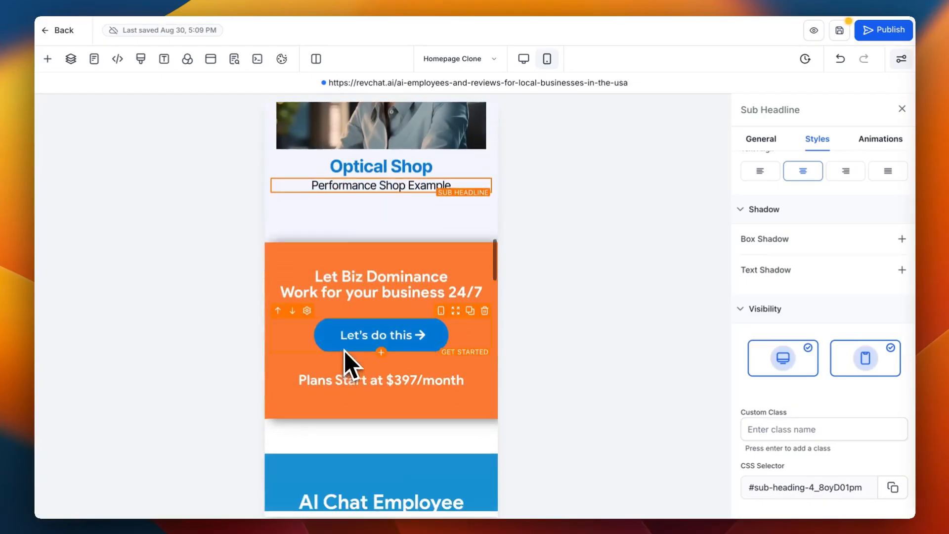
click(346, 283)
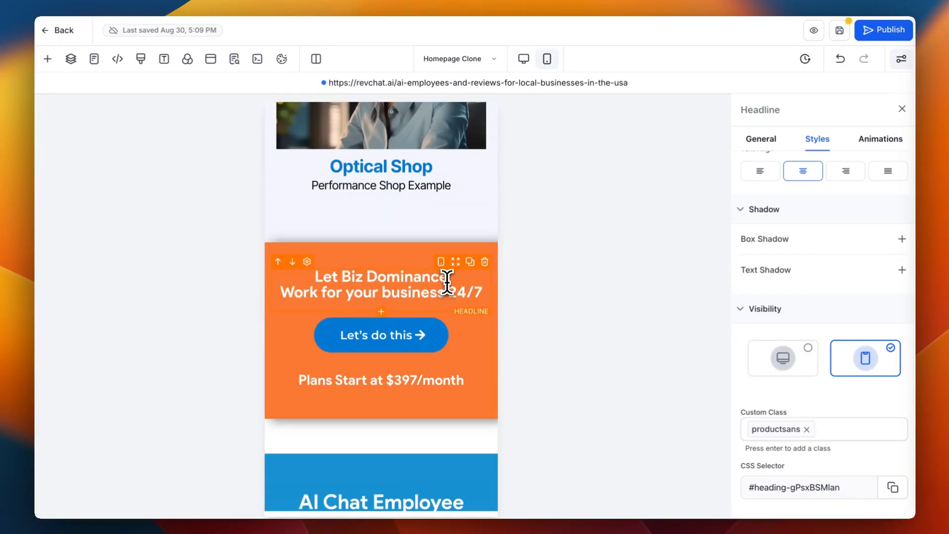
drag(447, 281, 419, 280)
key(BackSpace)
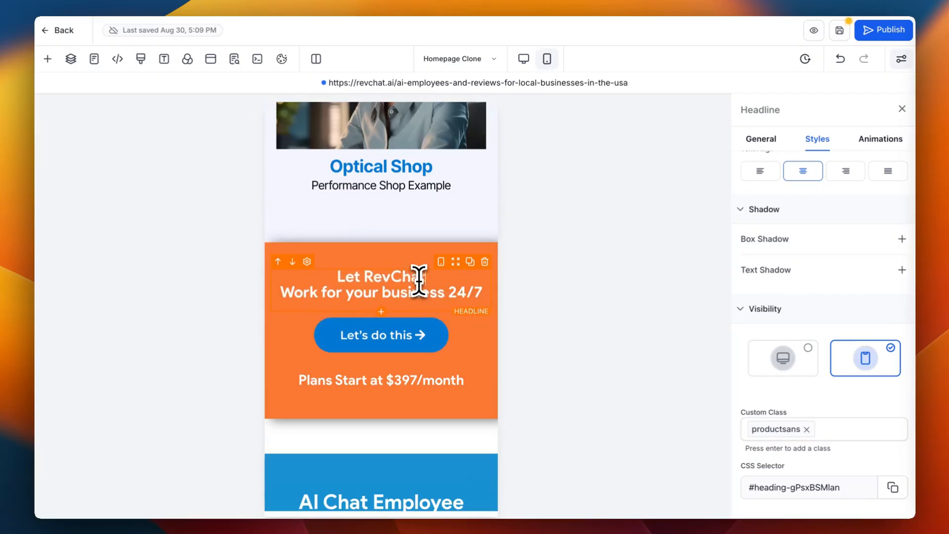
scroll(419, 280, down, 3)
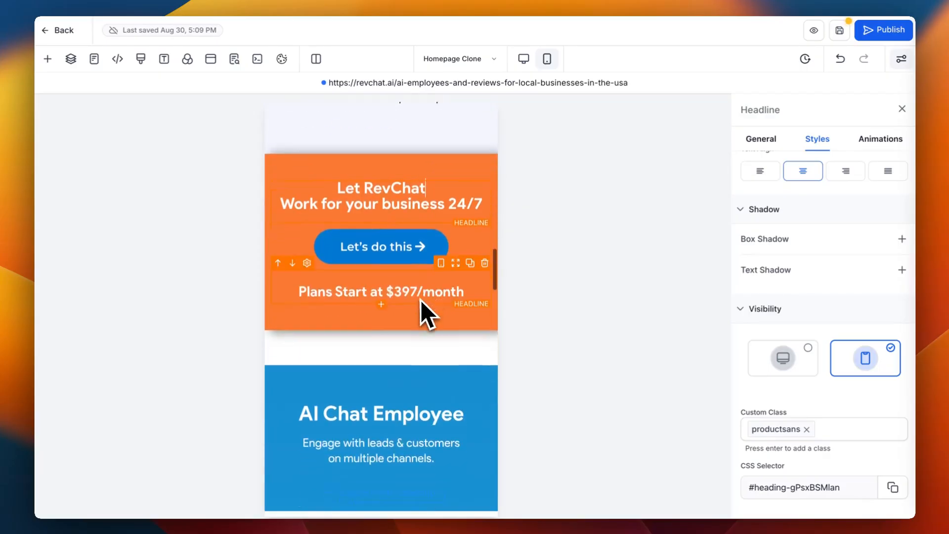
- Change the background of the orange "Work for your business 24/7" banner section to the brand red
click(402, 140)
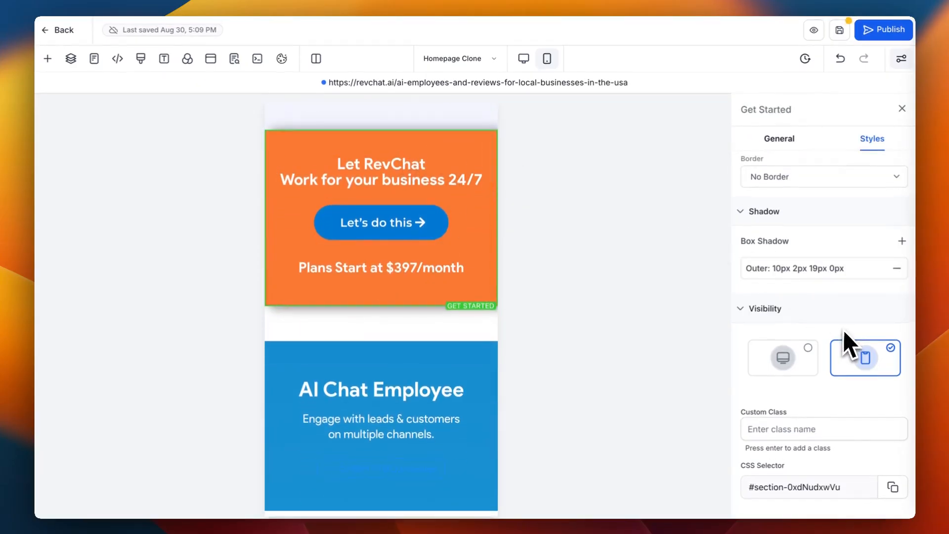
click(780, 140)
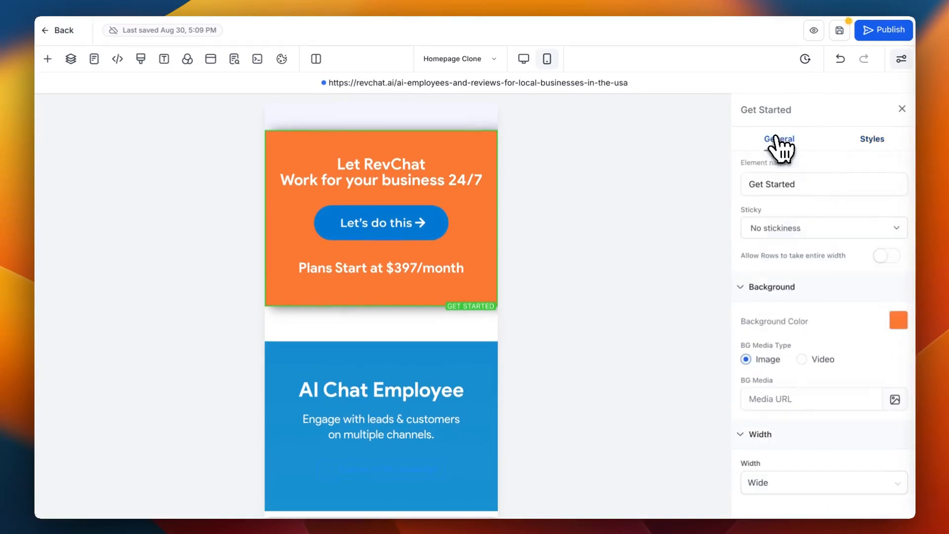
click(894, 320)
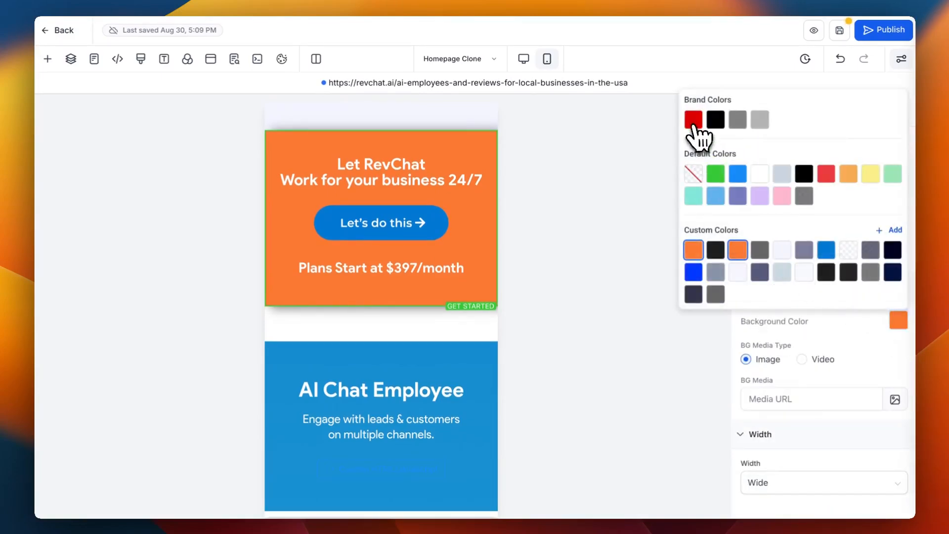
click(694, 120)
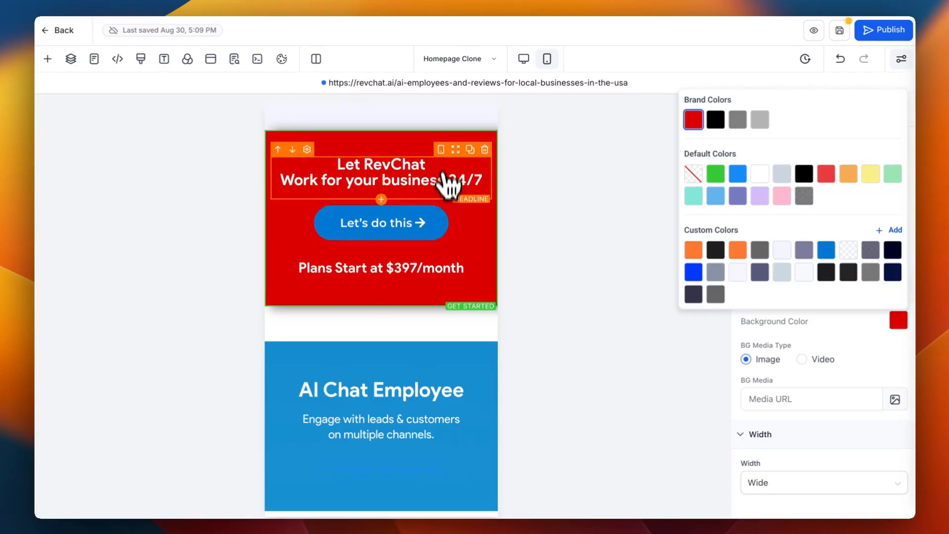
- Set the background color of the red banner's "Let's do this" button to the brand color Dk. Grey (logo)
click(437, 227)
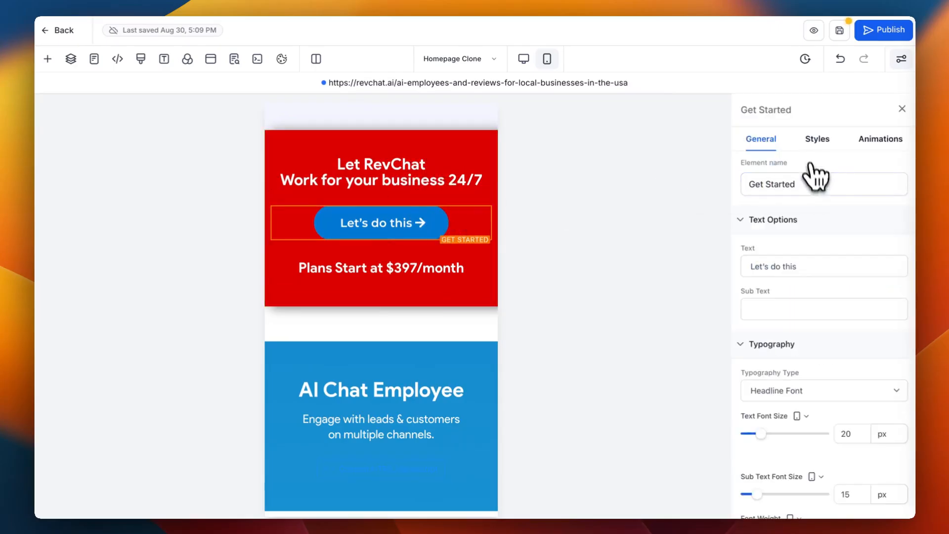
scroll(841, 317, down, 10)
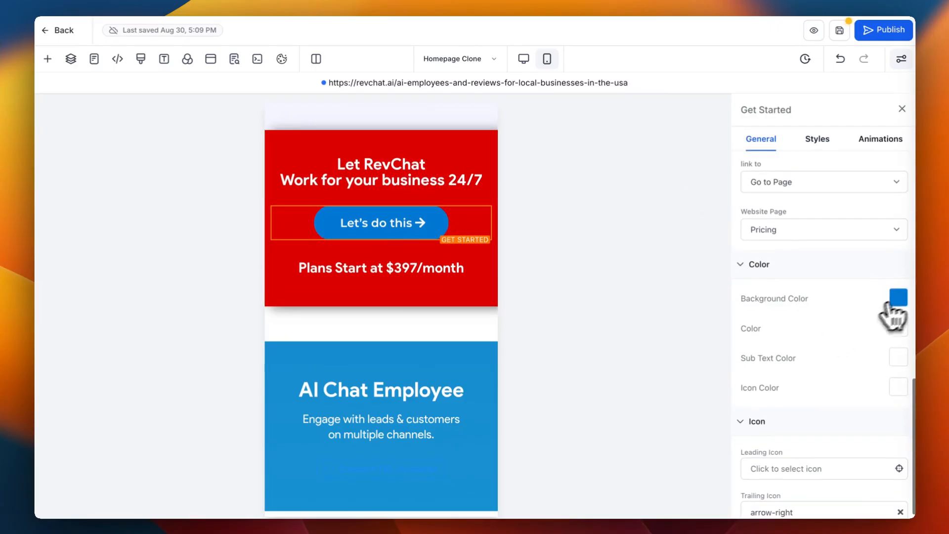
click(898, 298)
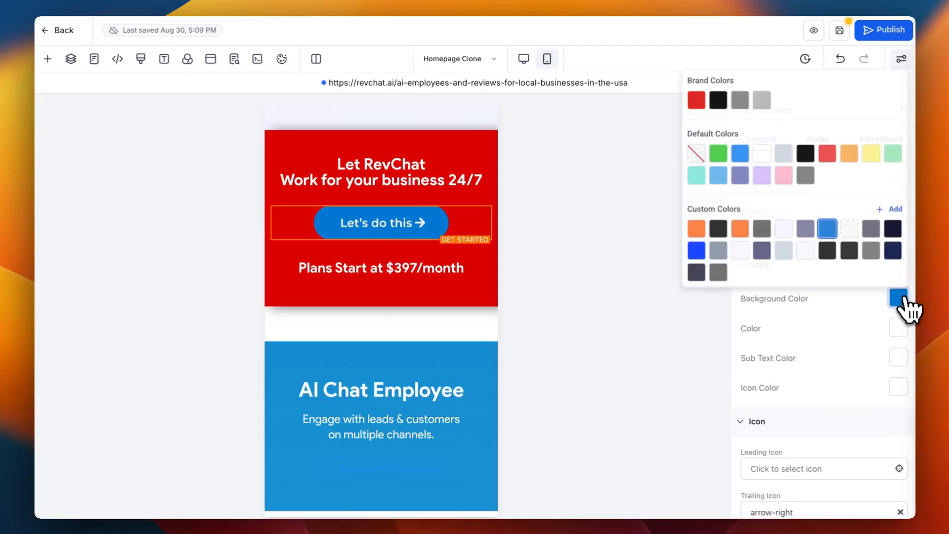
click(737, 97)
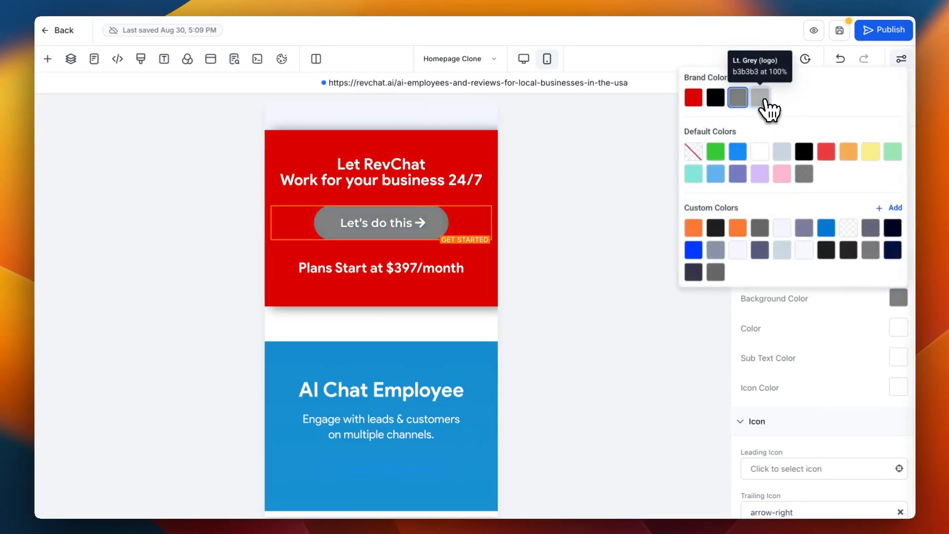
click(761, 98)
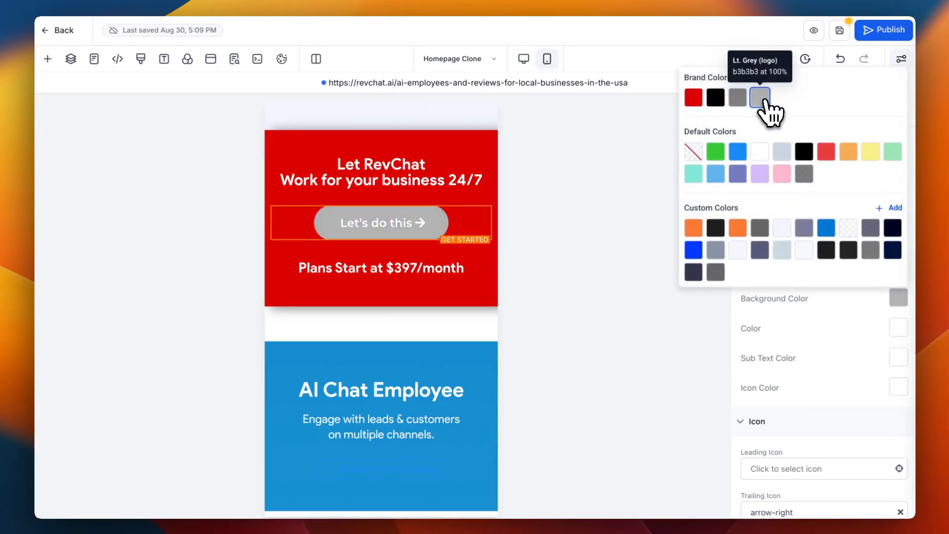
click(615, 201)
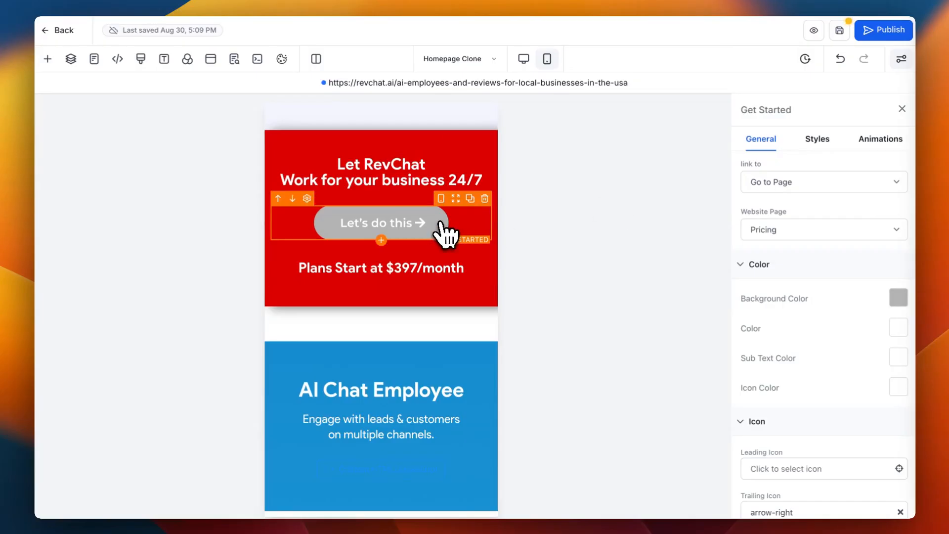
click(898, 297)
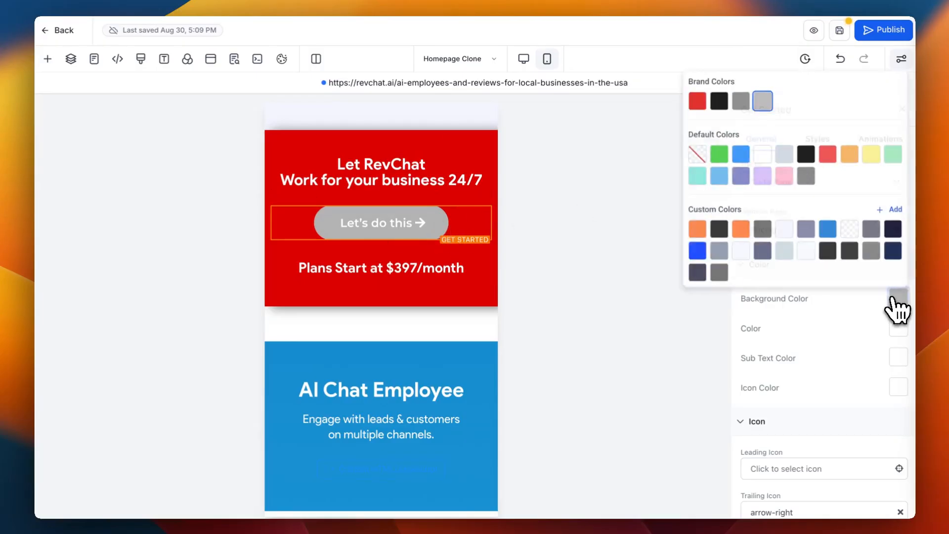
click(737, 99)
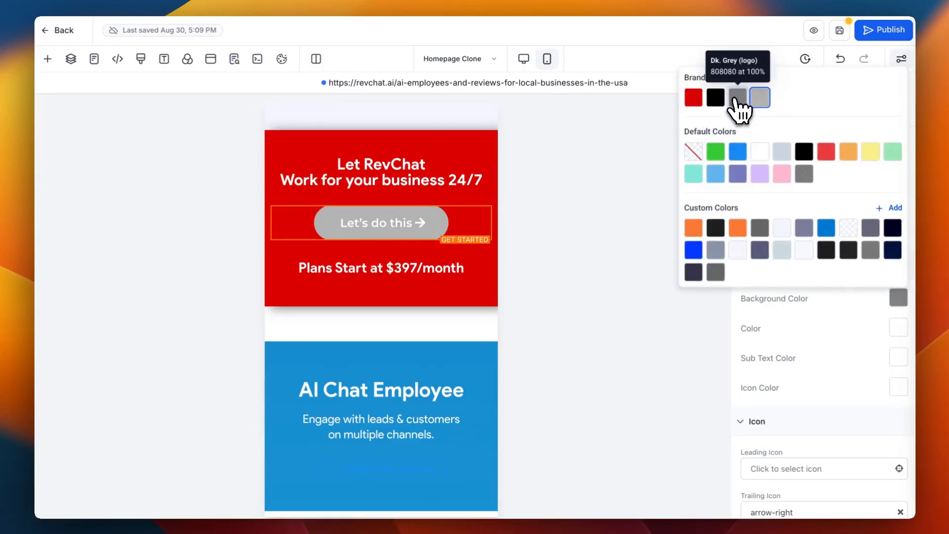
click(600, 224)
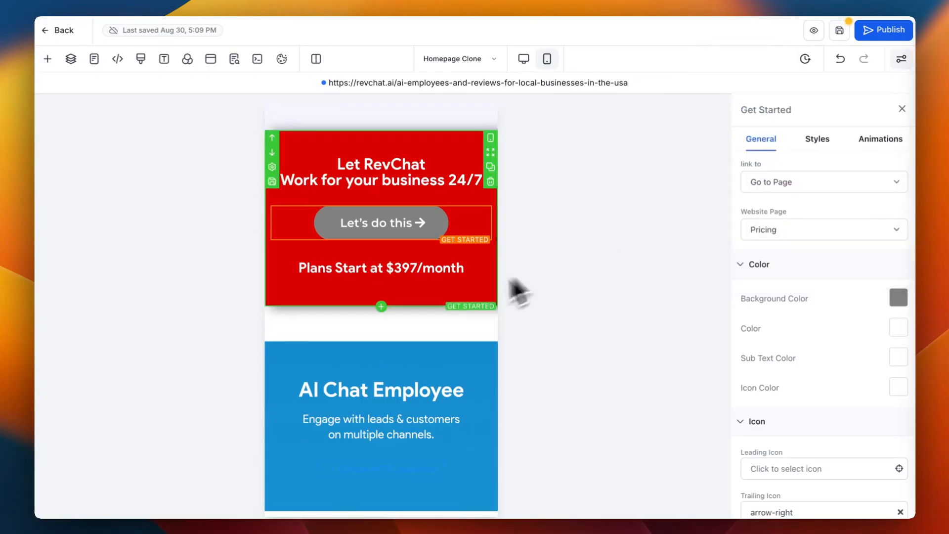
- Set the background color of the "Simulated On Your Website" button in the AI Chat Employee section to the brand red
scroll(468, 289, down, 5)
click(469, 291)
click(478, 364)
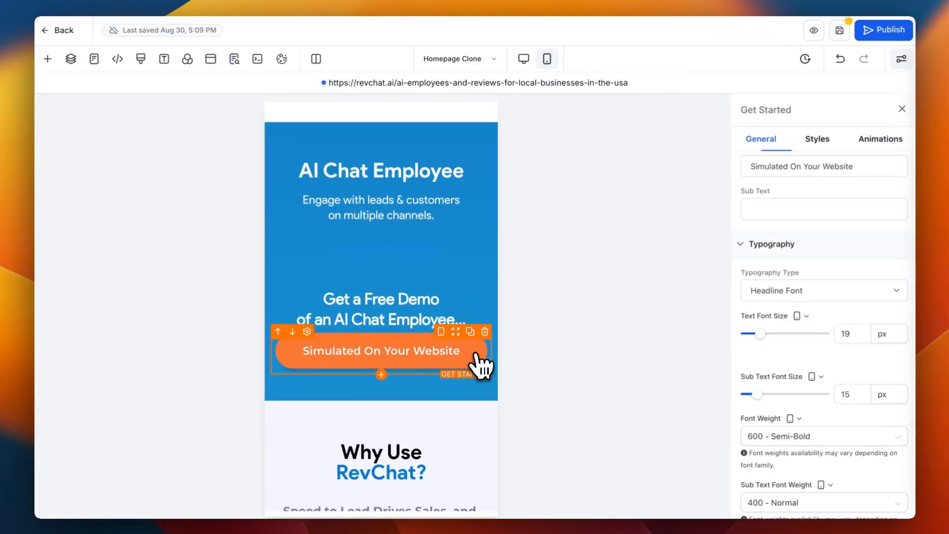
scroll(745, 350, down, 10)
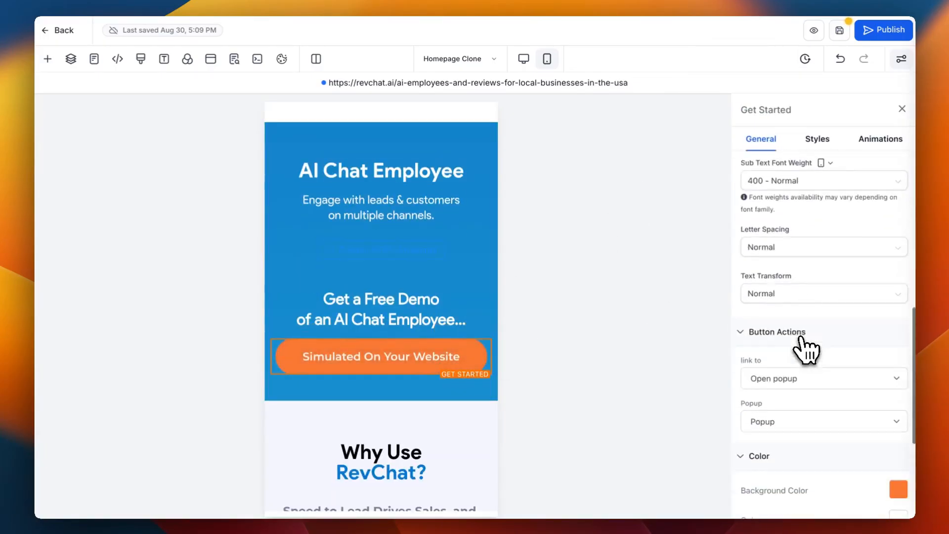
click(898, 267)
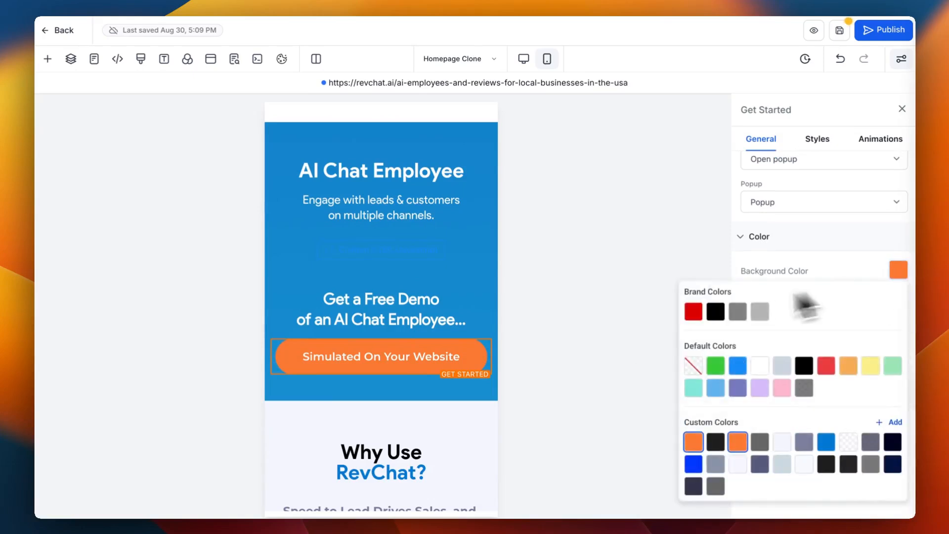
click(693, 312)
click(553, 325)
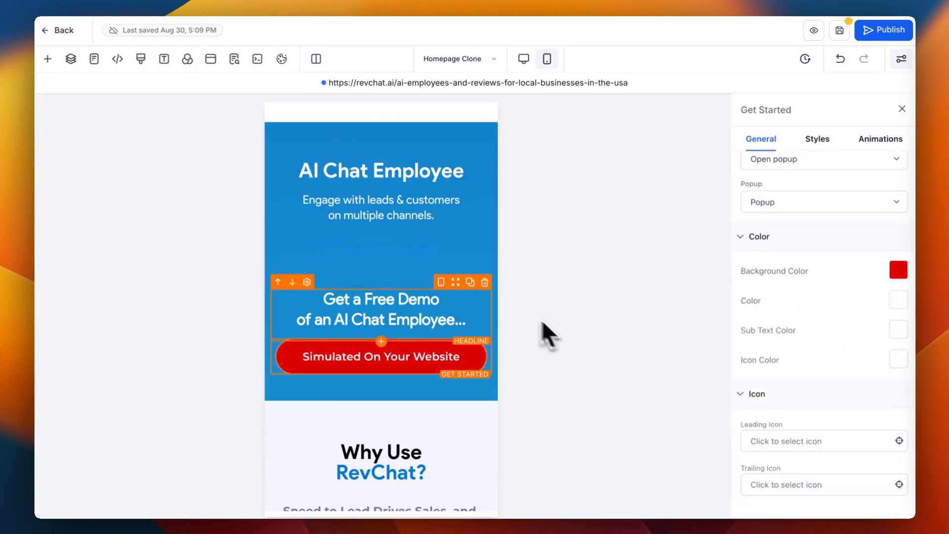
- Set the border color of the "Simulated On Your Website" button to the brand red
click(822, 142)
scroll(894, 321, down, 10)
scroll(894, 321, up, 5)
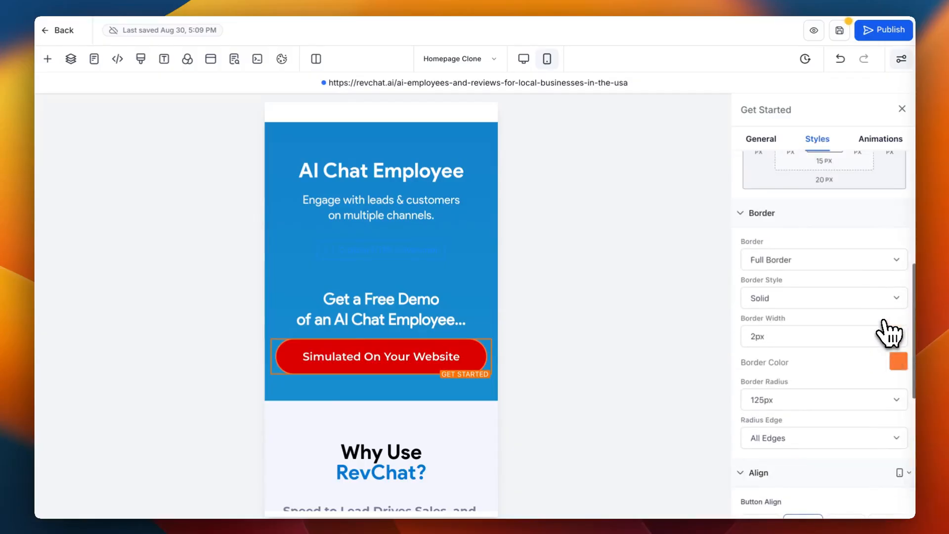
click(898, 357)
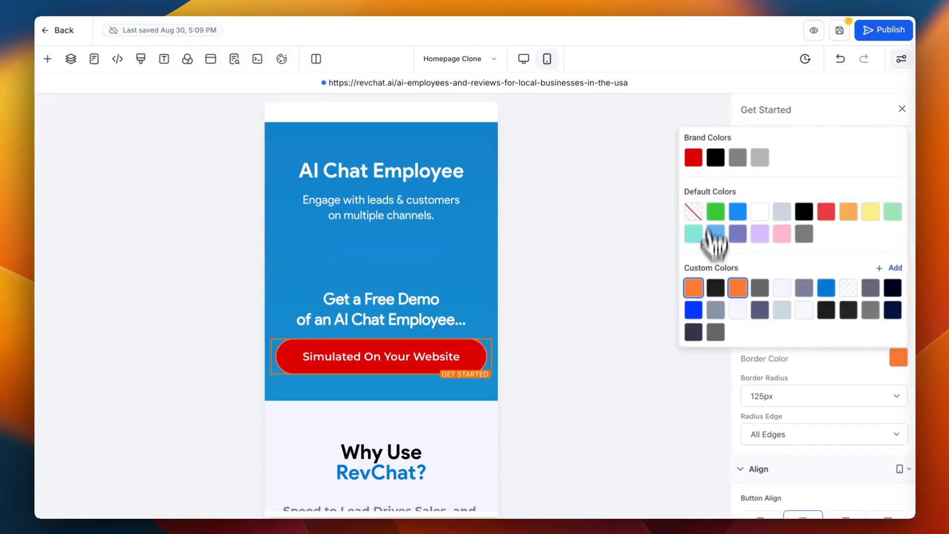
click(697, 163)
click(561, 236)
- Replace "Biz Dominance" with "RevChat" in the headline of the blue banner above the footer
scroll(465, 268, down, 5)
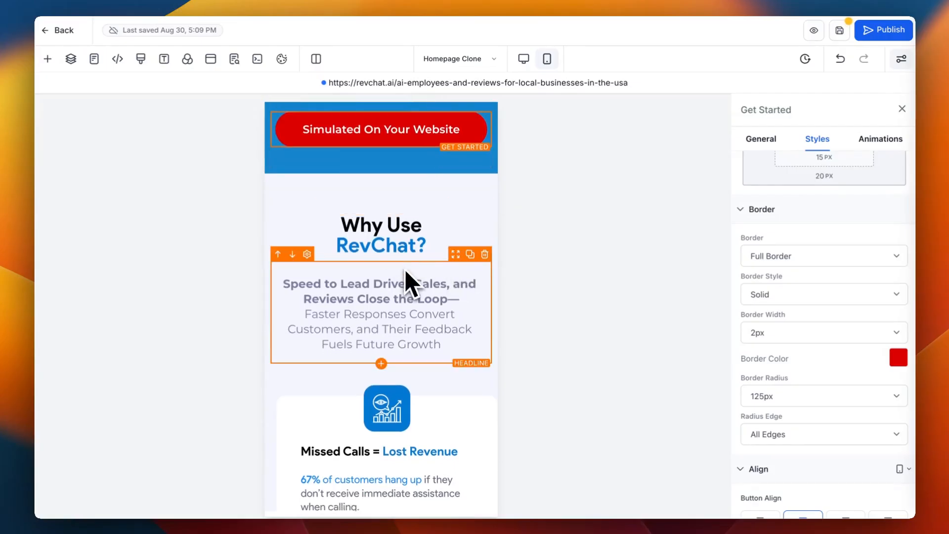
scroll(405, 272, down, 2)
scroll(406, 276, down, 10)
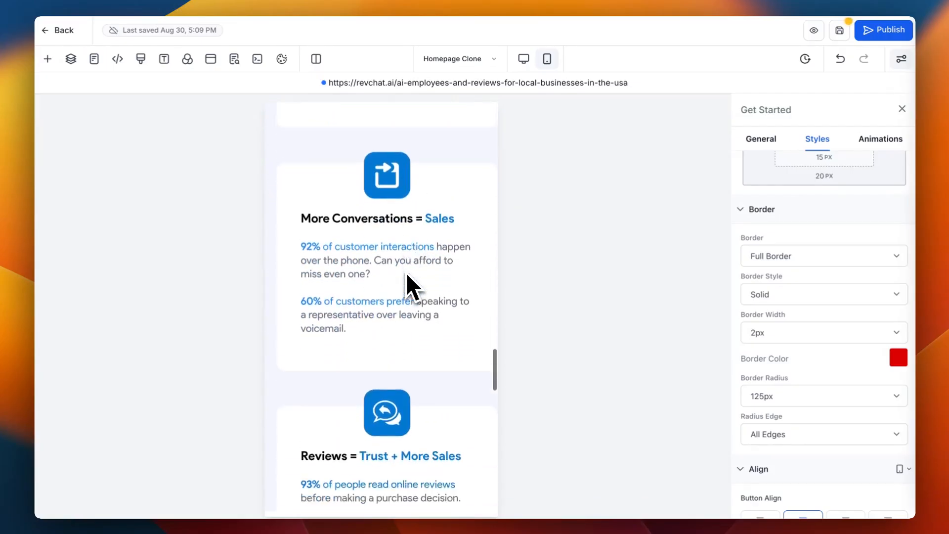
scroll(405, 273, down, 8)
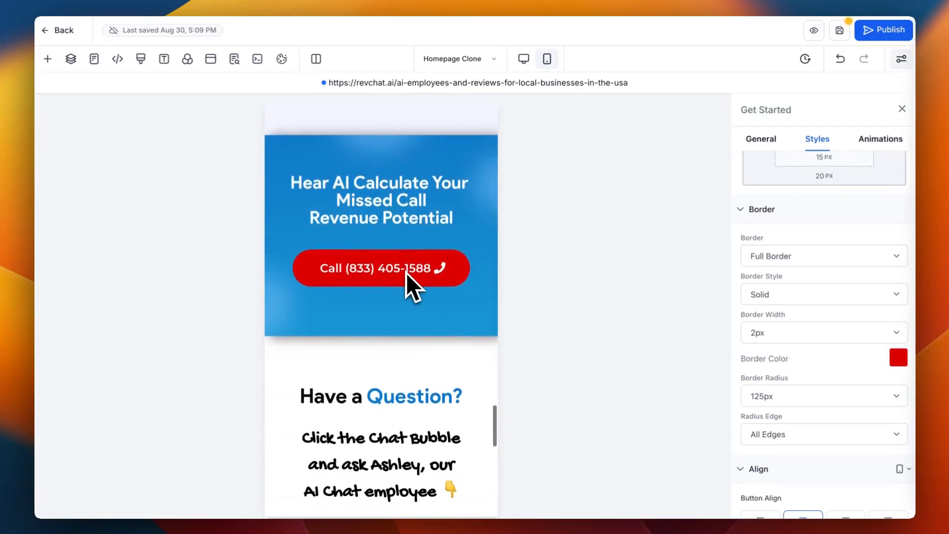
scroll(405, 273, down, 6)
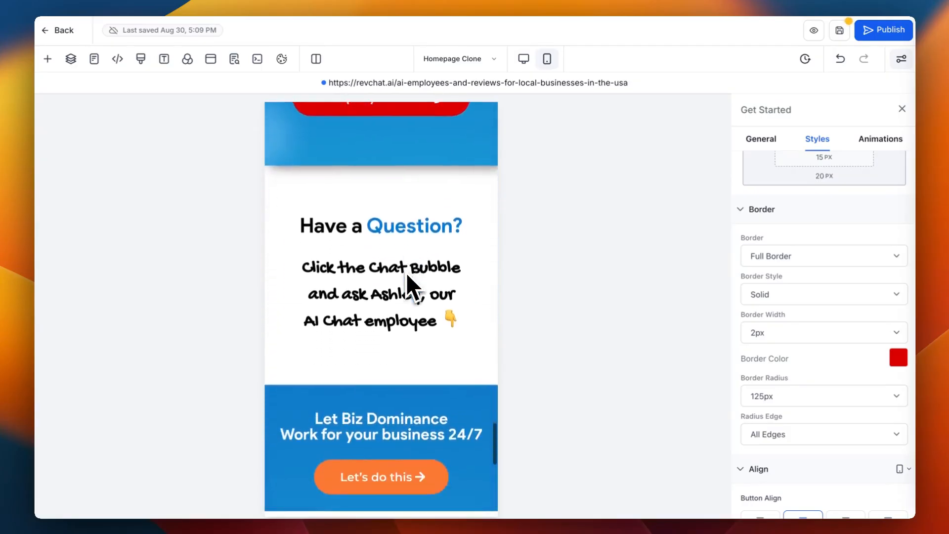
scroll(406, 273, down, 3)
click(446, 260)
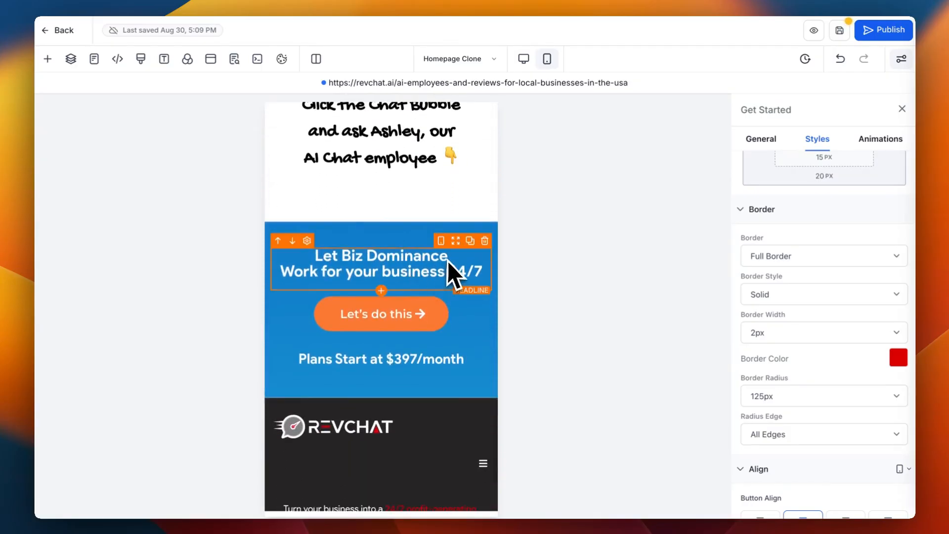
drag(448, 256, 427, 257)
click(411, 257)
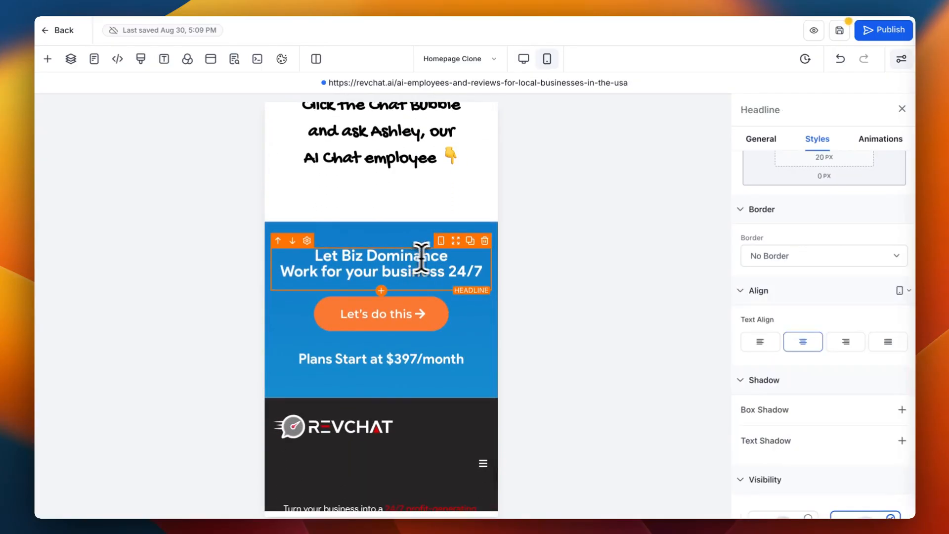
key(BackSpace)
key(BackSpace)
key(BackSpace)
key(BackSpace)
key(BackSpace)
key(BackSpace)
key(BackSpace)
key(BackSpace)
key(BackSpace)
key(BackSpace)
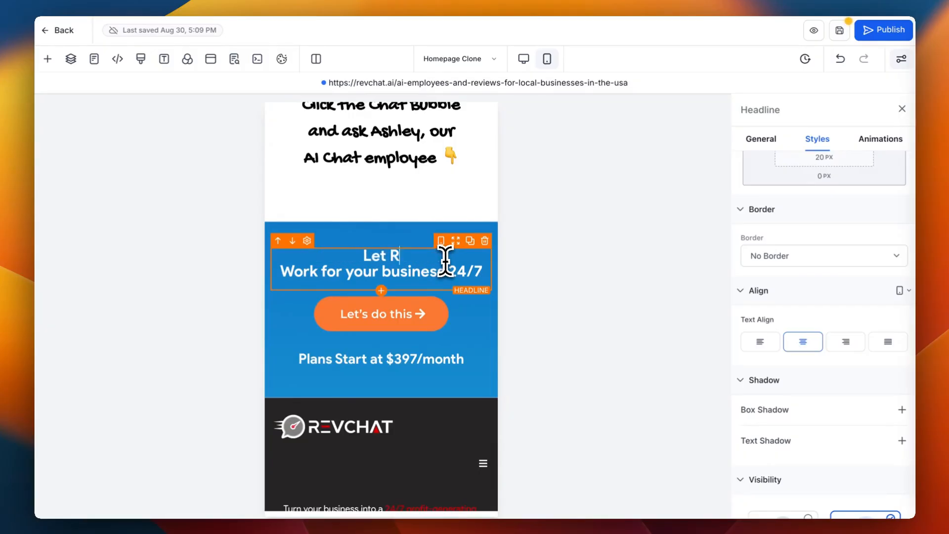
text(RevC)
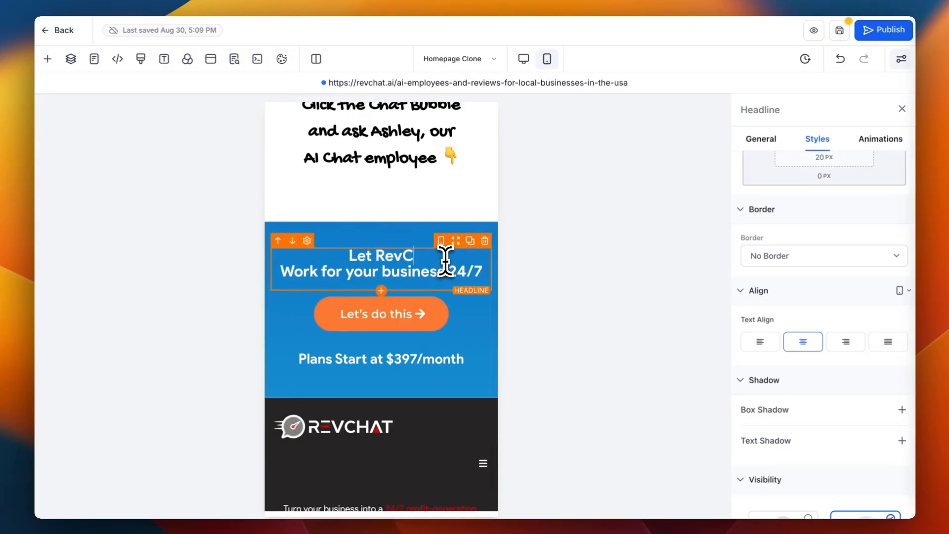
text(hat)
- Set the background color of the "Let's do this" button in the blue banner above the footer to the brand red
click(436, 323)
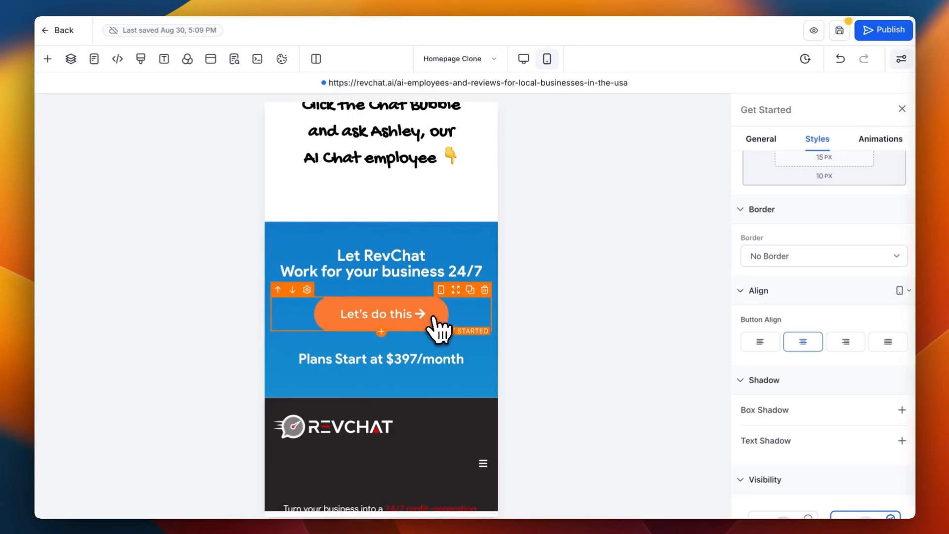
click(759, 142)
scroll(835, 314, down, 5)
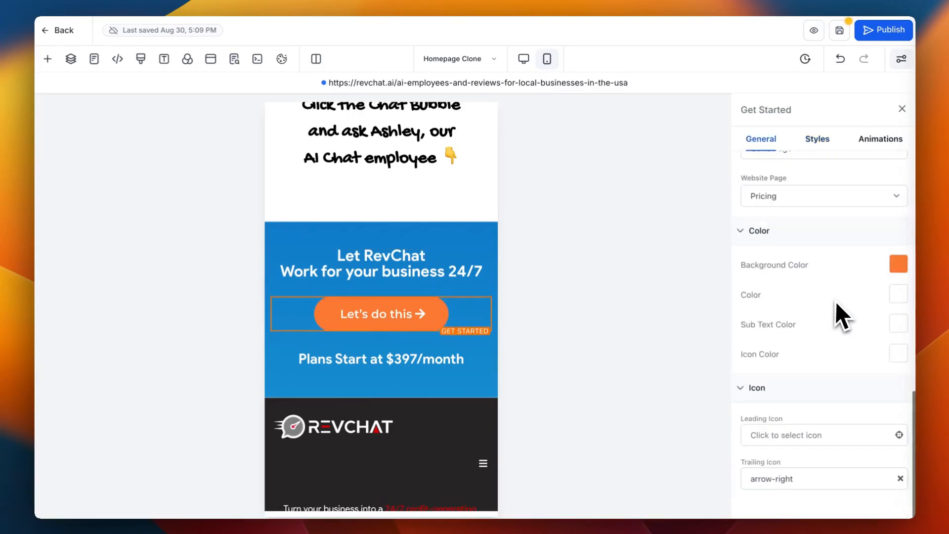
click(895, 269)
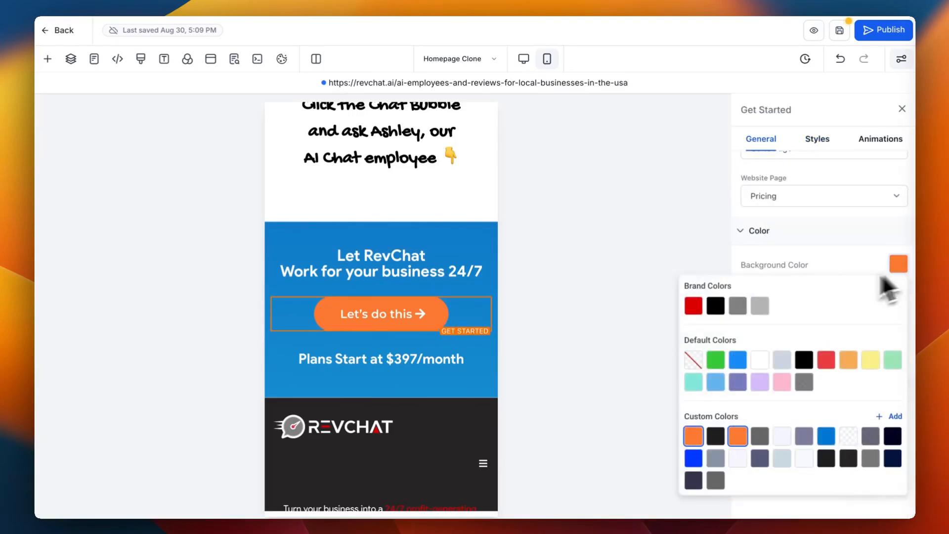
click(694, 306)
click(460, 315)
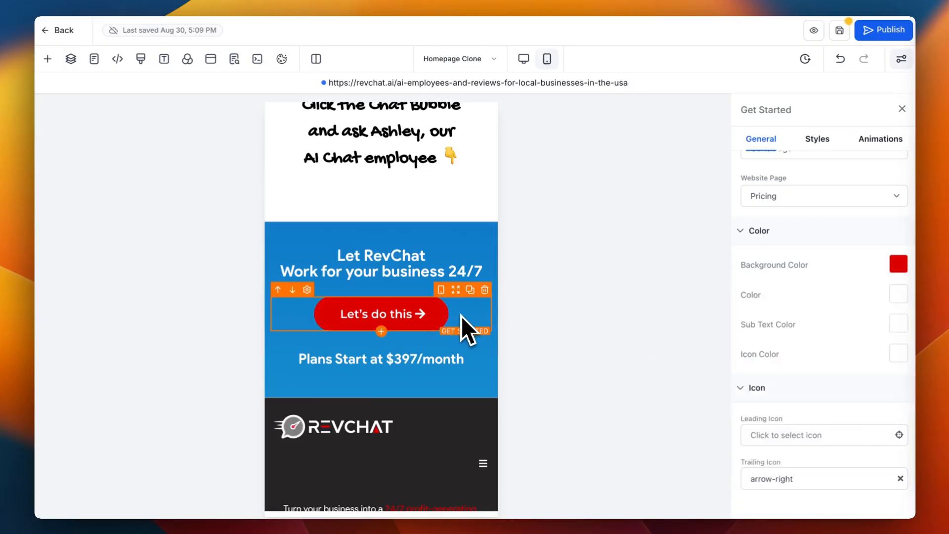
- Check the link targets of the Home, Features, Pricing and Contact items in the mobile footer's navigation menu
scroll(461, 316, down, 10)
scroll(461, 316, up, 20)
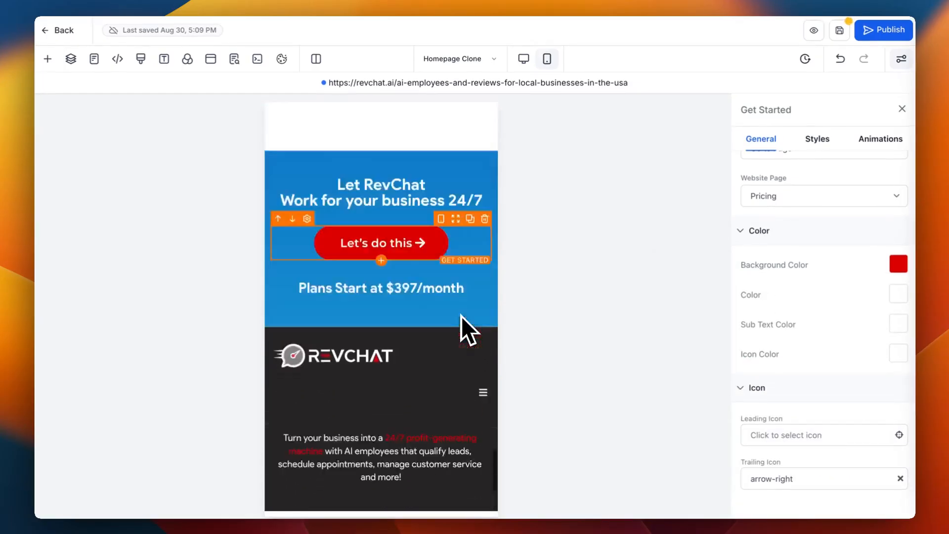
scroll(461, 316, down, 20)
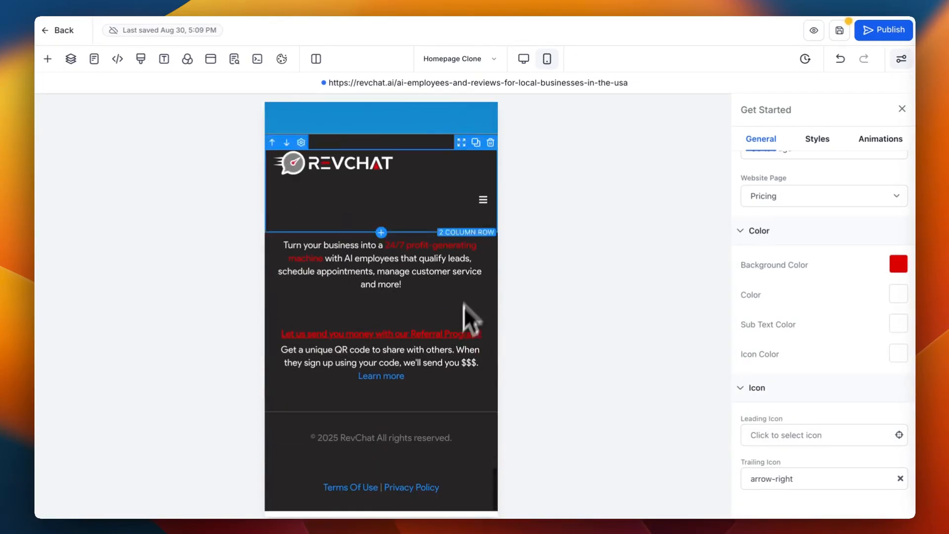
click(483, 200)
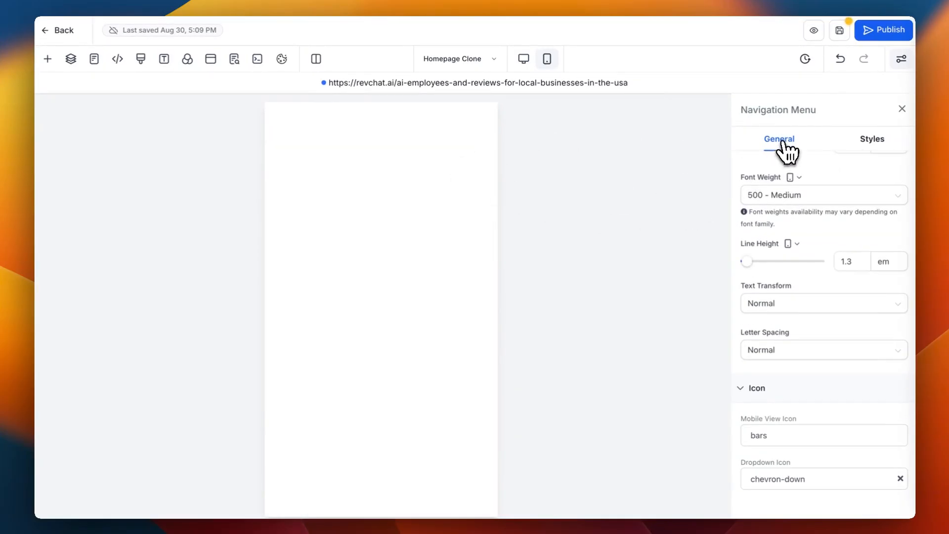
scroll(832, 243, up, 15)
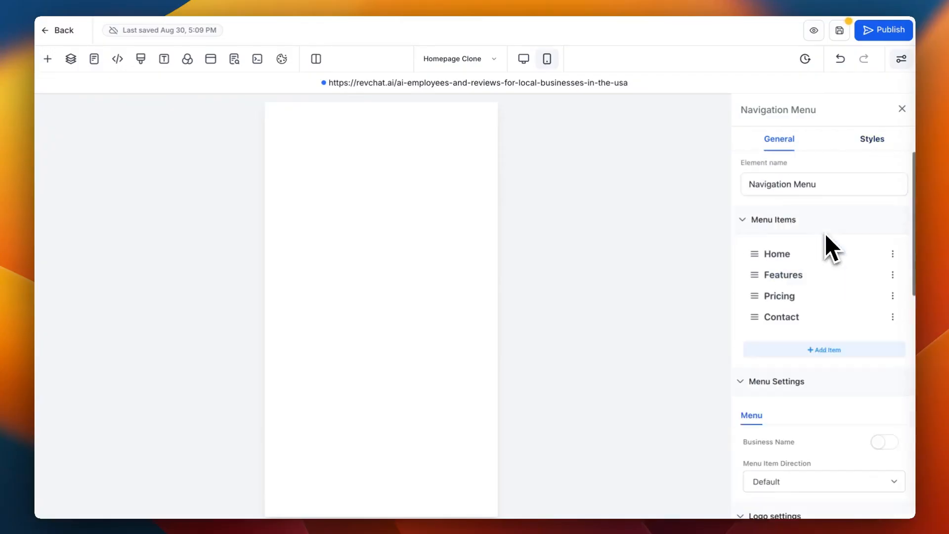
click(892, 254)
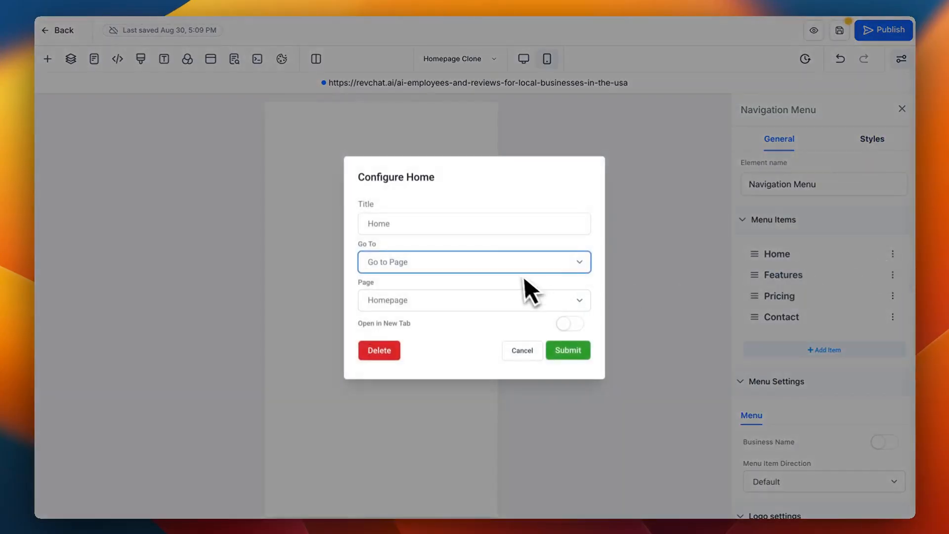
click(892, 275)
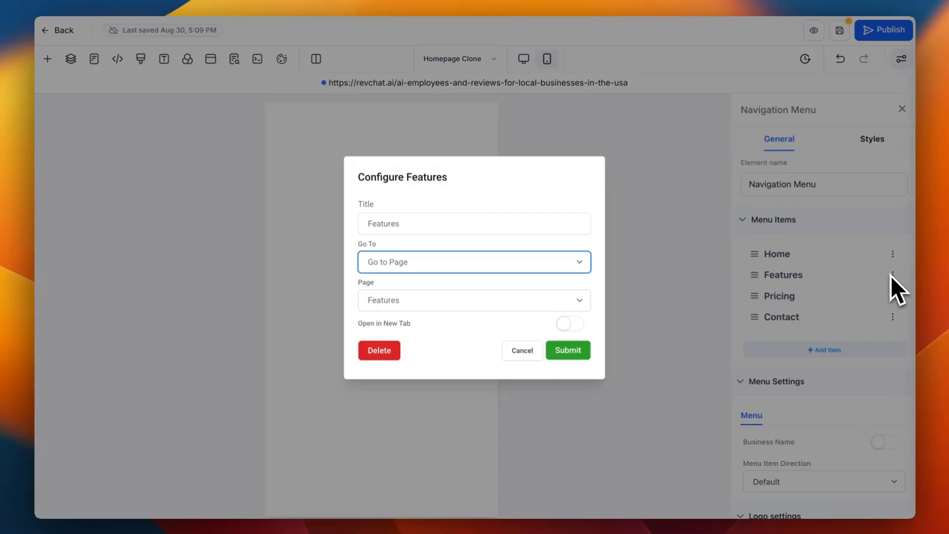
click(890, 275)
click(892, 296)
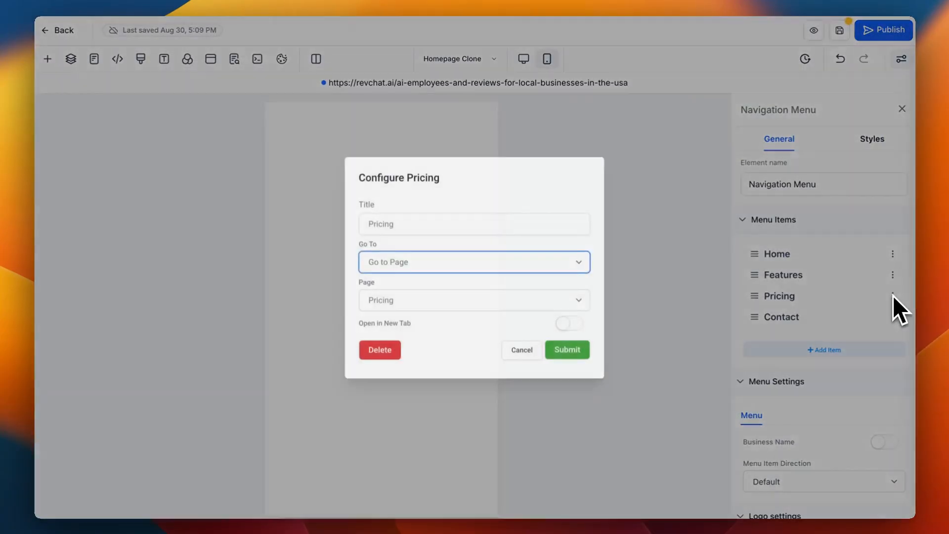
click(892, 295)
click(894, 314)
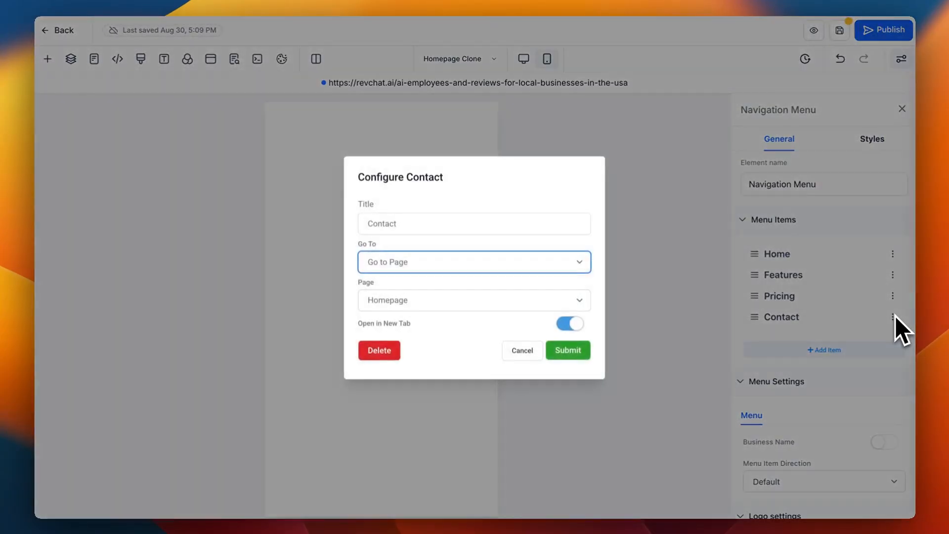
click(894, 316)
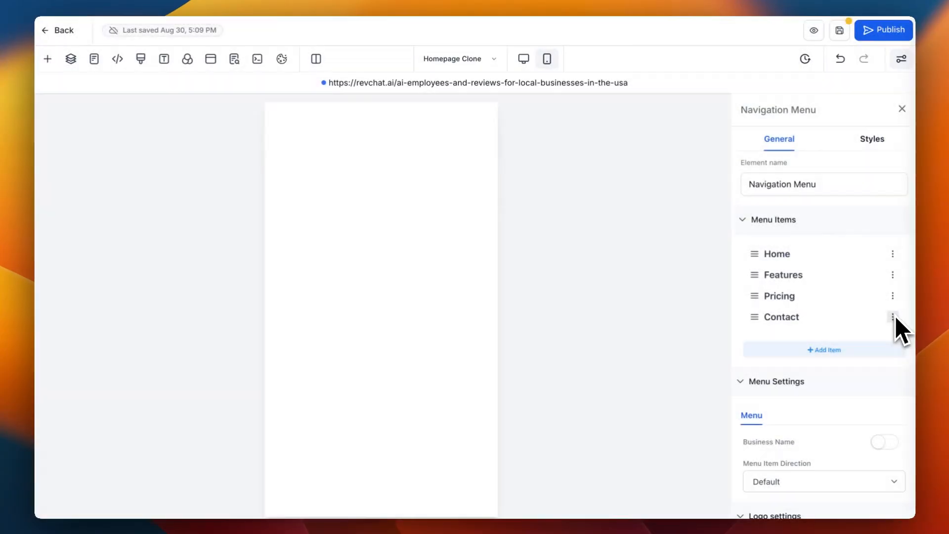
- Save the homepage along with its global section changes, and publish it
click(843, 32)
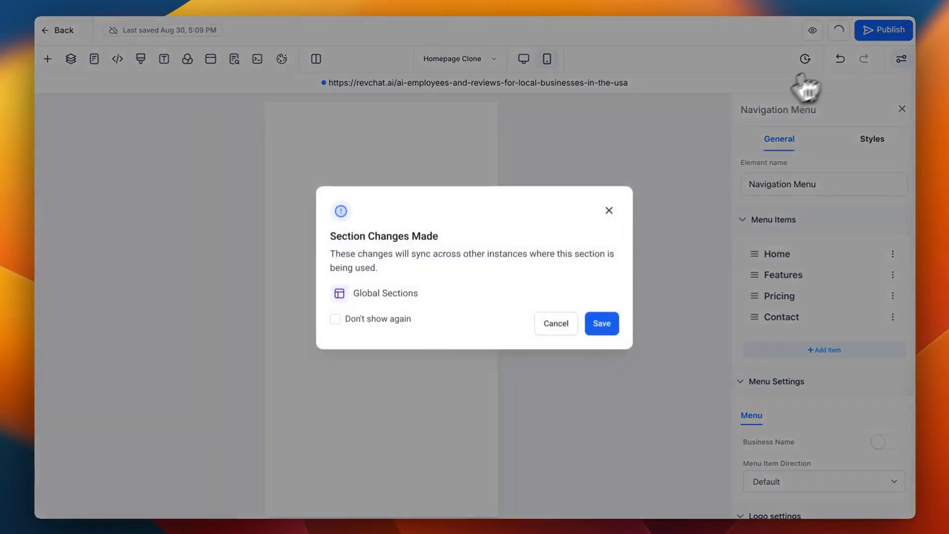
click(600, 322)
click(220, 110)
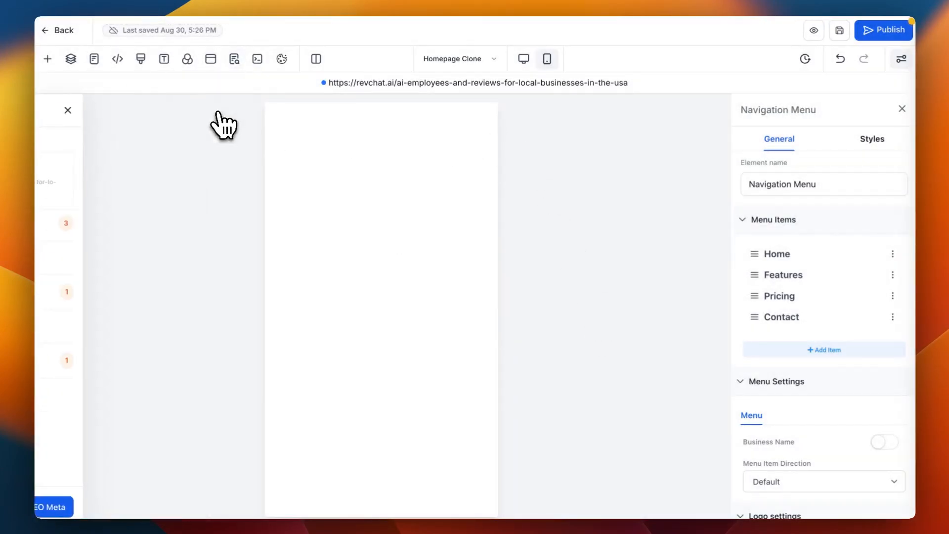
click(883, 31)
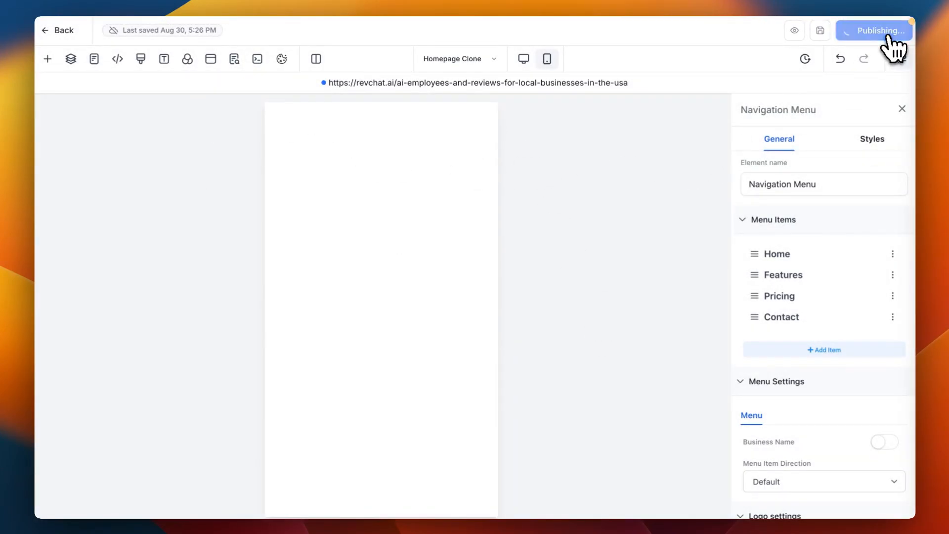
- Switch the homepage back to desktop view, and open the Pricing page for editing in mobile view
click(523, 60)
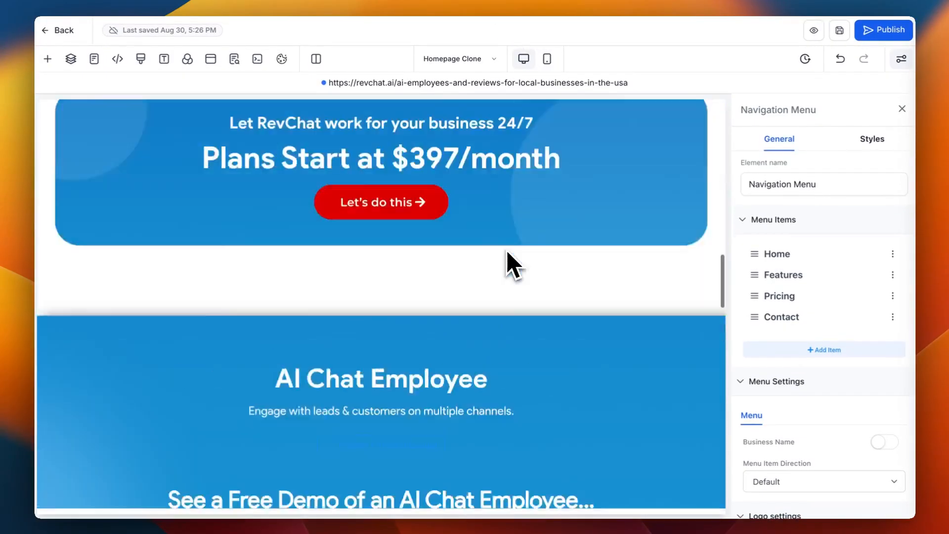
scroll(506, 250, up, 10)
click(509, 227)
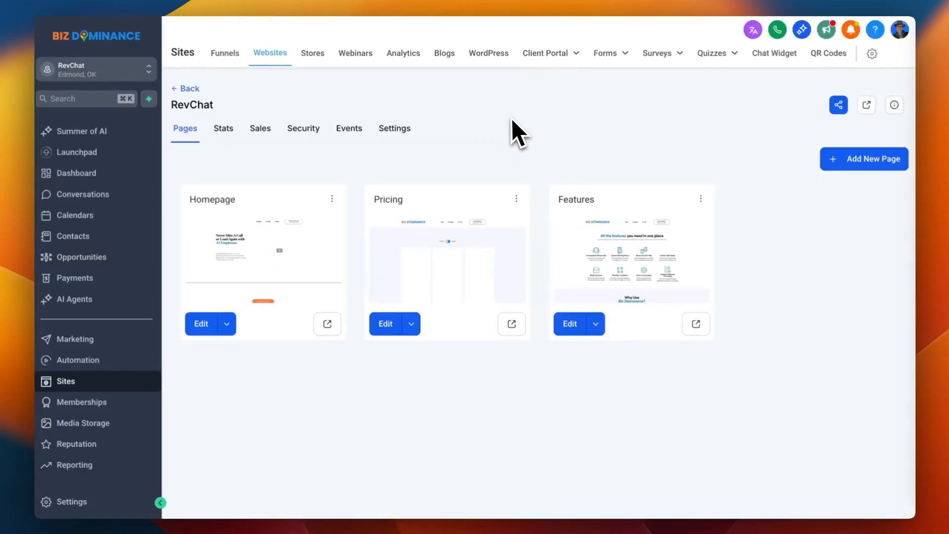
click(390, 328)
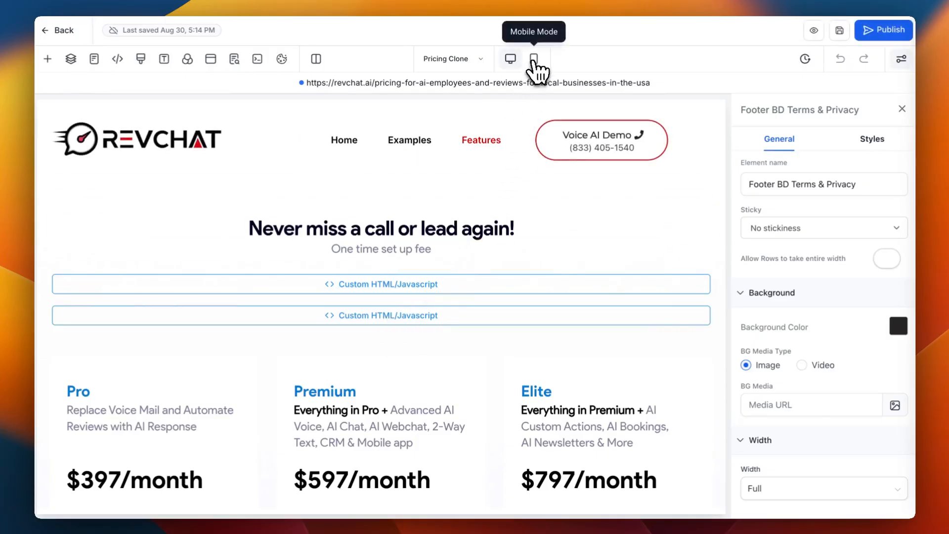
click(533, 60)
- Check the link targets of the Home, Features and Pricing items in the Pricing page's mobile header menu
click(483, 140)
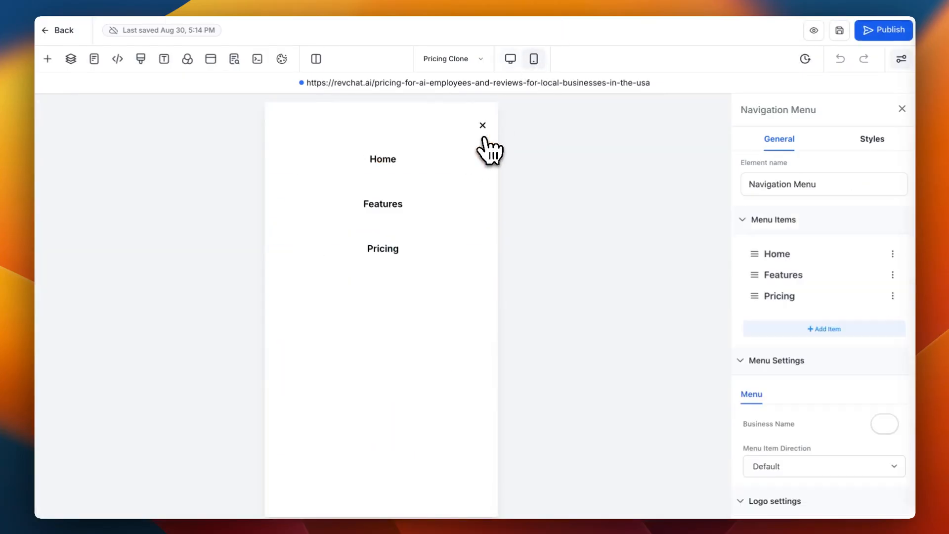
click(893, 254)
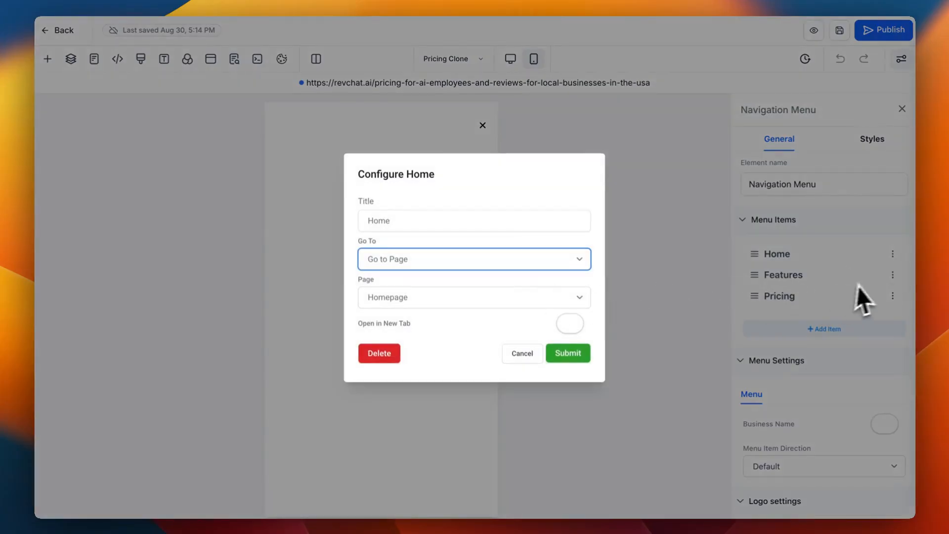
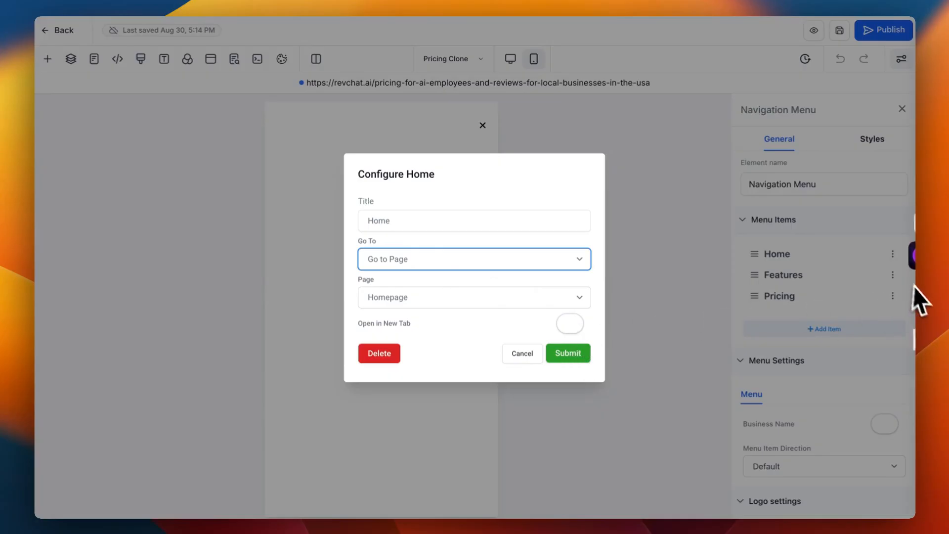
click(893, 274)
click(893, 274)
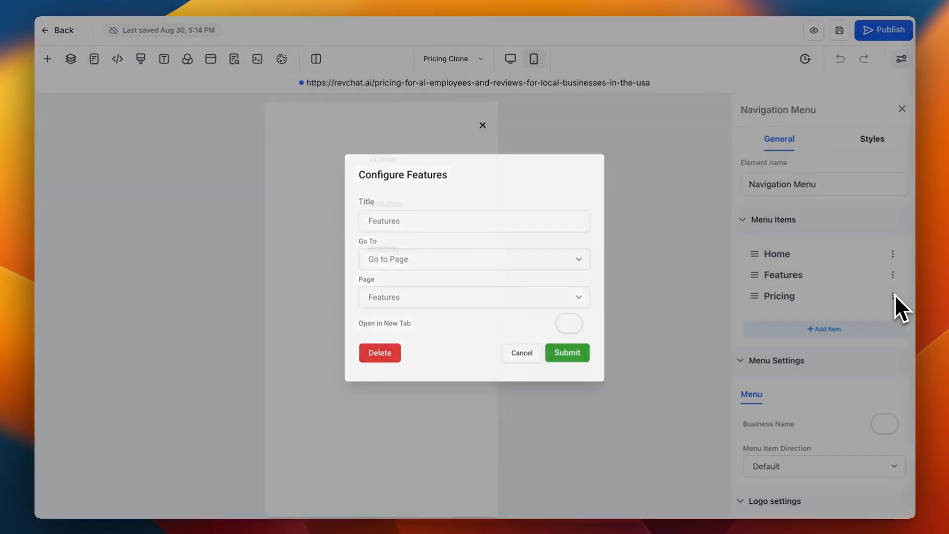
click(893, 294)
click(893, 294)
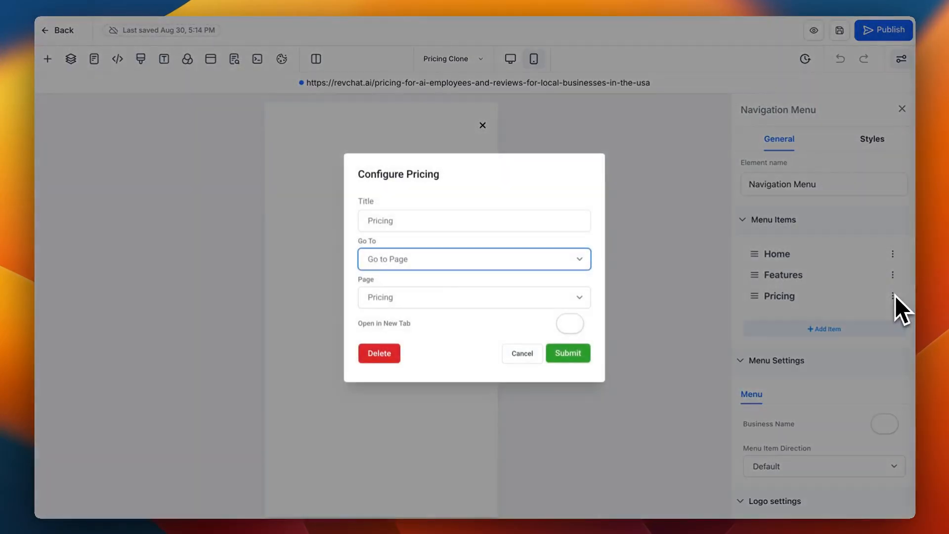
click(894, 292)
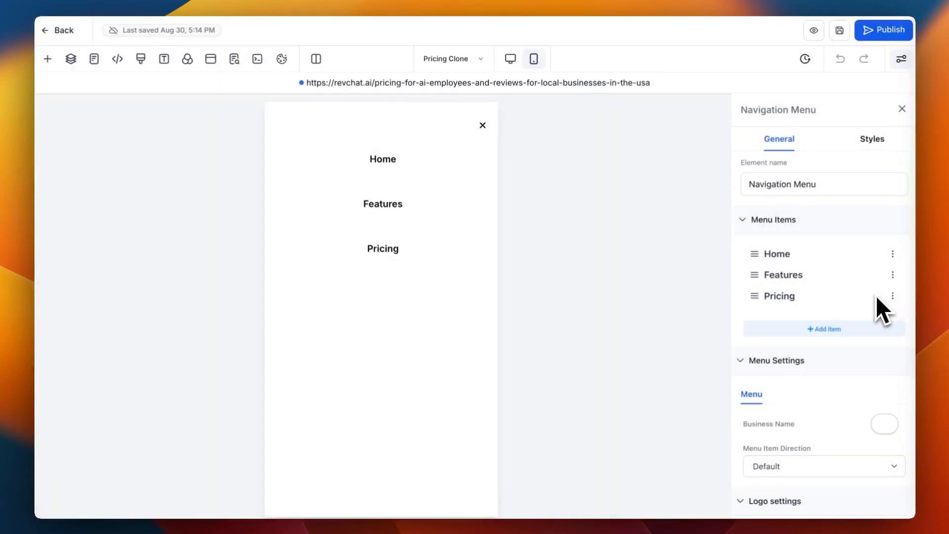
- Review the color, border, alignment and visibility styles of the mobile header menu, and close the expanded menu
click(873, 140)
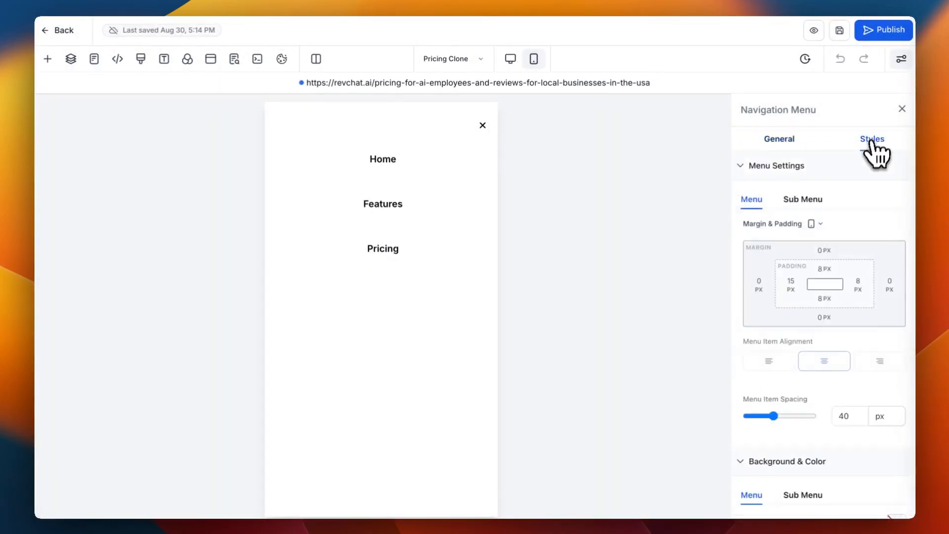
scroll(844, 288, down, 5)
scroll(847, 299, down, 5)
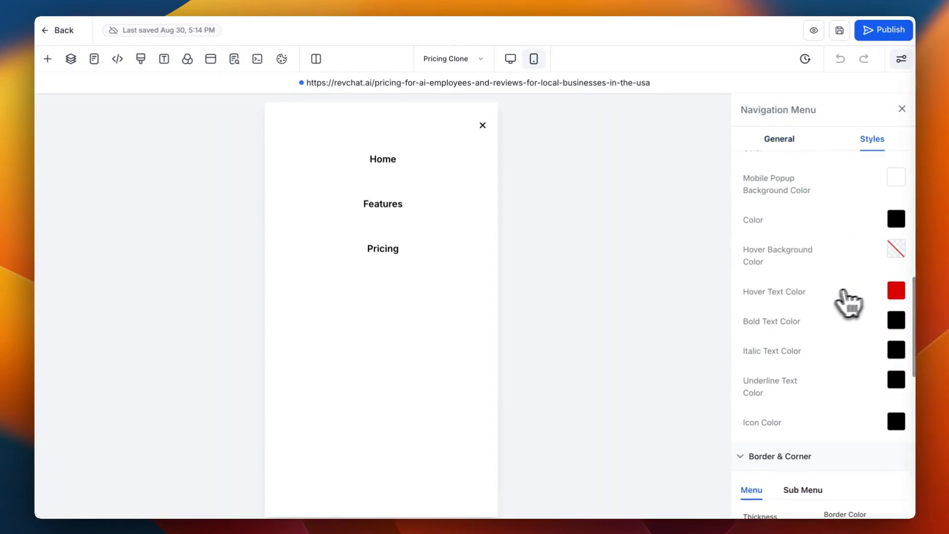
scroll(851, 355, down, 10)
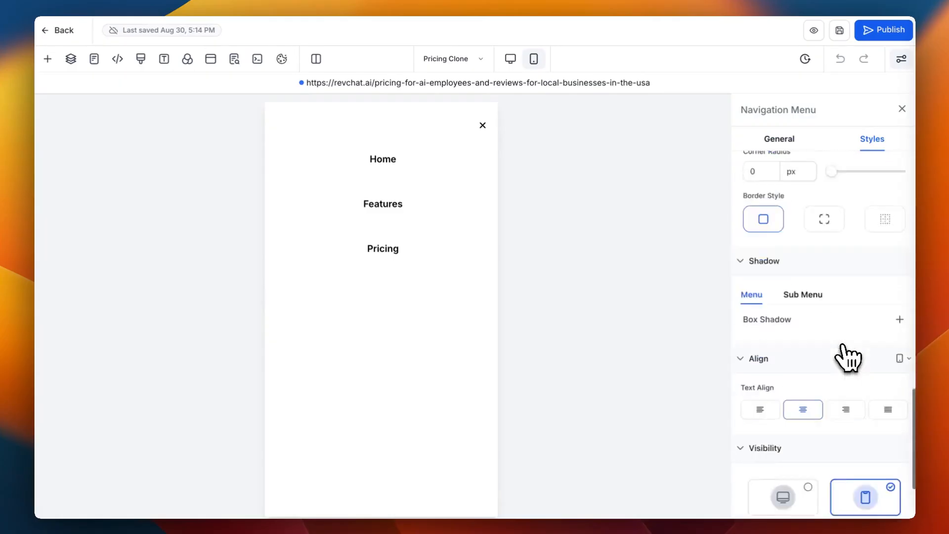
click(482, 127)
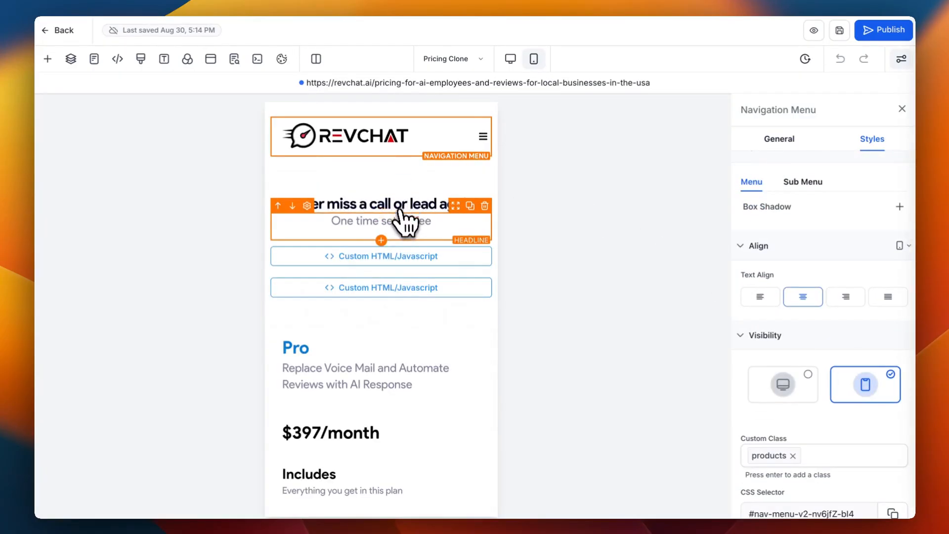
- Examine the Pricing page's mobile layout from the Pro, Premium and Elite plans down to the footer
scroll(408, 260, down, 5)
scroll(404, 260, down, 5)
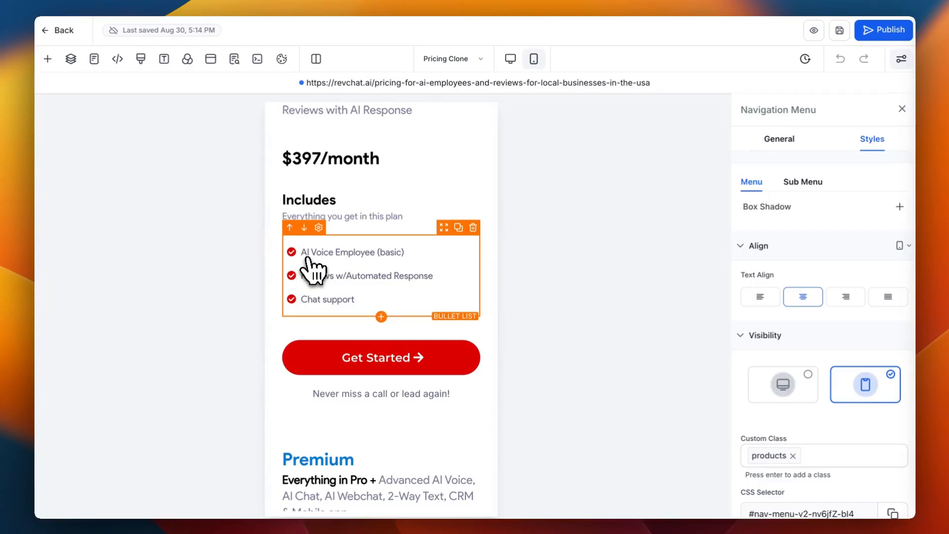
scroll(309, 269, down, 12)
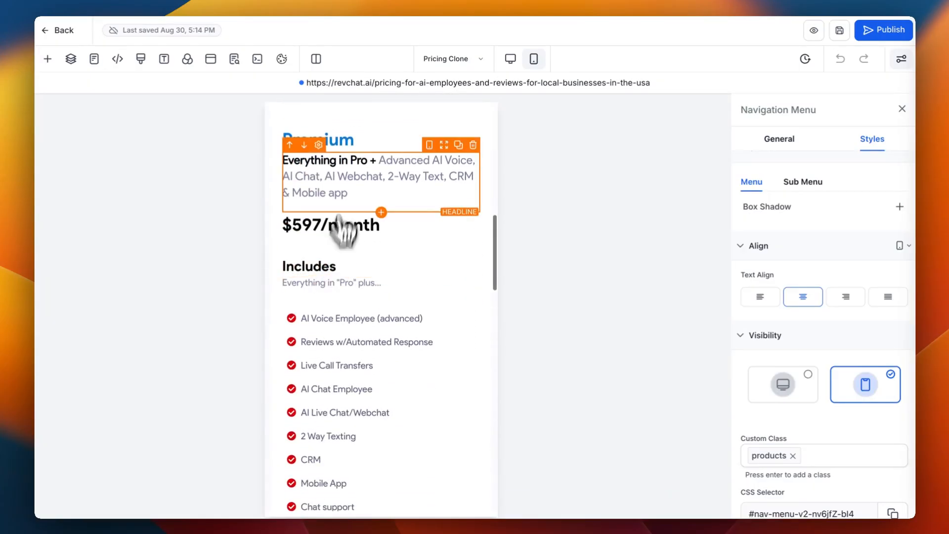
scroll(345, 297, down, 11)
scroll(346, 318, down, 17)
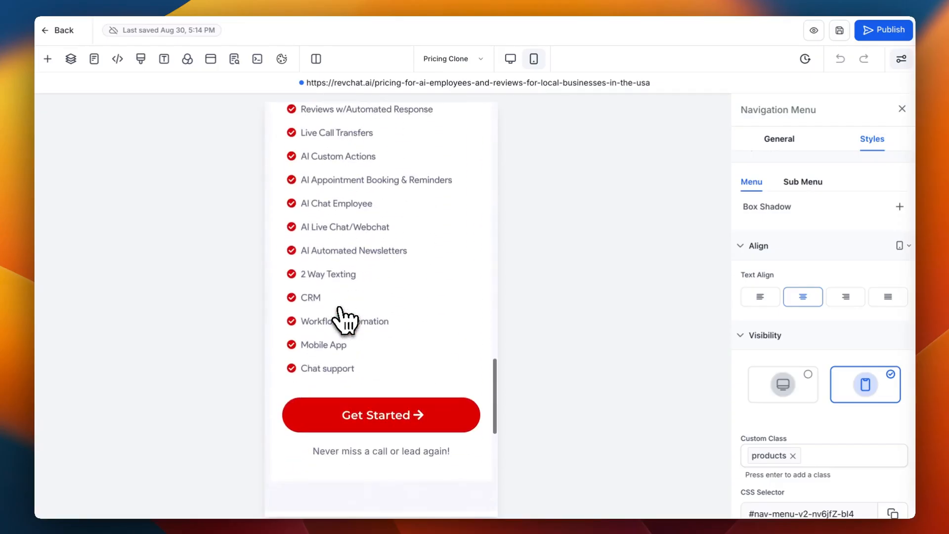
scroll(345, 319, down, 13)
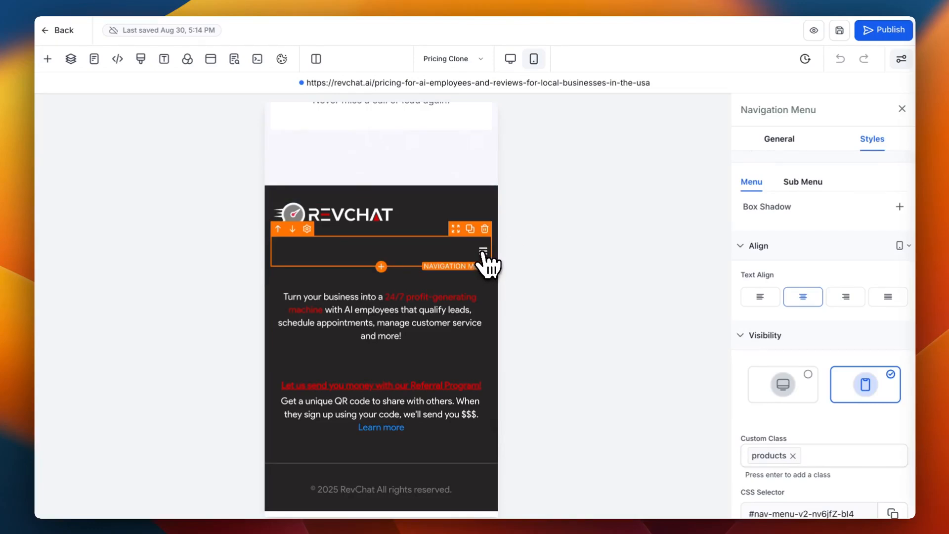
scroll(488, 262, down, 2)
scroll(488, 262, up, 20)
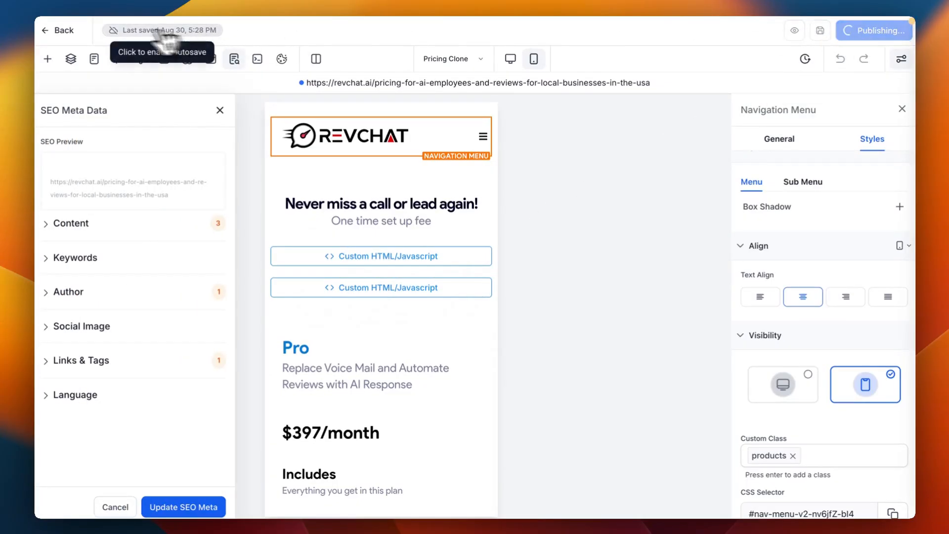
- Return to the RevChat site's page list and open the Features page for editing in mobile view
click(63, 30)
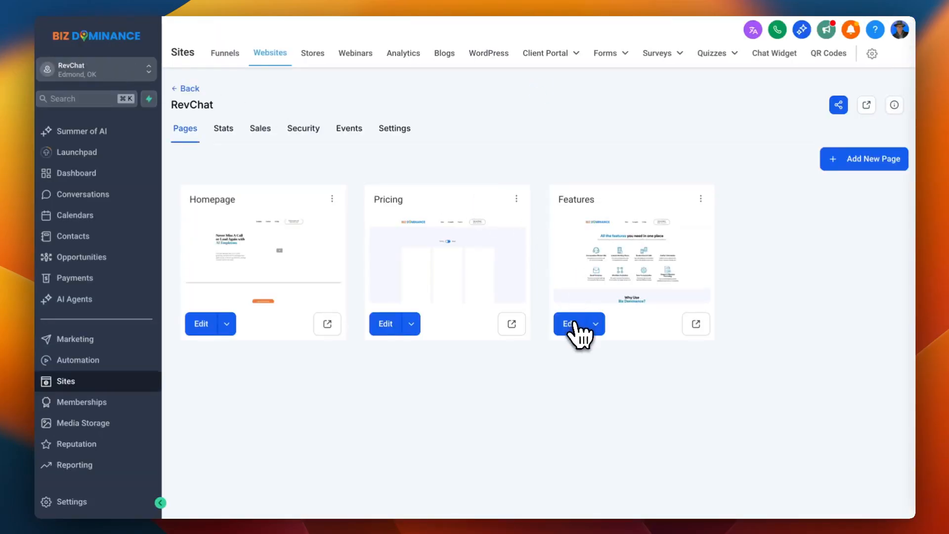
click(572, 325)
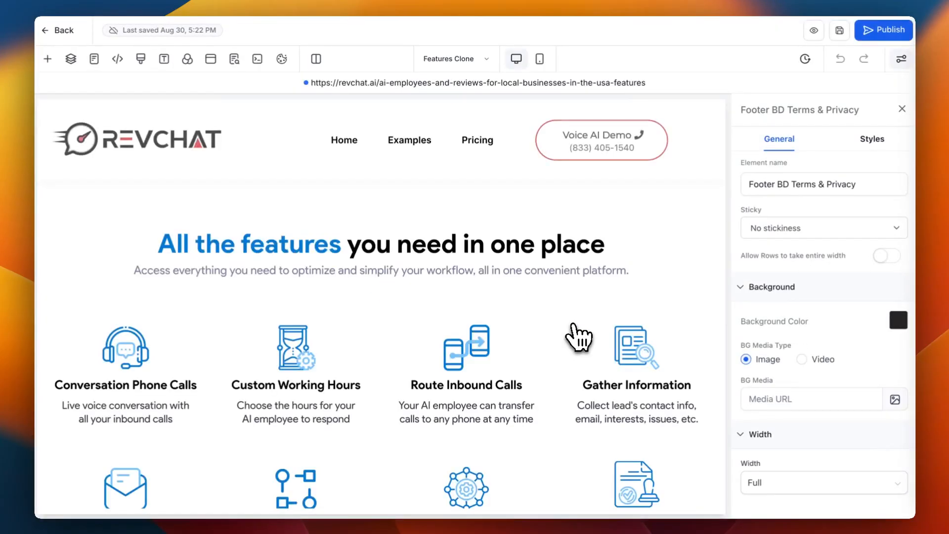
click(540, 59)
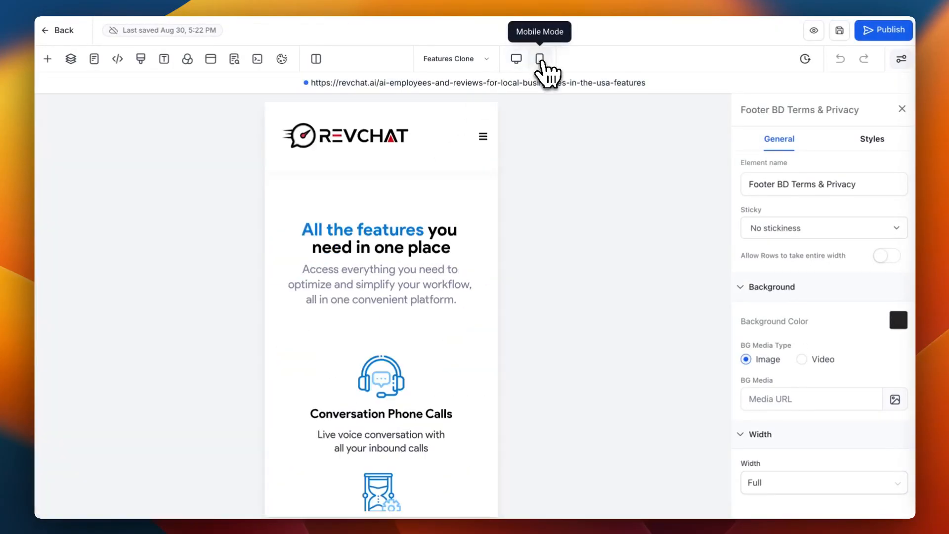
- Check the link targets of the Home, Features and Pricing items in the Features page's mobile header menu
click(483, 135)
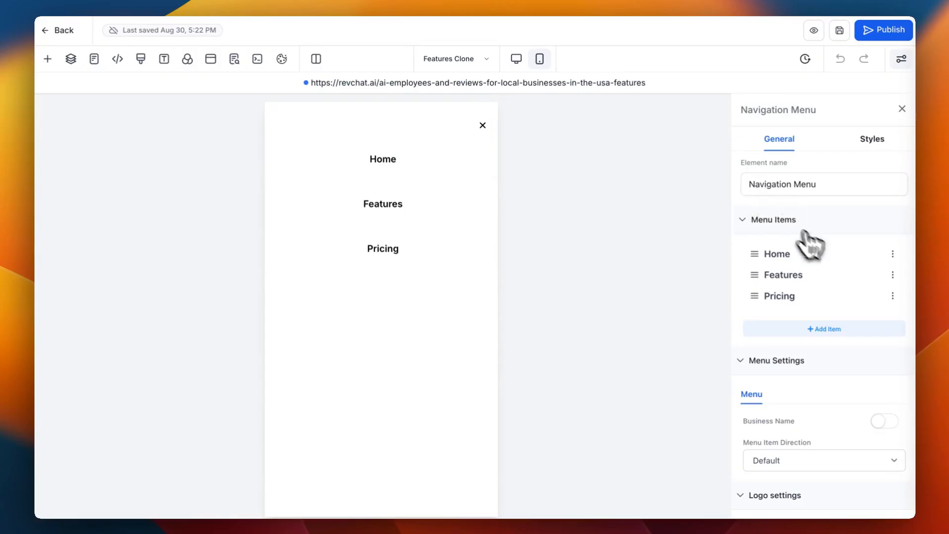
click(893, 255)
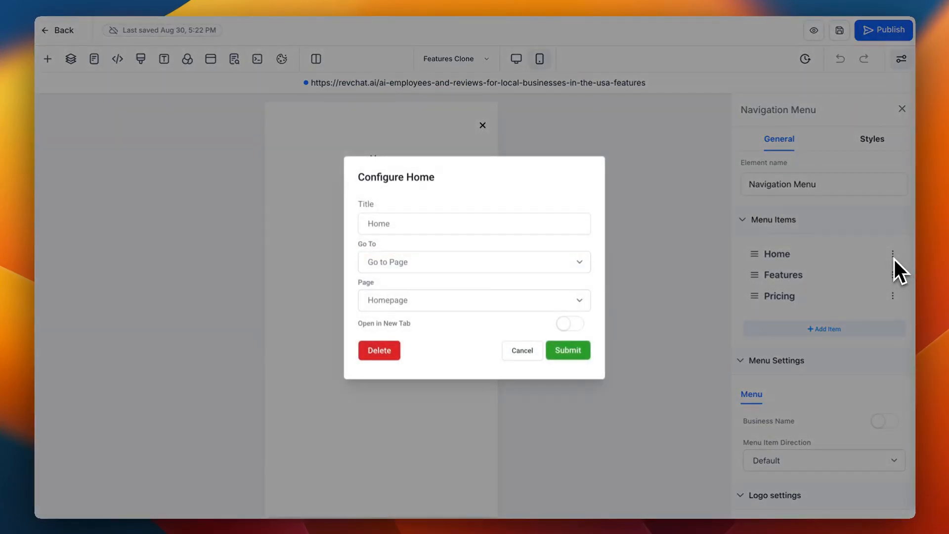
click(894, 266)
click(892, 275)
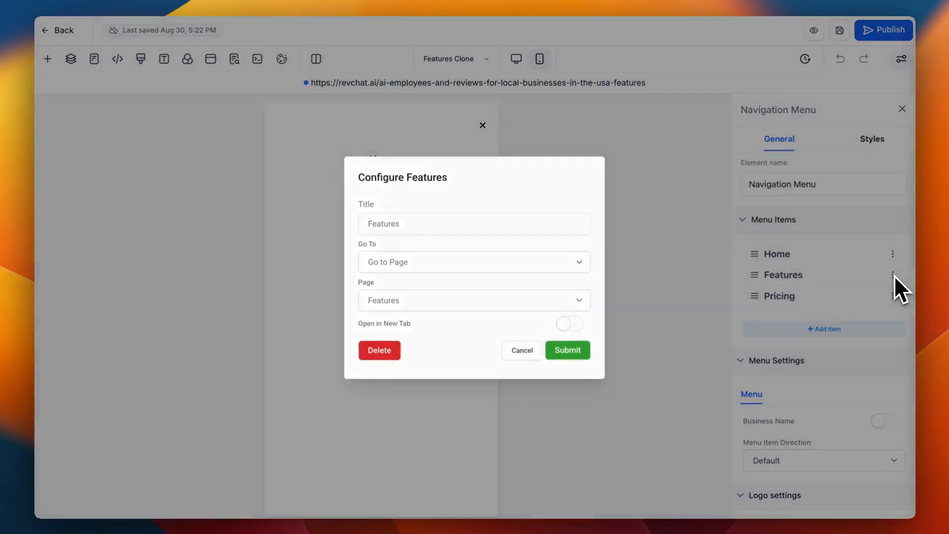
click(894, 292)
click(893, 296)
click(893, 295)
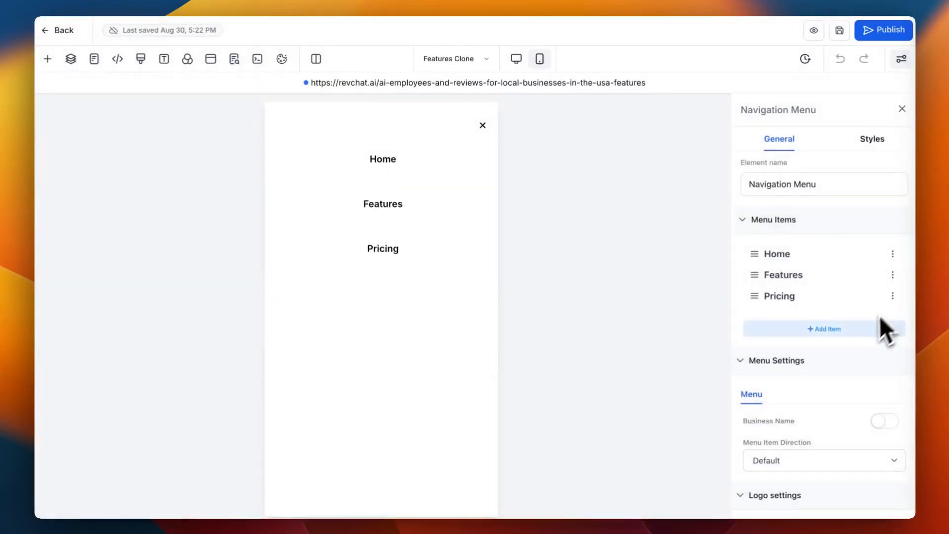
- Review the logo, typography and icon settings of the Features page's mobile header menu, and close the expanded menu
scroll(882, 326, down, 7)
scroll(861, 335, up, 1)
scroll(861, 336, down, 6)
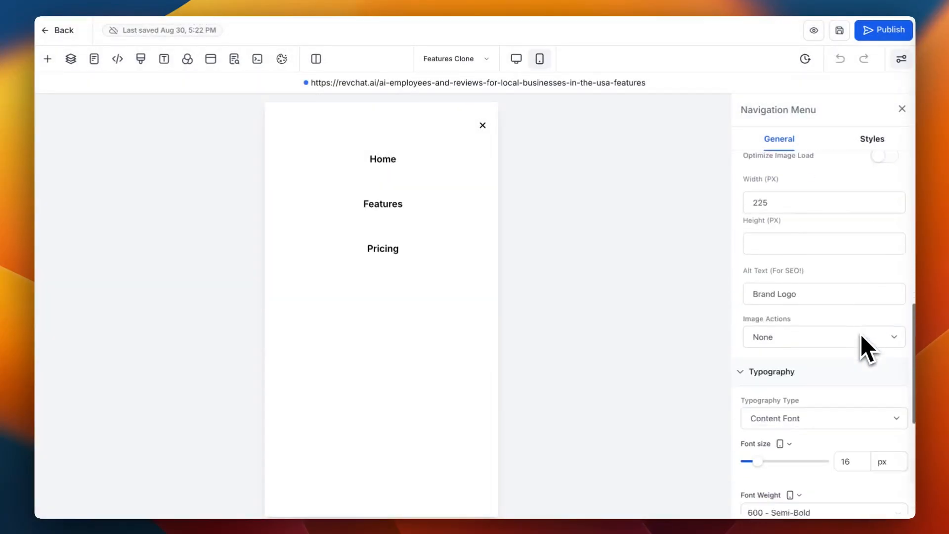
scroll(860, 334, down, 3)
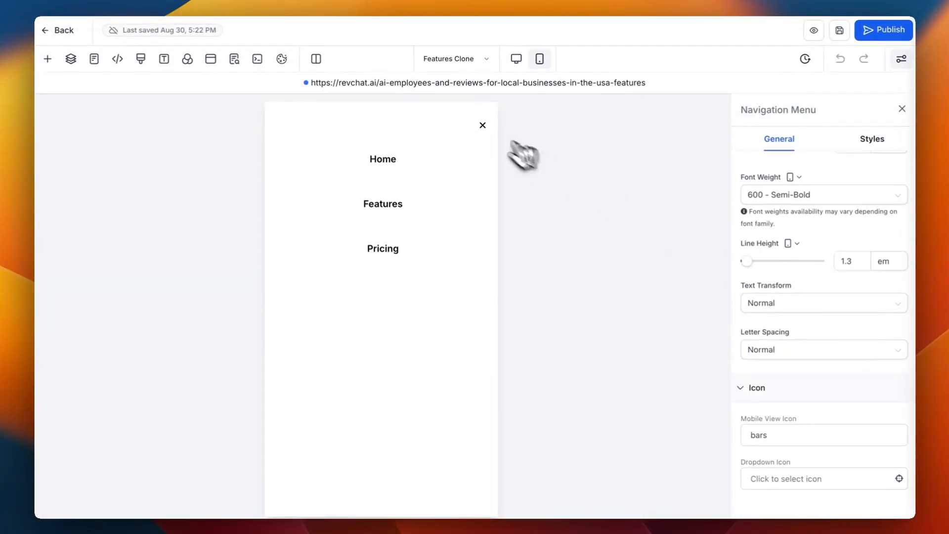
click(483, 126)
- Examine the Features page's mobile layout from the feature icons down through the blue section of business tools for leftover branding
scroll(411, 262, down, 20)
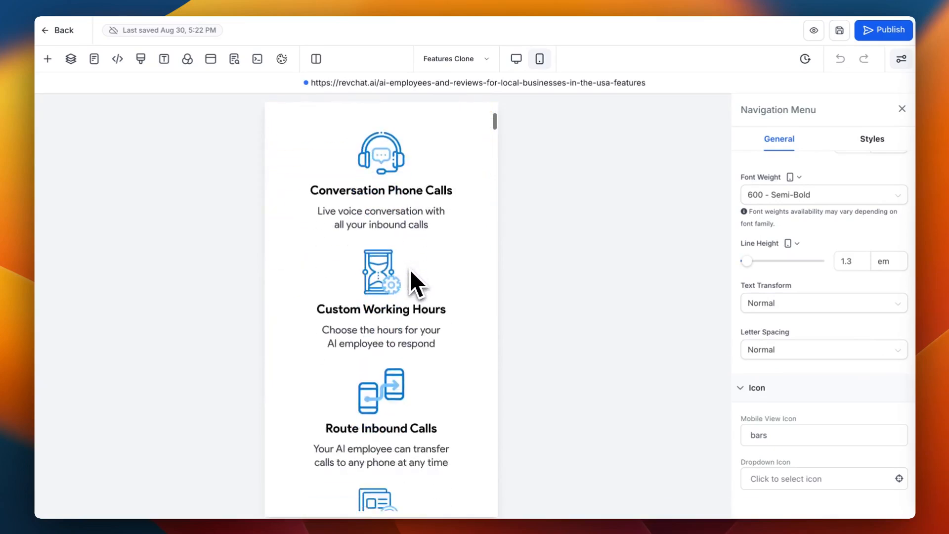
scroll(410, 268, down, 15)
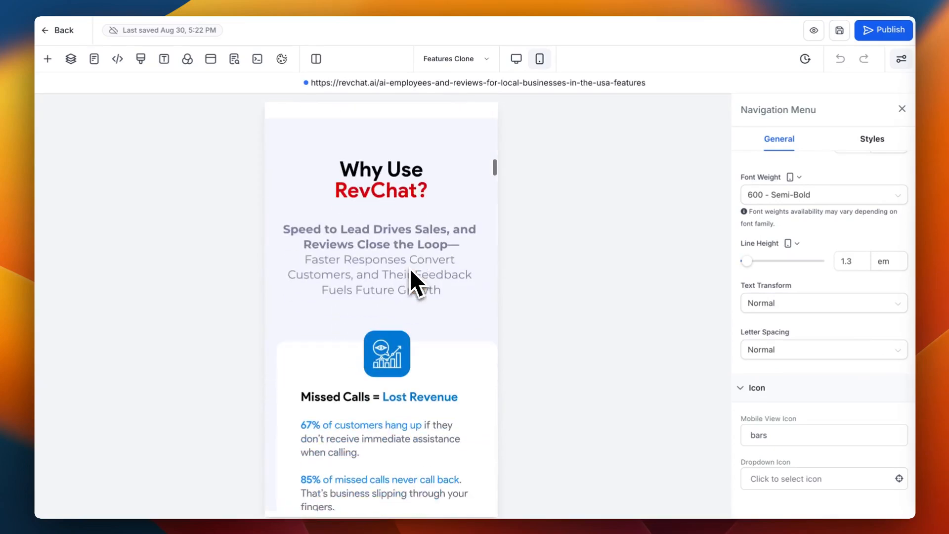
scroll(410, 268, down, 10)
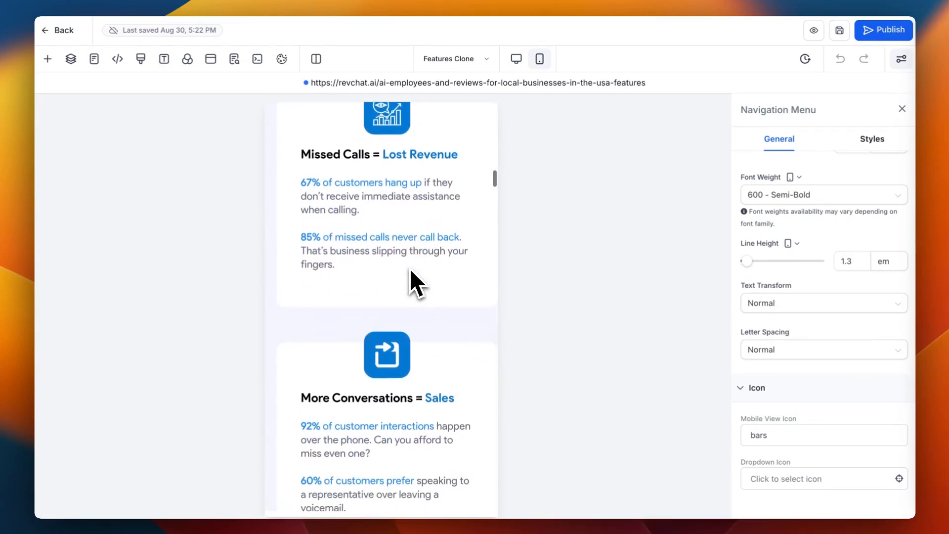
scroll(411, 268, down, 8)
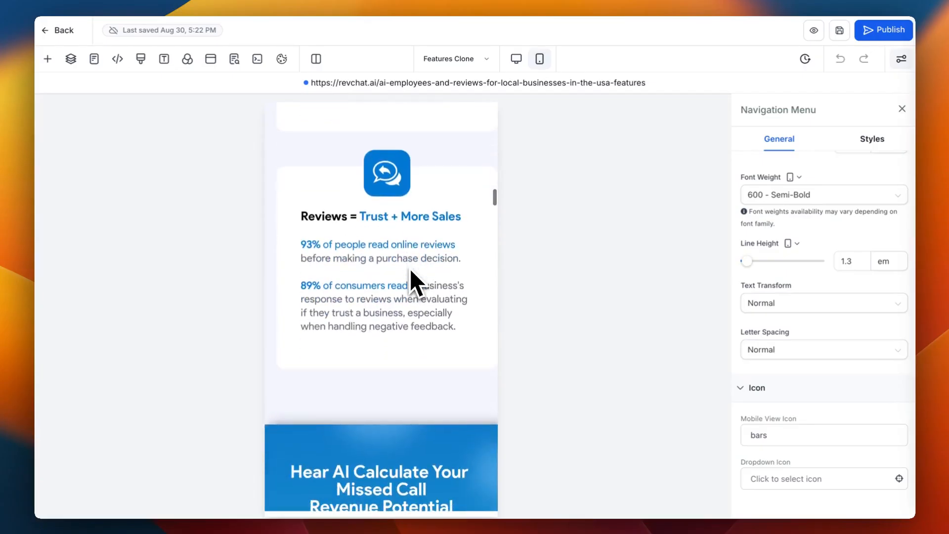
scroll(411, 283, down, 4)
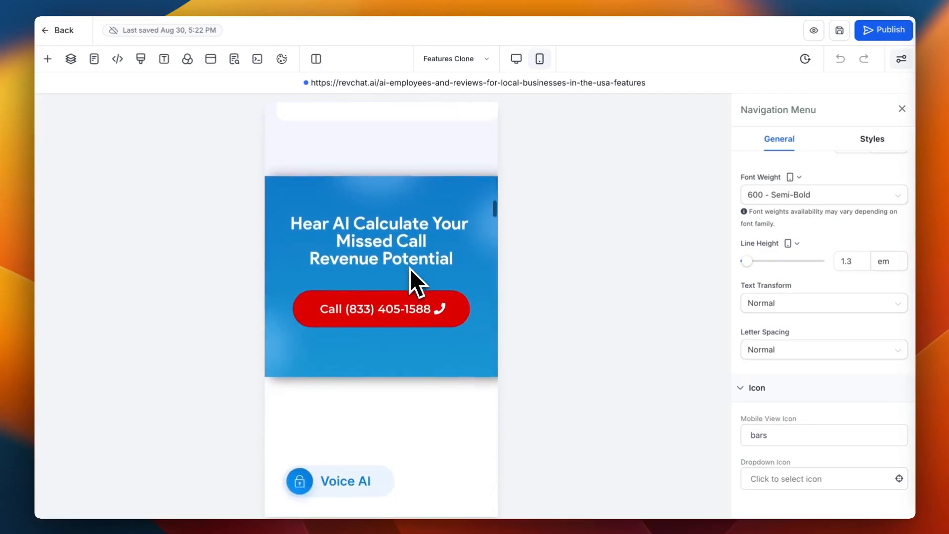
scroll(410, 268, down, 15)
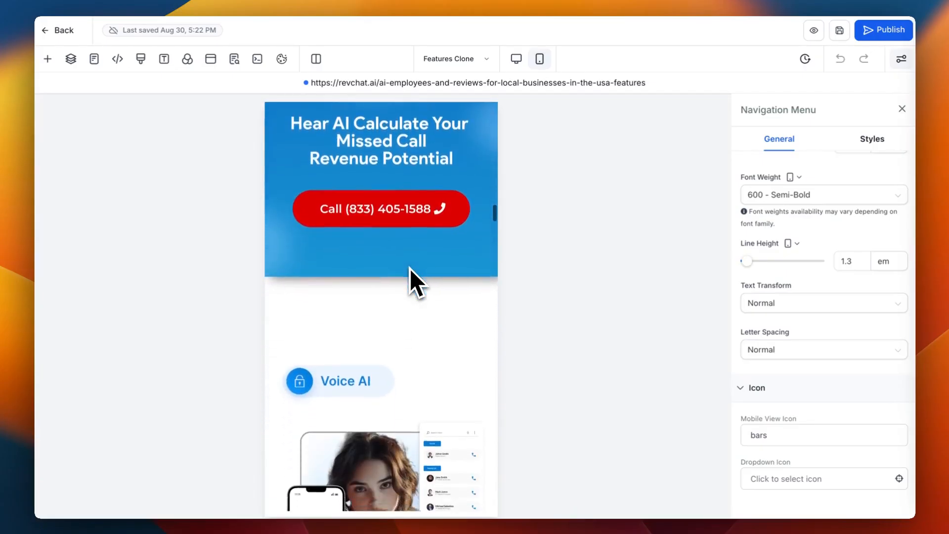
scroll(410, 269, down, 15)
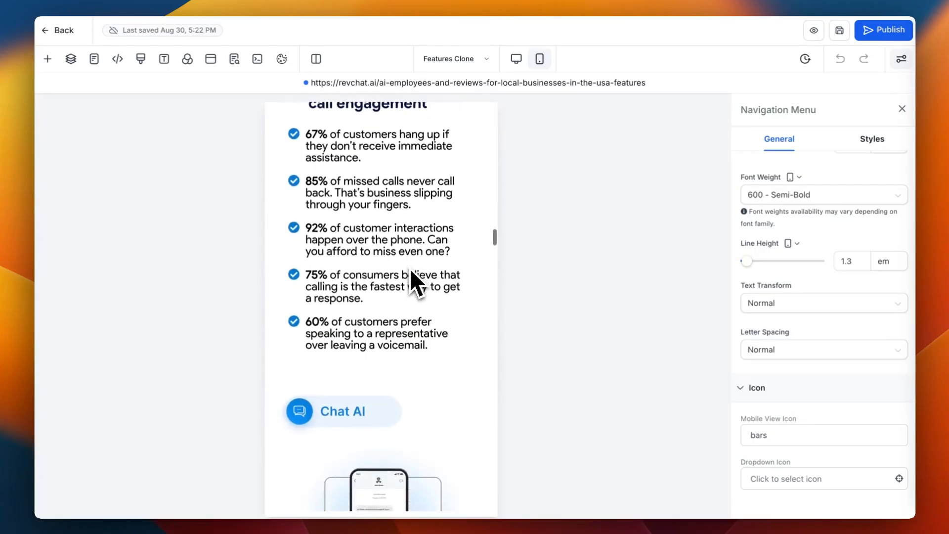
scroll(410, 268, down, 20)
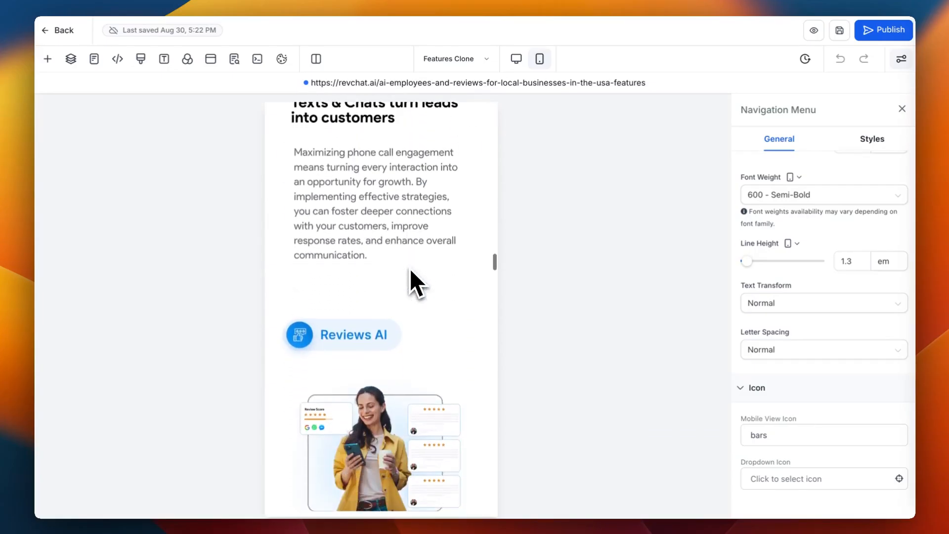
scroll(410, 269, down, 10)
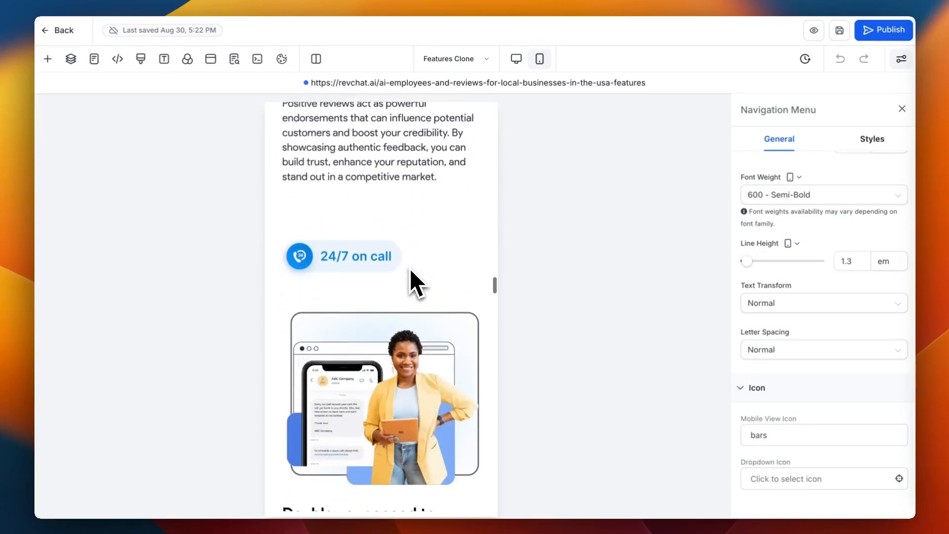
scroll(411, 269, down, 15)
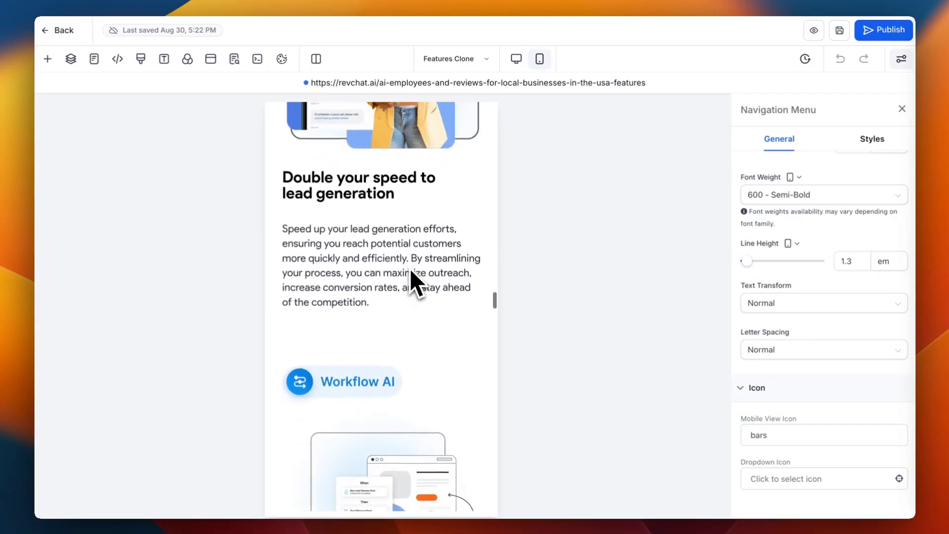
scroll(411, 269, down, 15)
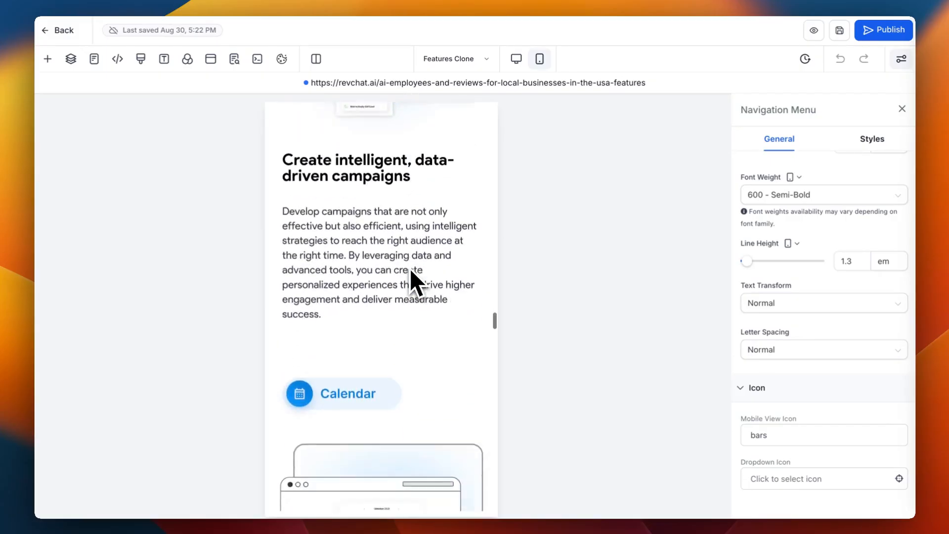
scroll(410, 268, down, 15)
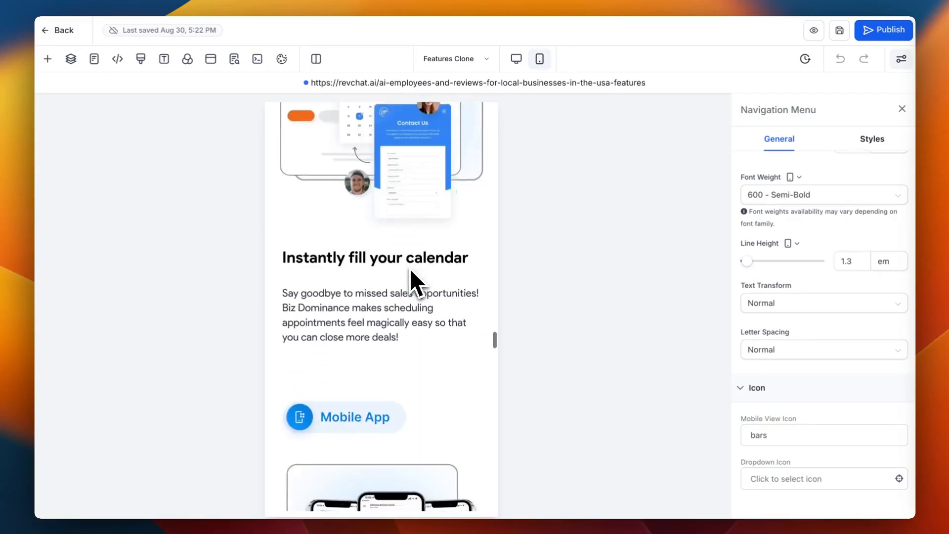
scroll(410, 269, down, 15)
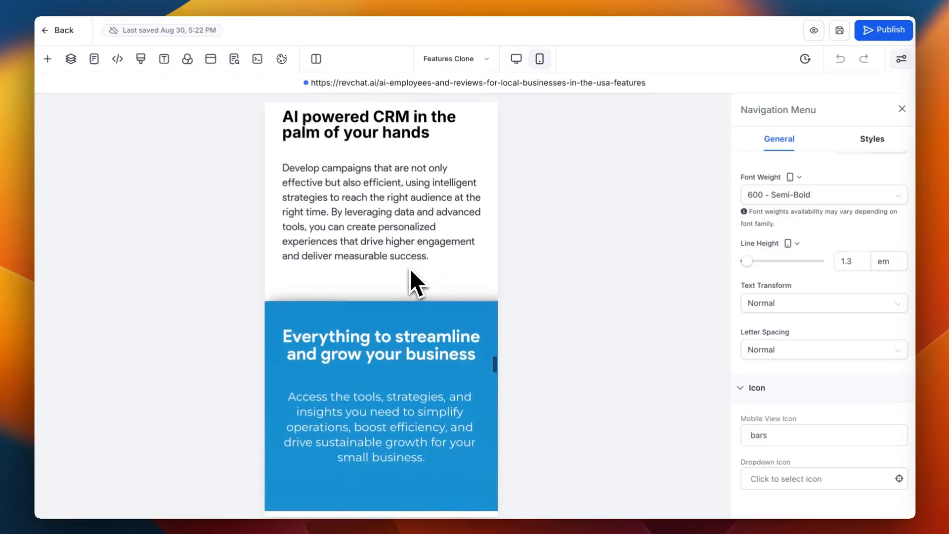
scroll(410, 268, down, 15)
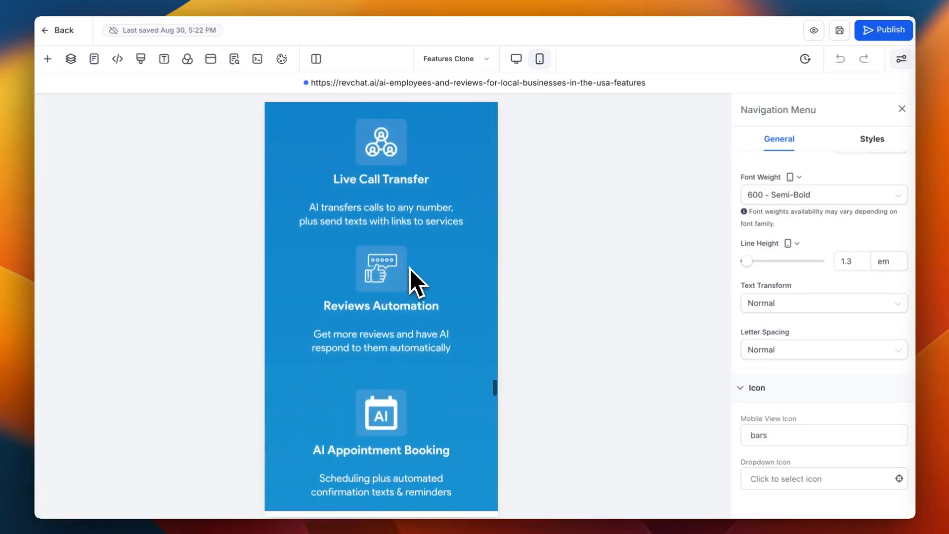
scroll(410, 268, down, 15)
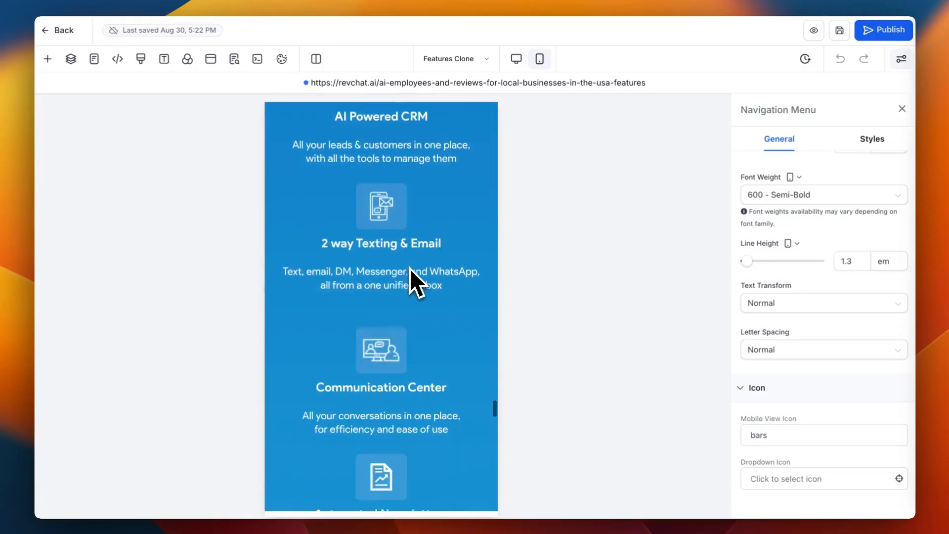
- Replace BizDominance with RevChat in the orange call-to-action section's headline and set the section's background to the red brand color
scroll(411, 269, down, 5)
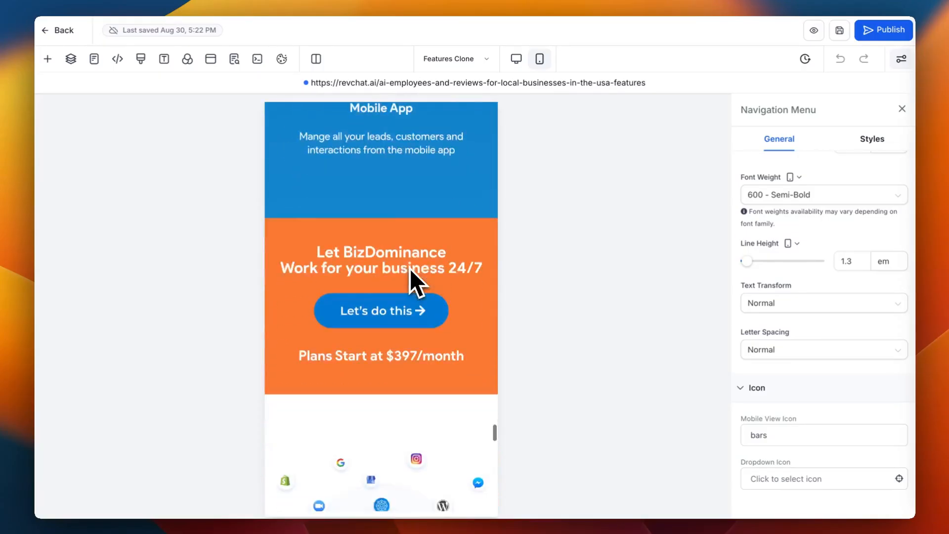
click(406, 211)
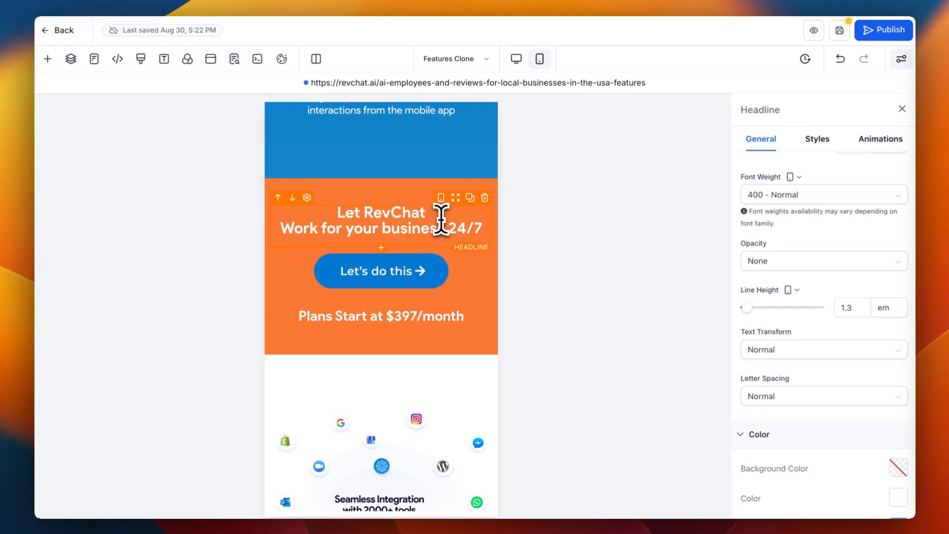
click(408, 188)
click(409, 184)
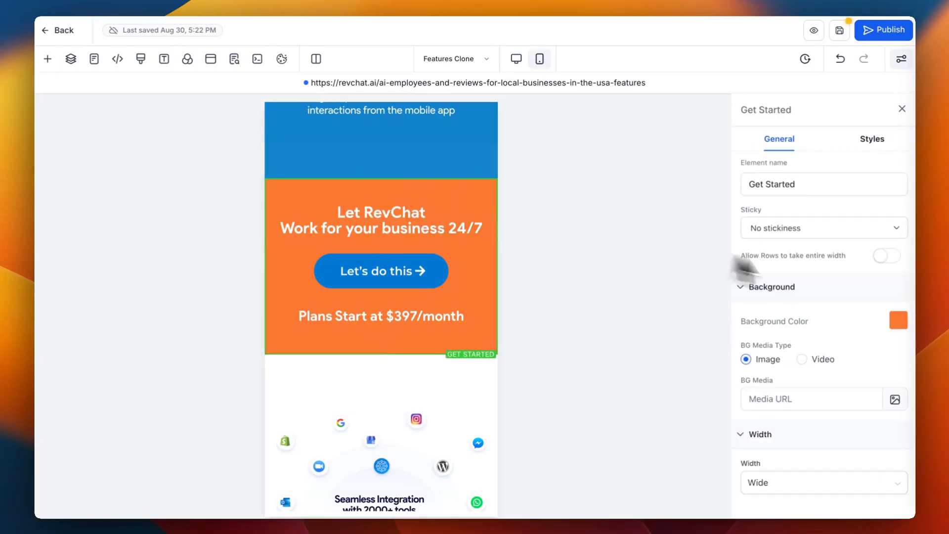
click(898, 319)
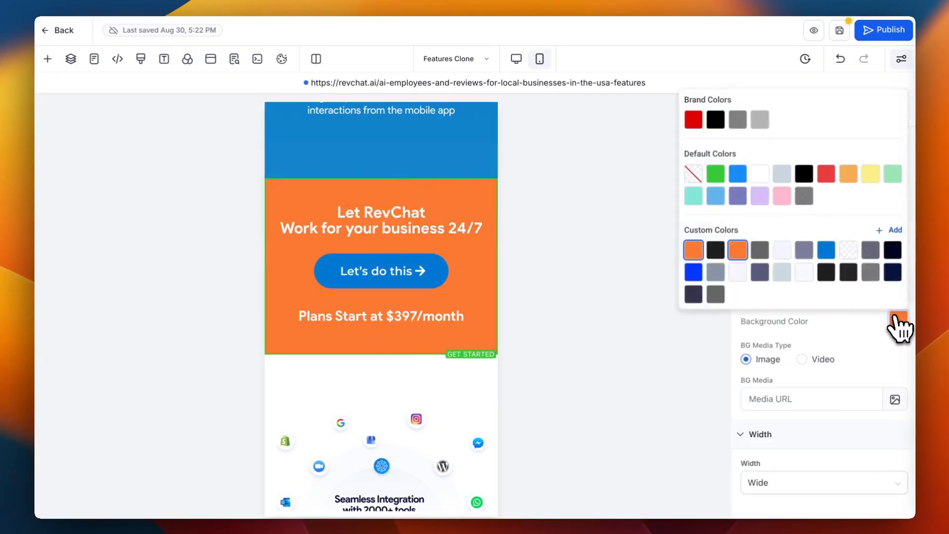
click(691, 119)
- Compare the two grey brand colors on the "Let's do this" button and set its background to Dk. Grey (logo), 808080
click(435, 272)
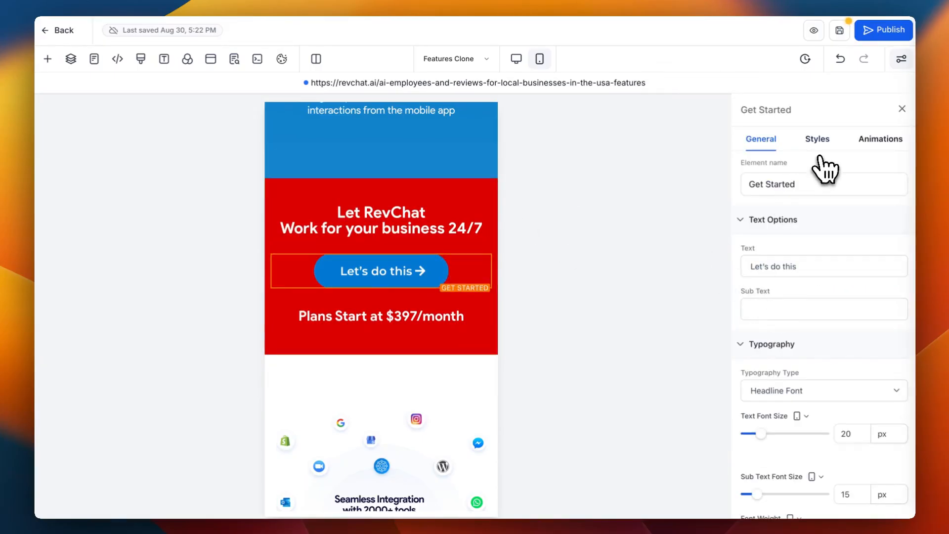
scroll(818, 346, down, 10)
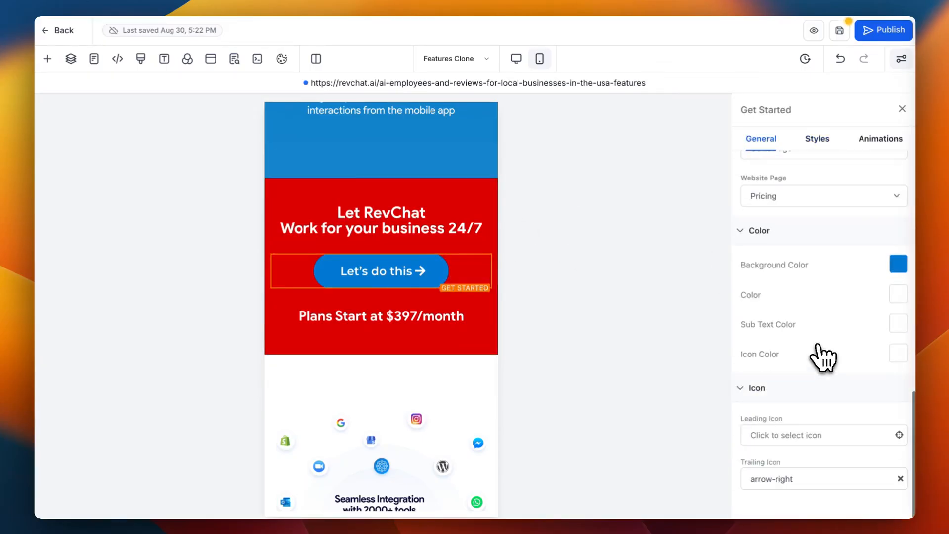
click(898, 265)
click(738, 306)
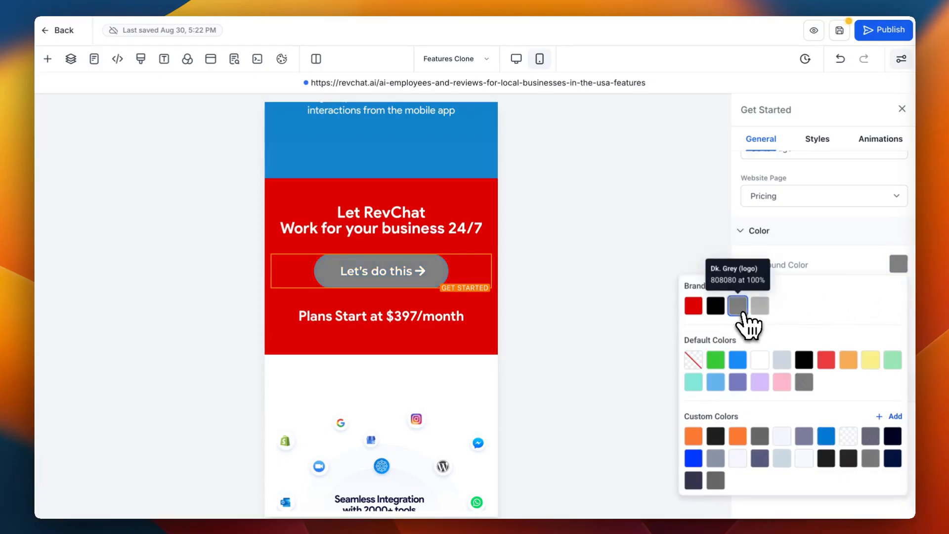
click(760, 307)
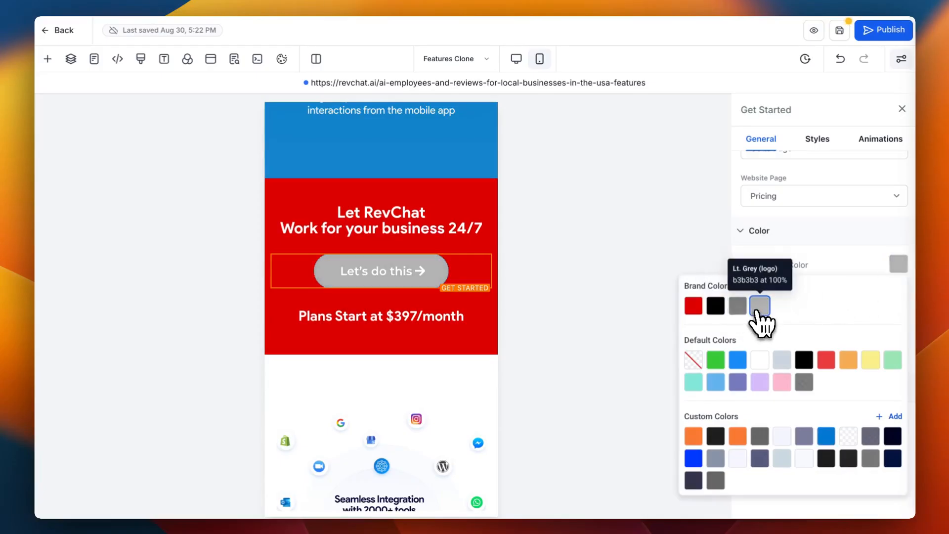
click(738, 306)
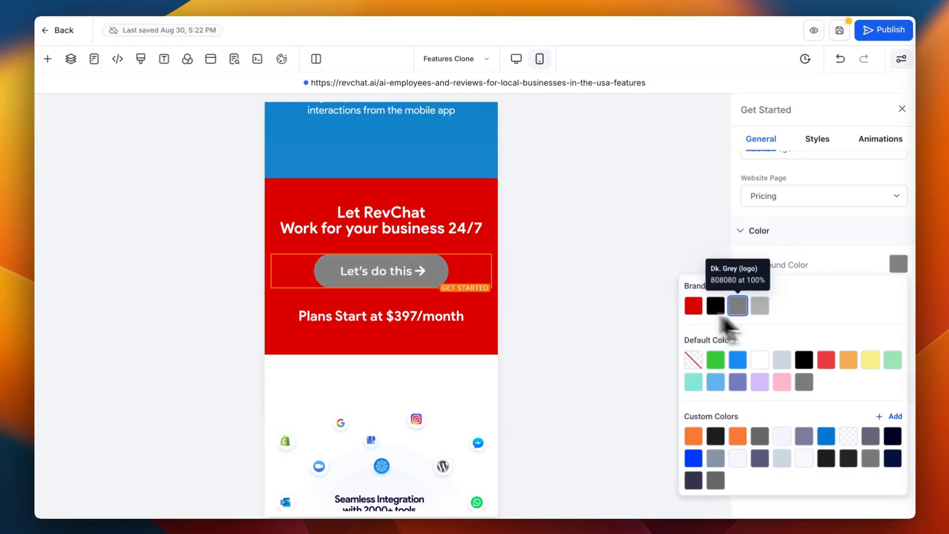
click(594, 295)
- Examine the rest of the Features page's mobile layout down to the footer, and return to the call-to-action section
scroll(456, 360, down, 2)
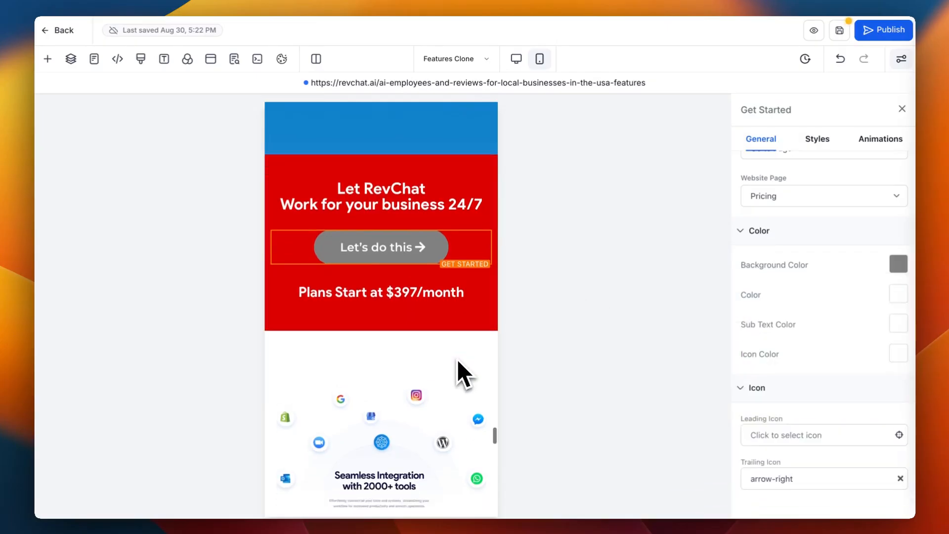
scroll(457, 359, down, 20)
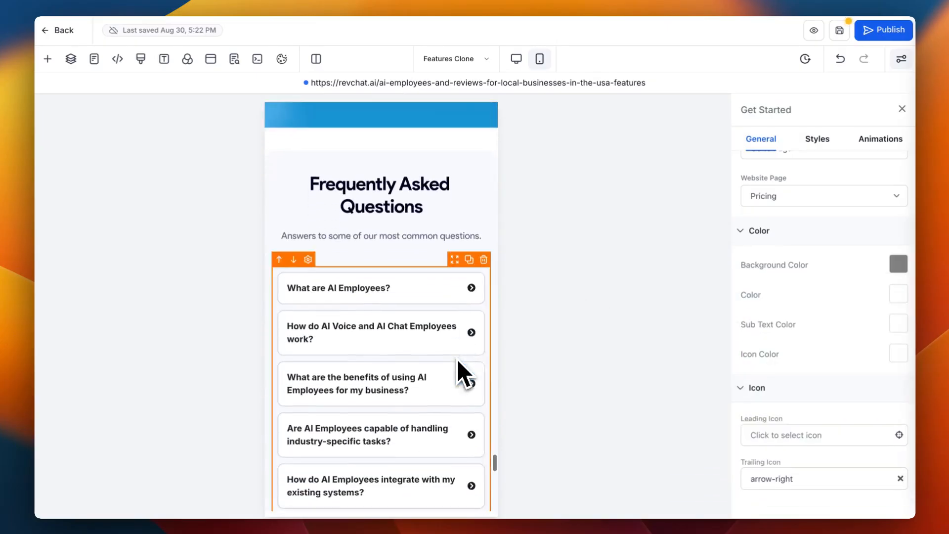
scroll(456, 357, down, 8)
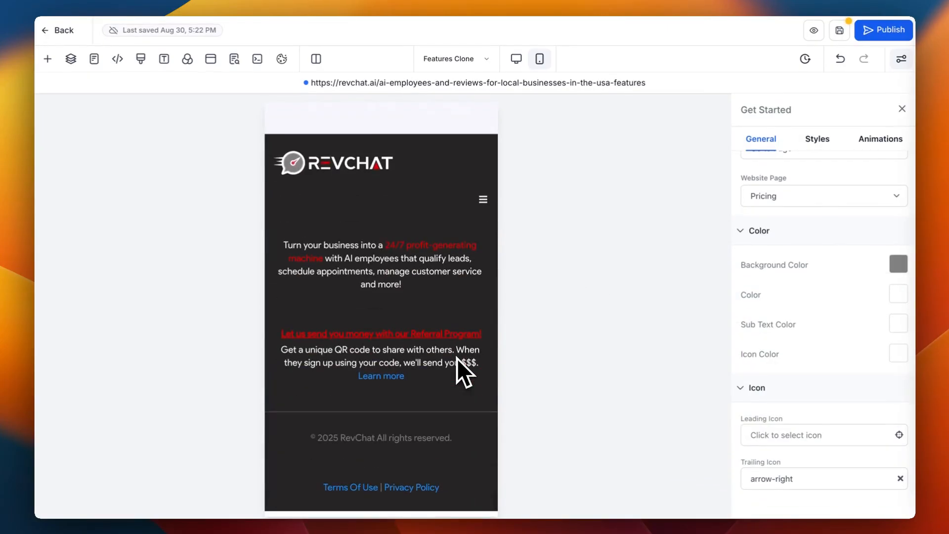
scroll(457, 358, up, 1)
scroll(457, 358, up, 15)
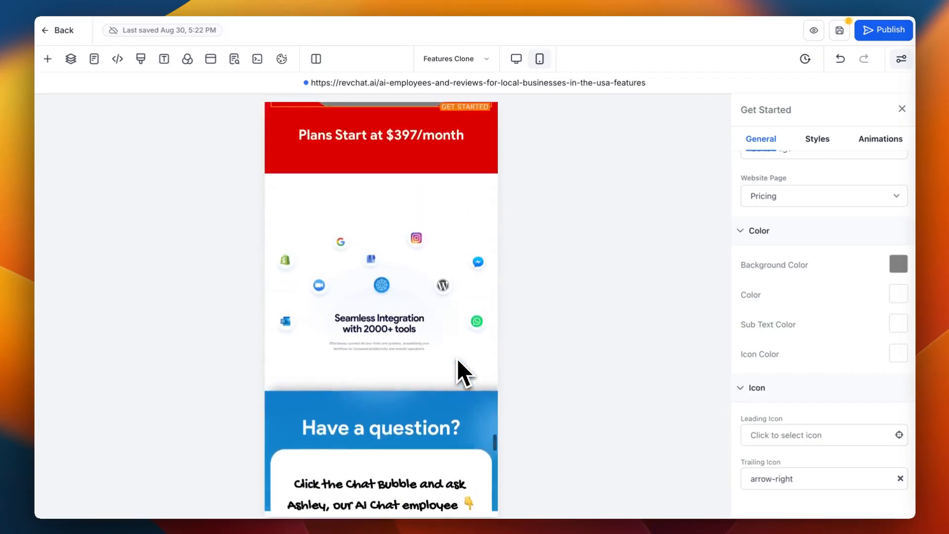
scroll(456, 358, up, 1)
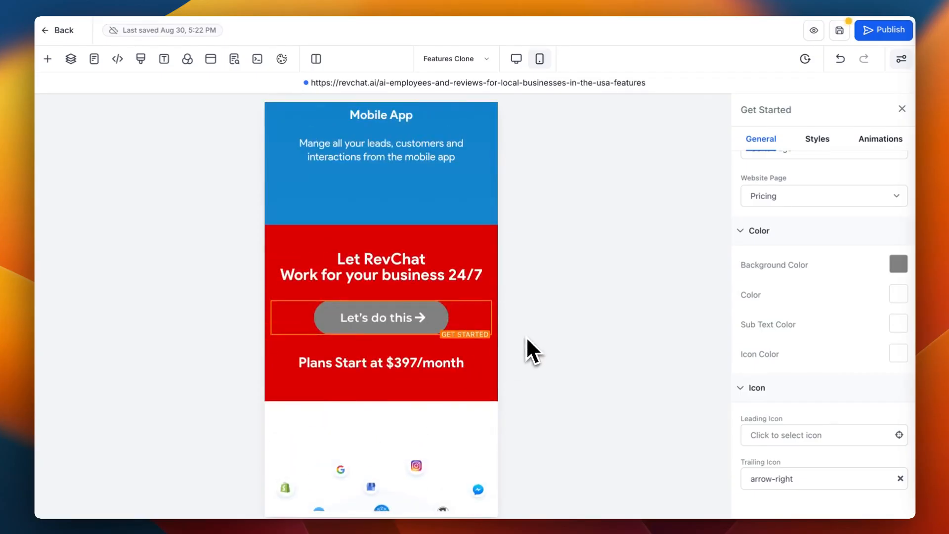
- Examine the Features page's mobile layout from the call-to-action section up to the header and back down for color consistency
scroll(455, 254, up, 15)
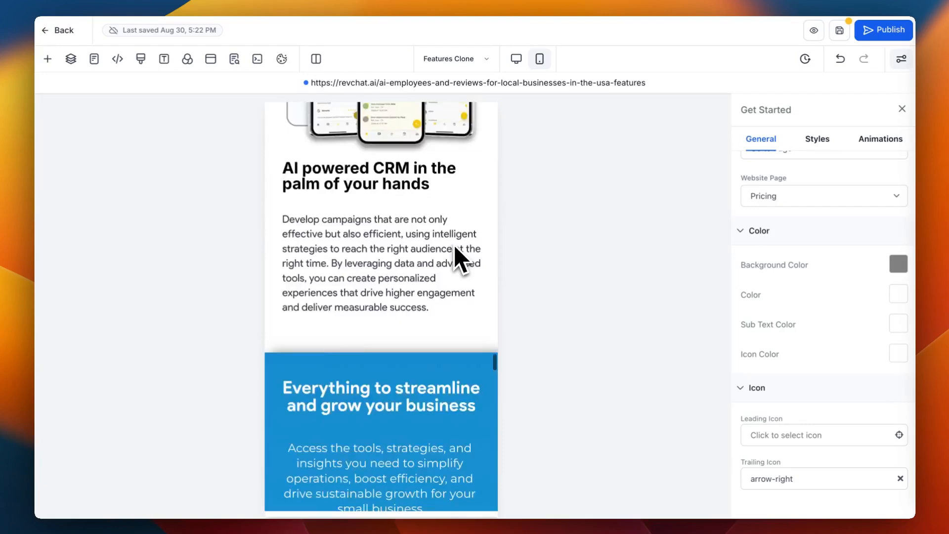
scroll(453, 245, up, 15)
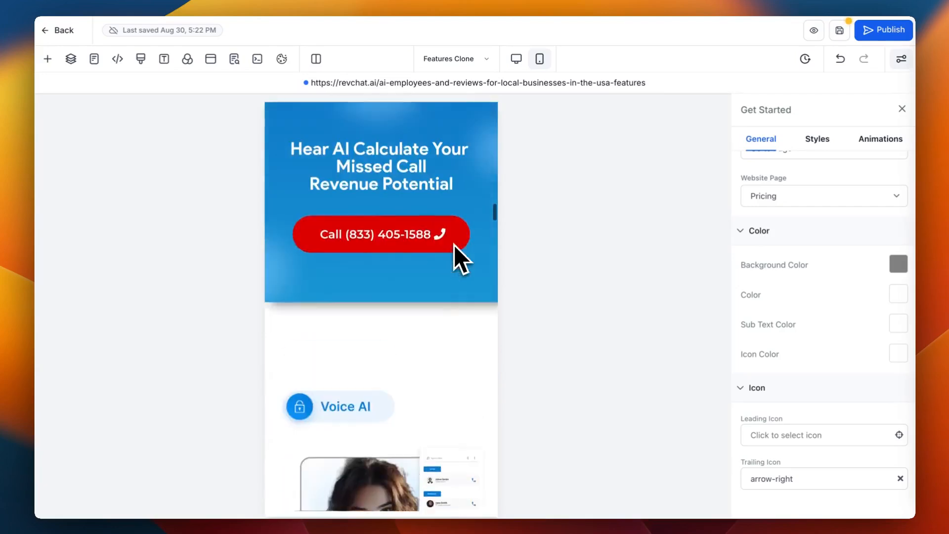
scroll(454, 244, up, 10)
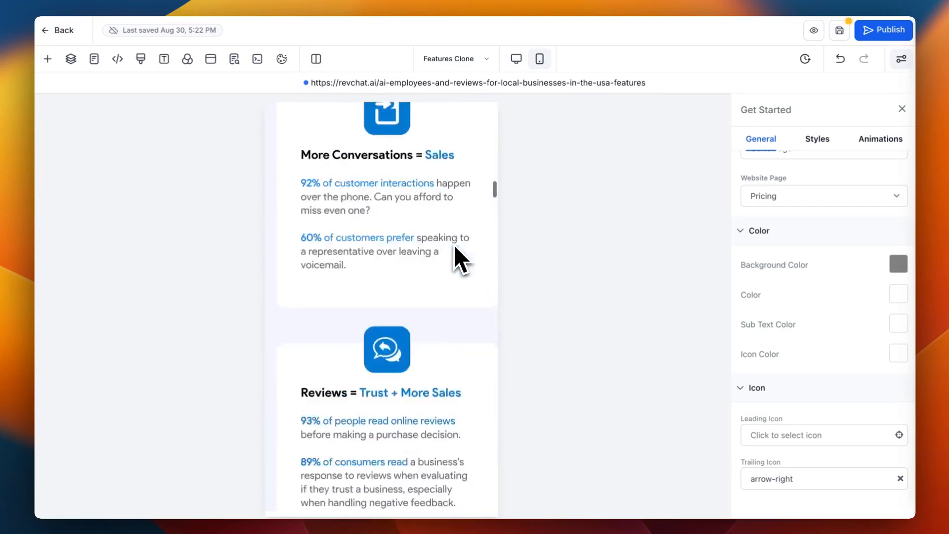
scroll(454, 244, up, 15)
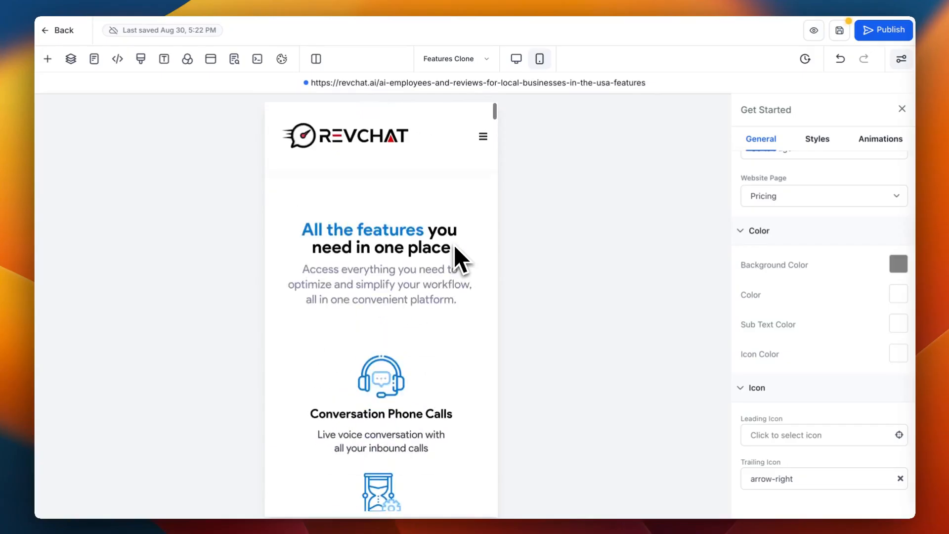
scroll(454, 245, down, 20)
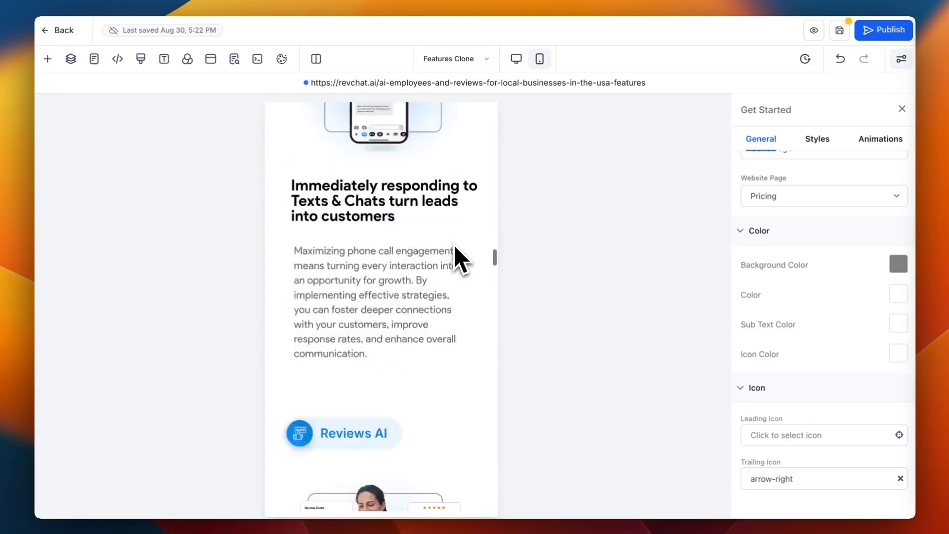
scroll(453, 244, down, 20)
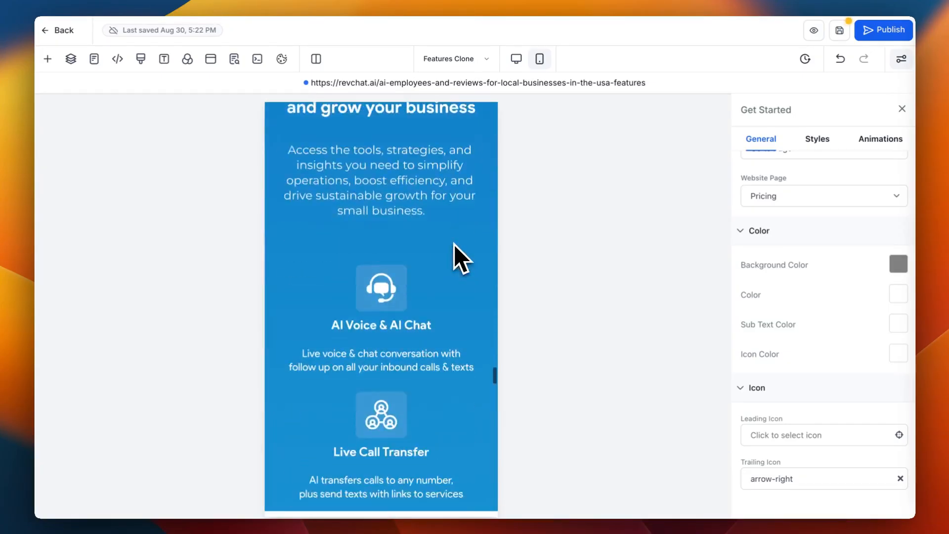
scroll(454, 244, down, 15)
scroll(453, 244, up, 4)
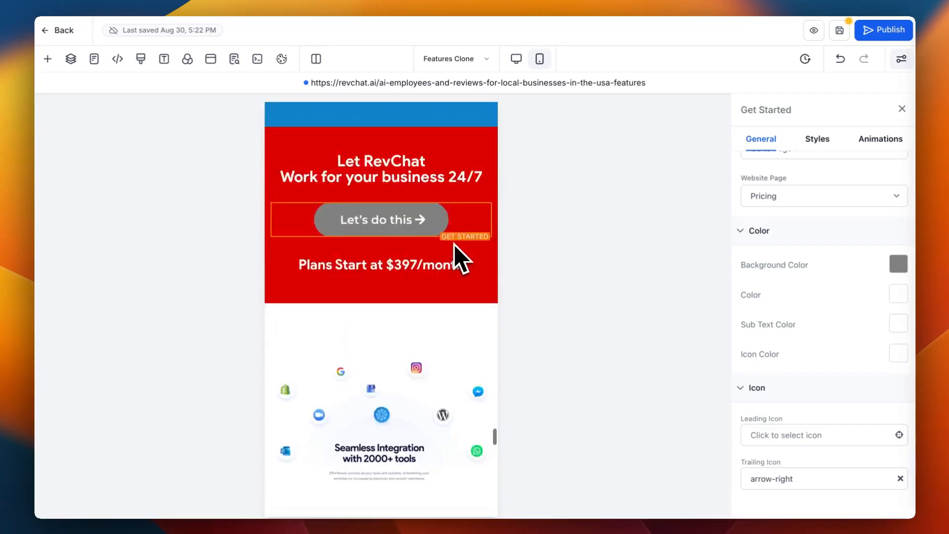
scroll(454, 244, down, 1)
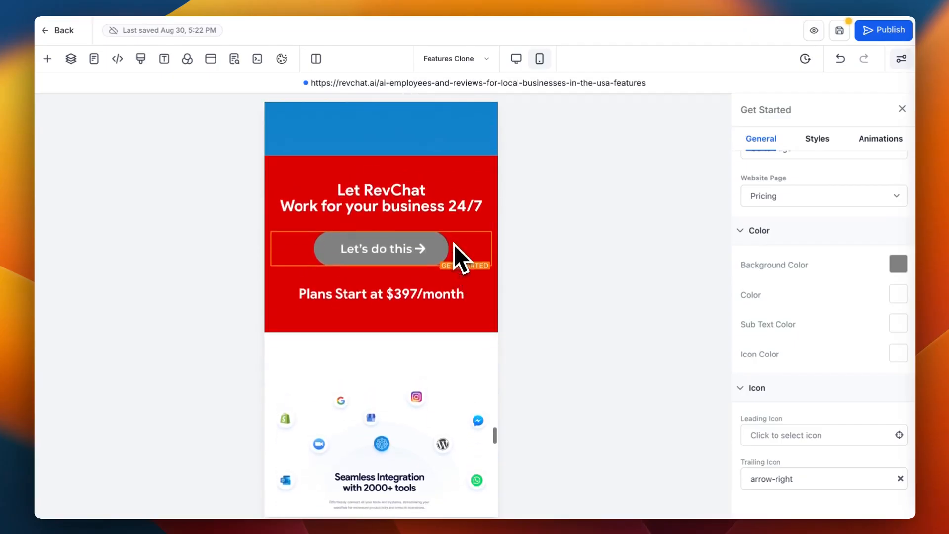
scroll(453, 244, up, 3)
scroll(454, 244, down, 1)
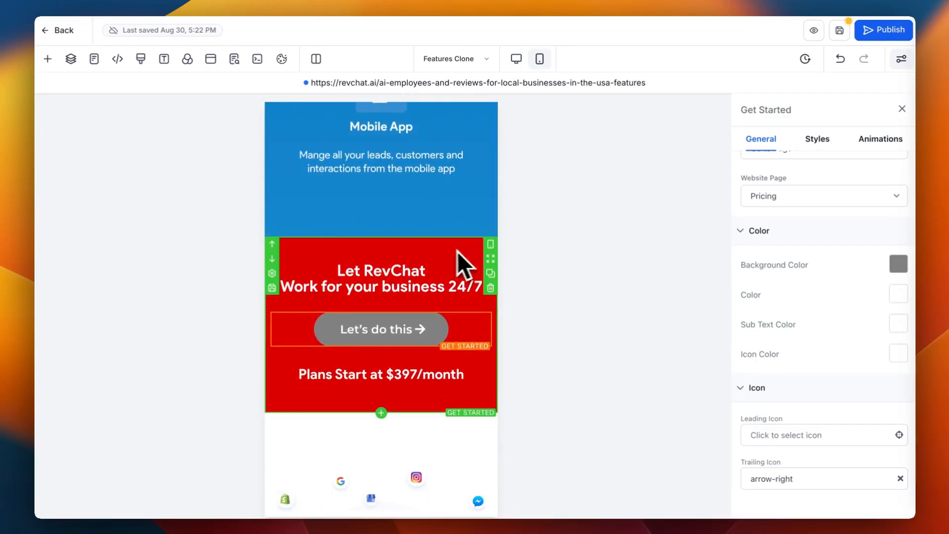
- Set the "Let RevChat Work for your business 24/7" section's background to the light grey brand color
click(407, 245)
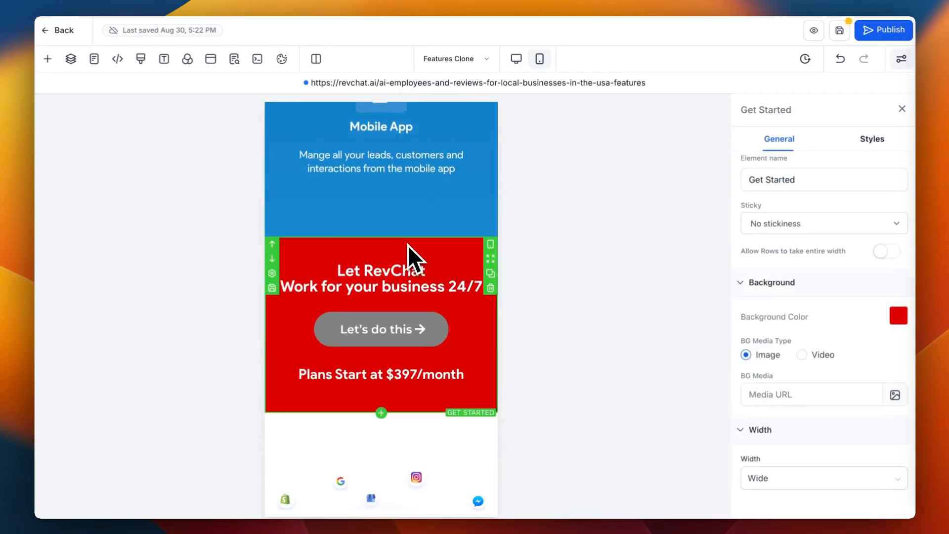
click(898, 316)
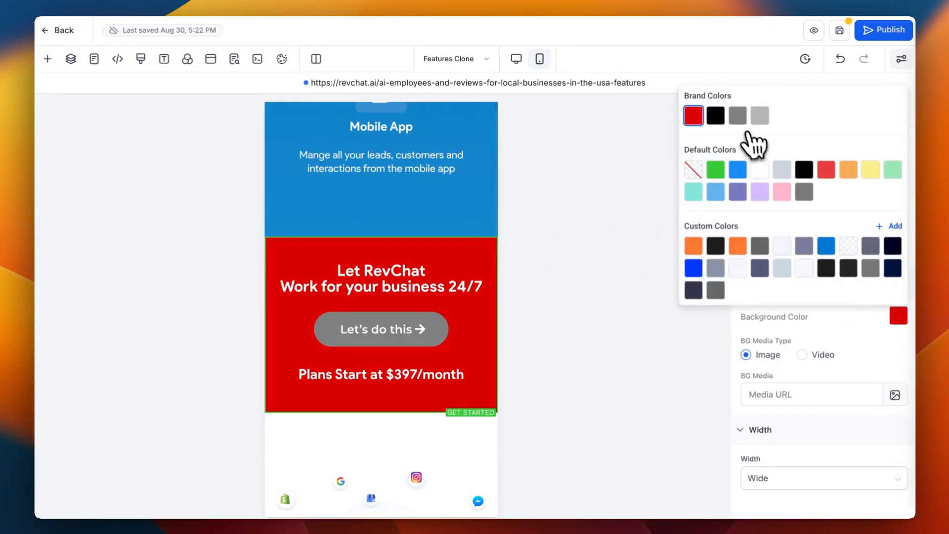
click(762, 120)
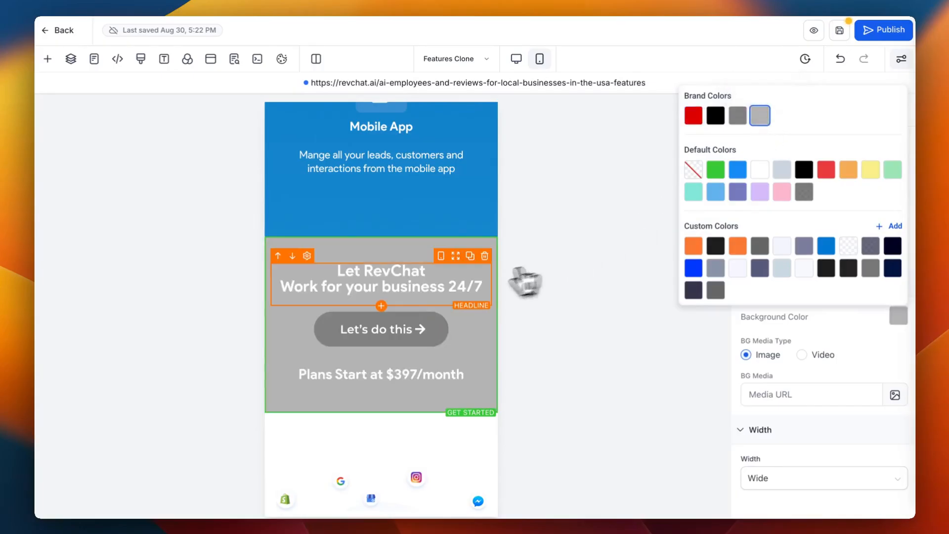
- Set the "Let's do this" button's background to the red brand color
click(437, 340)
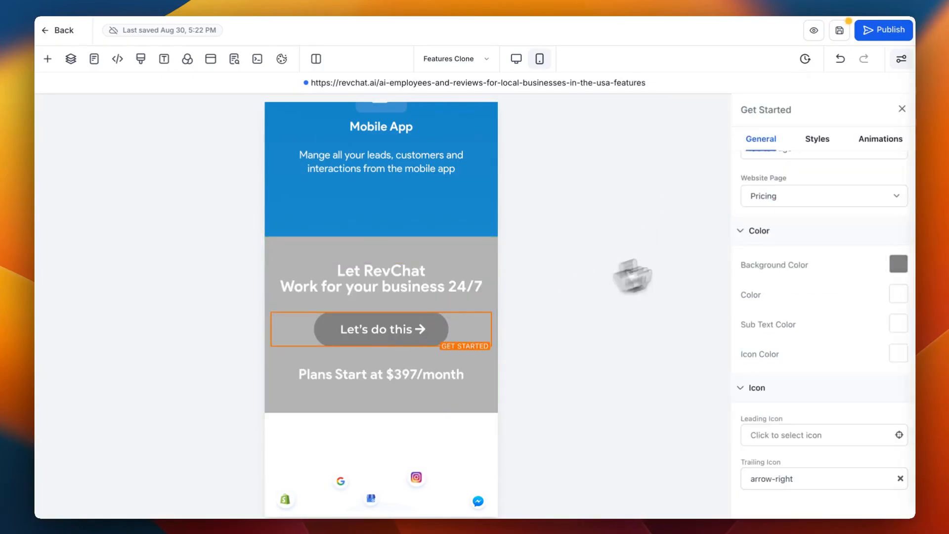
click(897, 264)
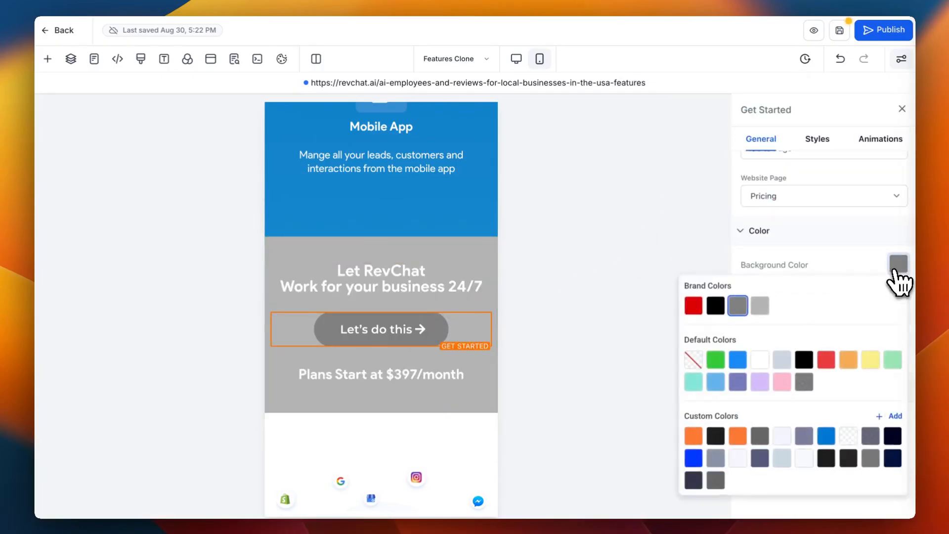
click(694, 306)
click(598, 342)
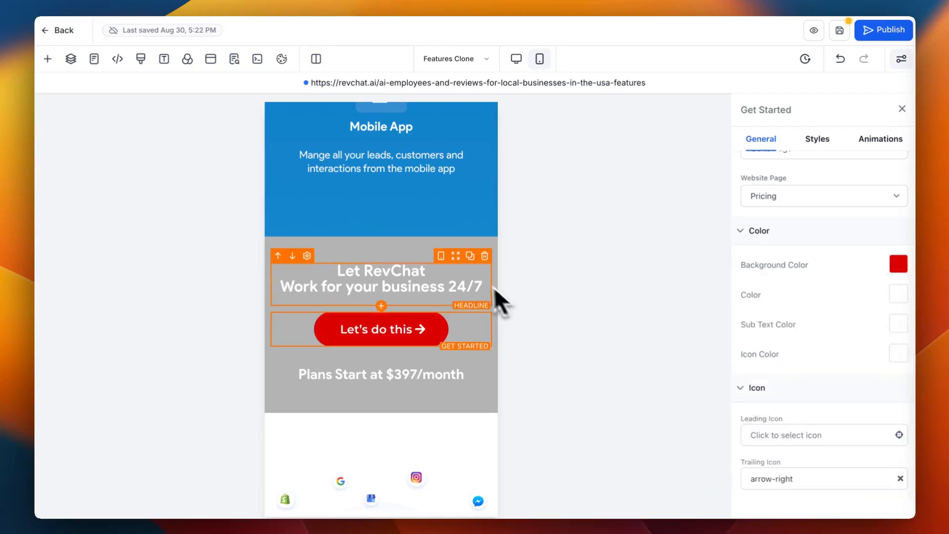
- Set the "Let RevChat Work for your business 24/7" section's background to the dark grey brand color
click(414, 246)
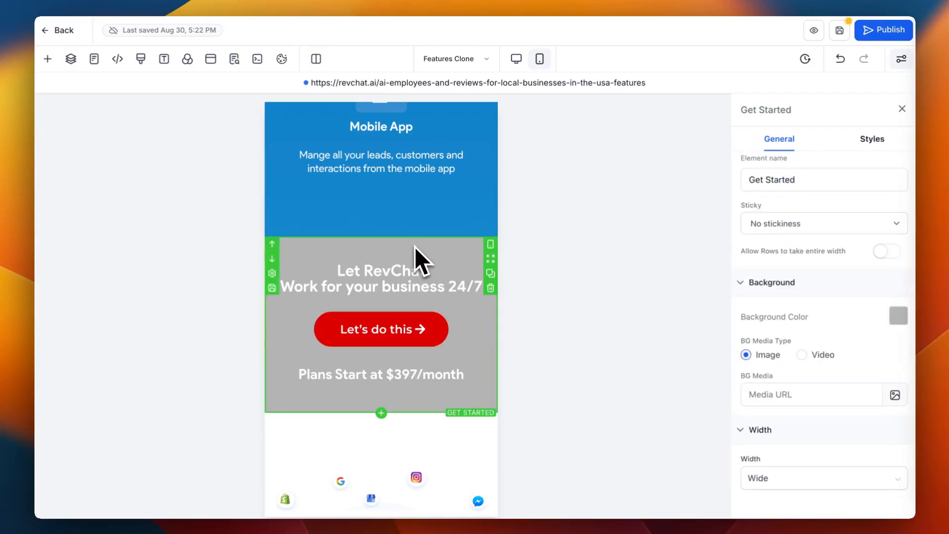
click(892, 318)
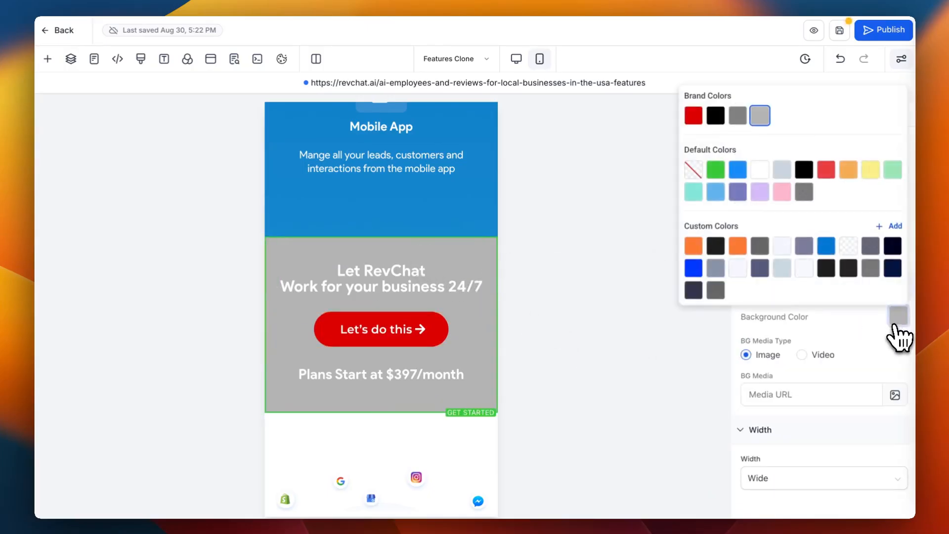
click(739, 117)
click(526, 234)
- Examine the recolored Features page's mobile layout down to the footer and back up to the header
scroll(467, 249, up, 3)
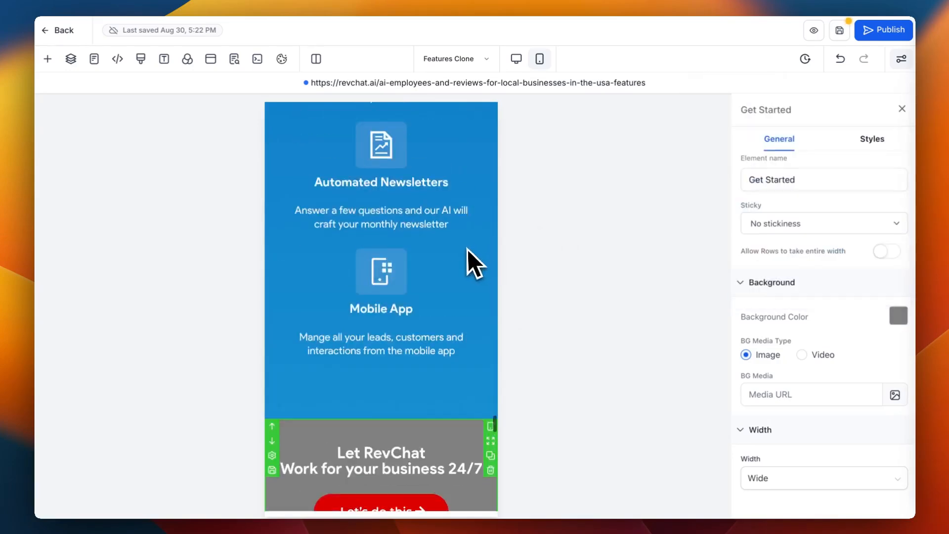
scroll(466, 249, down, 5)
scroll(466, 249, down, 15)
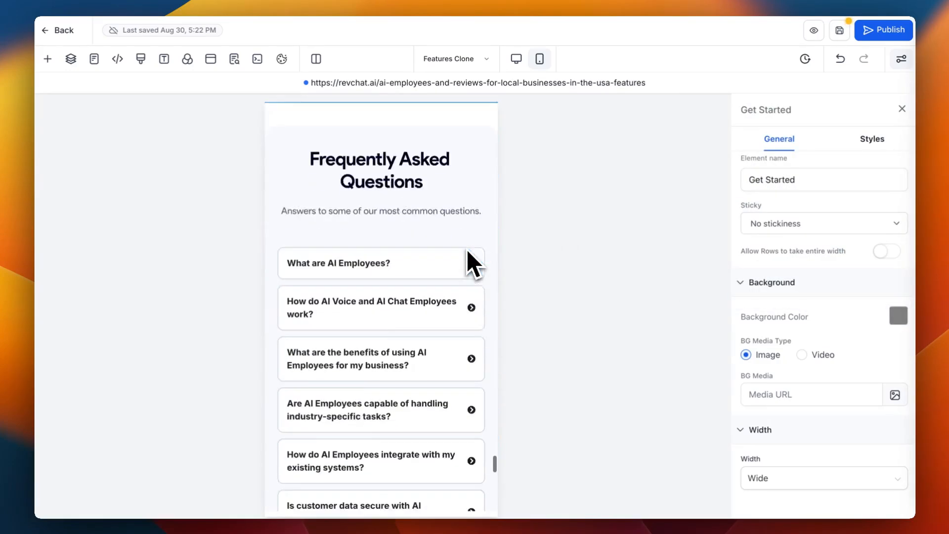
scroll(466, 250, down, 3)
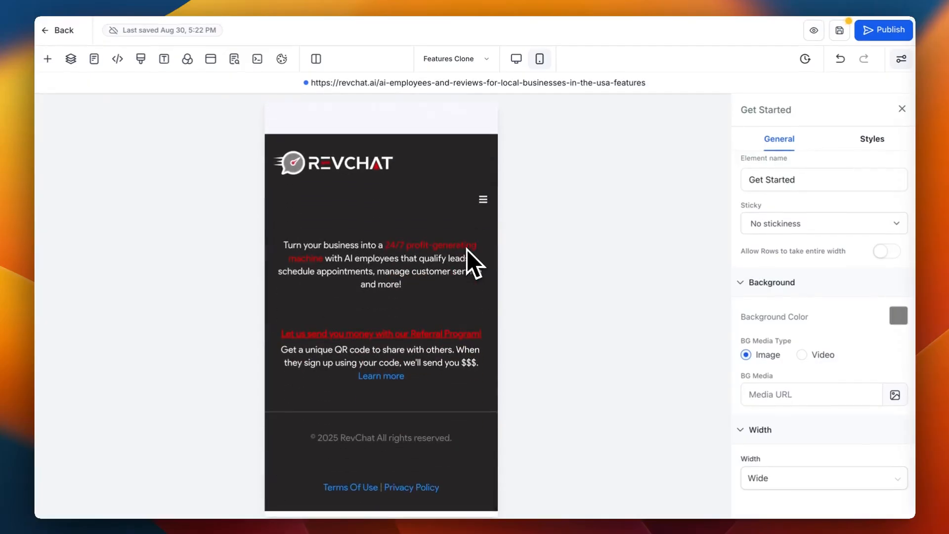
scroll(467, 249, up, 15)
scroll(466, 250, up, 10)
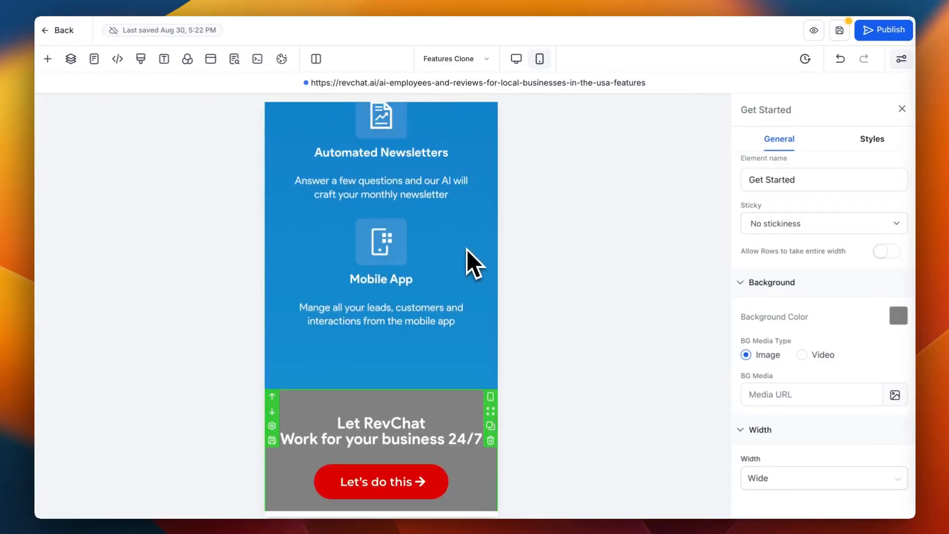
scroll(467, 249, up, 10)
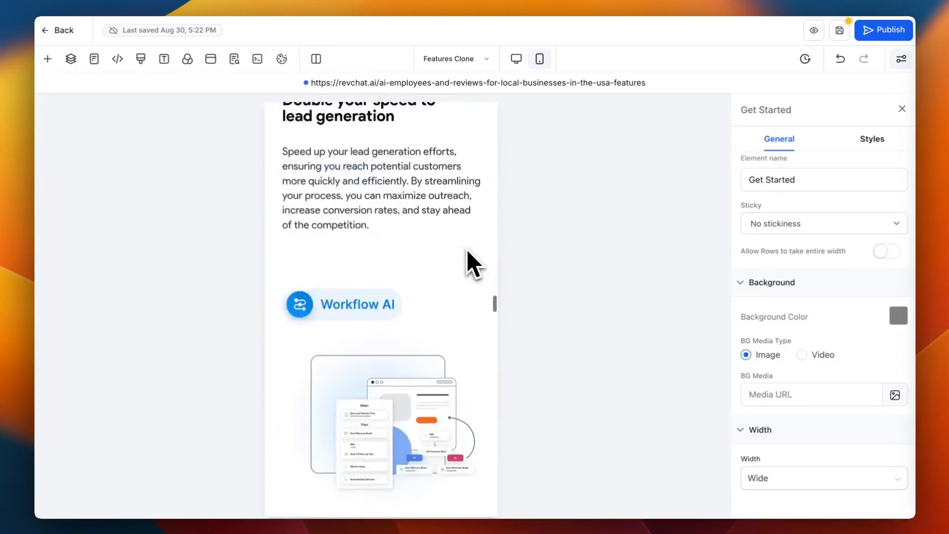
scroll(467, 249, up, 15)
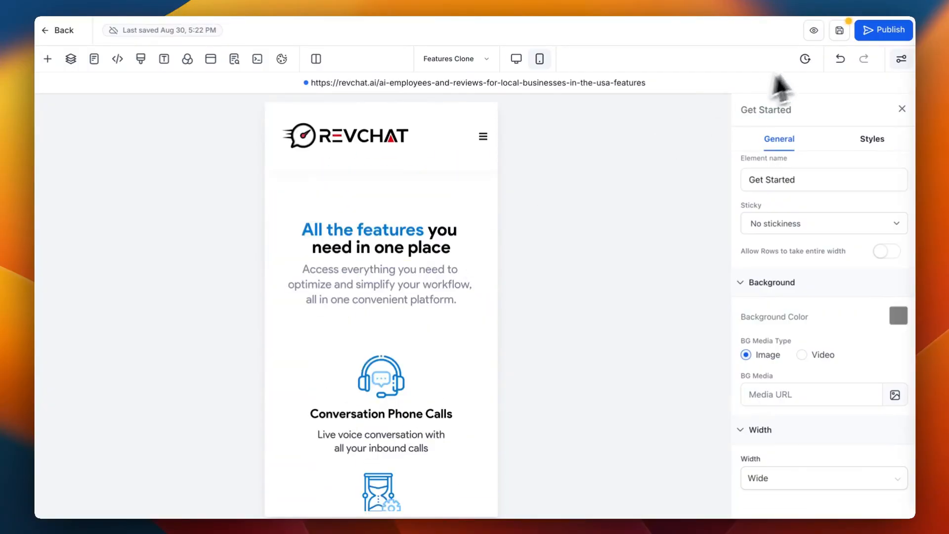
- Save and publish the Features page, and leave the page editor
click(838, 34)
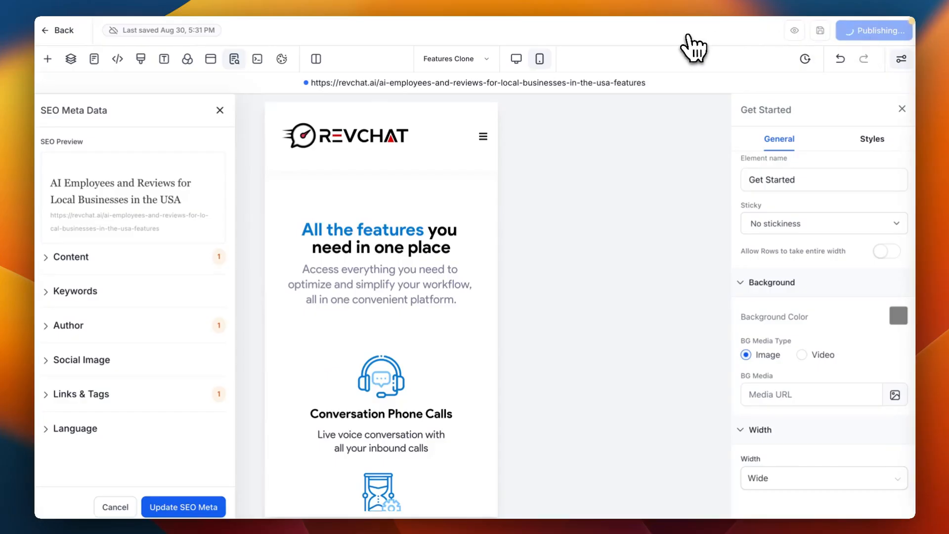
click(47, 32)
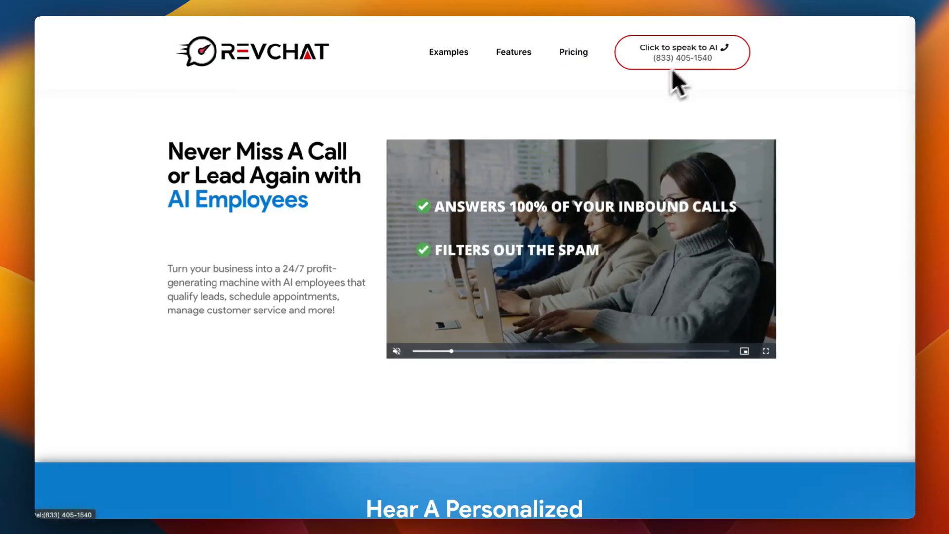
- Inspect the AI chat demo pop-up form on the live RevChat home page for leftover Biz Dominance branding, and close it
scroll(510, 161, down, 1)
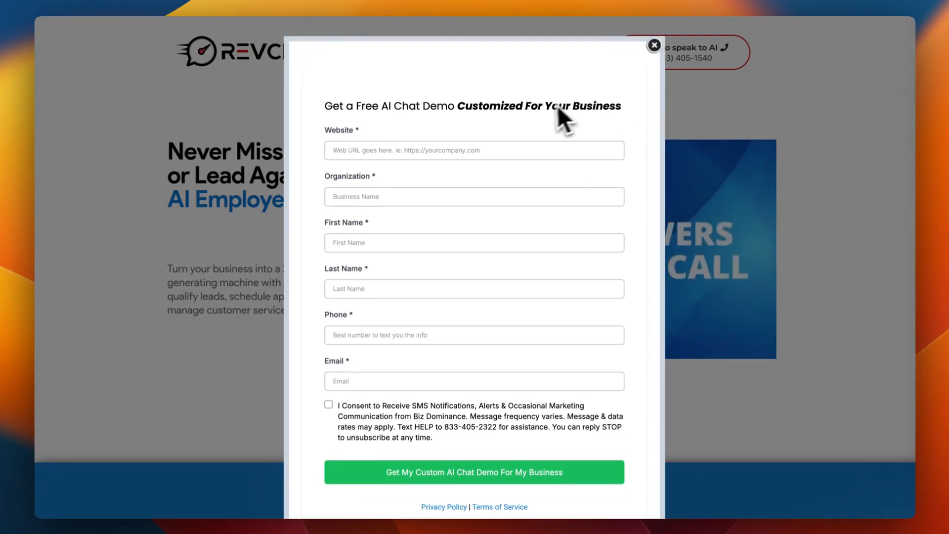
scroll(561, 177, down, 3)
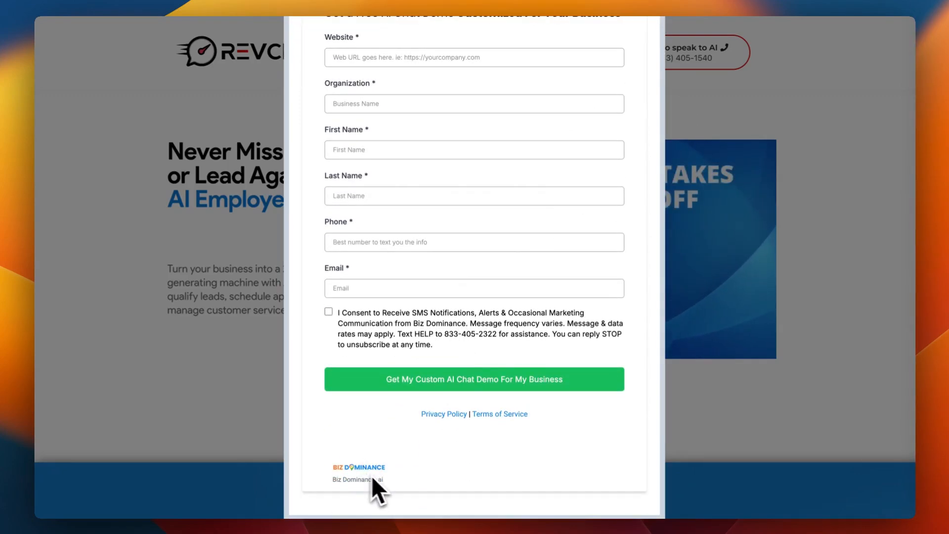
scroll(483, 362, up, 2)
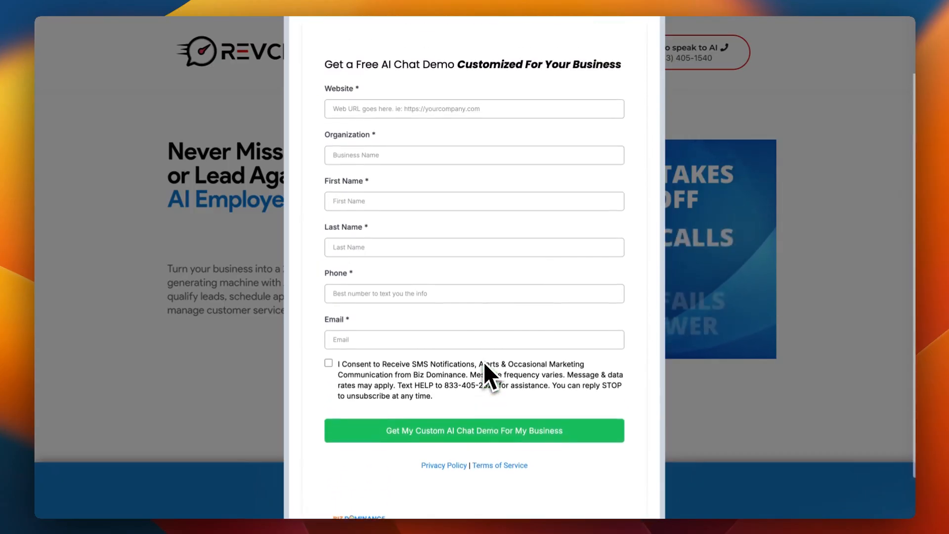
scroll(484, 369, up, 2)
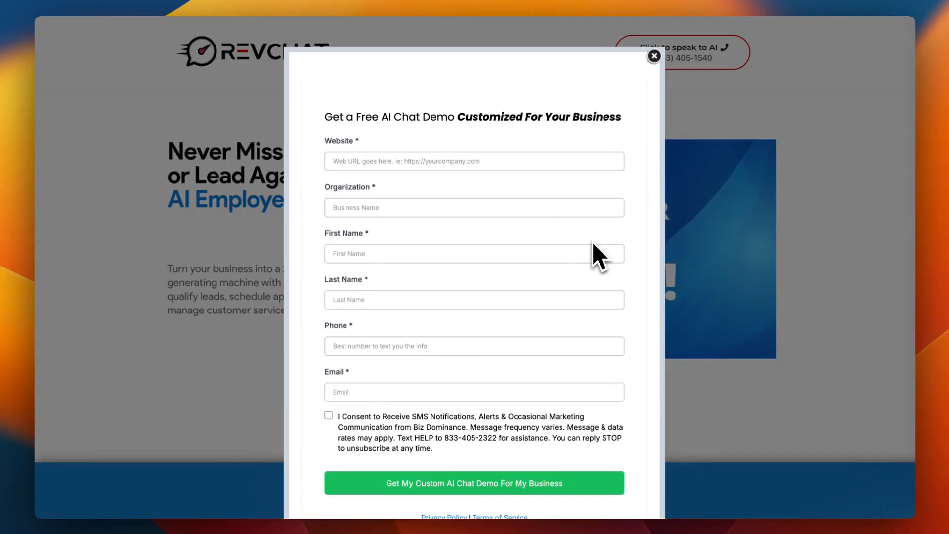
click(654, 56)
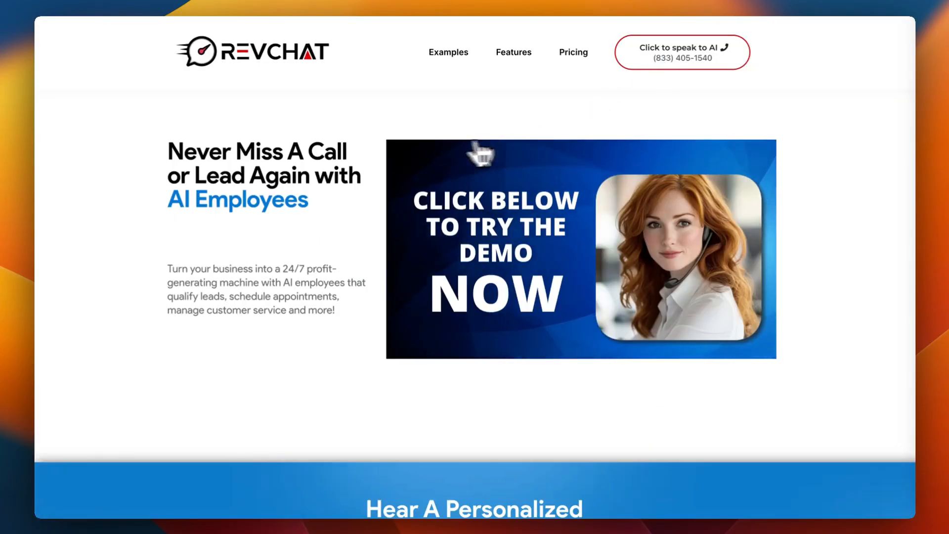
- Review the live home page down to the AI Receptionist examples and highlight the "Parts Manufacturer" title
scroll(432, 259, down, 4)
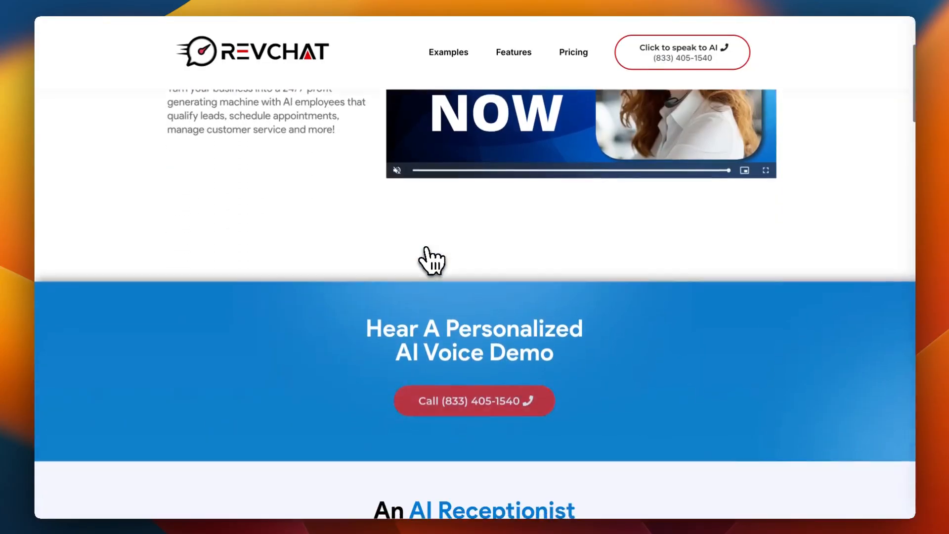
scroll(432, 259, down, 5)
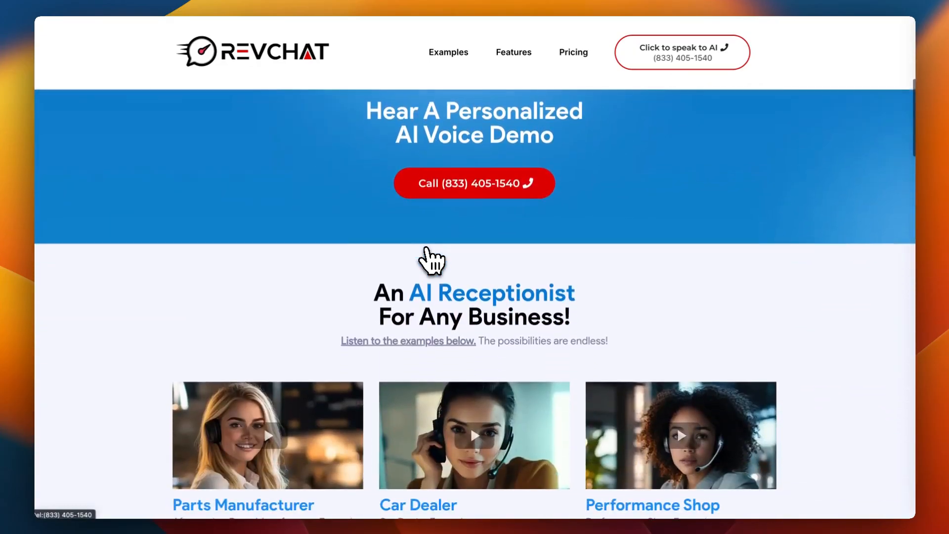
scroll(676, 277, down, 3)
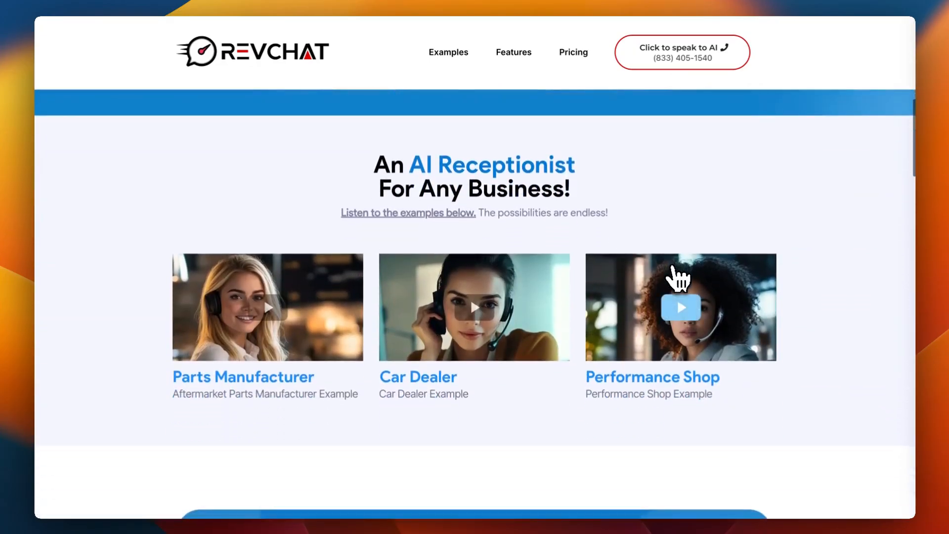
scroll(678, 279, down, 2)
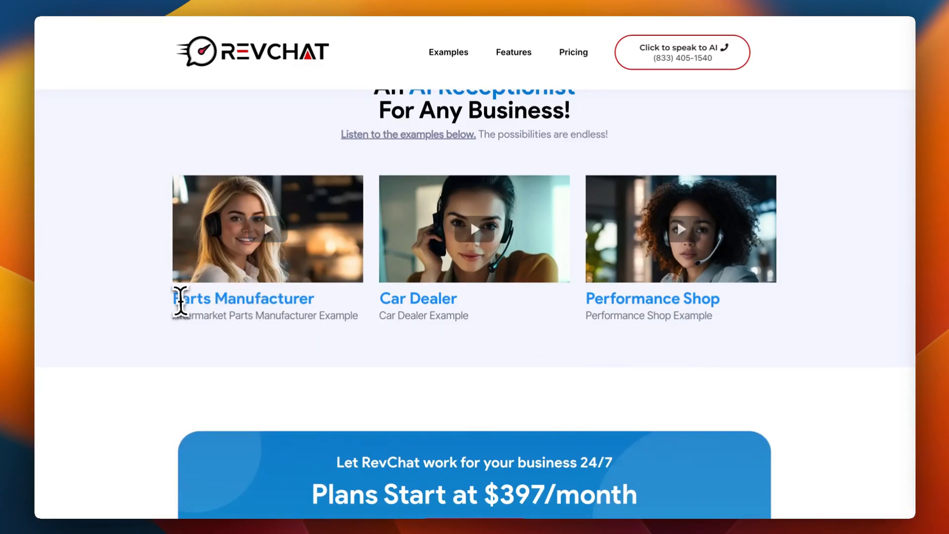
drag(177, 300, 296, 300)
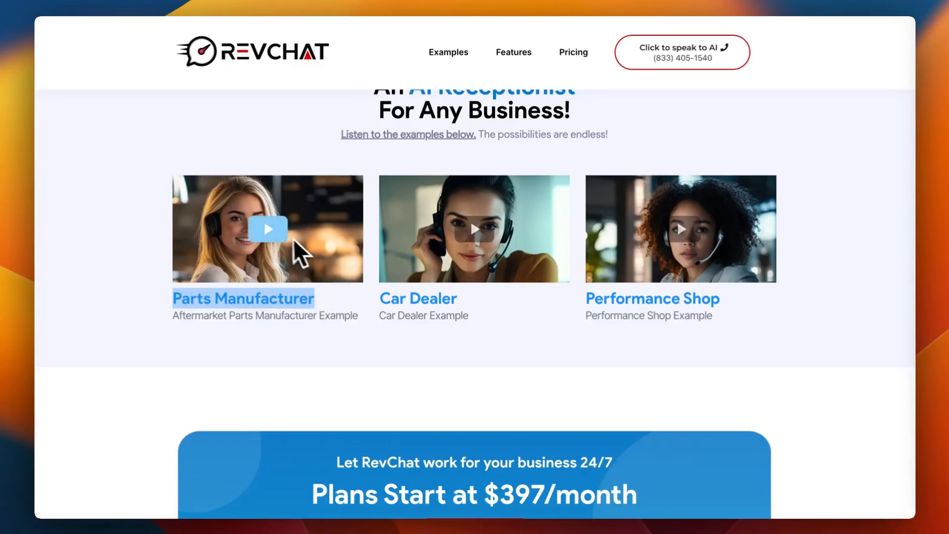
- Play and pause the "Car Dealer" AI Receptionist example, and review the rest of the live home page down to the footer
click(475, 229)
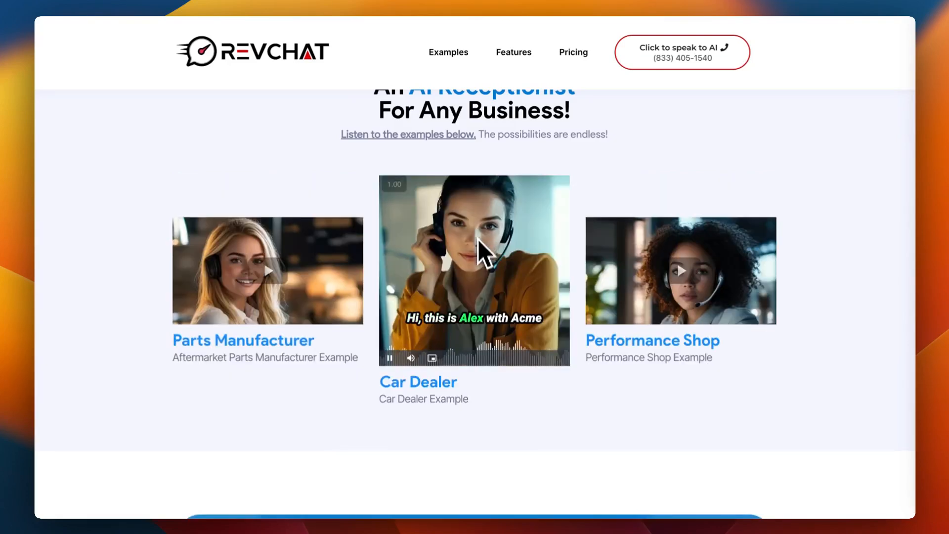
click(471, 264)
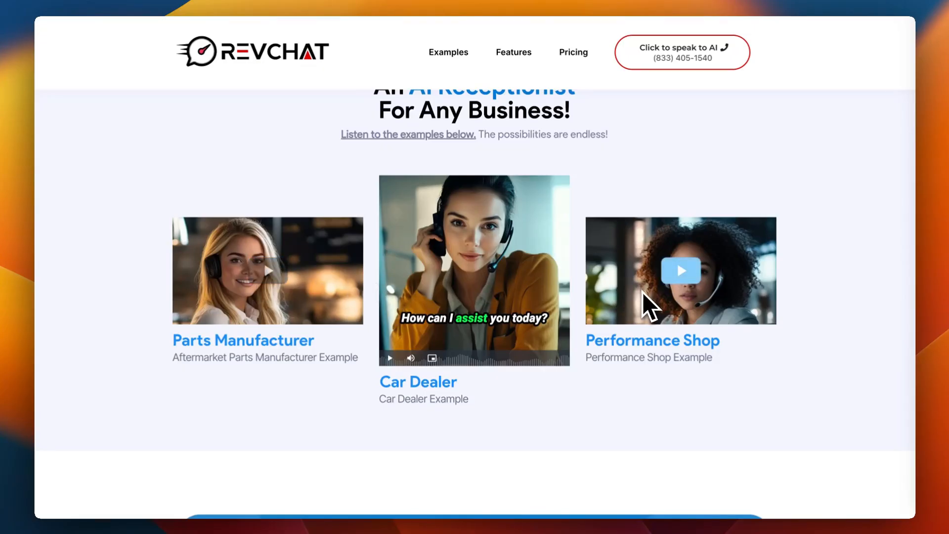
scroll(643, 292, down, 5)
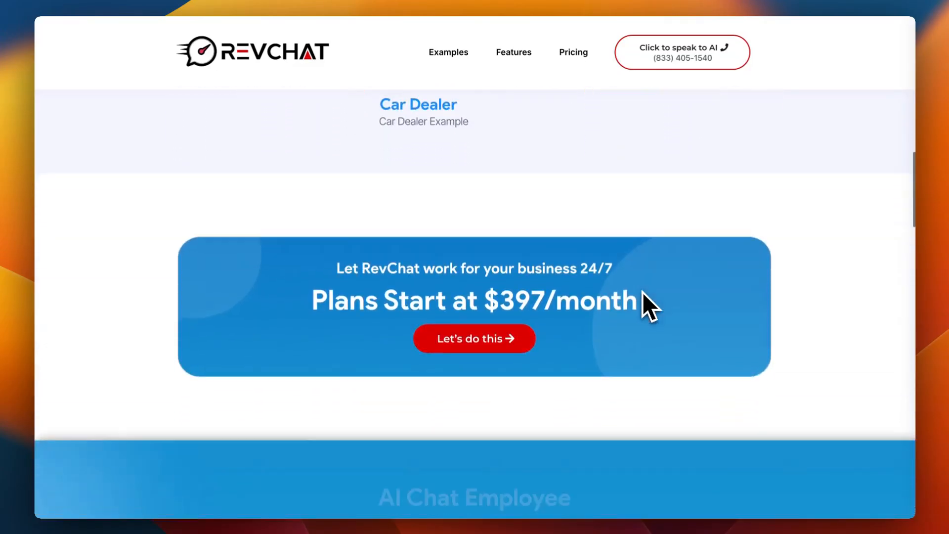
scroll(643, 292, down, 5)
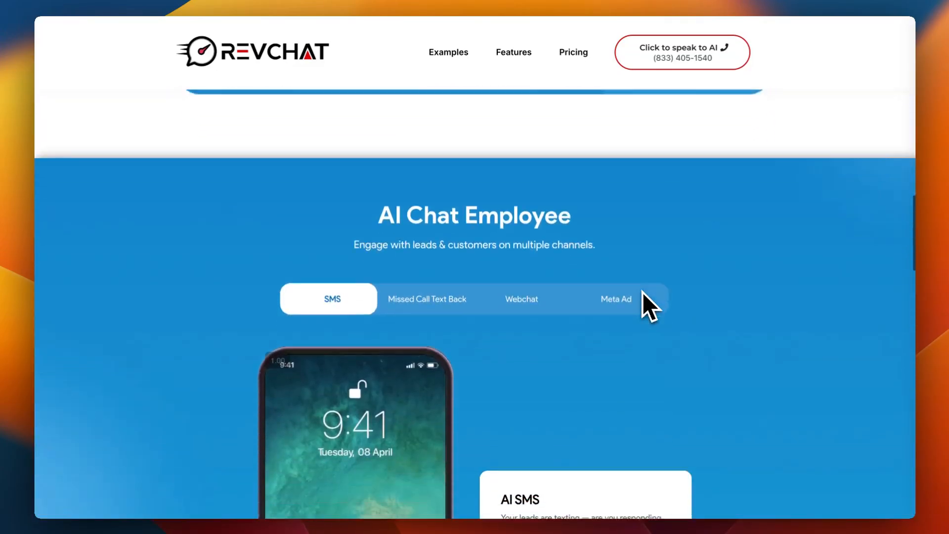
scroll(642, 292, down, 5)
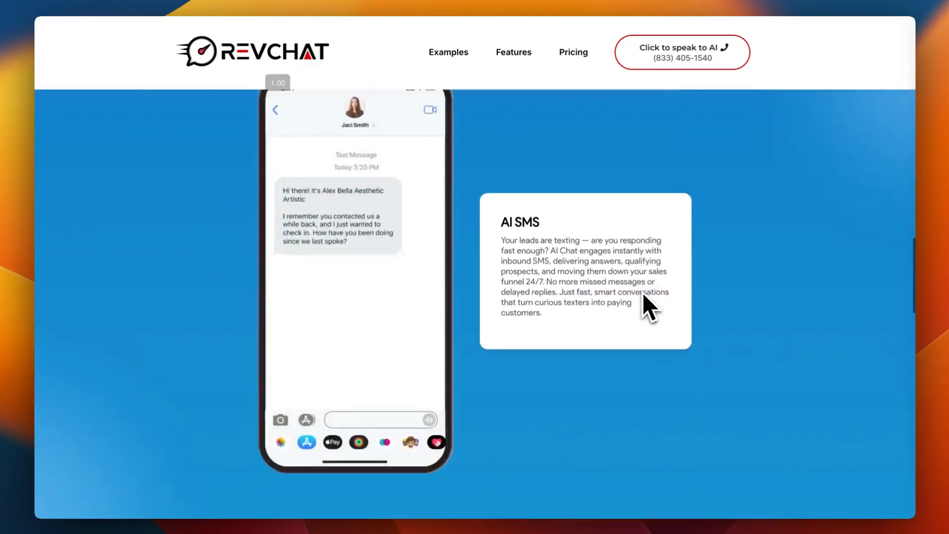
scroll(642, 292, down, 7)
scroll(642, 292, down, 1)
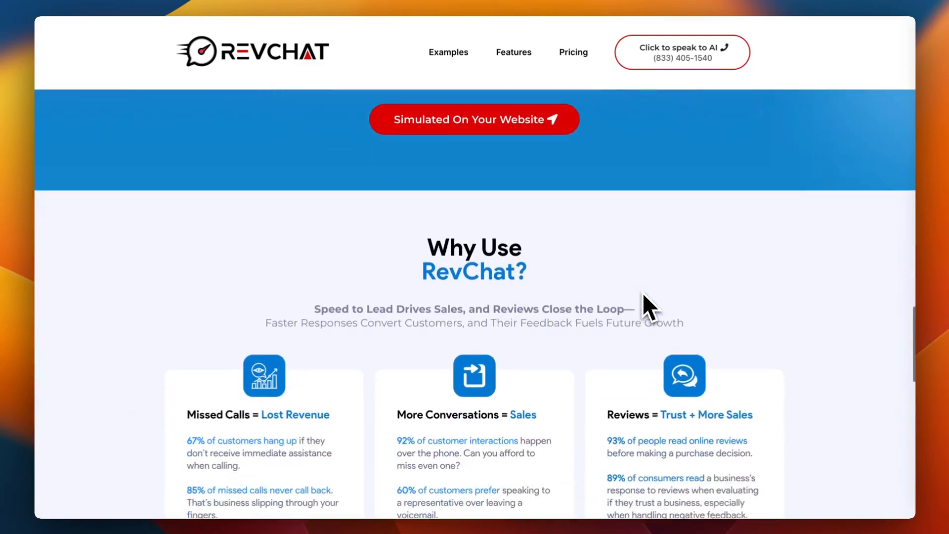
scroll(642, 293, down, 7)
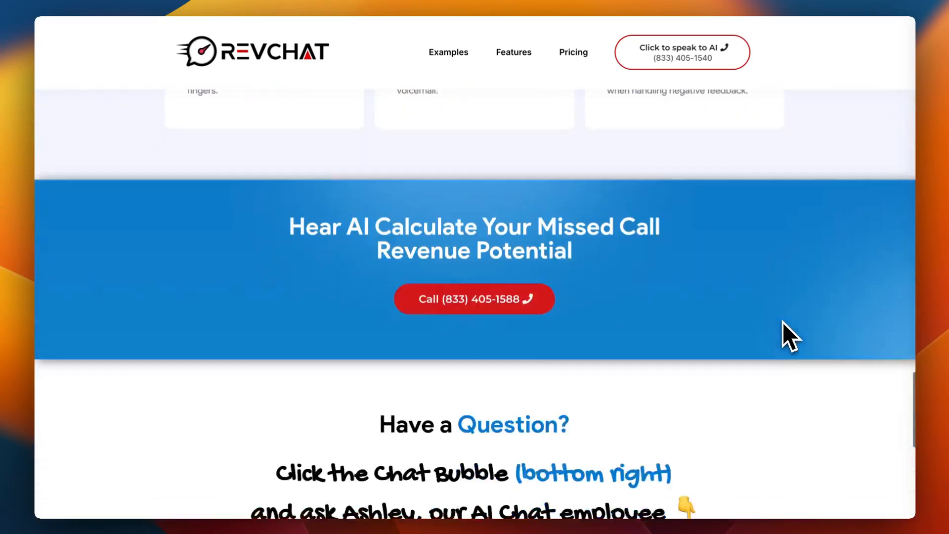
scroll(783, 322, down, 8)
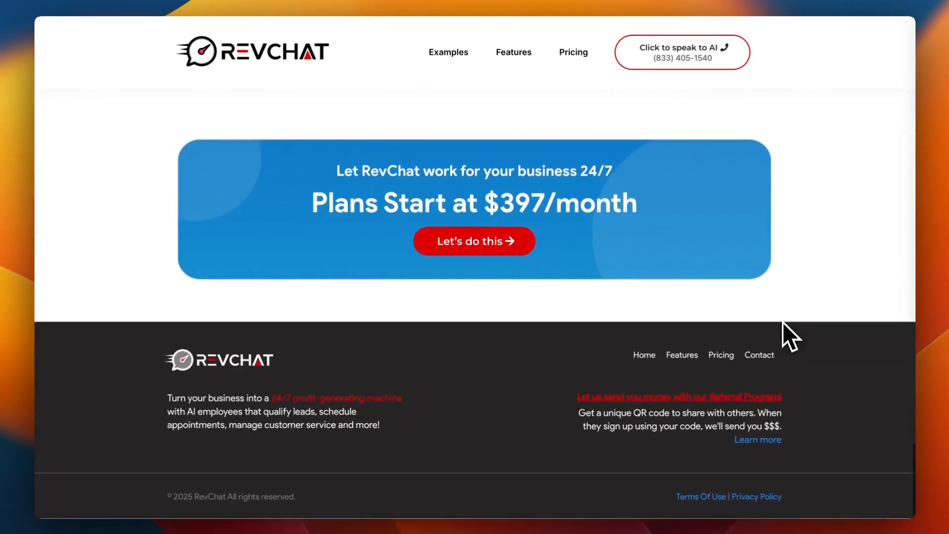
scroll(782, 322, up, 20)
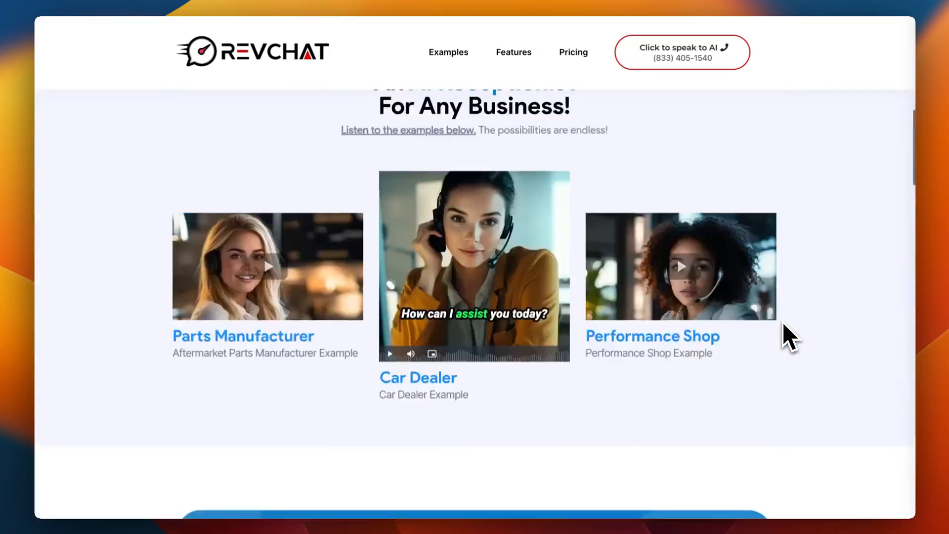
scroll(782, 321, up, 10)
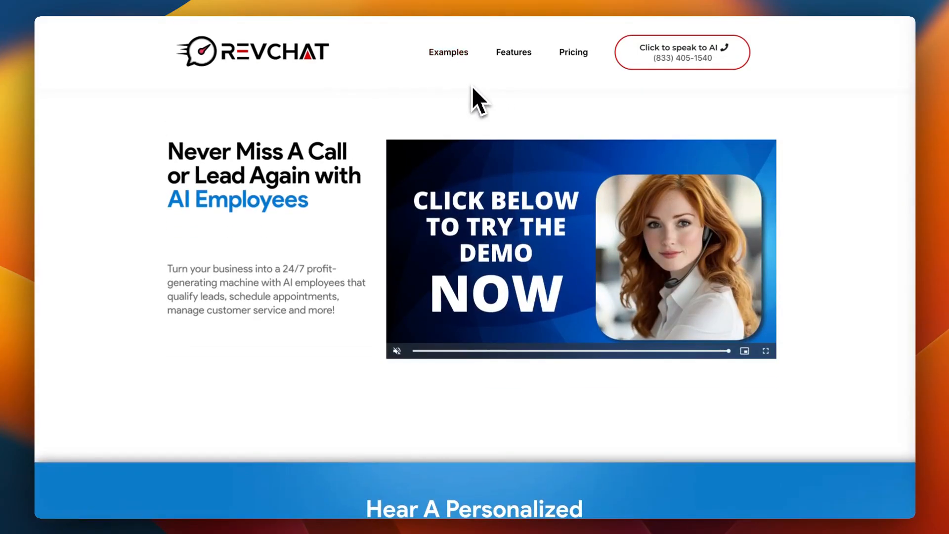
- Jump to the home page's Examples section, and open the live Features page to review it down to the Mobile App section
click(451, 51)
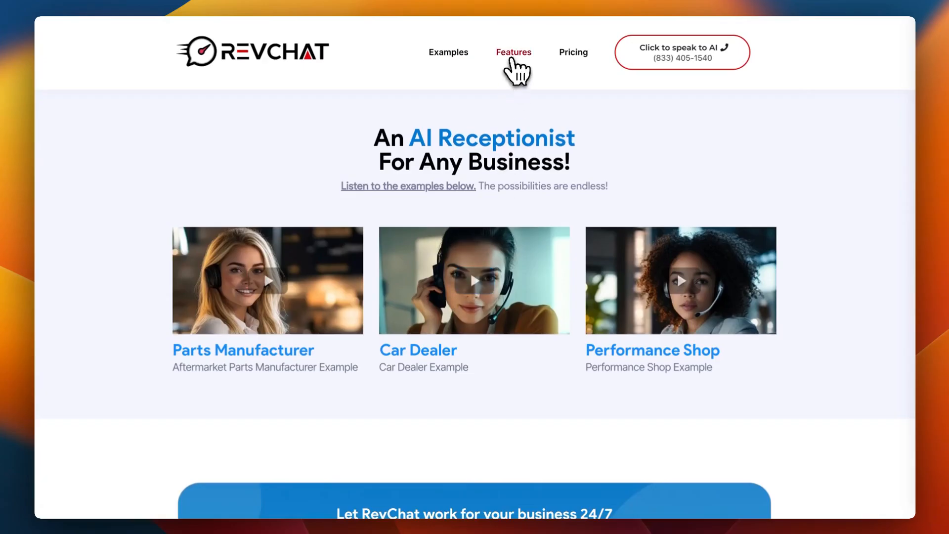
click(513, 57)
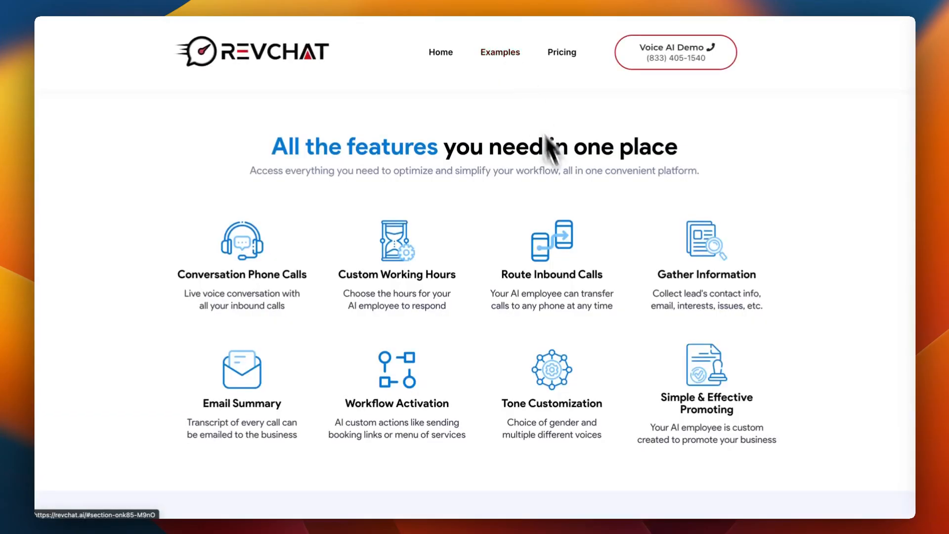
scroll(574, 213, down, 10)
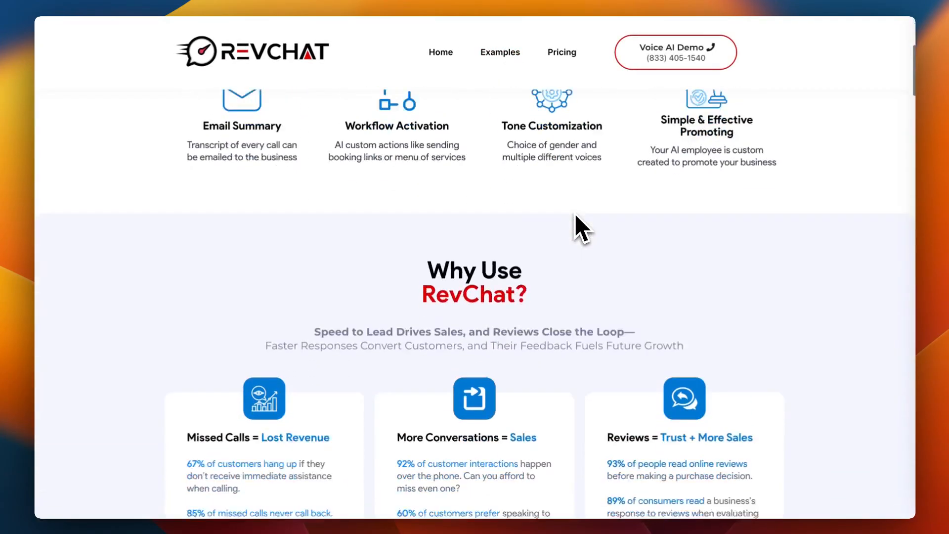
scroll(574, 213, down, 10)
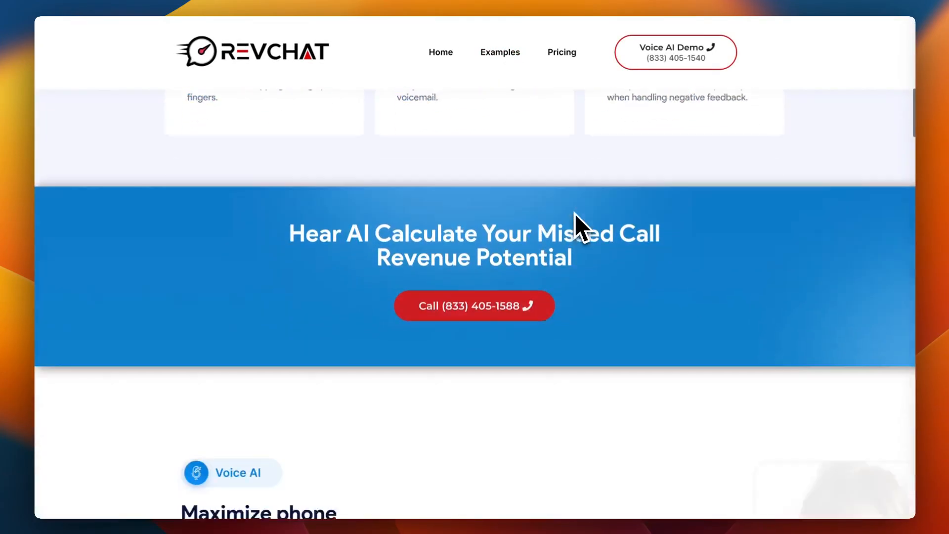
scroll(575, 214, down, 12)
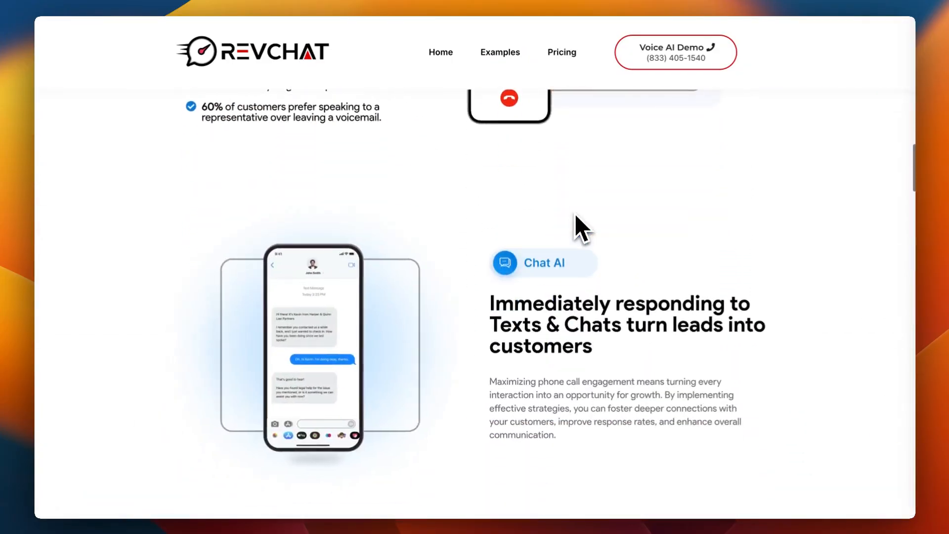
scroll(575, 214, down, 12)
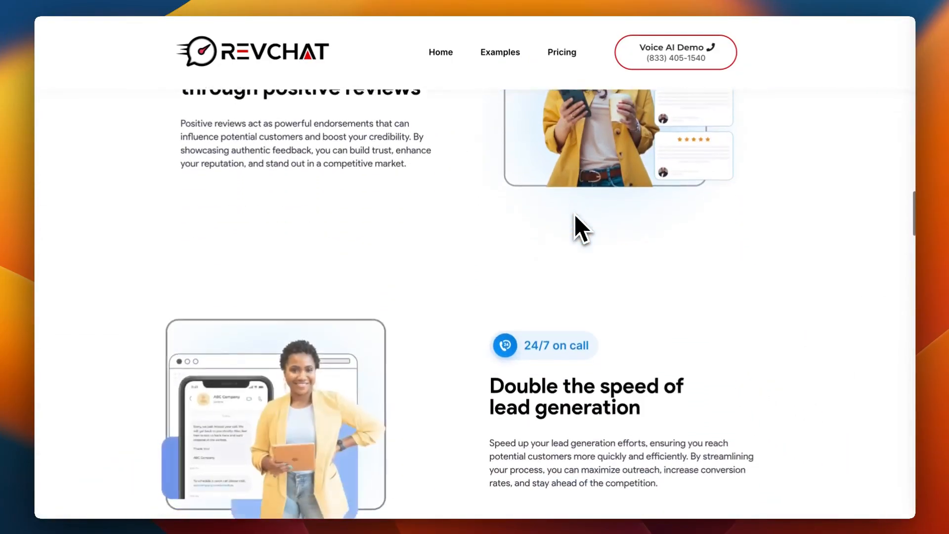
scroll(575, 216, down, 9)
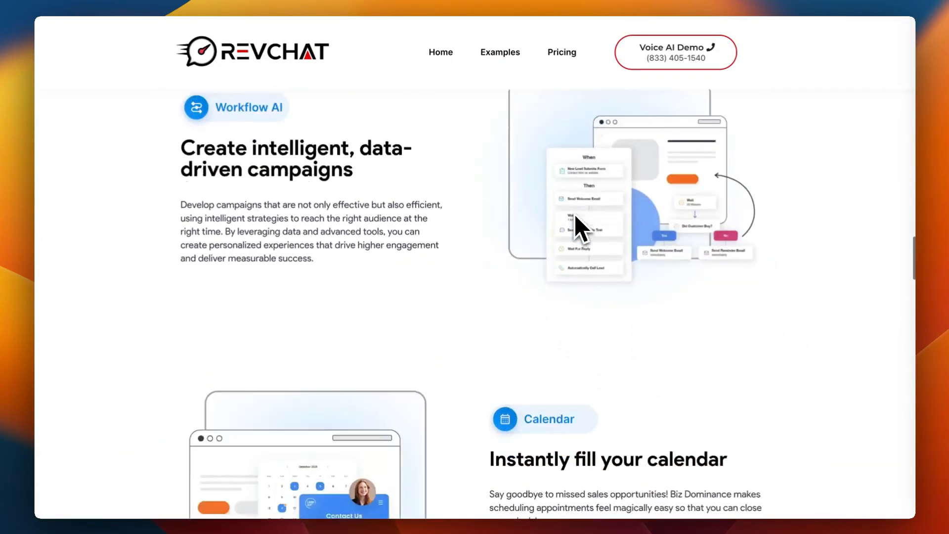
scroll(575, 214, down, 4)
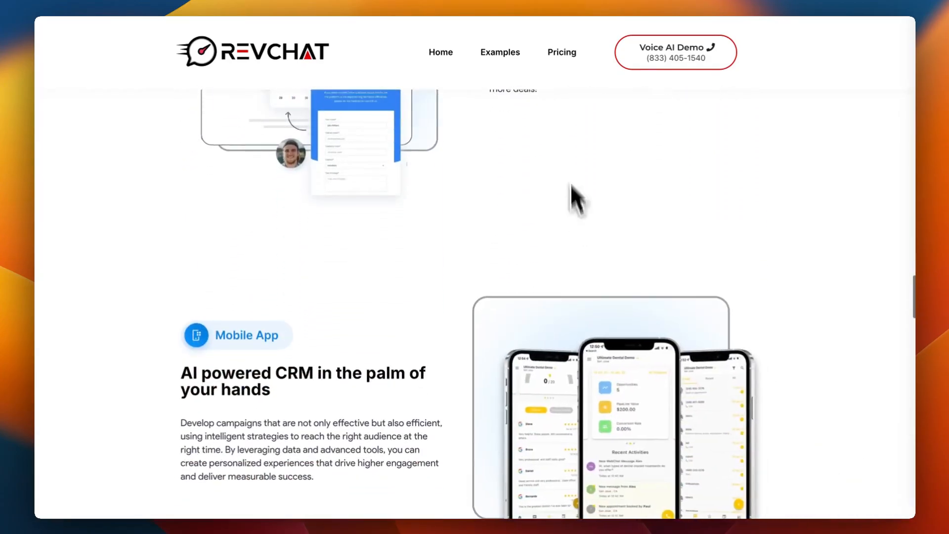
- Open the live Pricing page and review the Pro, Premium and Elite monthly plans down to the footer
click(562, 54)
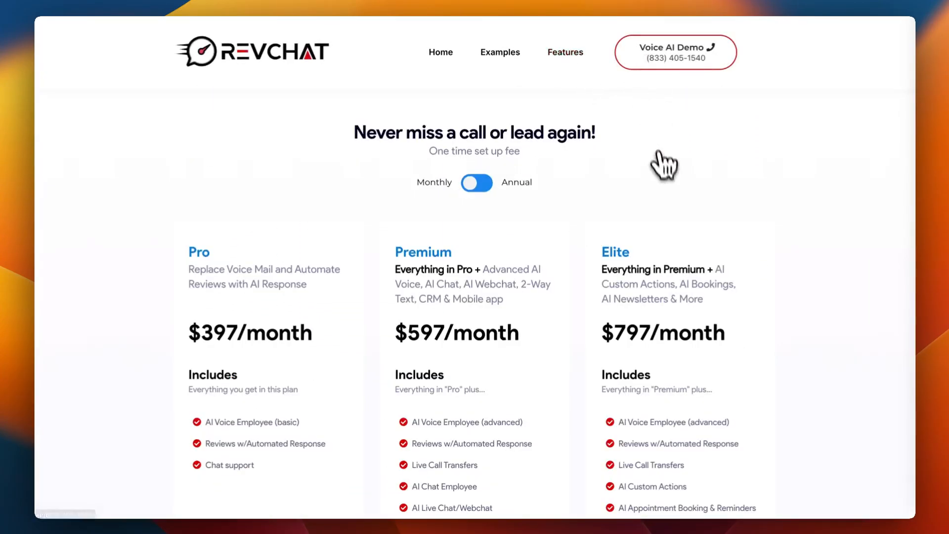
scroll(665, 180, down, 2)
scroll(667, 183, down, 5)
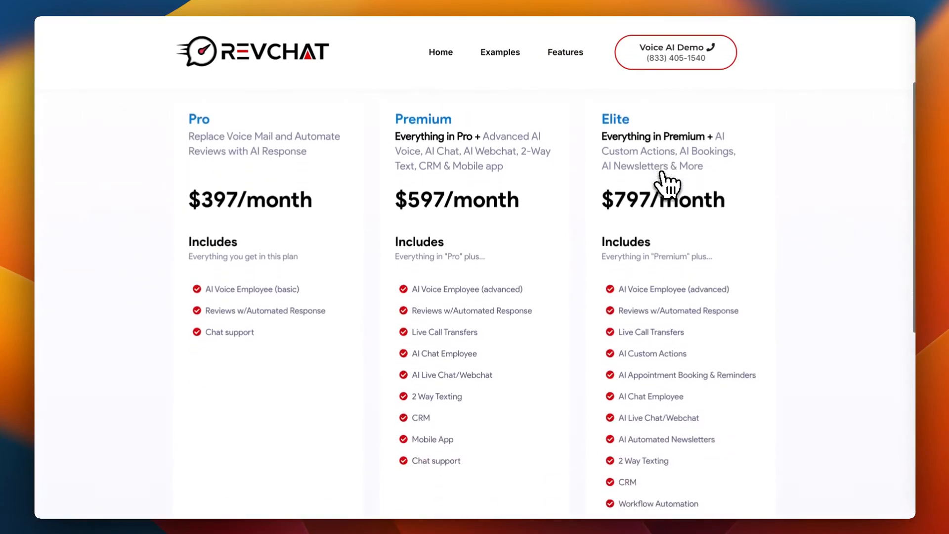
scroll(662, 183, down, 4)
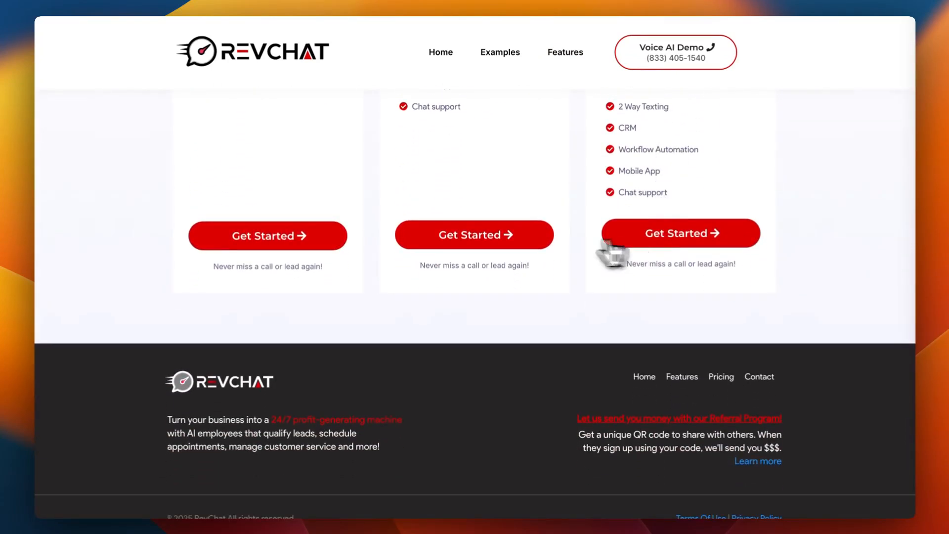
scroll(336, 277, down, 1)
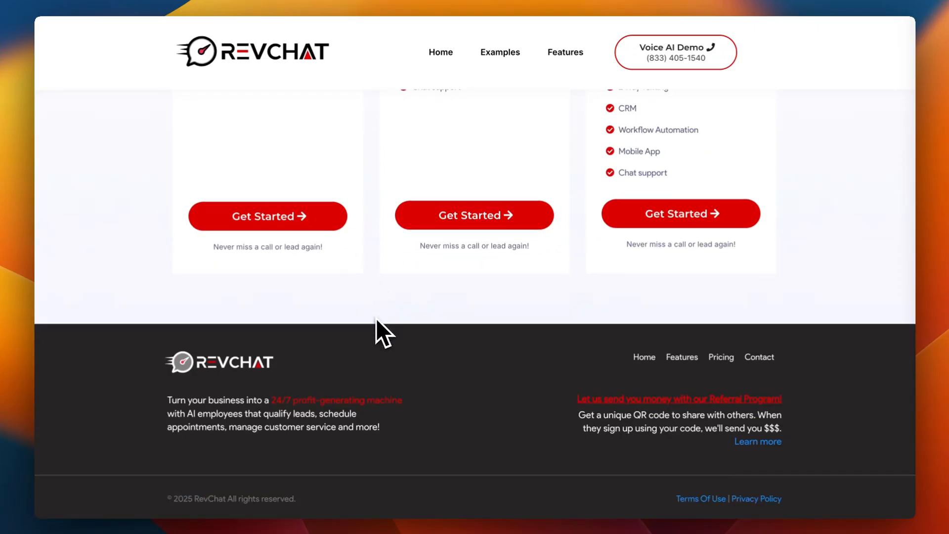
scroll(377, 319, up, 10)
scroll(375, 318, down, 2)
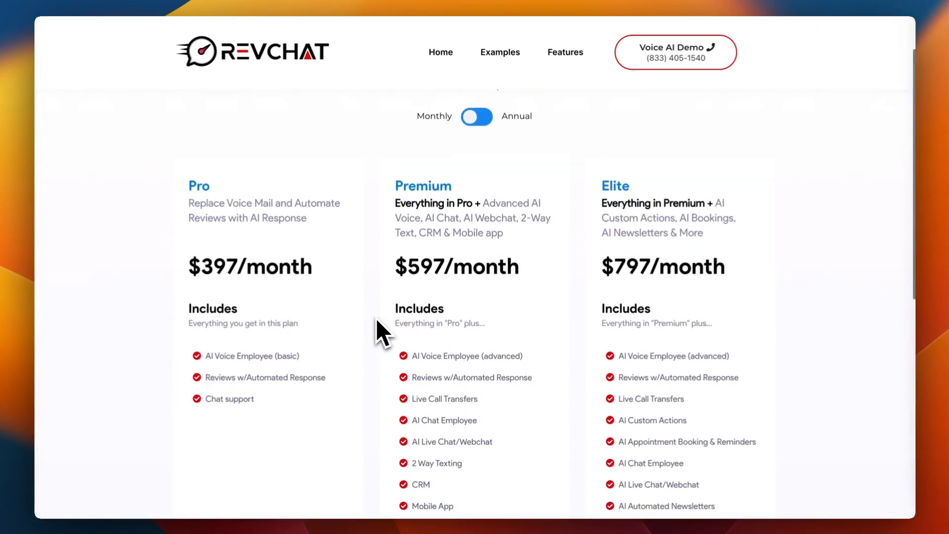
- Switch the pricing to Annual, review the three annual plans, switch back to Monthly, and return to the home page
scroll(458, 296, up, 2)
click(480, 187)
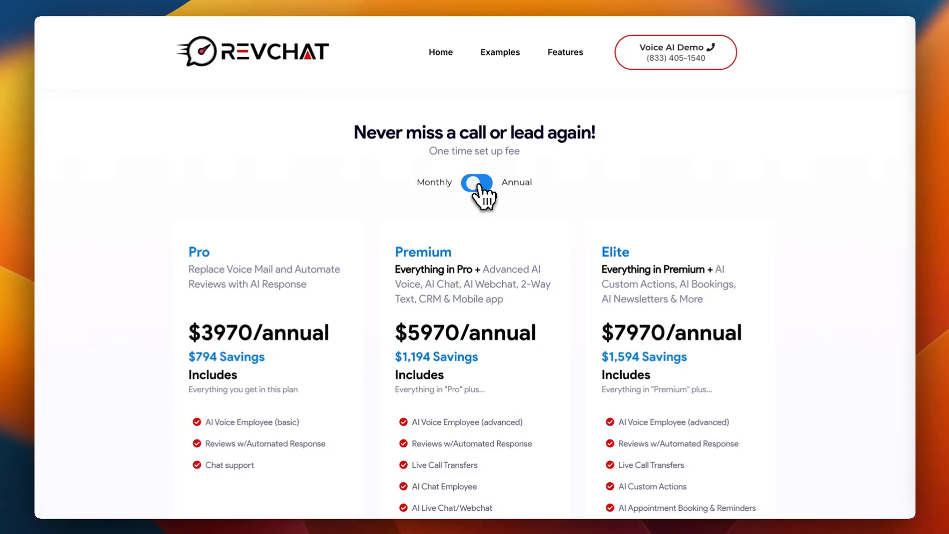
scroll(531, 246, down, 5)
scroll(531, 245, down, 4)
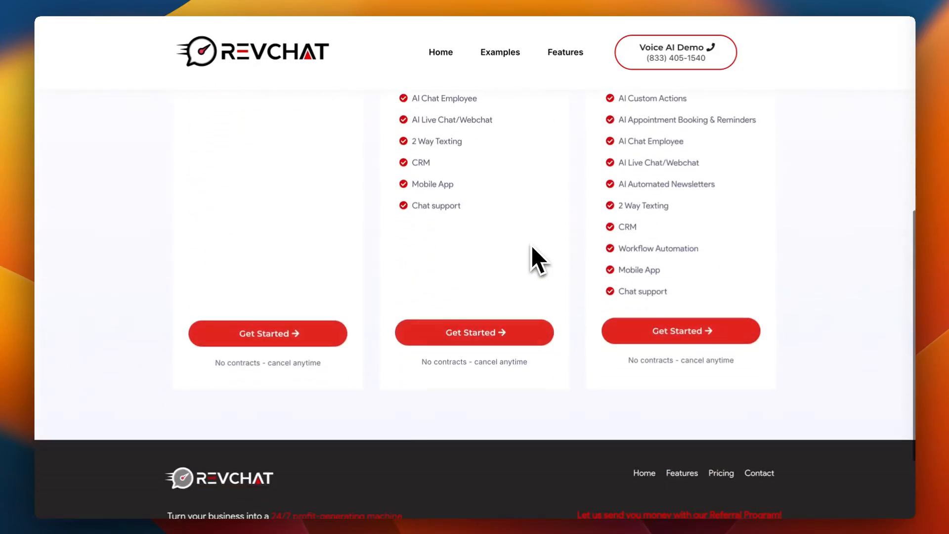
scroll(530, 246, up, 6)
scroll(531, 245, up, 3)
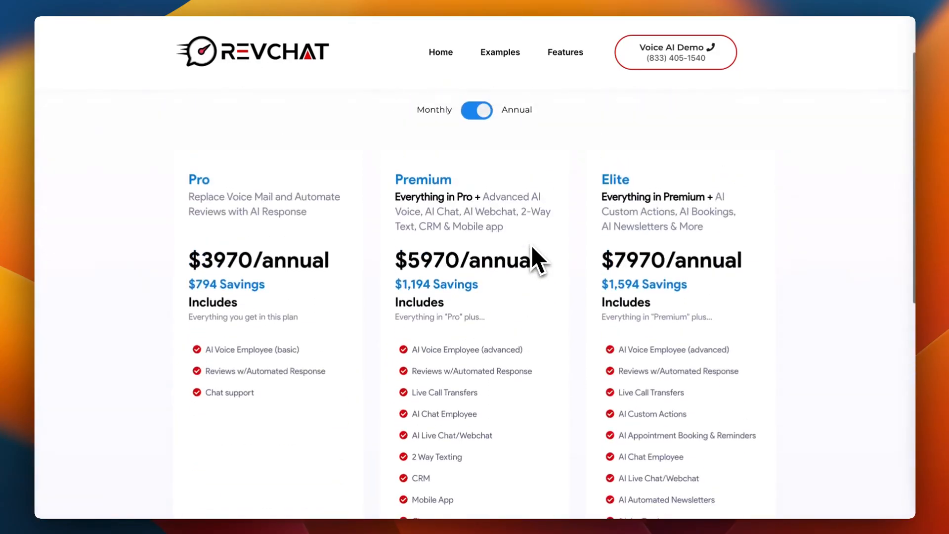
click(475, 184)
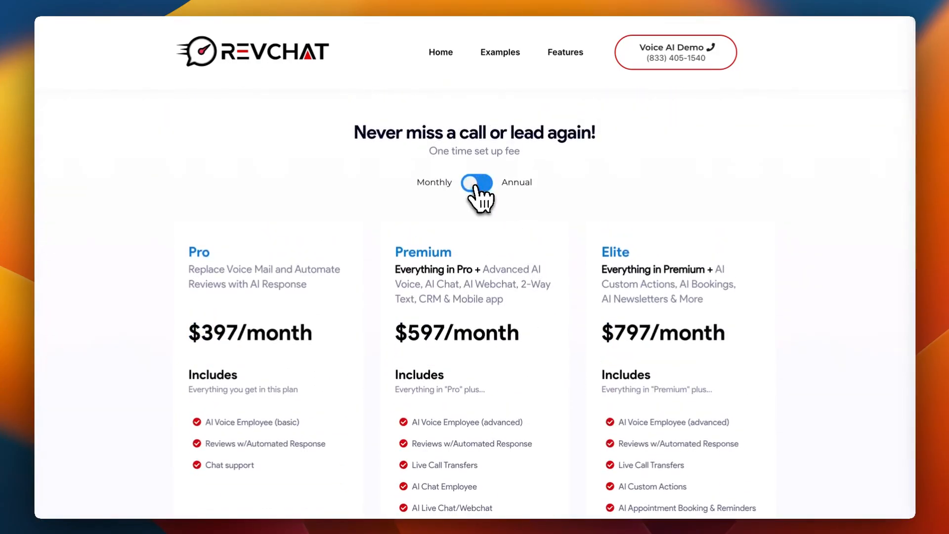
click(442, 53)
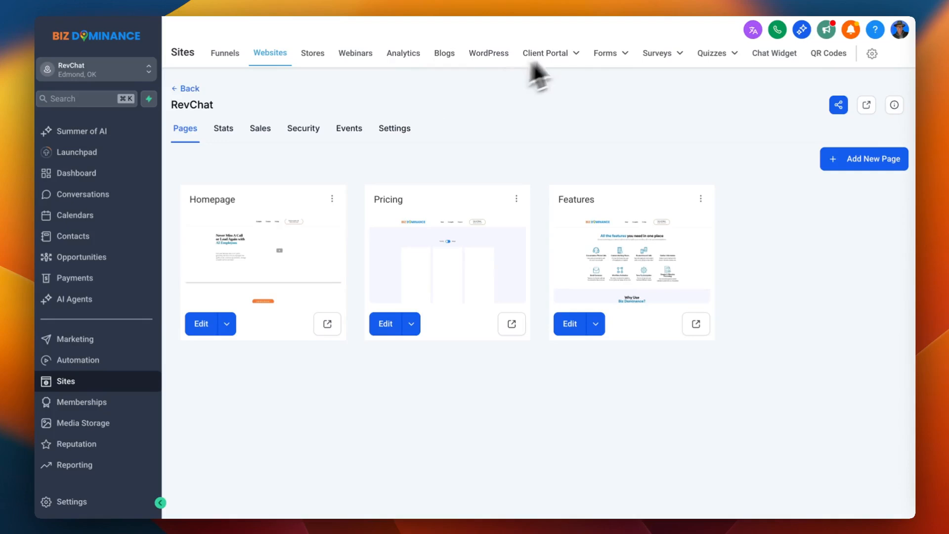
- Create a new form for RevChat, using the existing "AI Chat Demo Request" form's fields as the reference
click(606, 53)
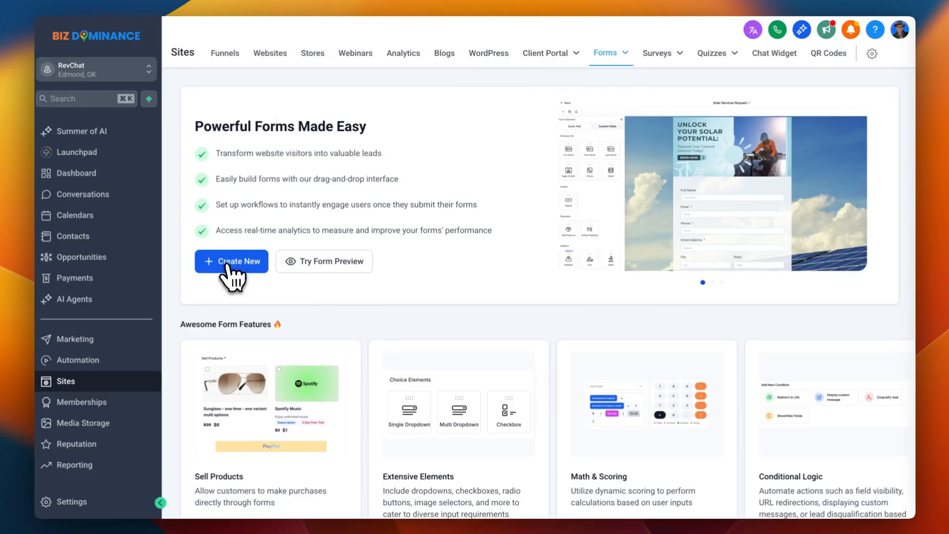
click(230, 266)
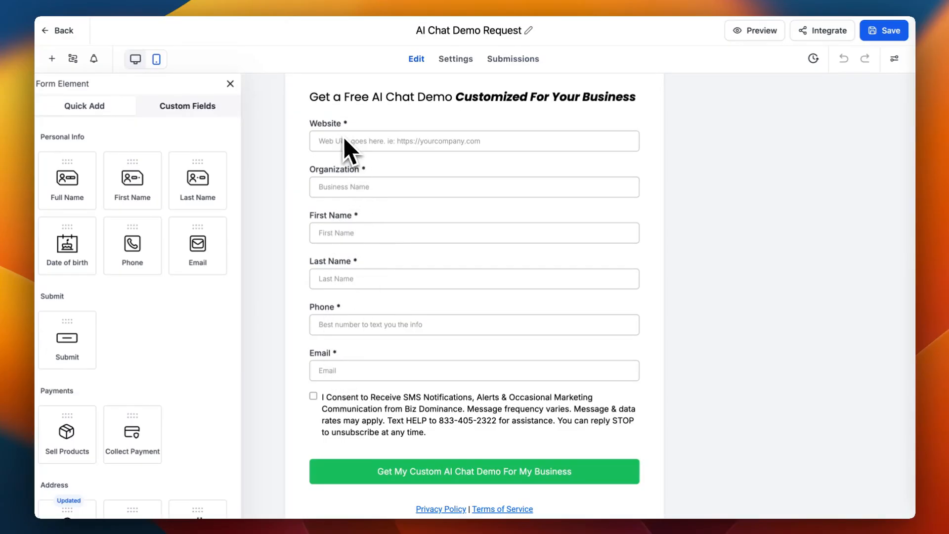
scroll(346, 129, up, 1)
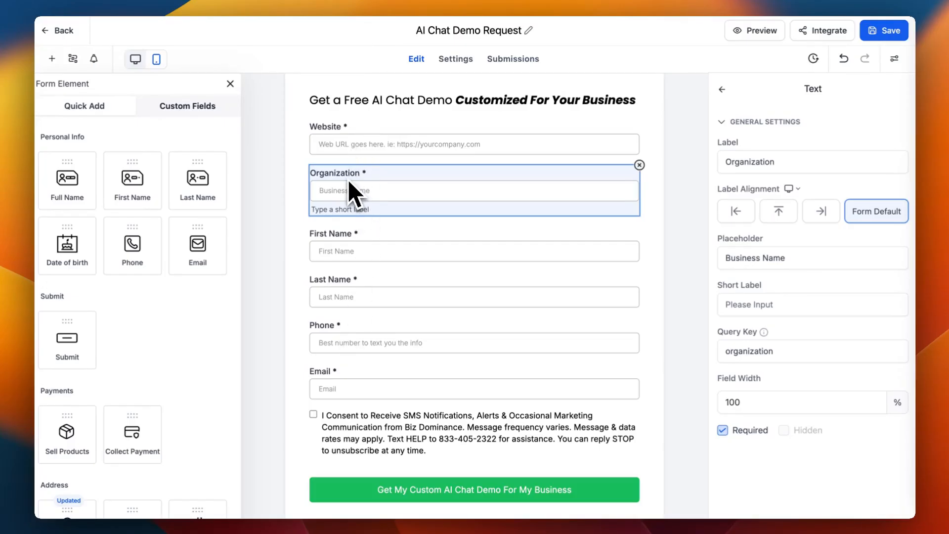
click(295, 191)
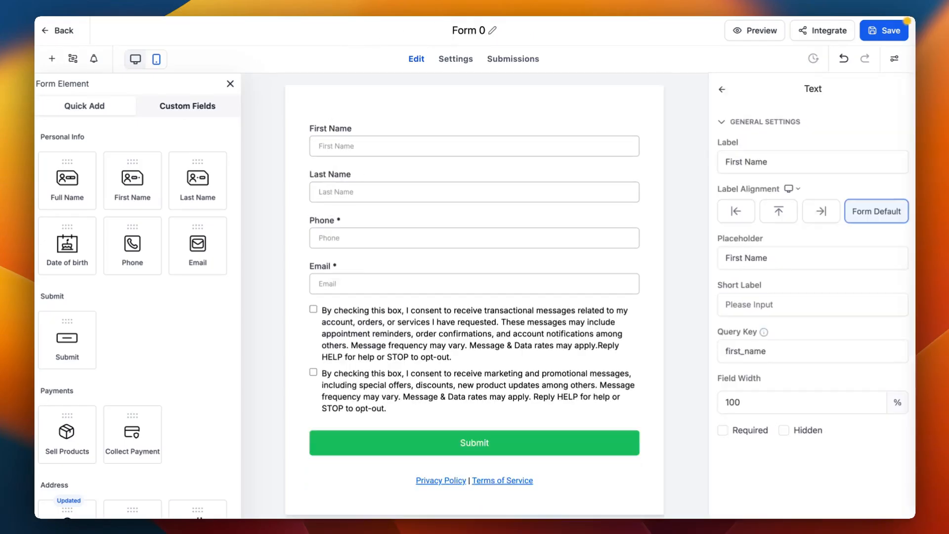
- Add an Organization field from the Address elements between First Name and Last Name on the new form
scroll(194, 207, down, 5)
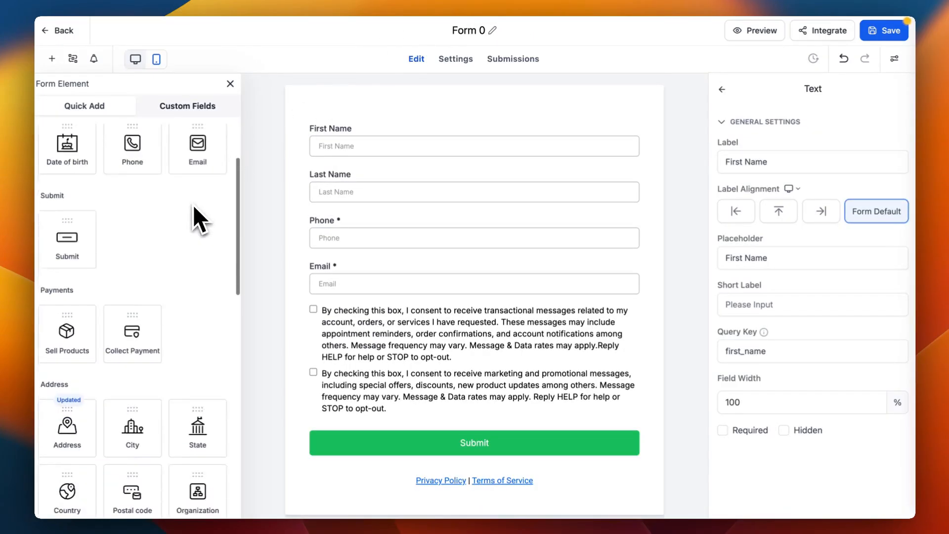
scroll(194, 207, down, 3)
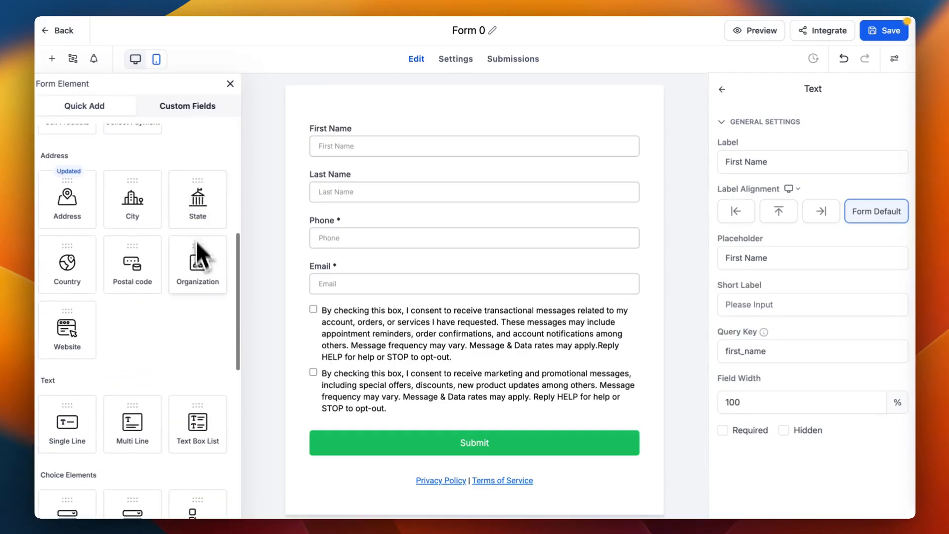
drag(198, 267, 351, 175)
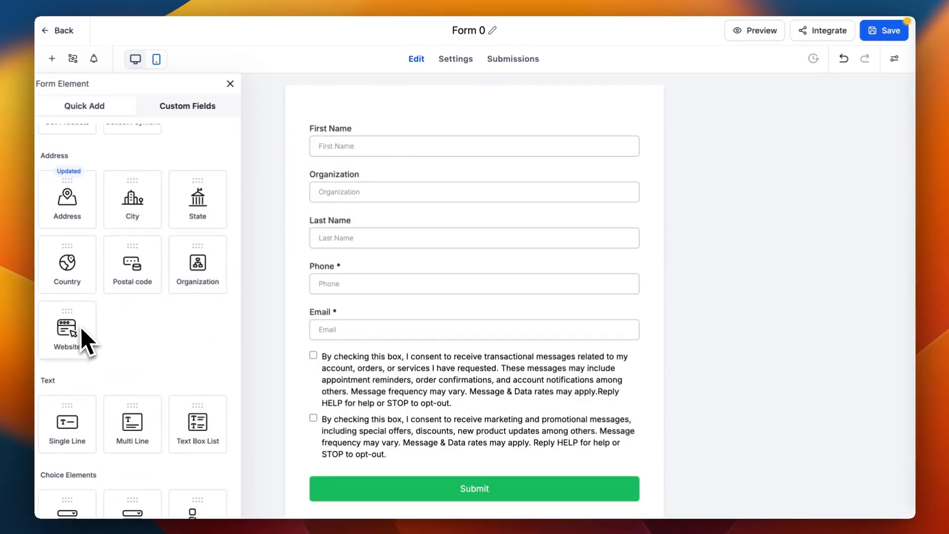
- Add a Website field from the Address elements as the form's first field and move Organization directly below it, above First Name
drag(81, 328, 378, 143)
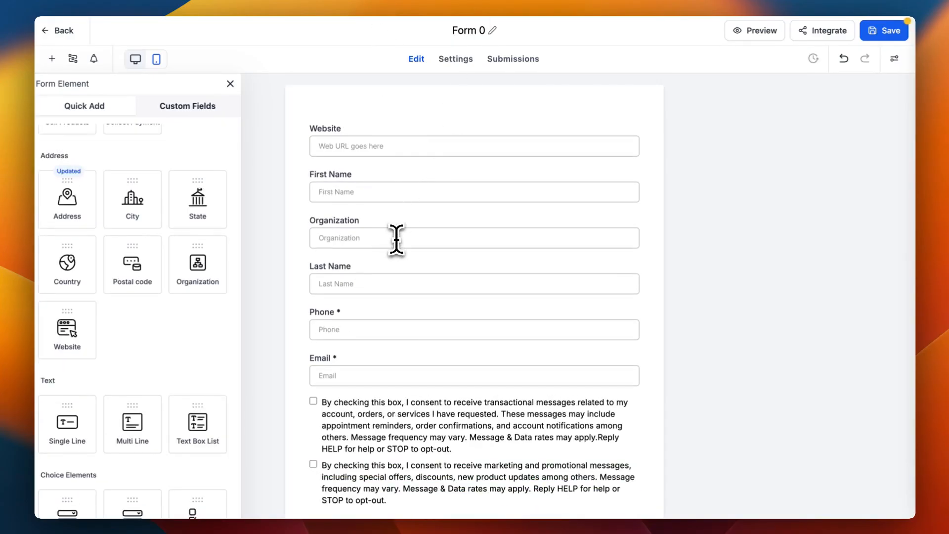
click(396, 239)
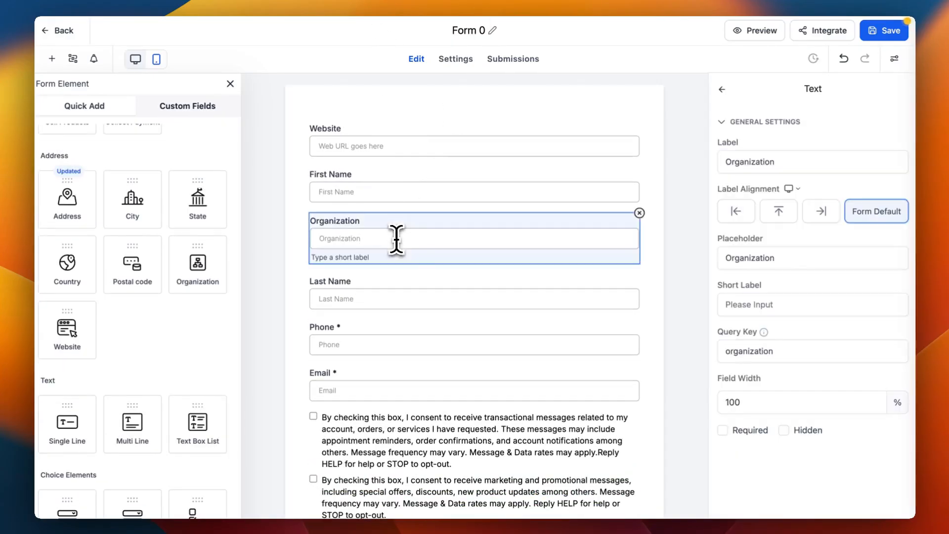
drag(572, 226, 573, 181)
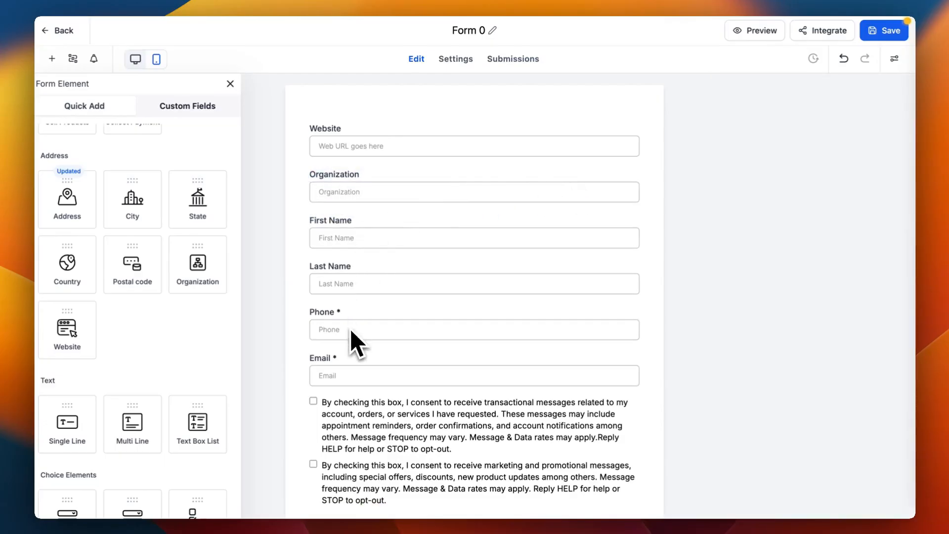
- Make the Phone field optional and mark the First Name and Last Name fields as required
click(363, 324)
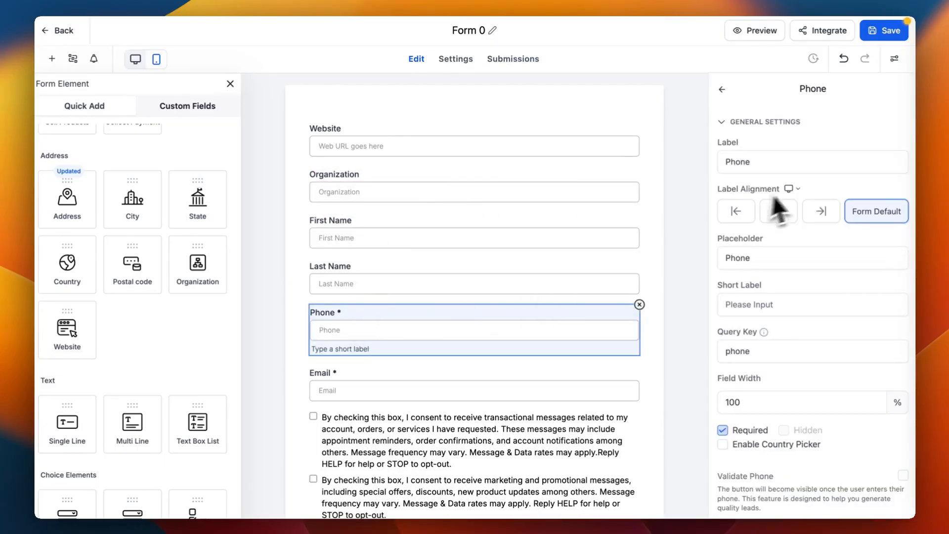
scroll(820, 277, down, 3)
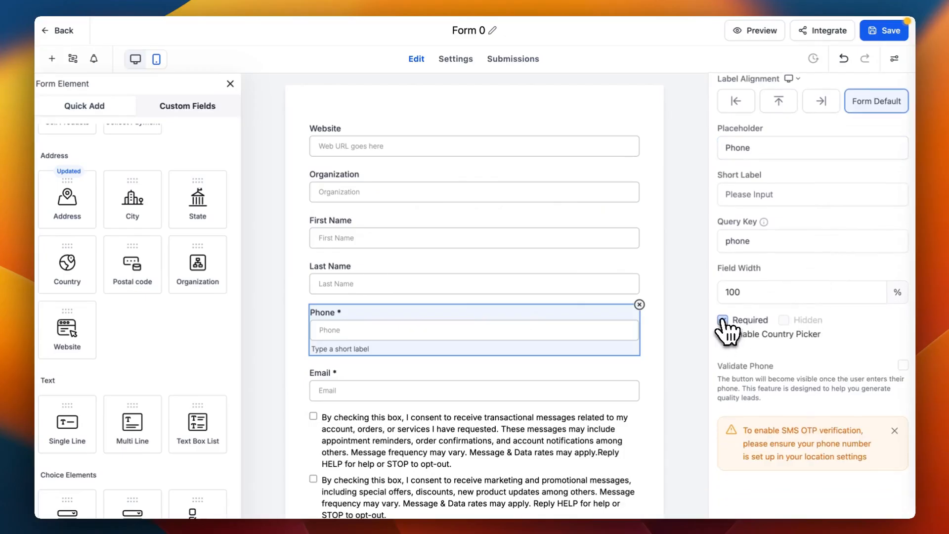
click(723, 320)
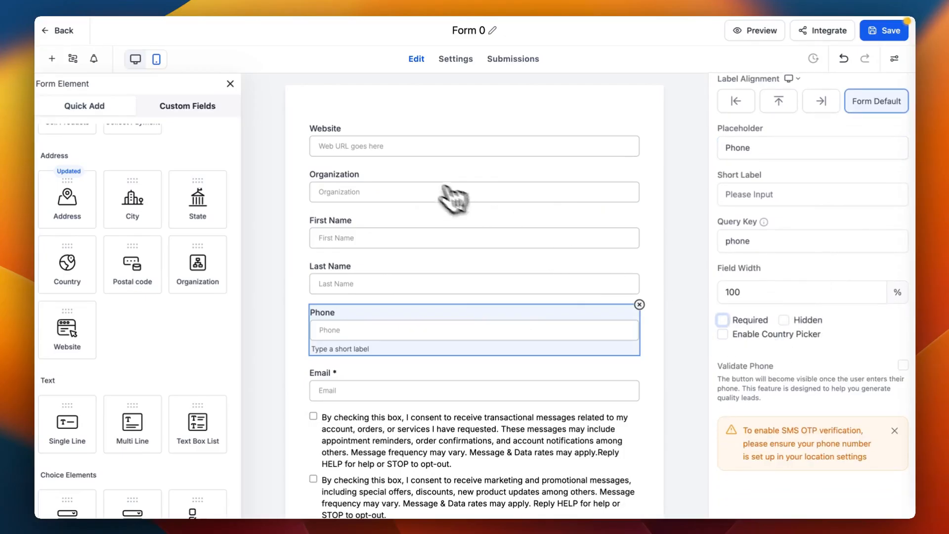
click(375, 237)
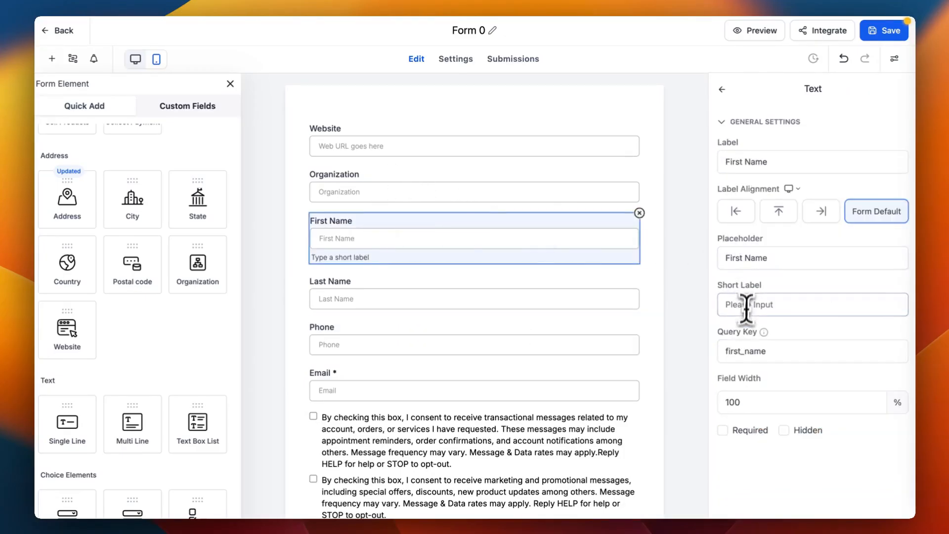
click(750, 430)
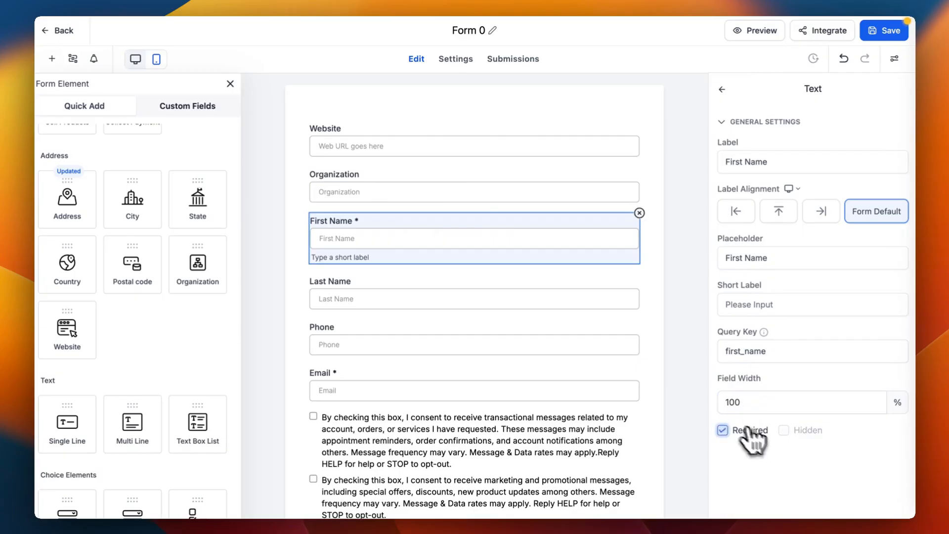
click(544, 305)
click(733, 432)
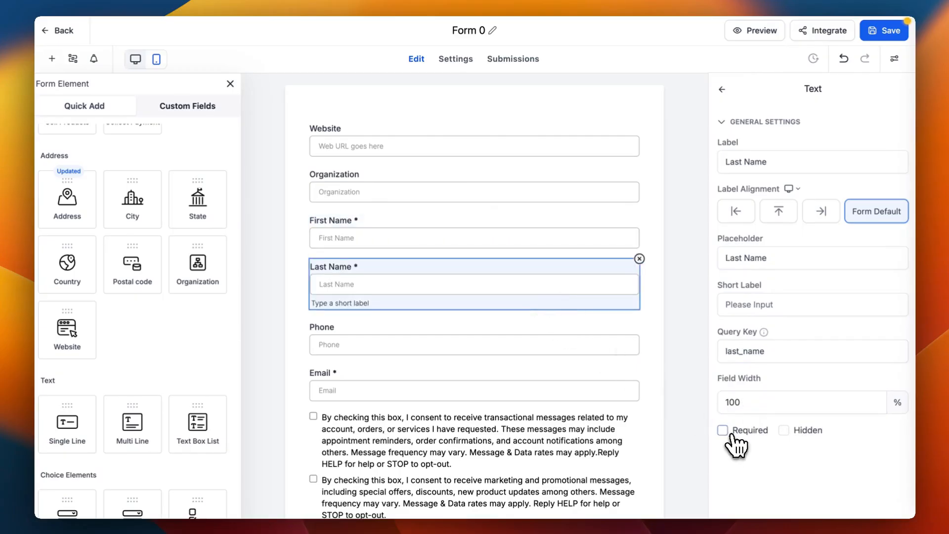
click(538, 376)
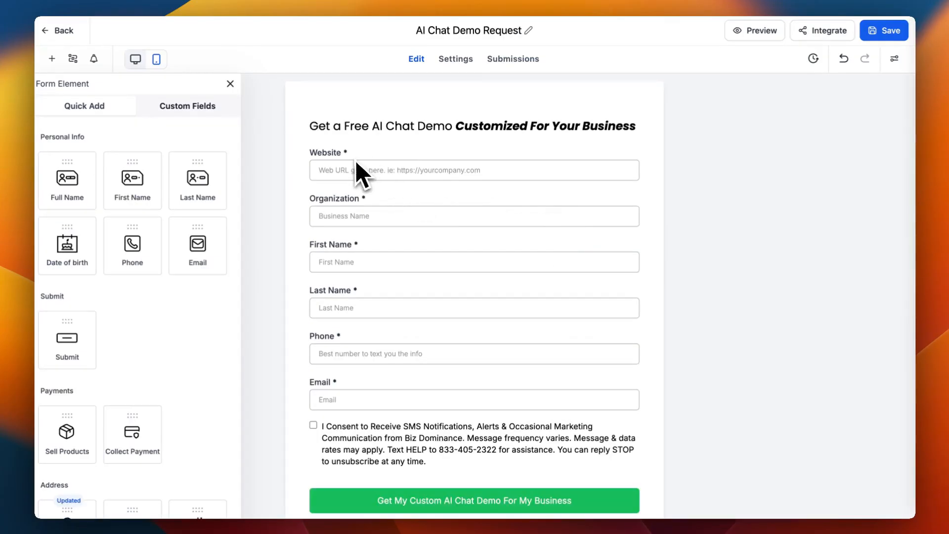
click(338, 172)
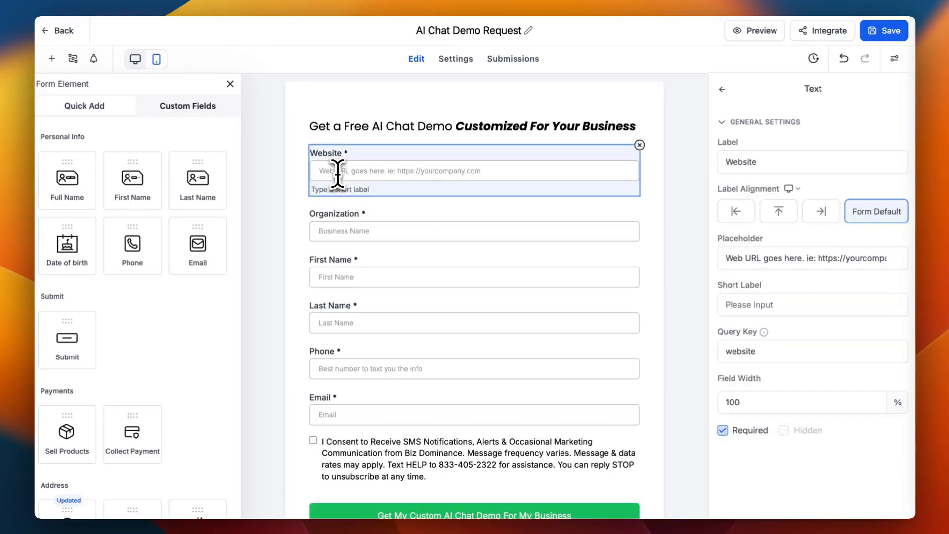
click(771, 257)
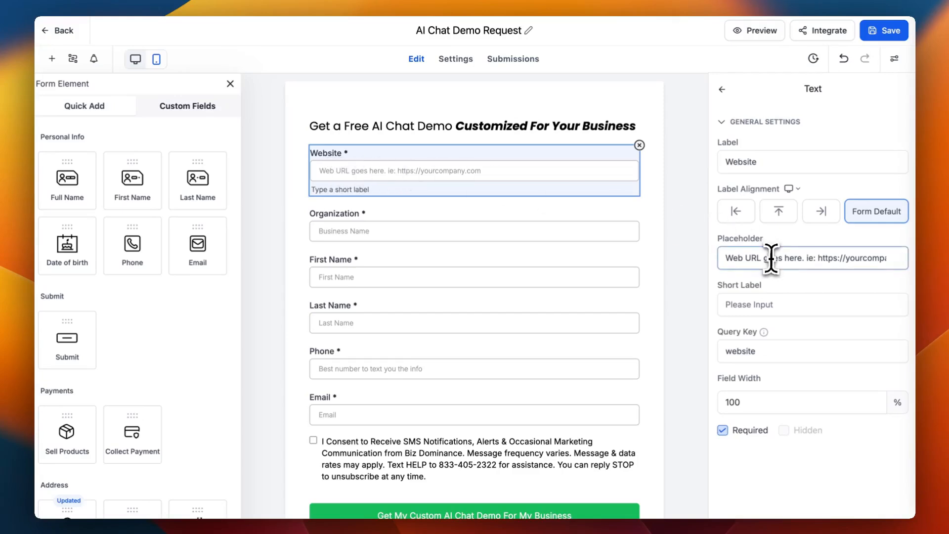
triple_click(772, 257)
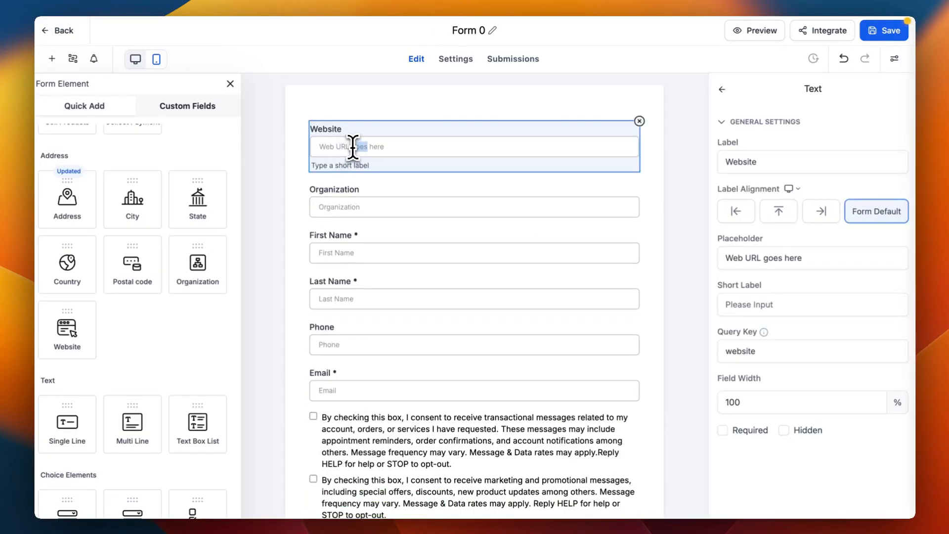
key(super+a)
key(super+v)
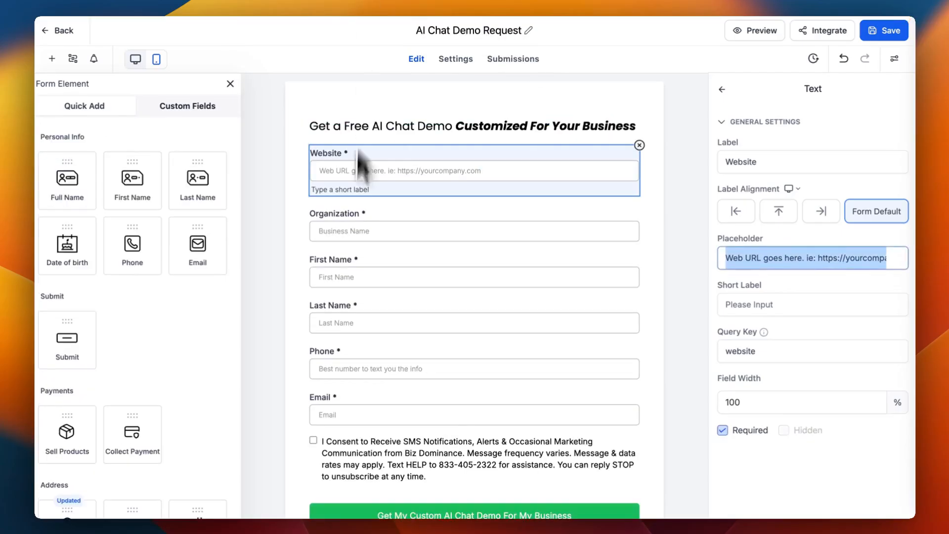
- Set the new form's Organization placeholder to "Business Name", matching the AI Chat Demo Request form
click(357, 232)
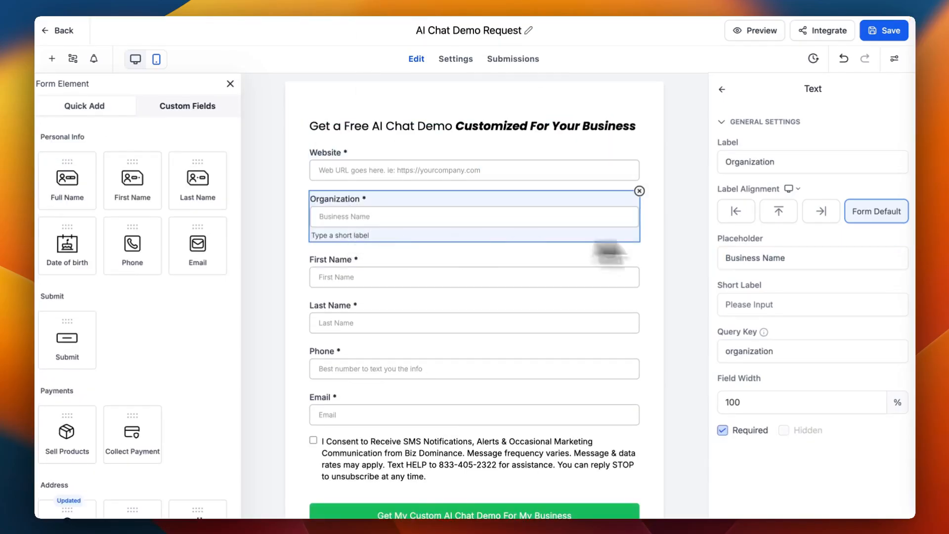
triple_click(739, 260)
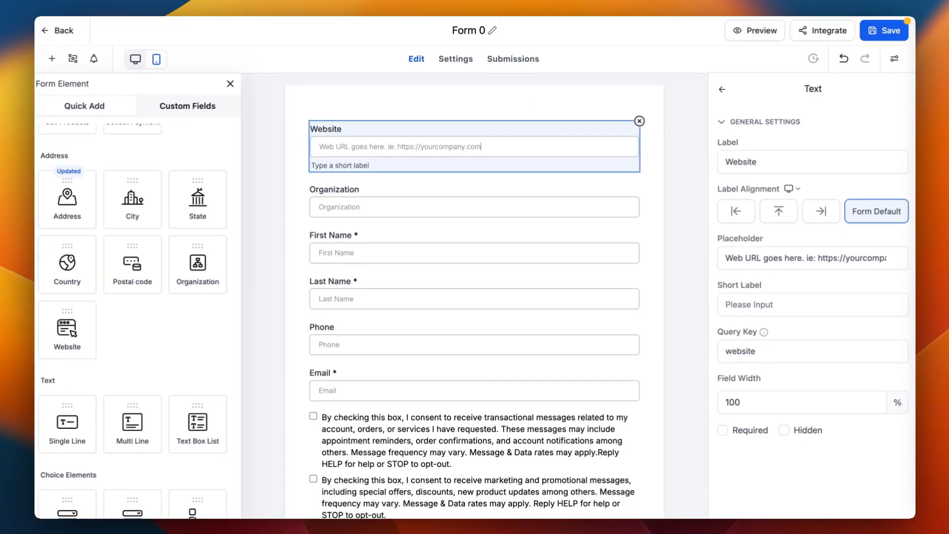
click(339, 205)
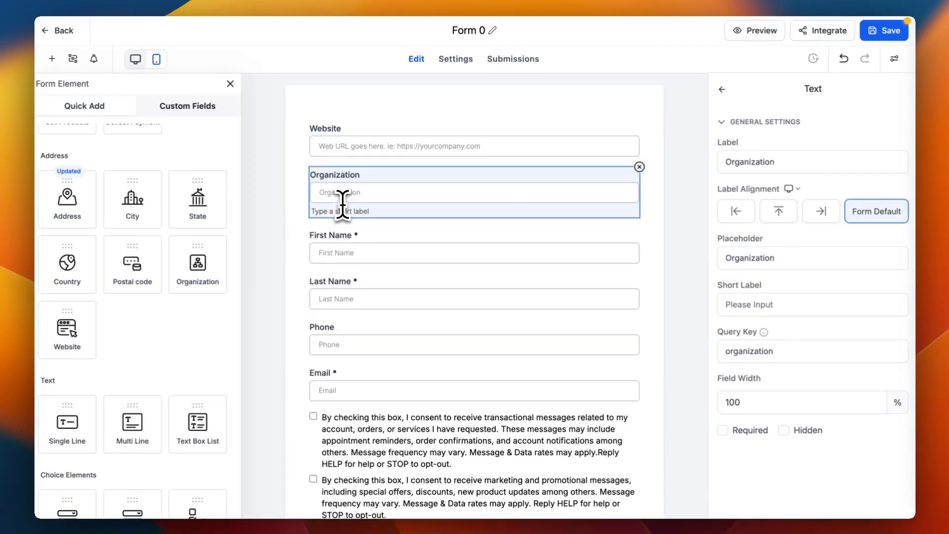
double_click(739, 257)
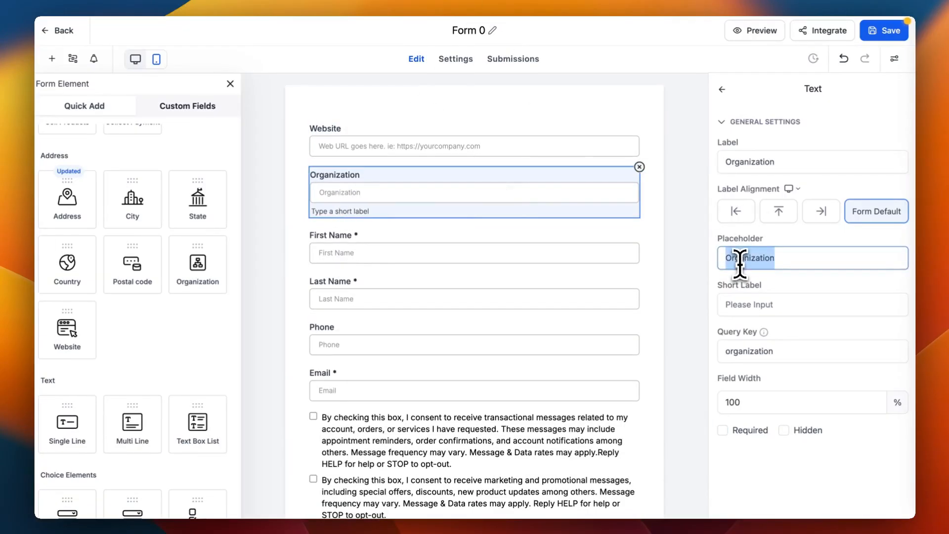
text(Business Name)
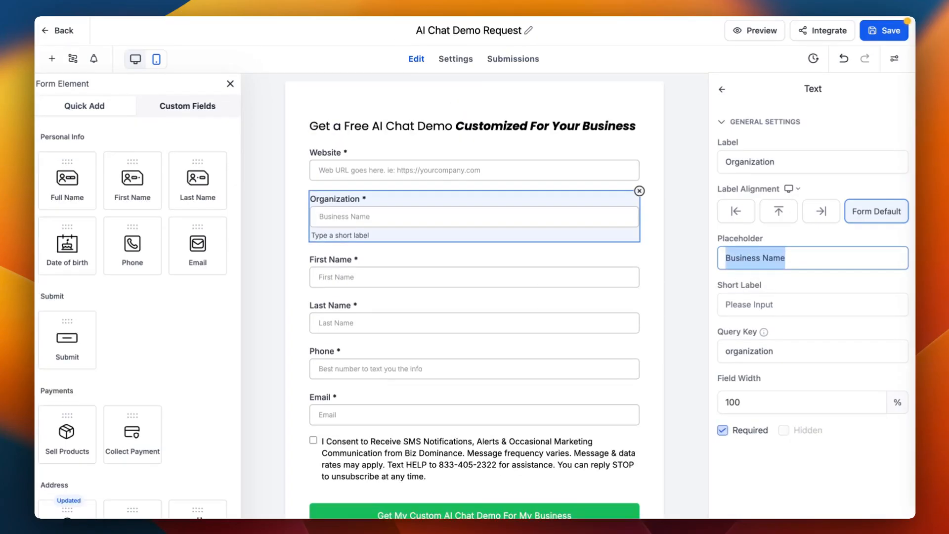
- Copy the reference form's Phone placeholder "Best number to text you the info" into the new form's Phone field and save the form
click(352, 370)
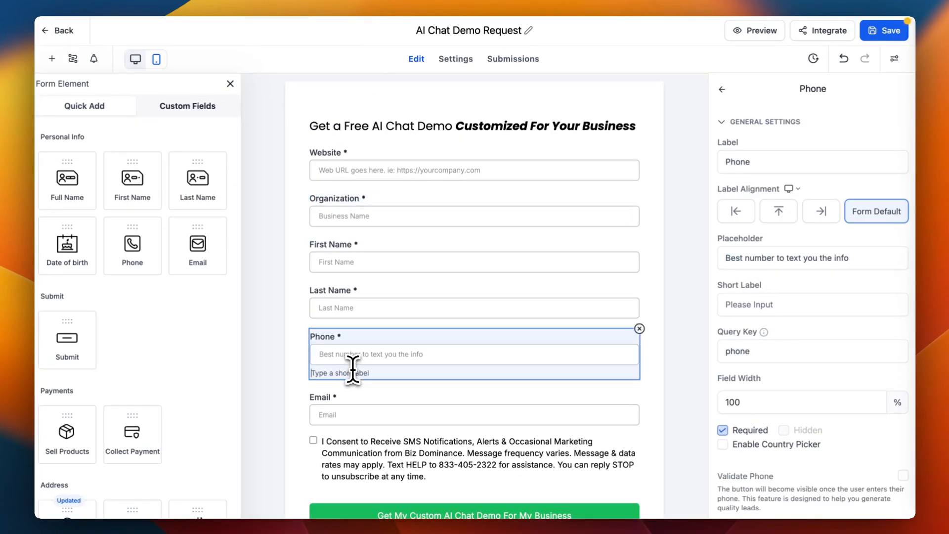
triple_click(758, 257)
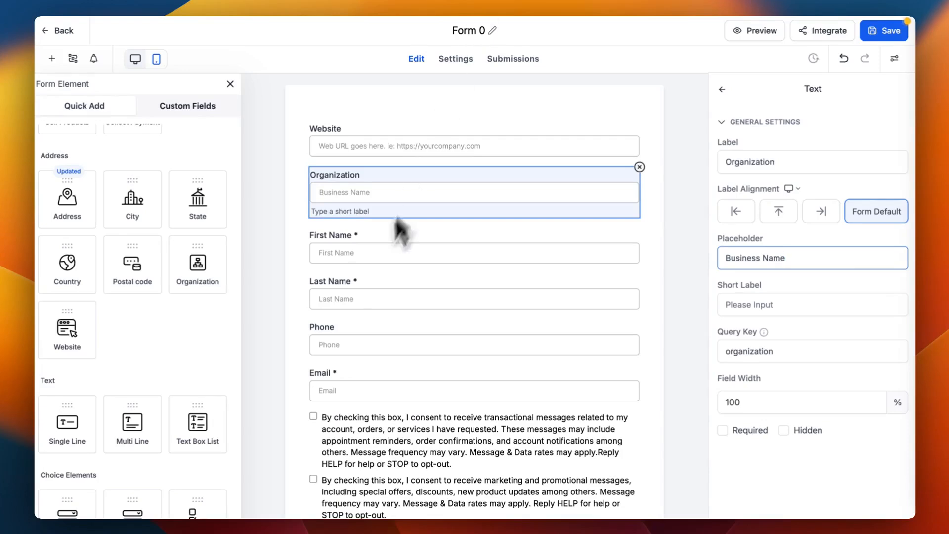
click(350, 343)
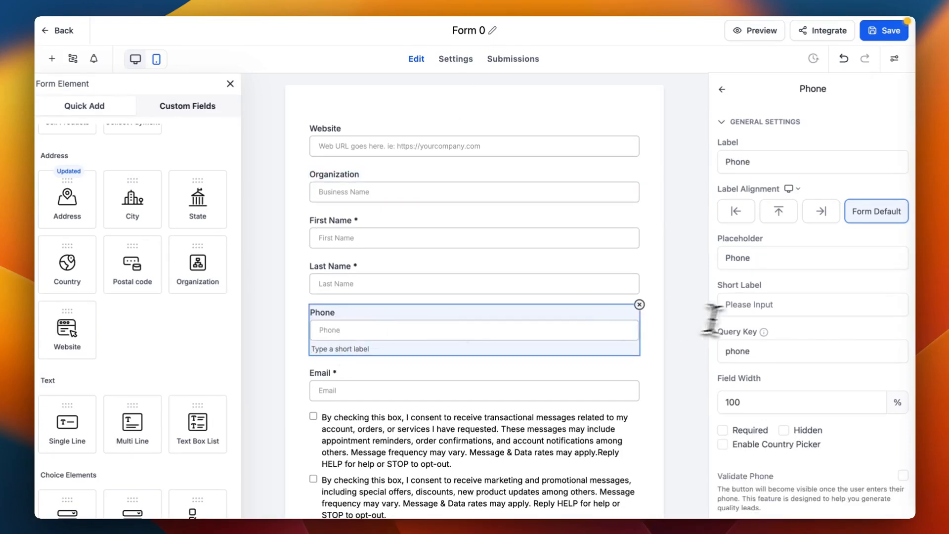
click(753, 257)
double_click(752, 257)
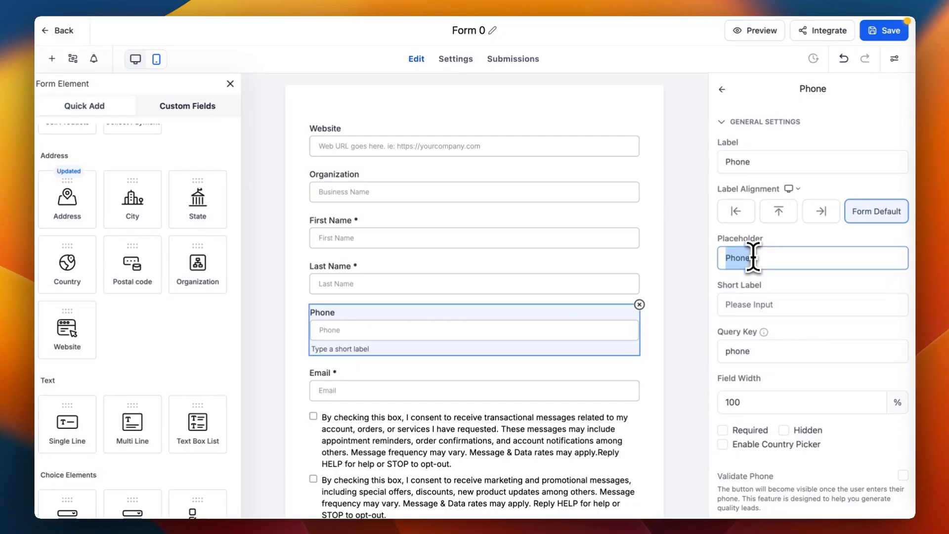
key(super+v)
click(667, 286)
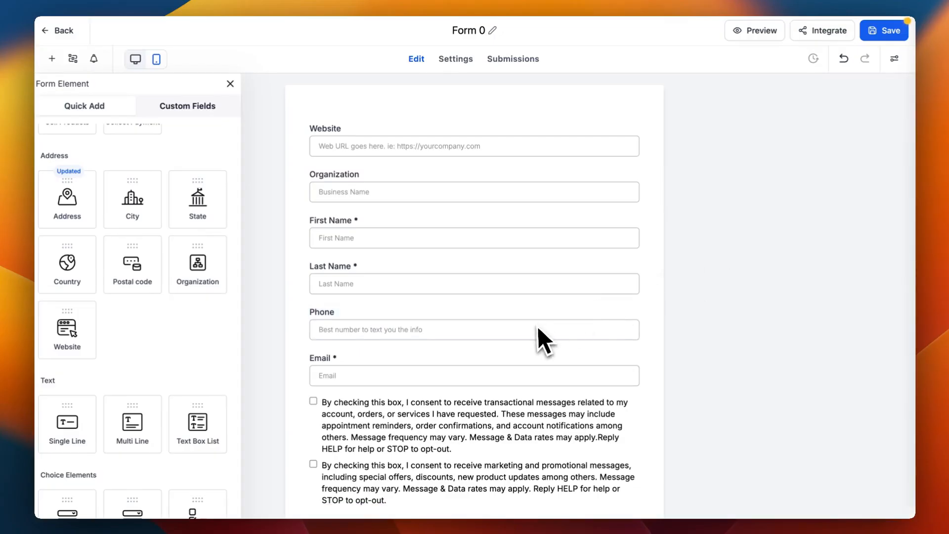
click(884, 33)
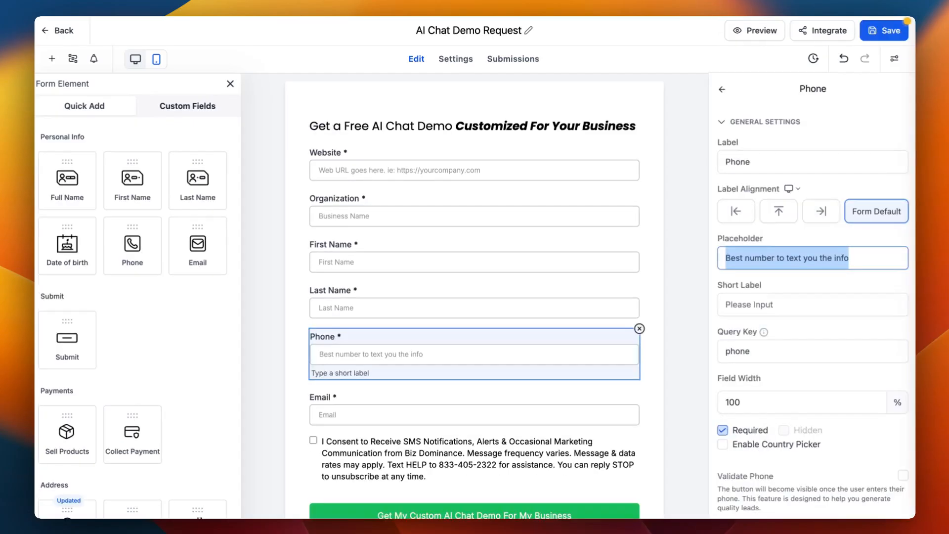
- Add a Text element above Website containing the reference form's heading "Get a Free AI Chat Demo Customized For Your Business"
click(367, 126)
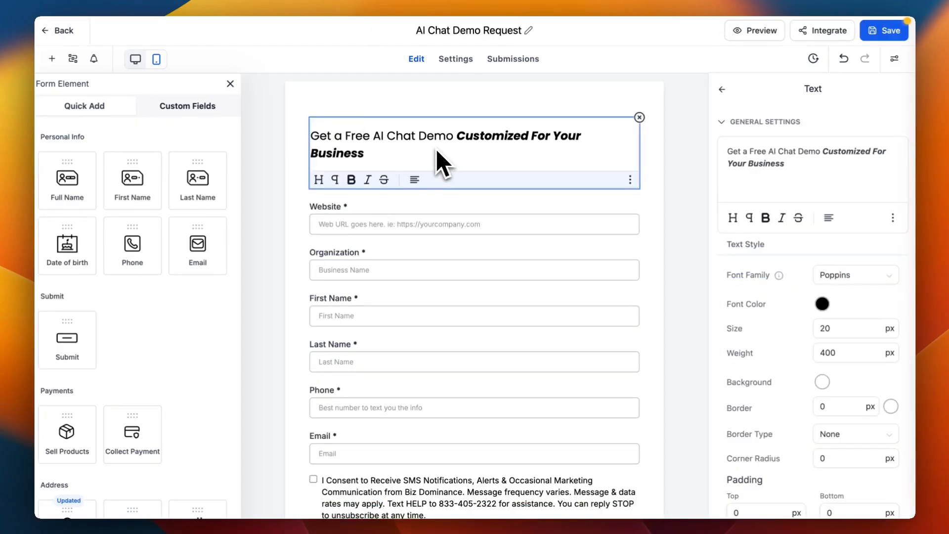
double_click(755, 164)
triple_click(755, 164)
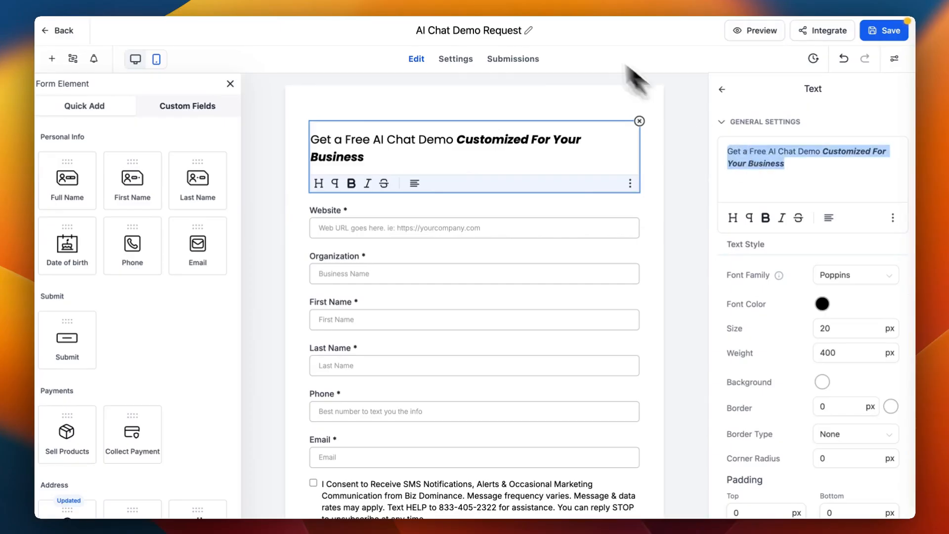
click(524, 1)
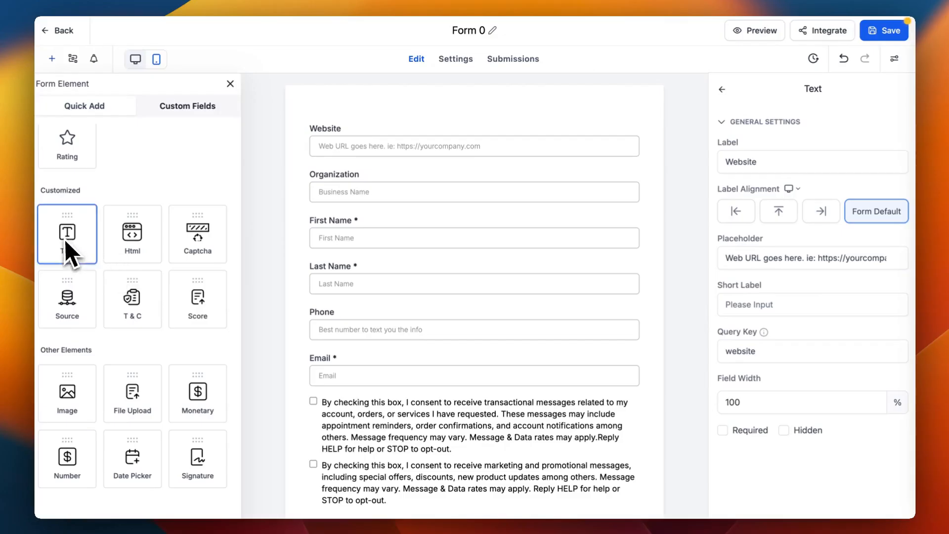
drag(66, 241, 370, 125)
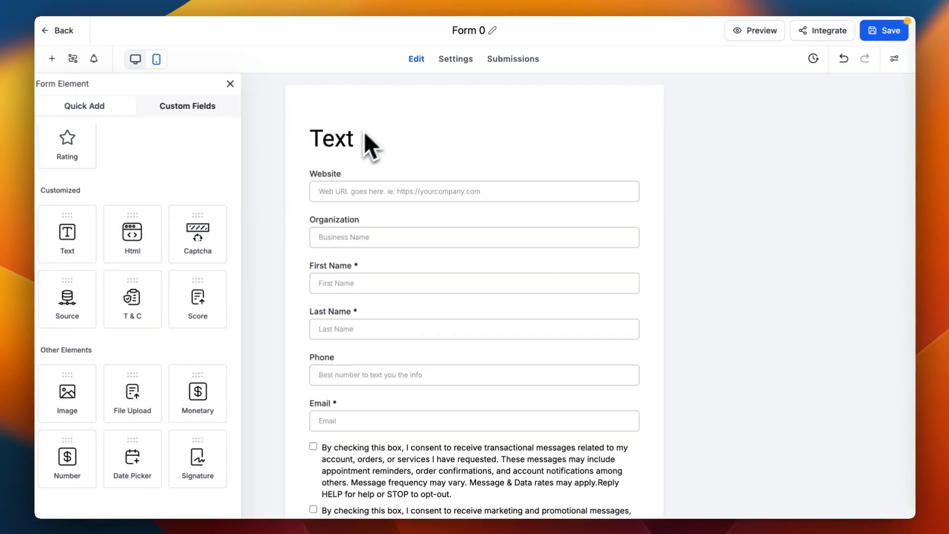
double_click(338, 142)
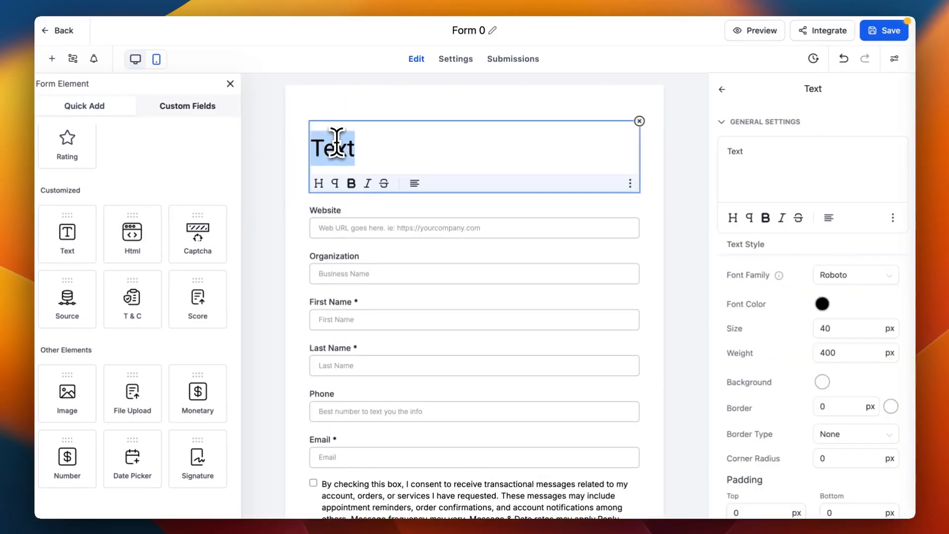
key(super+v)
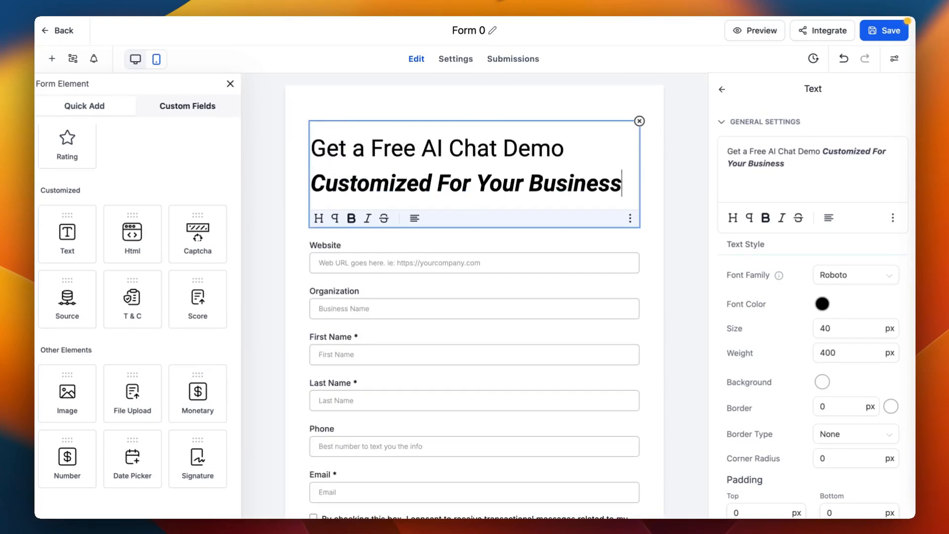
- Set the new form's heading text size to 20 px
click(826, 328)
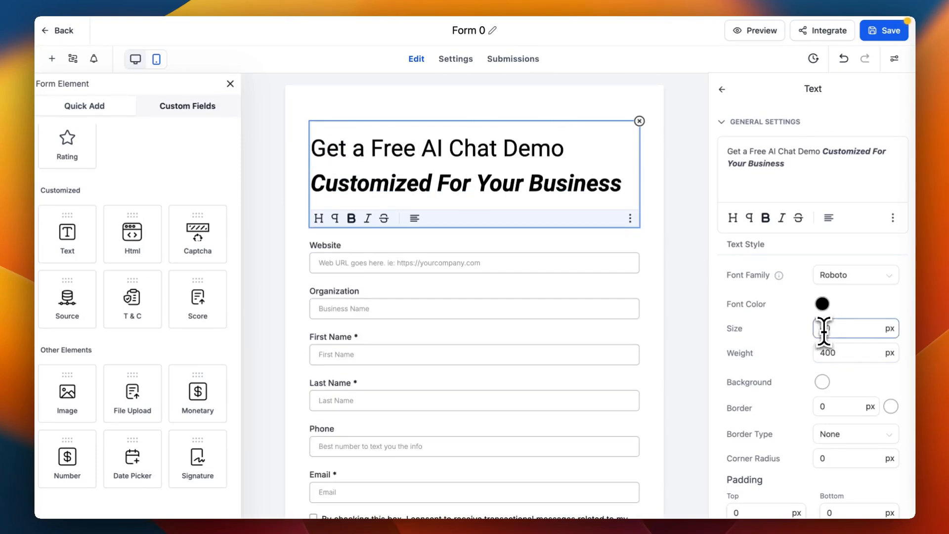
key(BackSpace)
text(20)
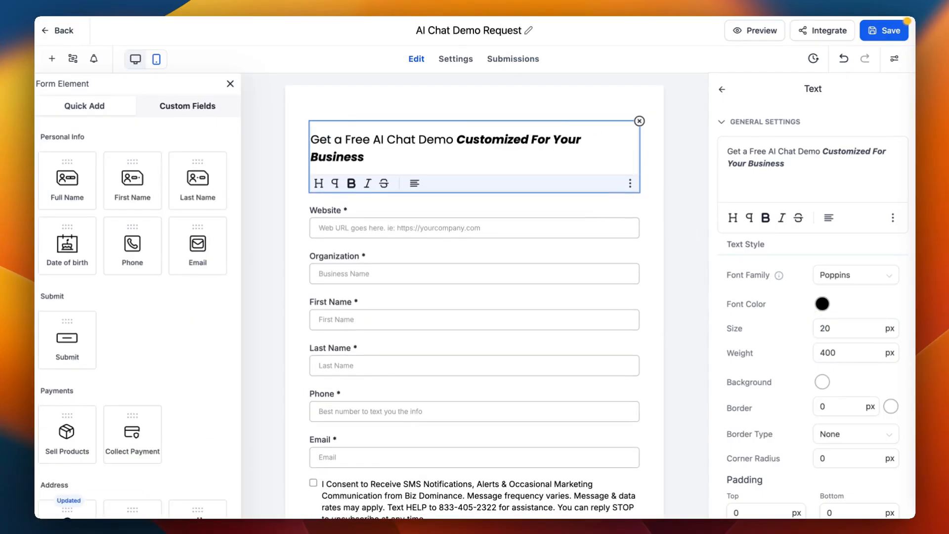
- Set the new form's heading font to Poppins, matching the AI Chat Demo Request form, and save the form
click(465, 139)
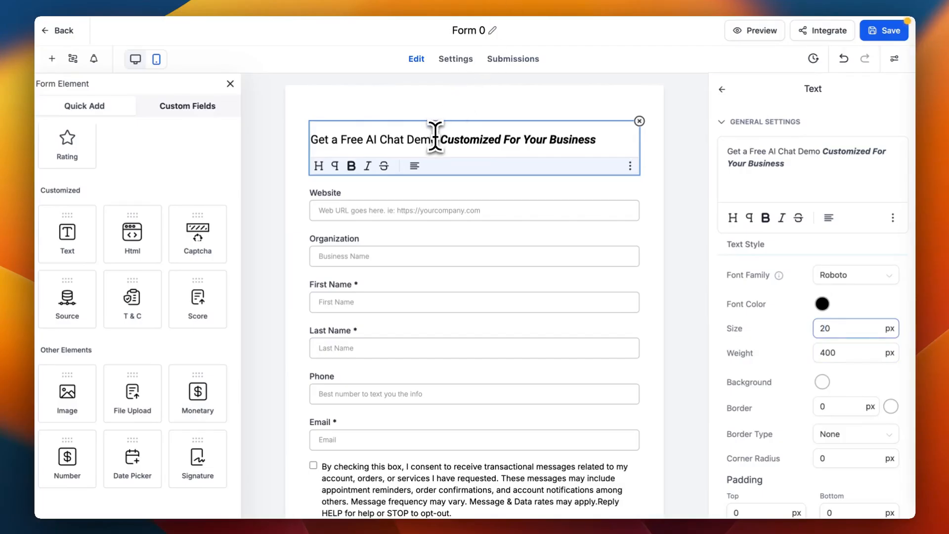
click(435, 138)
key(ctrl+a)
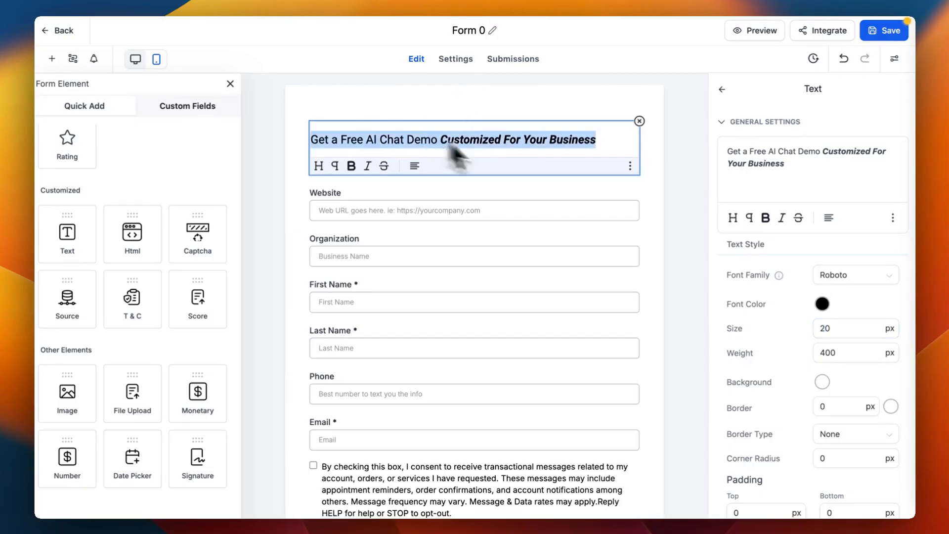
click(840, 277)
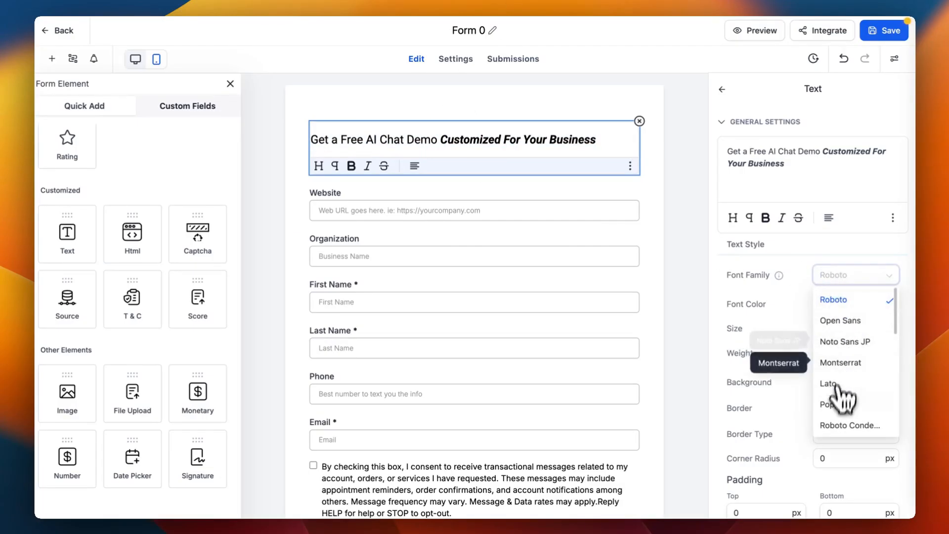
click(836, 405)
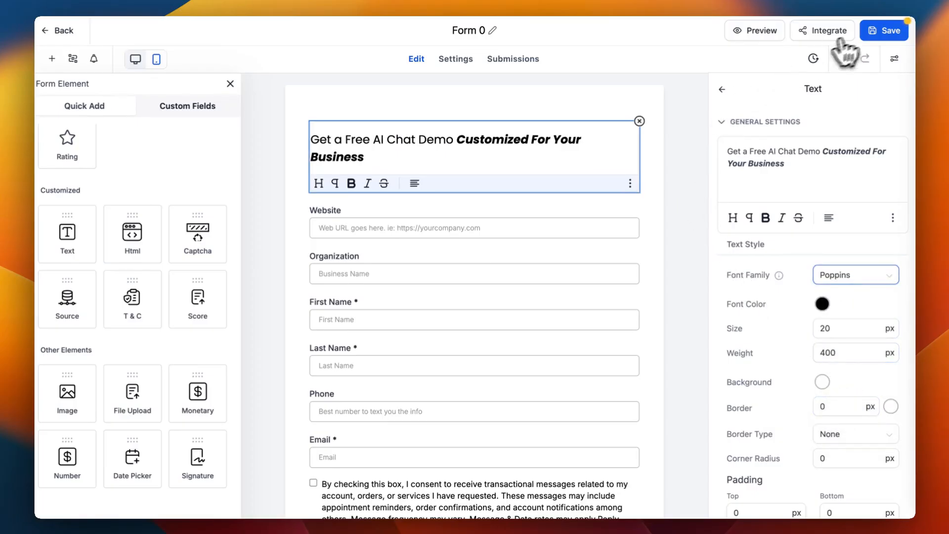
click(876, 31)
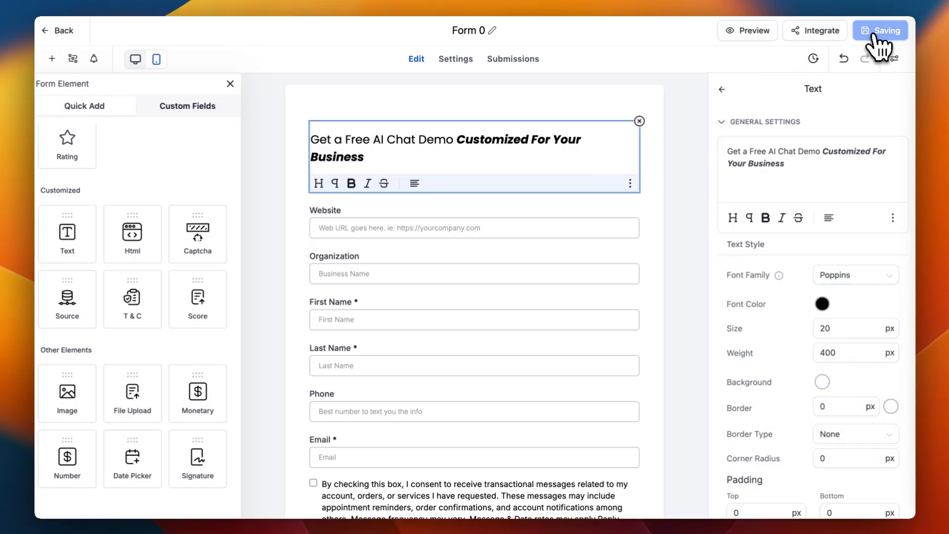
- Rename the new form as "Demo Opt-in Form"
click(462, 30)
text(Demo Op)
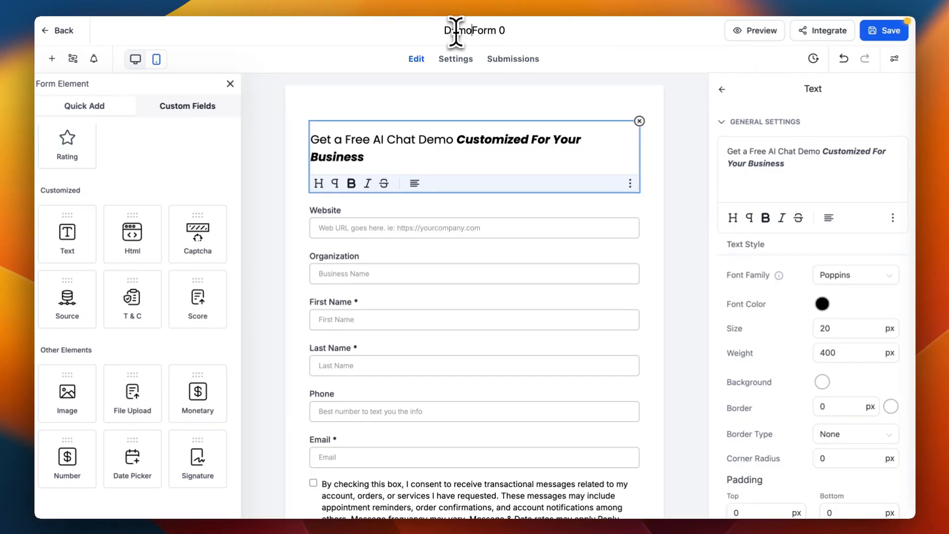
text(tin)
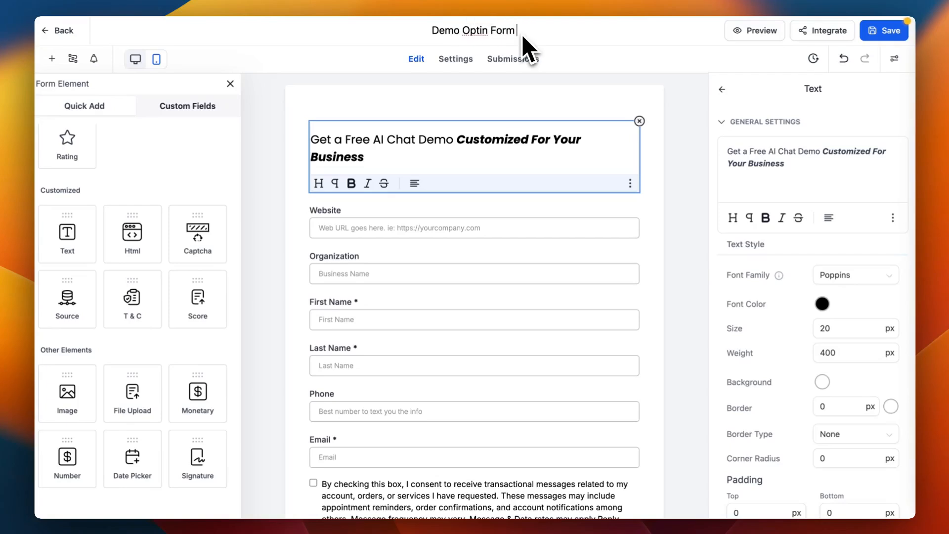
key(Left)
key(Left)
key(Left)
key(Left)
key(Left)
key(Left)
key(Left)
key(Left)
text(-)
click(483, 43)
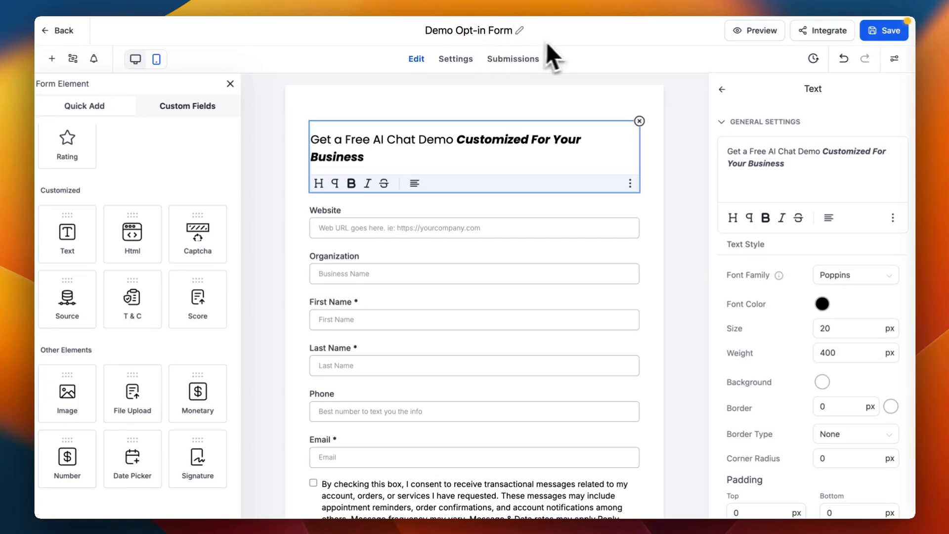
- Copy the Privacy Policy link URL {{ custom_values.privacy_page }} from the AI Chat Demo Request form's footer text
scroll(595, 149, down, 4)
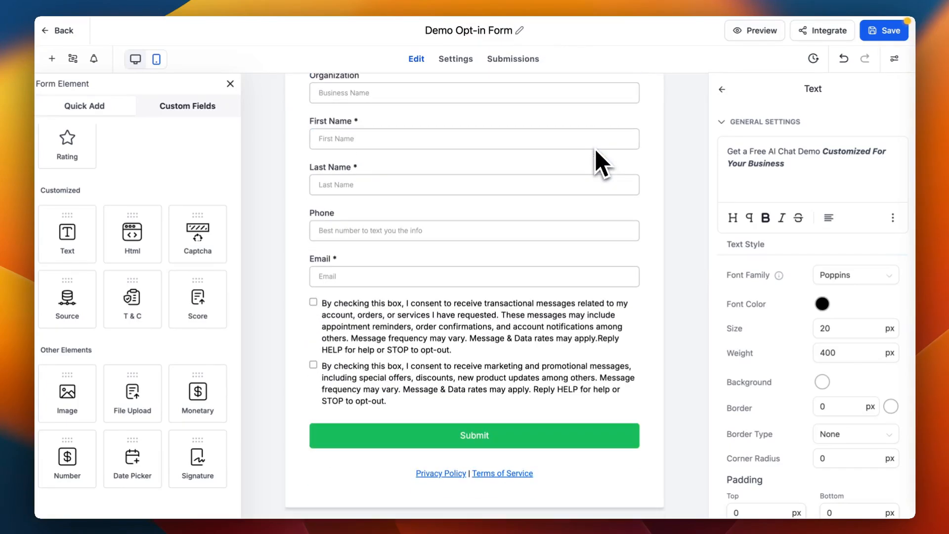
scroll(595, 150, up, 4)
scroll(595, 149, down, 4)
click(461, 474)
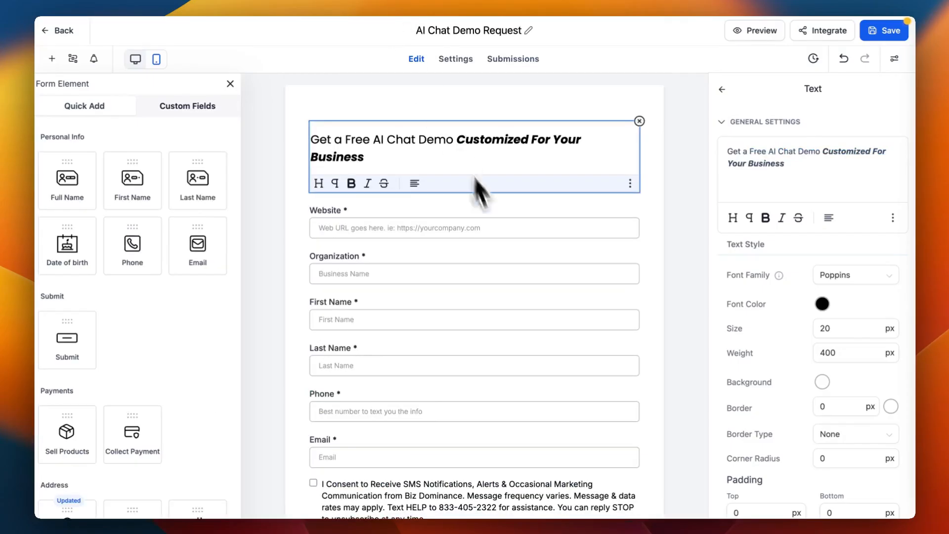
scroll(484, 232, down, 5)
click(564, 454)
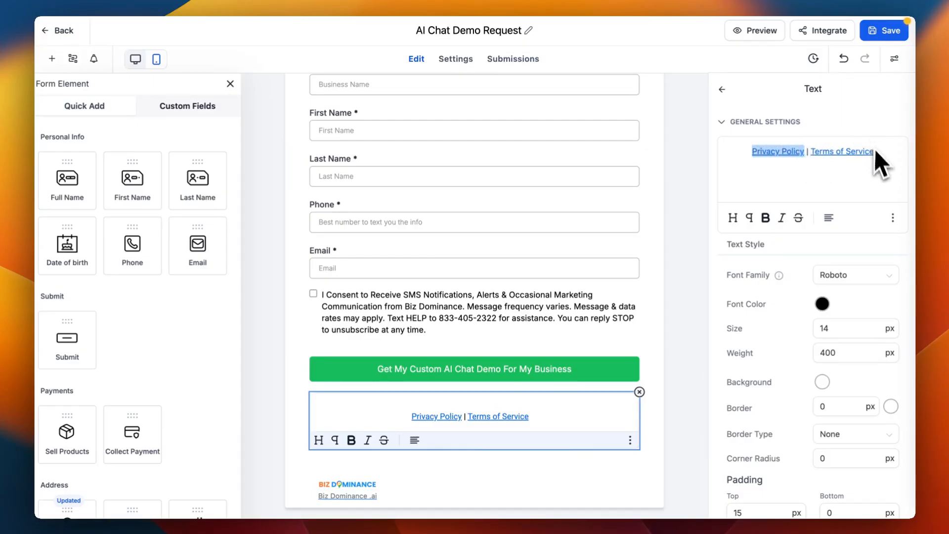
click(893, 218)
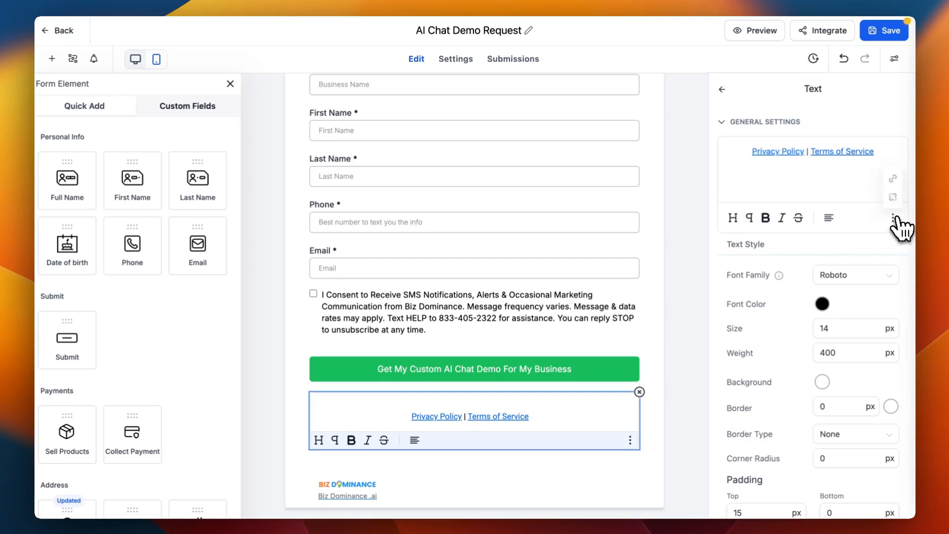
click(892, 177)
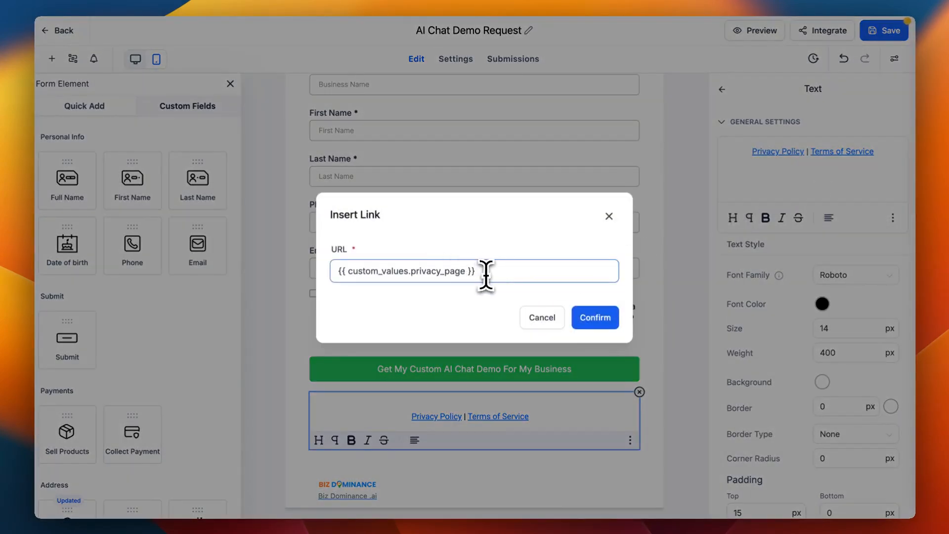
drag(484, 271, 341, 274)
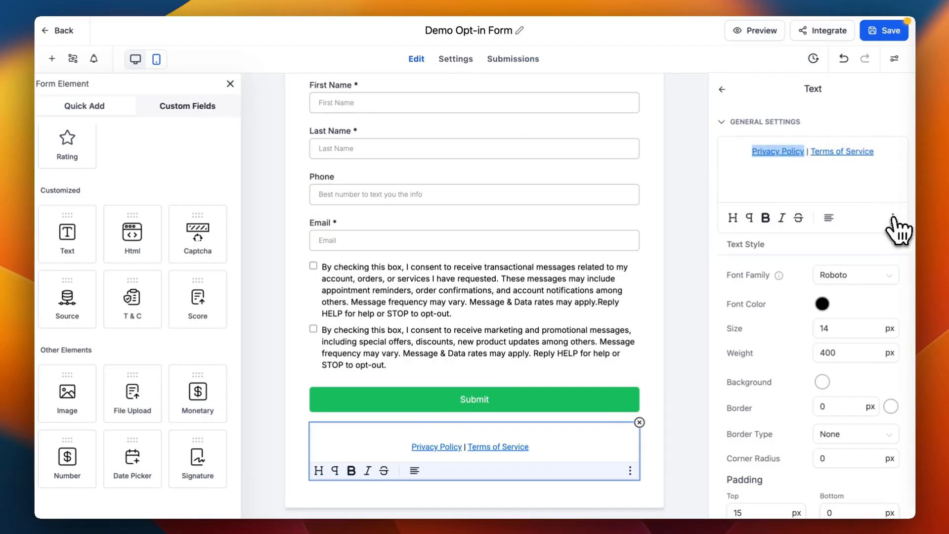
- Link the Demo Opt-in Form's Privacy Policy text to {{ custom_values.privacy_page }}
click(895, 176)
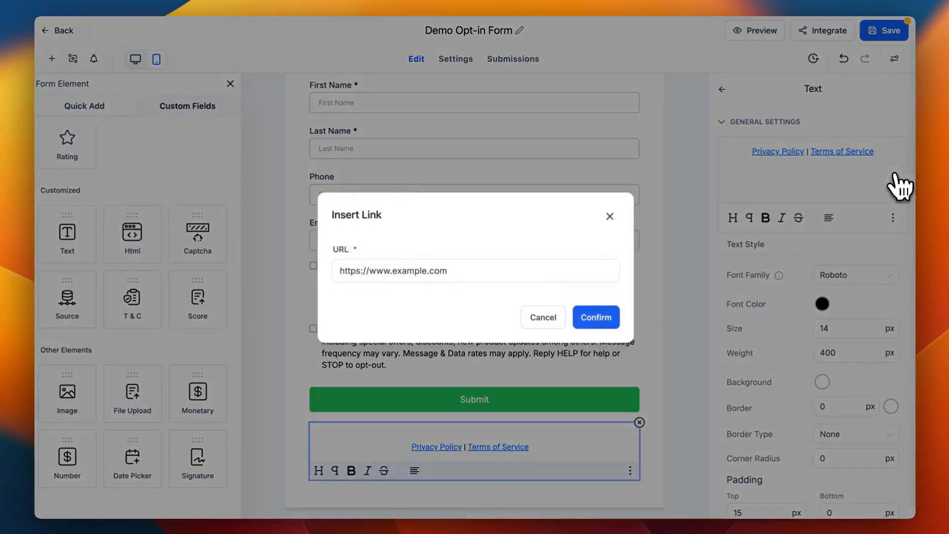
triple_click(452, 272)
text({{ custom_values.privacy_page }})
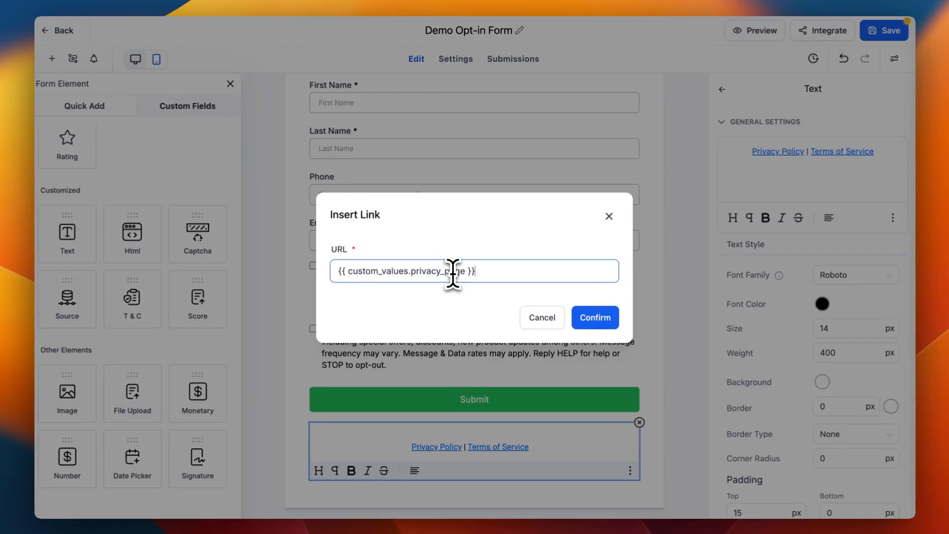
click(597, 318)
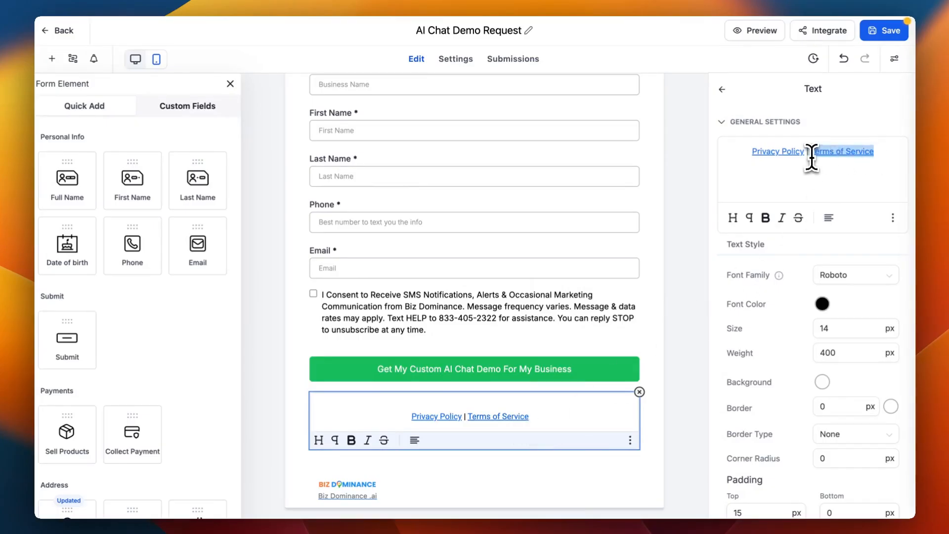
- Copy the Terms of Service link URL from the AI Chat Demo Request form's footer text
click(892, 218)
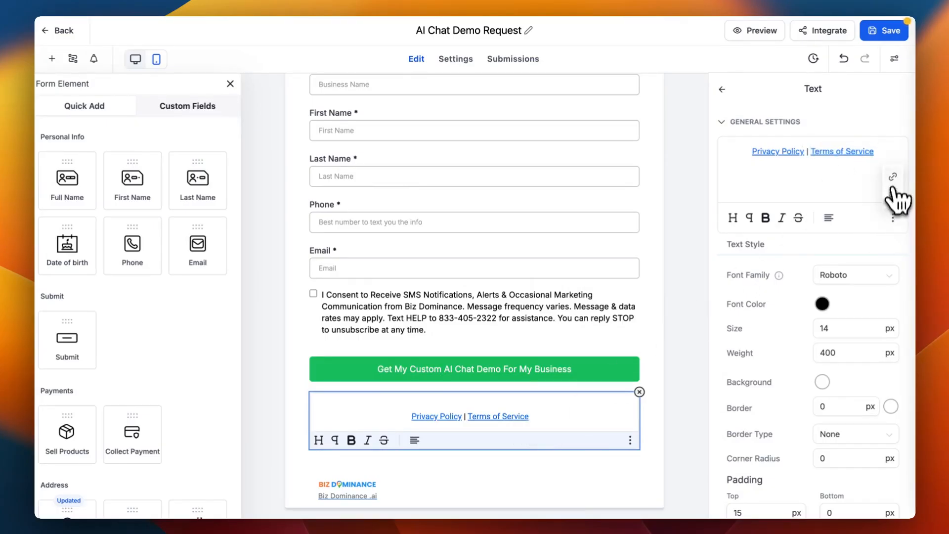
click(893, 196)
drag(523, 271, 346, 271)
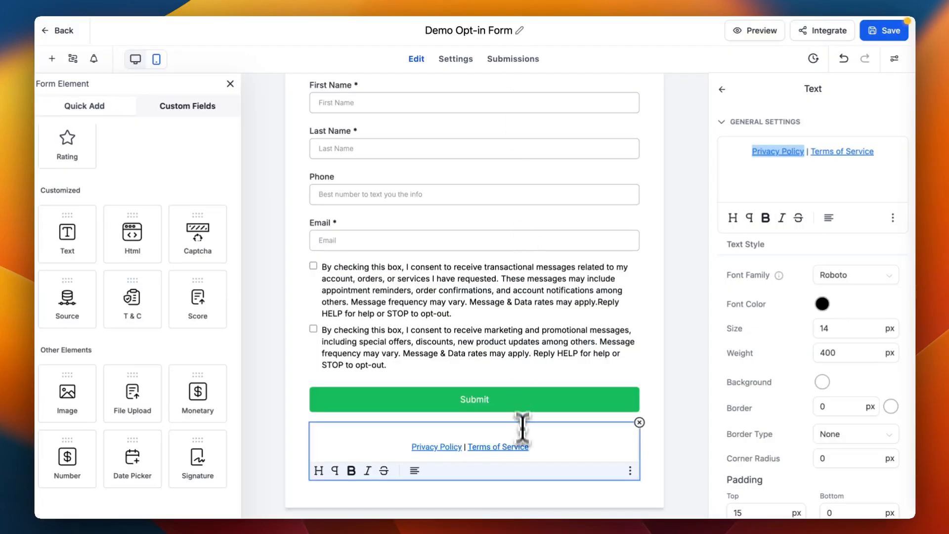
- Link the Demo Opt-in Form's Terms of Service text to {{ custom_values.terms_of_service }} and save the form
click(522, 447)
drag(531, 447, 473, 448)
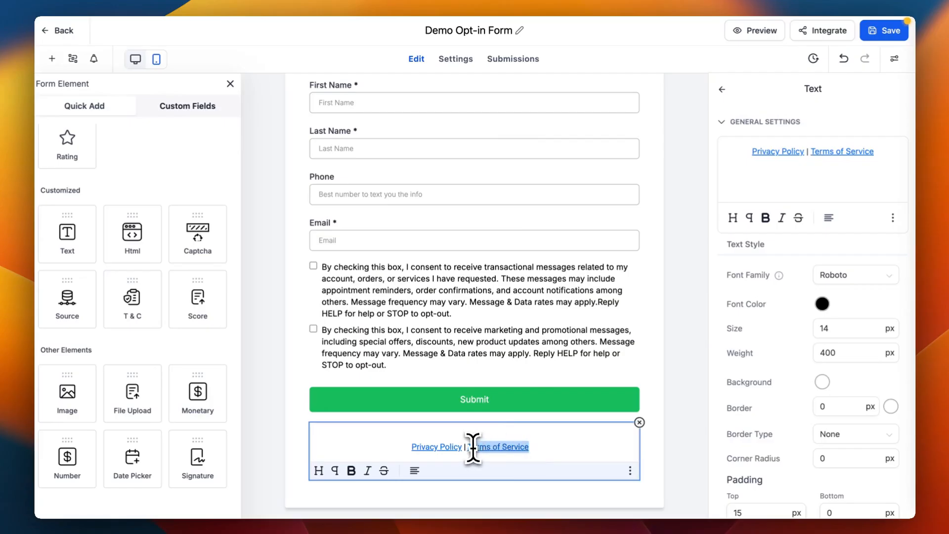
click(847, 154)
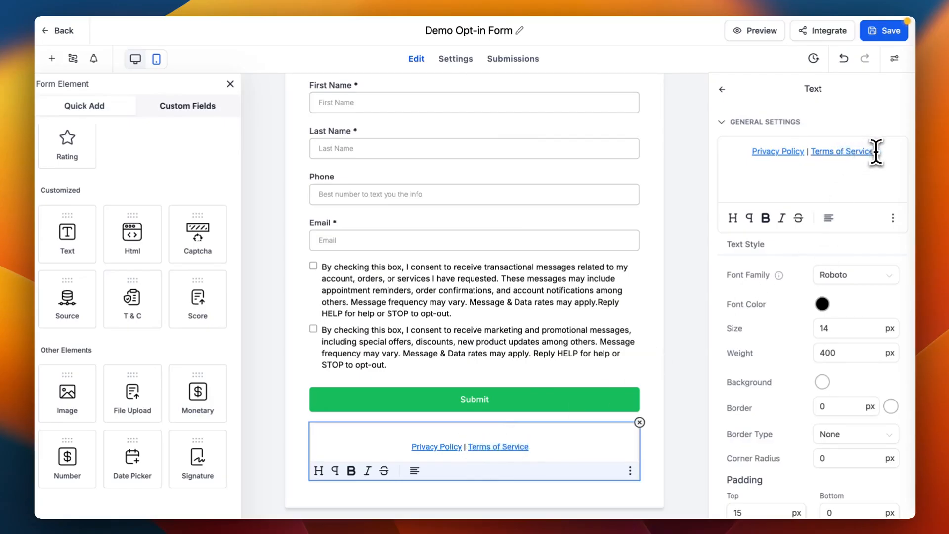
drag(872, 152, 811, 154)
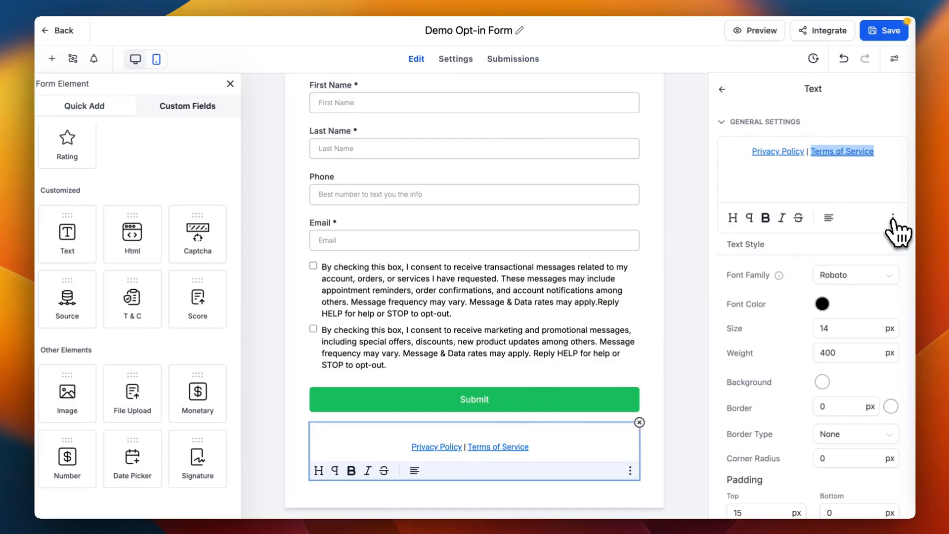
click(893, 217)
click(893, 176)
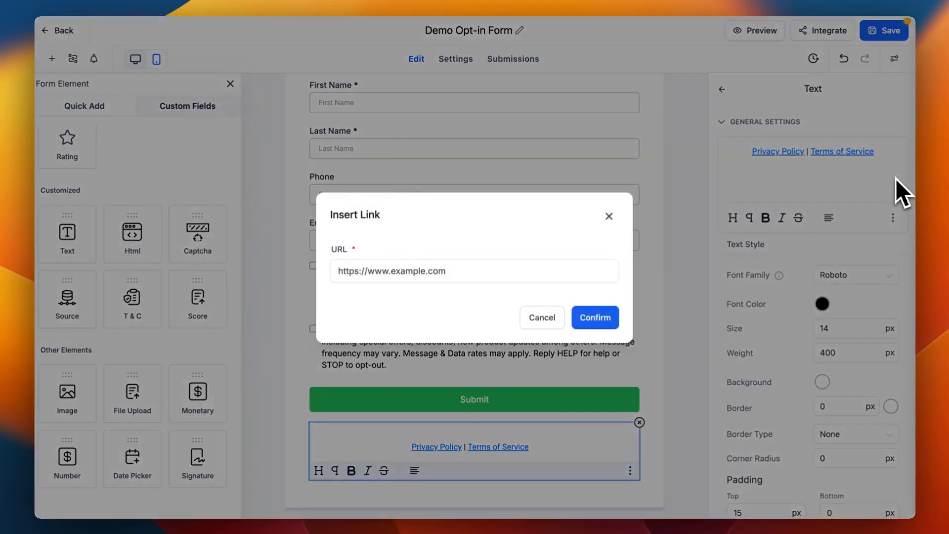
triple_click(528, 270)
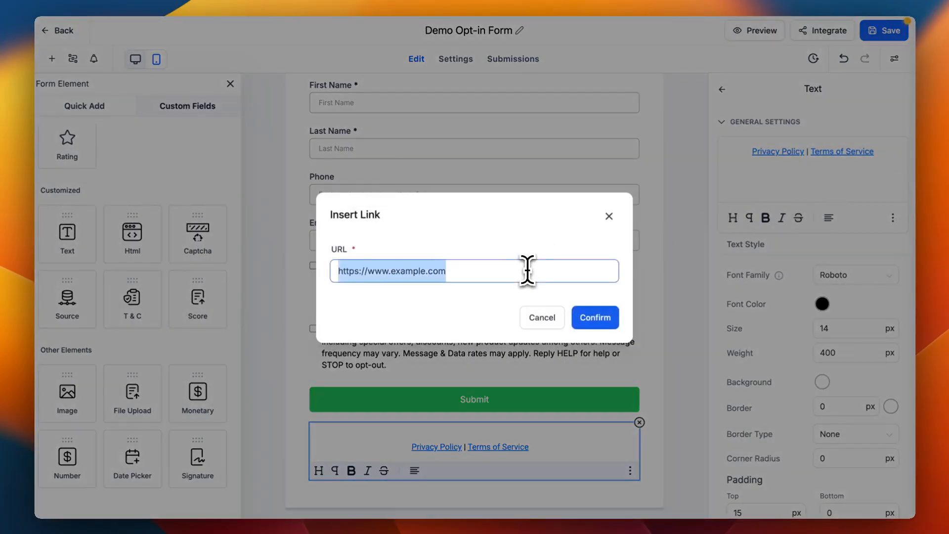
text({{ custom_values.terms_of_service }})
click(598, 320)
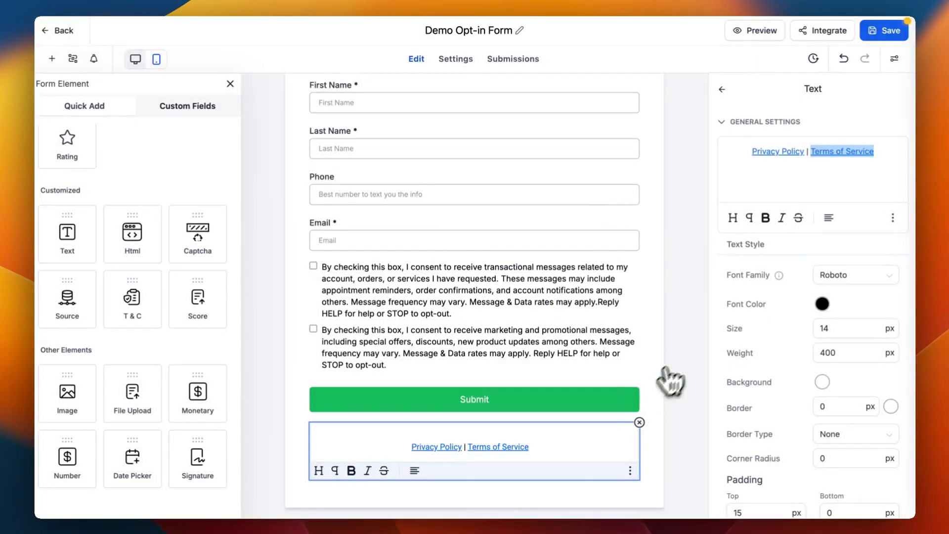
click(895, 30)
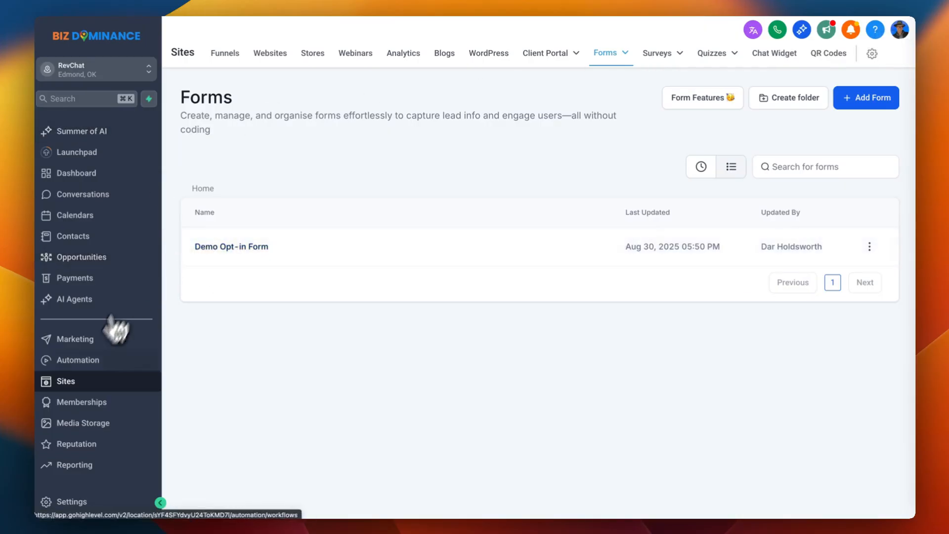
- Open the RevChat website's Homepage for editing
click(271, 54)
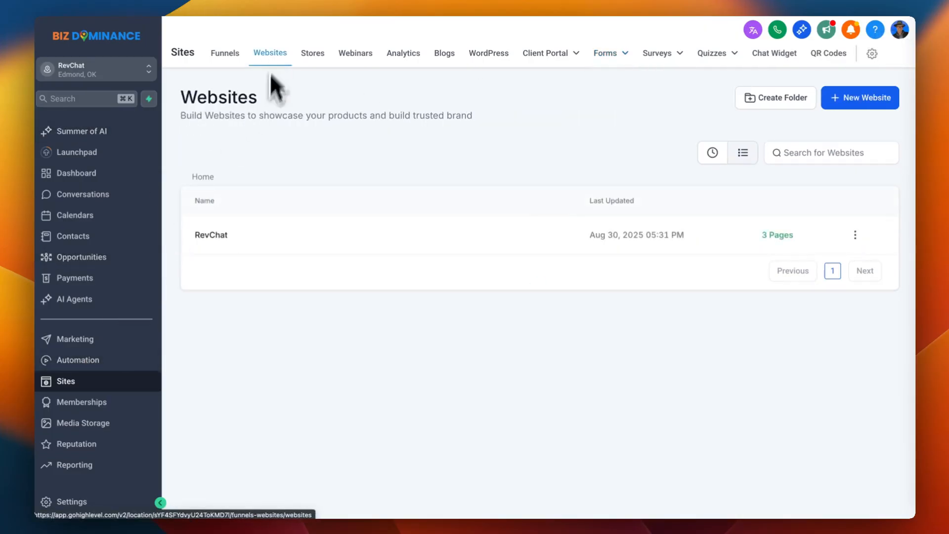
click(211, 236)
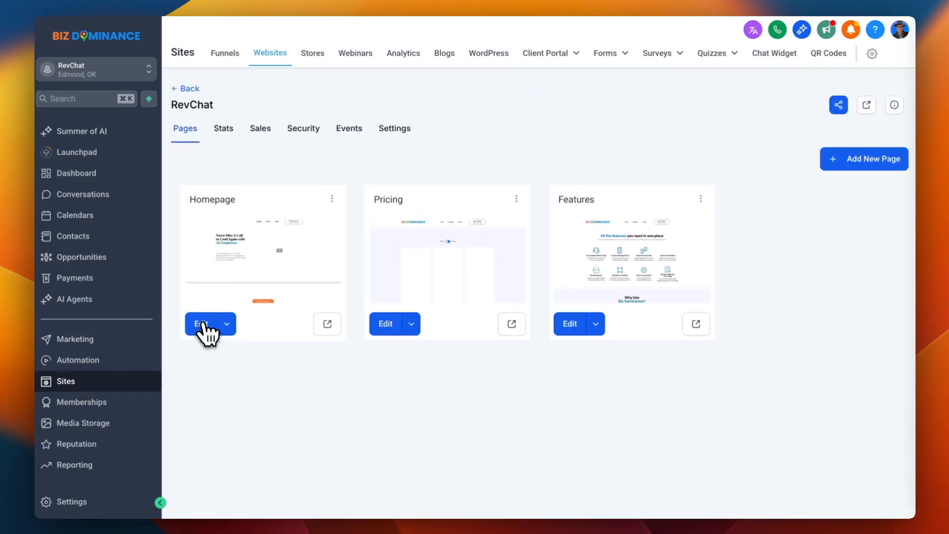
click(203, 324)
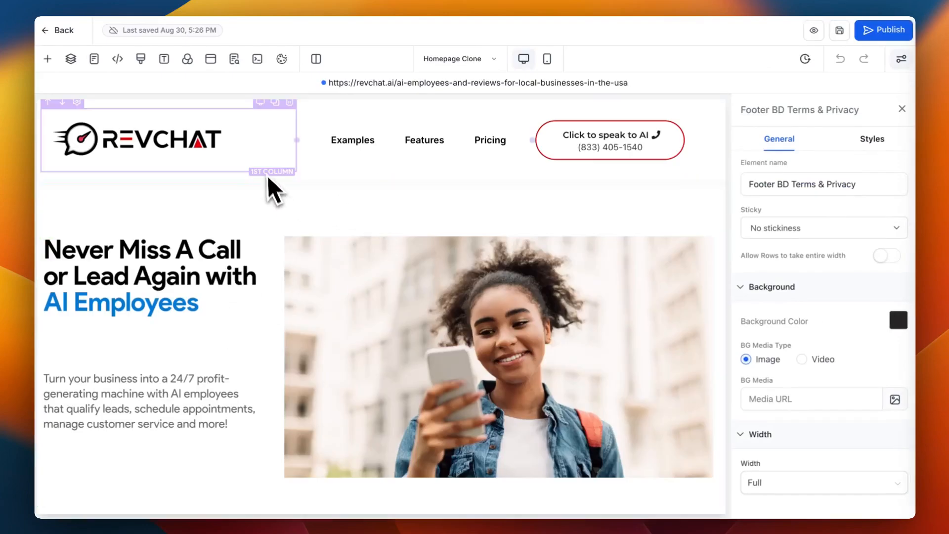
- Open the homepage's exit popup, review its embedded Biz Dominance demo request form and remove that form from the popup
click(210, 59)
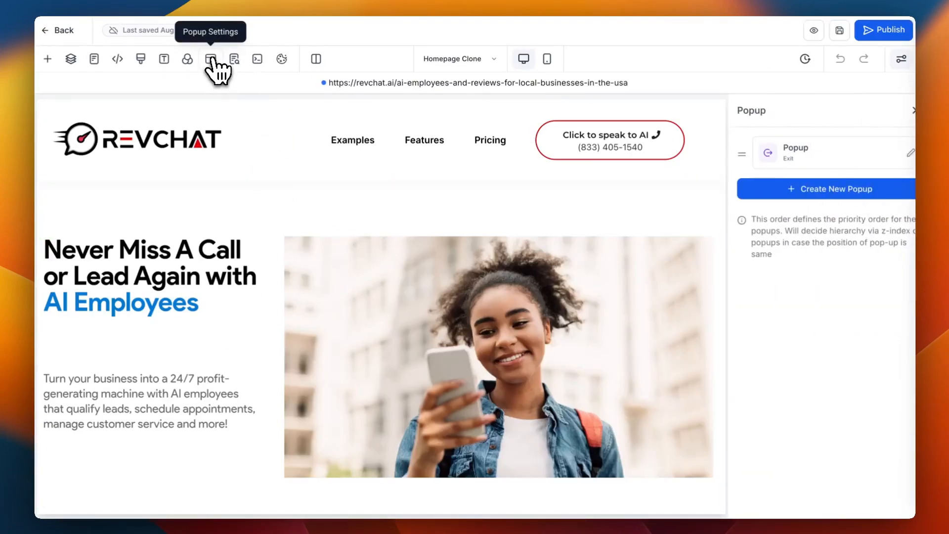
click(896, 153)
scroll(509, 233, down, 5)
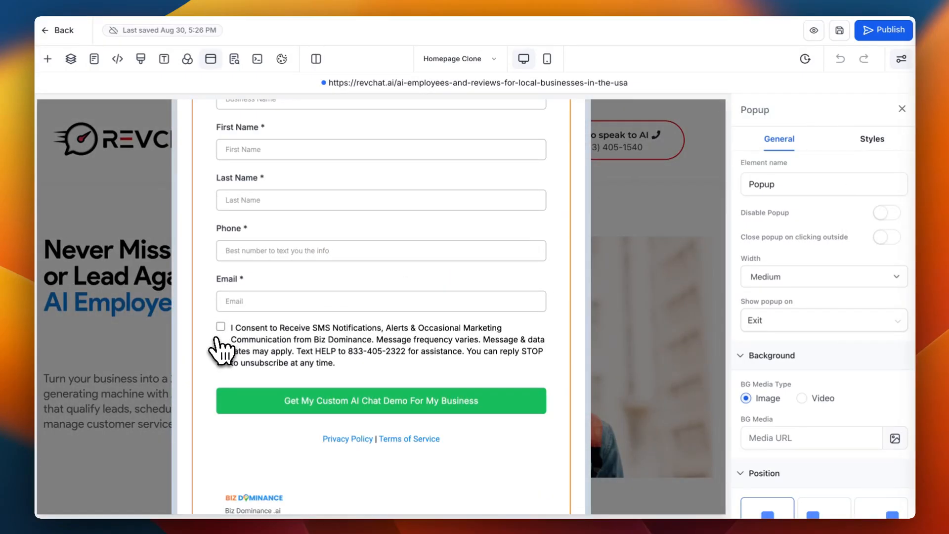
scroll(221, 349, down, 2)
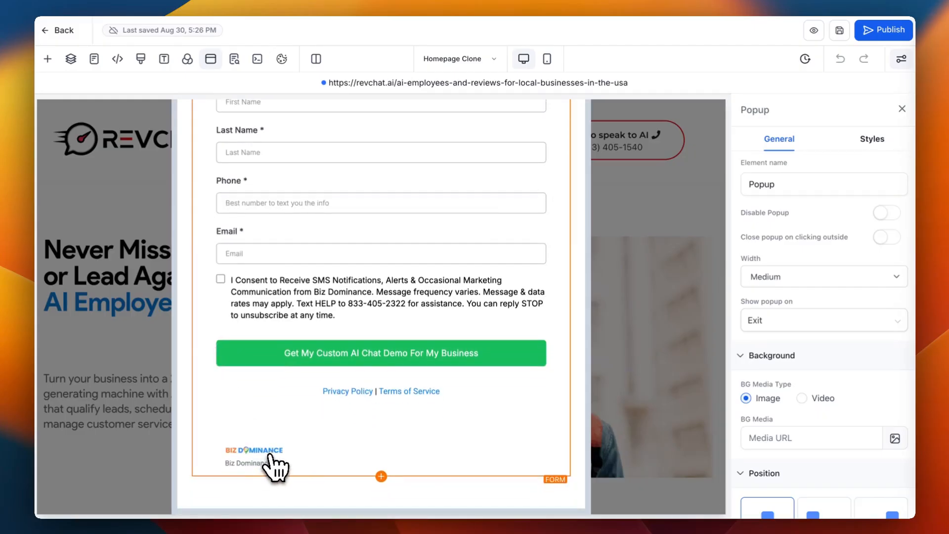
scroll(273, 438, up, 6)
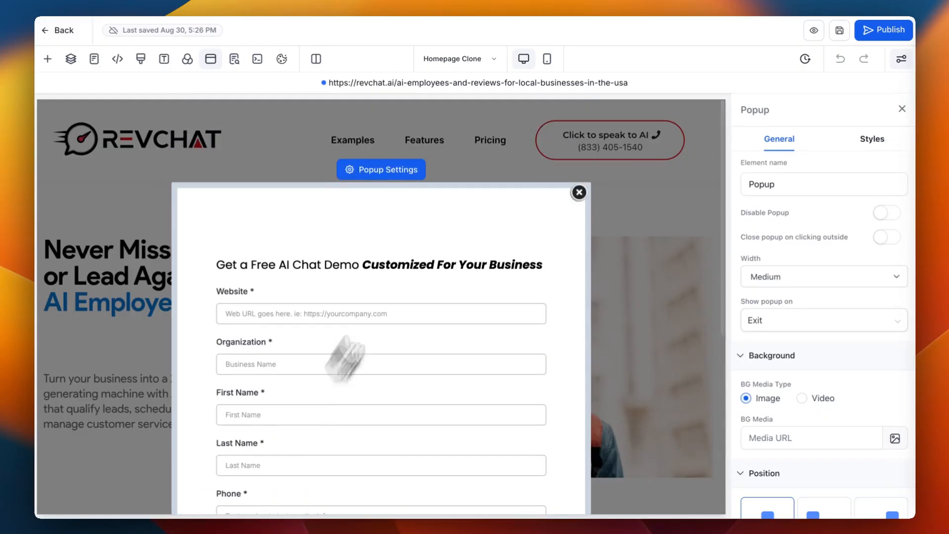
scroll(491, 286, down, 5)
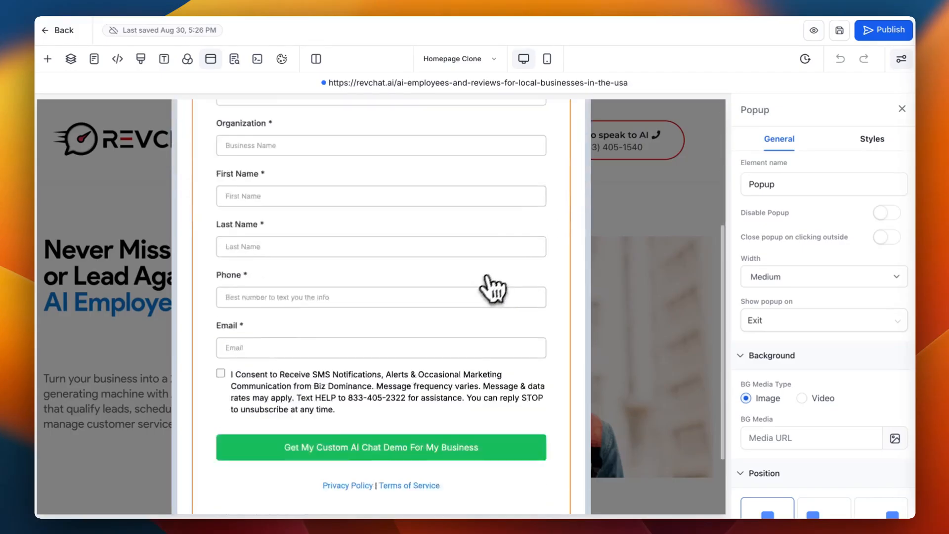
scroll(485, 290, up, 5)
click(563, 190)
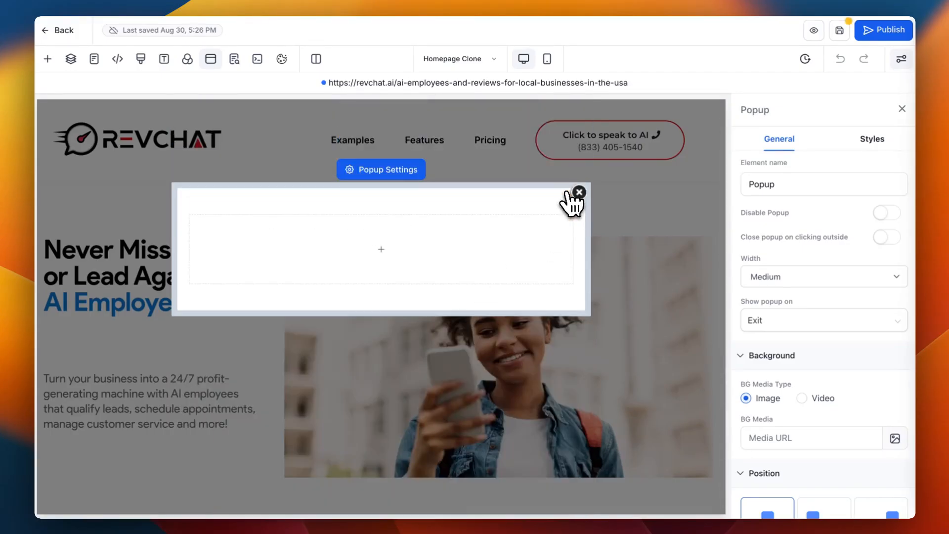
- Add a Form element to the empty homepage popup and select Demo Opt-in Form for it
click(393, 249)
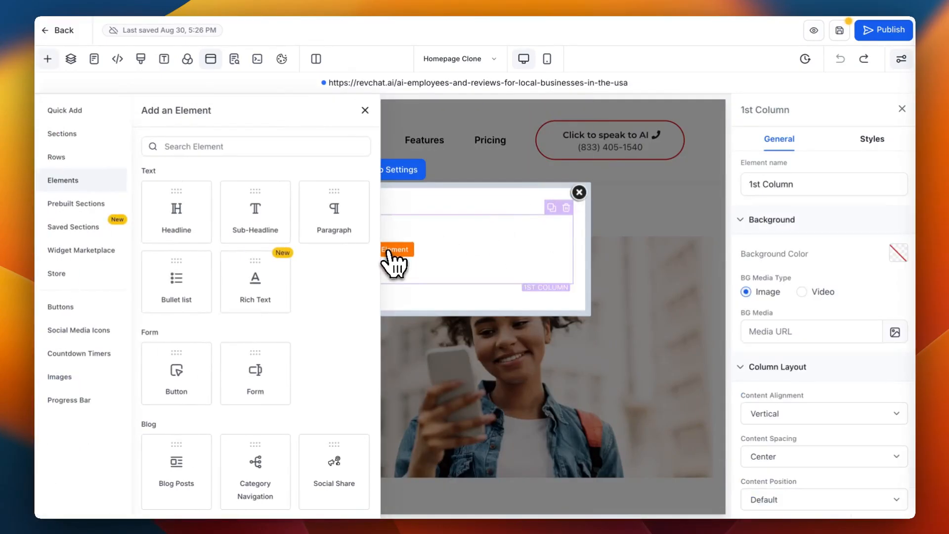
click(260, 374)
click(486, 224)
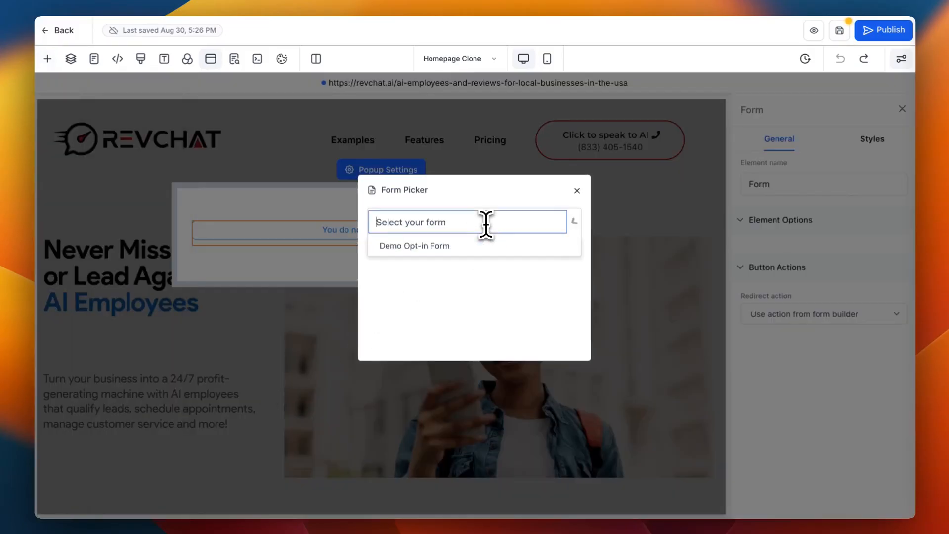
click(434, 246)
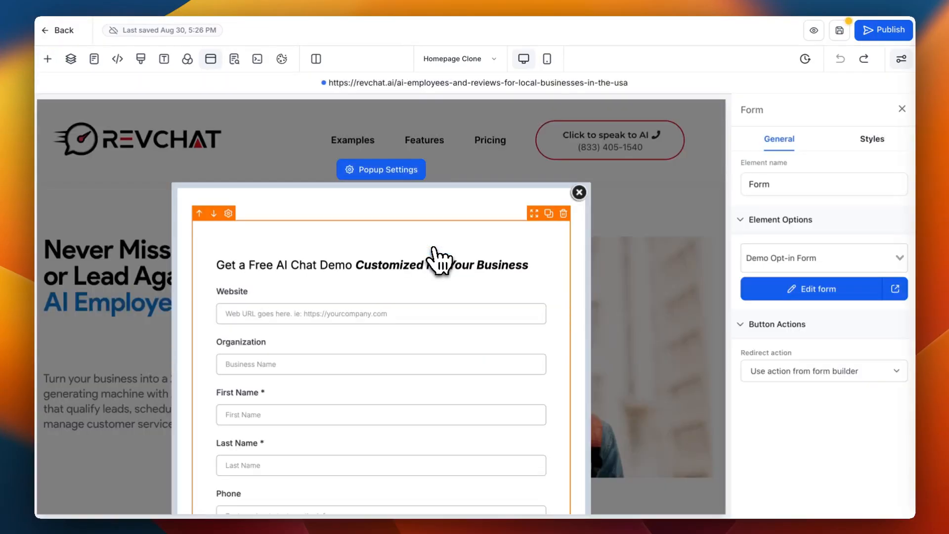
- Check the embedded opt-in form in the popup down to its footer links and publish the homepage
scroll(463, 303, down, 3)
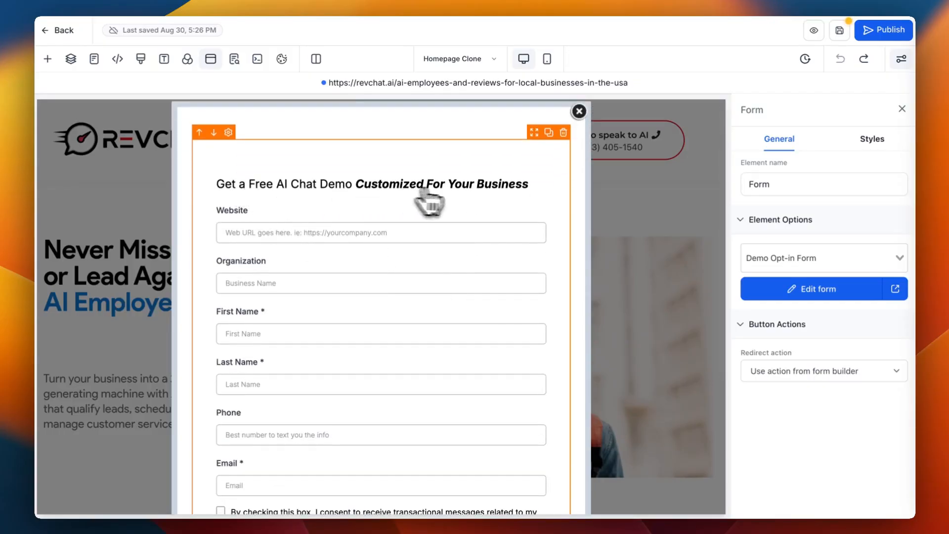
scroll(429, 203, down, 4)
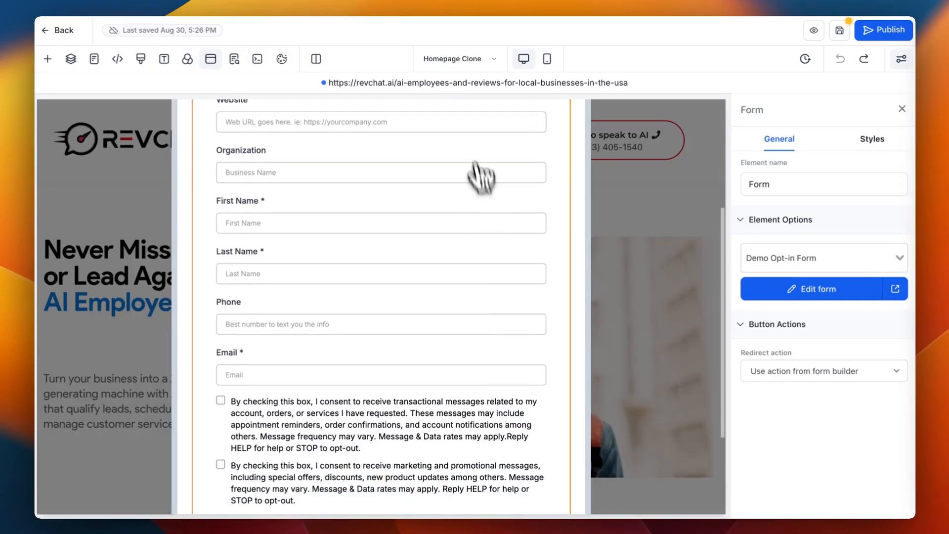
scroll(481, 177, down, 5)
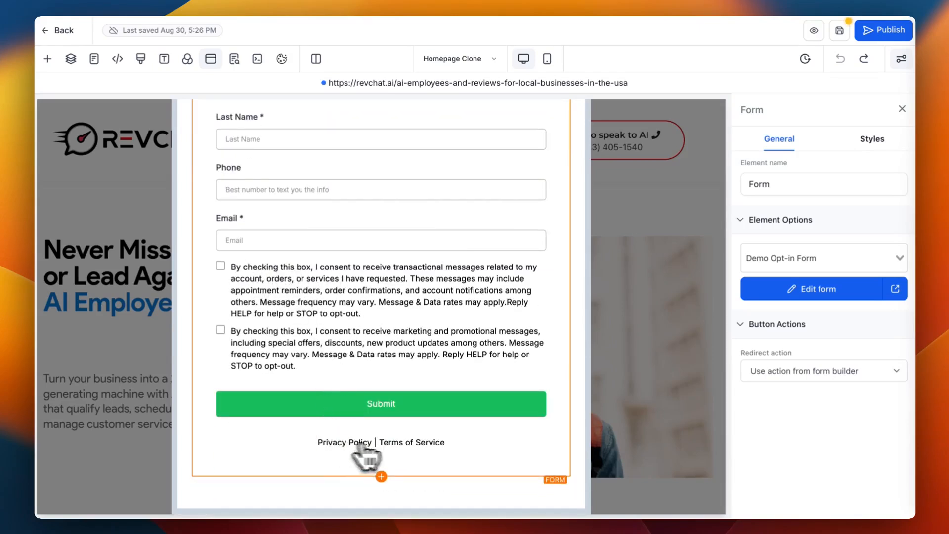
scroll(424, 387, up, 1)
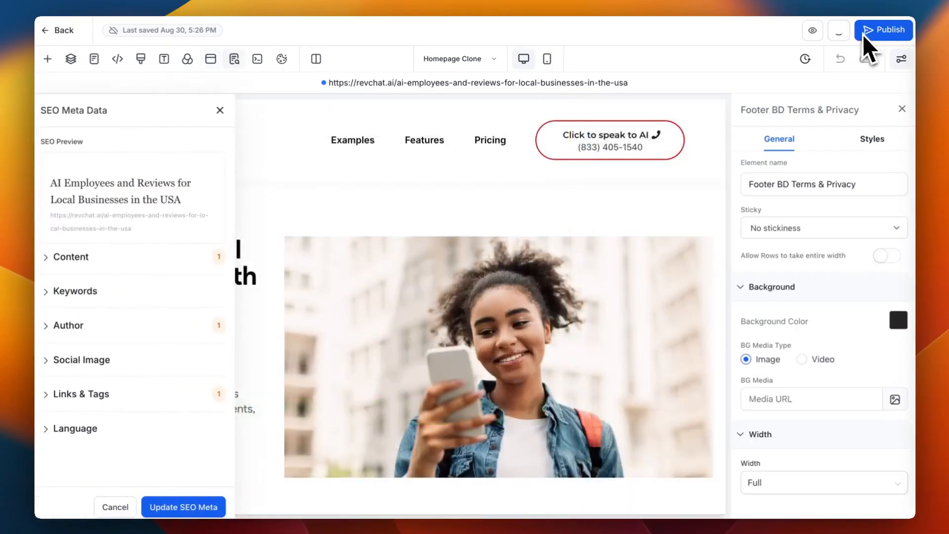
click(870, 35)
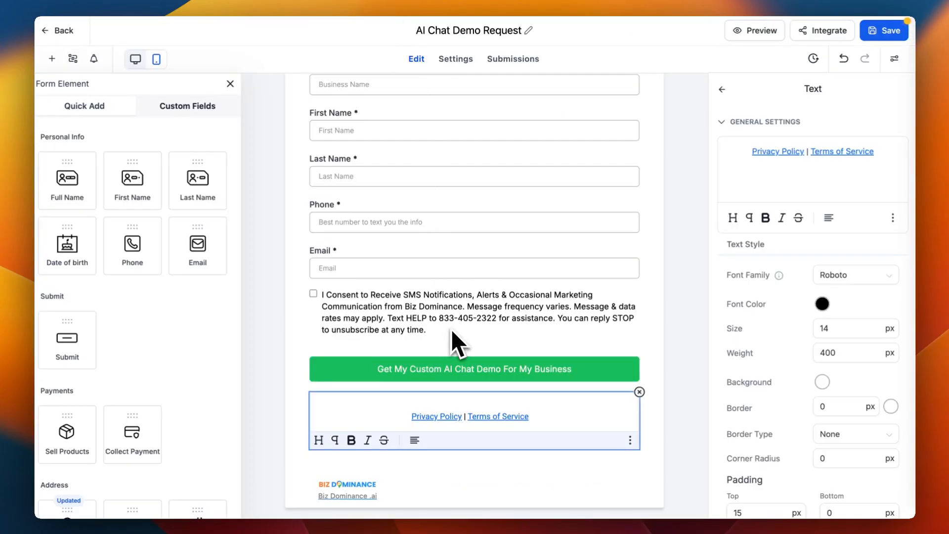
- Copy the AI Chat Demo Request form's button text and set the Demo Opt-in Form's submit button to "Get My Custom AI Chat Demo For My Business!"
click(573, 376)
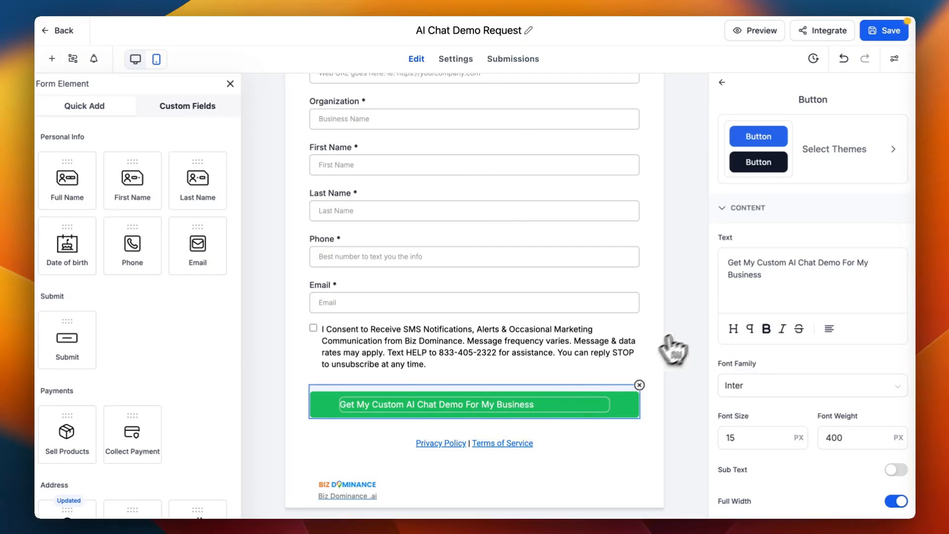
triple_click(779, 277)
key(super+c)
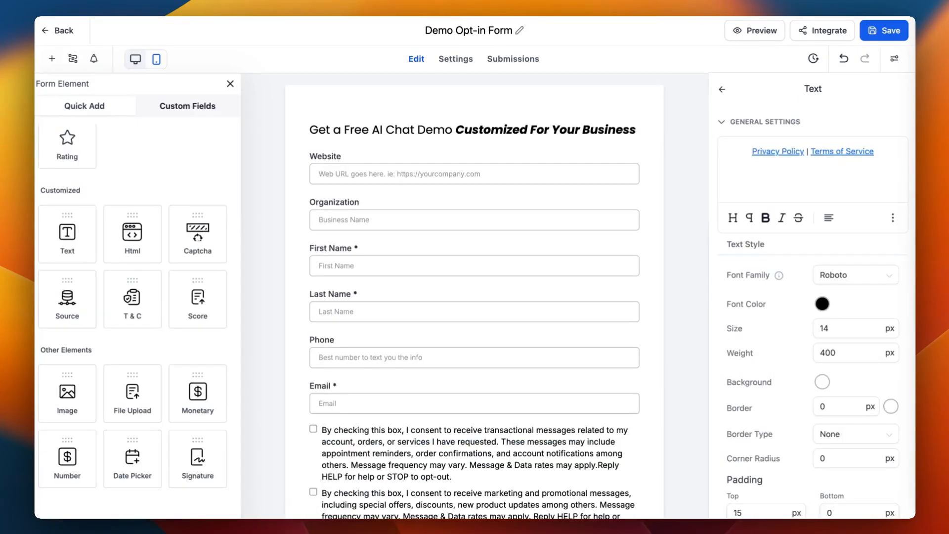
scroll(462, 255, down, 5)
click(476, 401)
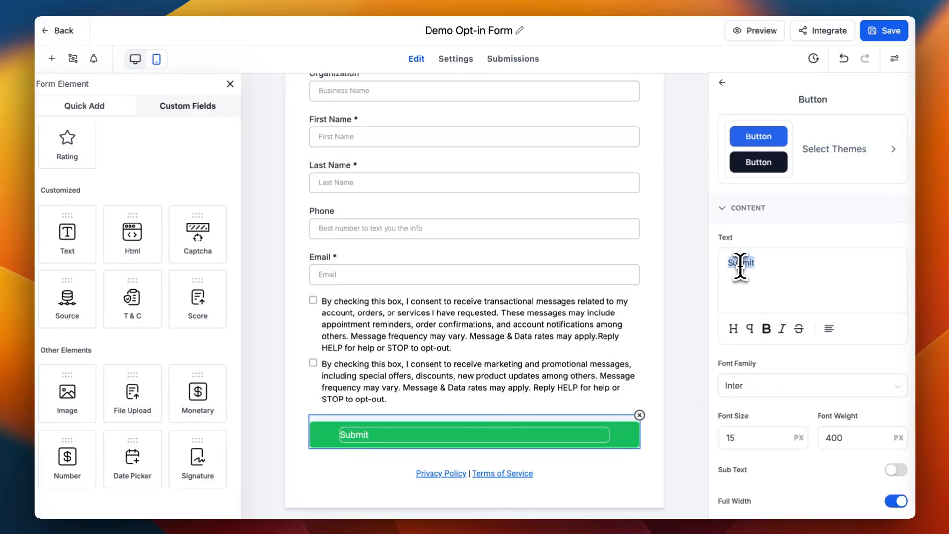
key(super+v)
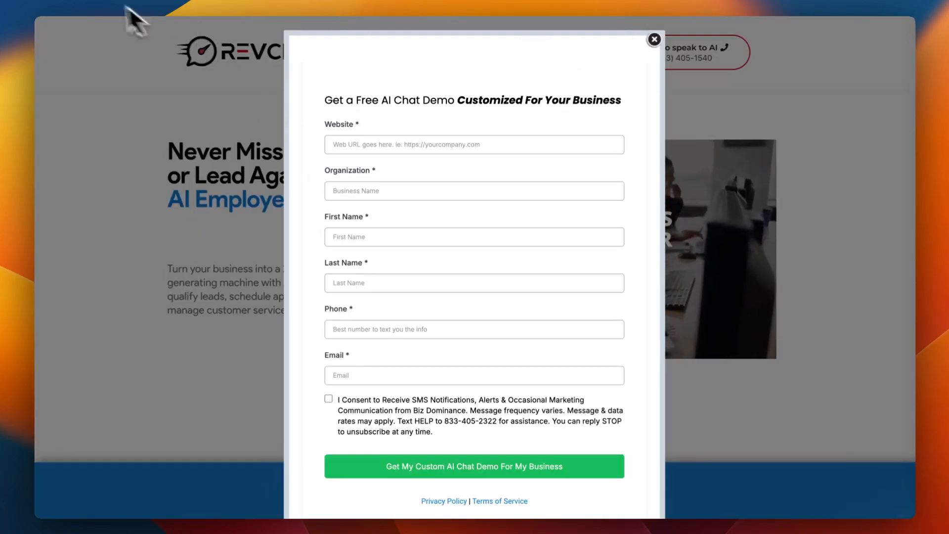
- Reload the live homepage, open the popup from the free AI Chat Employee demo button, and examine the new form
click(83, 1)
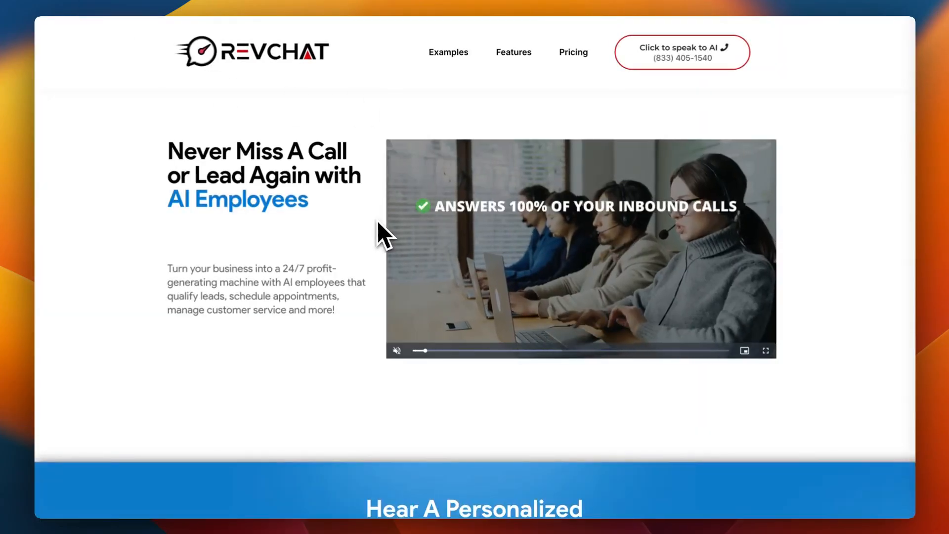
scroll(377, 220, down, 5)
scroll(378, 220, down, 20)
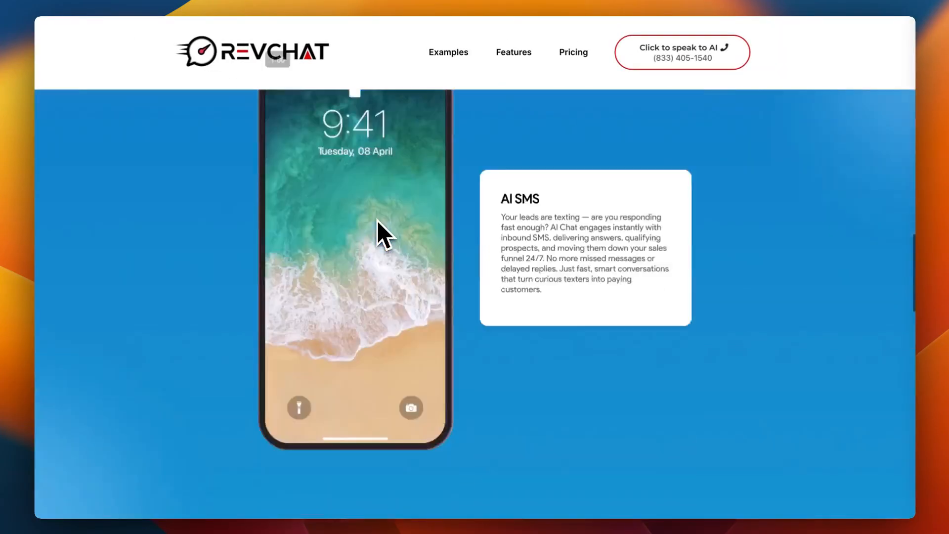
scroll(377, 220, up, 4)
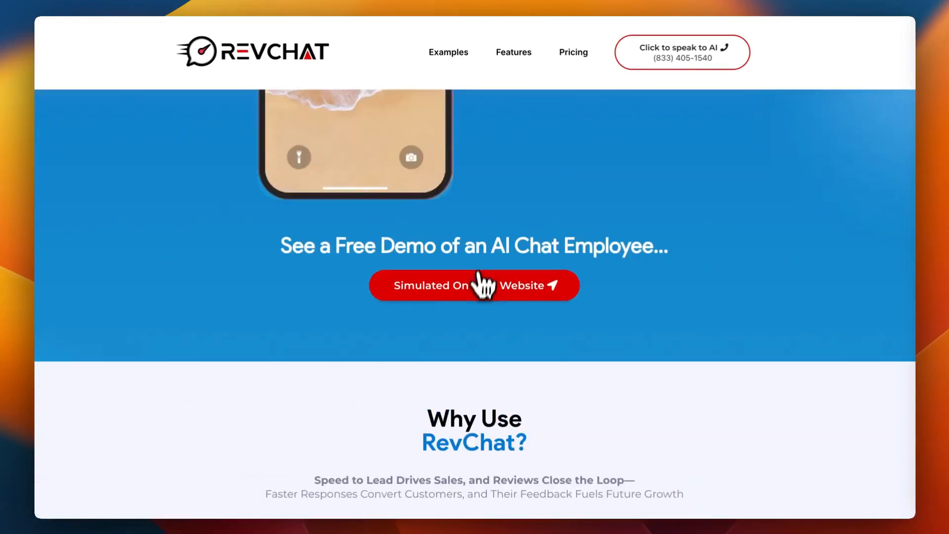
click(484, 287)
scroll(596, 292, down, 4)
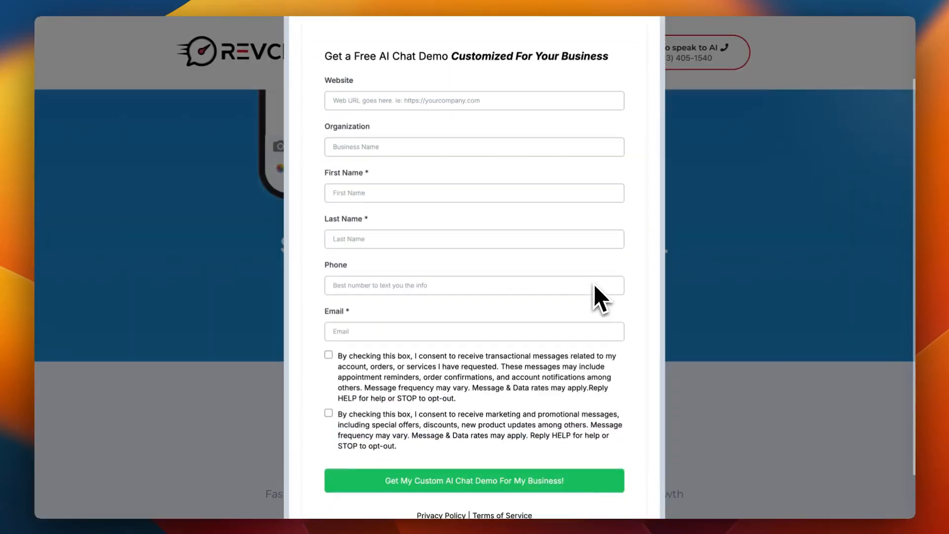
scroll(594, 284, up, 4)
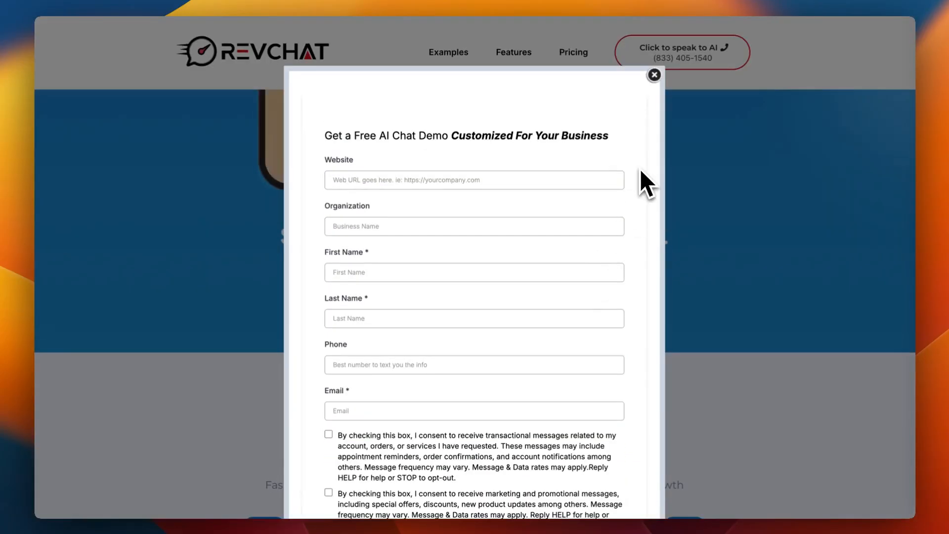
scroll(640, 169, down, 4)
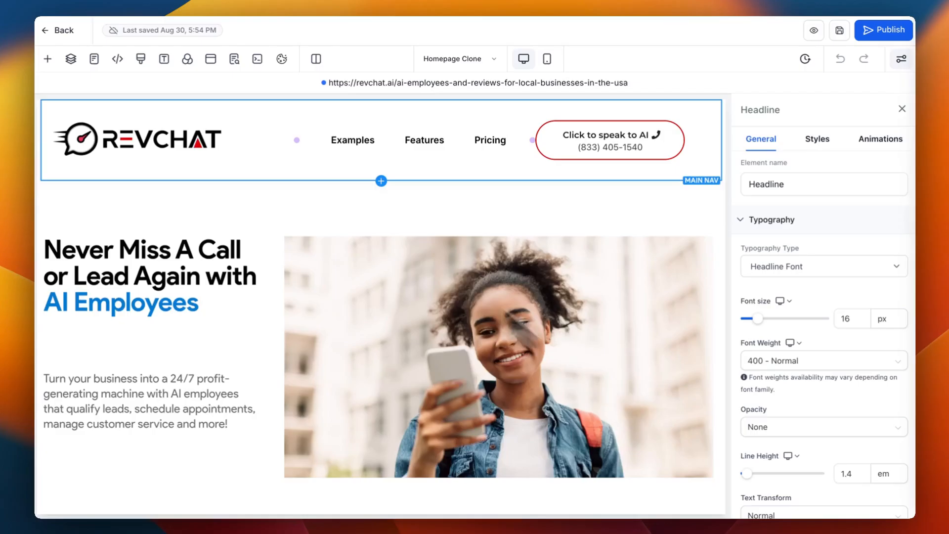
- Check the link URLs behind the Terms Of Use and Privacy Policy texts in the homepage footer
scroll(292, 176, down, 20)
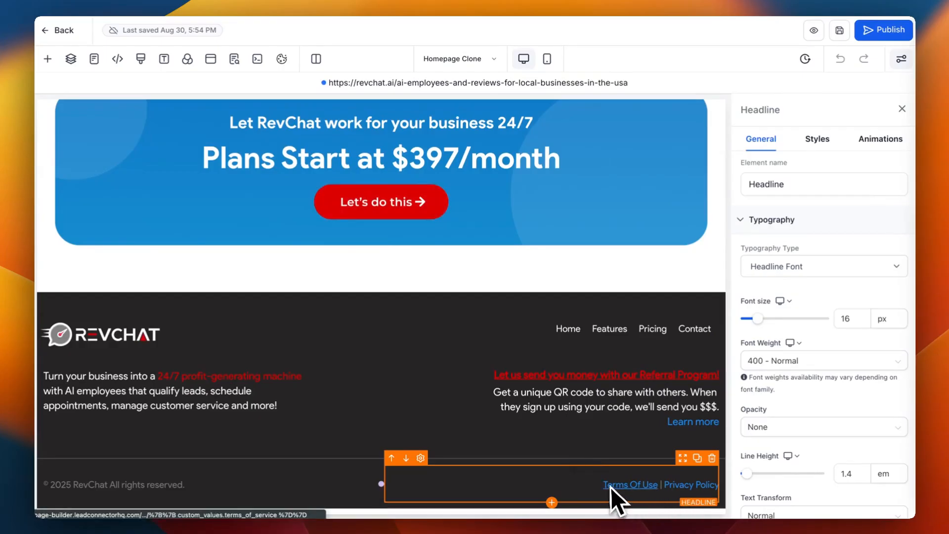
drag(602, 484, 644, 488)
click(658, 487)
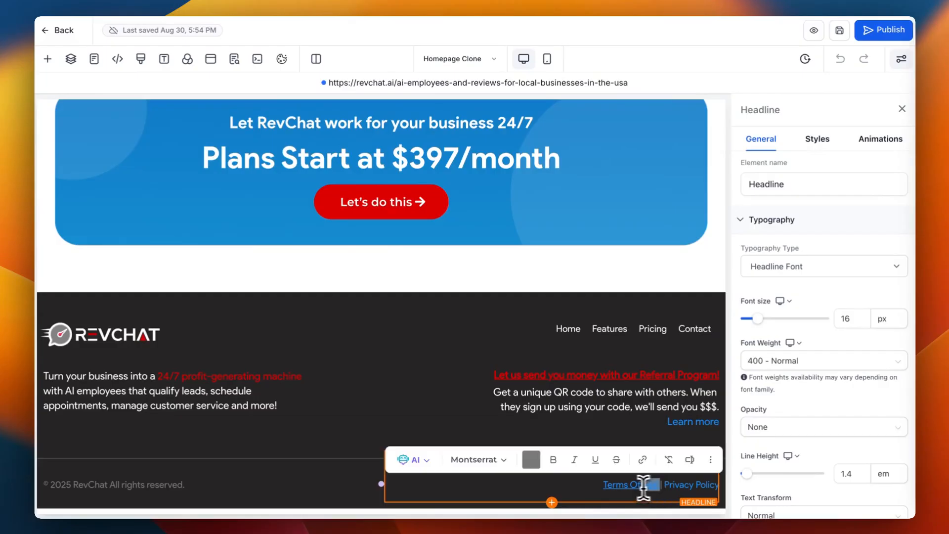
click(642, 459)
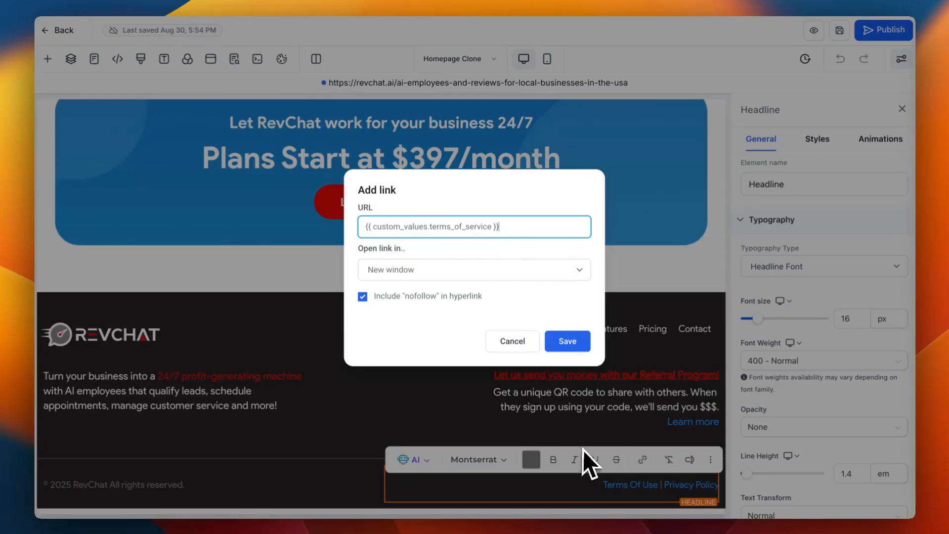
key(Return)
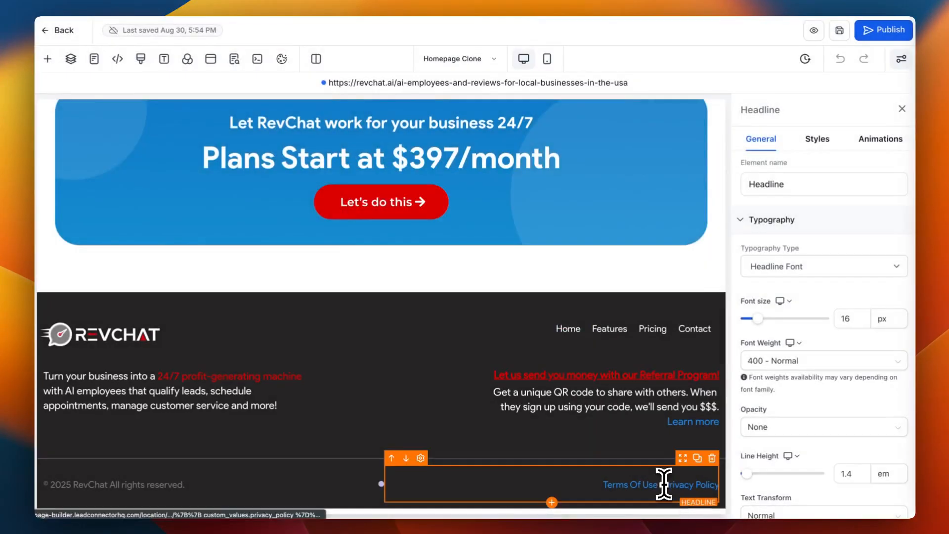
drag(668, 483, 712, 486)
click(642, 460)
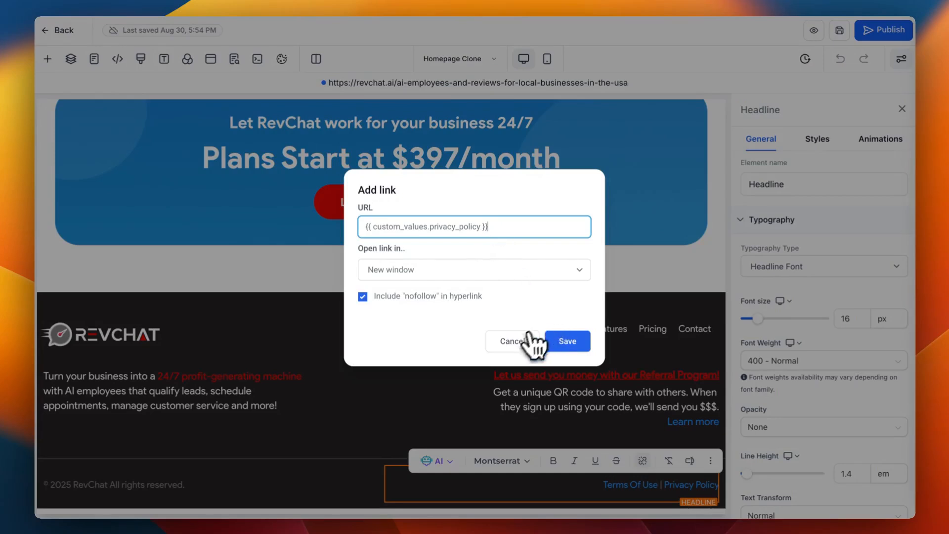
click(514, 344)
scroll(515, 258, up, 15)
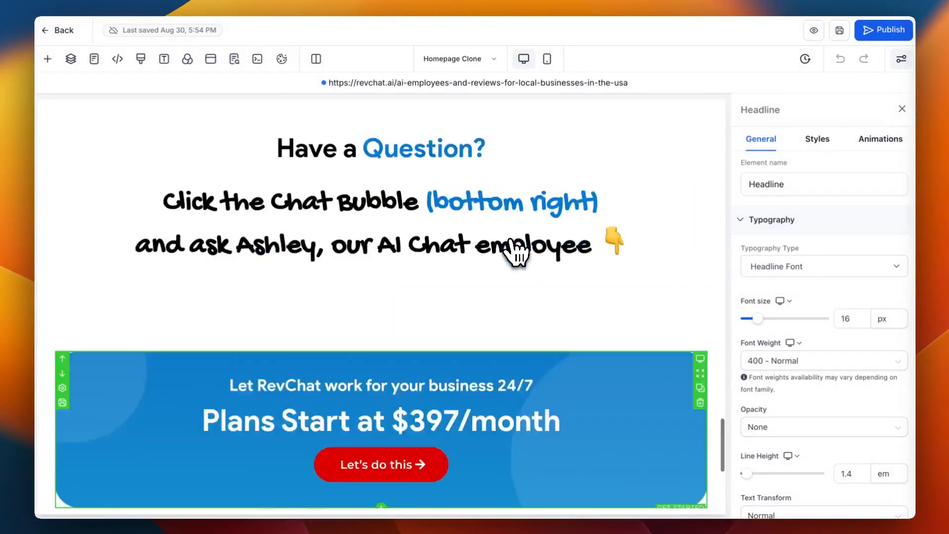